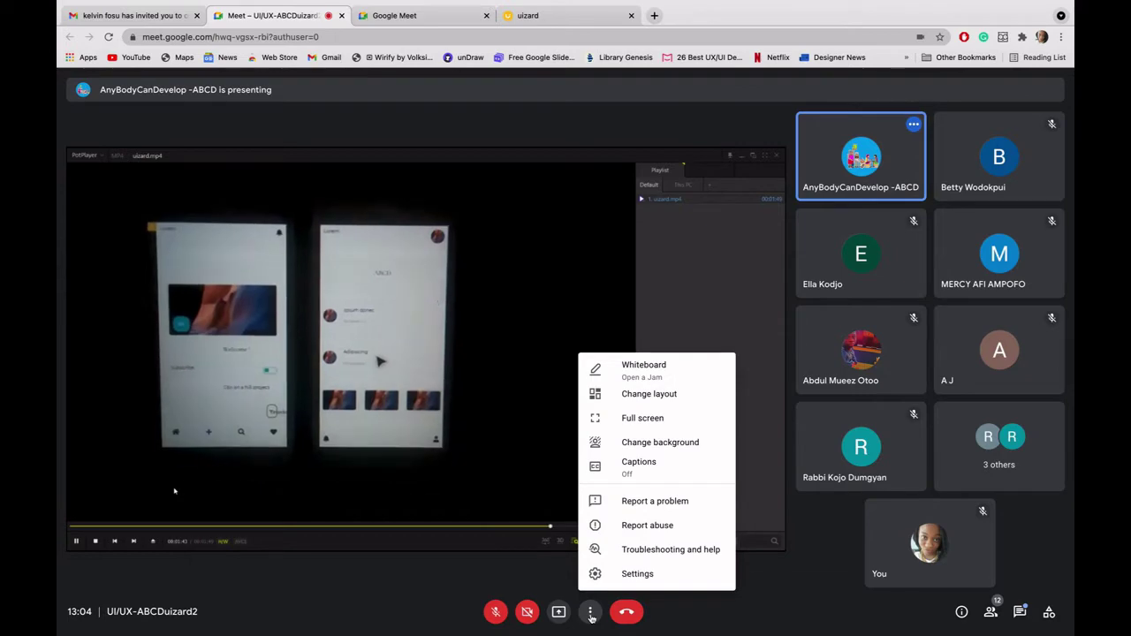
Step: Minimize the TroTro UI case study document and dismiss the open options menu in the meeting
click(673, 616)
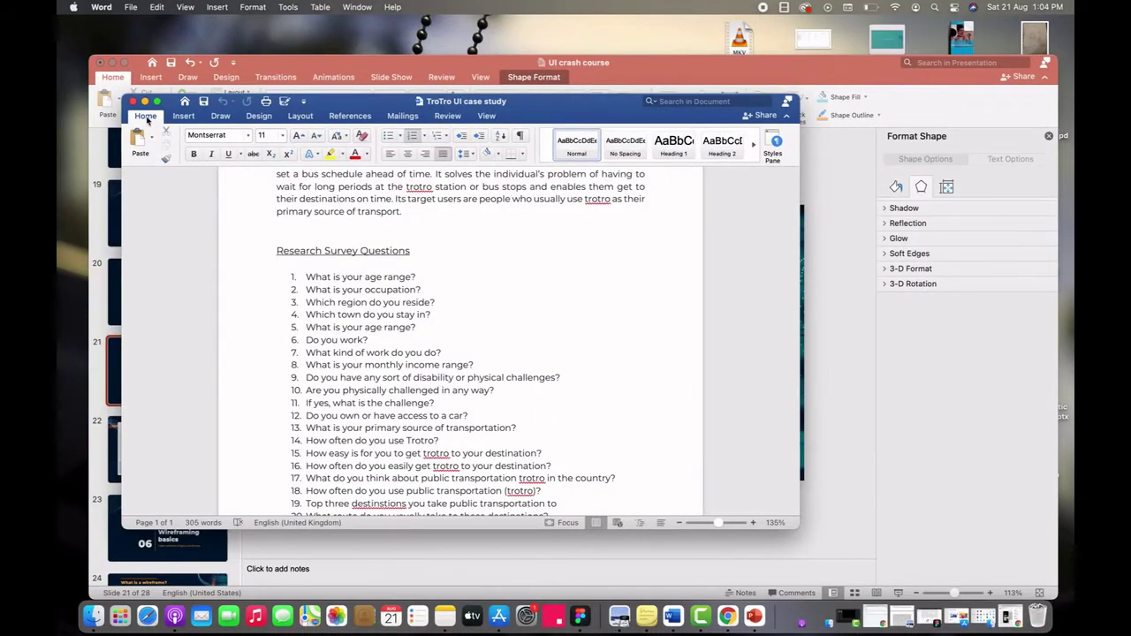
click(146, 103)
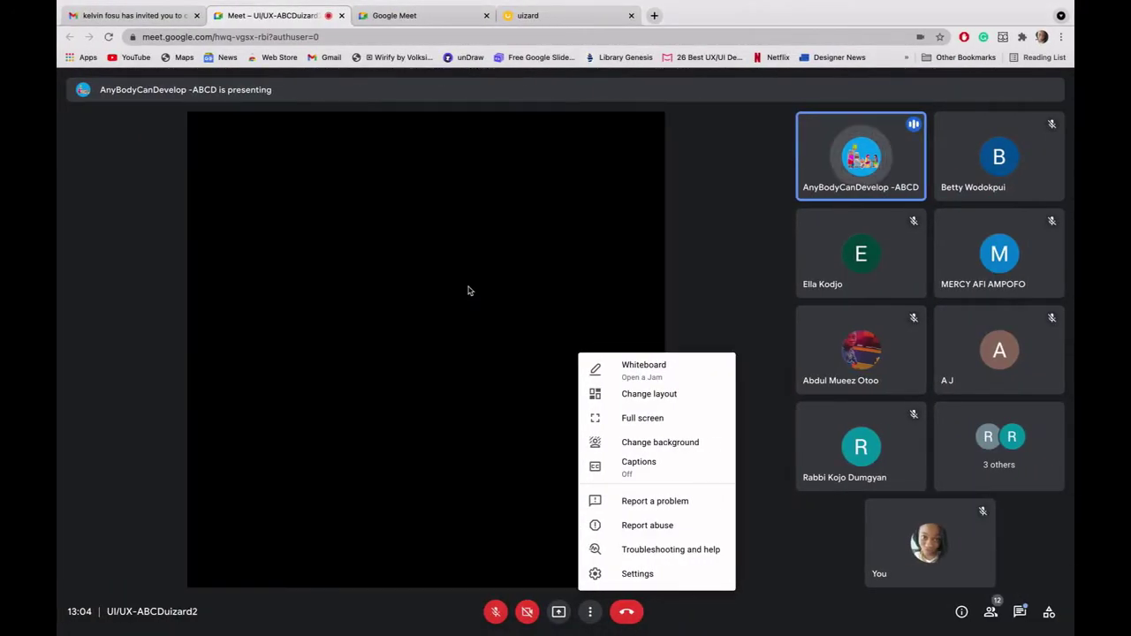
click(710, 294)
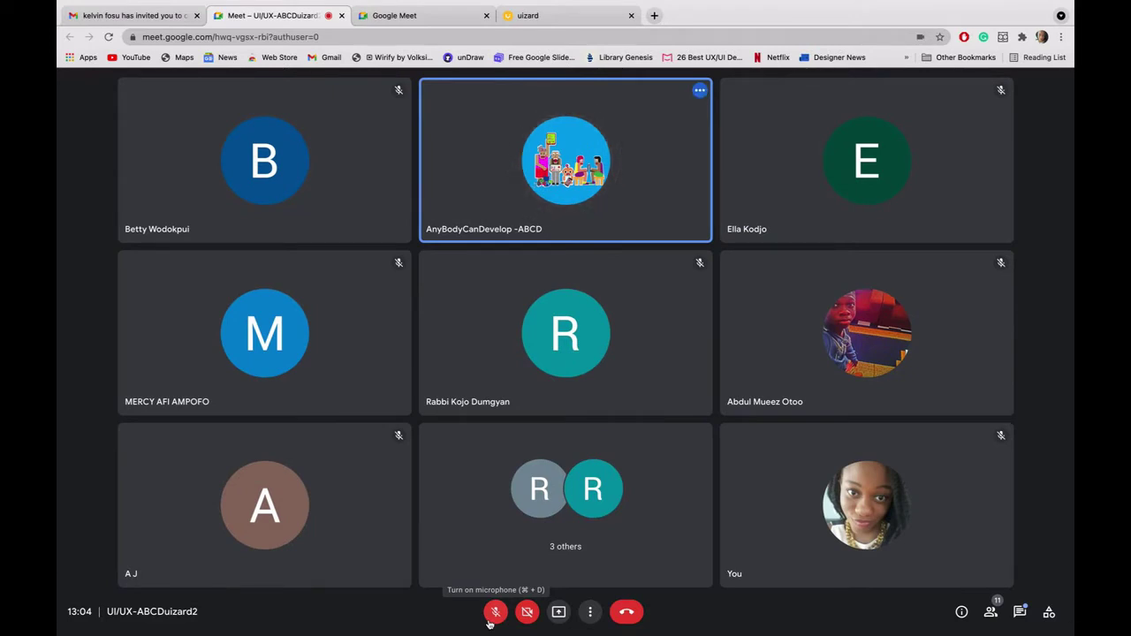
Step: Unmute the microphone to speak in the meeting, and mute it again when done speaking
click(496, 614)
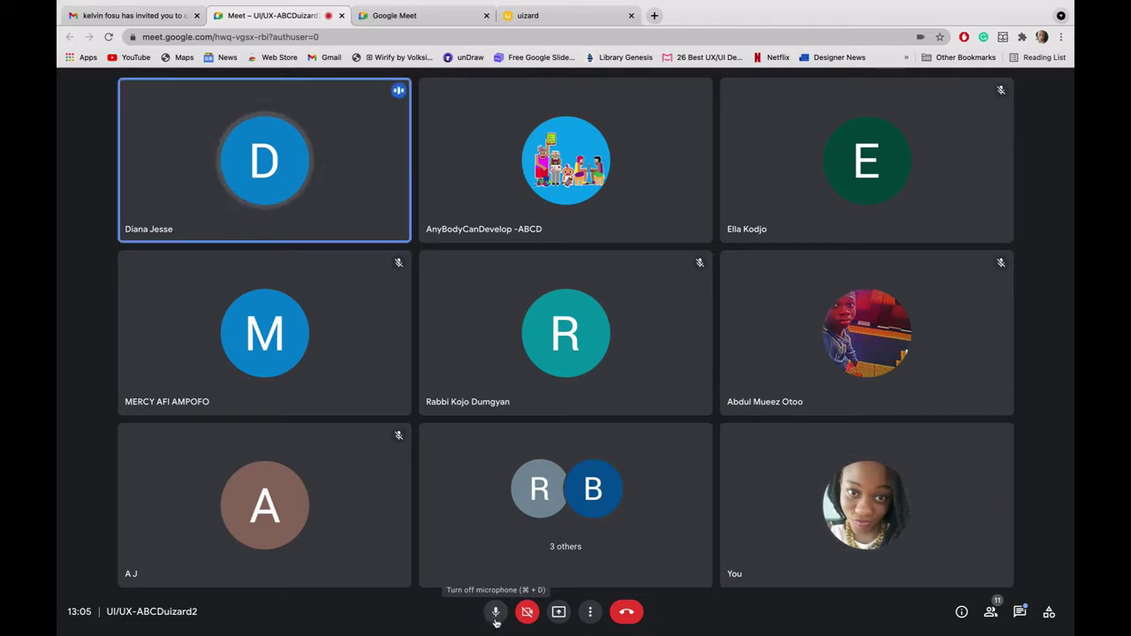
click(496, 615)
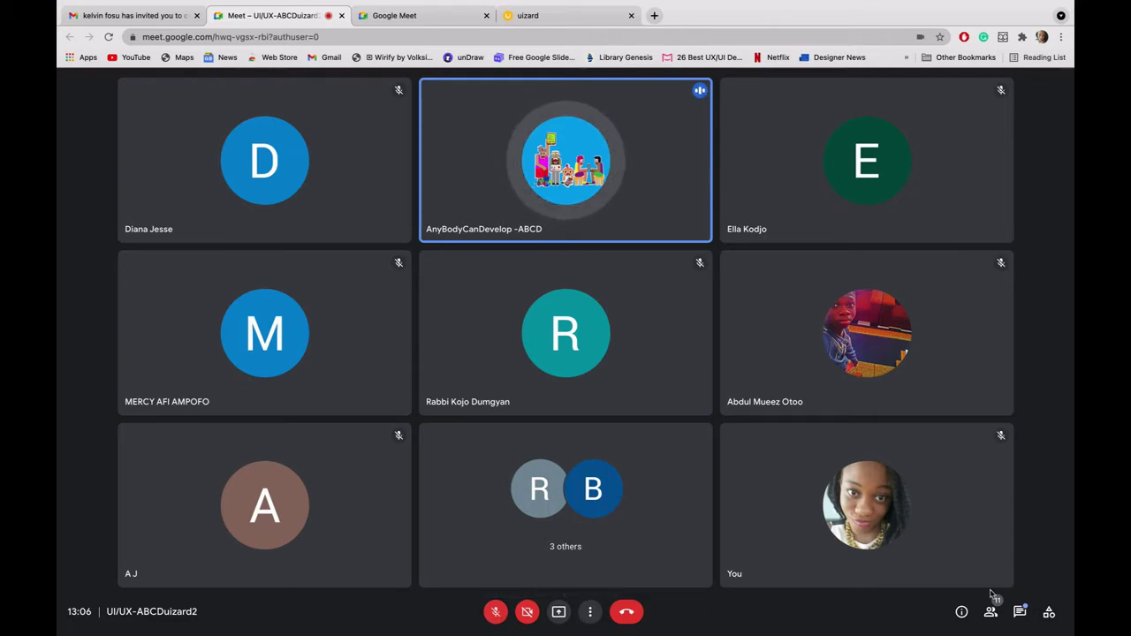
Step: Open the in-call messages and unmute the microphone to answer the participants' chat questions
click(1021, 612)
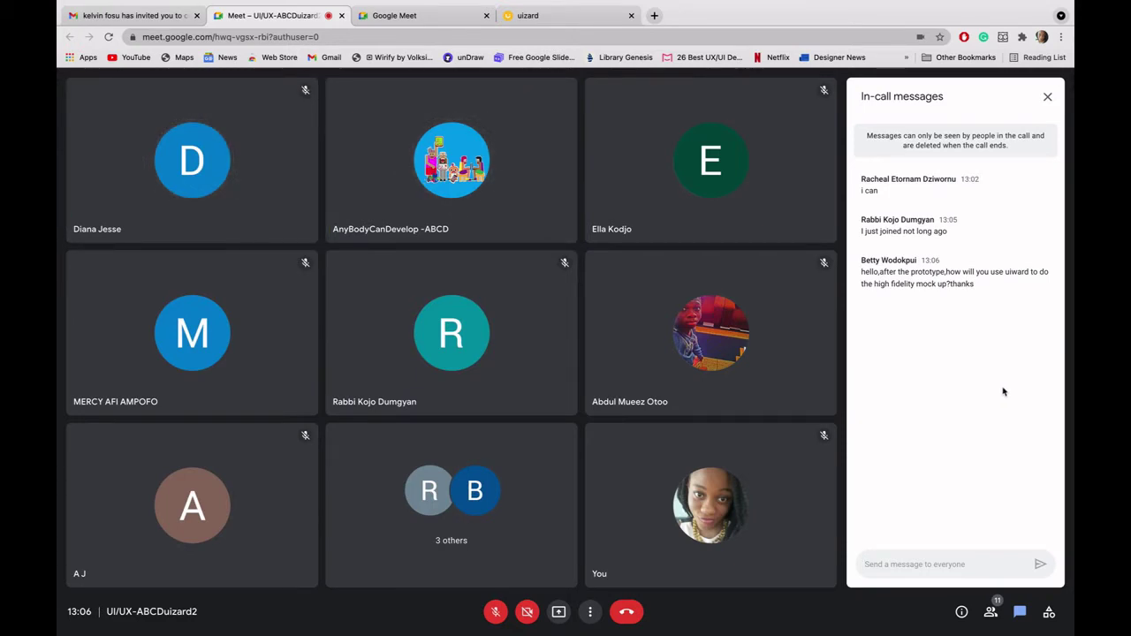
click(495, 610)
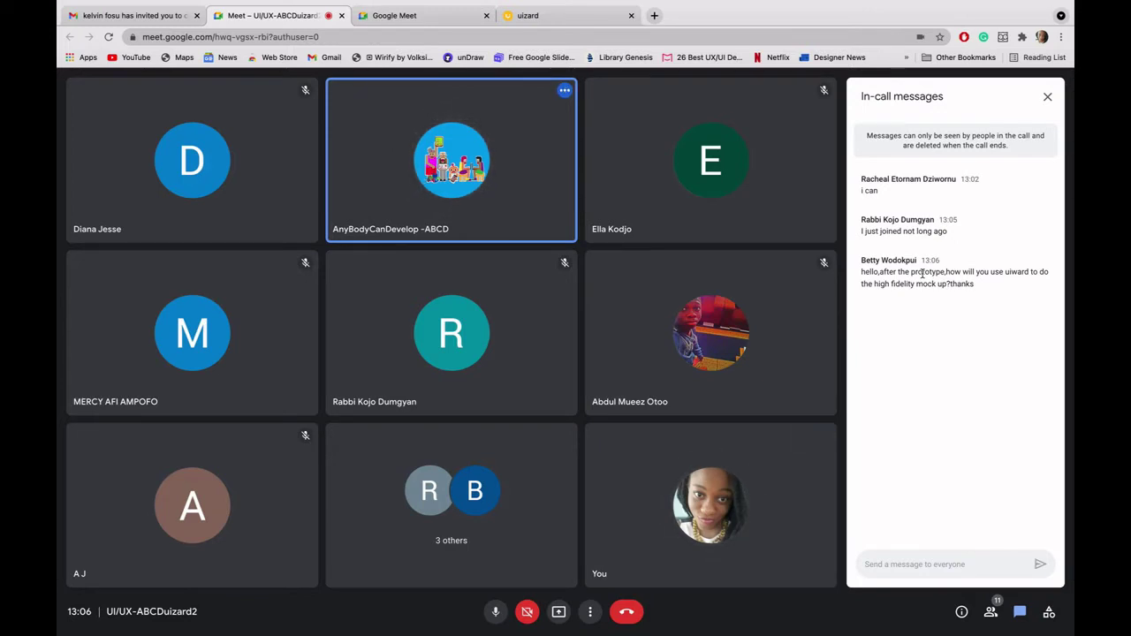
key(super+d)
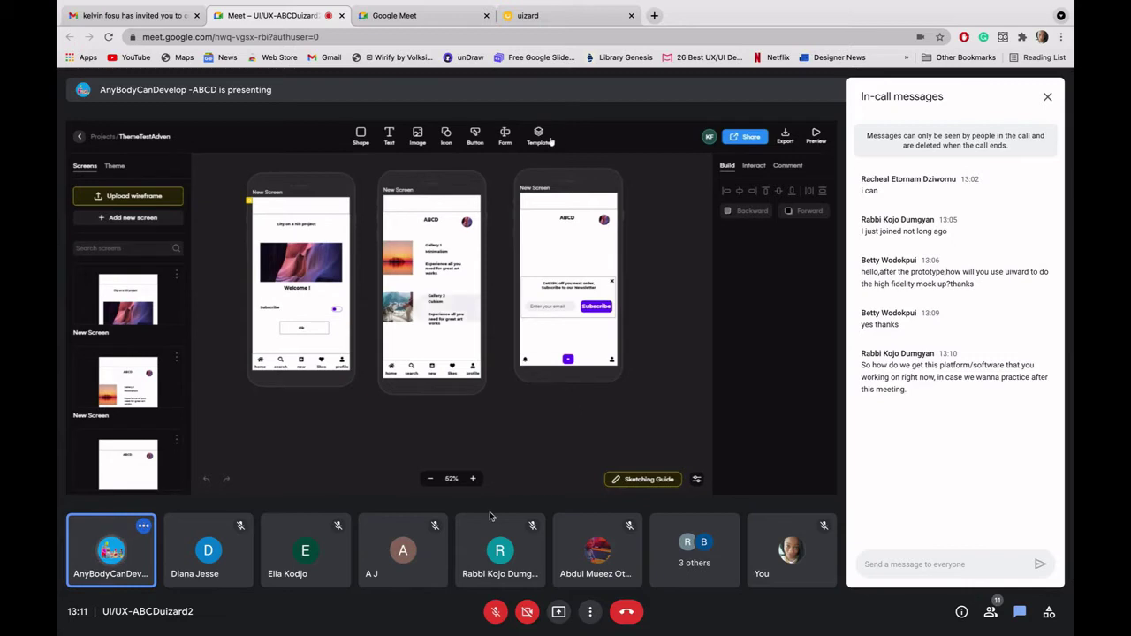
click(495, 613)
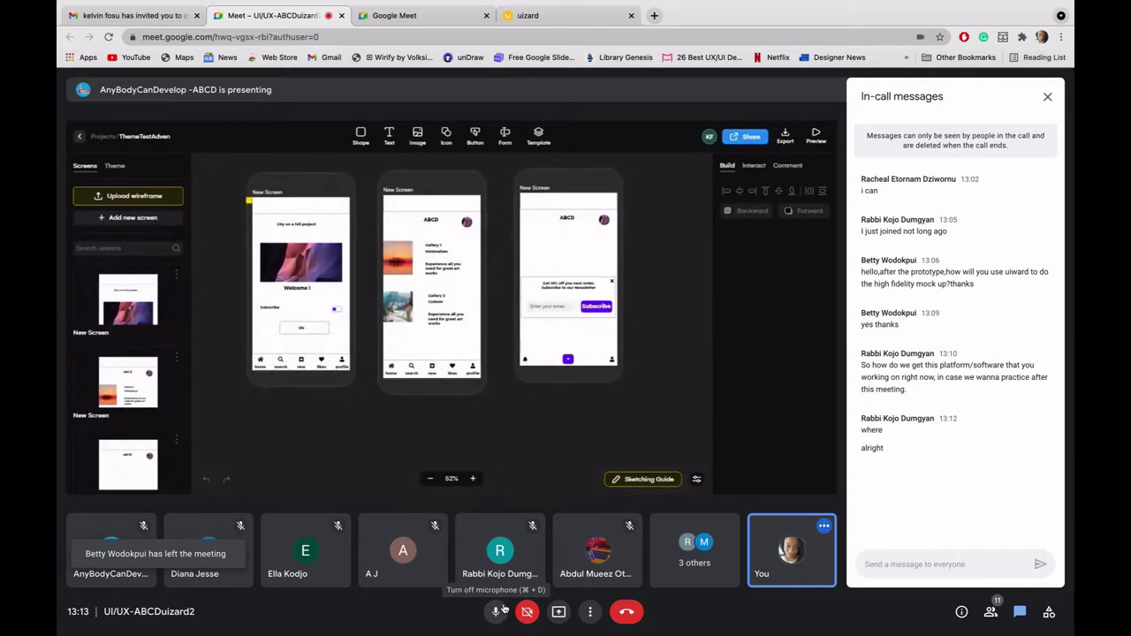
Step: Place the uizard browser tab directly after the meeting tab and close its Create Project dialog, returning to the meeting
click(567, 14)
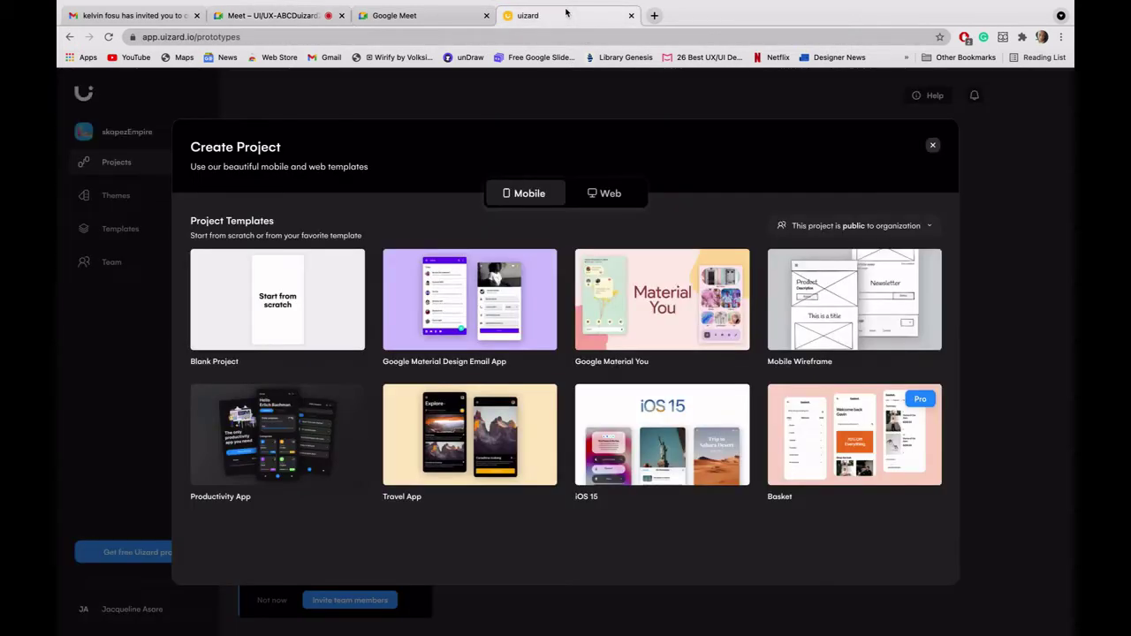
drag(558, 18, 338, 13)
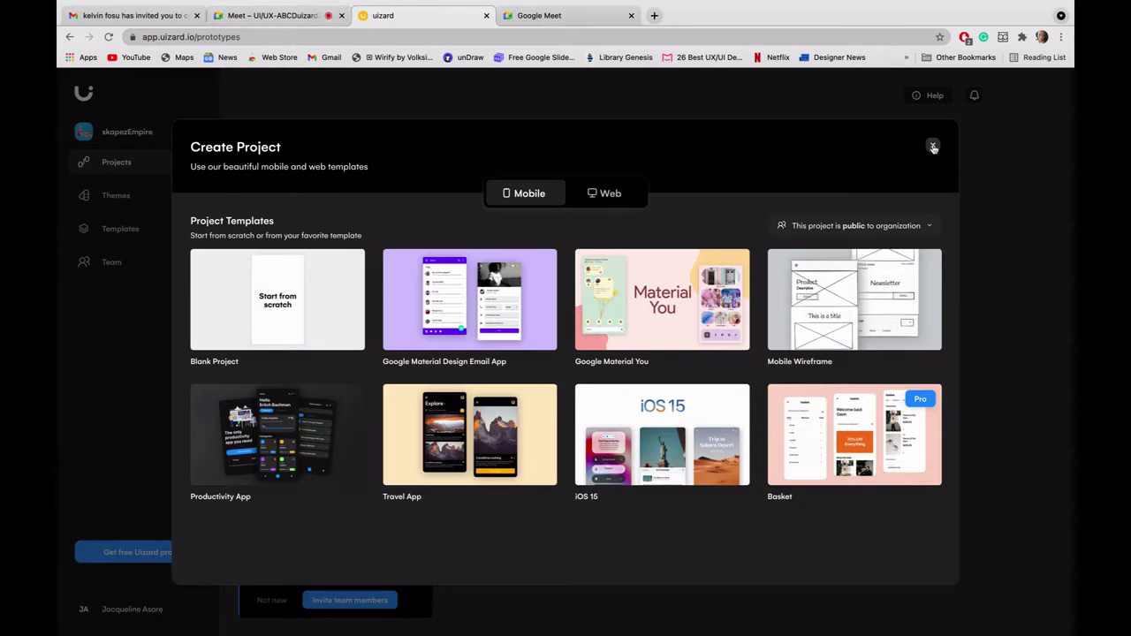
click(933, 148)
click(233, 15)
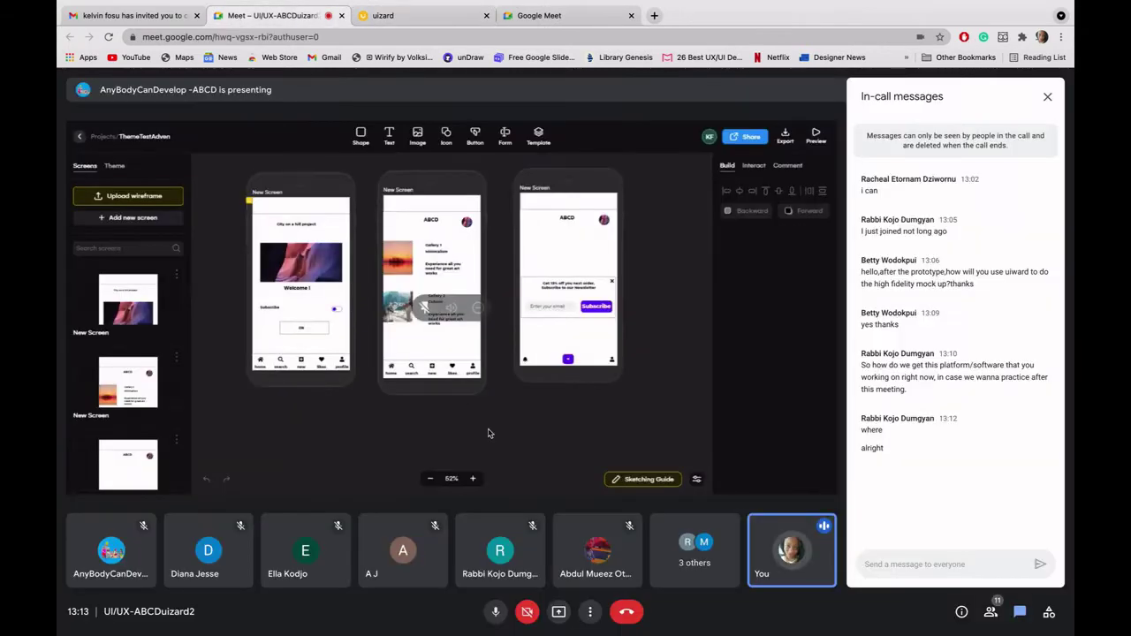
Step: Switch to PowerPoint, make the UI crash course presentation full screen and display slide 27 with the hotel app mockup
key(ctrl+Left)
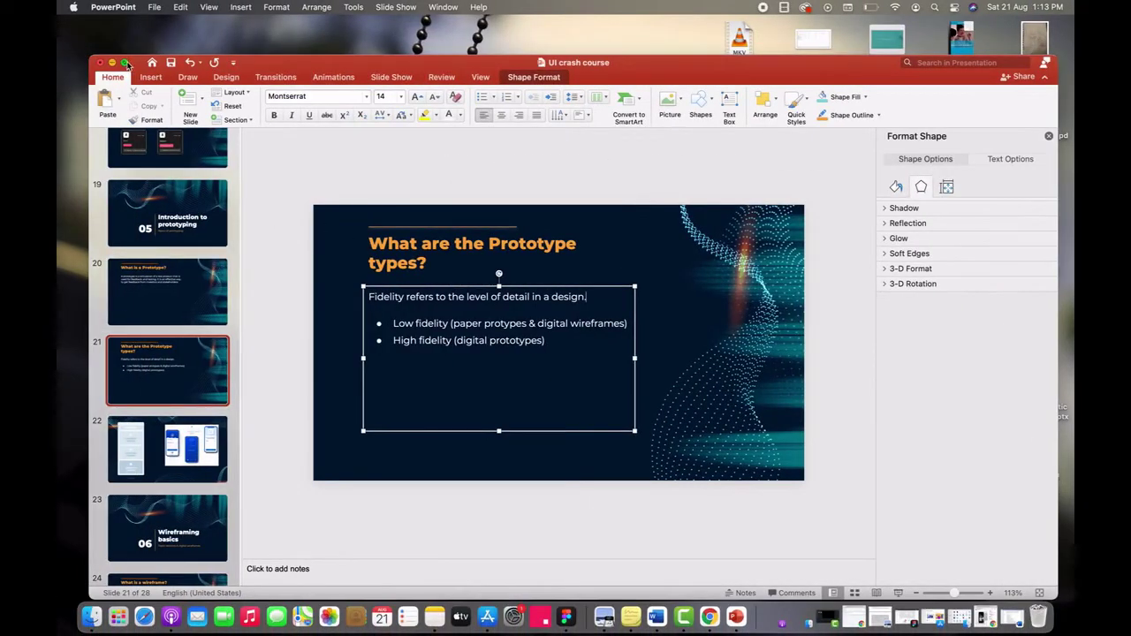
click(126, 63)
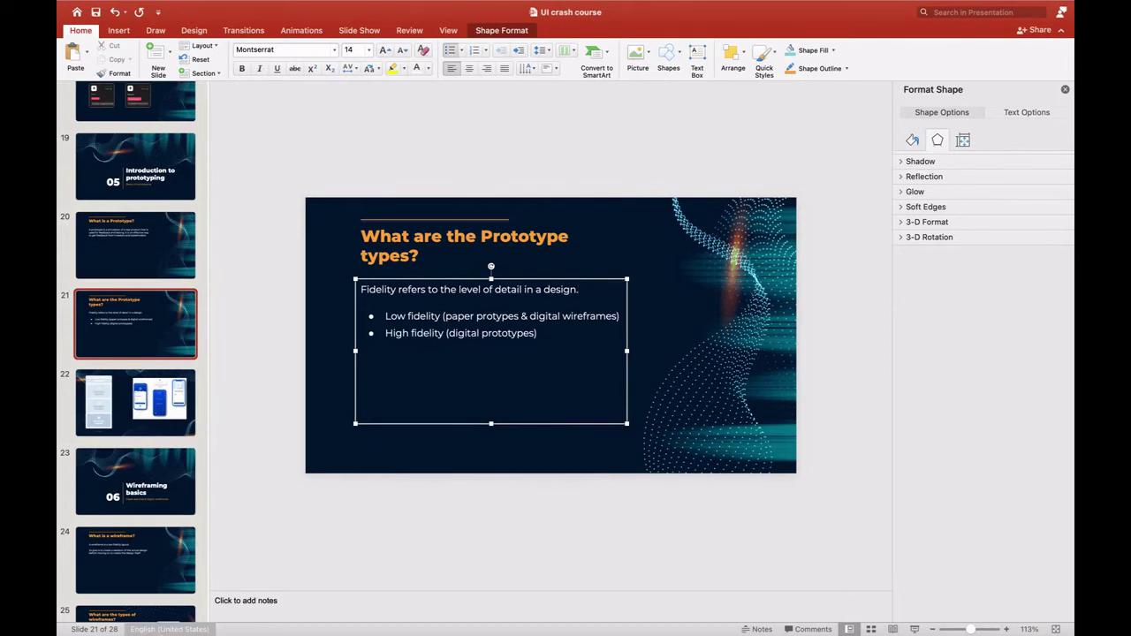
scroll(137, 542, down, 8)
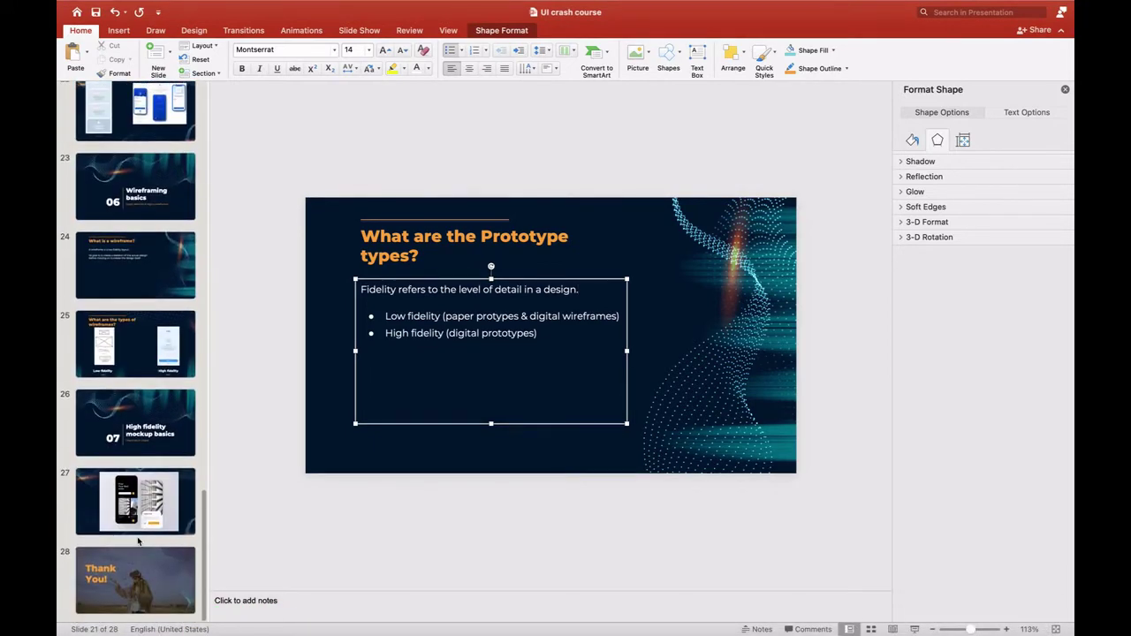
click(150, 497)
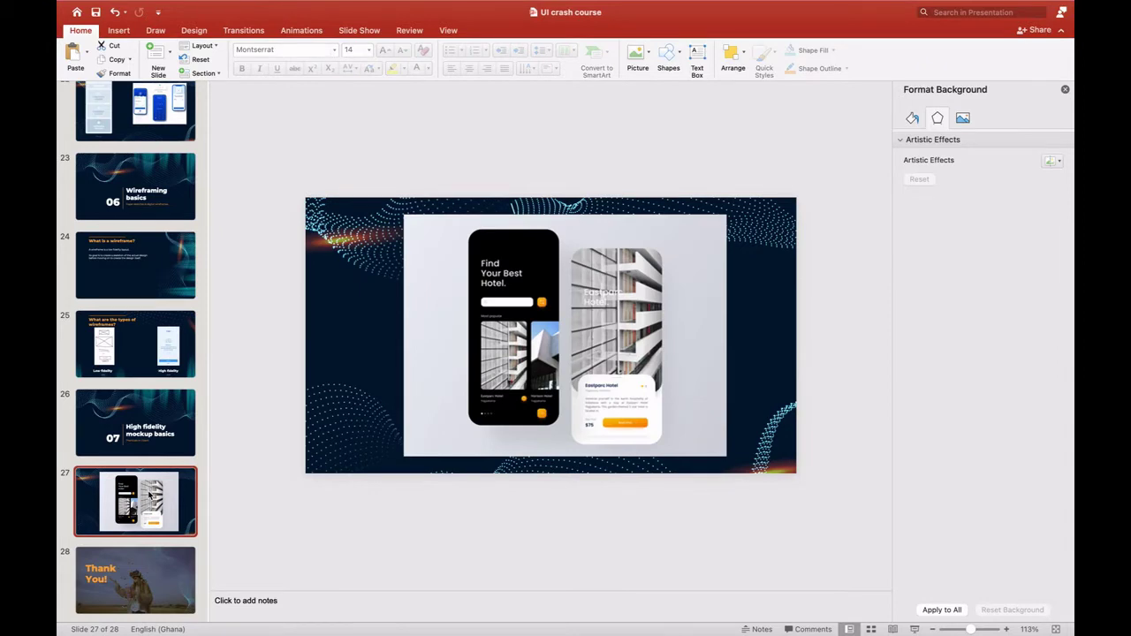
Step: Return to the Google Meet call in Chrome and mute the microphone
key(ctrl+Right)
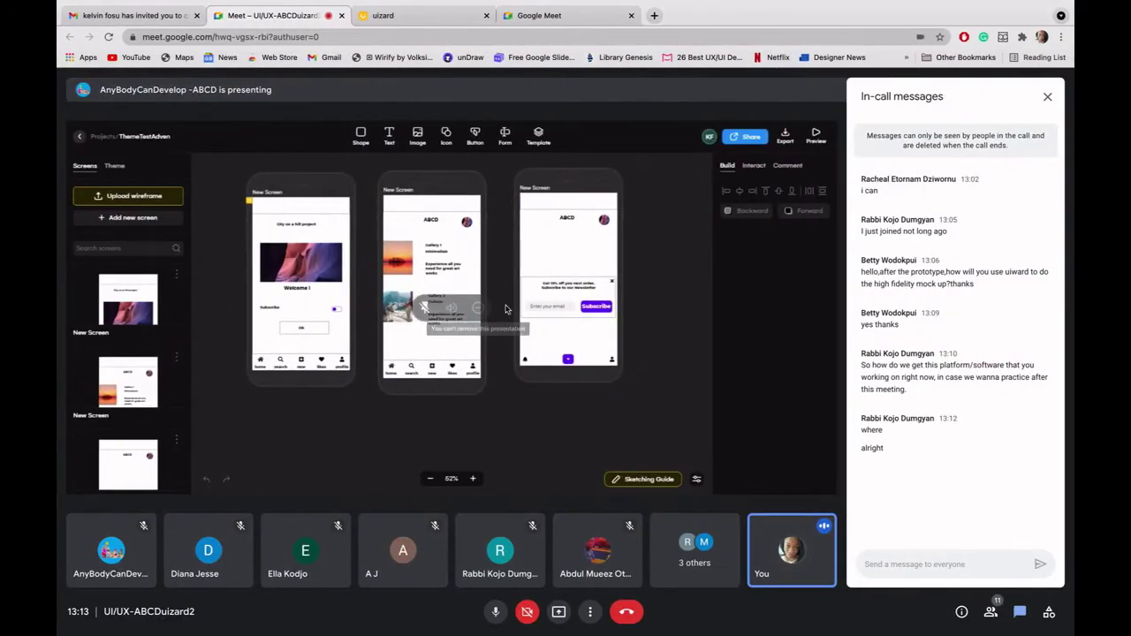
click(494, 617)
key(ctrl+Left)
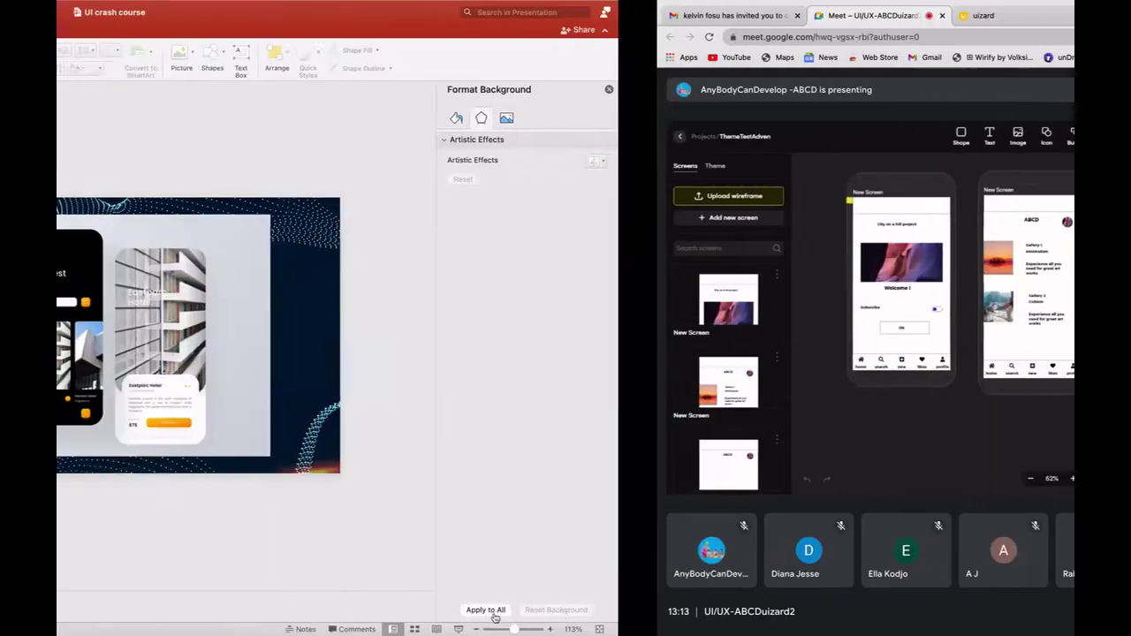
key(ctrl+Right)
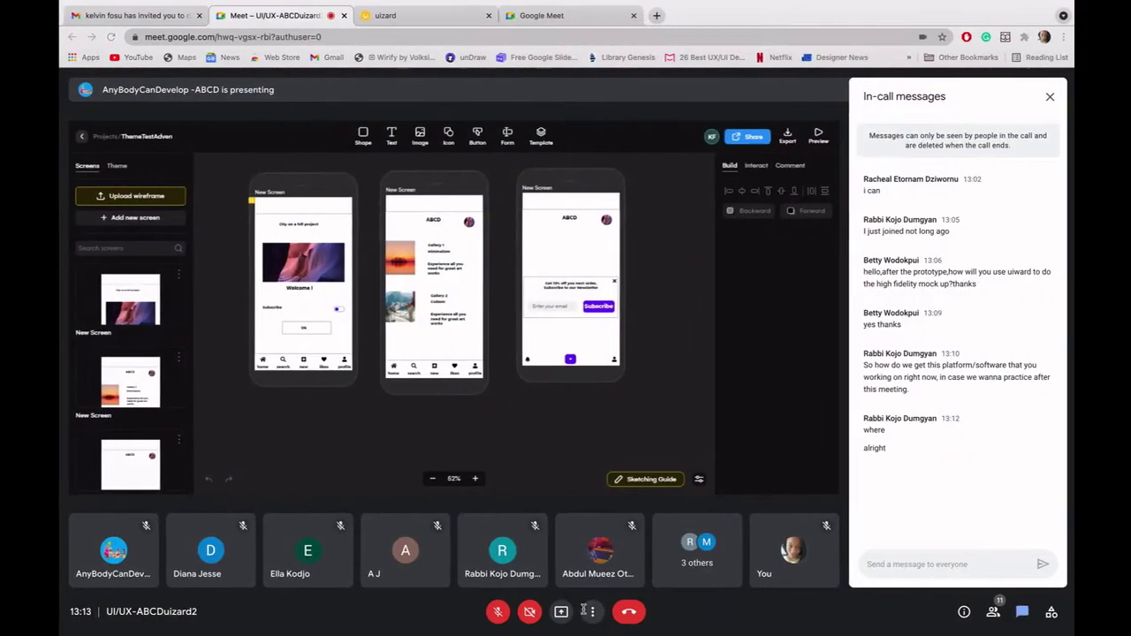
Step: Take the Hotel Book shot's Dribbble address from the minimized Chrome window and load it in the meeting window's spare Google Meet tab
key(ctrl+Left)
key(ctrl+Left)
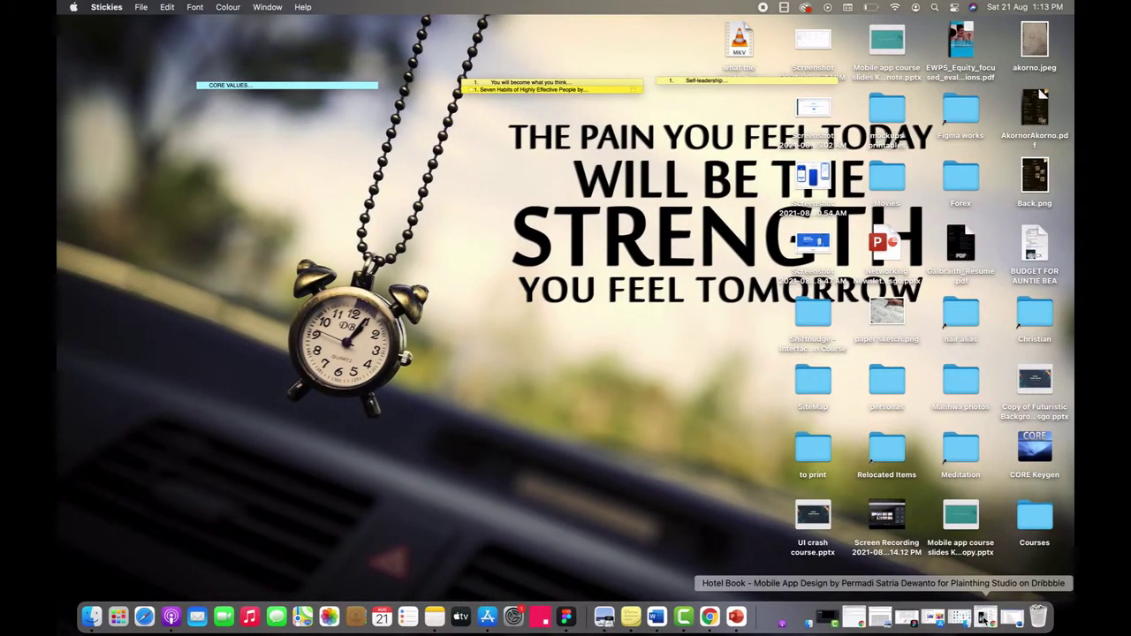
click(983, 619)
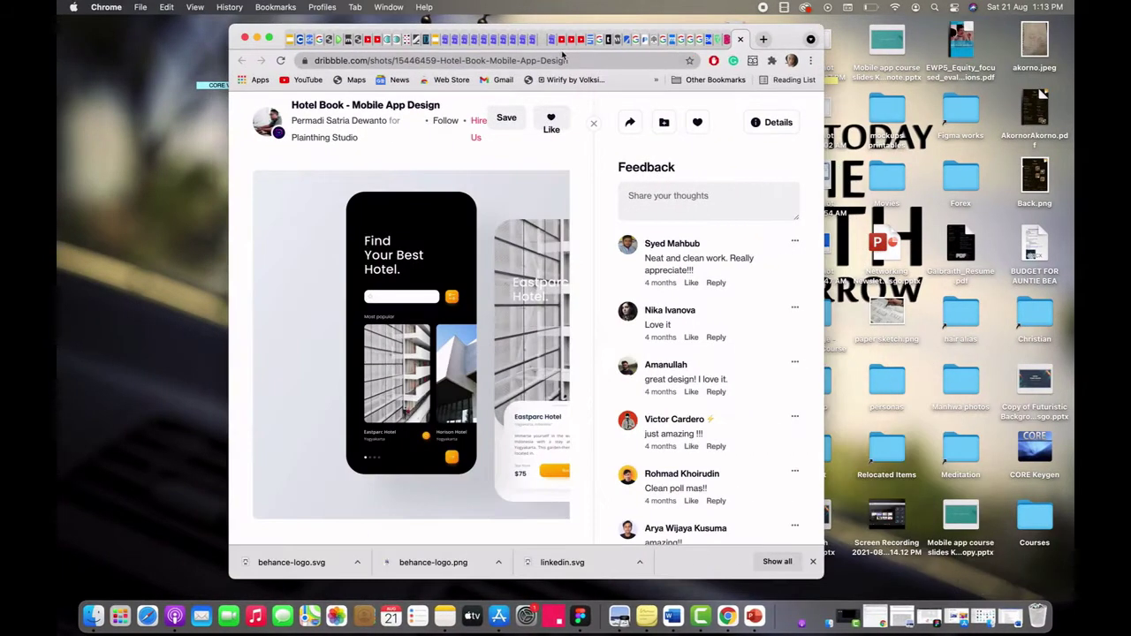
click(572, 57)
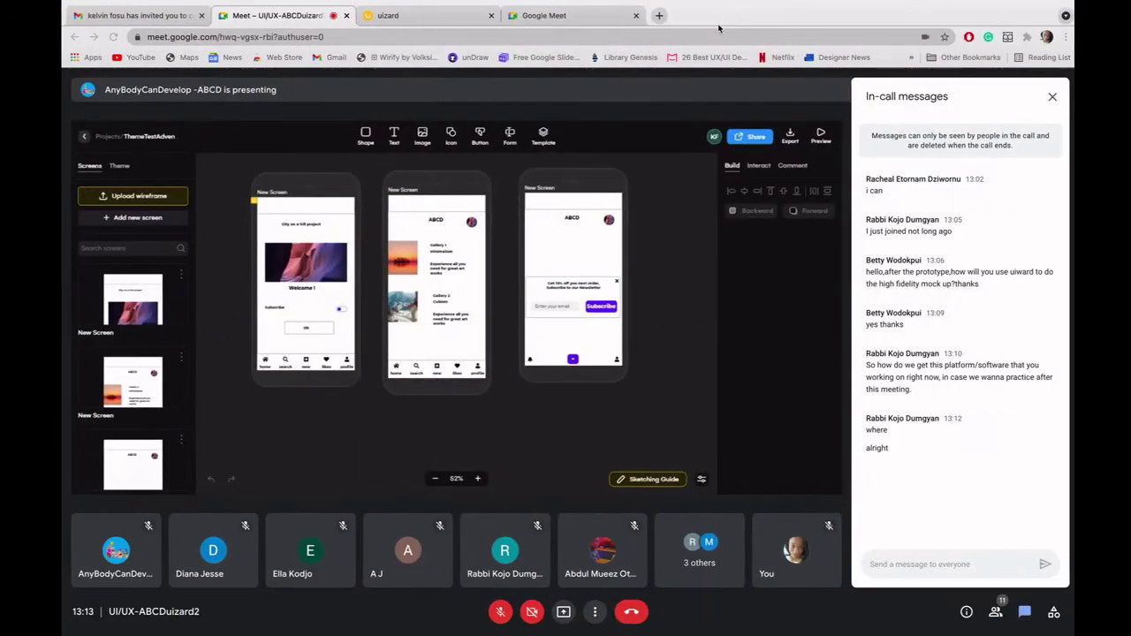
click(594, 17)
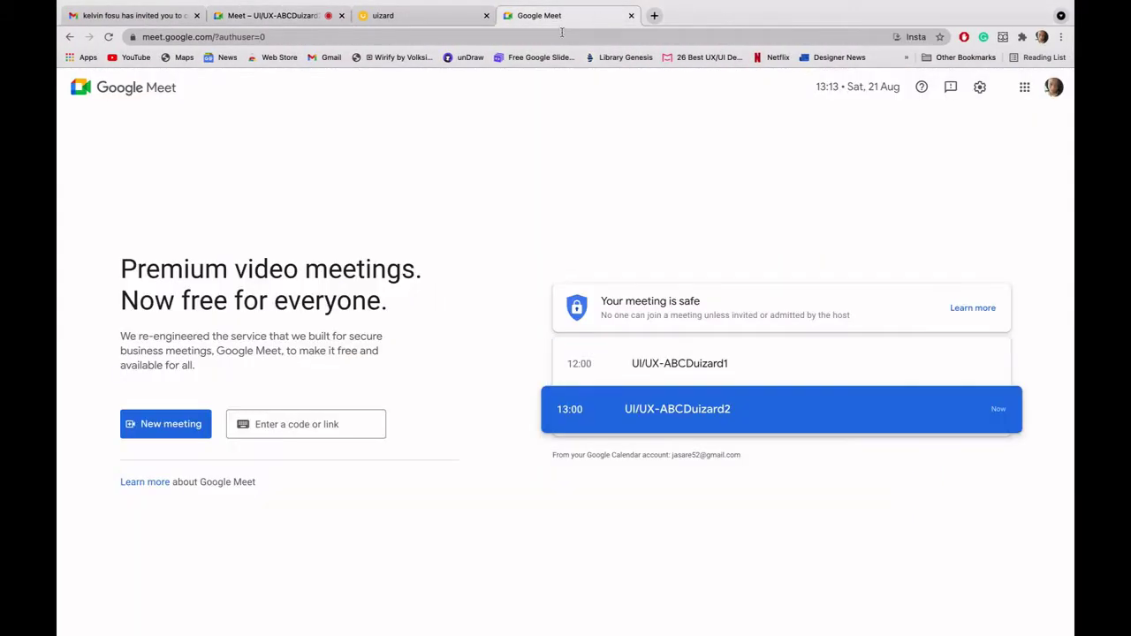
text(https://dribbble.com/shots/15446459-Hotel-Book-Mobile-App-Design)
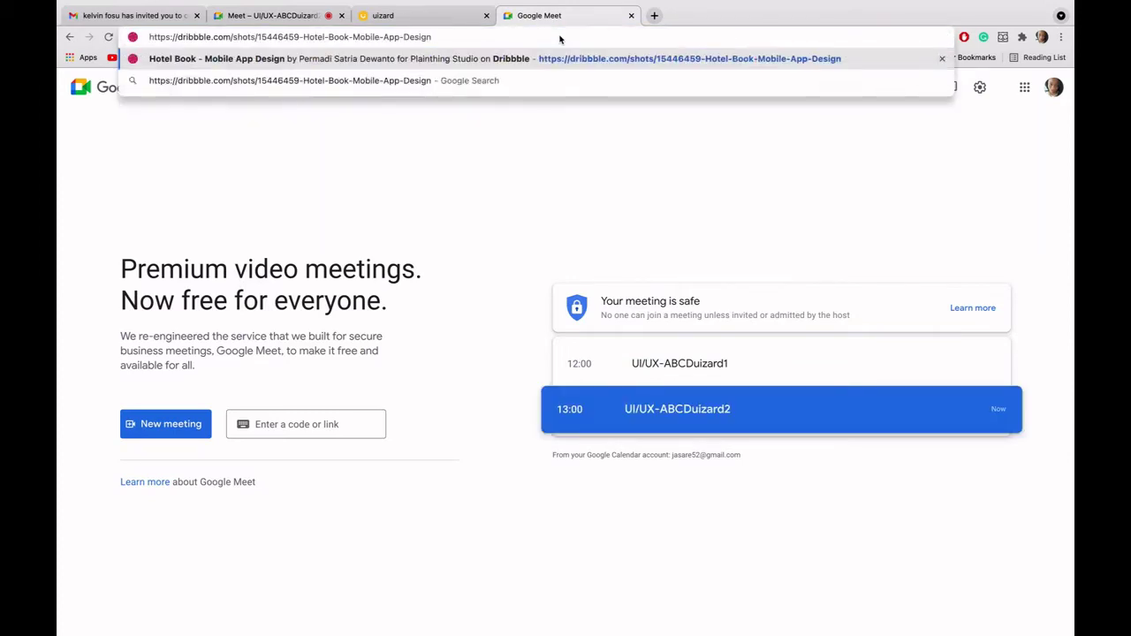
key(Return)
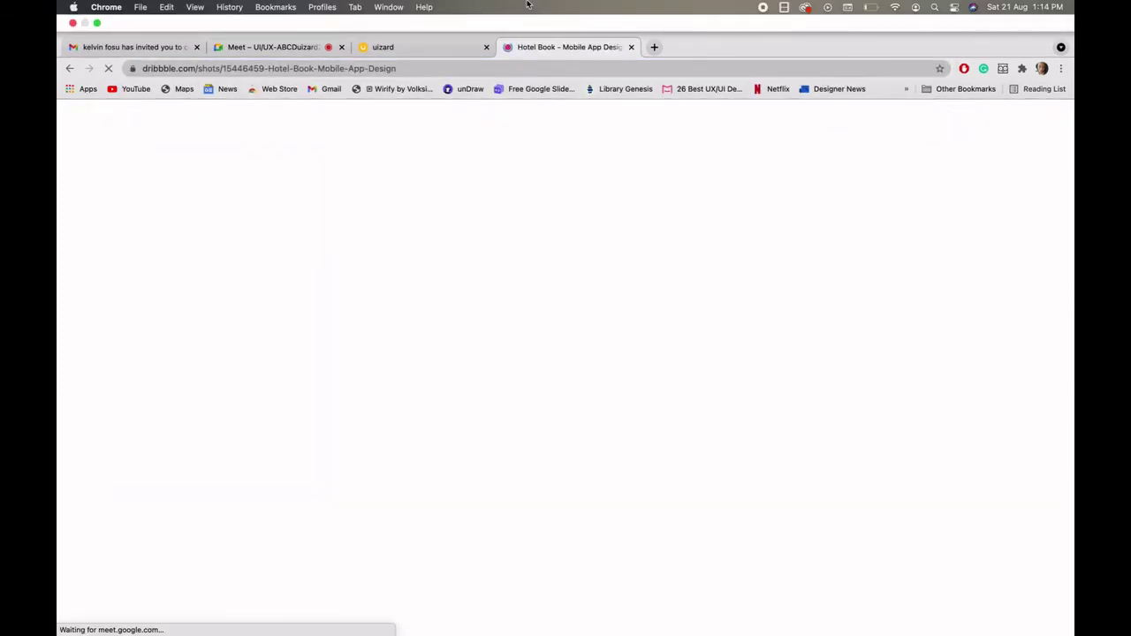
Step: Look over the uizard projects page and the loaded Hotel Book - Mobile App Design page on Dribbble
click(384, 51)
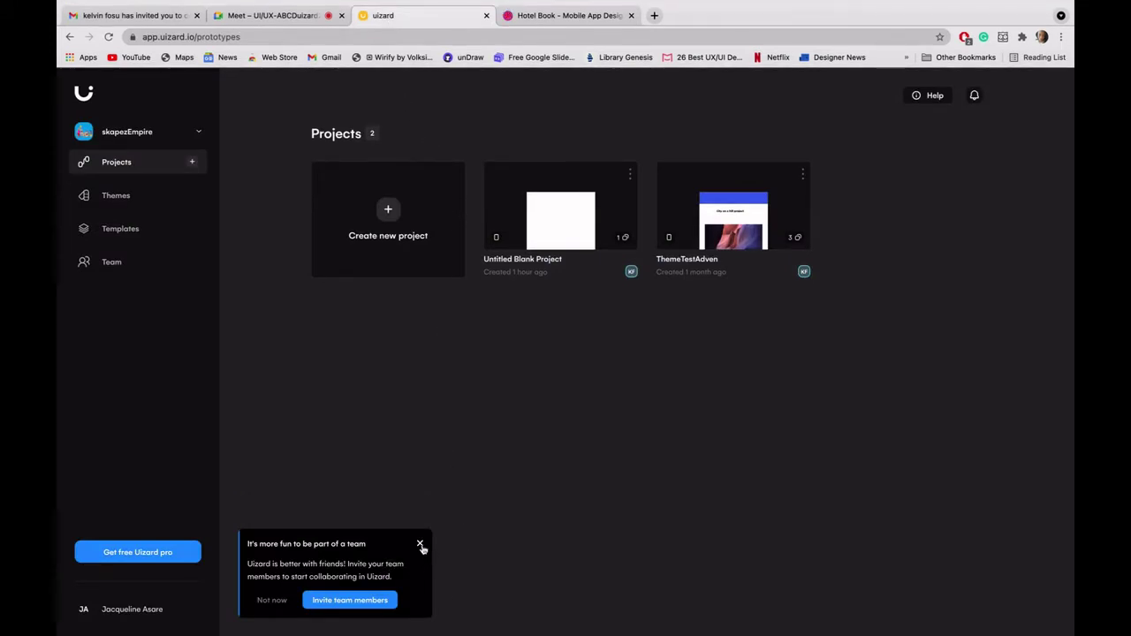
click(581, 15)
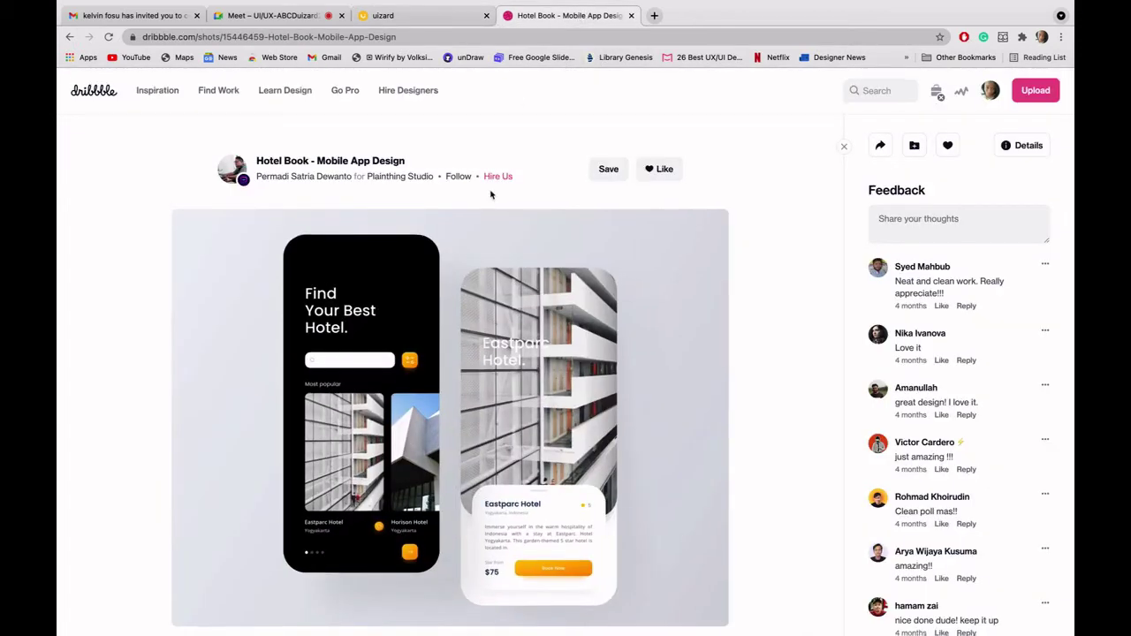
scroll(490, 212, down, 2)
Step: Unmute the microphone in the meeting and take over as presenter, sharing the Hotel Book - Mobile App Design tab with audio
click(263, 24)
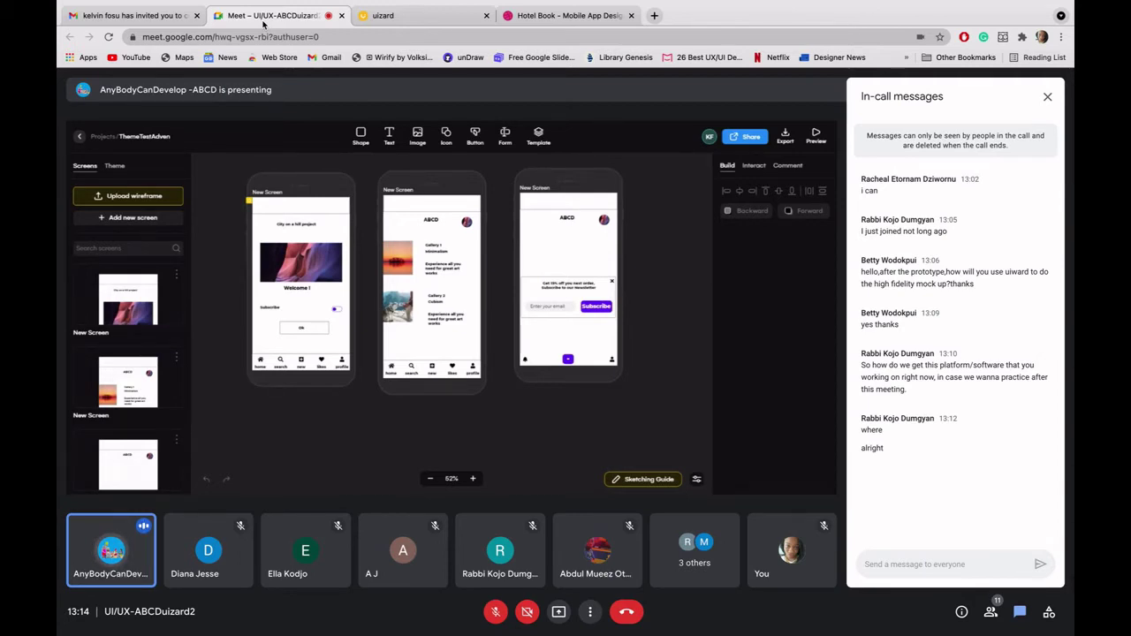
key(super+d)
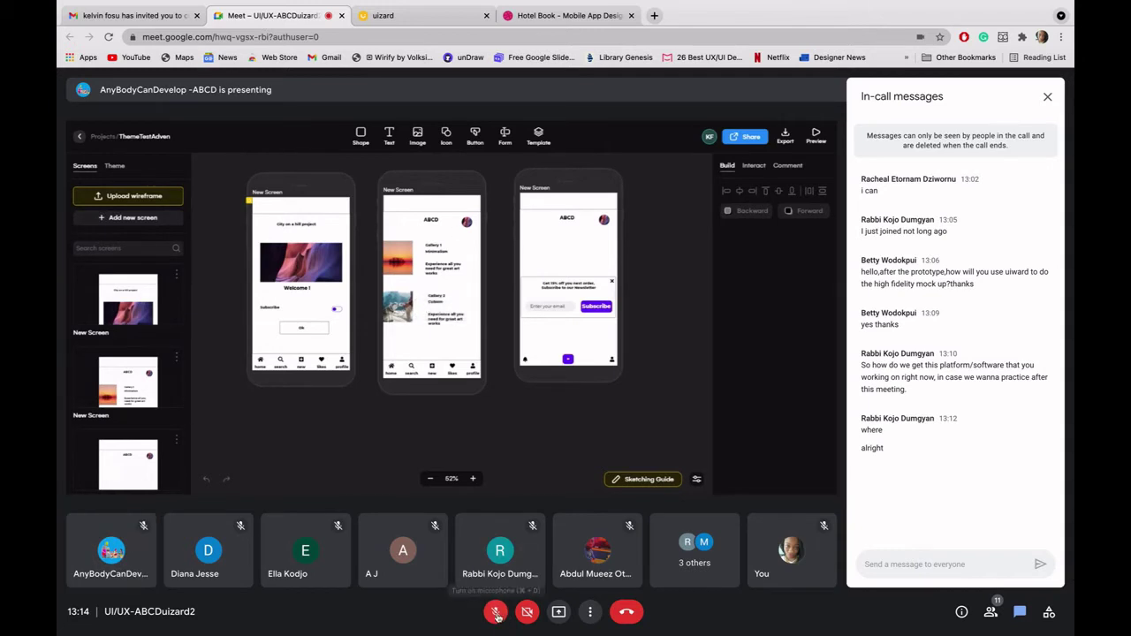
click(558, 611)
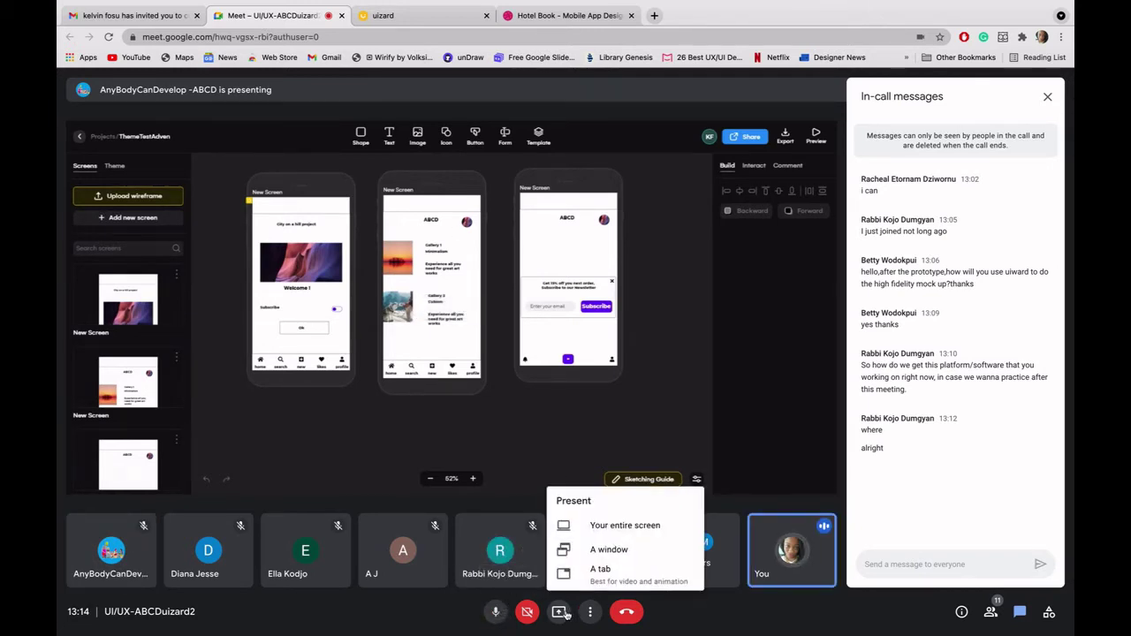
click(594, 569)
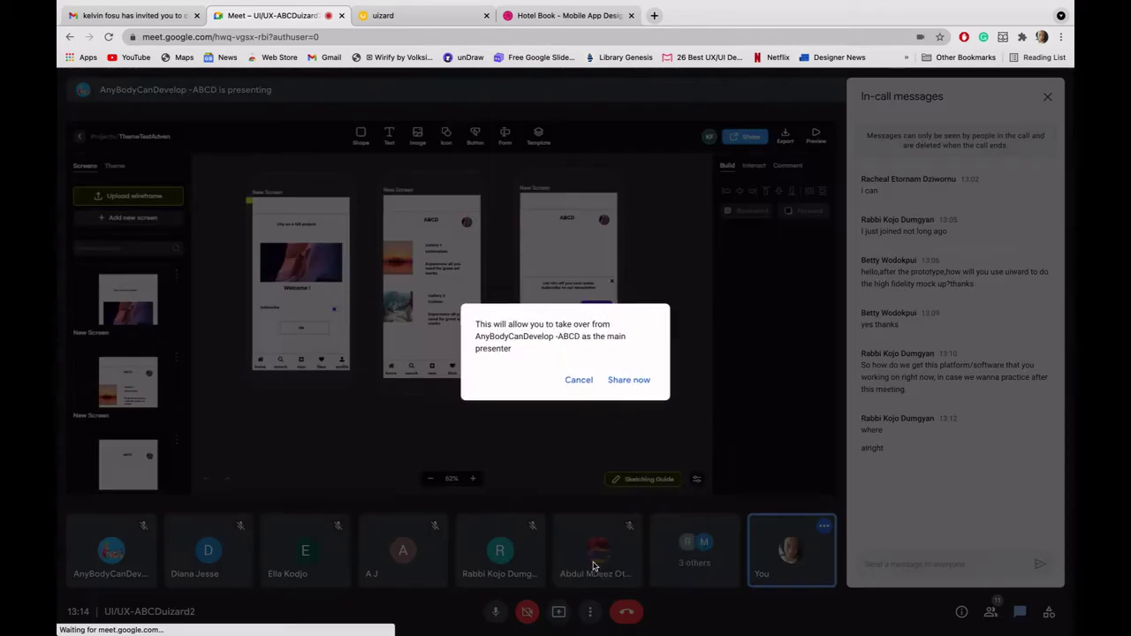
click(628, 380)
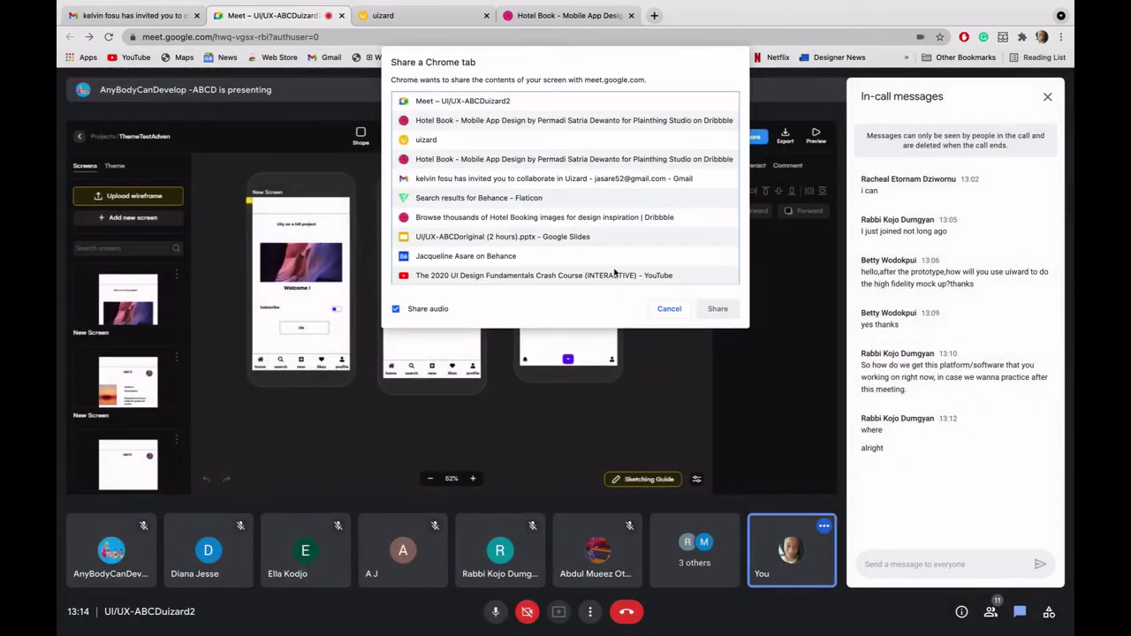
click(490, 125)
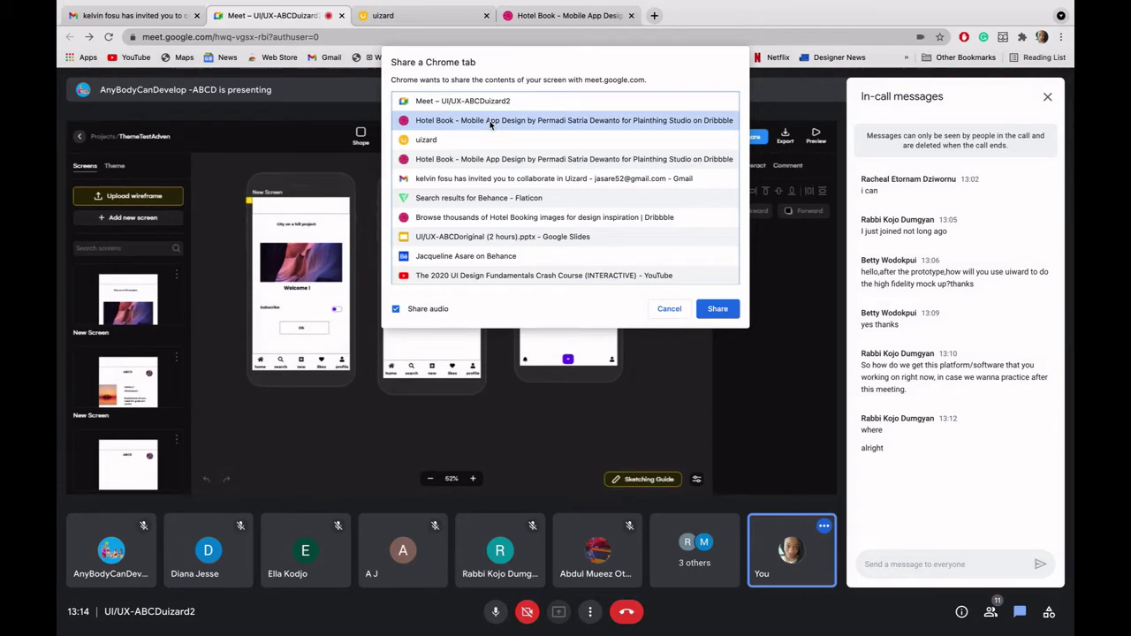
click(714, 311)
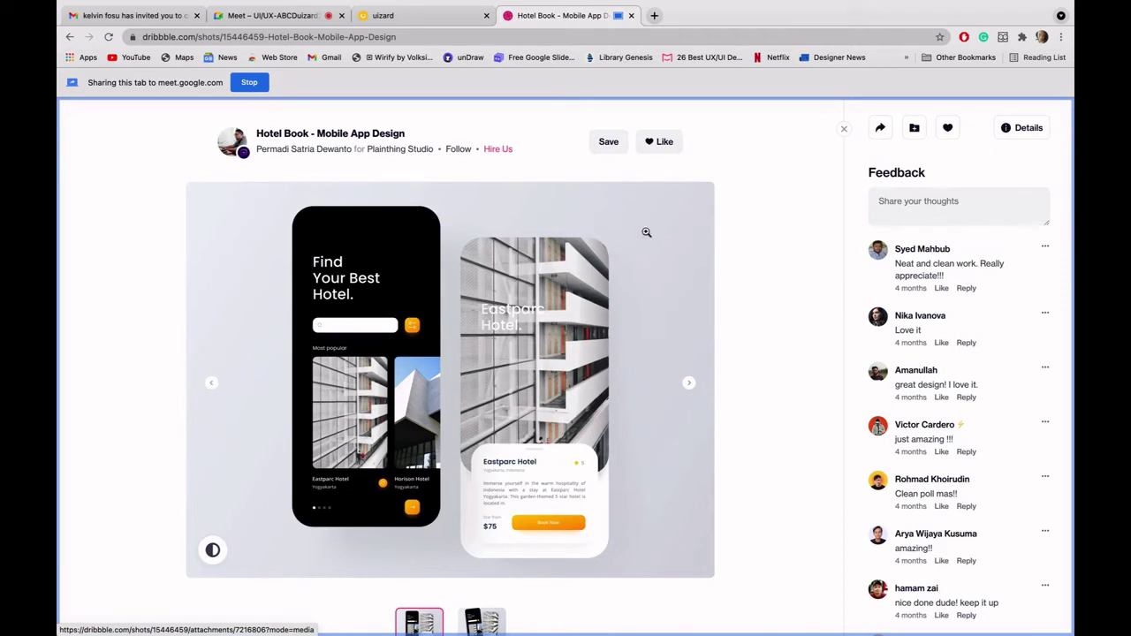
Step: Open the enlarged media view of the hotel app mockup image on Dribbble
click(445, 363)
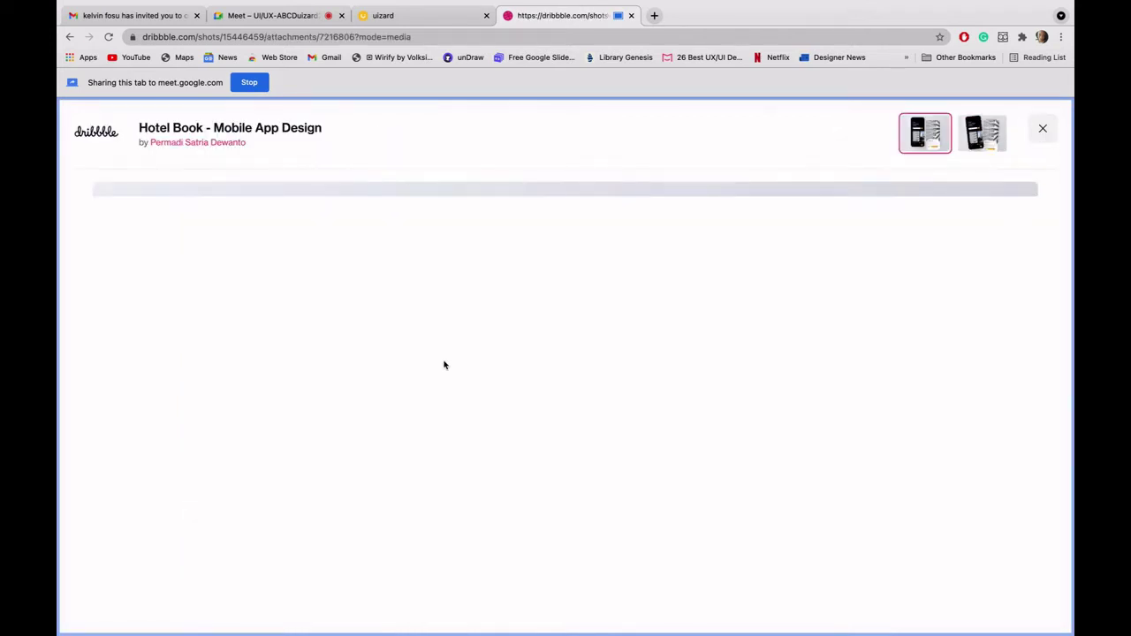
Step: Look over the enlarged hotel app mockup, bring up the shot's second image, and close the media view
scroll(445, 365, down, 3)
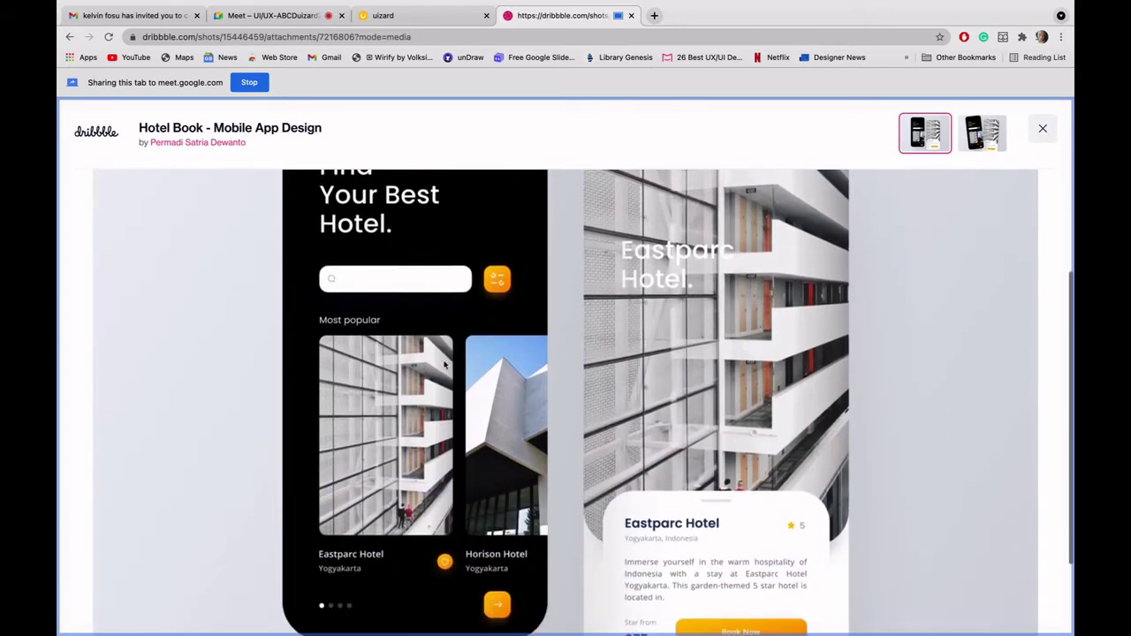
scroll(445, 365, down, 2)
scroll(445, 365, up, 5)
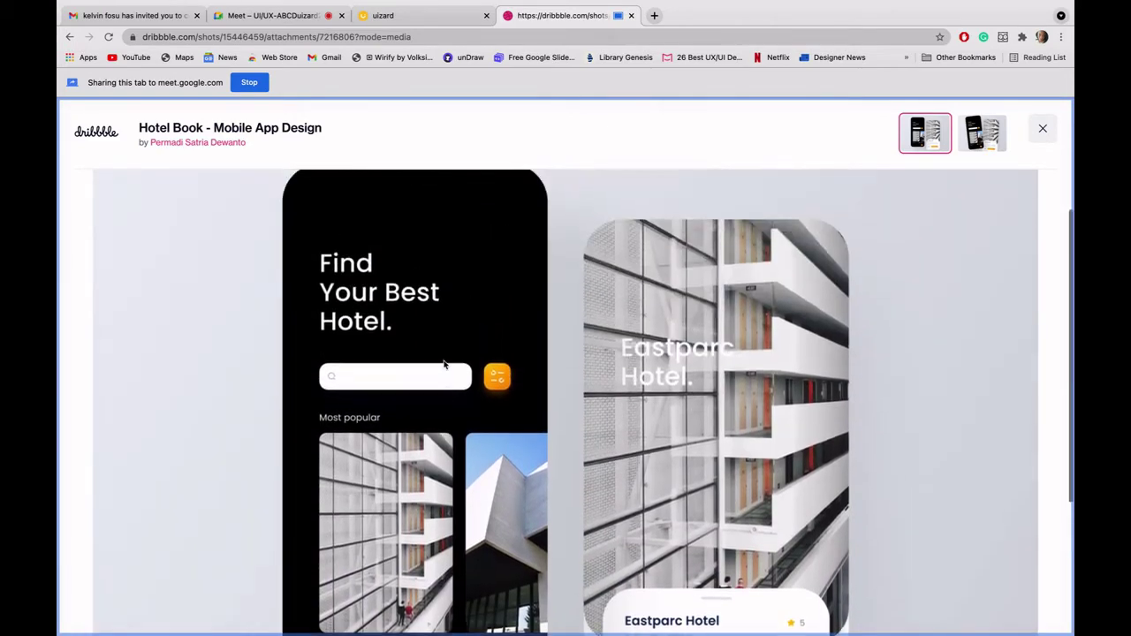
click(972, 131)
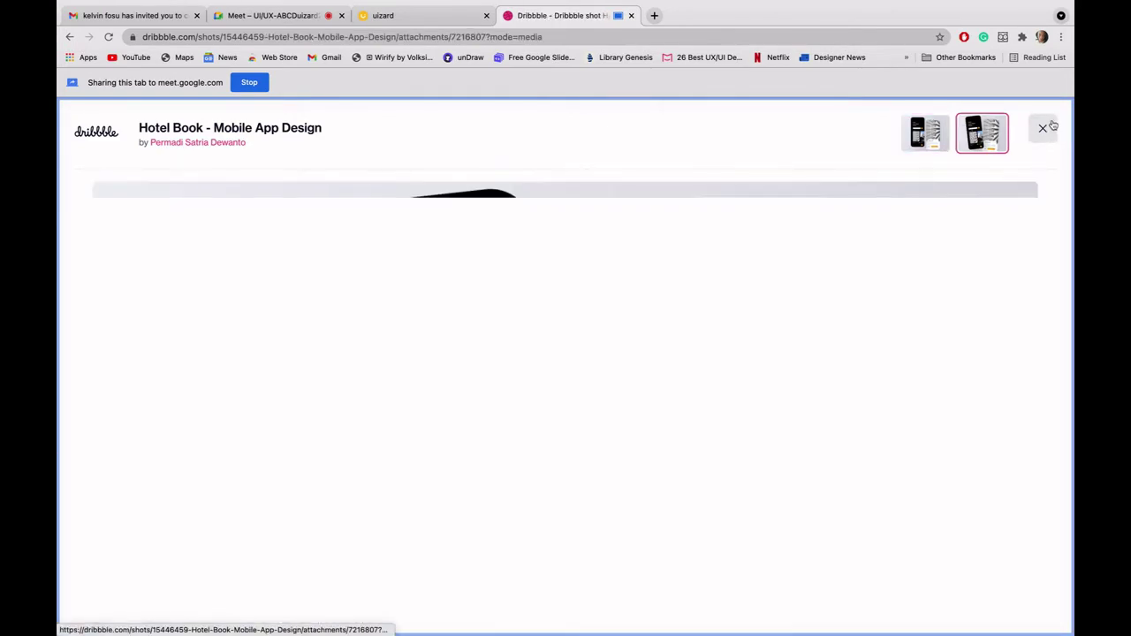
click(1049, 127)
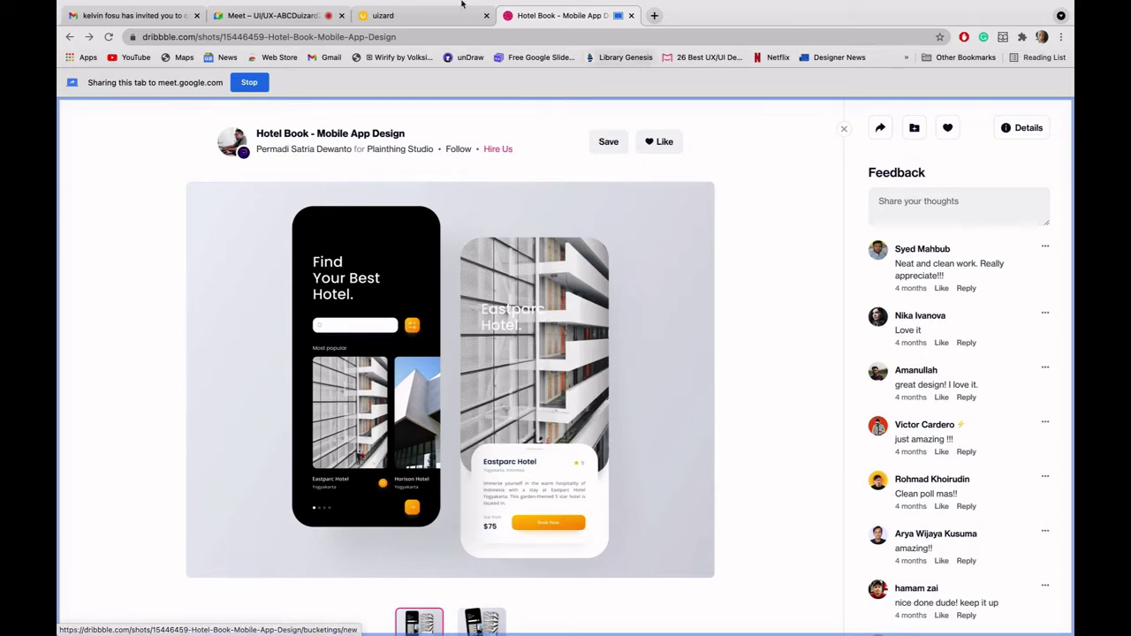
Step: Switch the meeting's shared tab to the uizard projects page and dismiss the team invitation notice
click(376, 22)
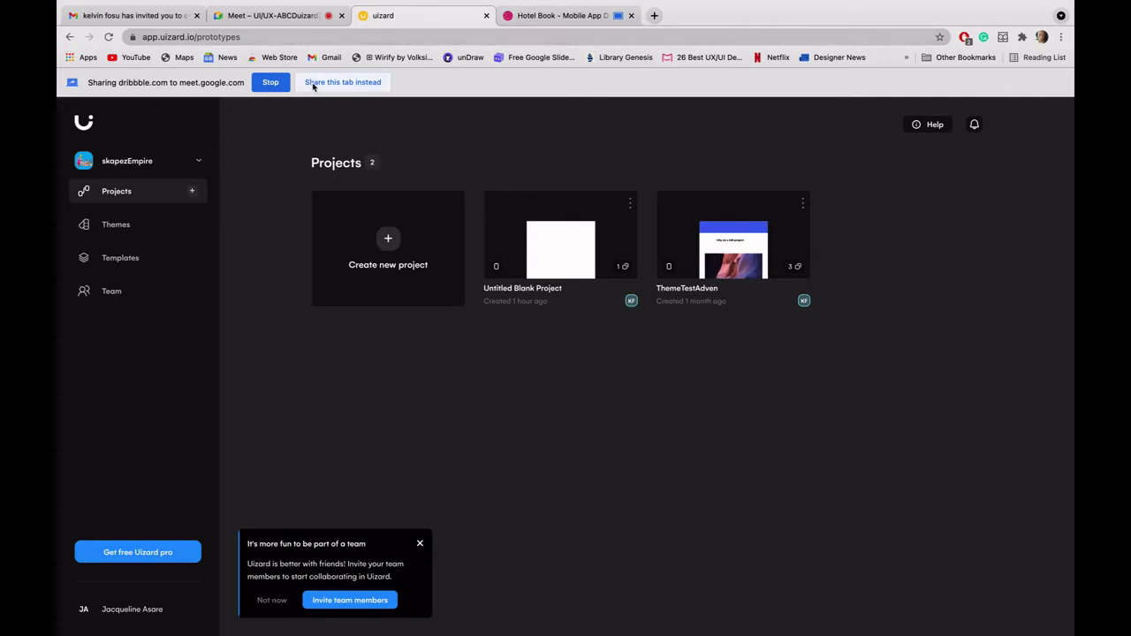
click(343, 82)
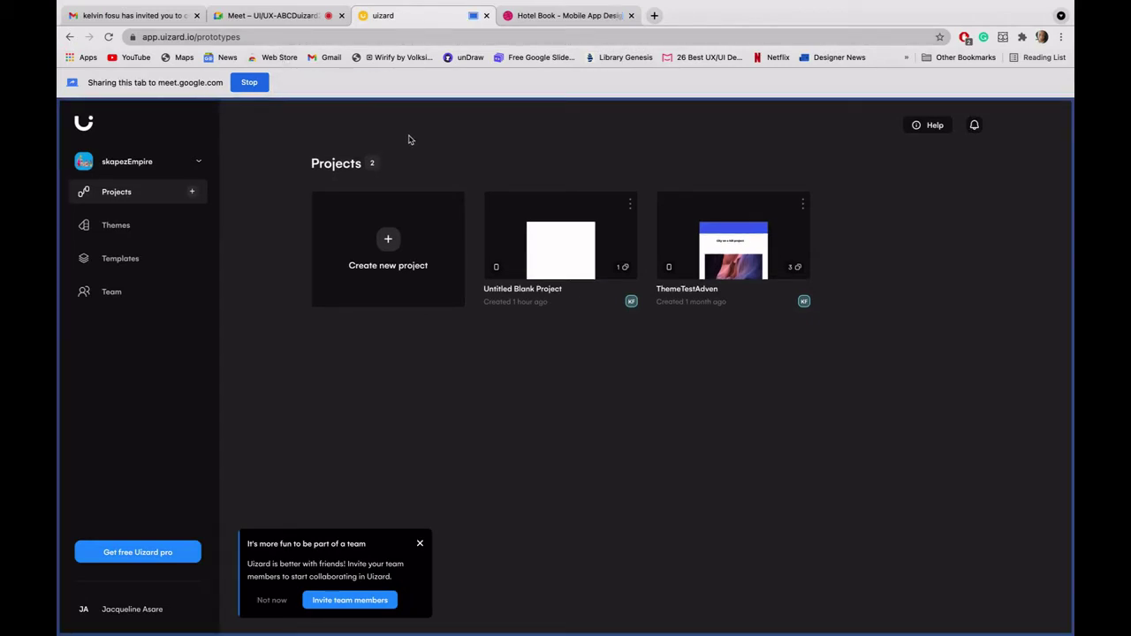
click(420, 544)
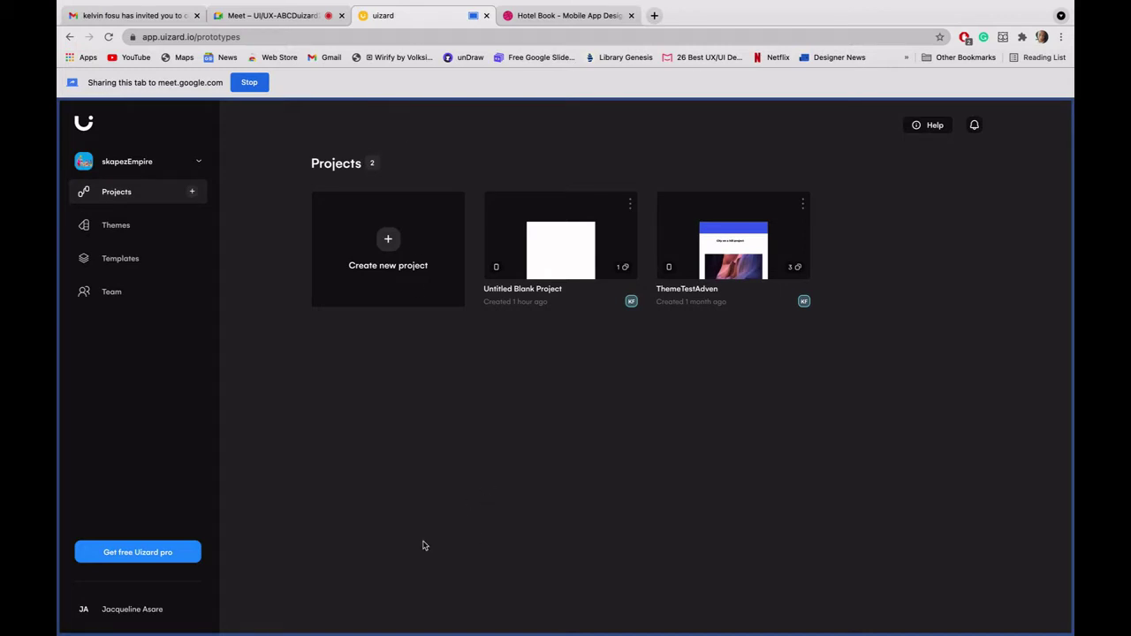
Step: Create a blank mobile project from scratch with the Productivity App theme and reload the page to get into its editor
click(391, 241)
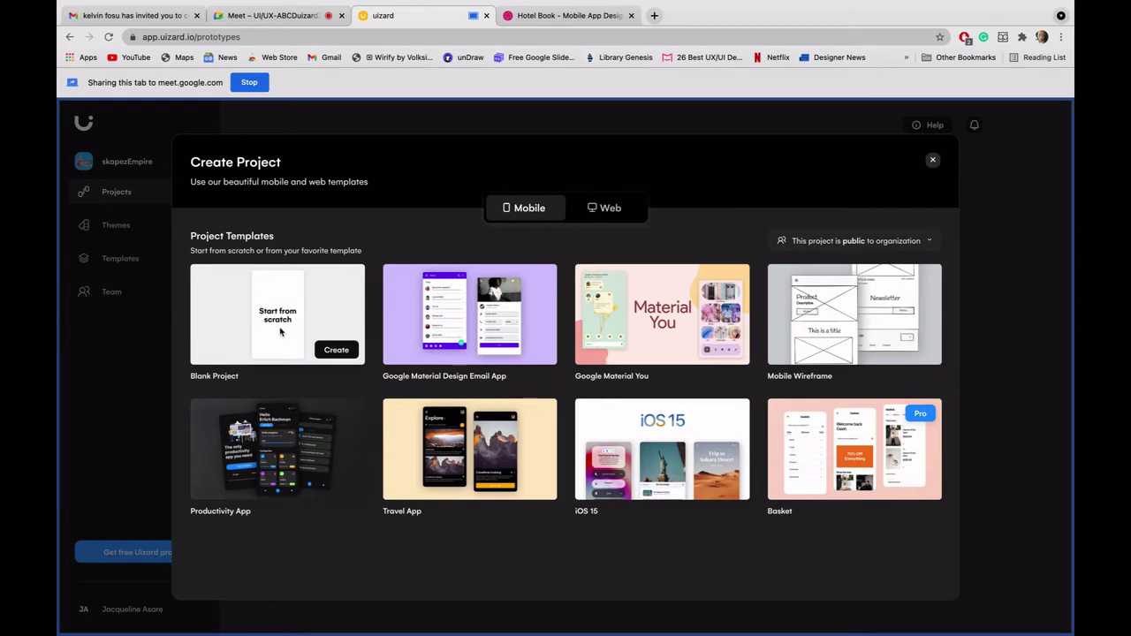
click(335, 351)
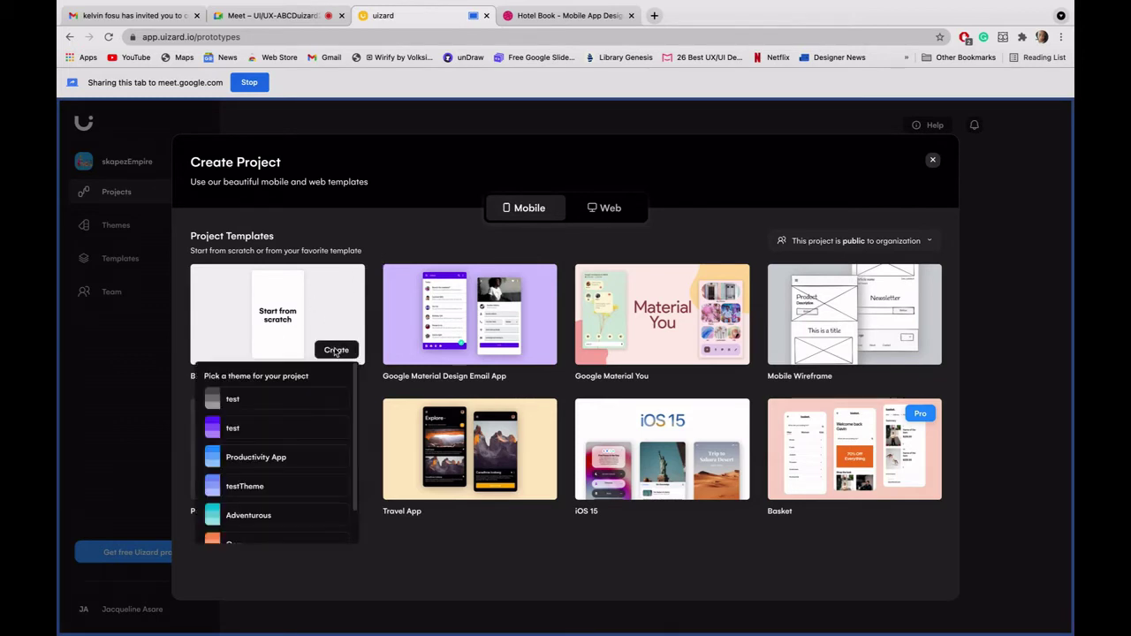
scroll(279, 416, down, 1)
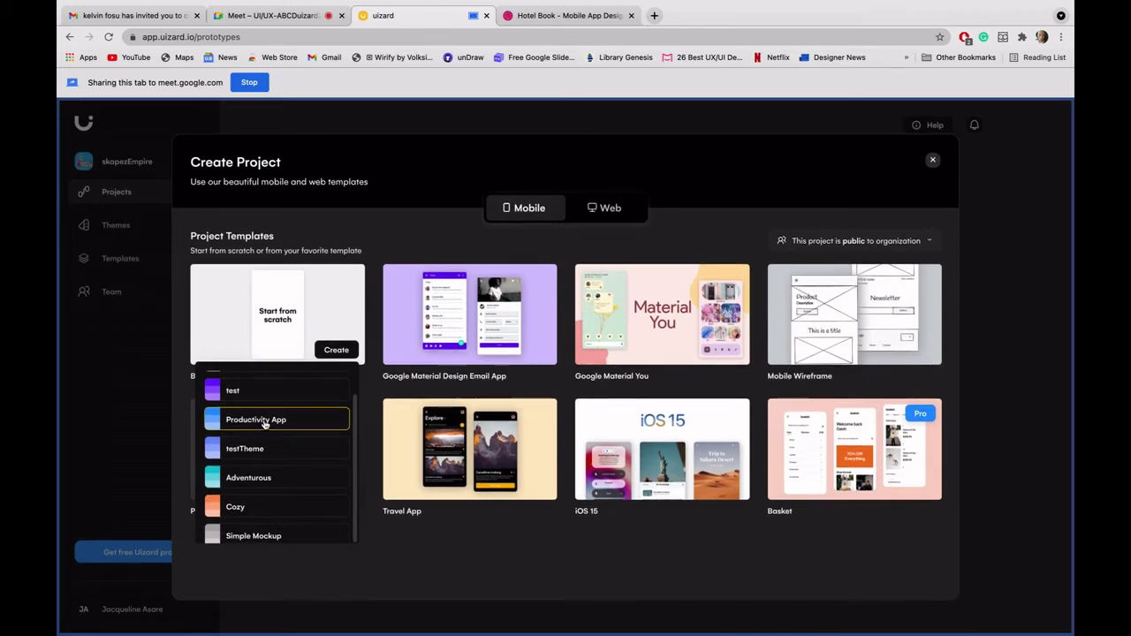
click(264, 423)
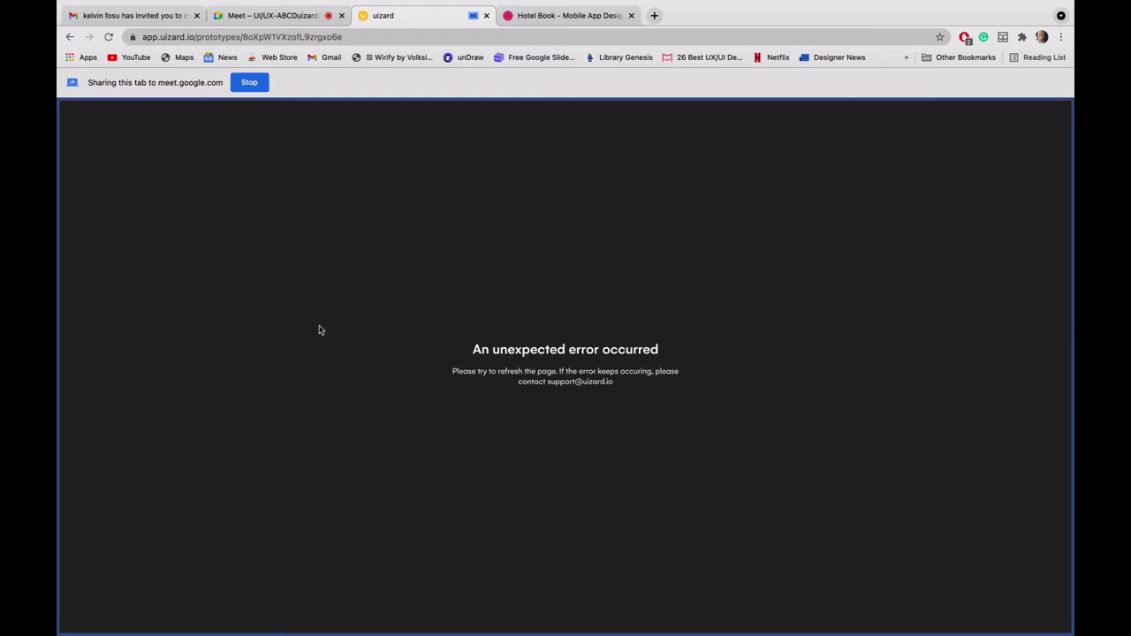
click(109, 37)
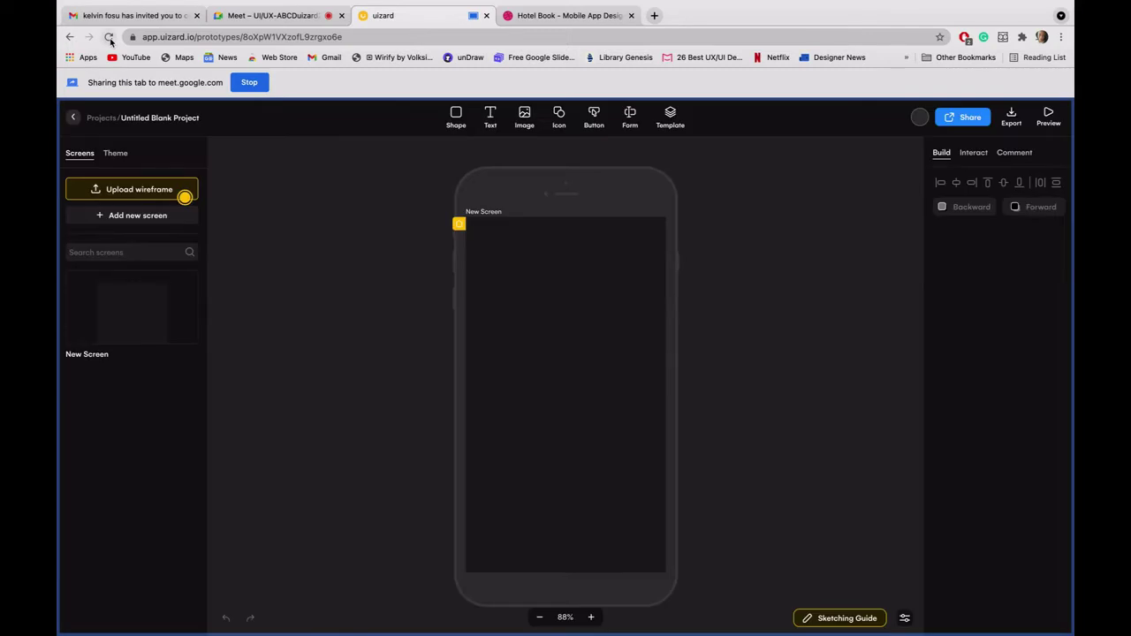
Step: Rename the project as "Hotel booking app" and save the project details
mouse_move(591, 6)
click(183, 119)
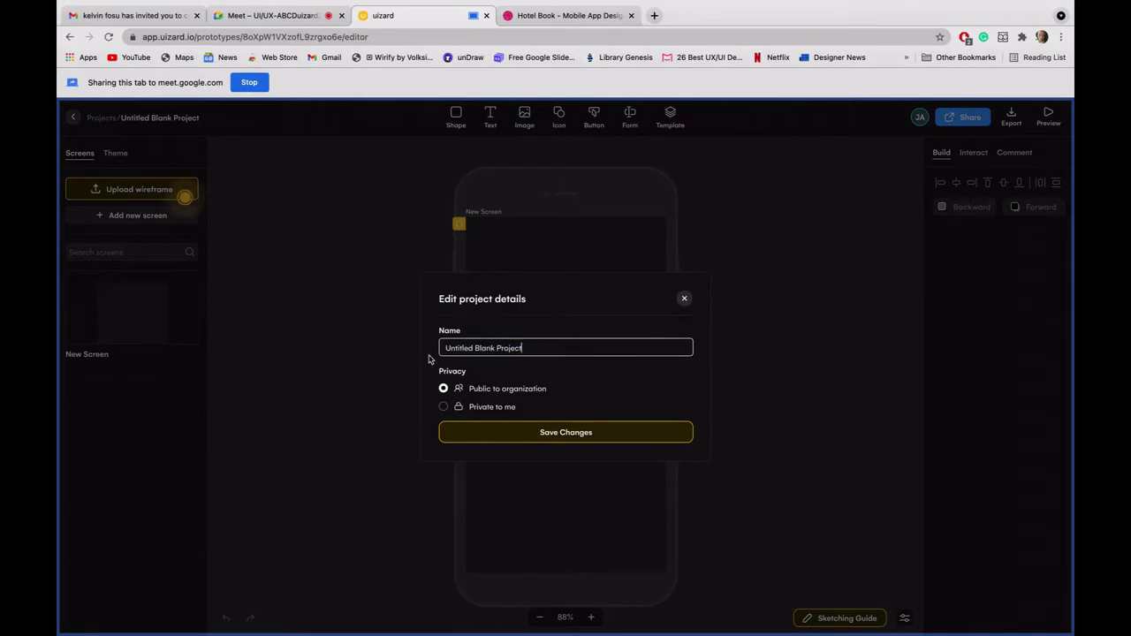
triple_click(488, 341)
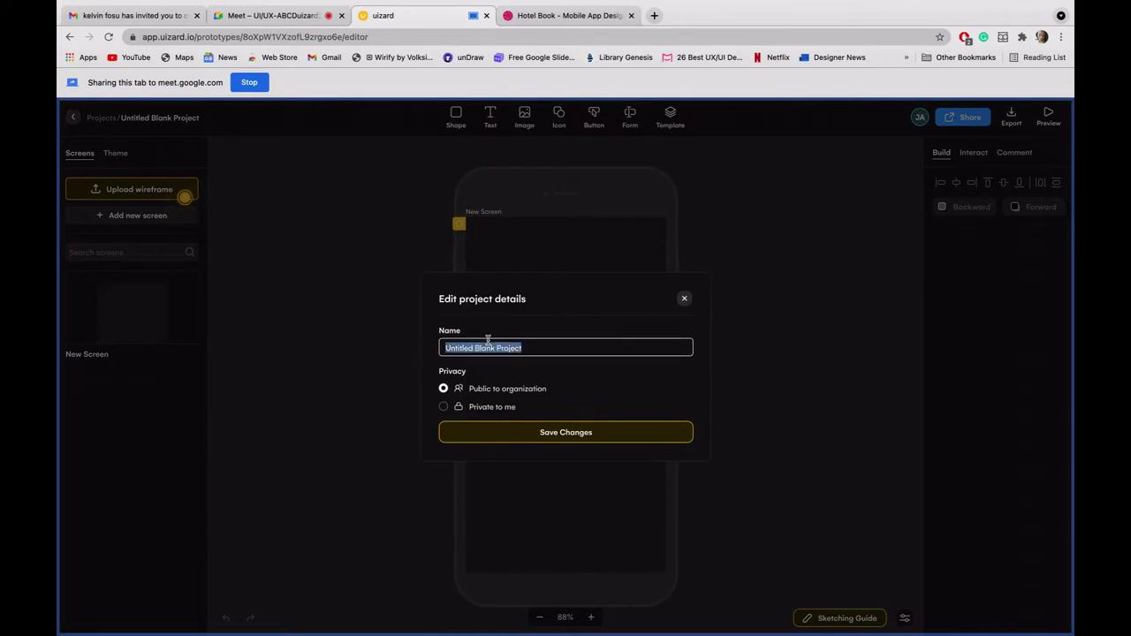
text(Hotel booking)
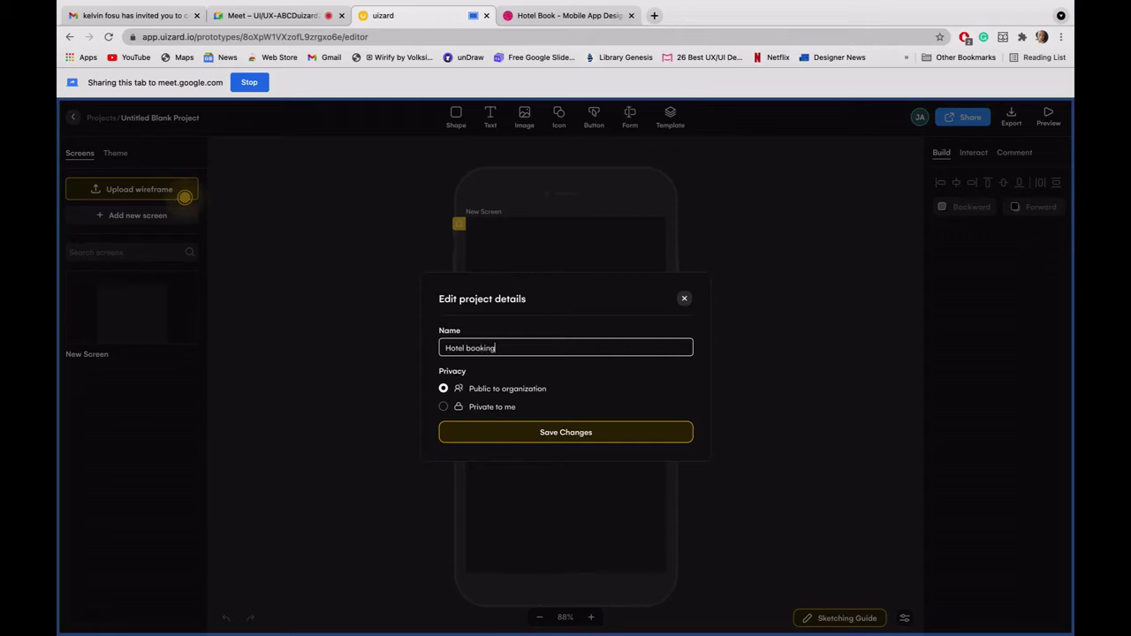
text( app)
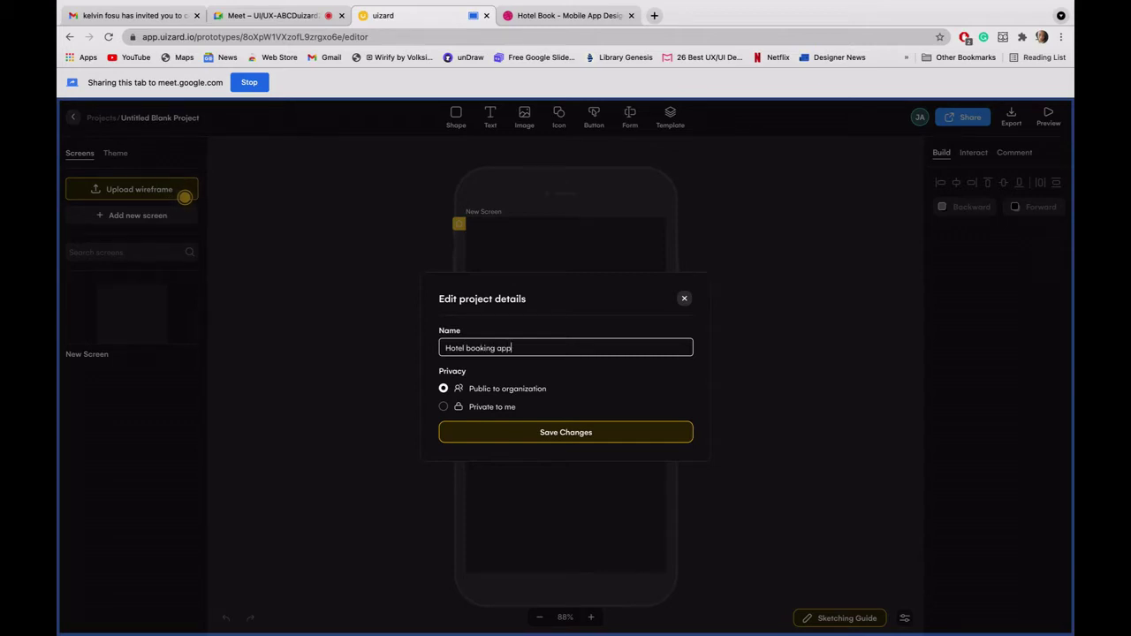
click(568, 434)
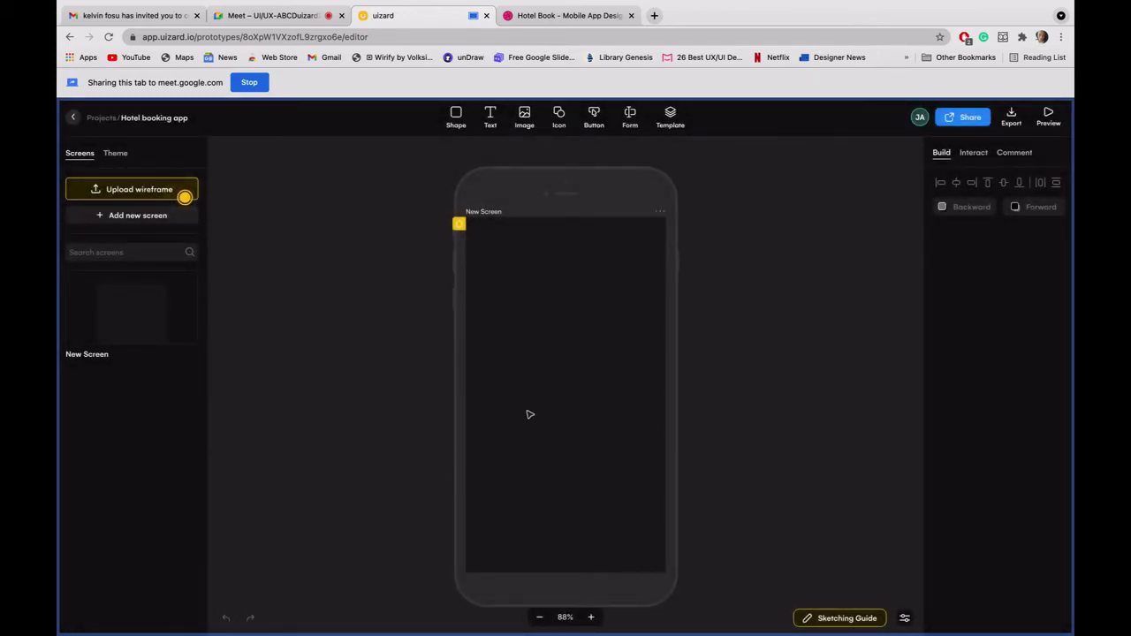
Step: Rename the project's only screen as "Home screen"
double_click(478, 212)
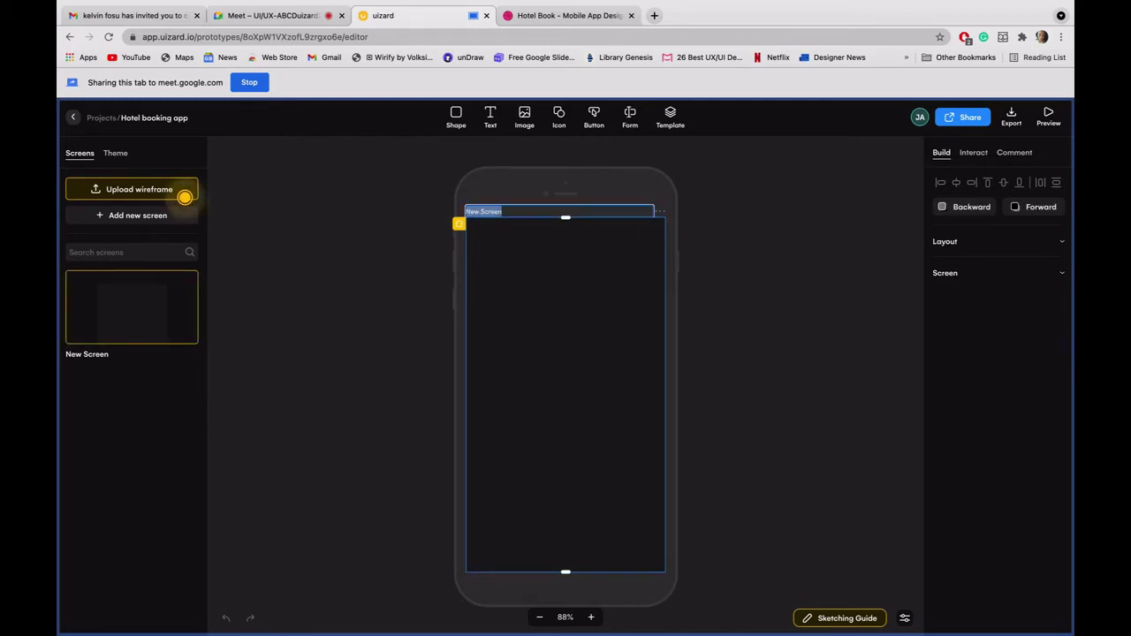
text(Home s)
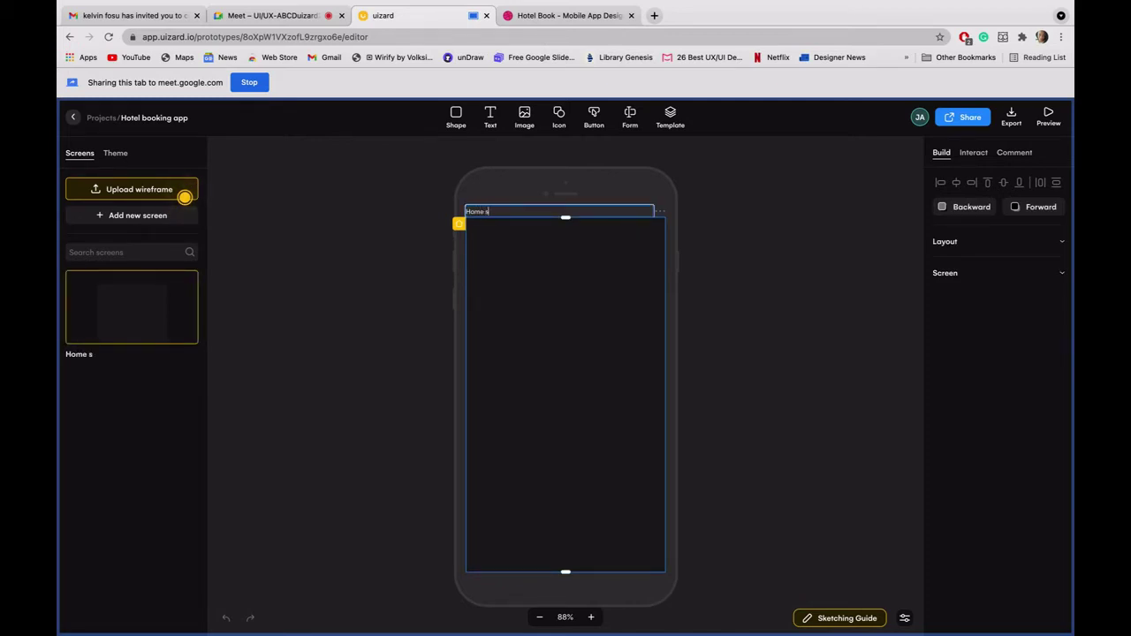
text(crwwn)
key(BackSpace)
key(BackSpace)
key(BackSpace)
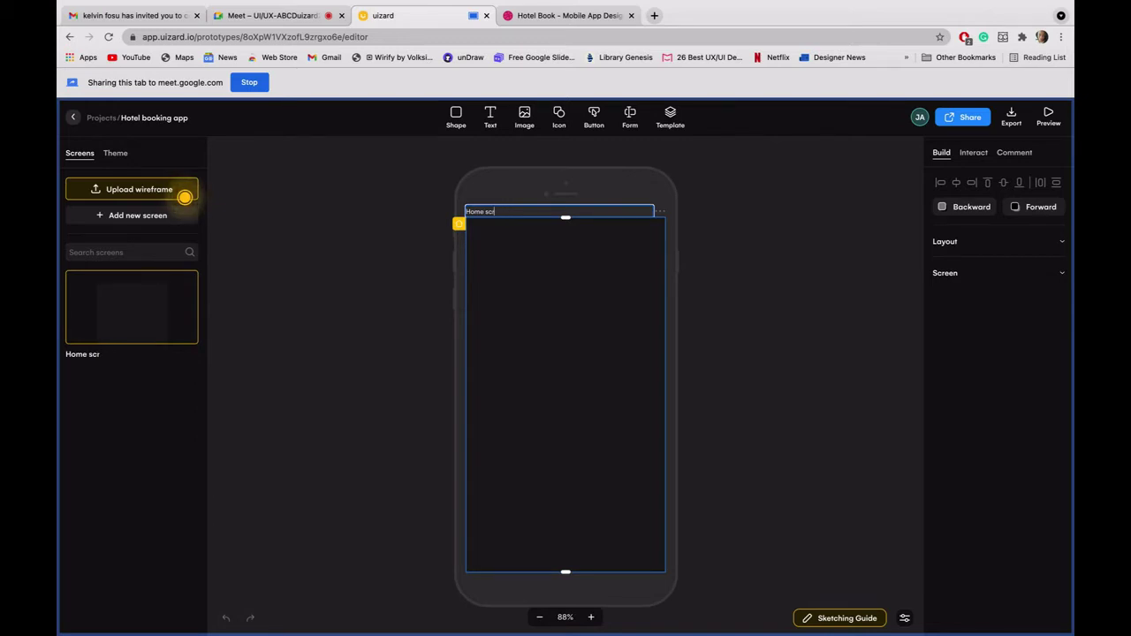
text(ree)
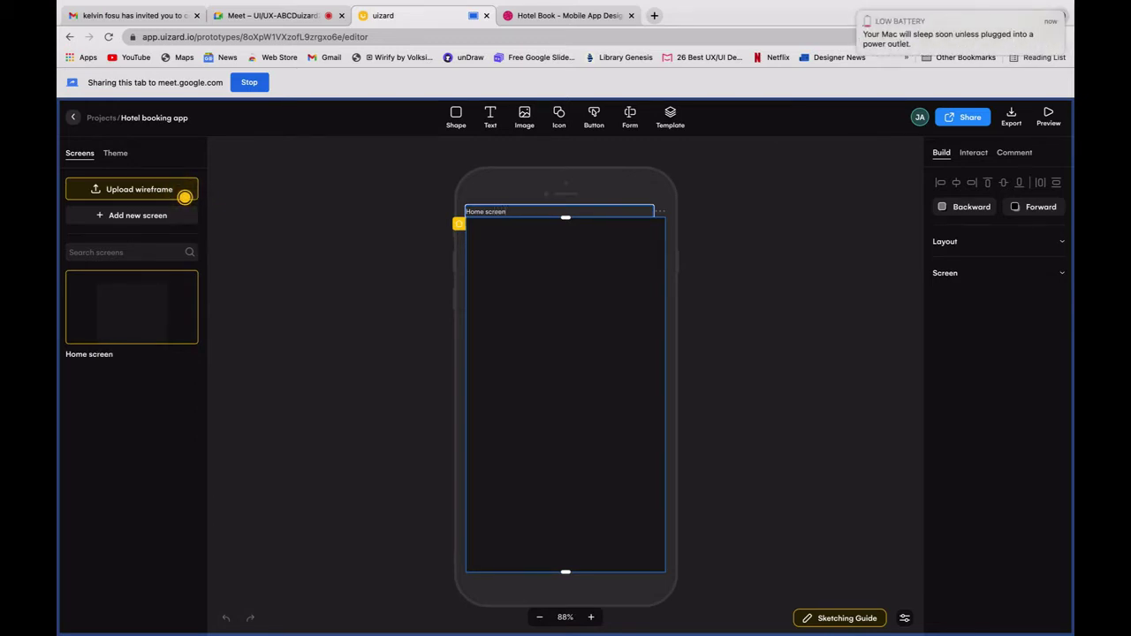
text(n)
key(Return)
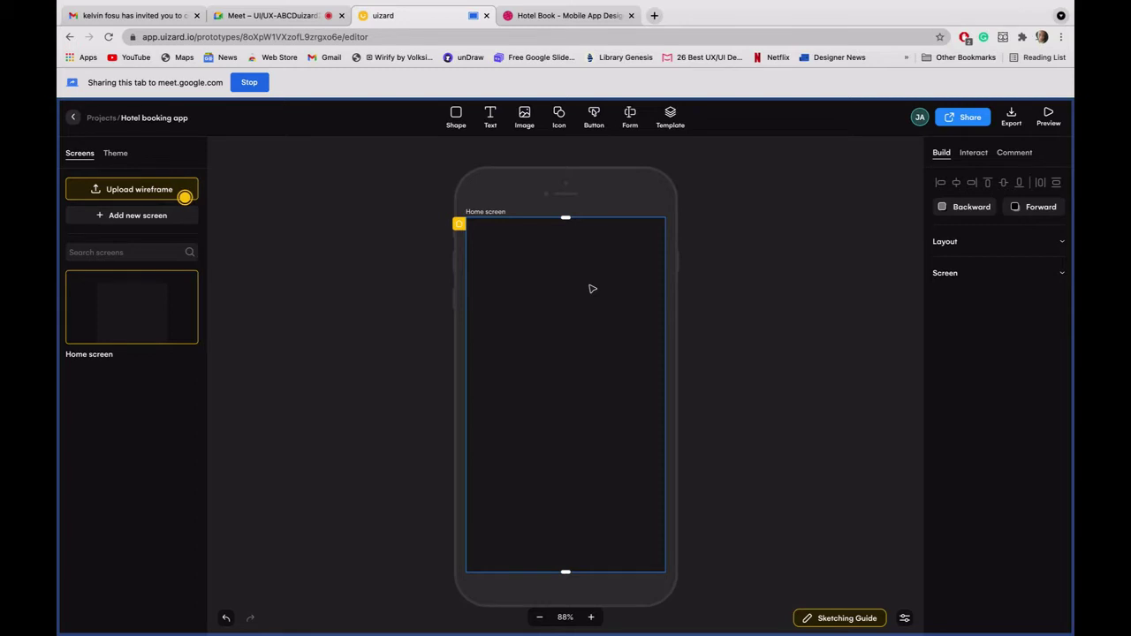
Step: Check the hotel design's background on Dribbble and set the uizard Home screen's fill to black, #000000
click(584, 16)
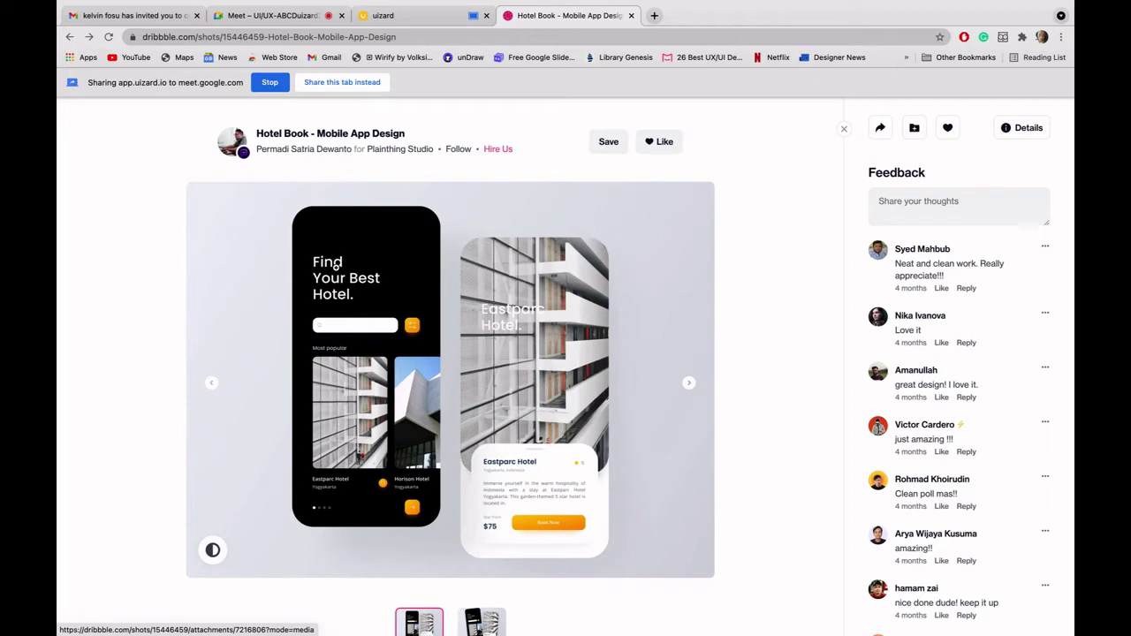
click(406, 16)
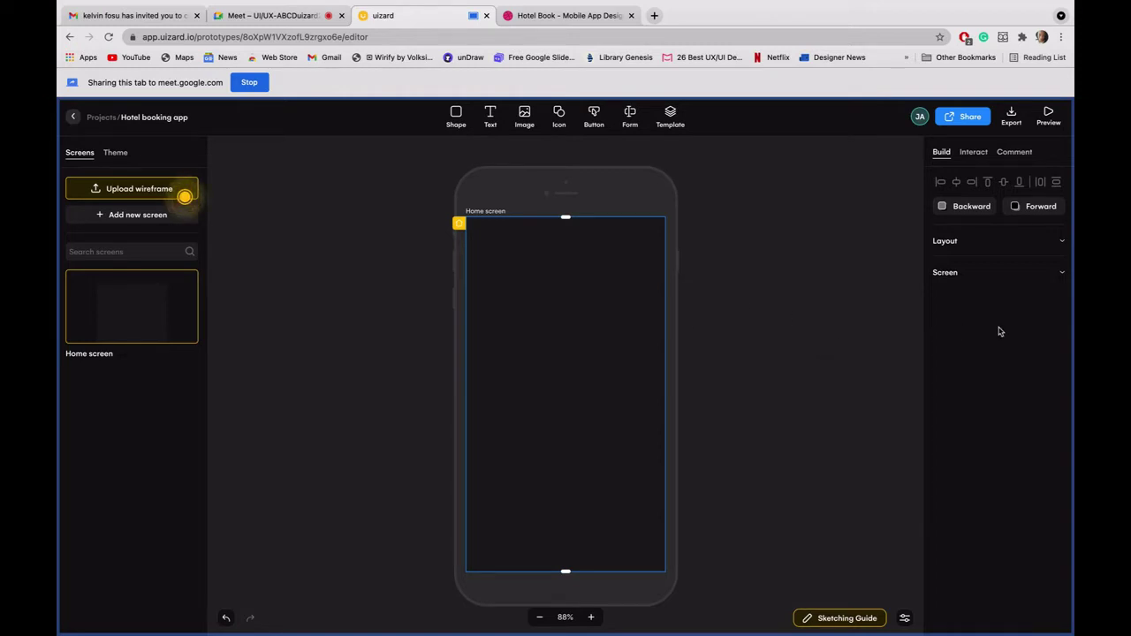
click(981, 247)
click(956, 321)
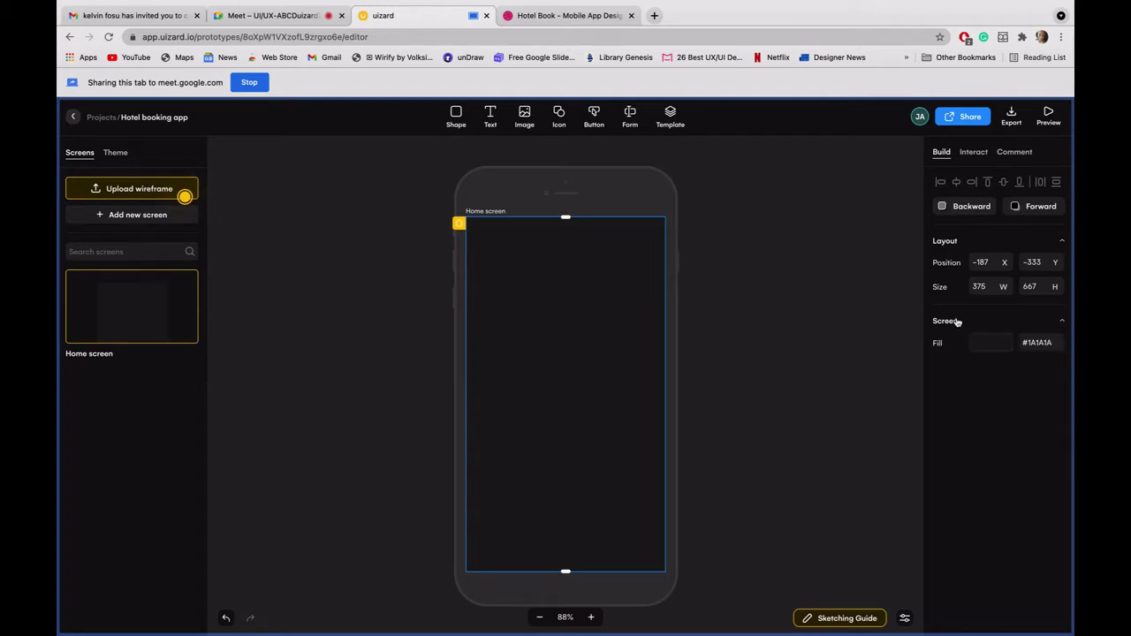
click(997, 342)
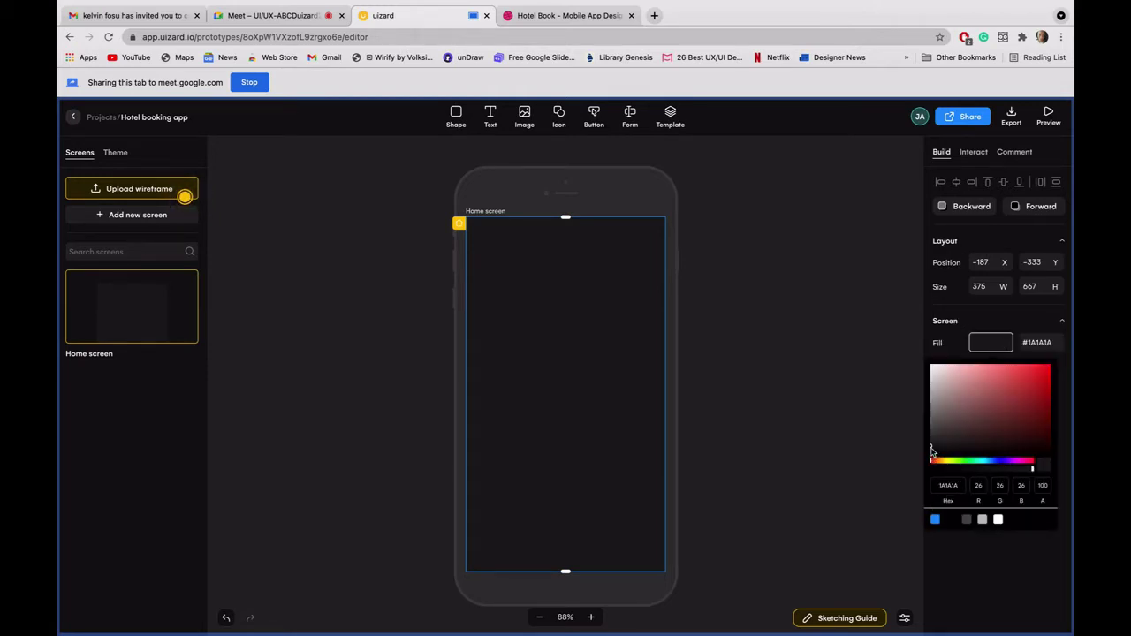
drag(931, 453, 918, 462)
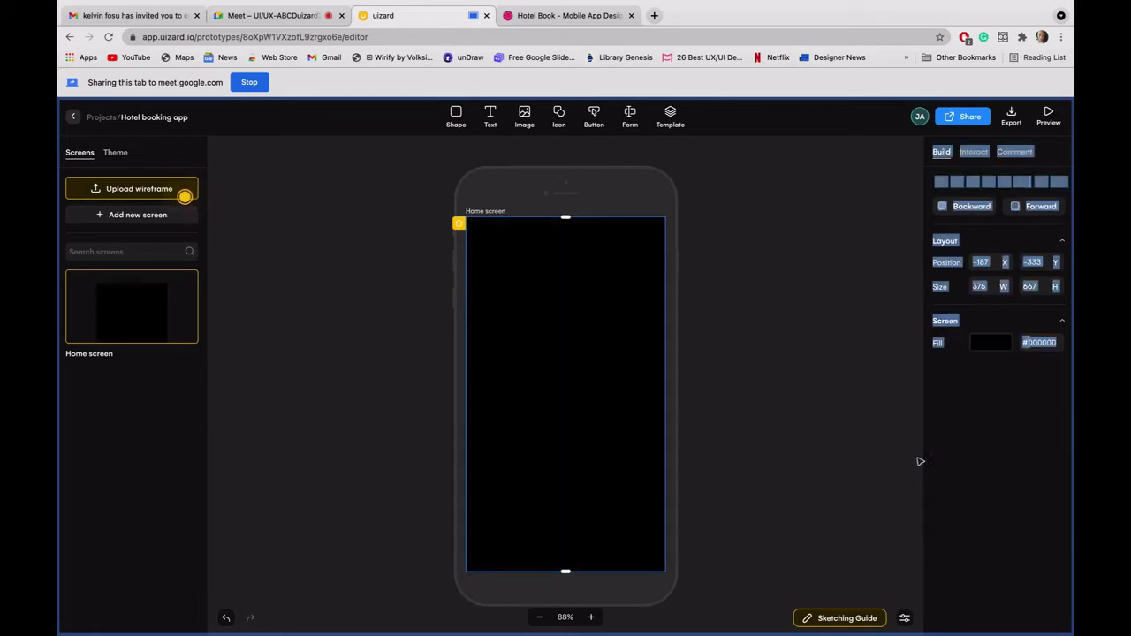
click(998, 342)
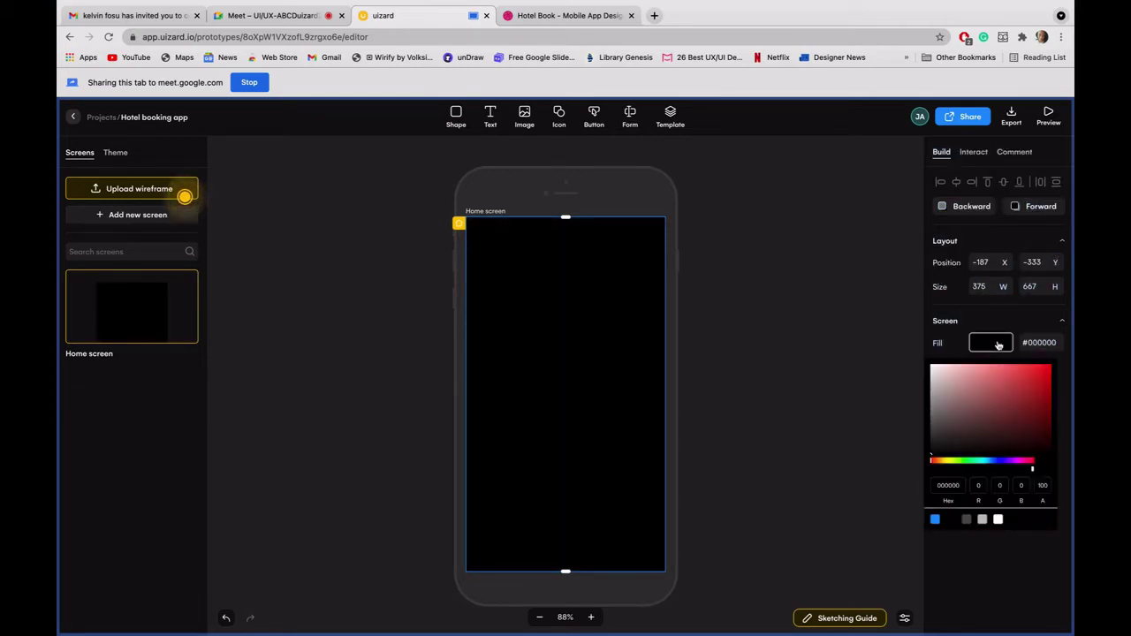
click(998, 343)
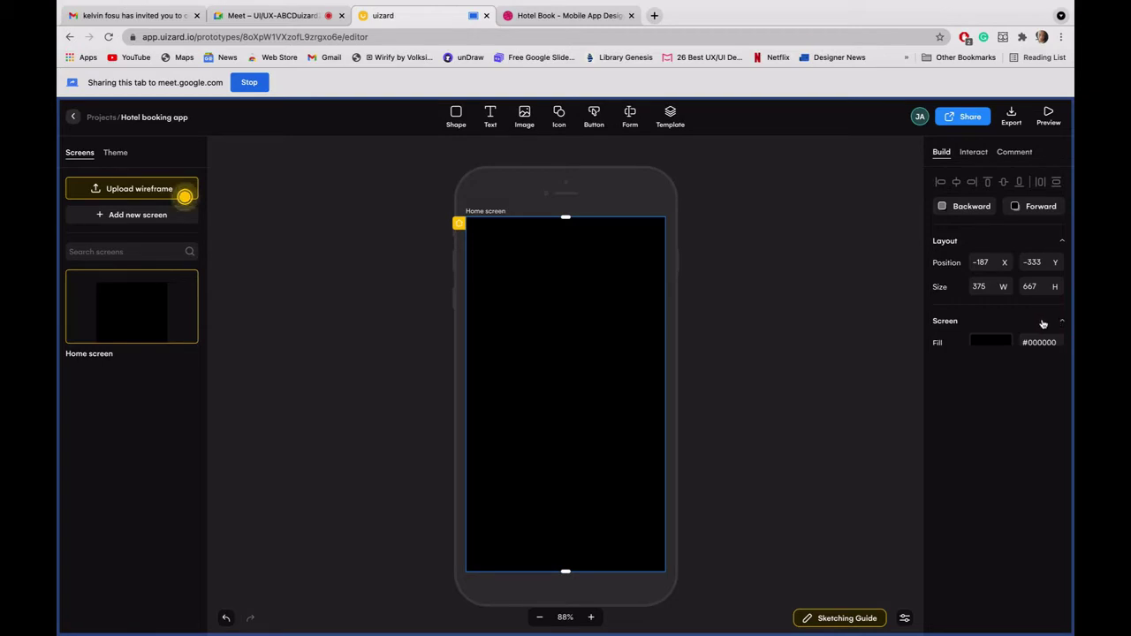
click(1061, 321)
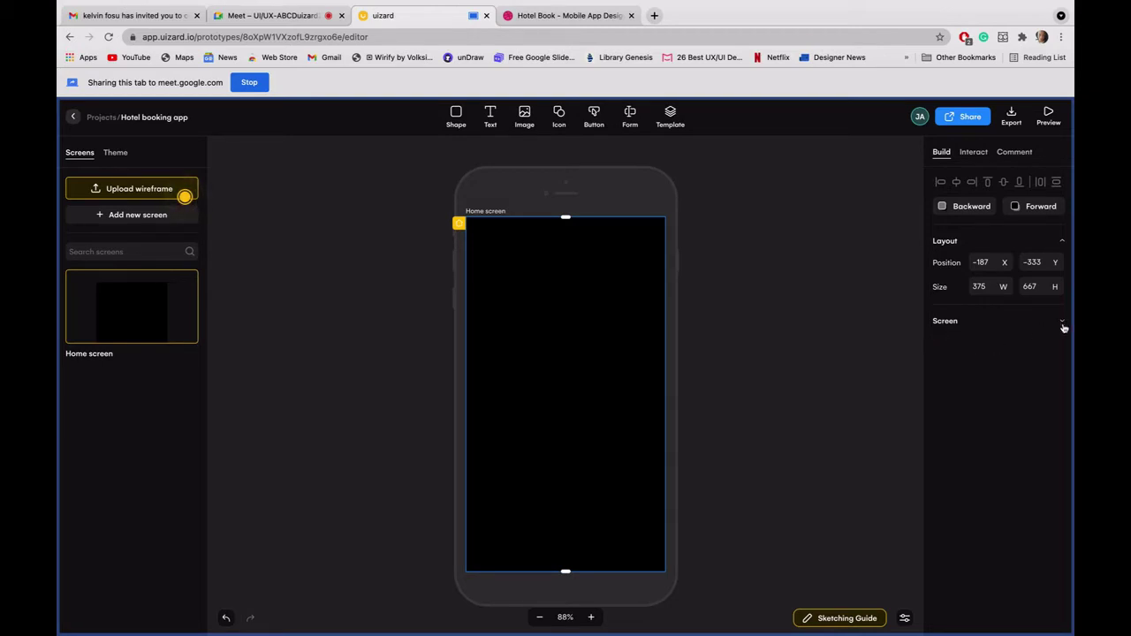
click(1063, 324)
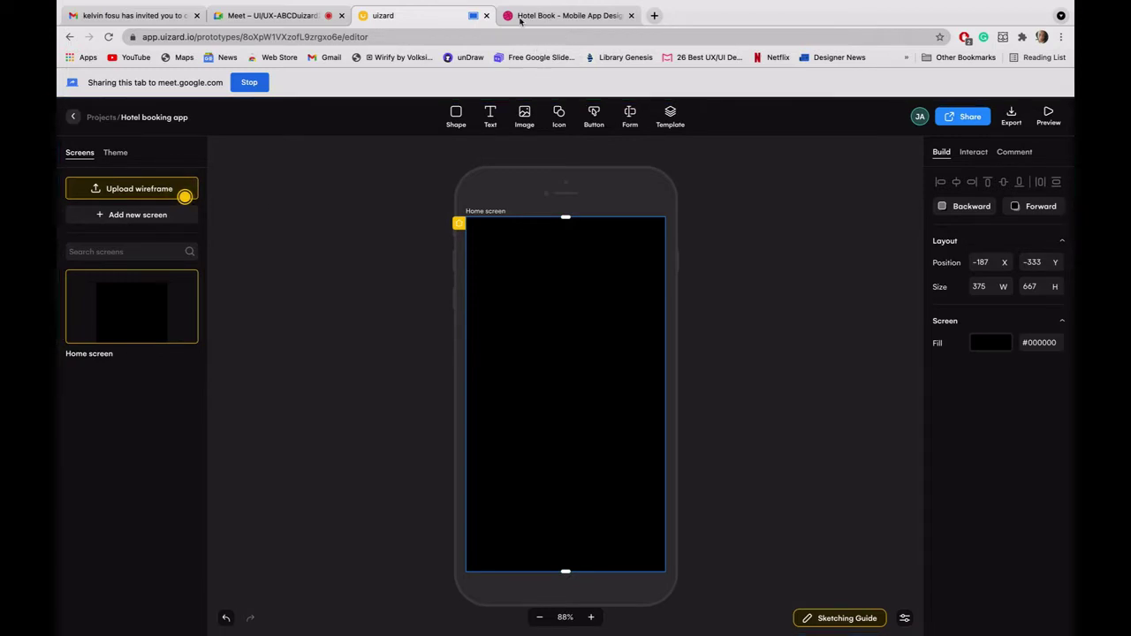
Step: Review the hotel design's heading on Dribbble, return to uizard and add an H1 text element to the Home screen
click(576, 15)
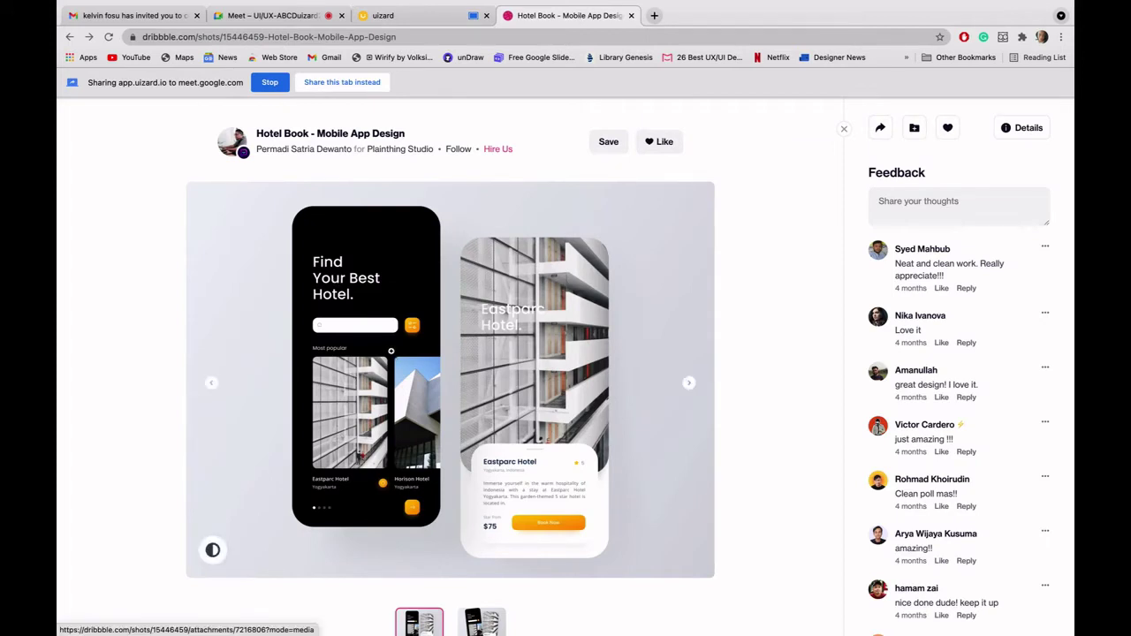
scroll(391, 351, down, 2)
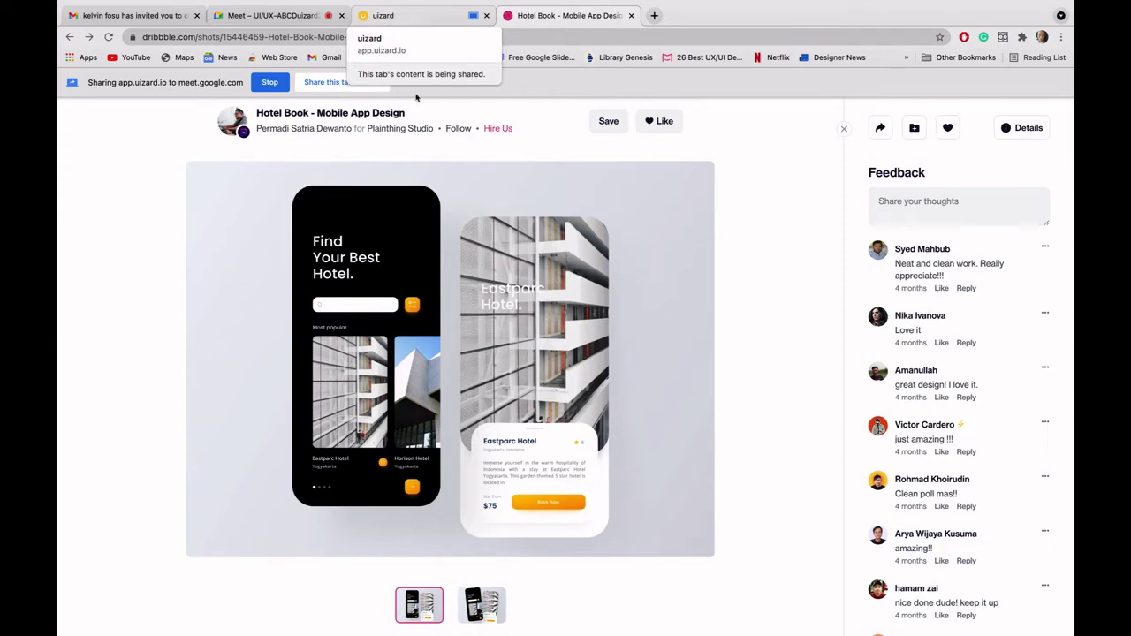
click(420, 16)
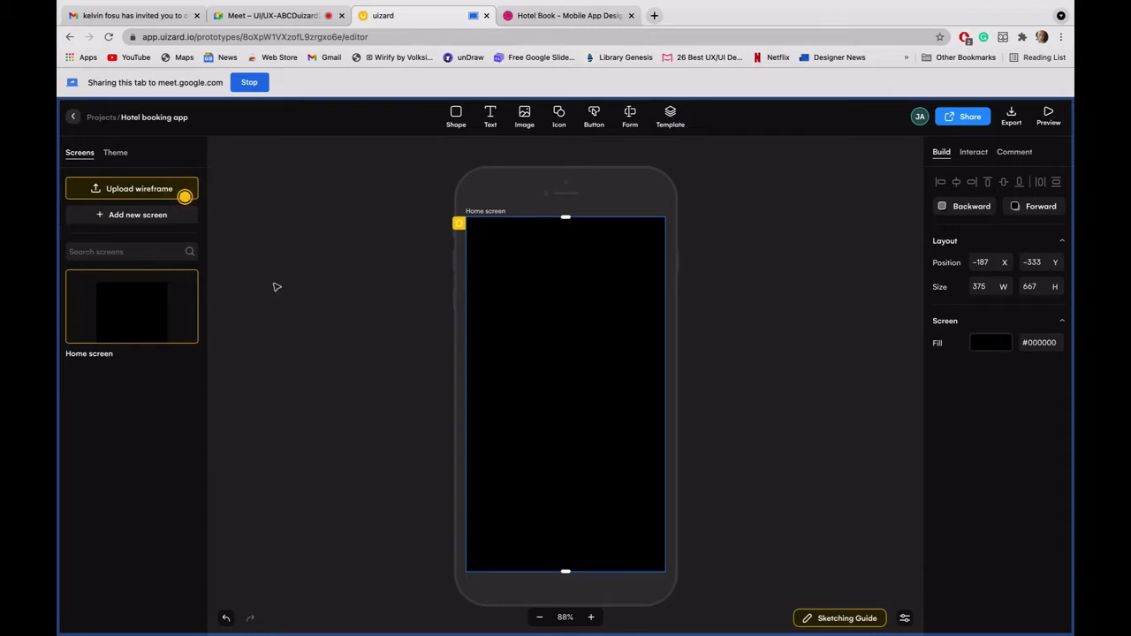
click(490, 115)
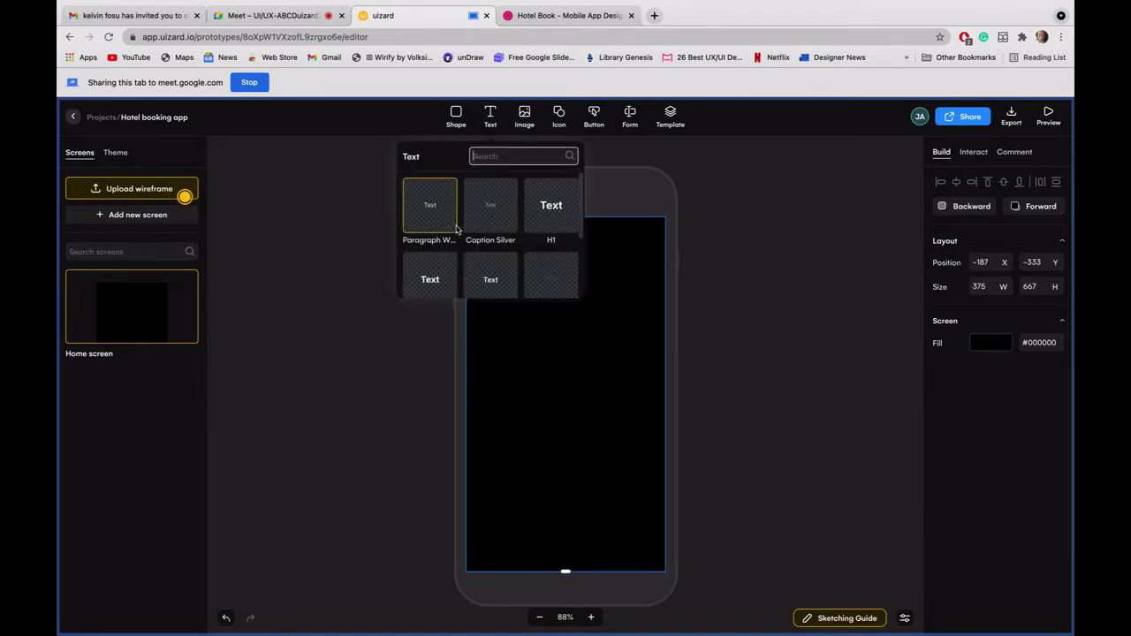
scroll(456, 230, down, 3)
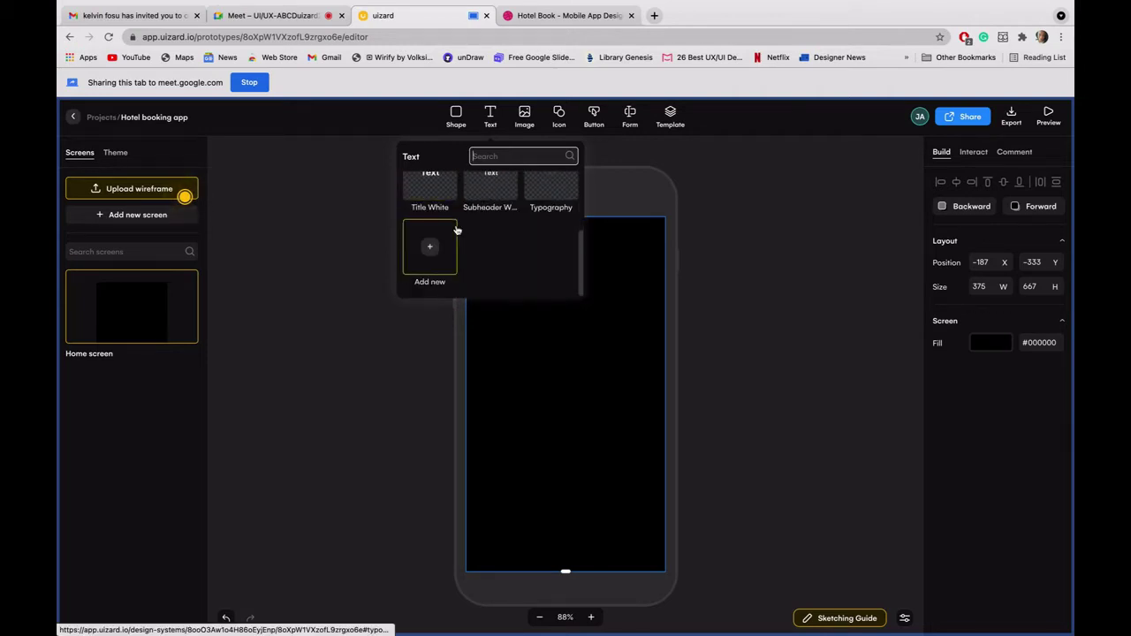
scroll(456, 230, up, 3)
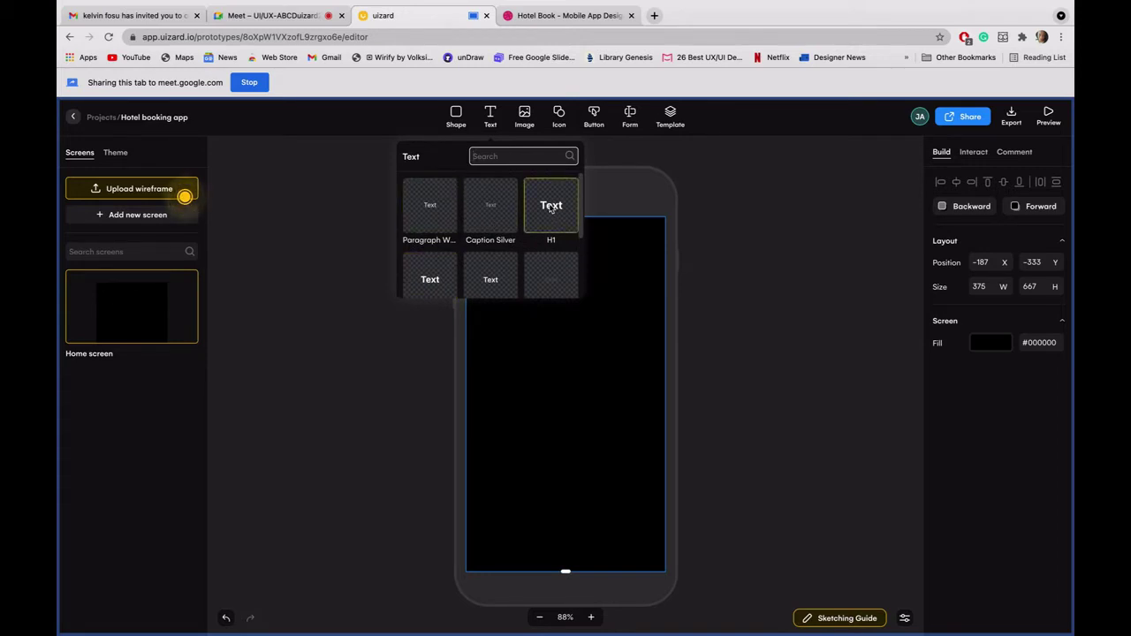
click(550, 208)
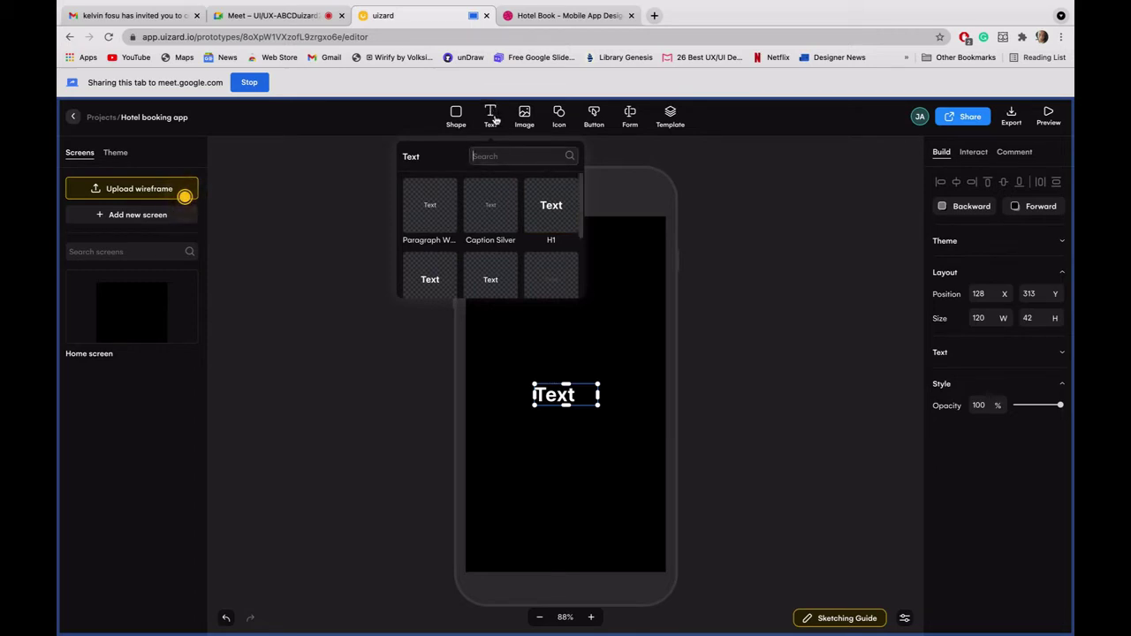
Step: Check the heading wording on Dribbble and replace the H1 placeholder in uizard with "Find your best hotel"
click(556, 402)
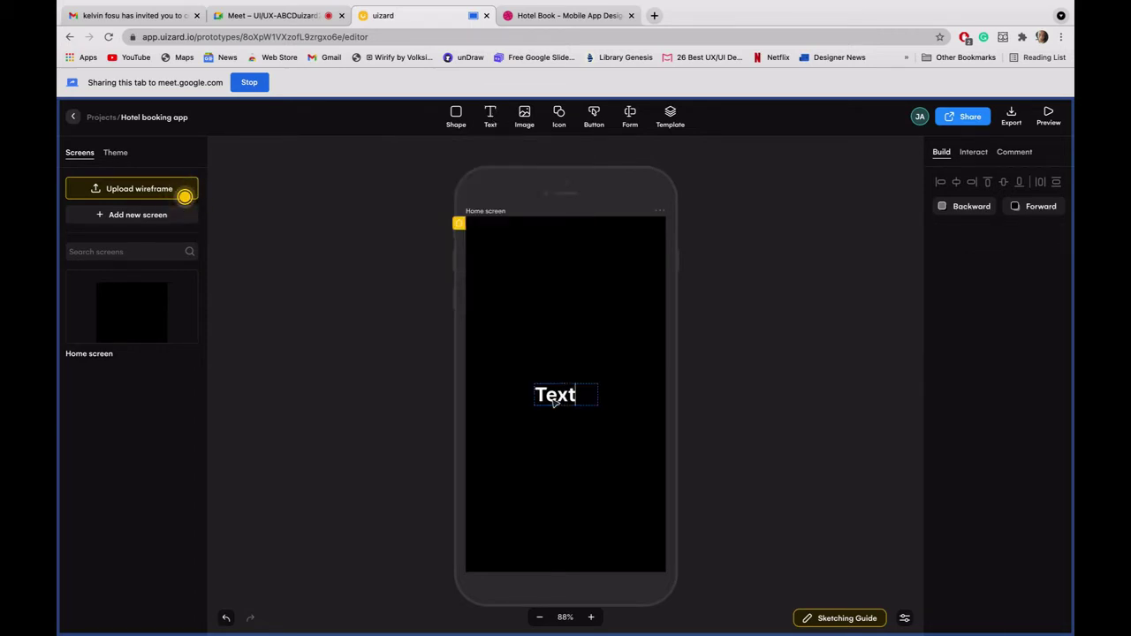
double_click(555, 398)
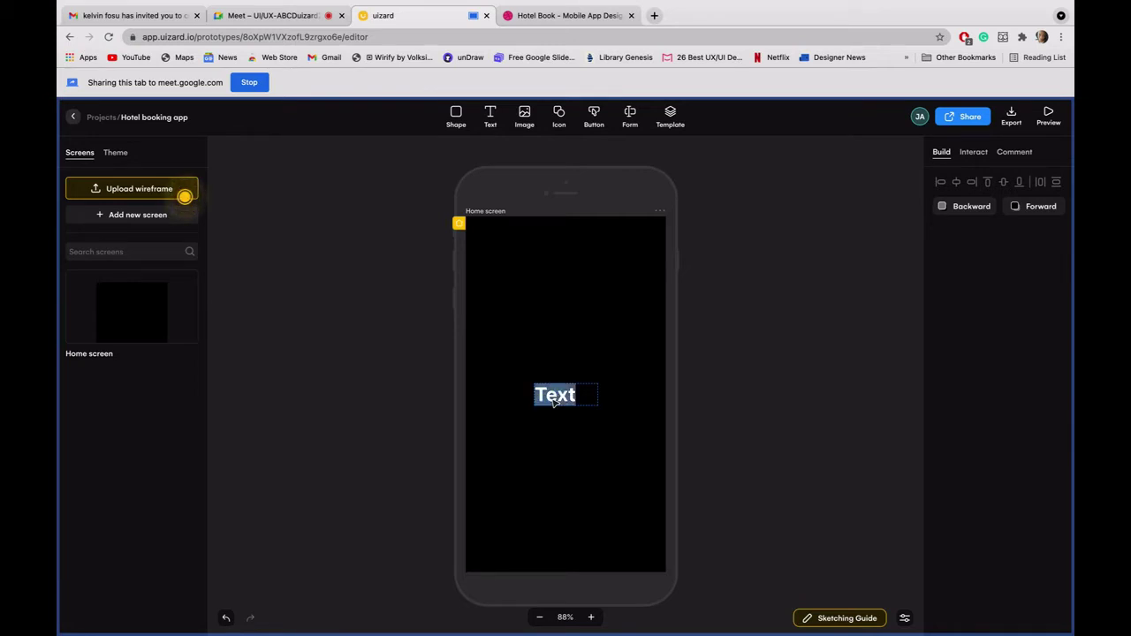
click(540, 18)
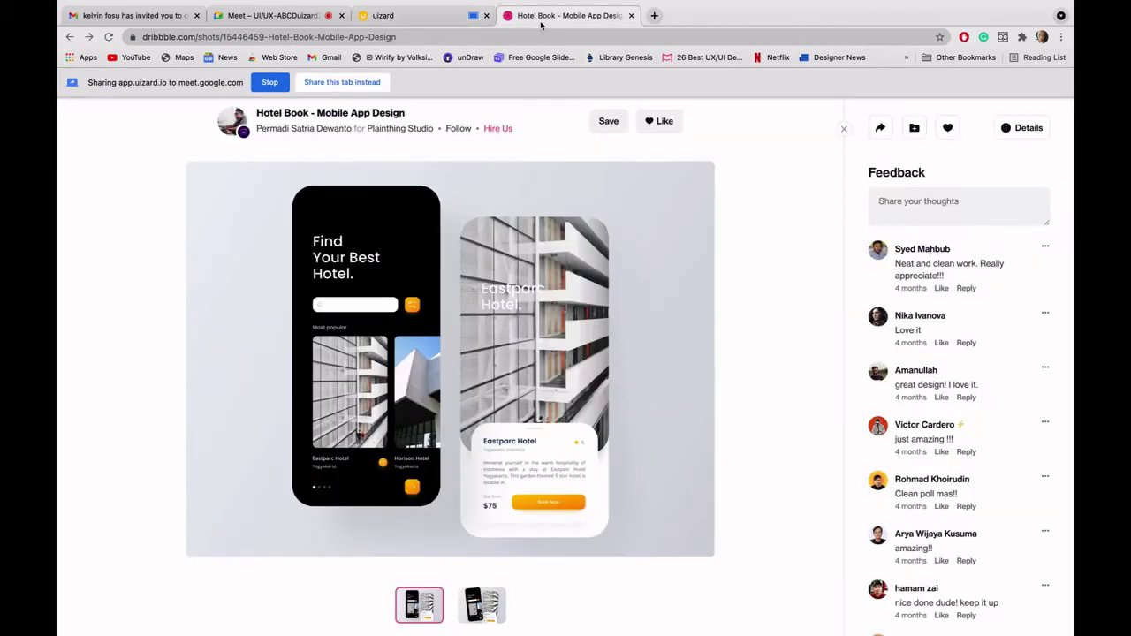
click(434, 19)
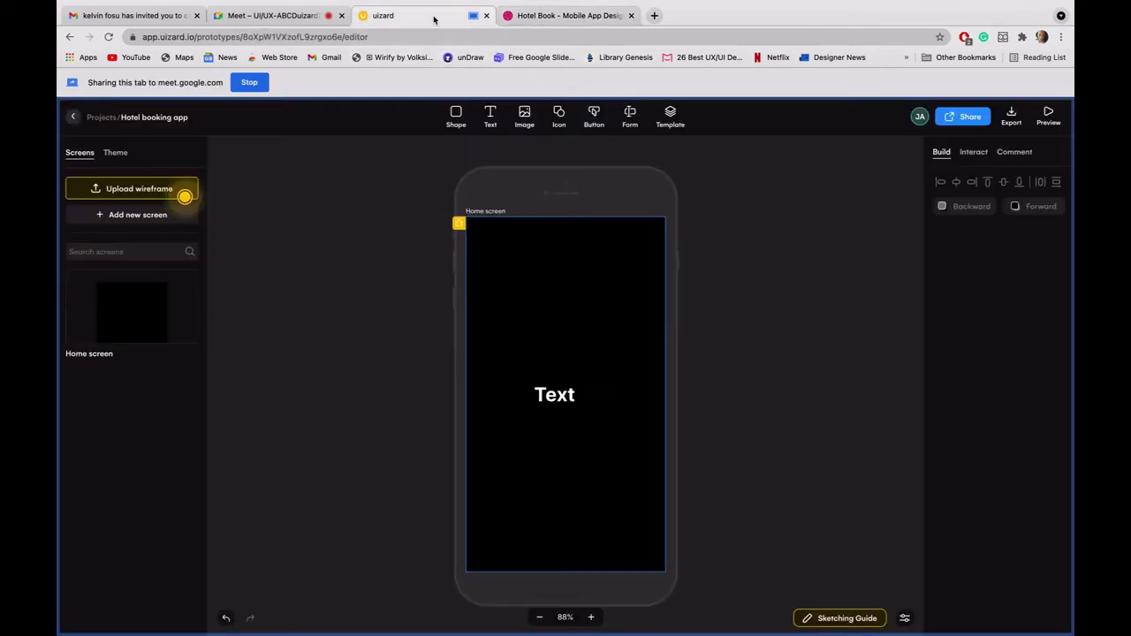
double_click(554, 397)
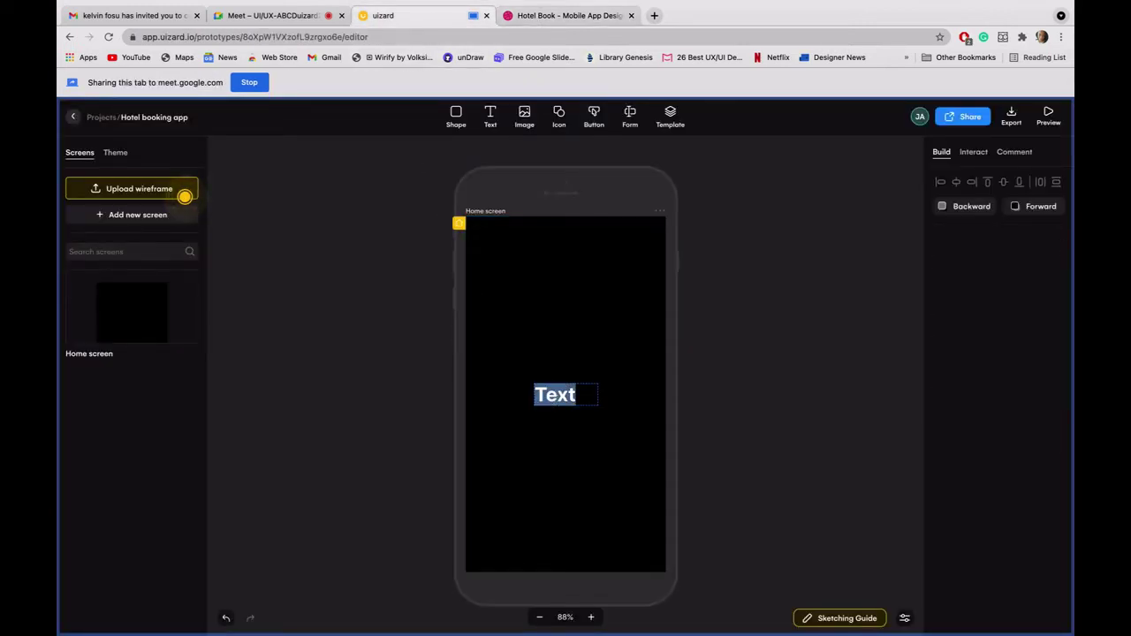
text(Find)
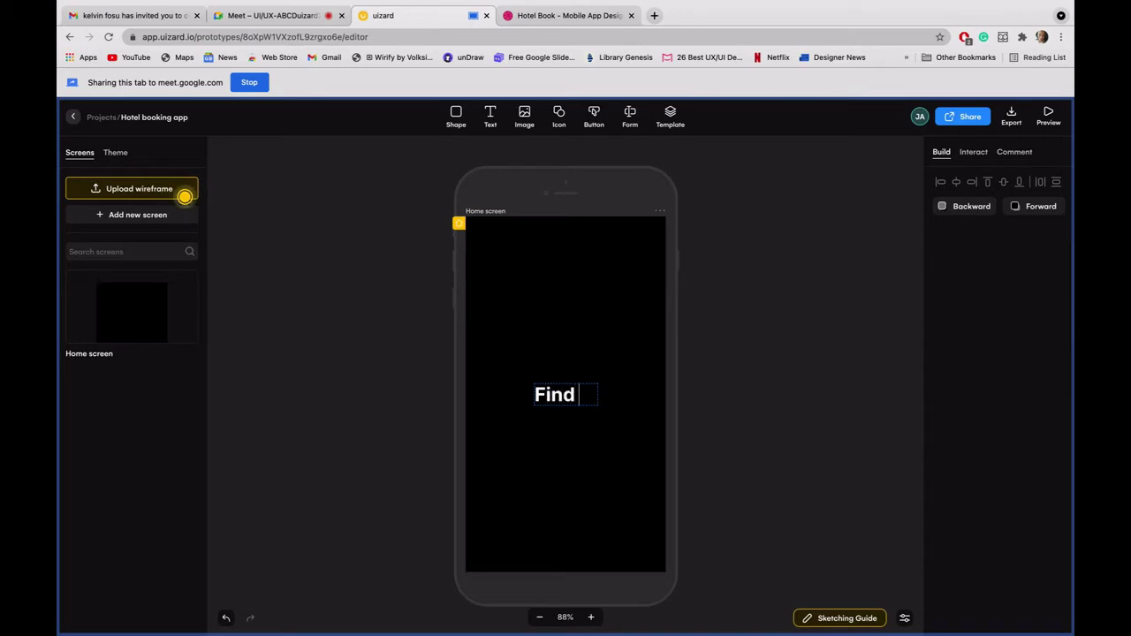
text( yo)
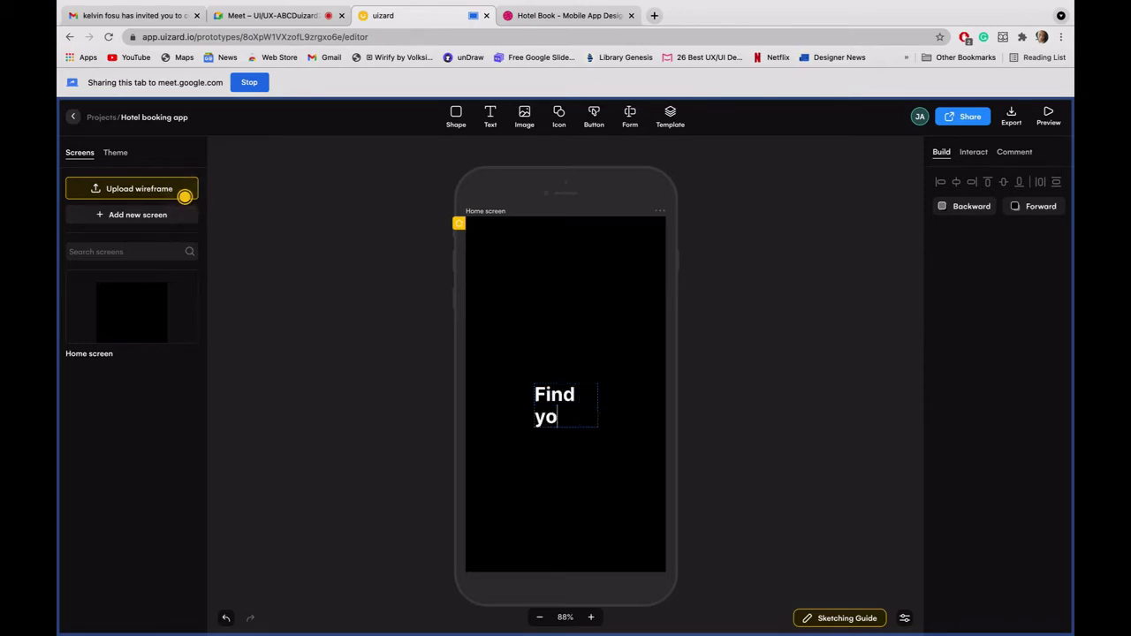
text(ur be)
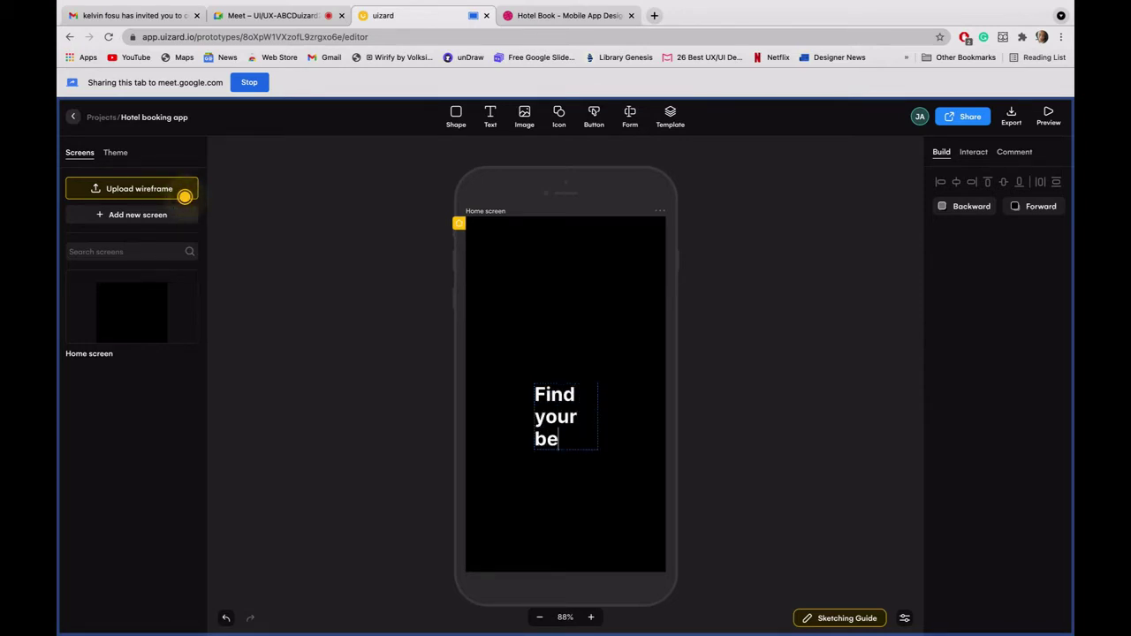
text(st hotel)
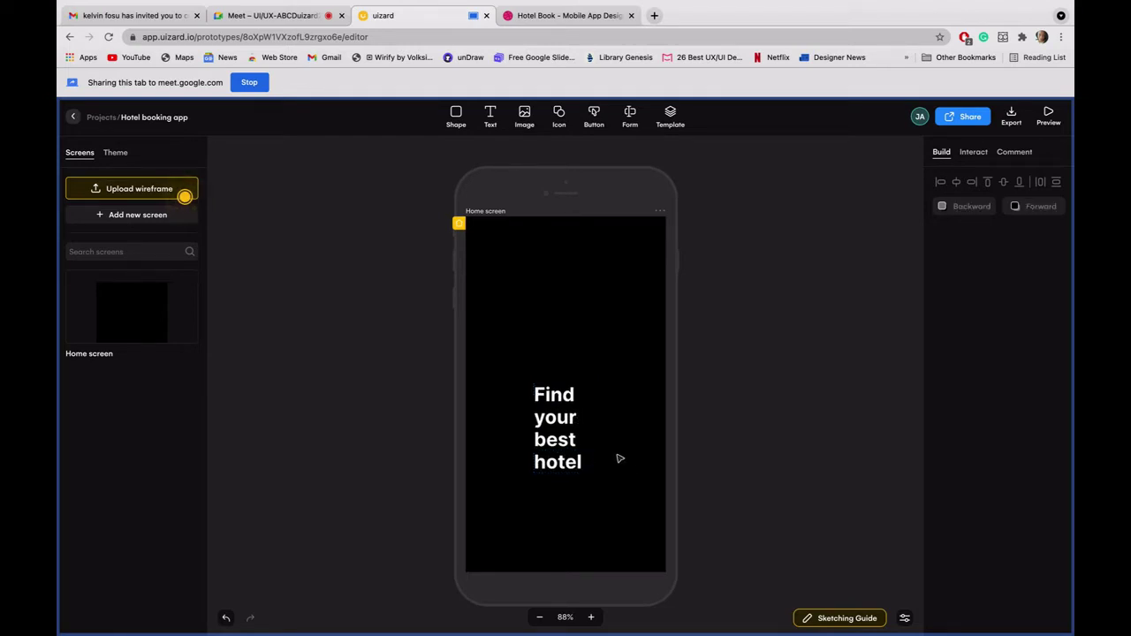
Step: Widen the heading's text box to about 240 and move it to about X 35, Y 74 on the Home screen
click(585, 433)
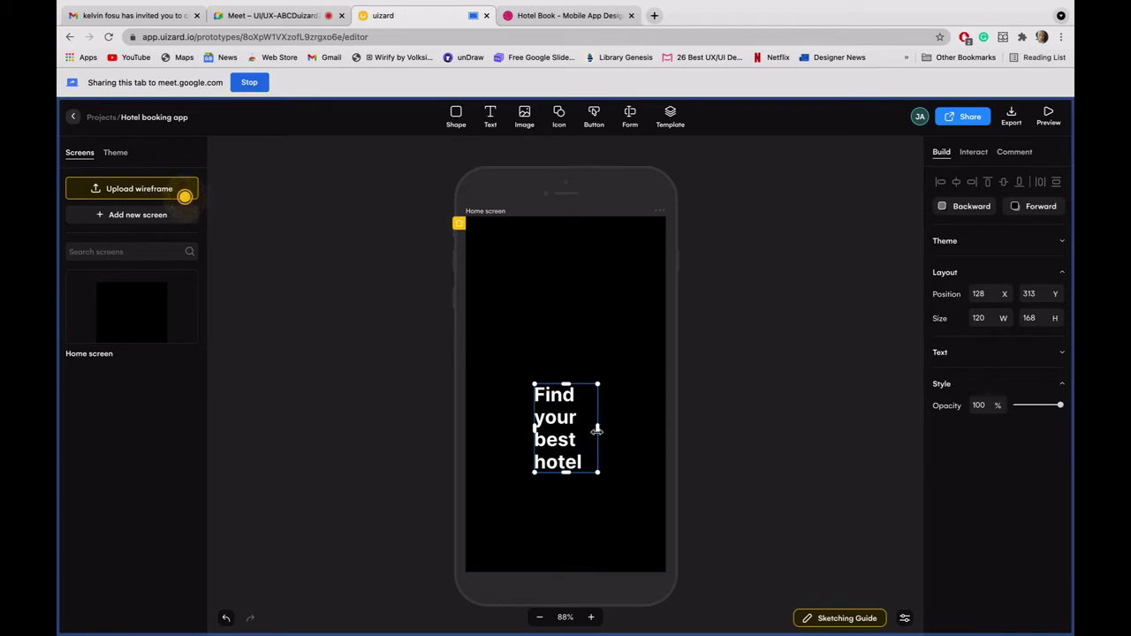
drag(597, 431, 661, 430)
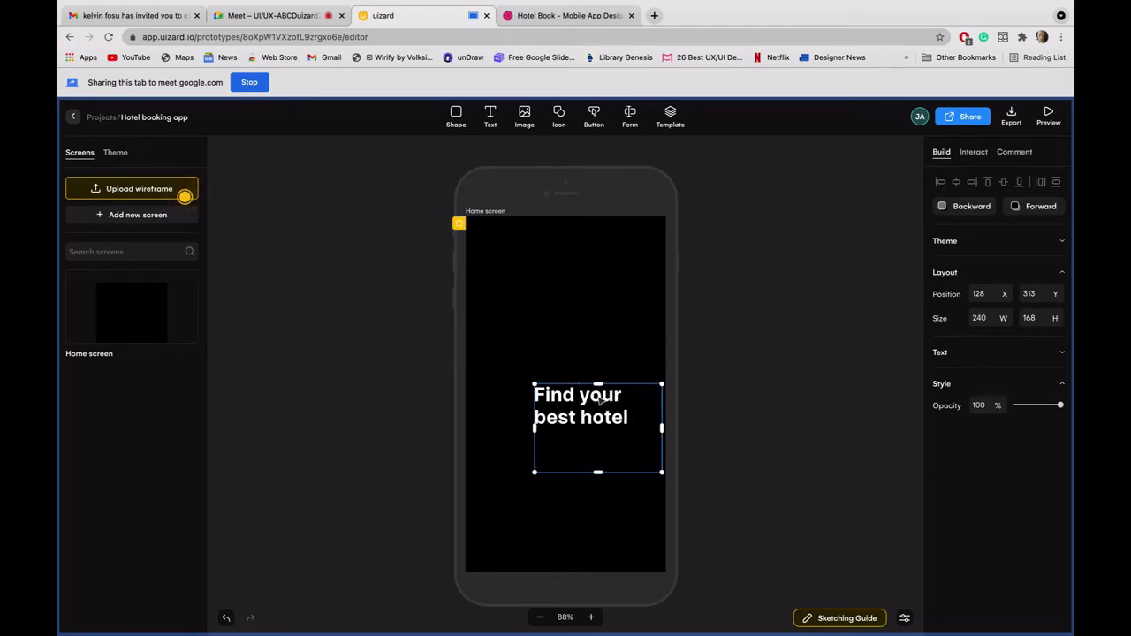
drag(601, 399, 551, 274)
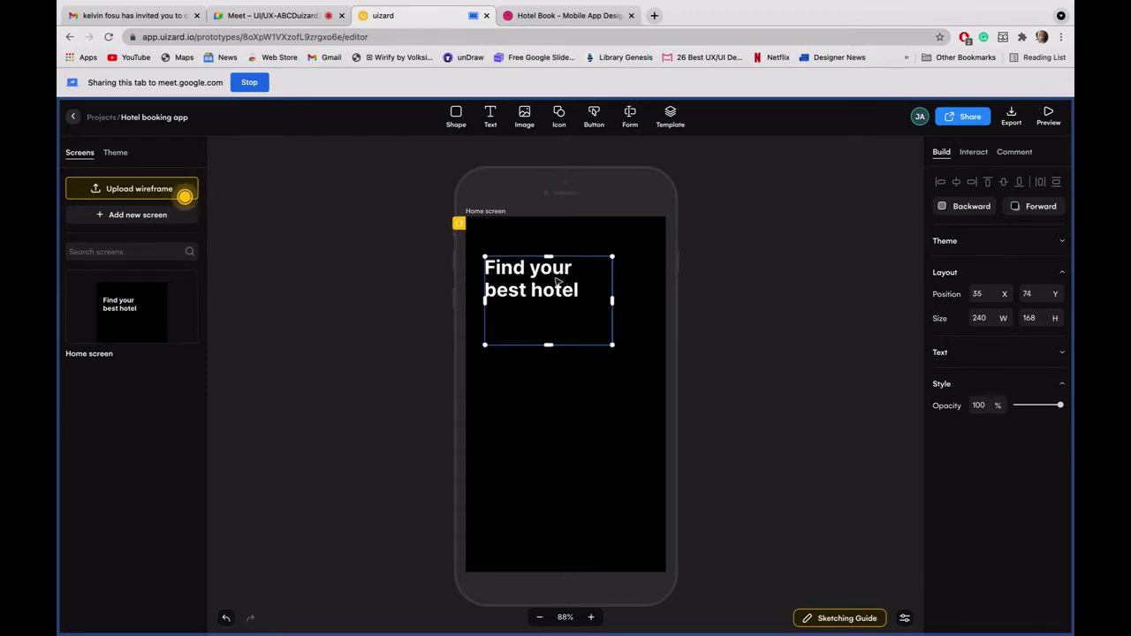
Step: Set the "Find your best hotel" heading's font size to 52
double_click(567, 289)
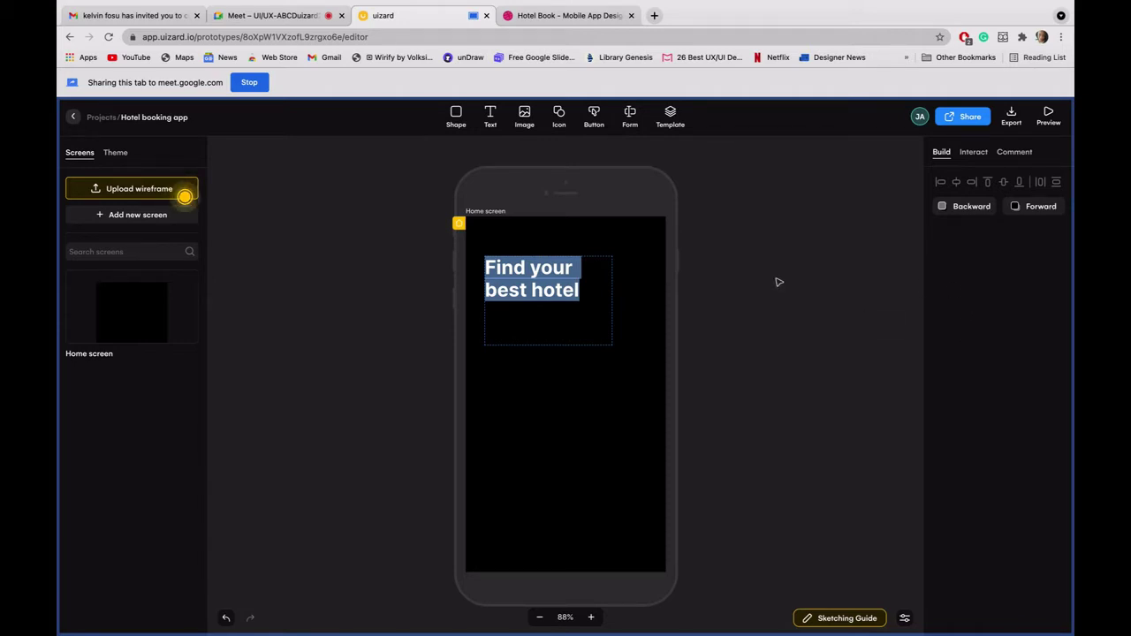
click(733, 365)
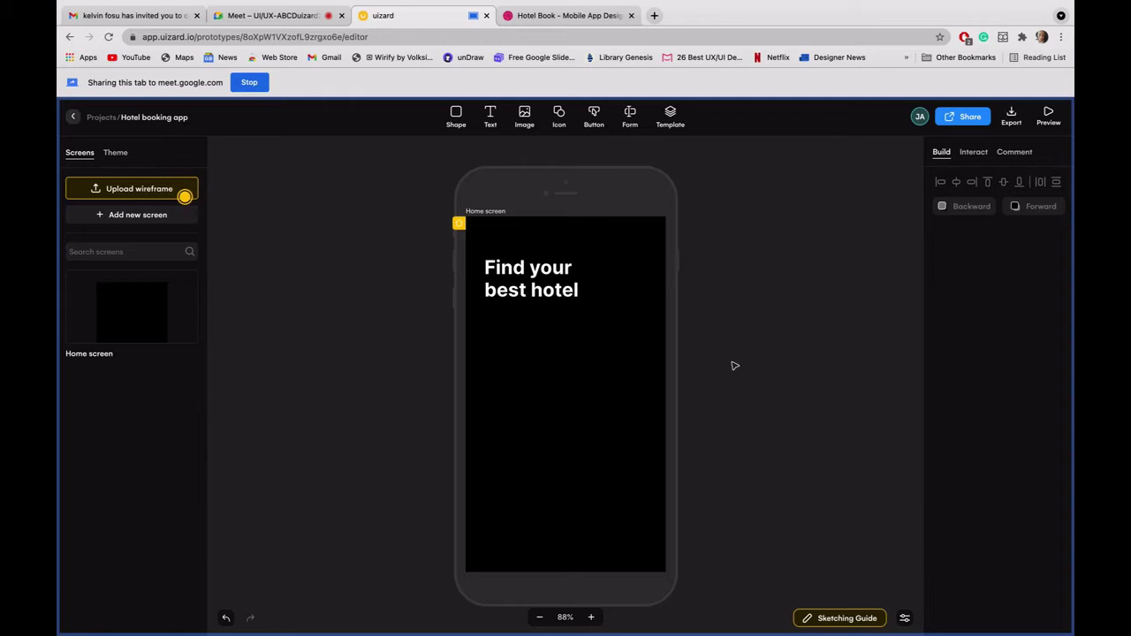
click(541, 279)
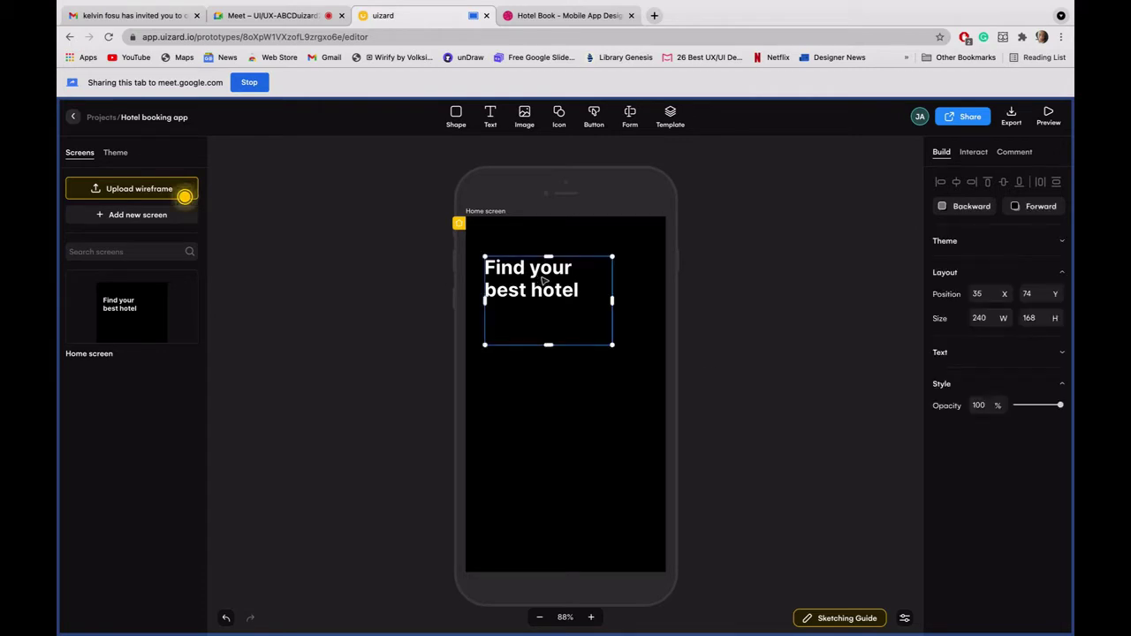
click(1063, 352)
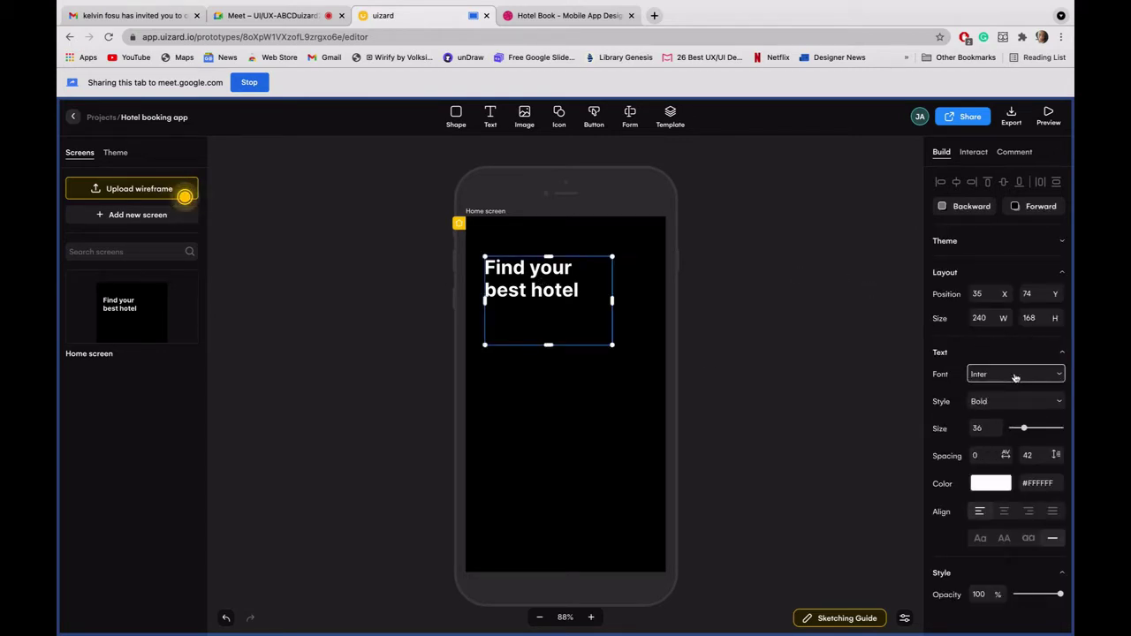
click(982, 430)
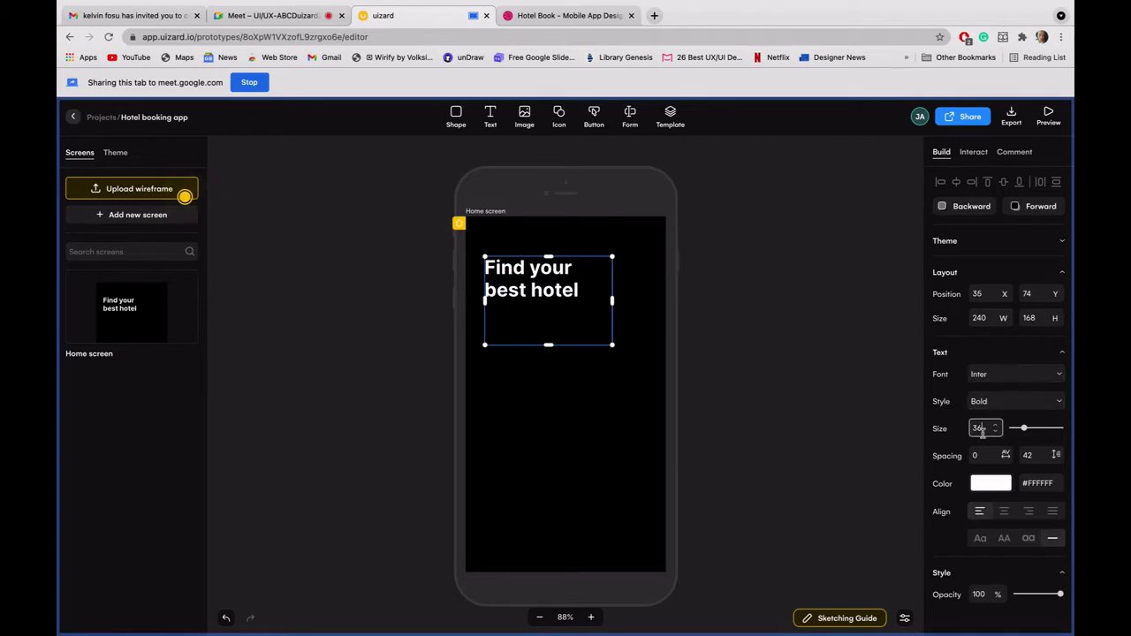
key(Up)
key(Up)
key(Up)
key(Up)
key(Up)
key(Up)
key(Up)
key(Up)
key(Up)
key(Up)
key(Up)
key(Up)
key(Up)
key(Up)
key(Up)
key(Up)
key(Up)
key(Up)
key(Up)
key(Up)
key(Up)
key(Up)
key(Up)
key(Up)
key(Up)
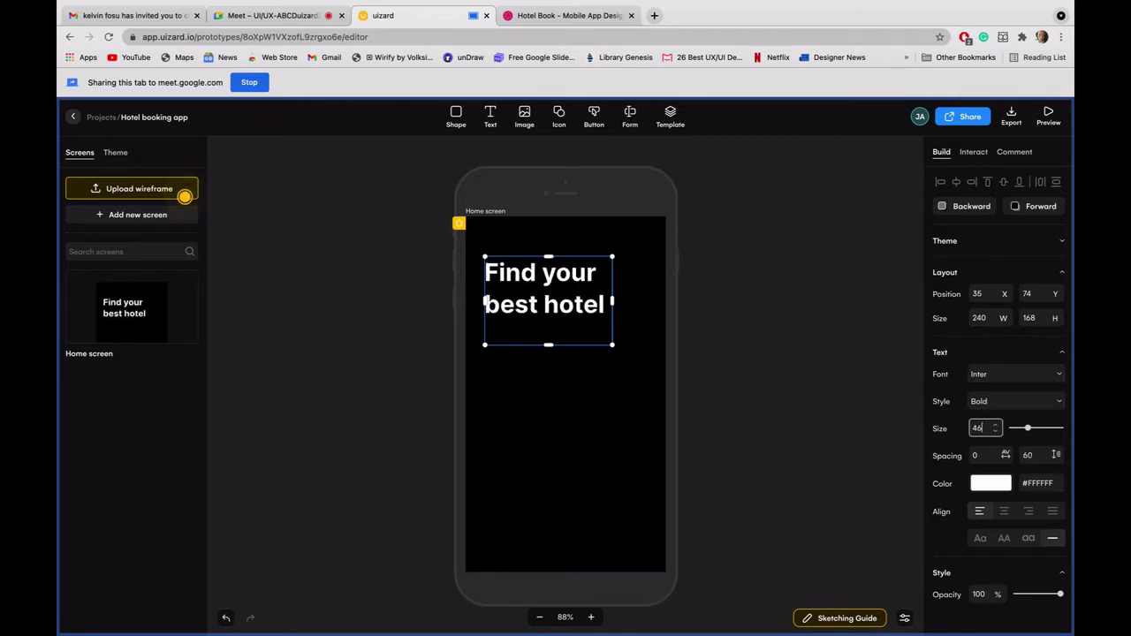
key(Up)
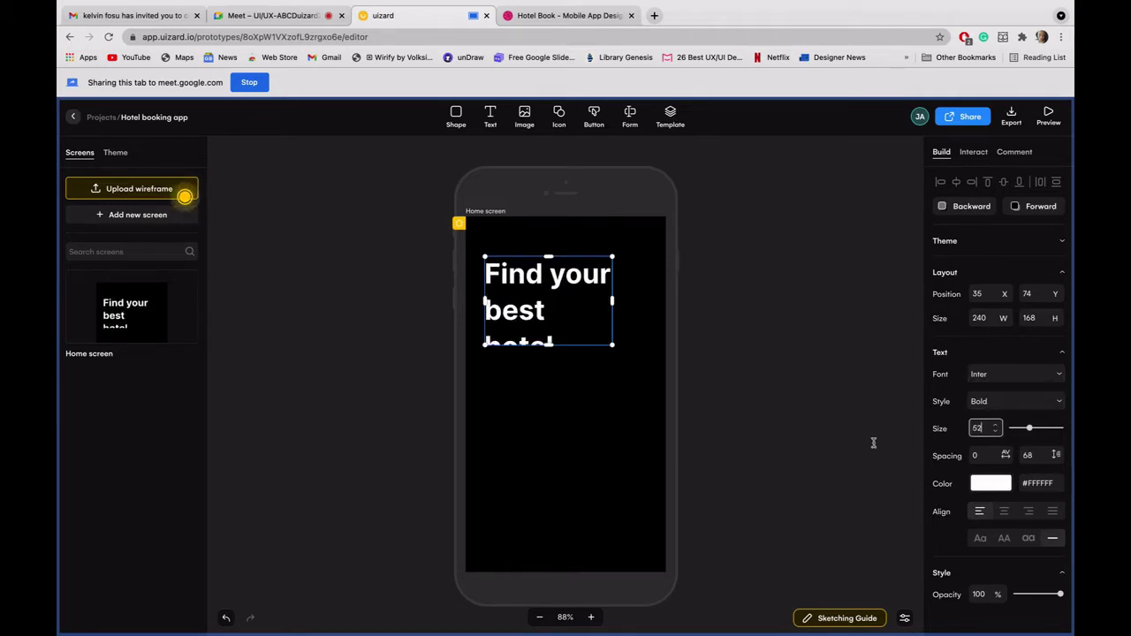
Step: Extend the heading's text box to about 240 high and compare the heading with the Dribbble hotel design
drag(549, 345, 536, 385)
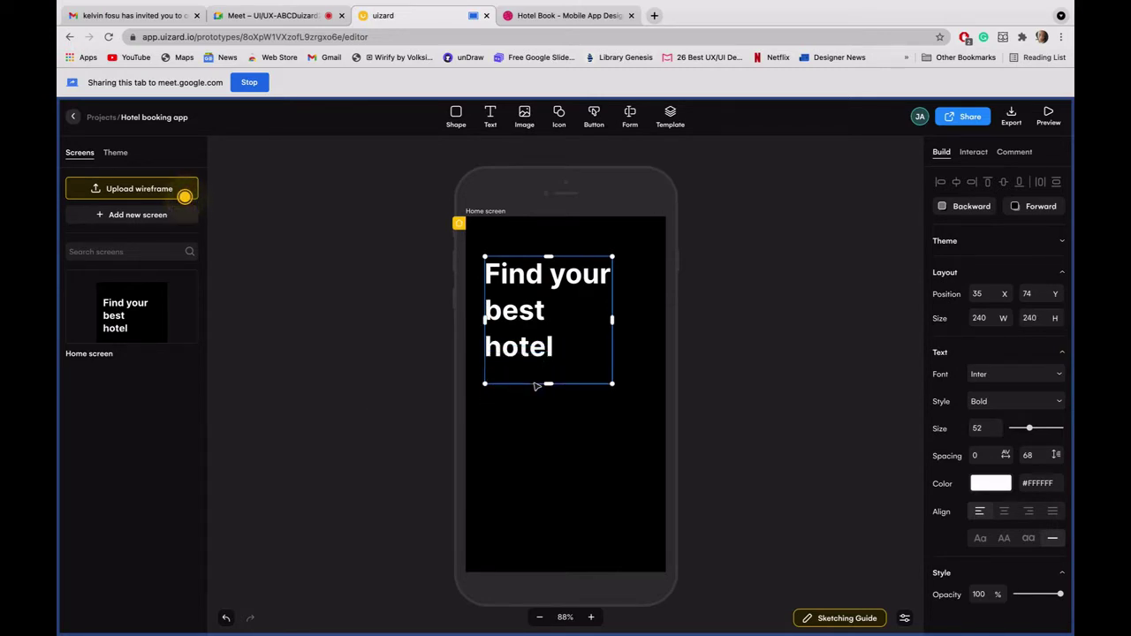
click(536, 18)
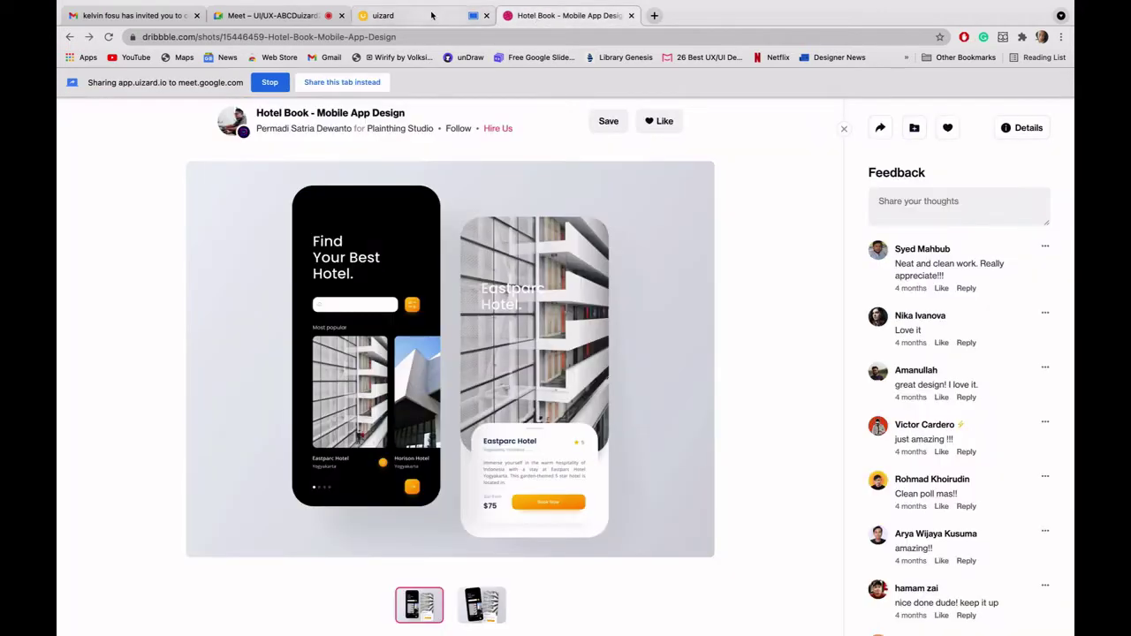
click(408, 15)
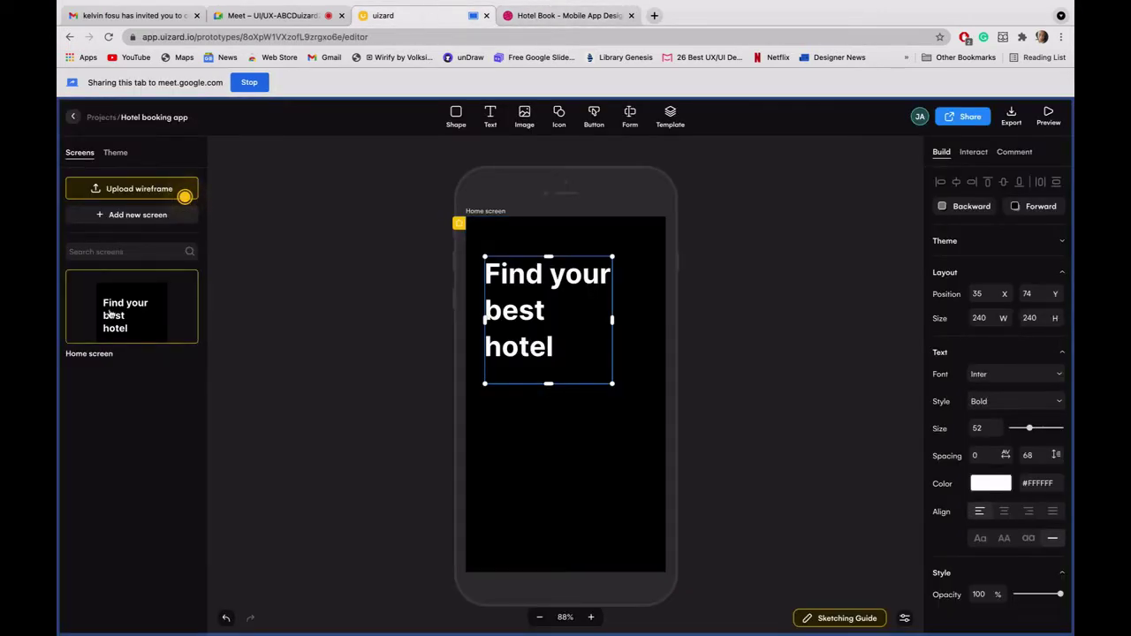
click(316, 319)
click(523, 115)
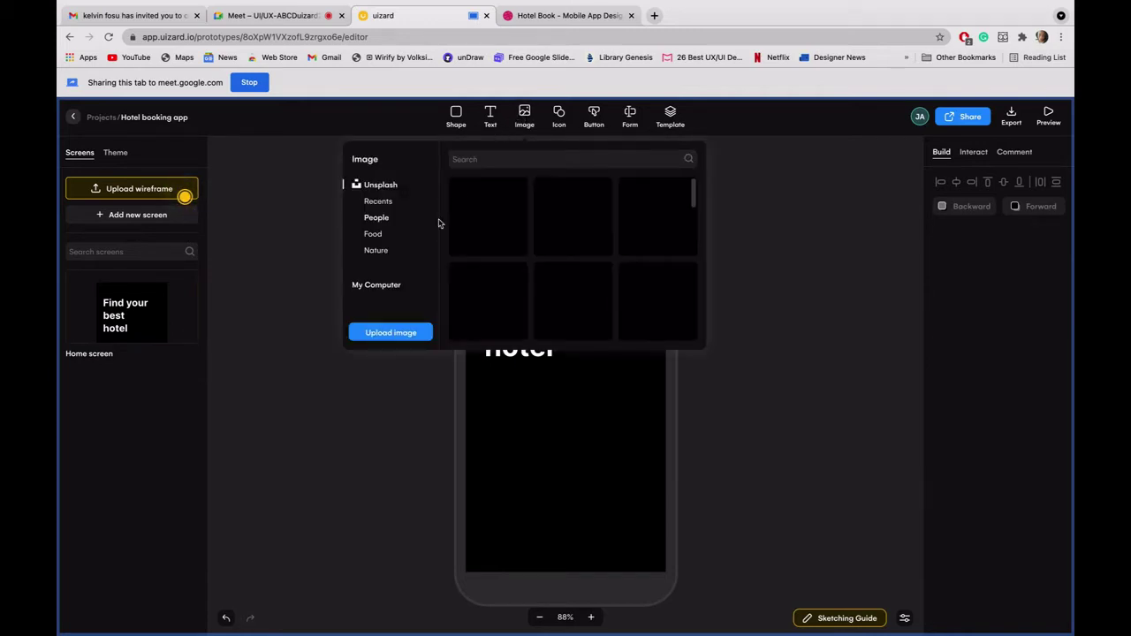
click(382, 337)
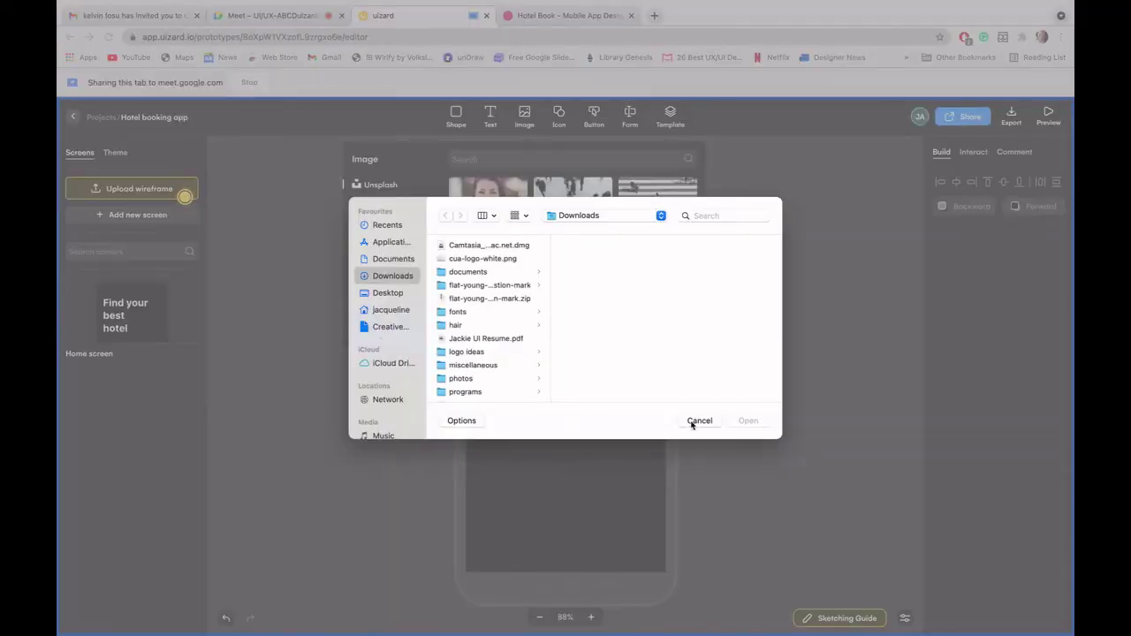
click(698, 421)
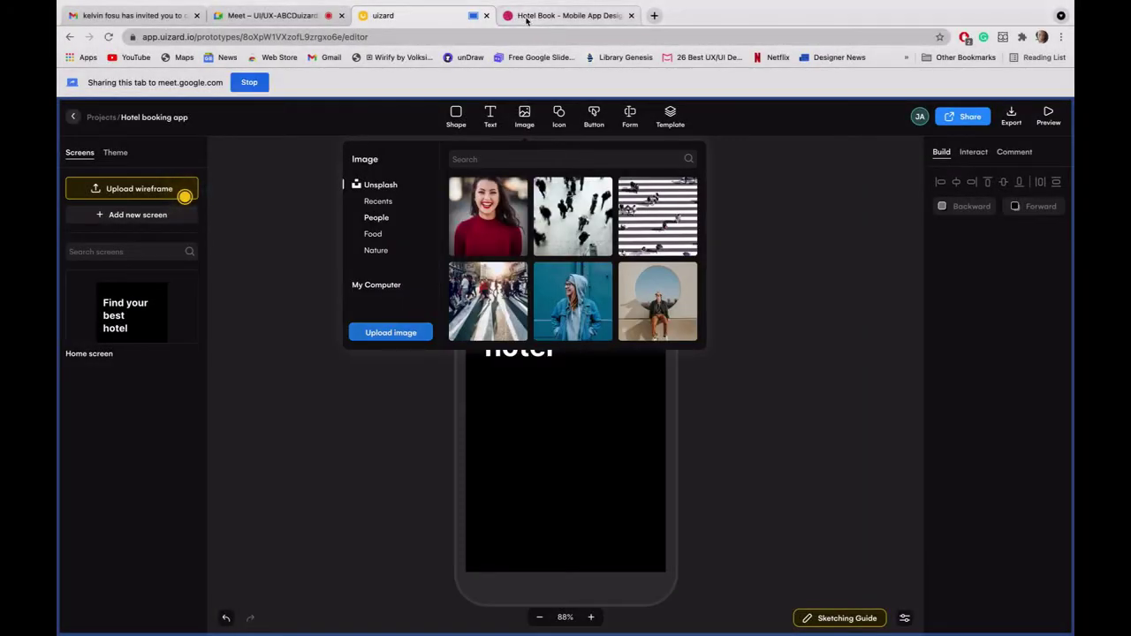
Step: Switch to the Dribbble hotel design and save its image to the Desktop as "to do" in WebP format
click(527, 19)
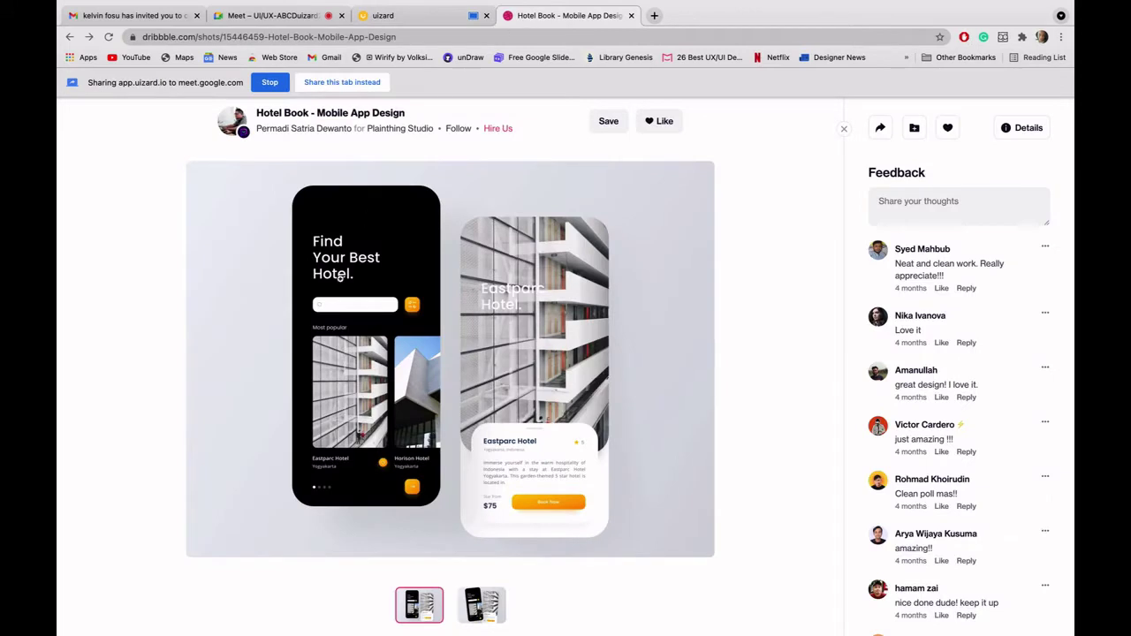
right_click(395, 304)
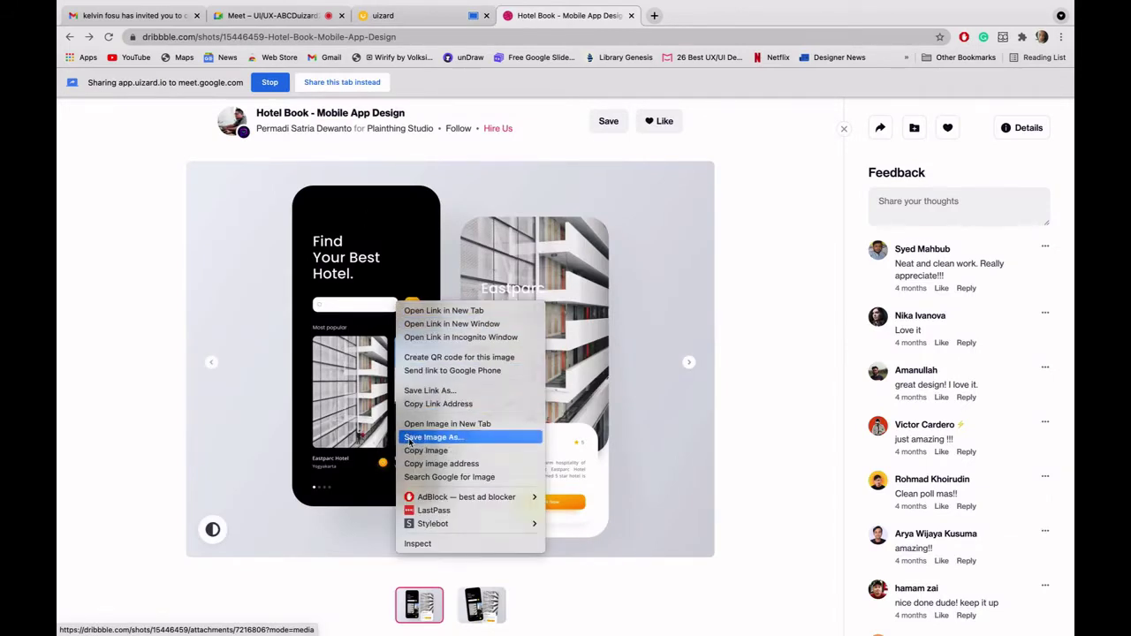
click(409, 437)
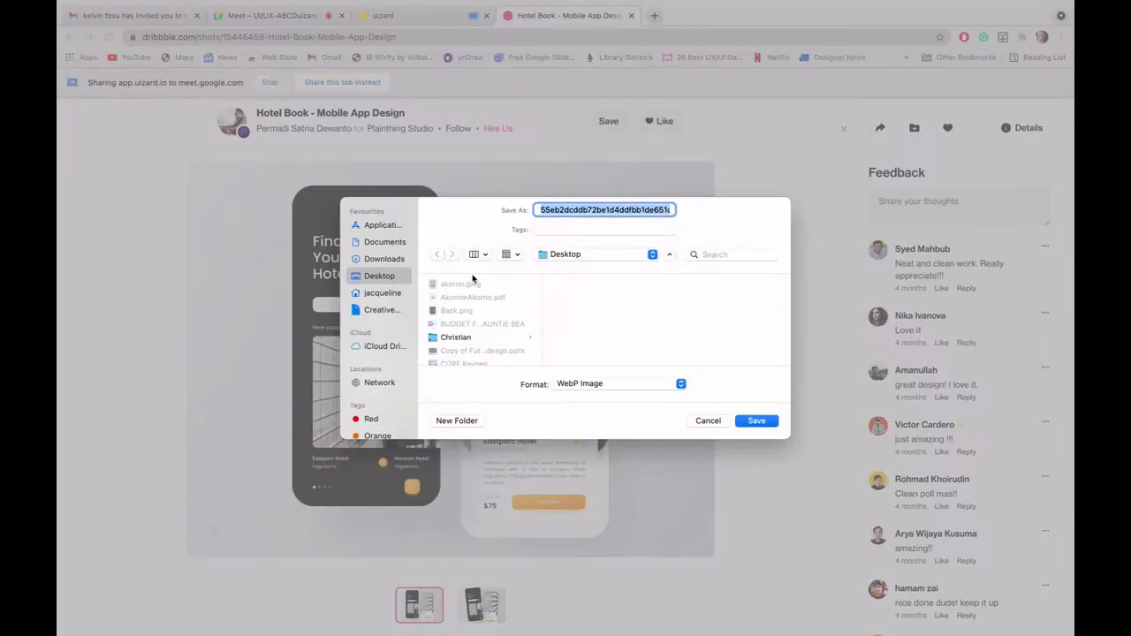
text(to do)
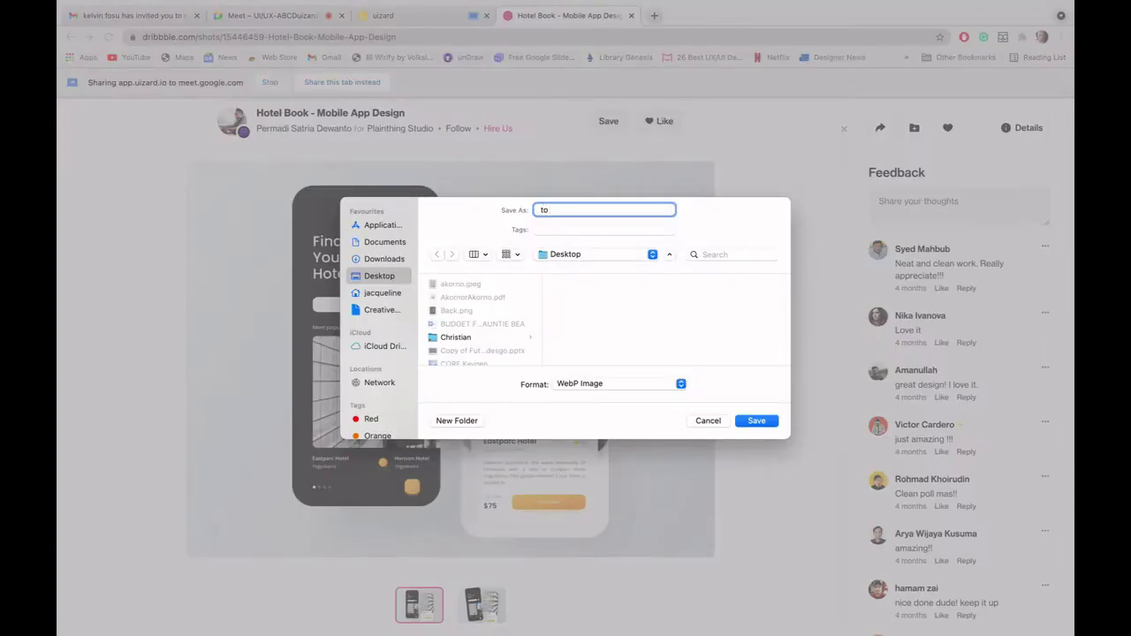
click(747, 425)
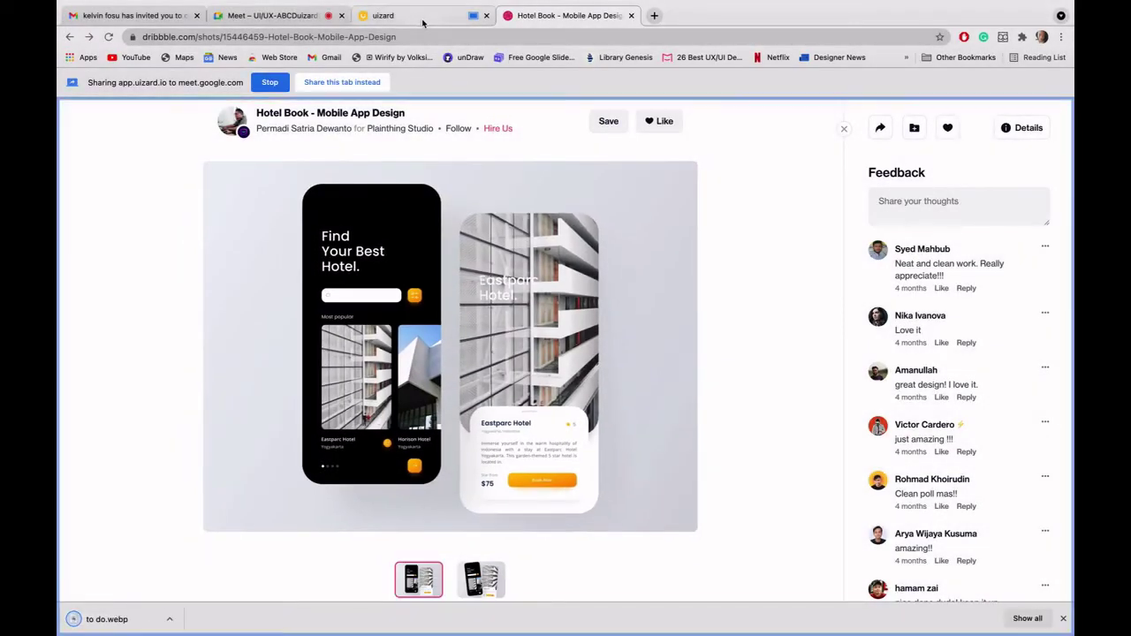
Step: Return to uizard and try to upload to do.webp from the Desktop to the image library
click(417, 21)
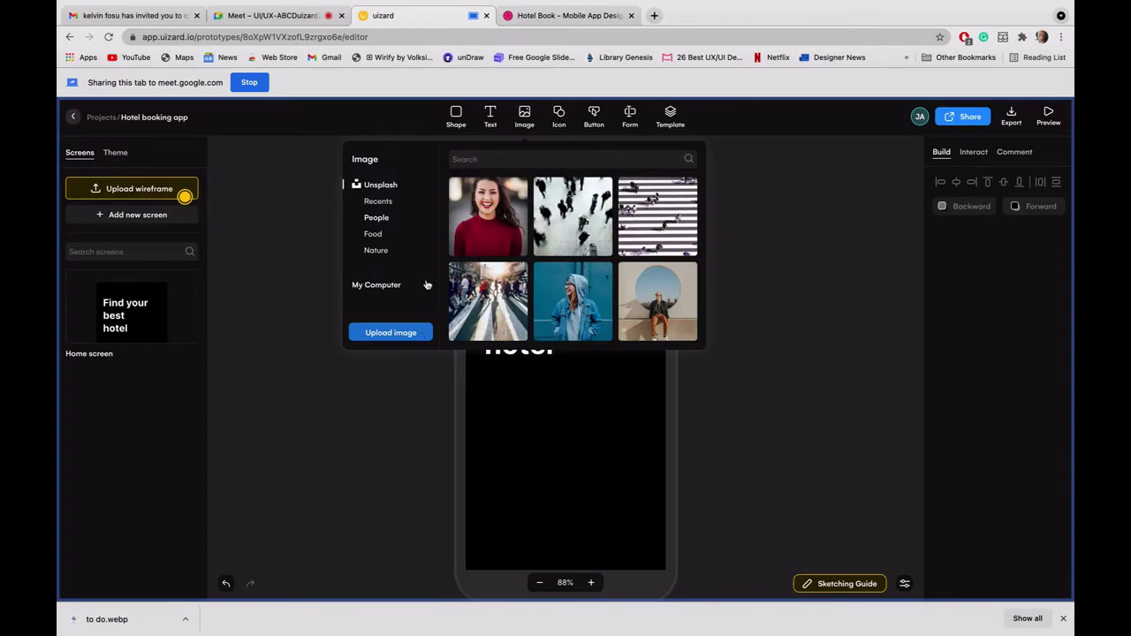
click(390, 335)
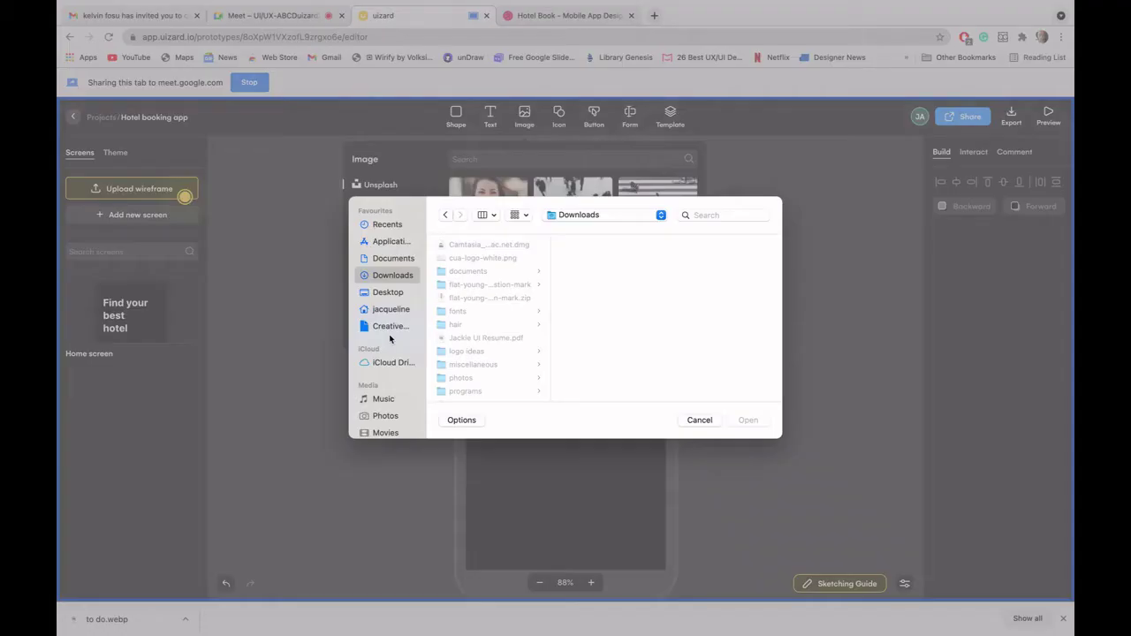
scroll(375, 321, down, 1)
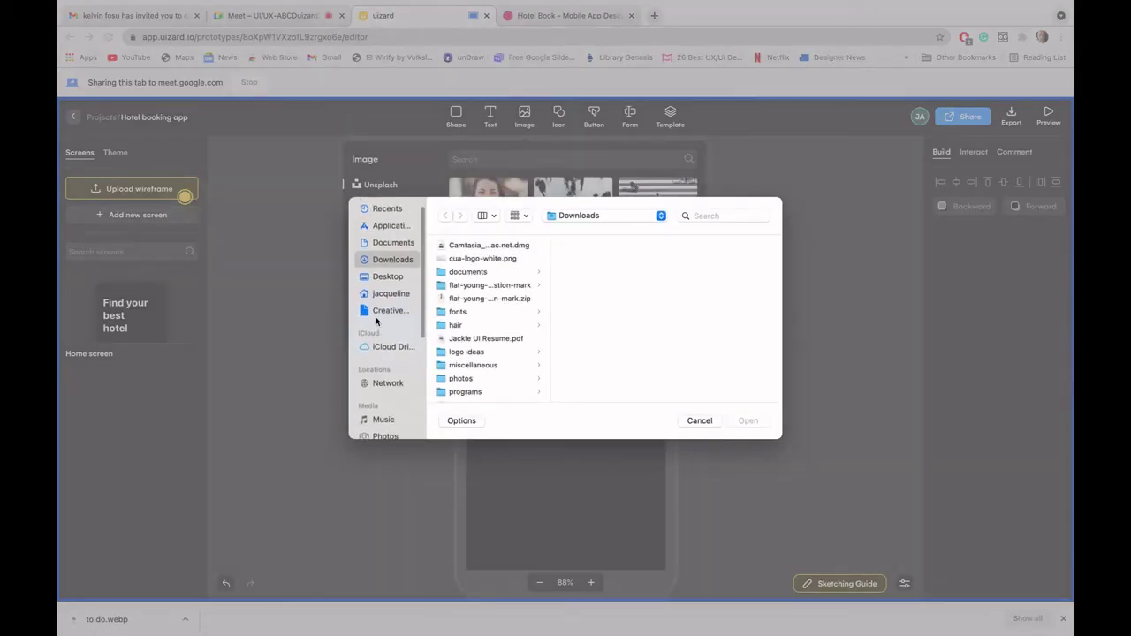
scroll(374, 320, up, 1)
click(386, 293)
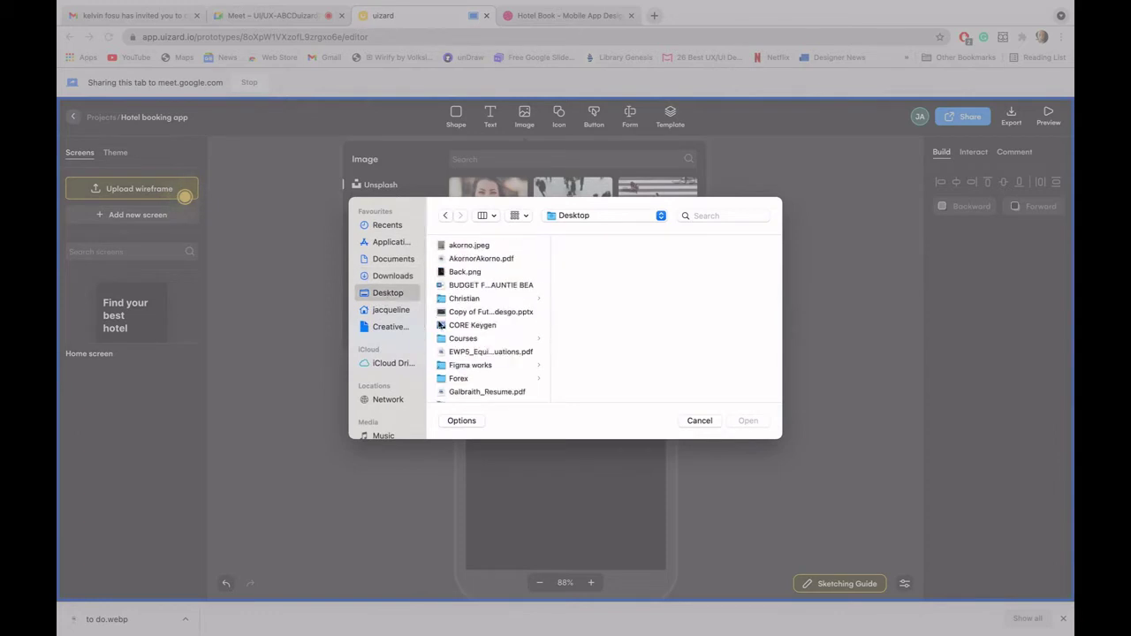
scroll(439, 326, down, 5)
scroll(439, 325, down, 2)
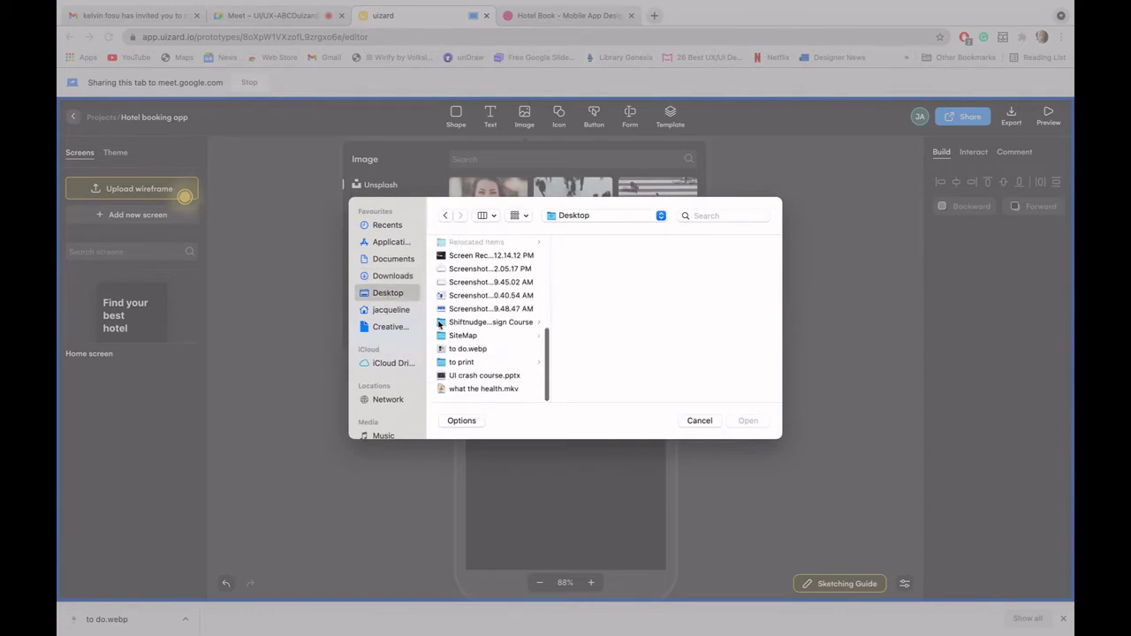
click(526, 350)
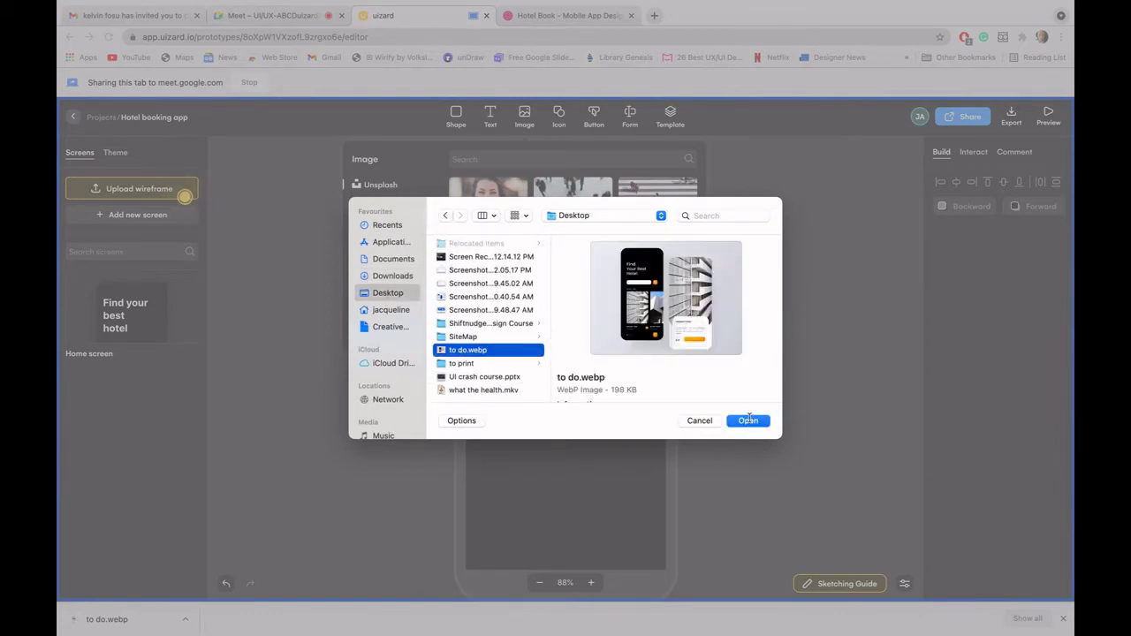
click(749, 421)
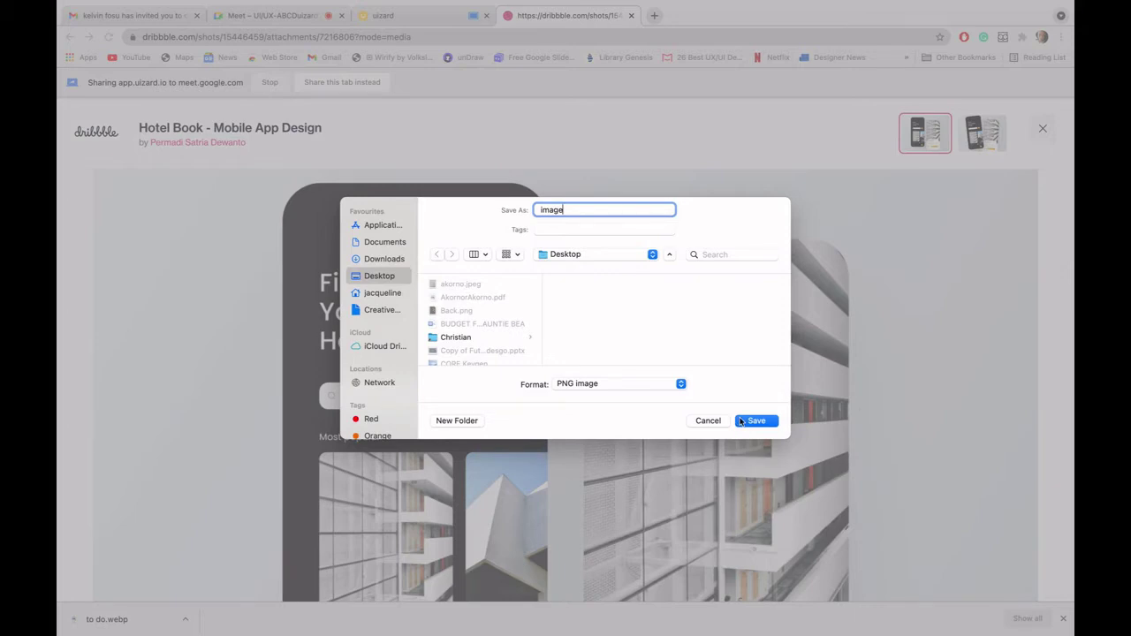
Step: Save the enlarged Dribbble design to the Desktop as a PNG named "image" and return to the uizard canvas
click(740, 421)
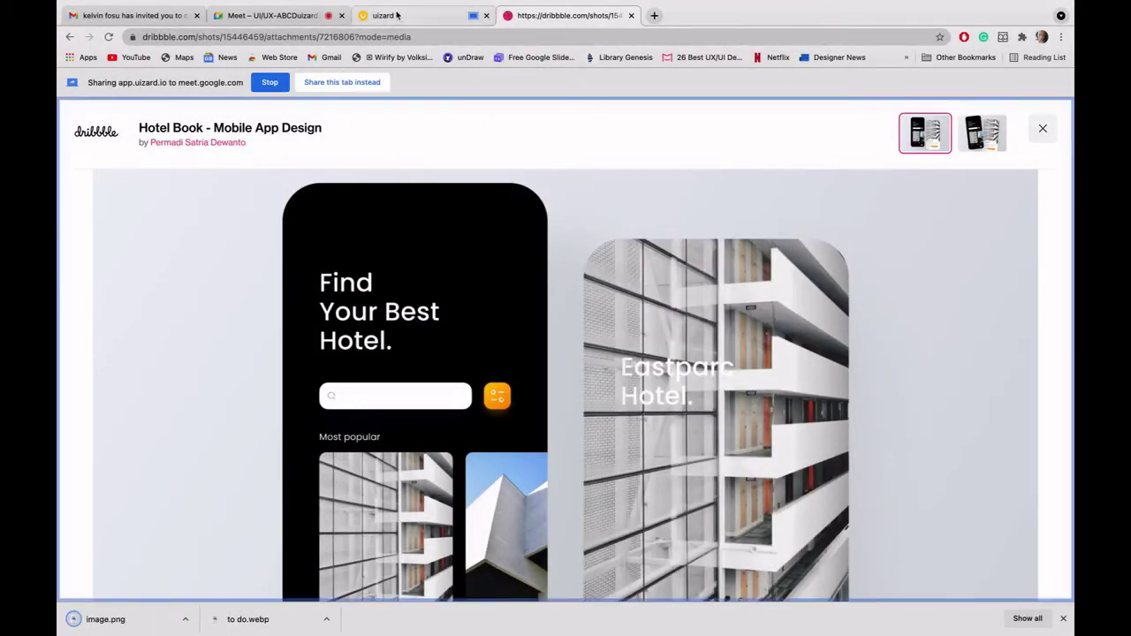
click(397, 15)
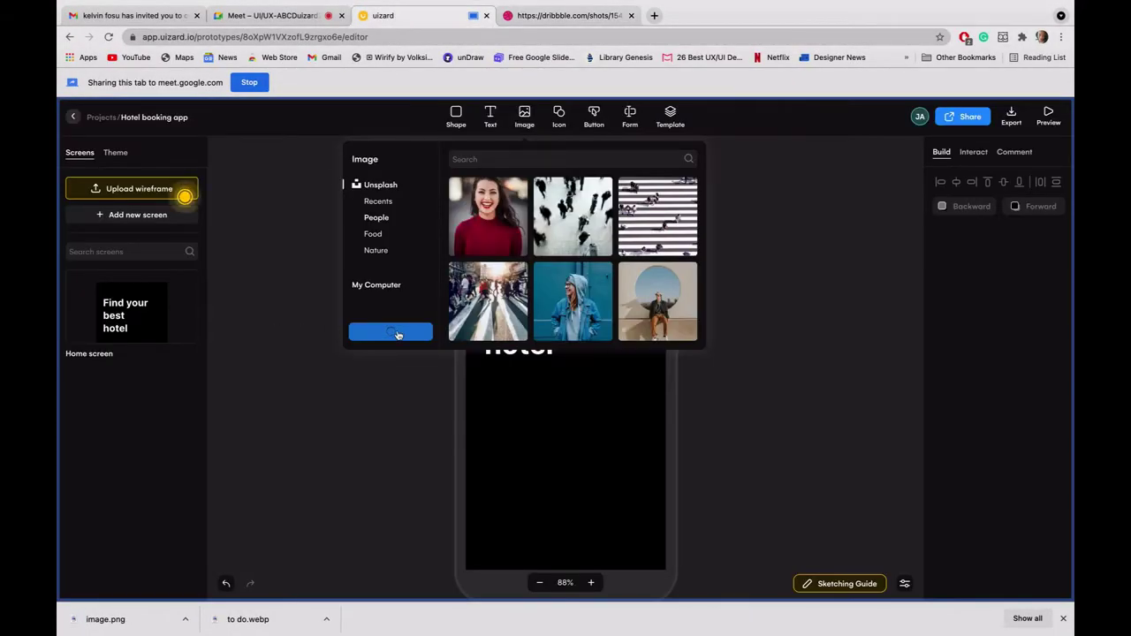
click(263, 341)
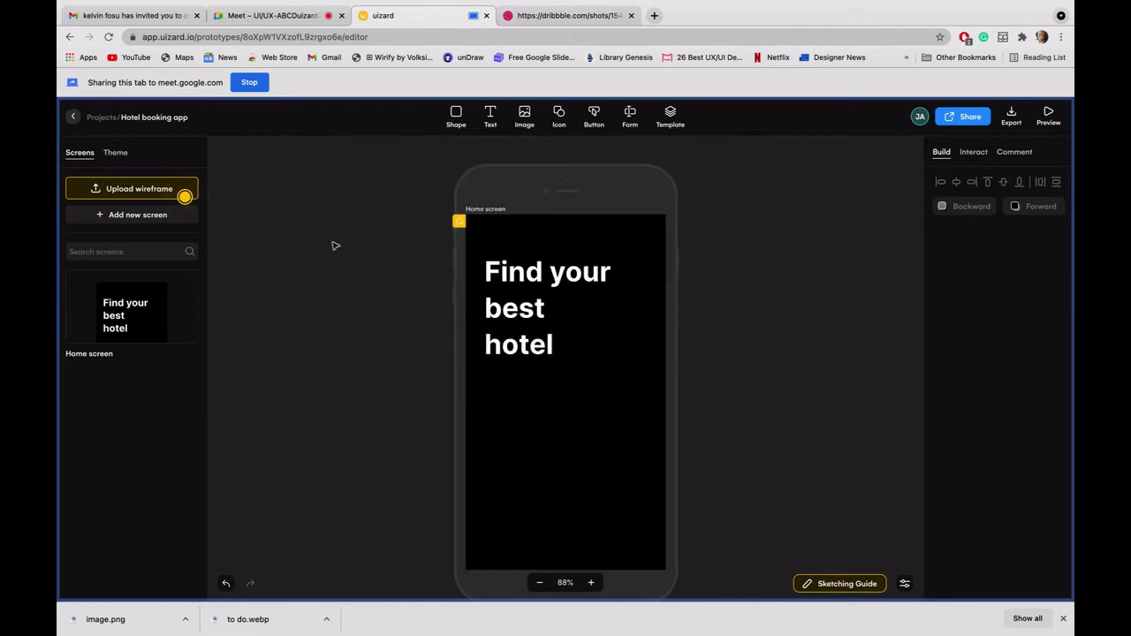
Step: Upload image.png from the Desktop to the image library and close the image browser
click(522, 121)
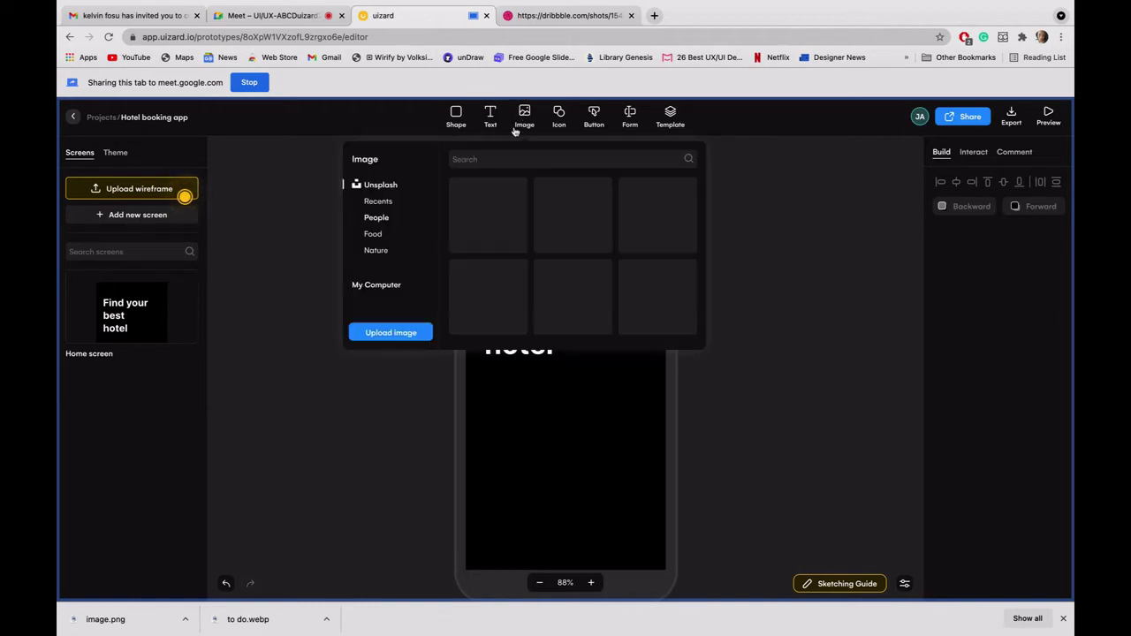
click(391, 333)
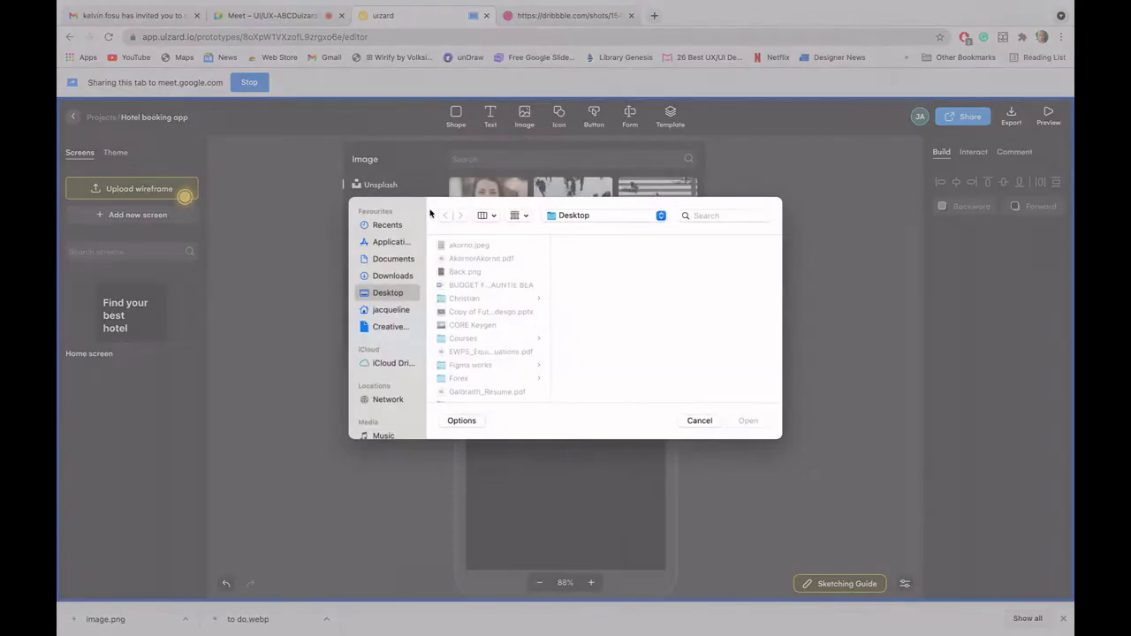
scroll(469, 316, down, 10)
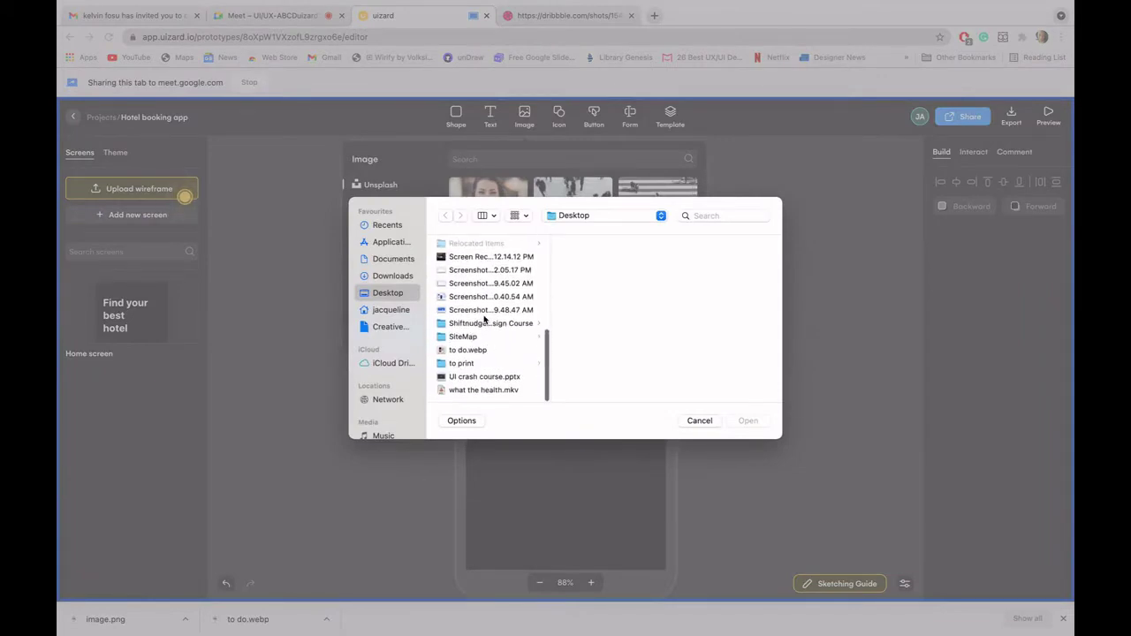
scroll(484, 319, up, 6)
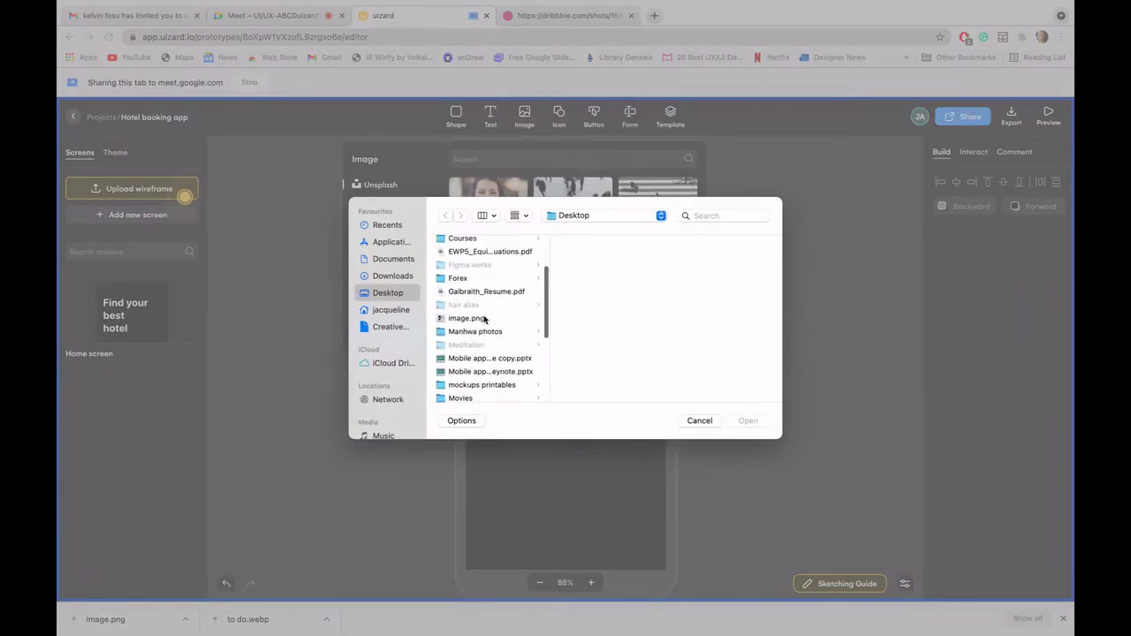
click(466, 320)
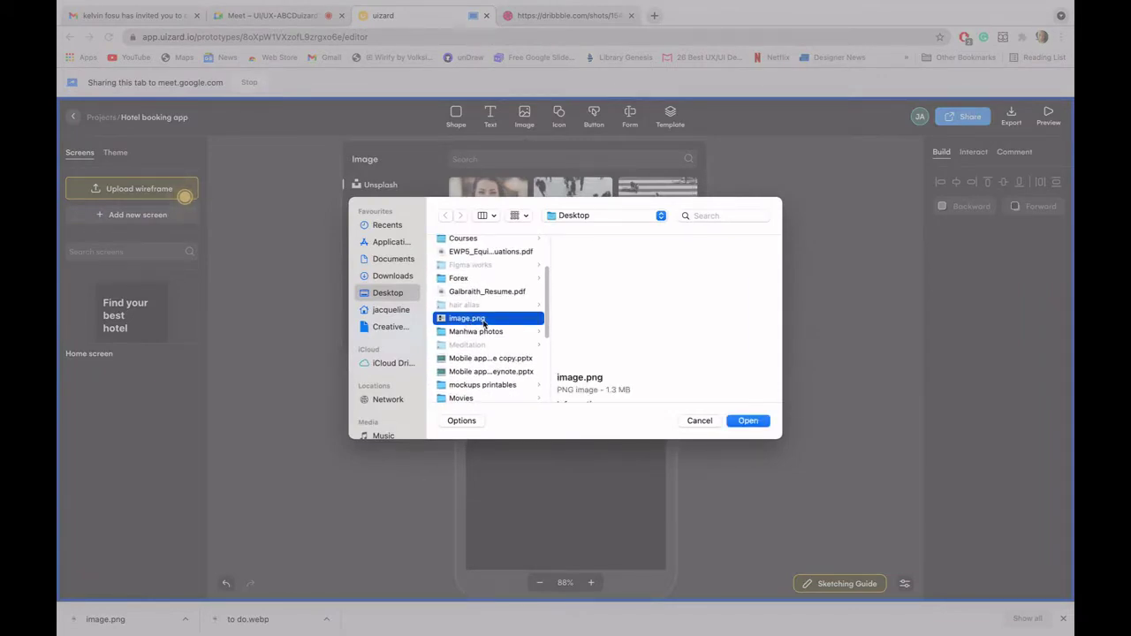
click(744, 422)
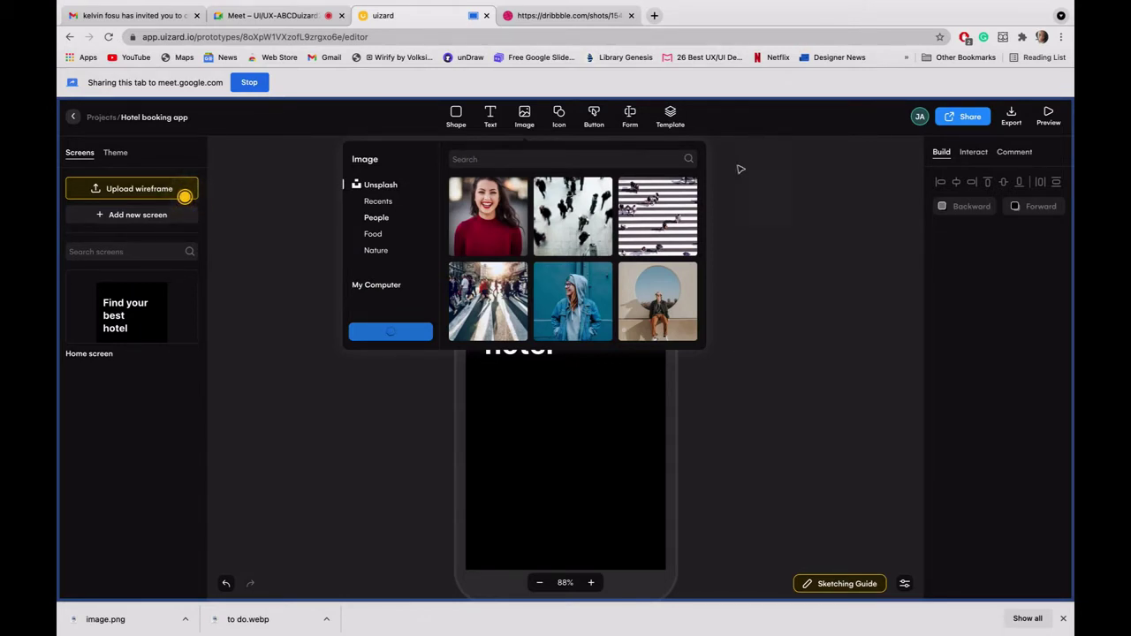
click(773, 313)
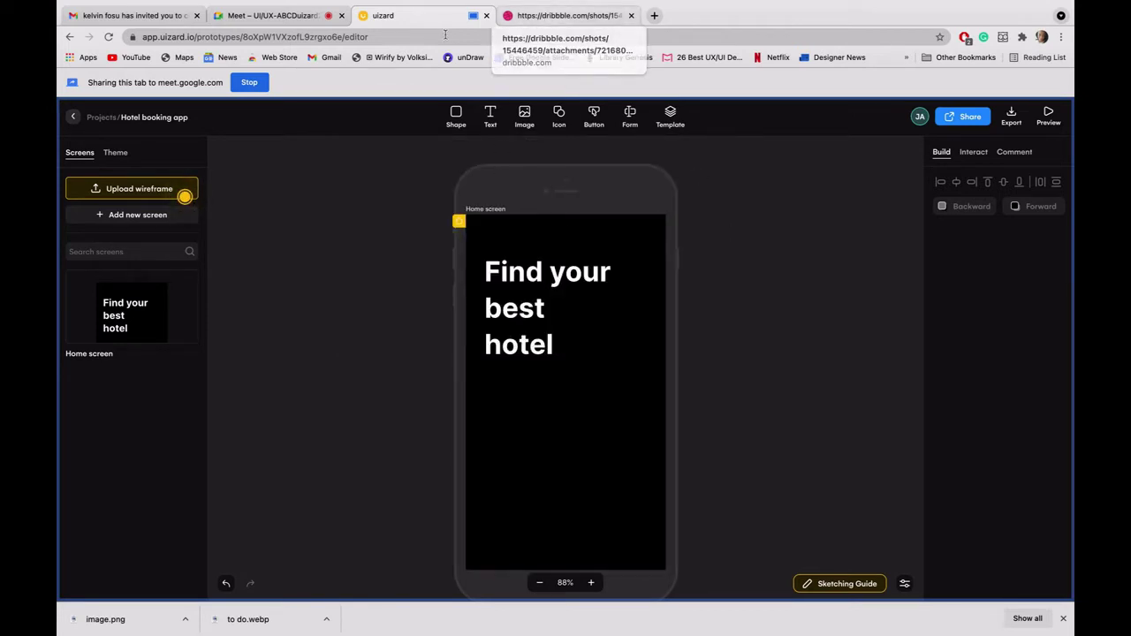
Step: Share the Dribbble tab in the meeting and close the enlarged image to show the Hotel Book shot page
click(562, 20)
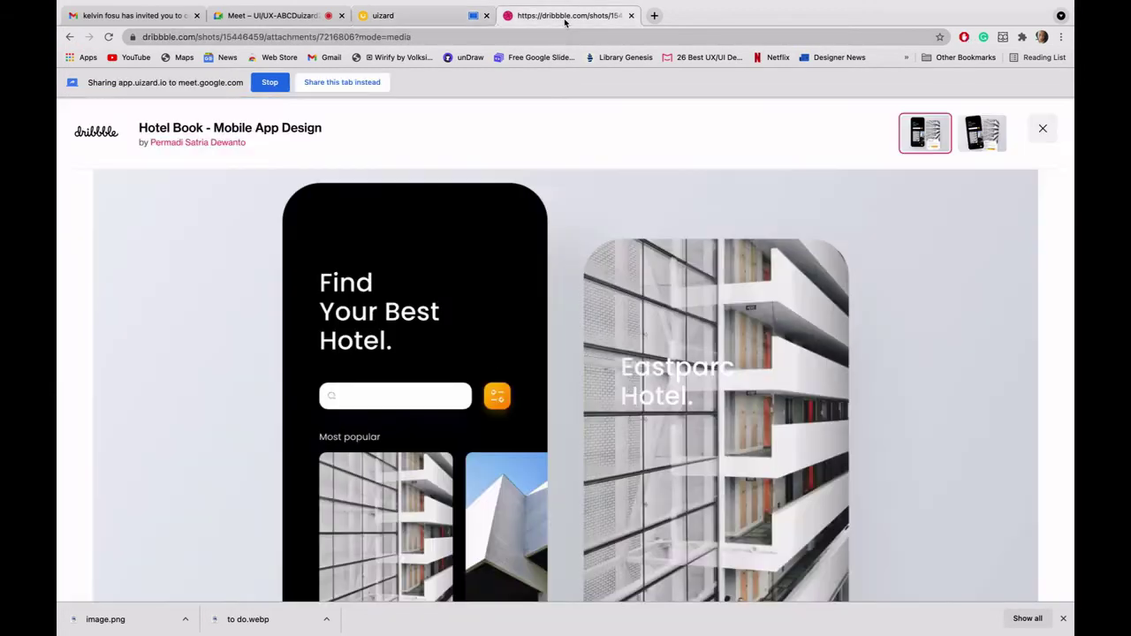
click(322, 83)
scroll(318, 309, down, 2)
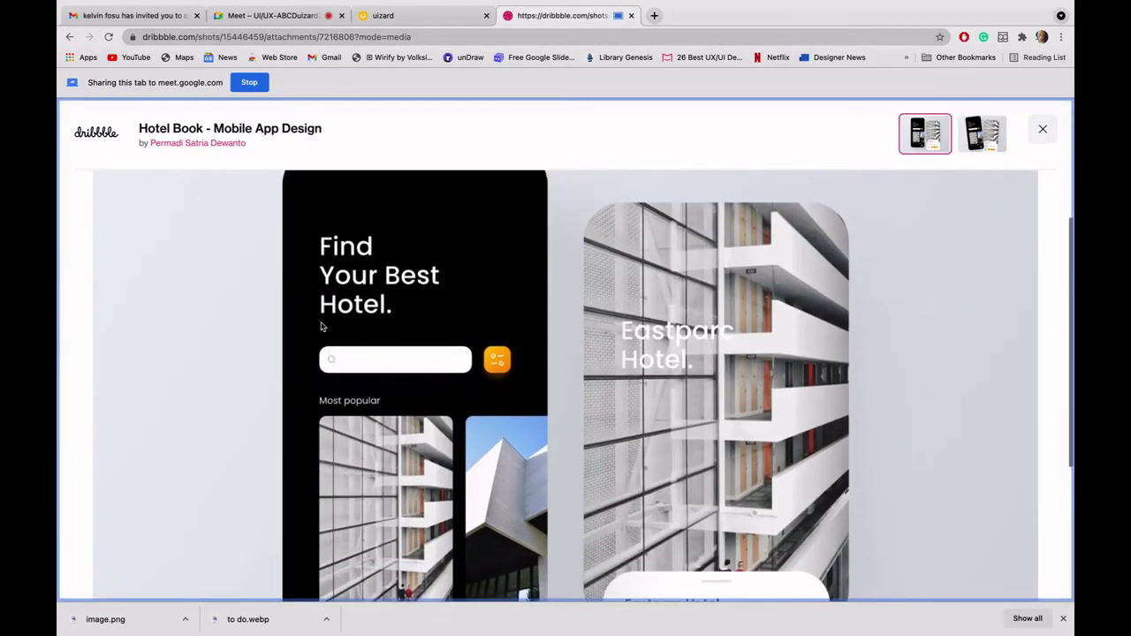
click(1043, 129)
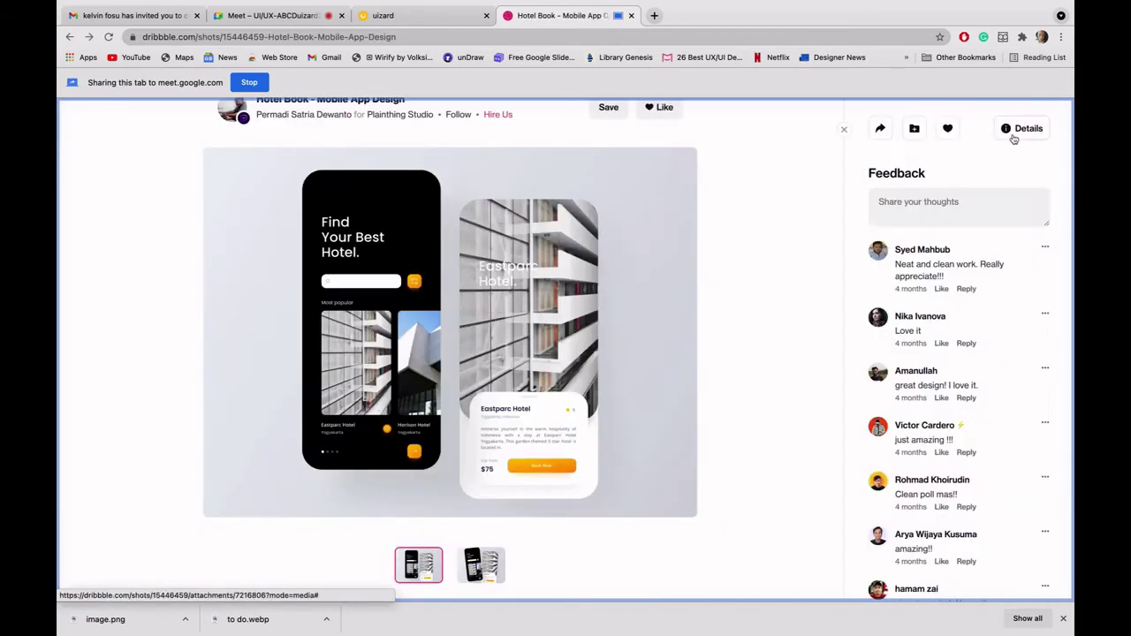
scroll(404, 405, up, 1)
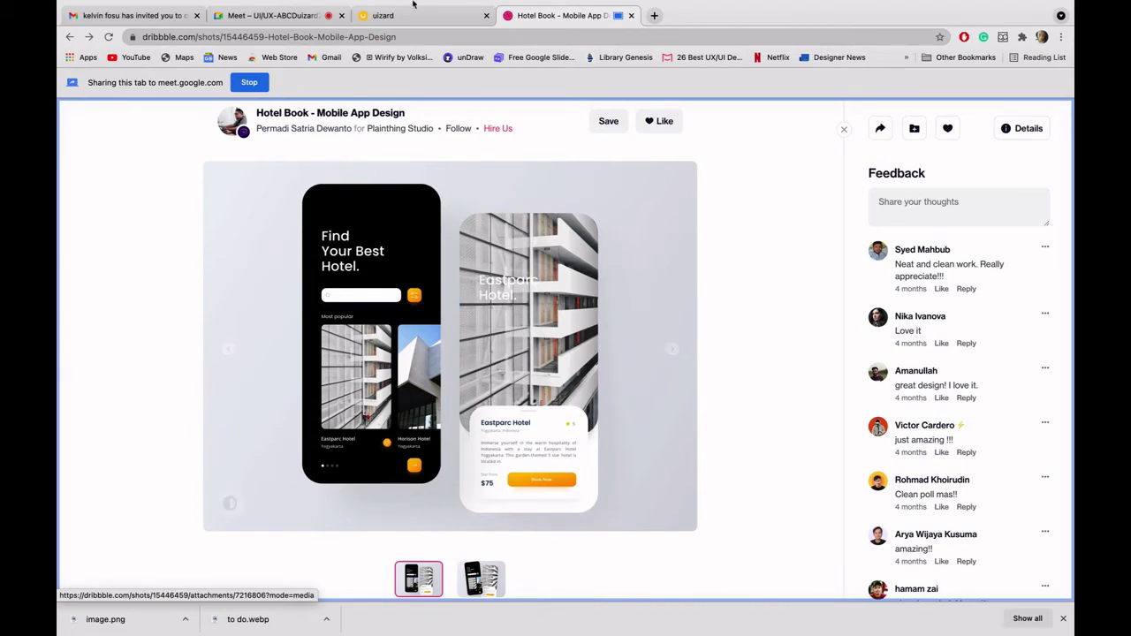
Step: Return to uizard and switch the meeting's screen sharing to its tab
mouse_move(402, 2)
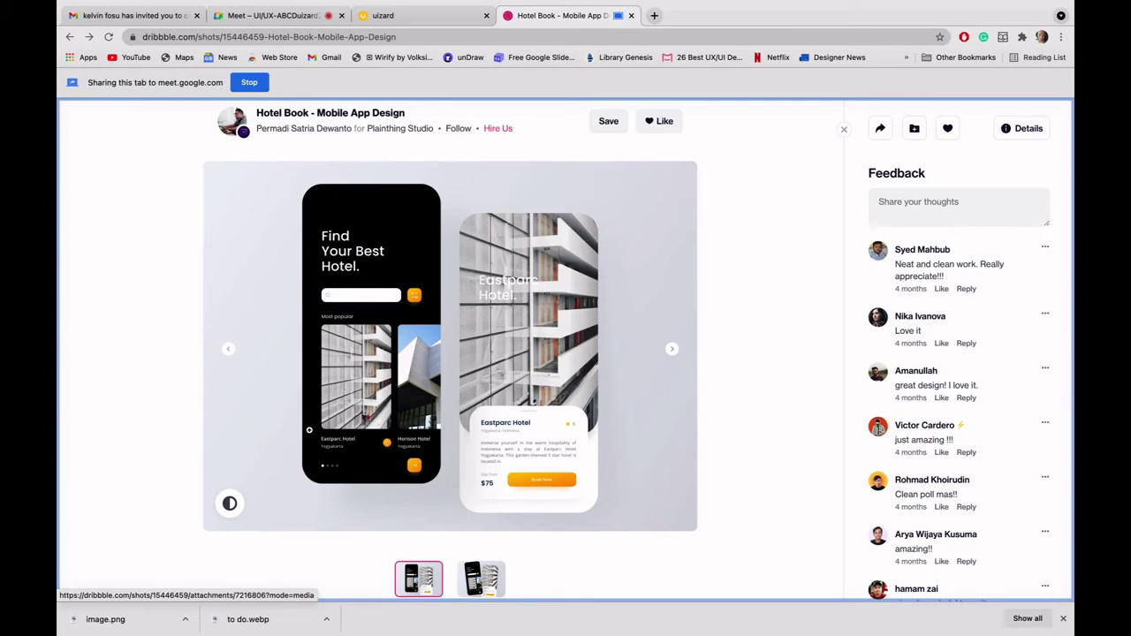
click(389, 15)
click(318, 81)
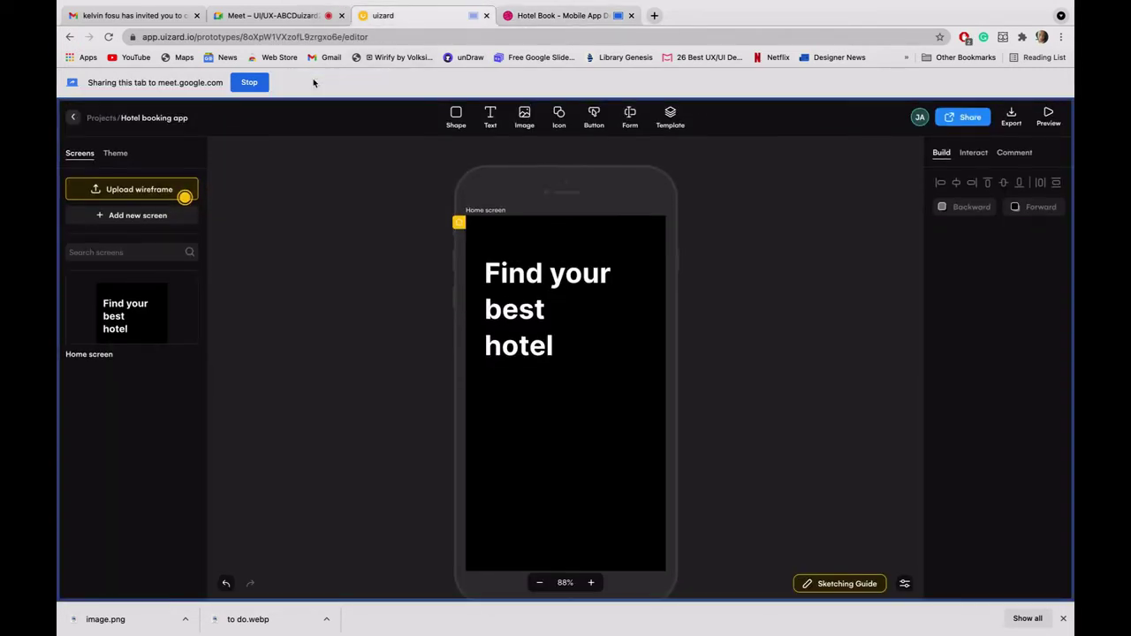
Step: Reduce the "Find your best hotel" heading's font size to 40
click(518, 325)
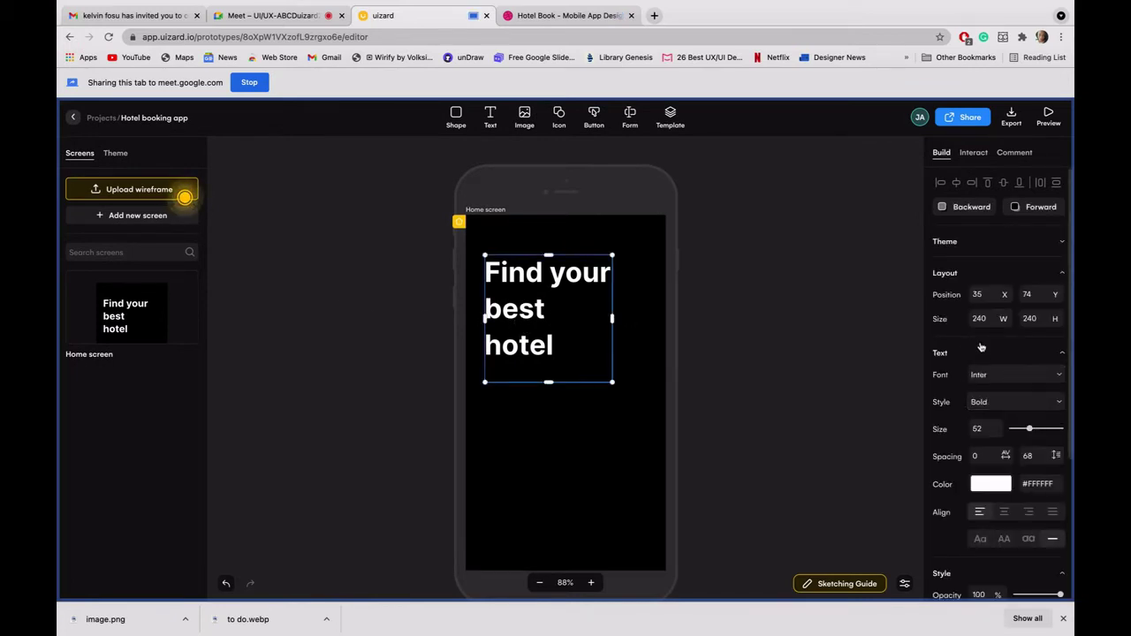
scroll(985, 418, down, 1)
scroll(984, 420, down, 1)
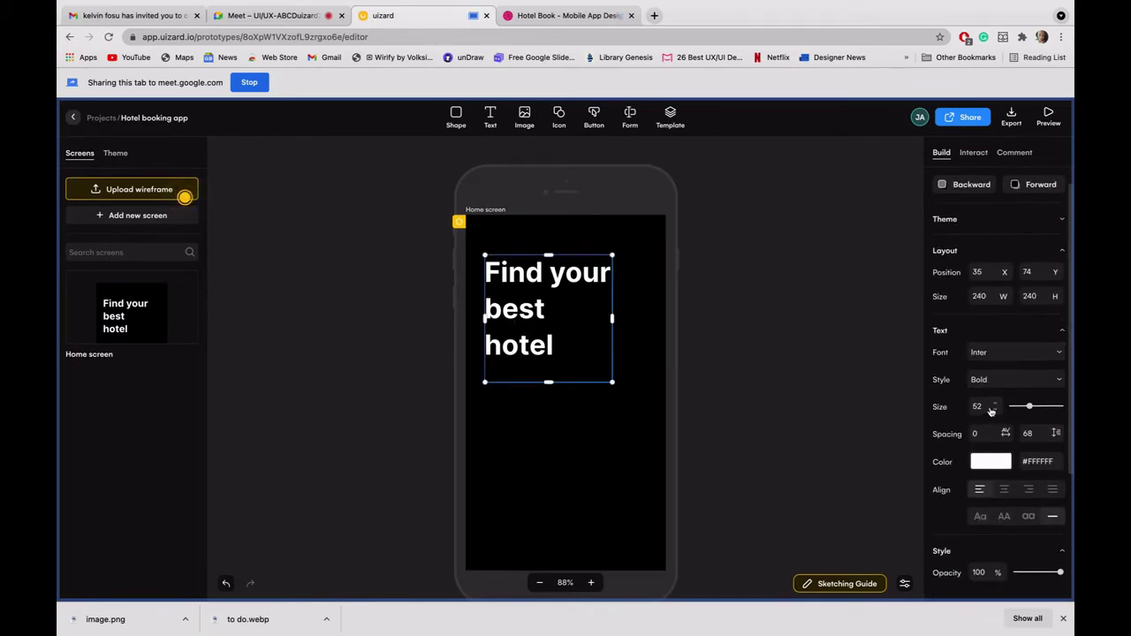
click(992, 409)
click(993, 409)
click(993, 409)
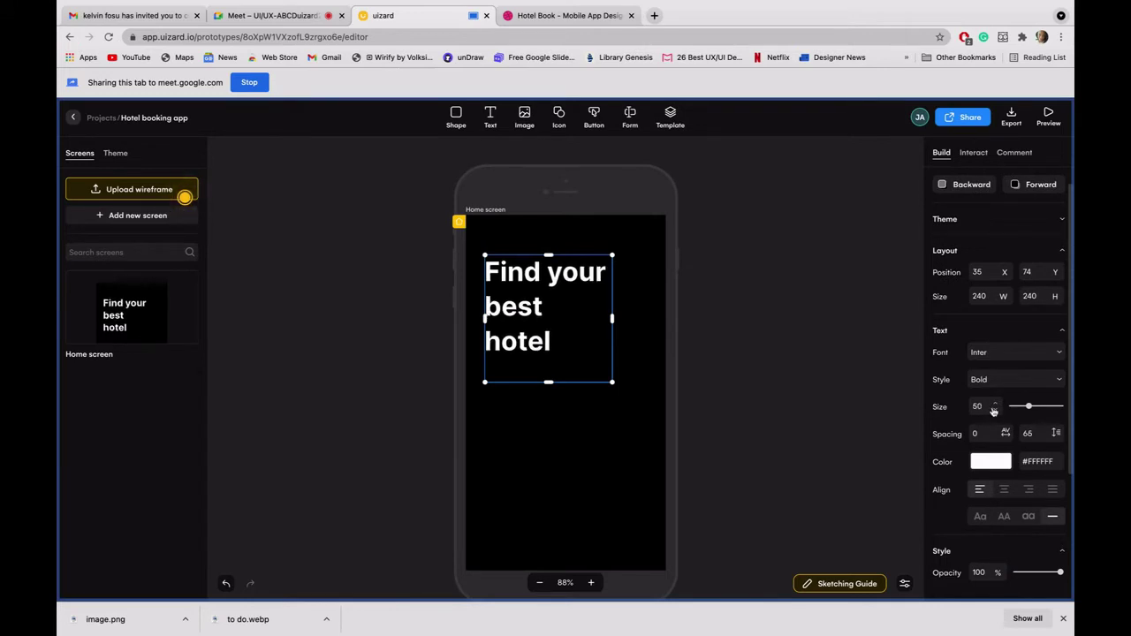
click(993, 409)
click(993, 409)
click(993, 409)
click(993, 409)
click(993, 409)
click(993, 410)
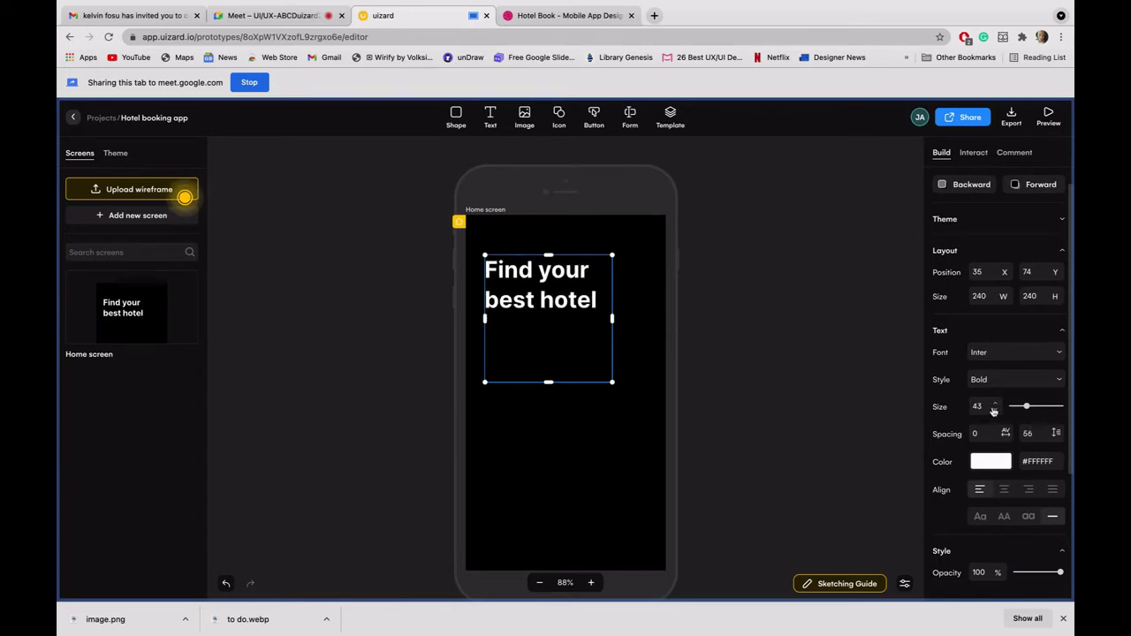
click(993, 409)
click(993, 409)
click(993, 410)
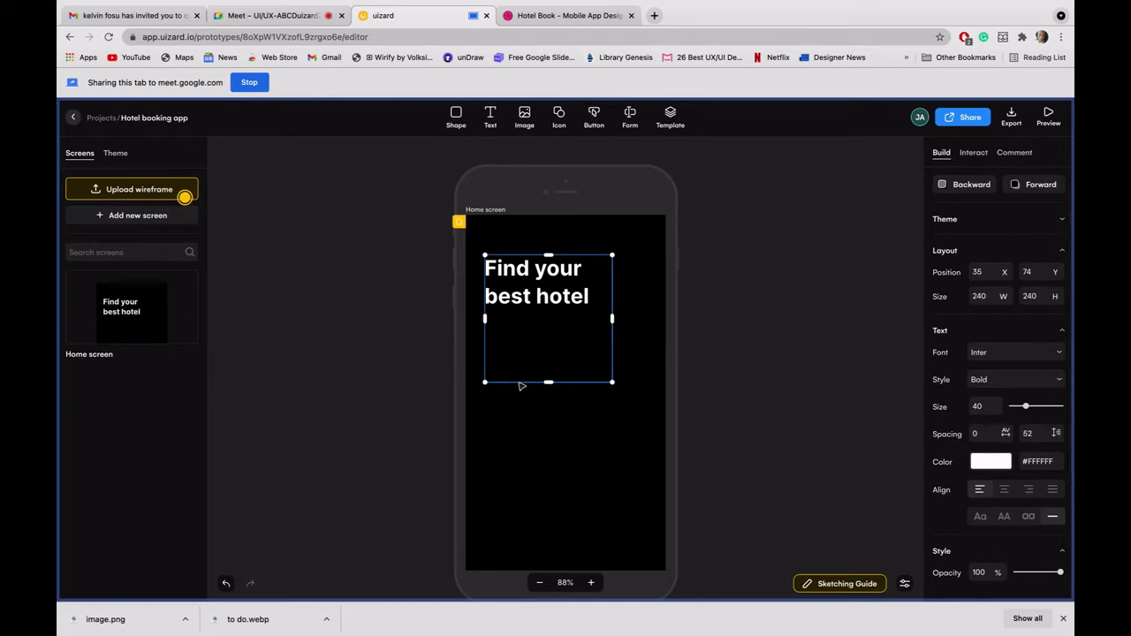
Step: Resize the heading's text box to about 171 wide and 219 high
drag(549, 383, 557, 312)
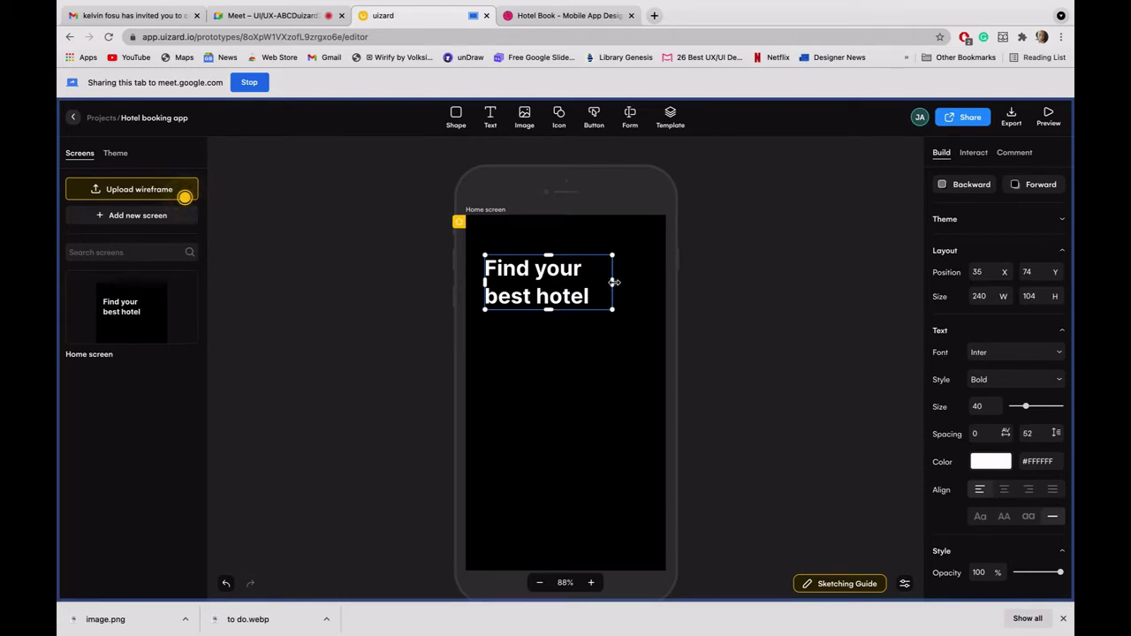
drag(612, 282, 531, 371)
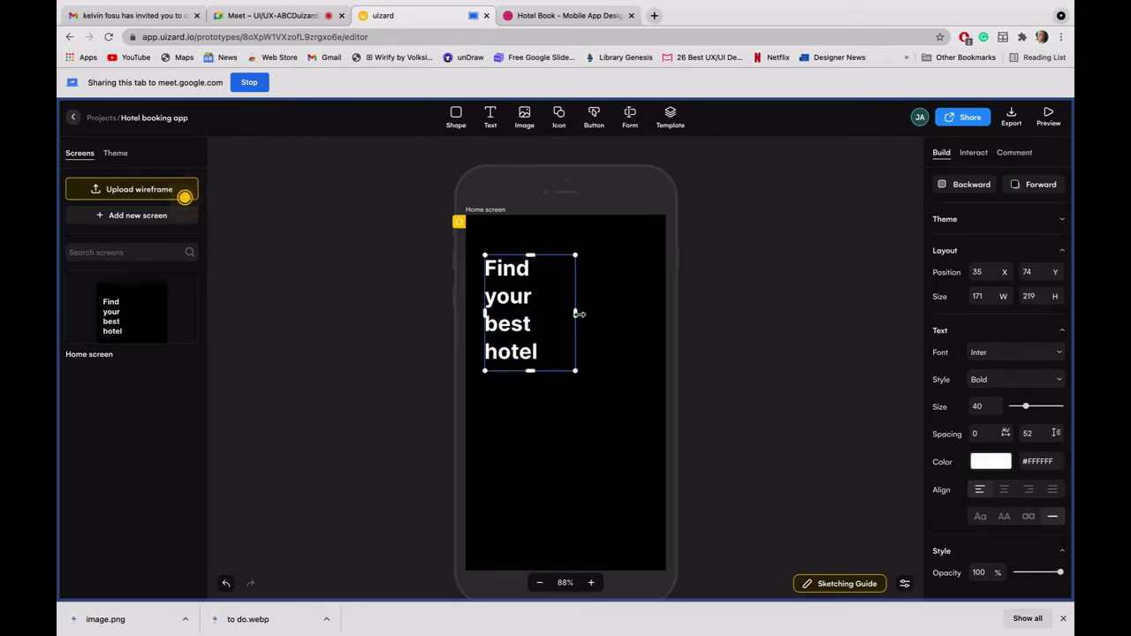
Step: Resize the "Find your best hotel" heading's text box to about 256 wide and 95 high so it wraps onto two lines
drag(577, 314, 622, 316)
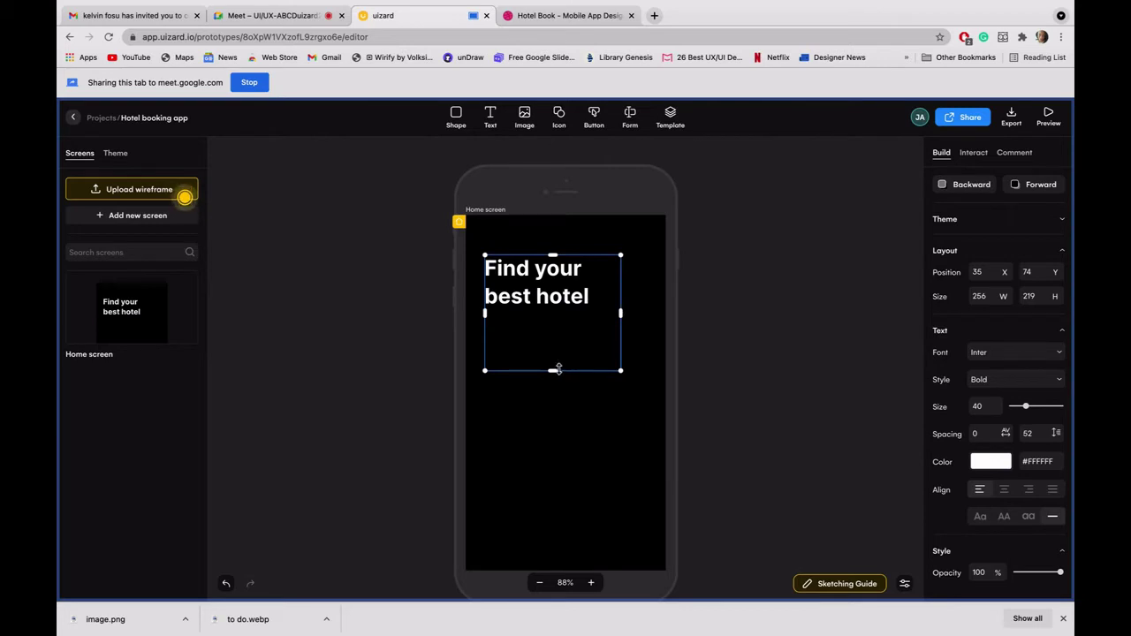
drag(553, 371, 565, 304)
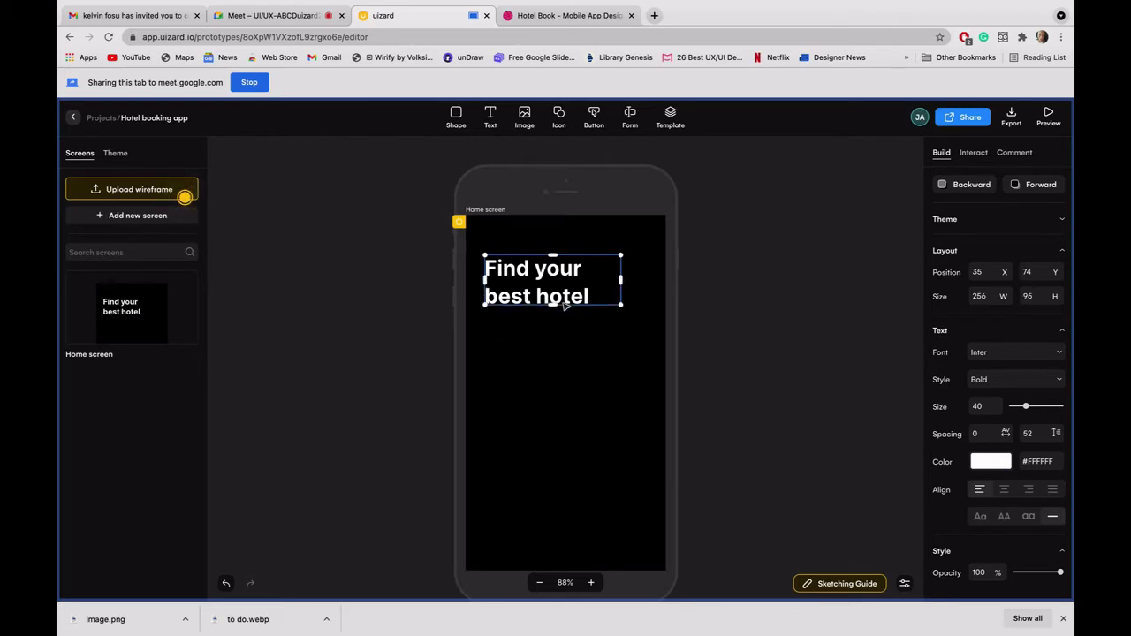
click(780, 316)
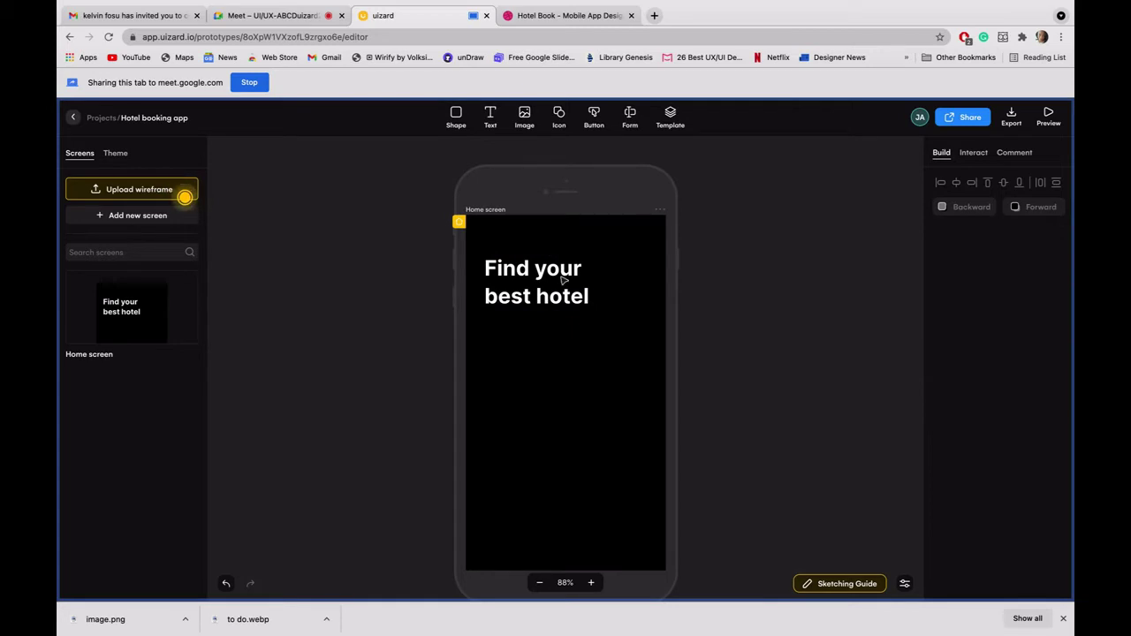
Step: Insert an input field from the form components and place it below the heading, left-aligned with it, at about X 35, Y 201
click(630, 113)
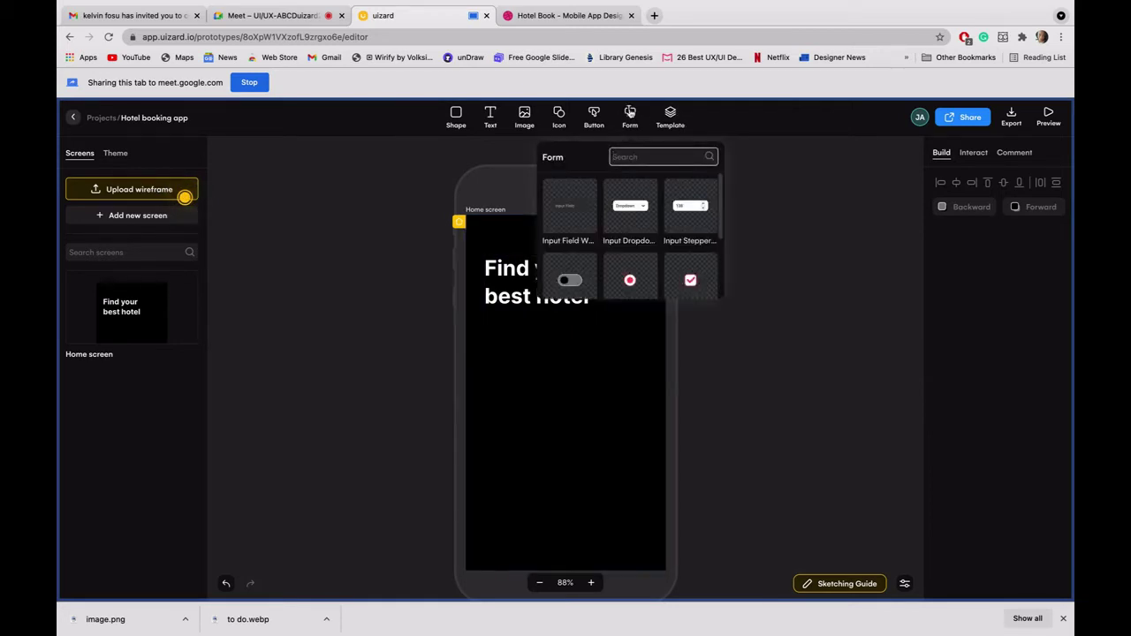
scroll(606, 278, down, 2)
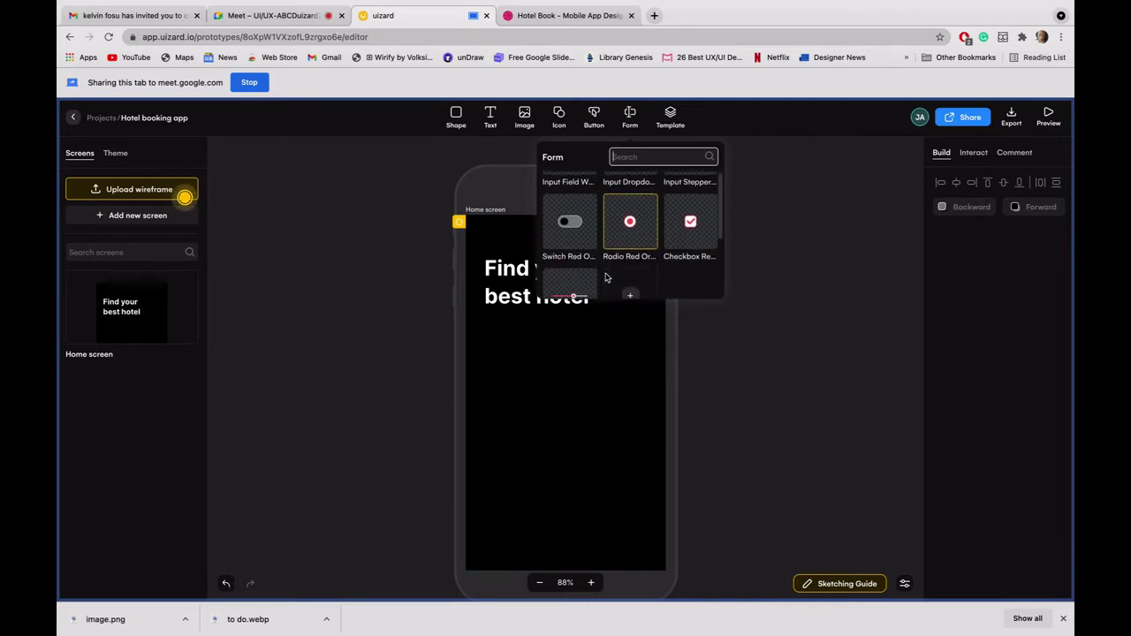
scroll(607, 279, up, 2)
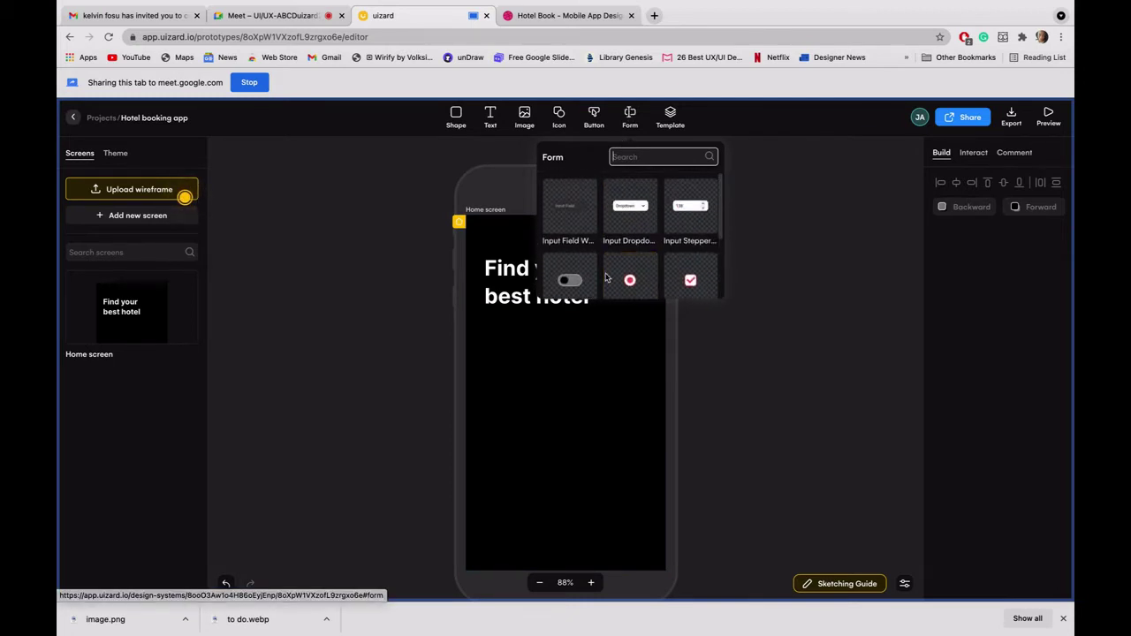
click(568, 211)
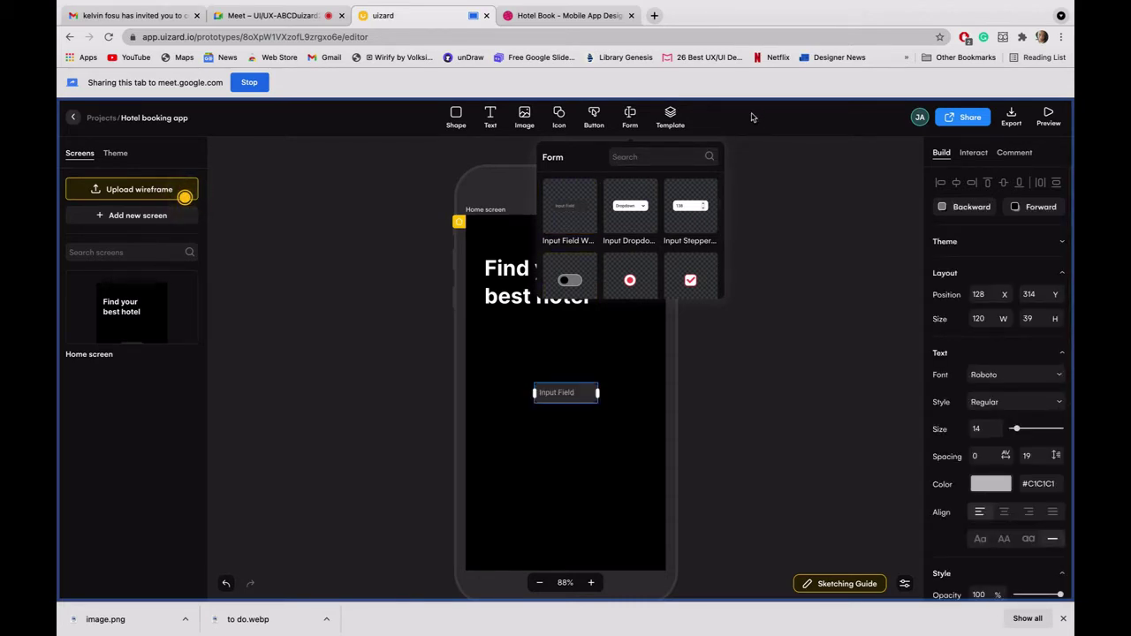
click(748, 190)
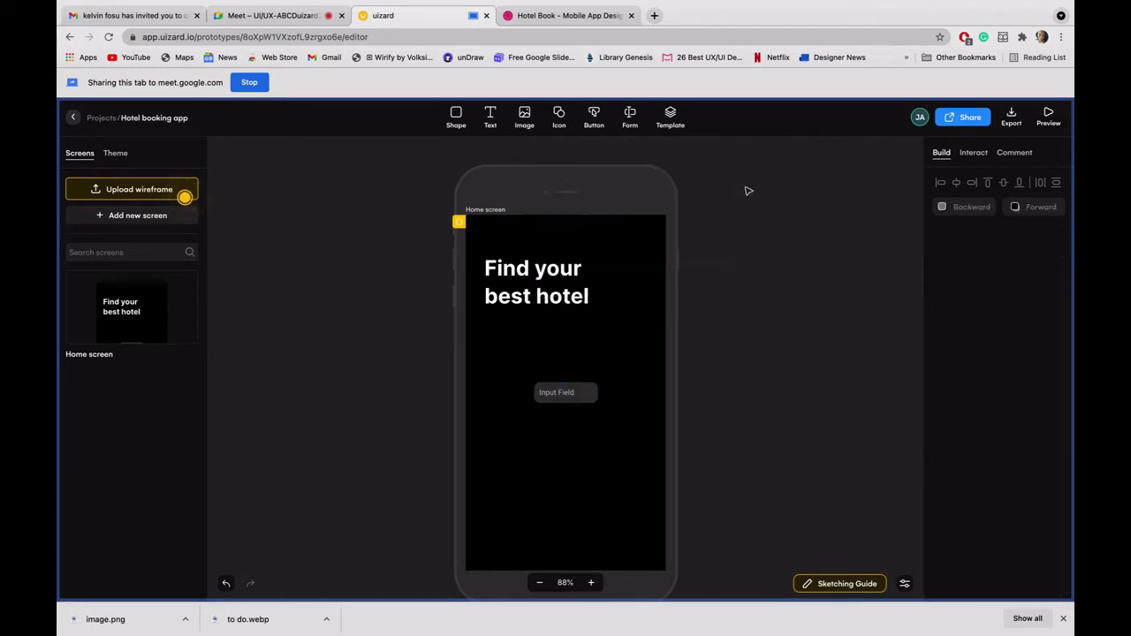
click(566, 394)
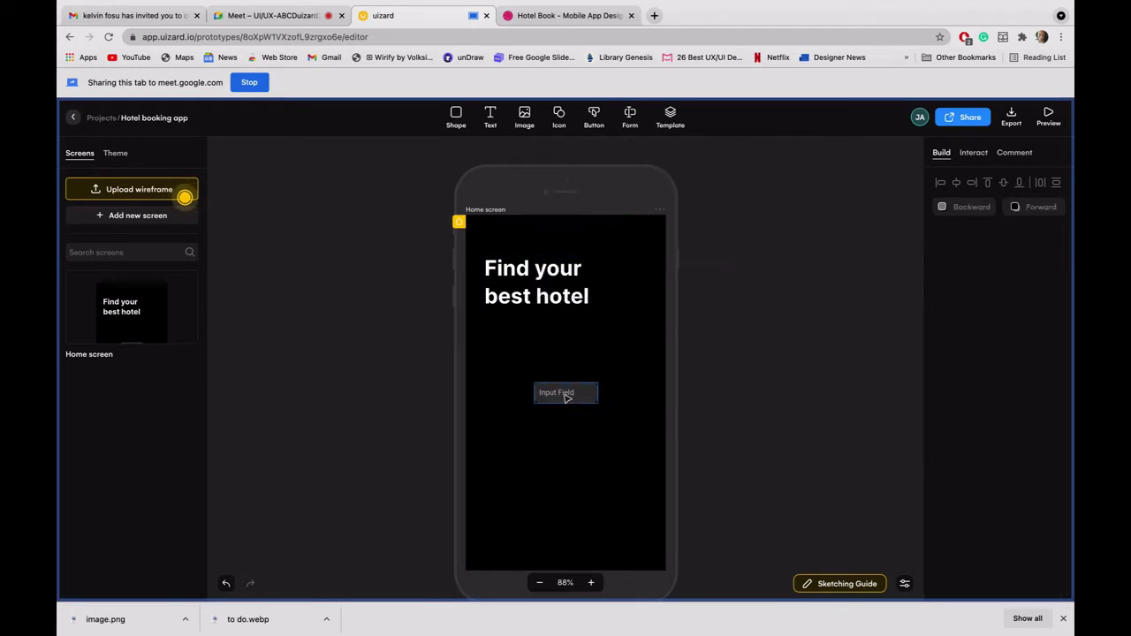
drag(567, 399, 512, 333)
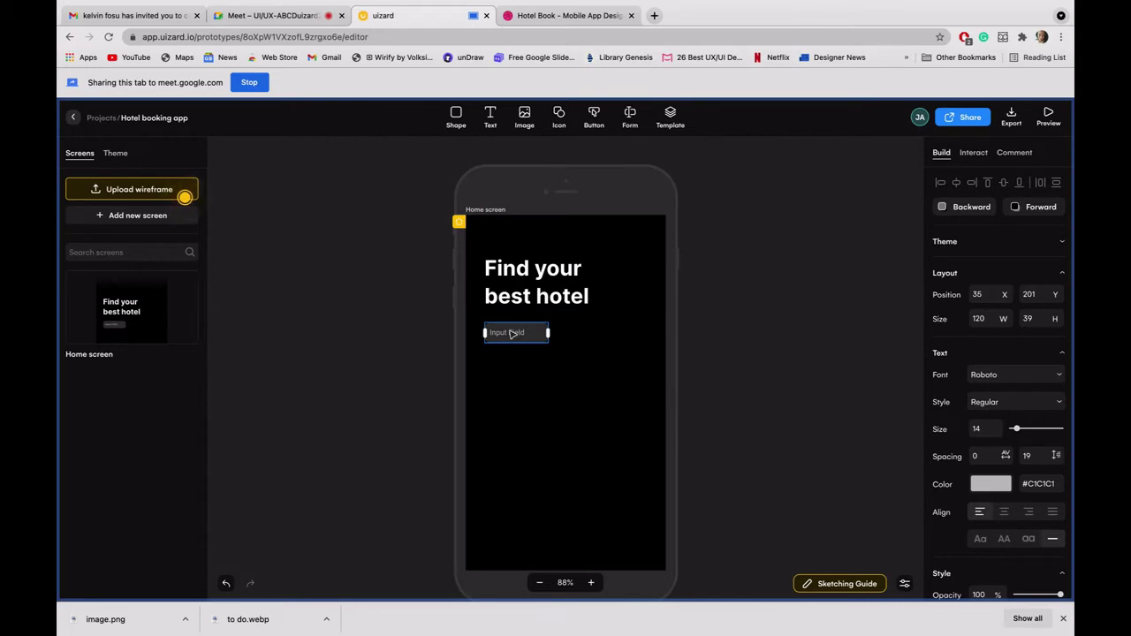
Step: Replace the input field's placeholder text with "Search hotel"
double_click(511, 334)
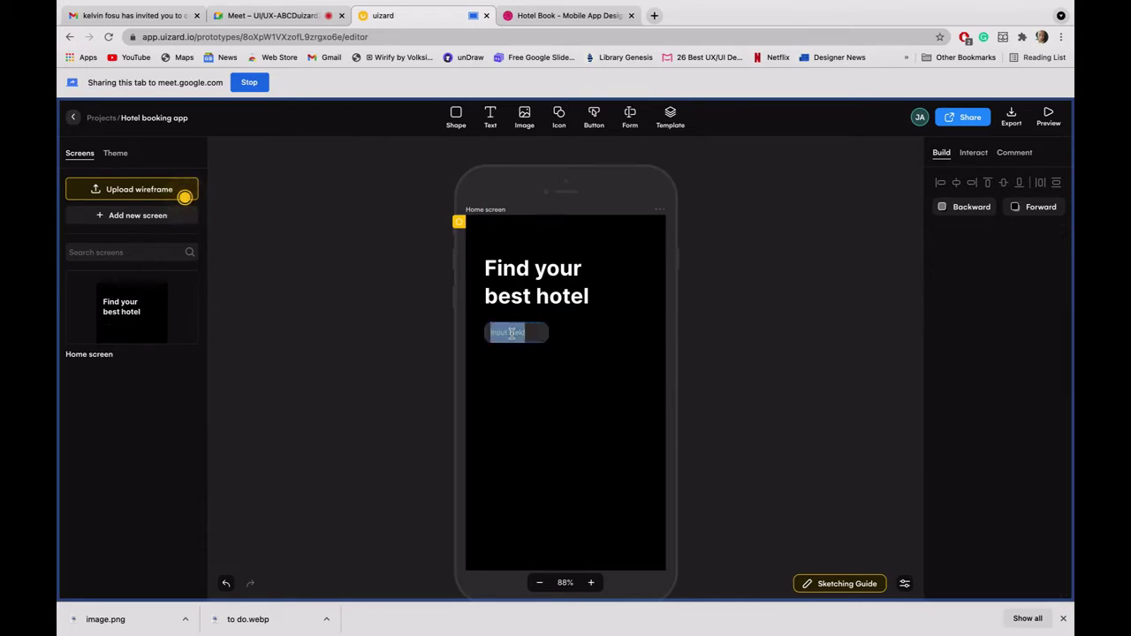
text(d)
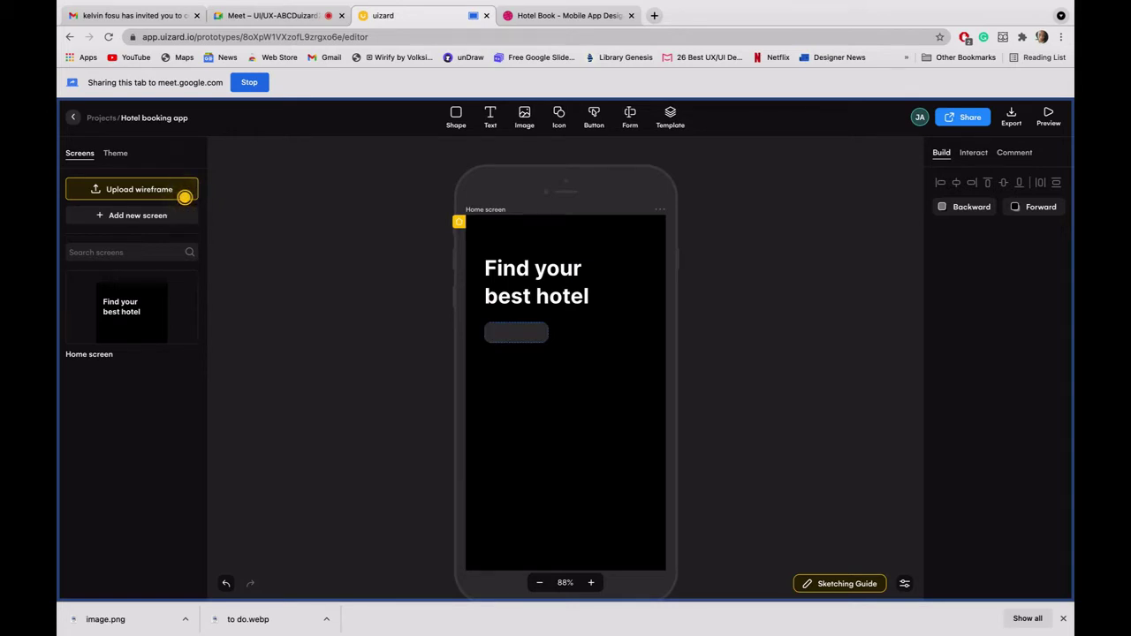
text(search h)
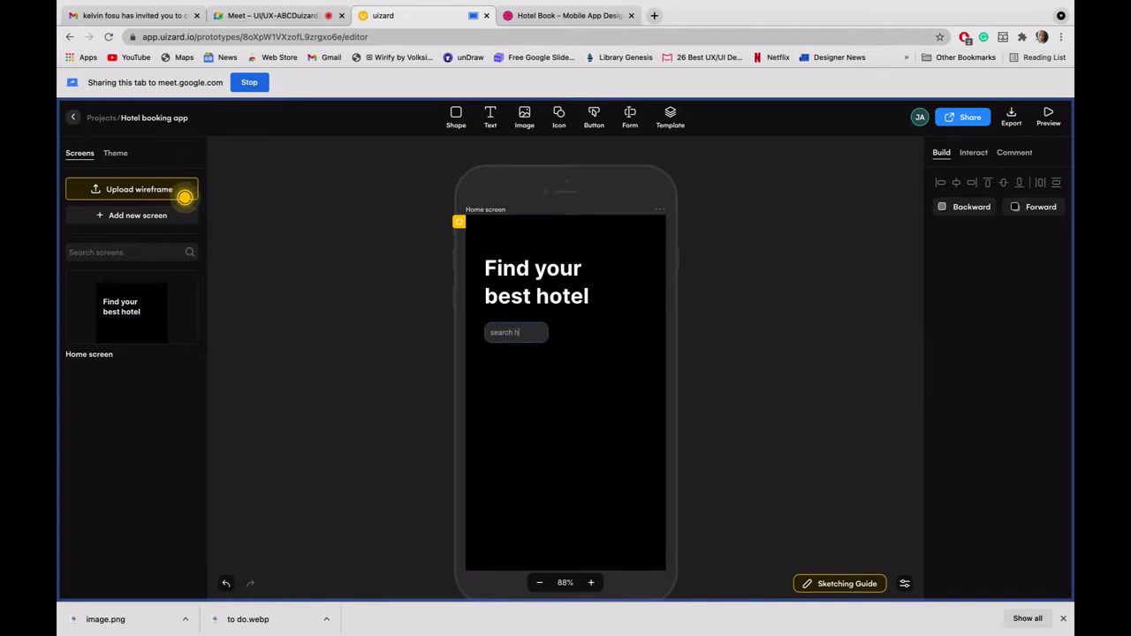
text(otel)
key(super+Left)
key(Delete)
text(S)
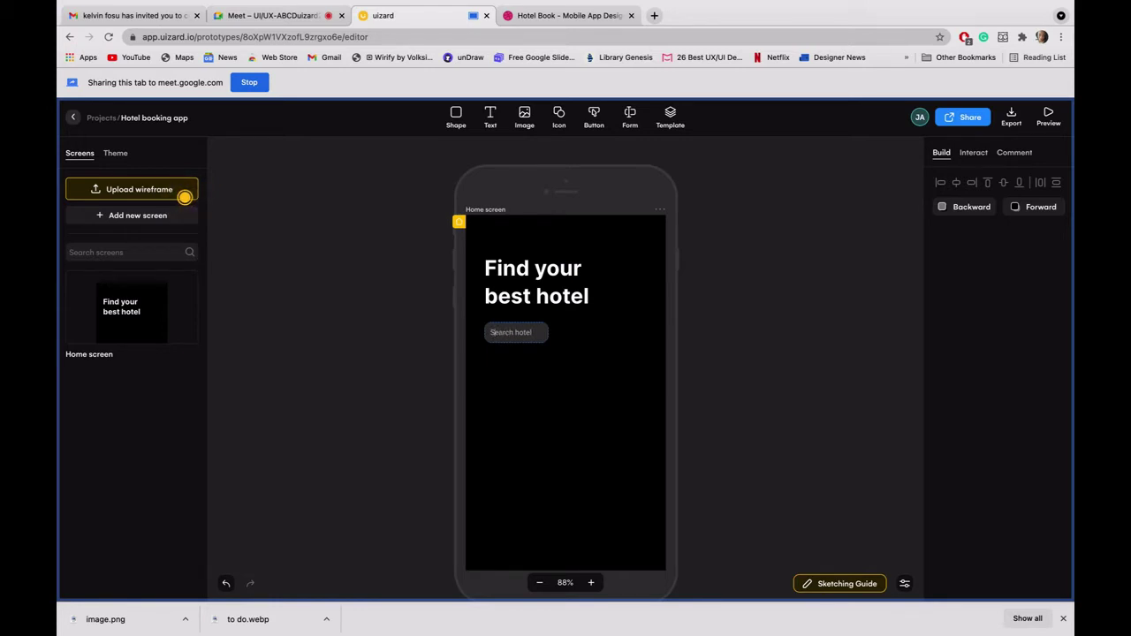
click(537, 383)
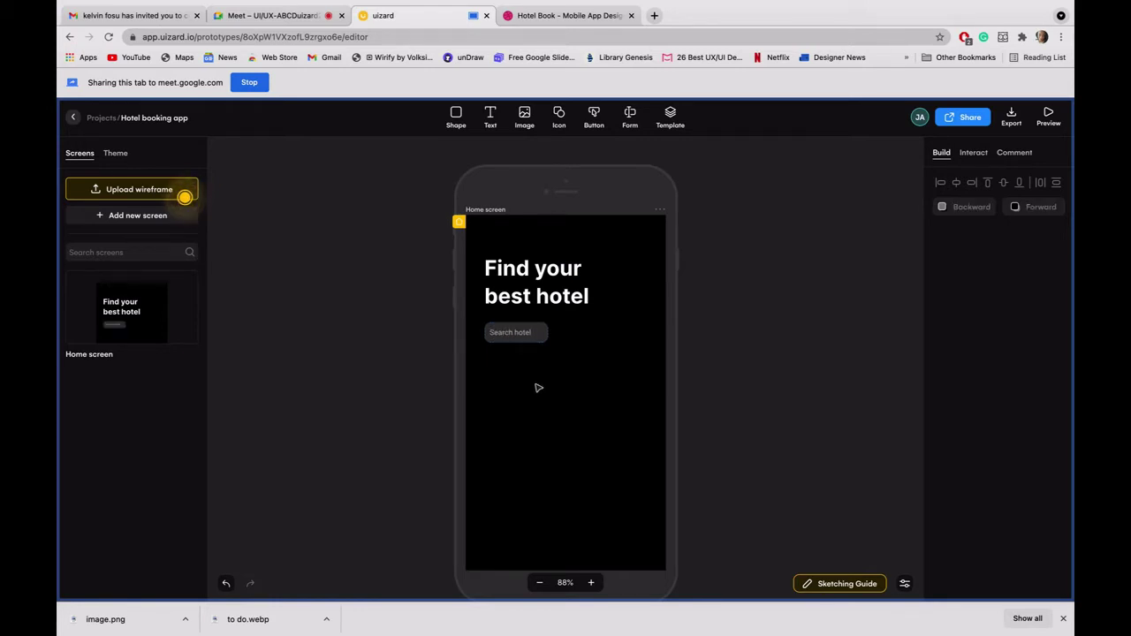
Step: Widen the "Search hotel" field to about 303, keeping its left edge in line with the heading
click(542, 339)
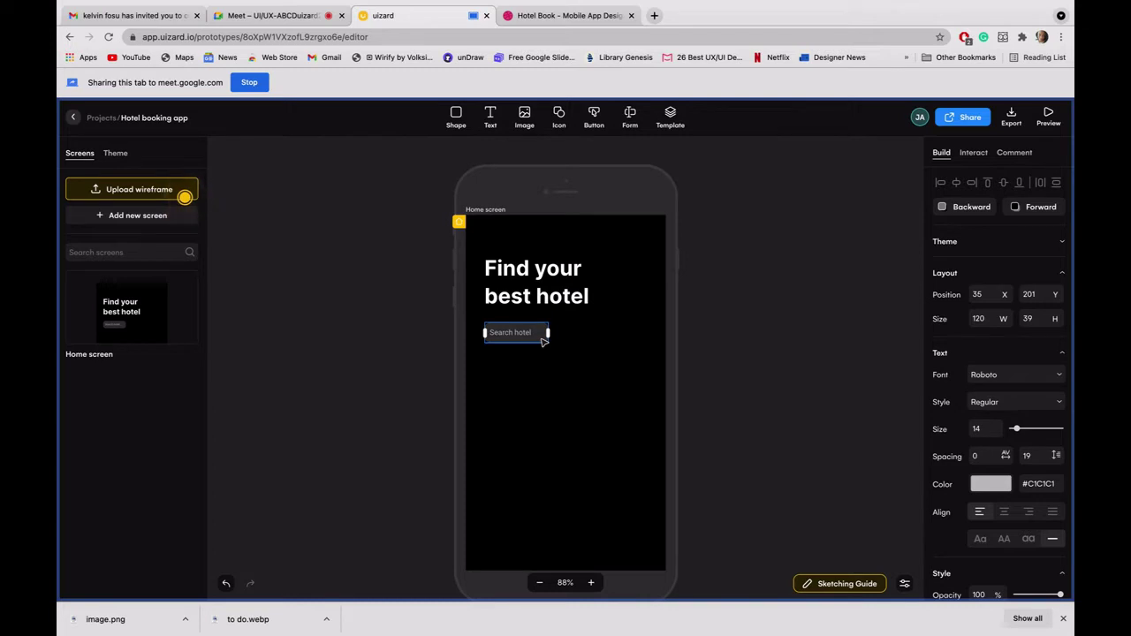
click(546, 381)
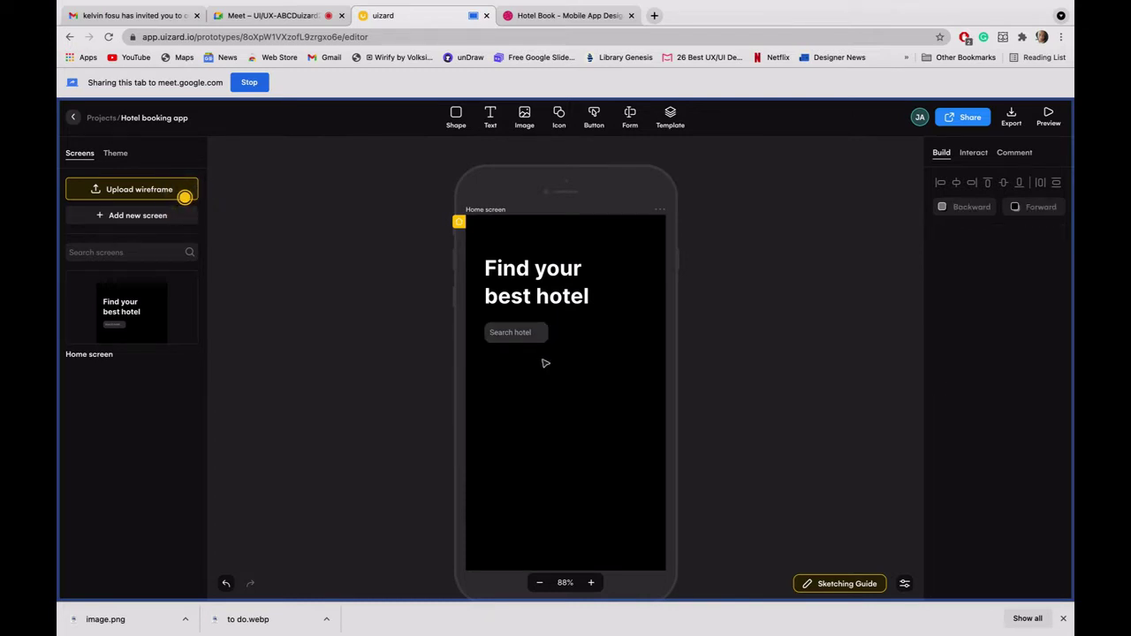
click(539, 335)
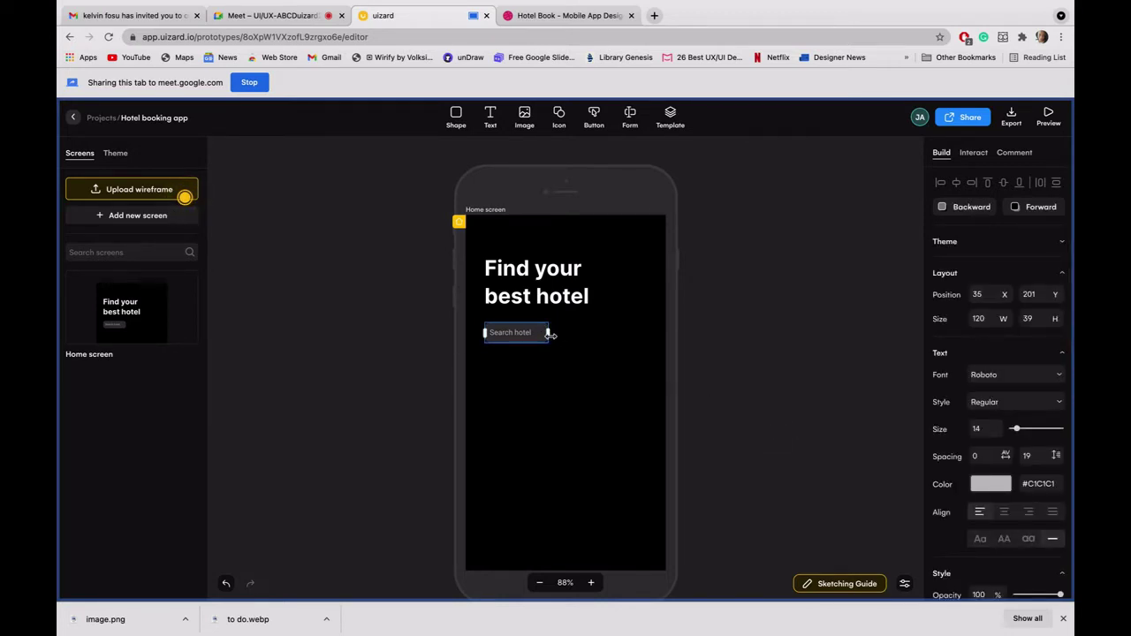
drag(549, 334, 649, 340)
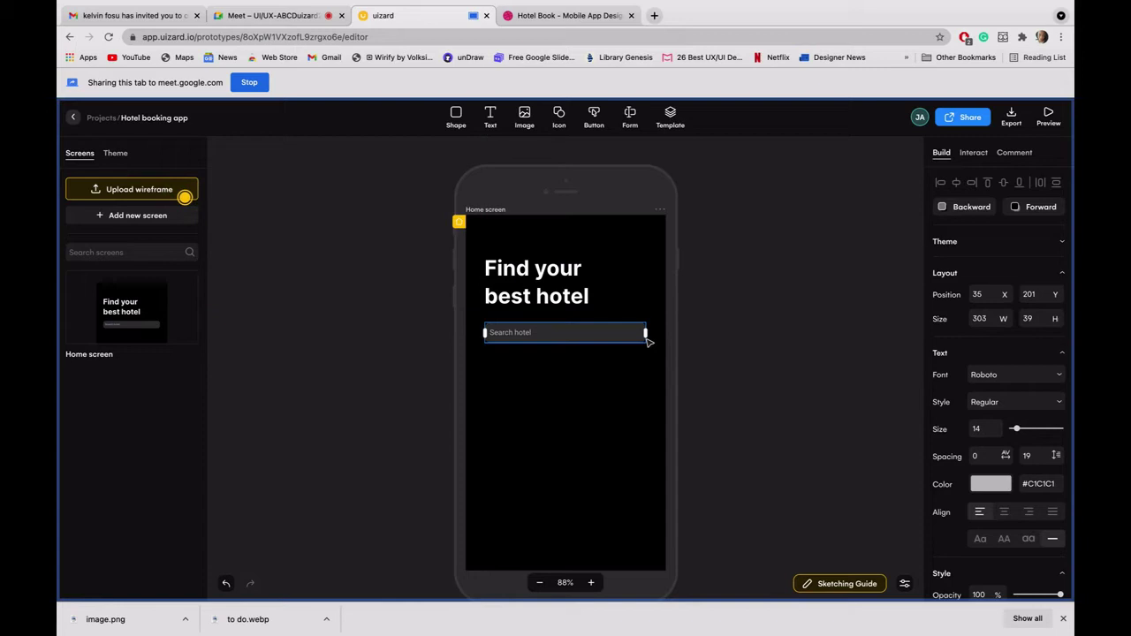
click(628, 392)
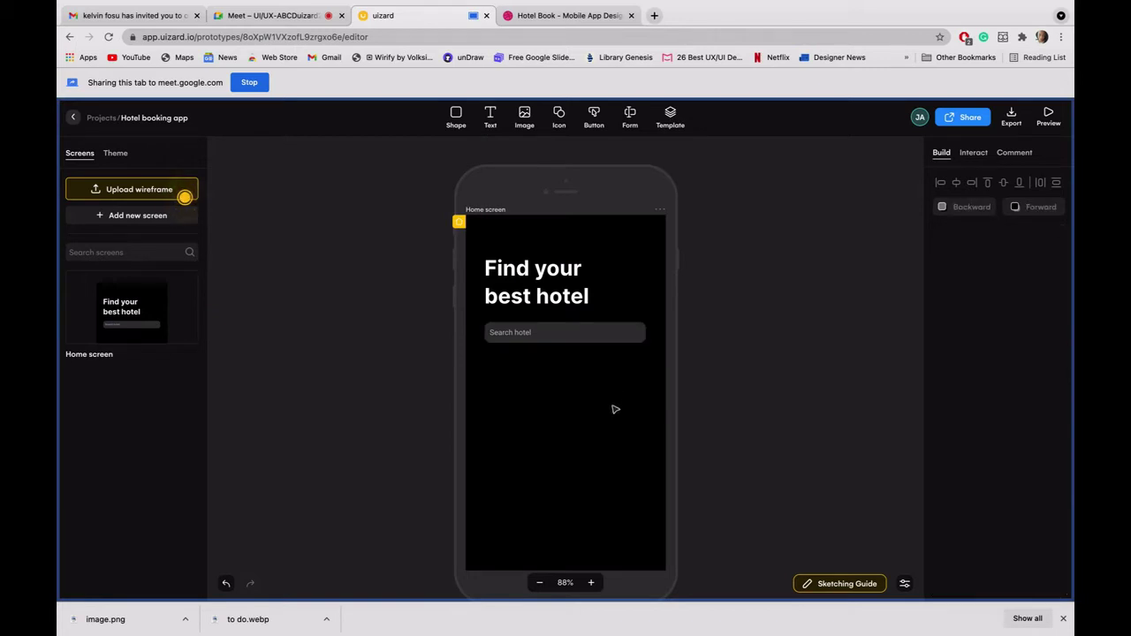
Step: Lighten the "Search hotel" field's text color to a near-white grey, about #EBE3E3
click(620, 344)
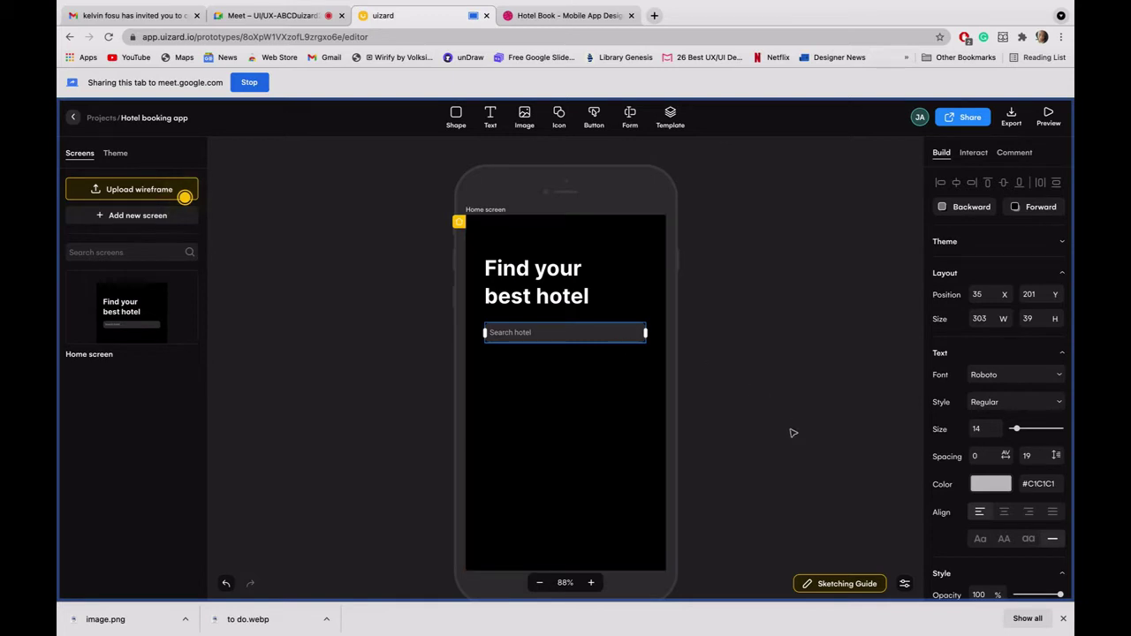
click(996, 489)
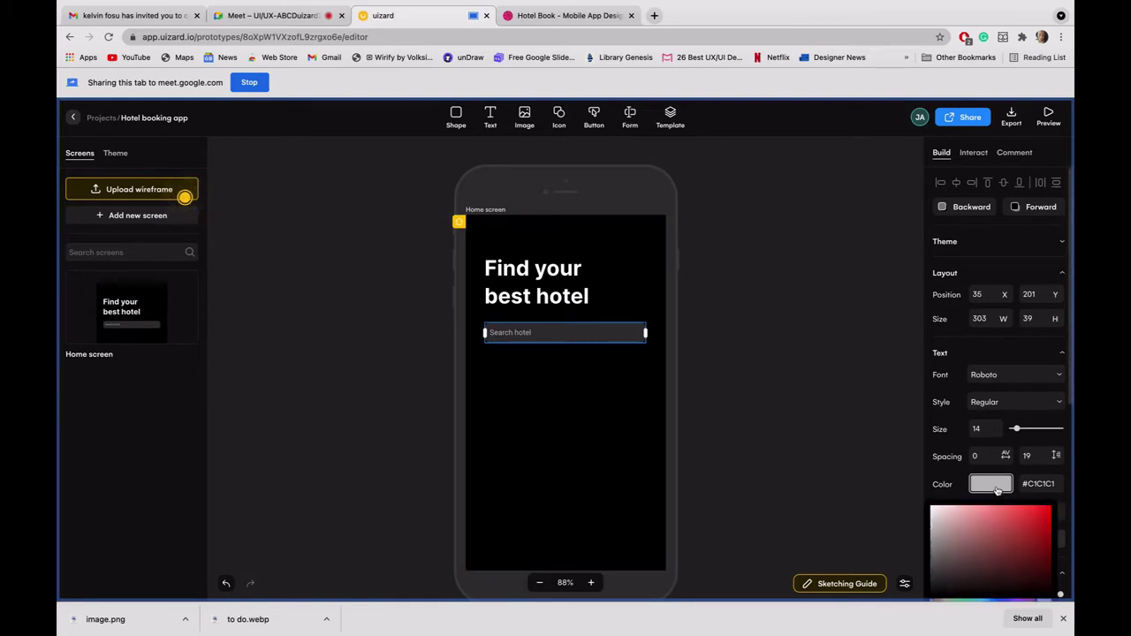
scroll(943, 452, down, 4)
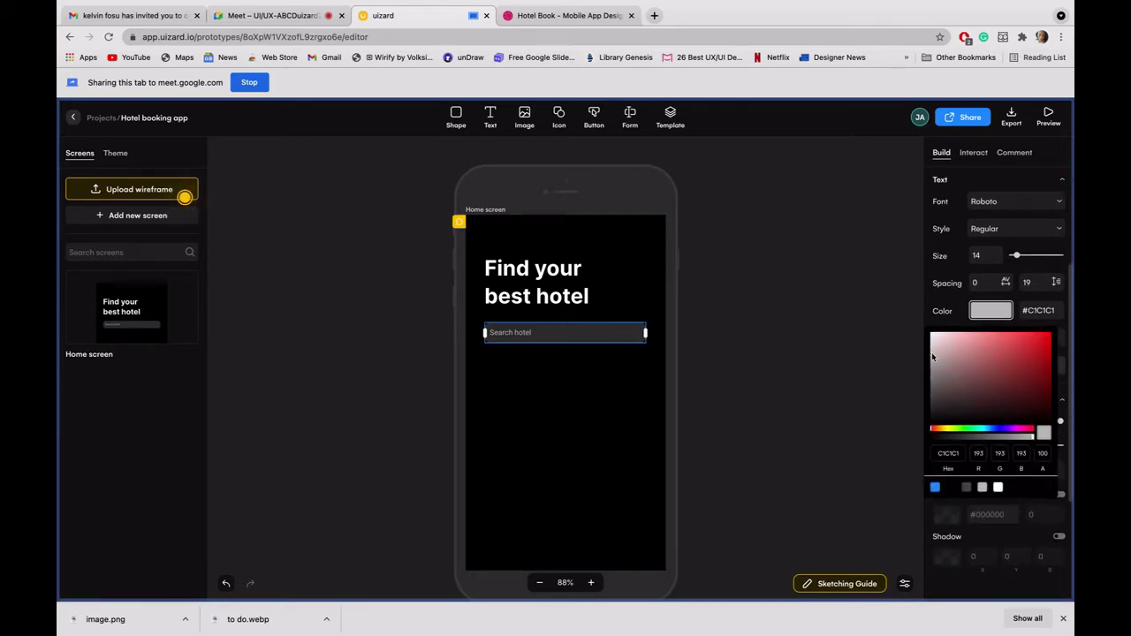
mouse_move(931, 352)
mouse_down()
mouse_move(1016, 349)
mouse_move(928, 344)
mouse_up()
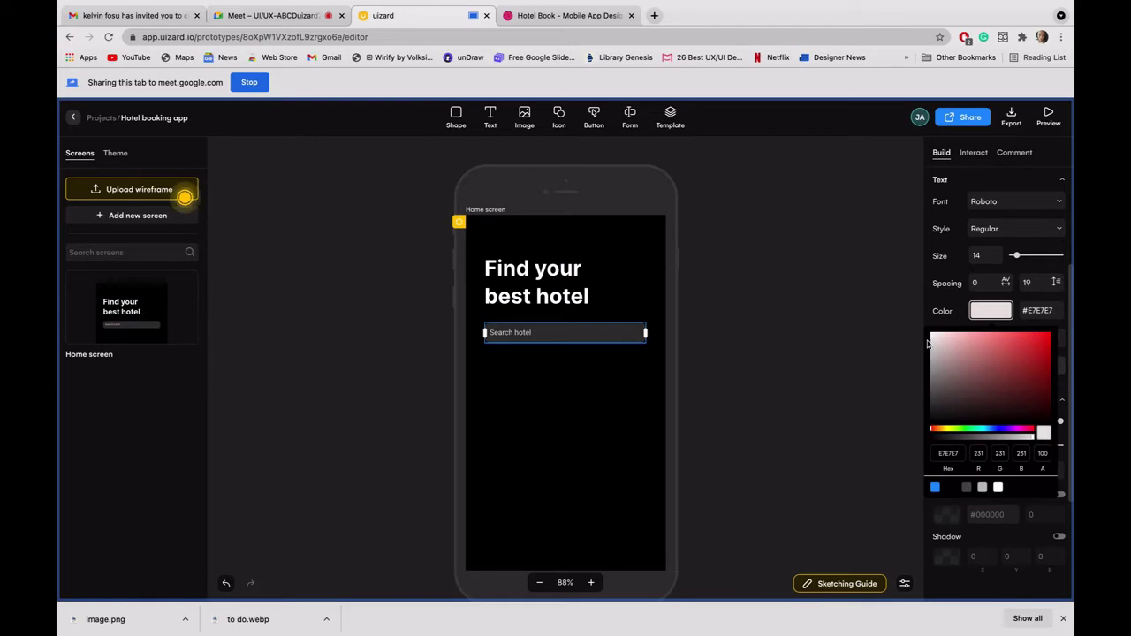
click(861, 375)
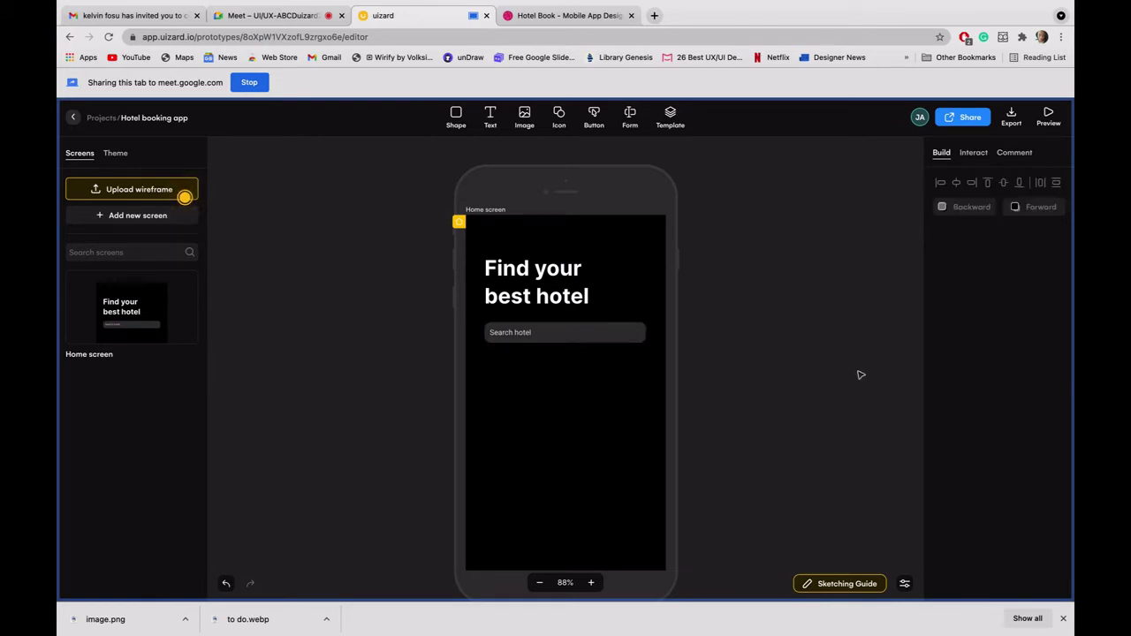
Step: Change the "Search hotel" field's fill to a near-white grey, about #F1EDED
click(589, 340)
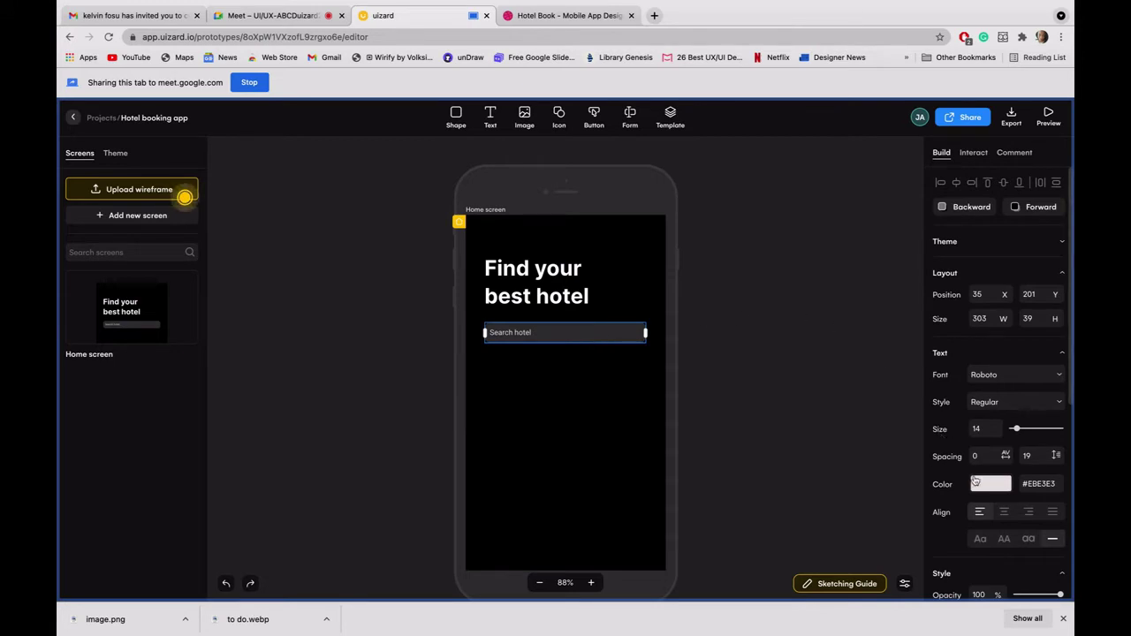
scroll(972, 481, down, 1)
scroll(972, 483, down, 3)
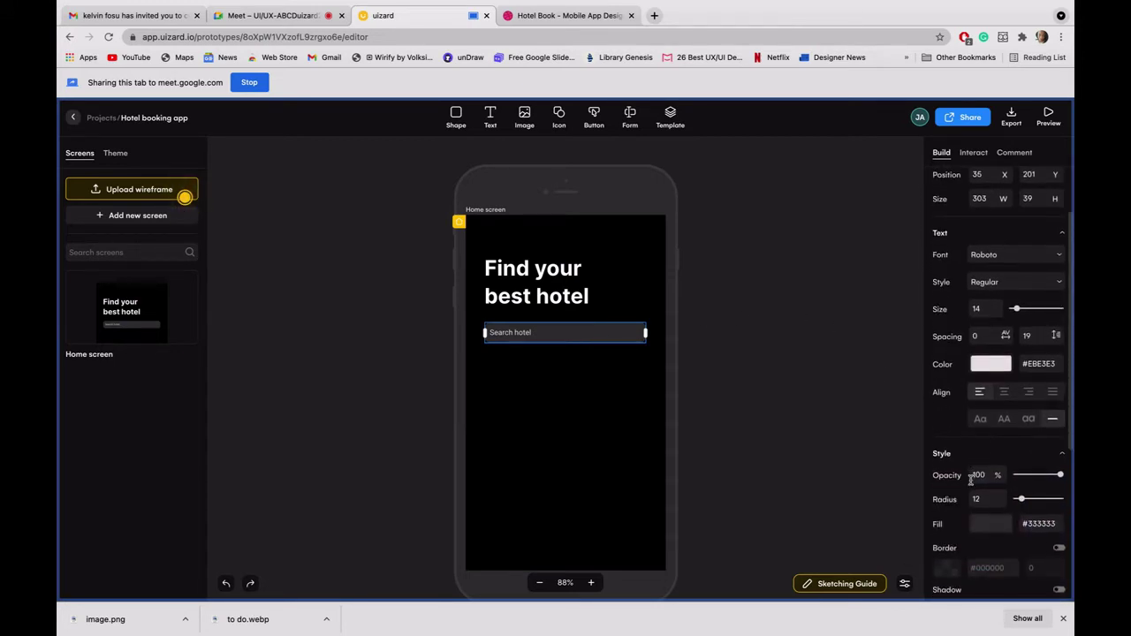
scroll(972, 484, down, 1)
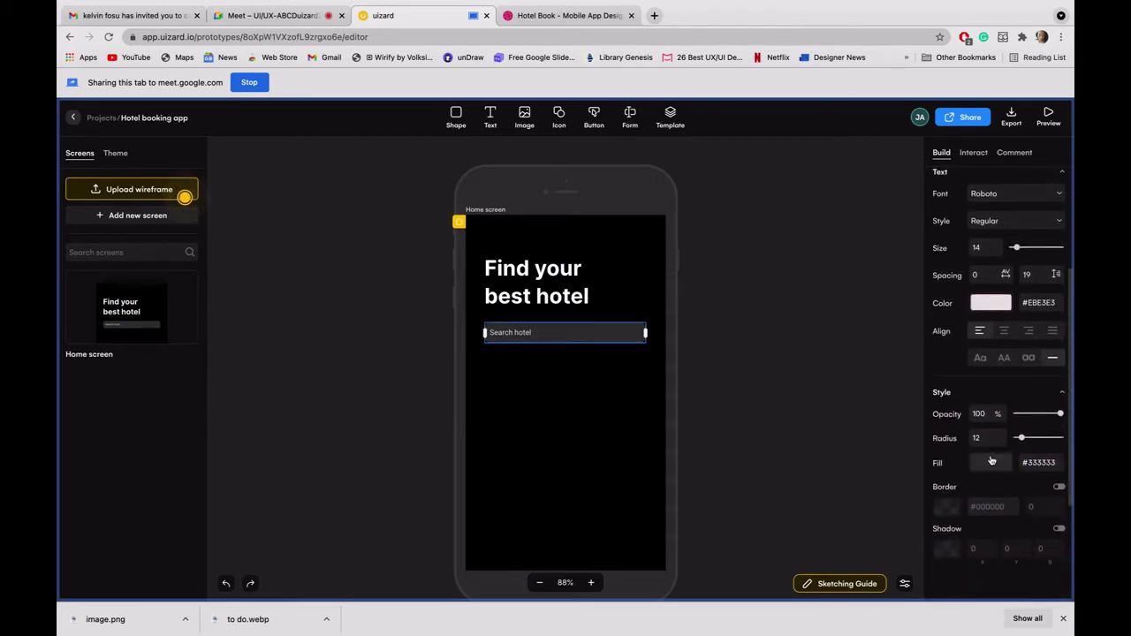
scroll(989, 462, up, 1)
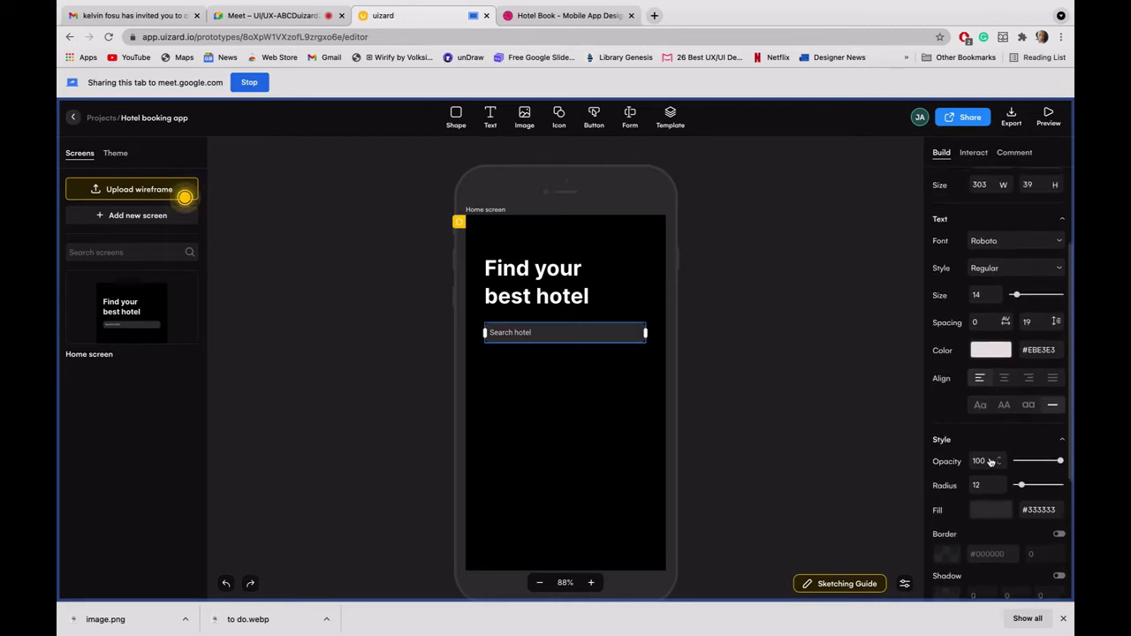
scroll(989, 462, down, 3)
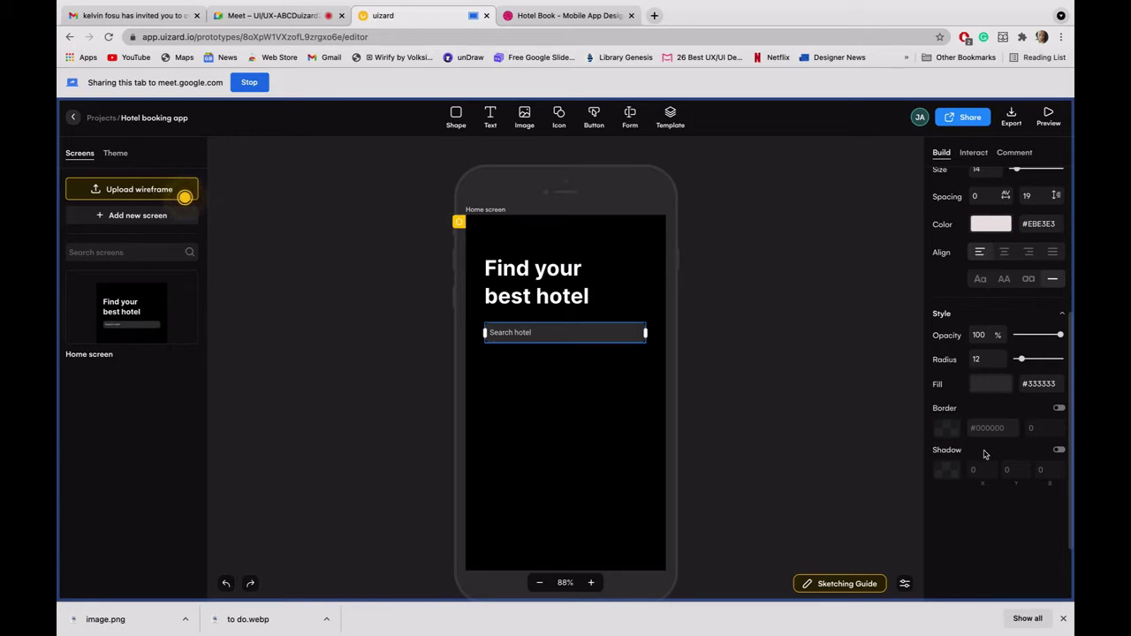
click(987, 389)
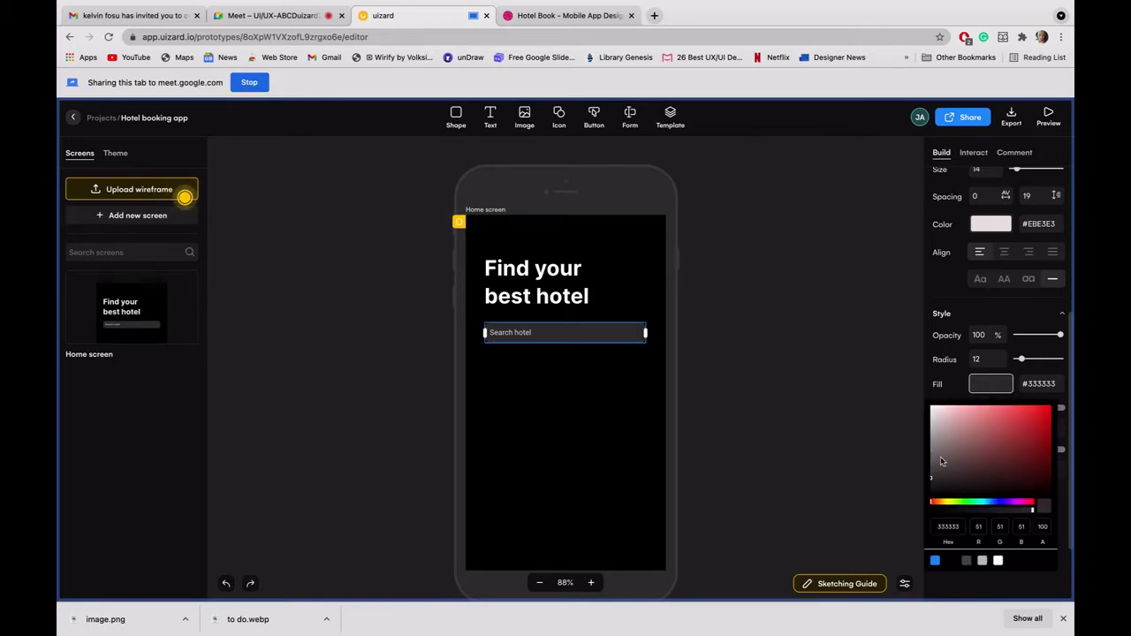
drag(933, 481, 930, 450)
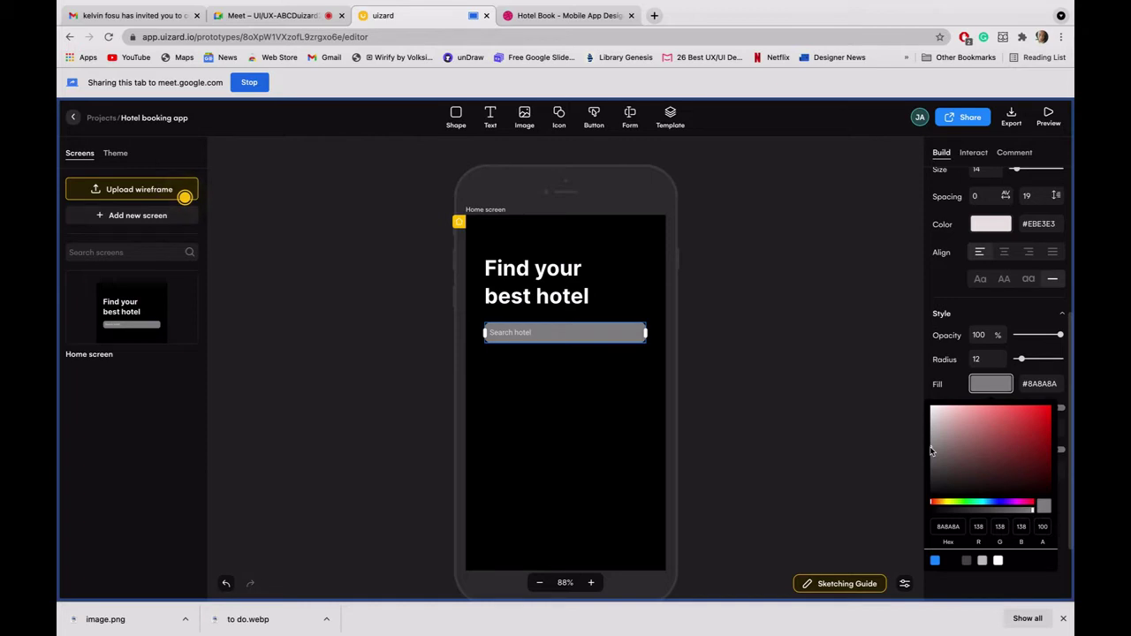
click(931, 445)
drag(931, 445, 931, 428)
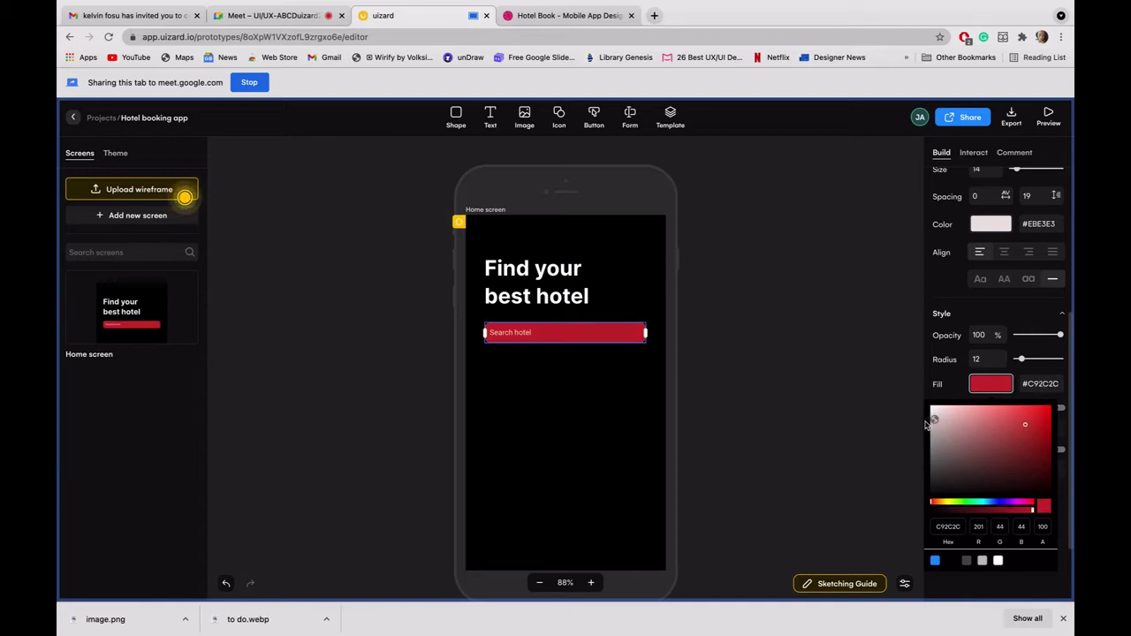
click(935, 415)
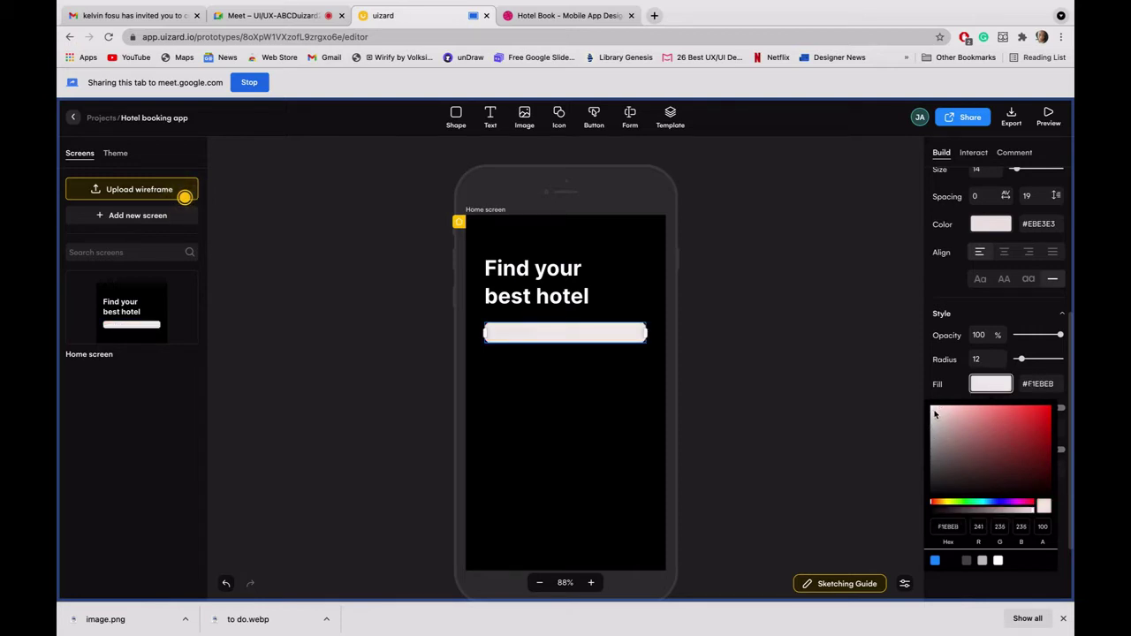
drag(928, 419, 927, 435)
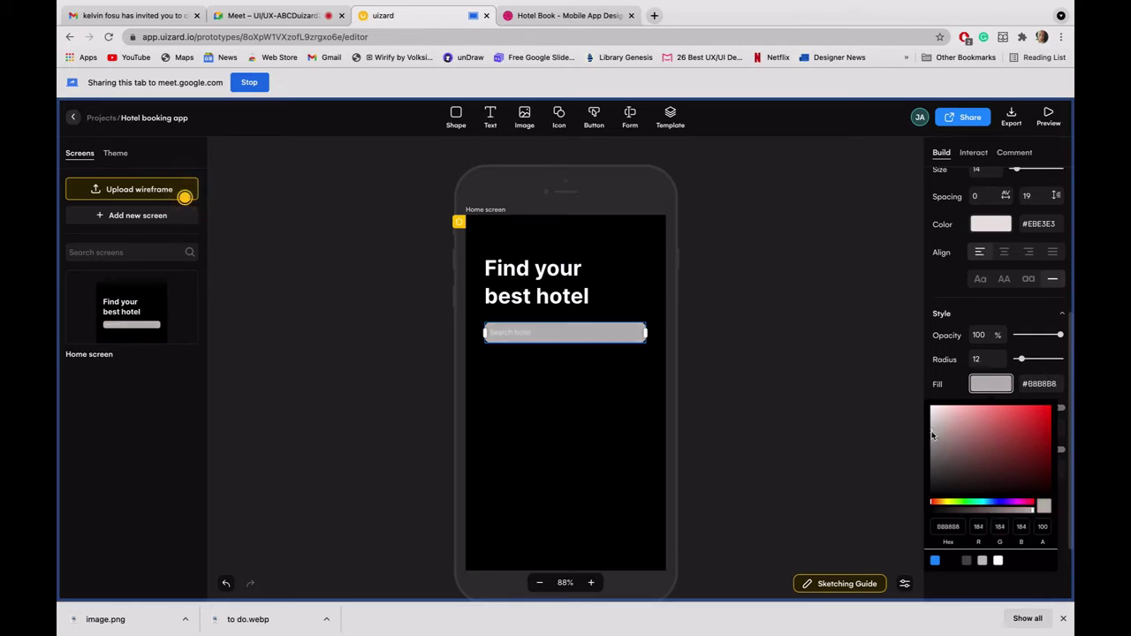
text(CE2D2D)
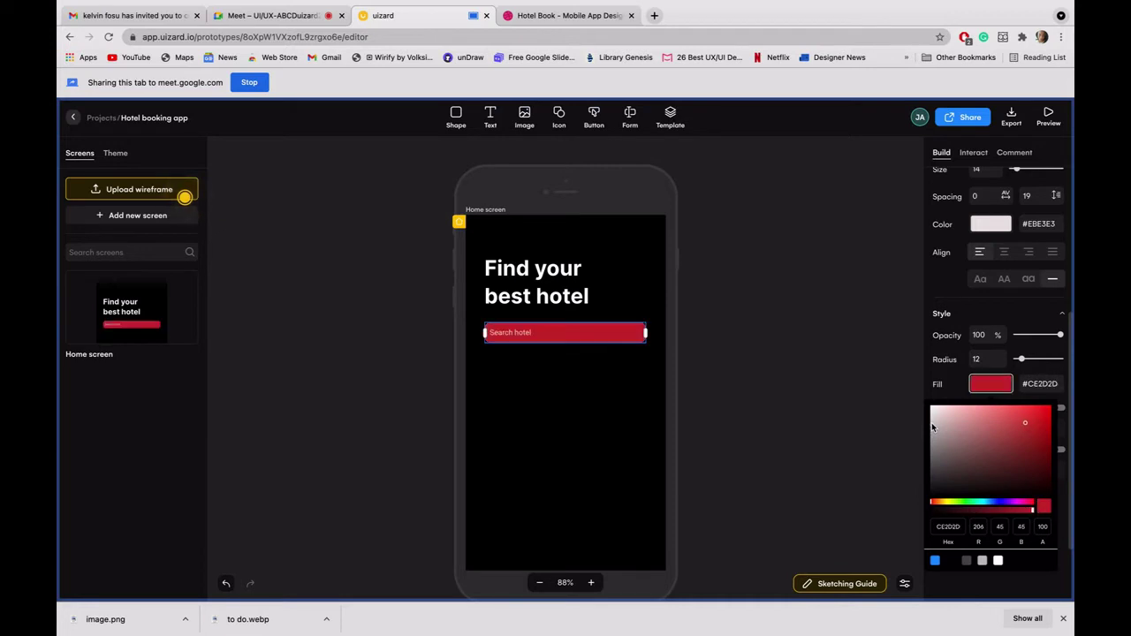
click(933, 414)
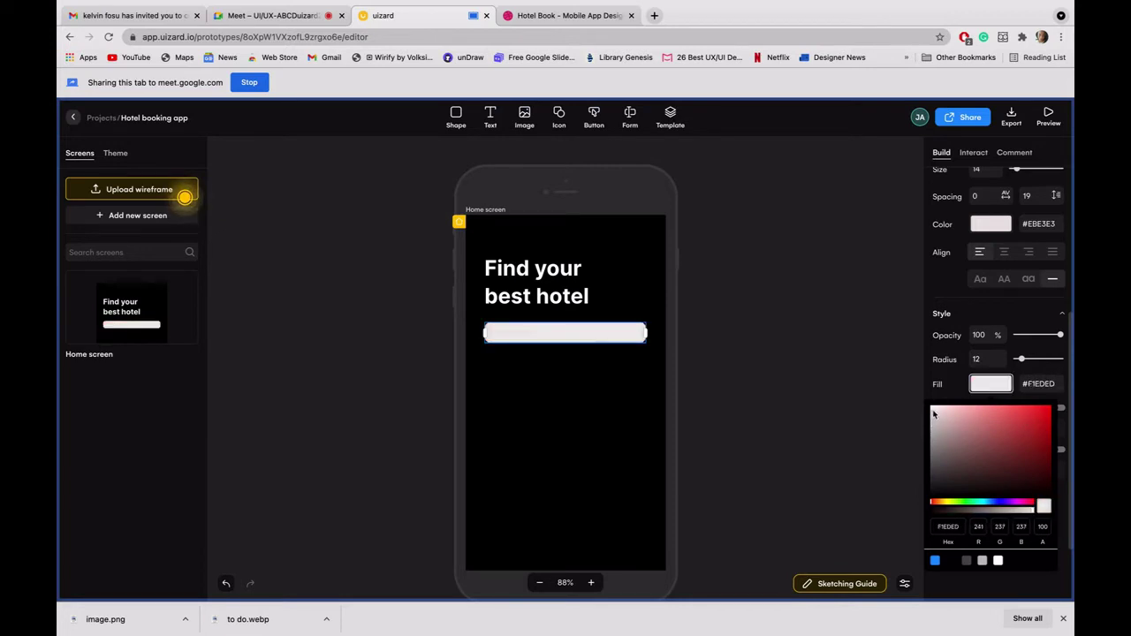
click(809, 433)
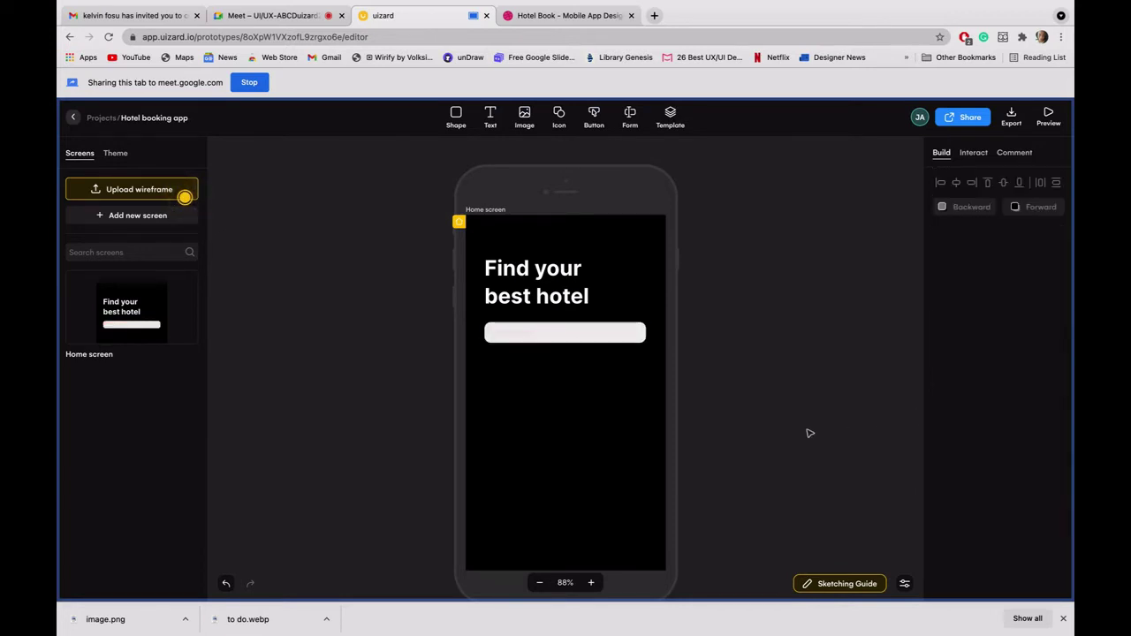
Step: Darken the "Search hotel" field's text color to a dark grey, about #444343
click(518, 334)
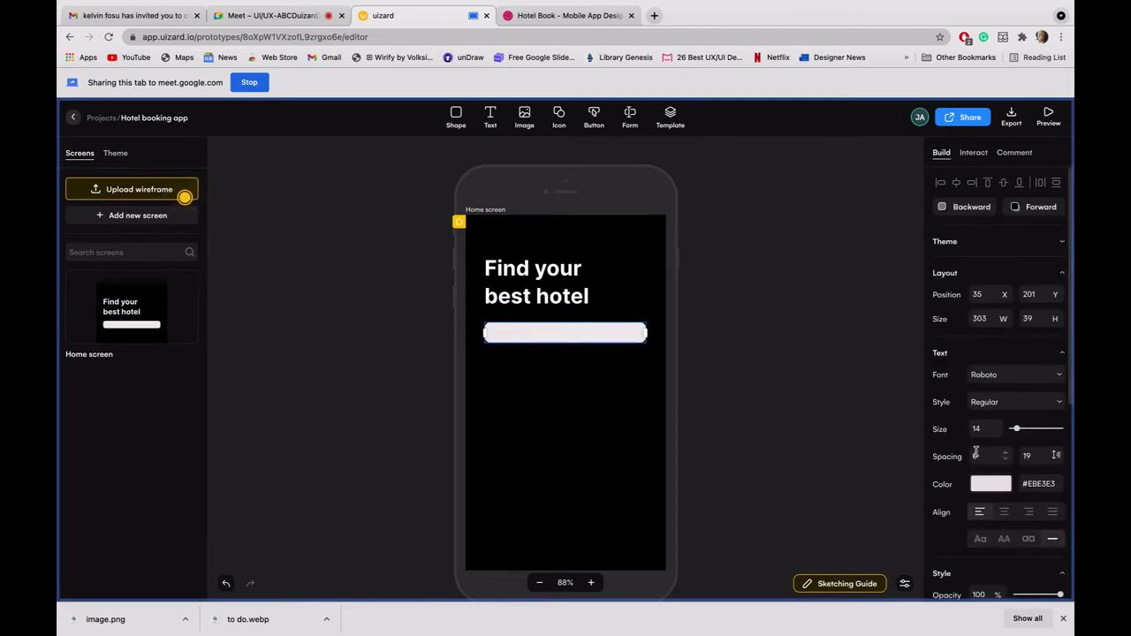
click(982, 488)
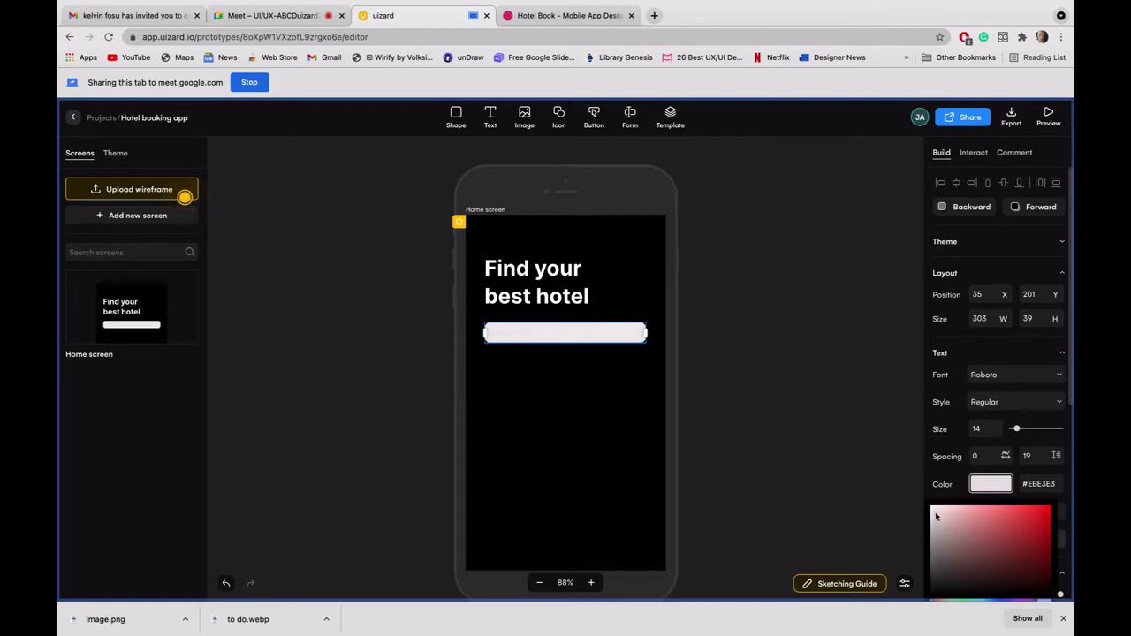
drag(936, 515, 934, 576)
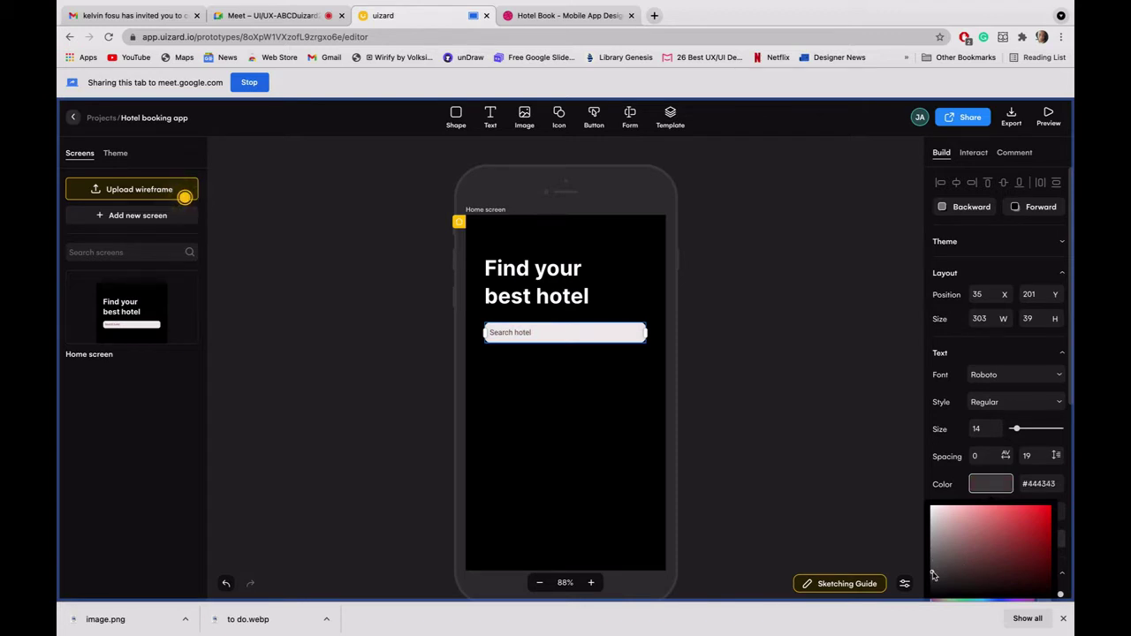
Step: Check the Google Meet call and return to the uizard editor
click(298, 17)
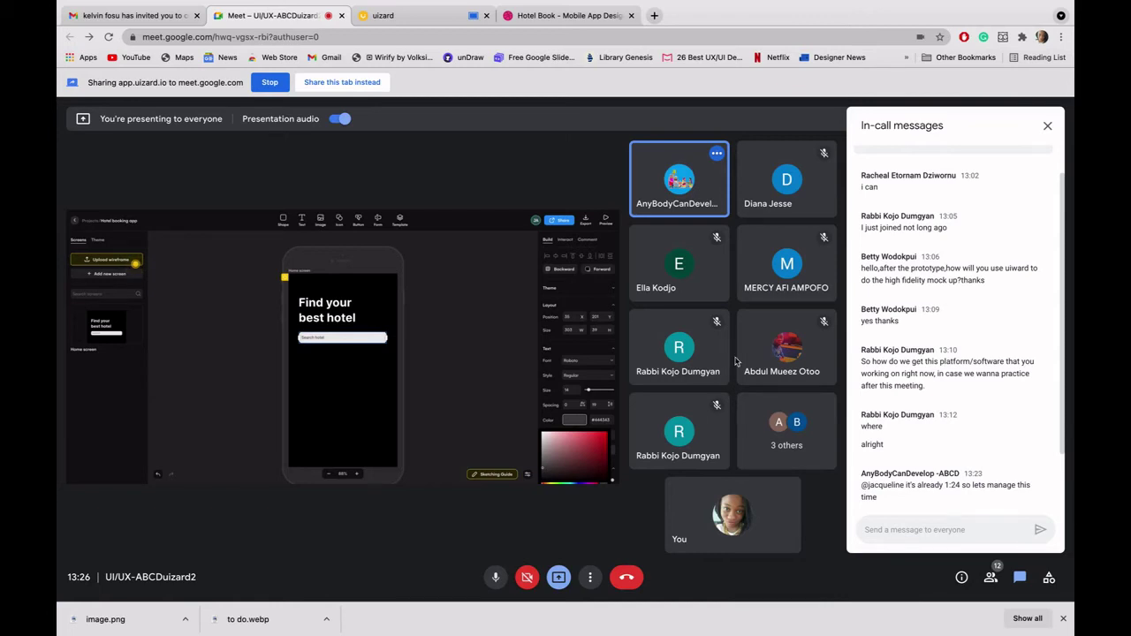
click(418, 18)
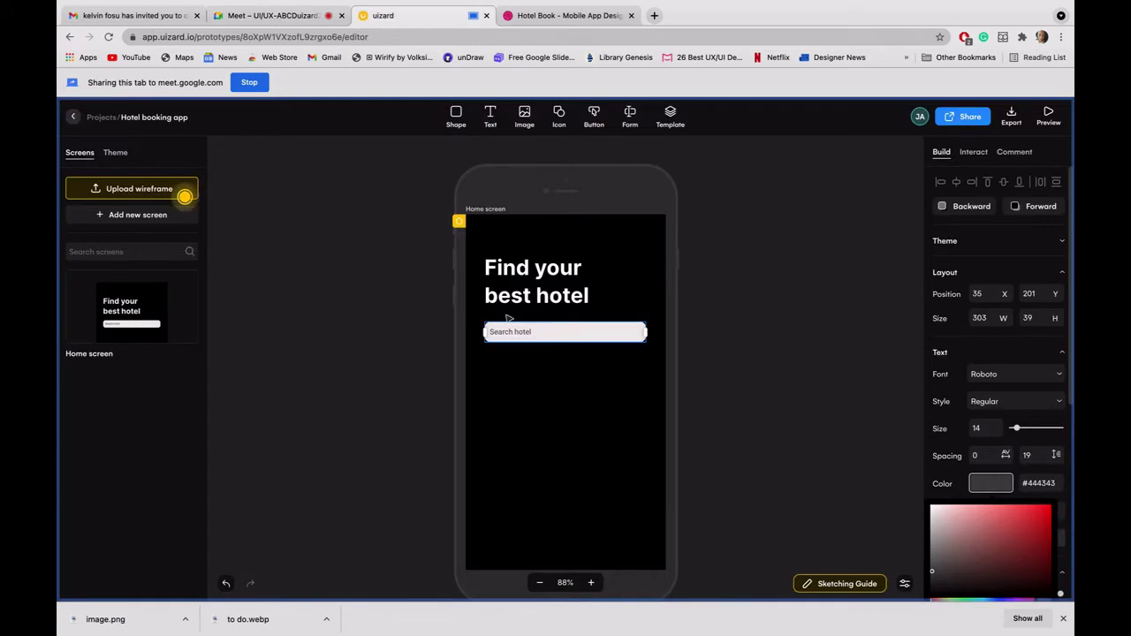
Step: Narrow the "Search hotel" field to a width of about 234, keeping its left edge aligned with the heading
click(699, 335)
click(520, 334)
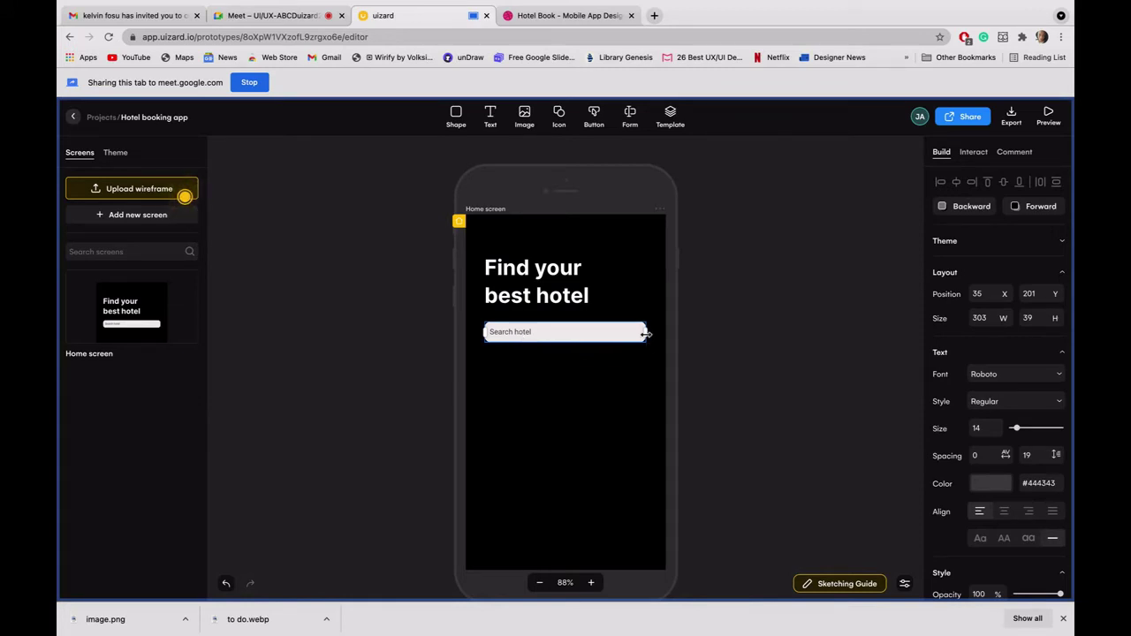
drag(635, 333, 609, 333)
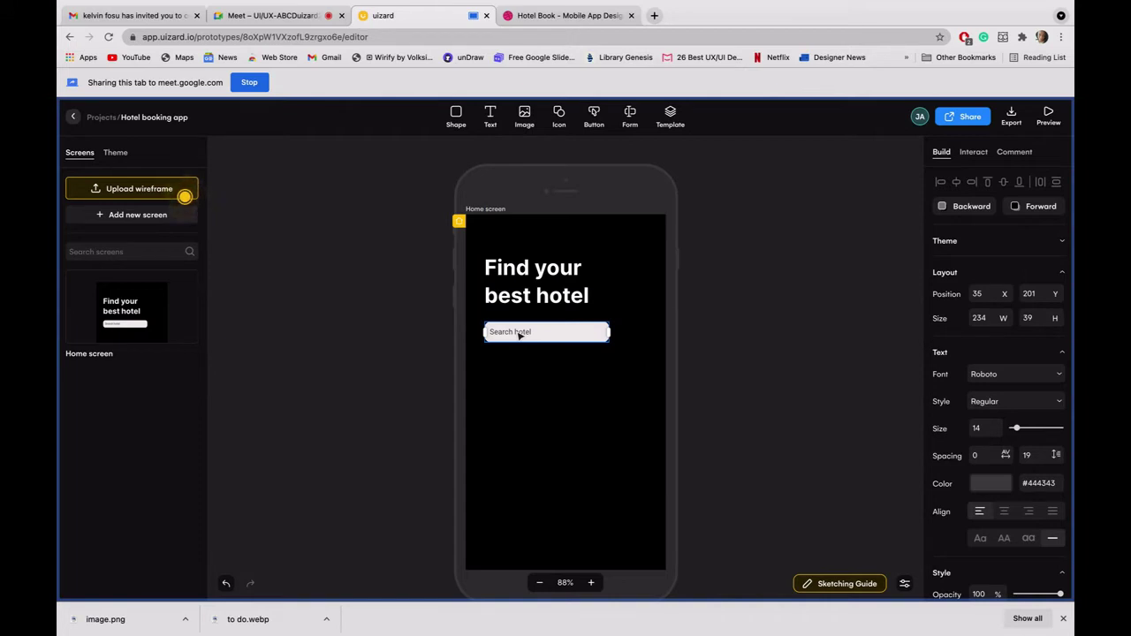
Step: Stop presenting the uizard tab and share the Dribbble "Hotel Book - Mobile App Design" tab in the Google Meet call instead
click(552, 16)
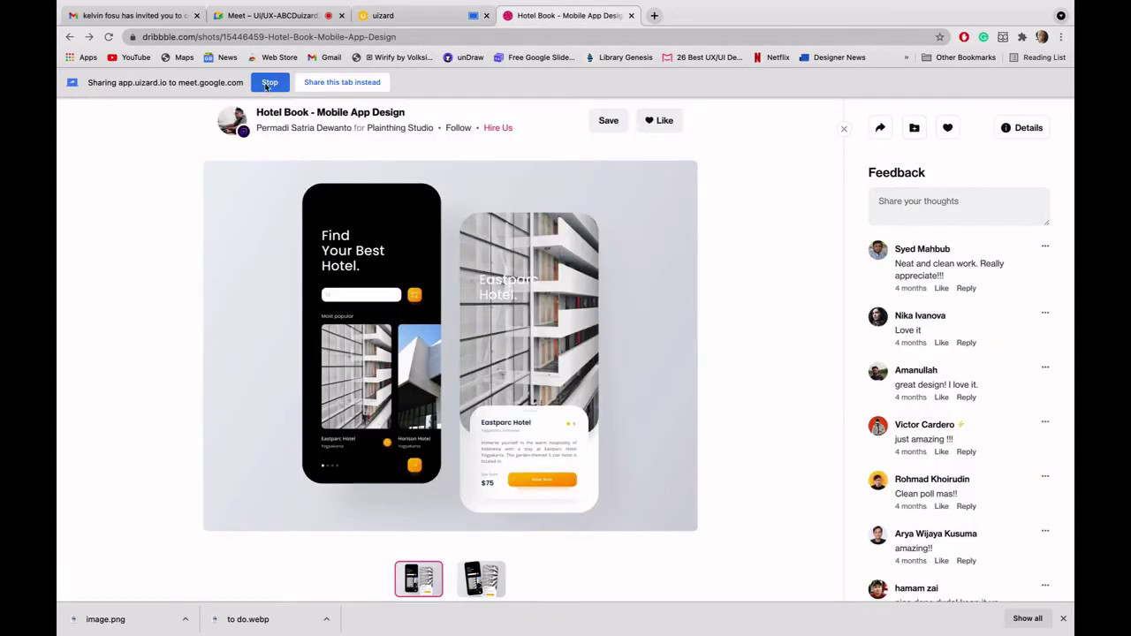
click(269, 81)
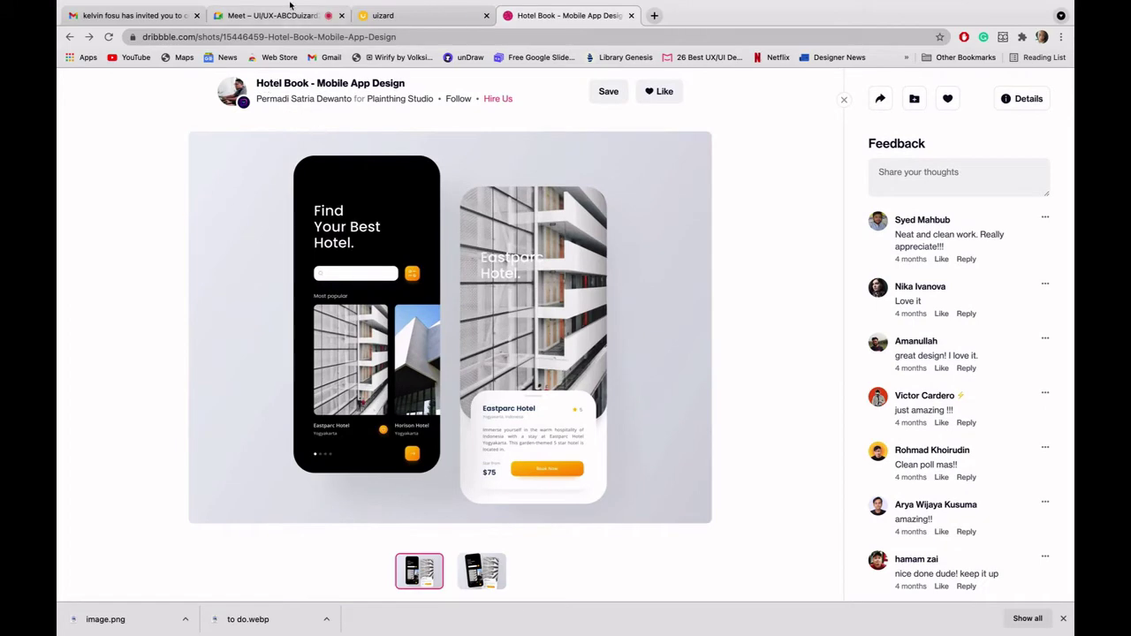
mouse_move(290, 5)
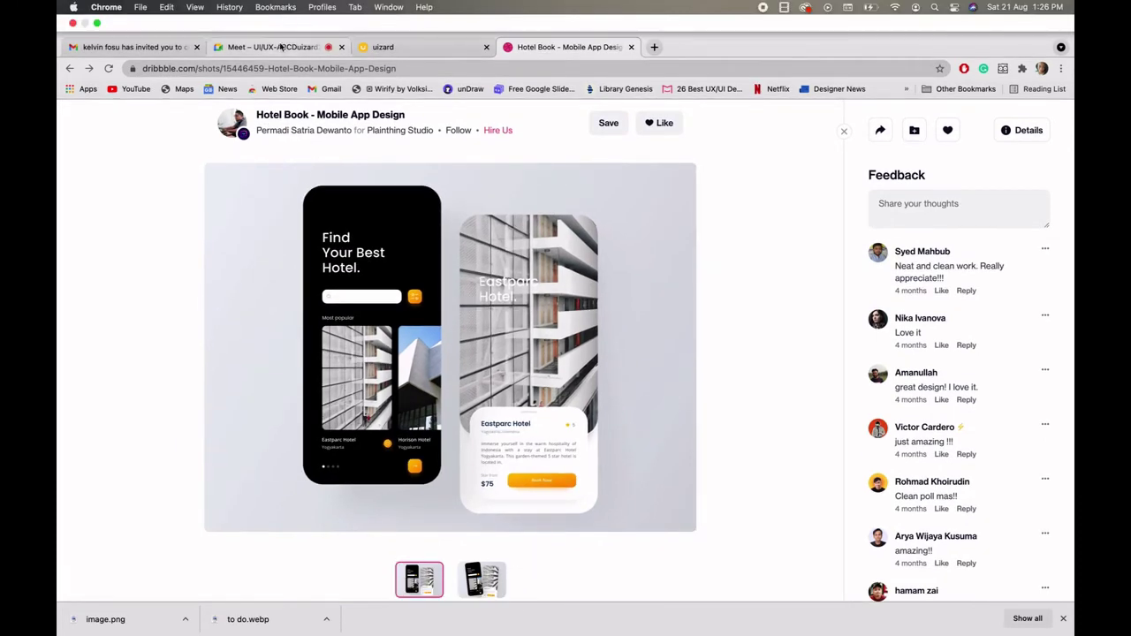
click(281, 47)
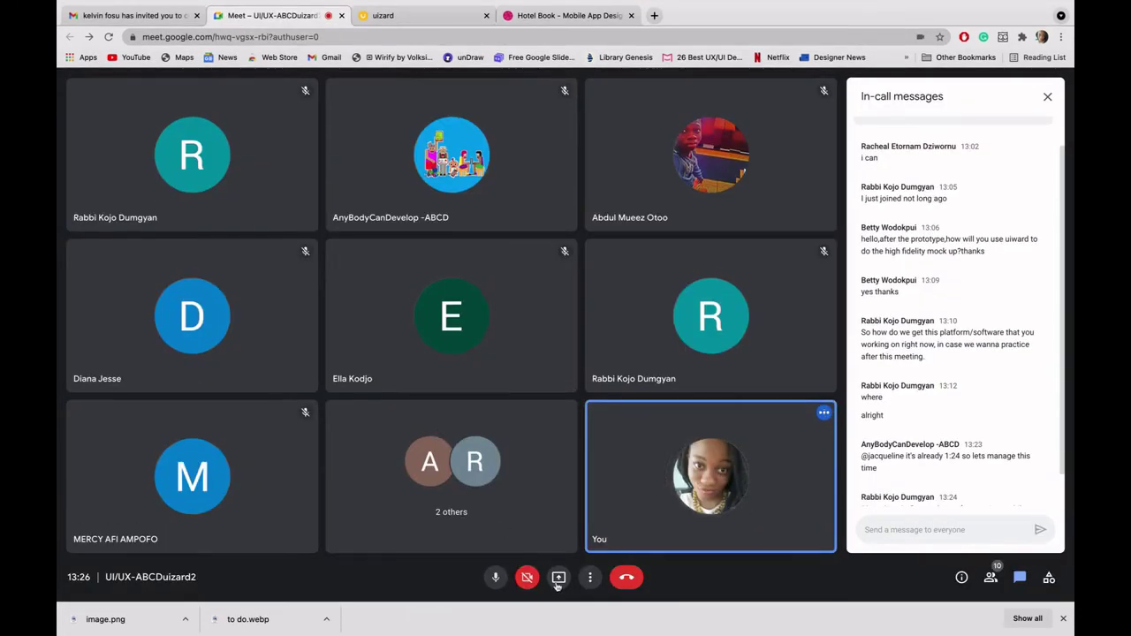
click(558, 579)
click(597, 533)
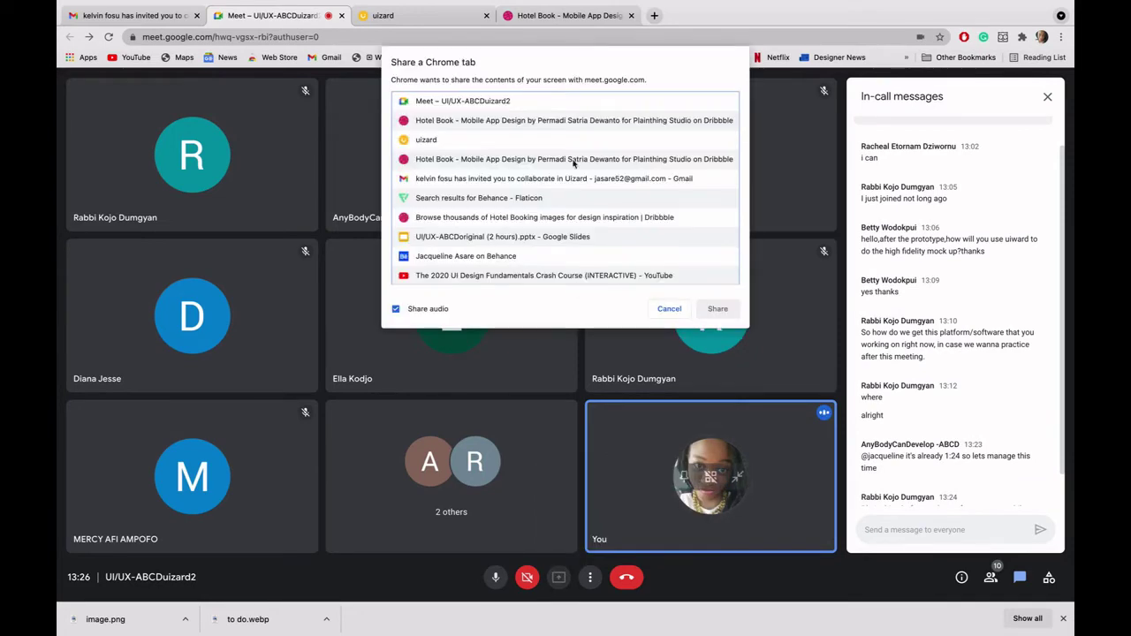
click(533, 121)
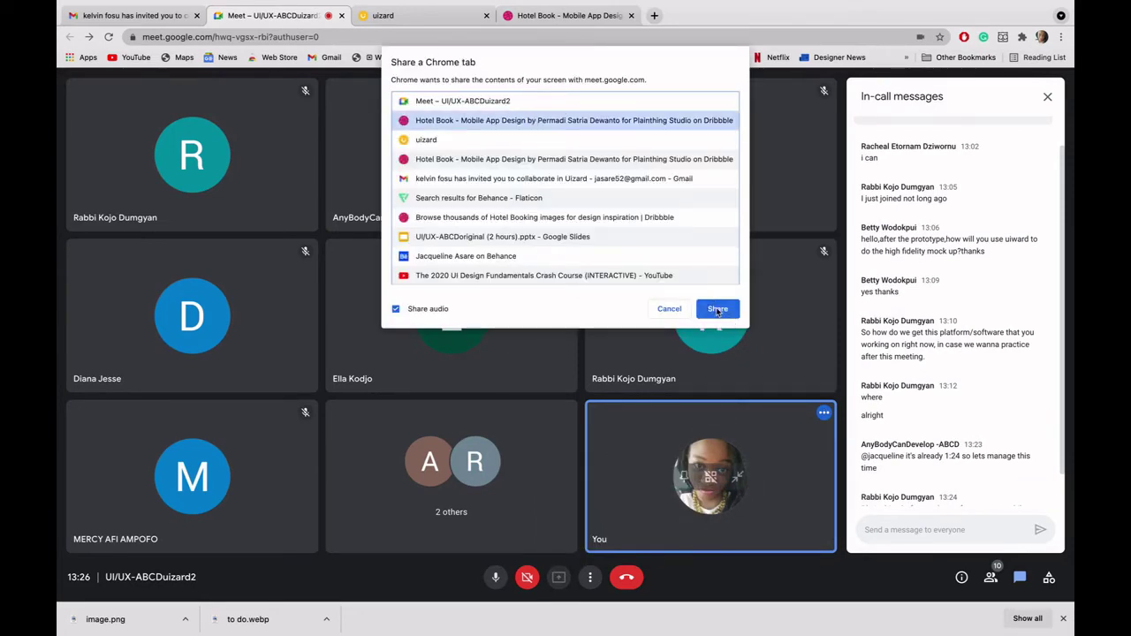
click(717, 309)
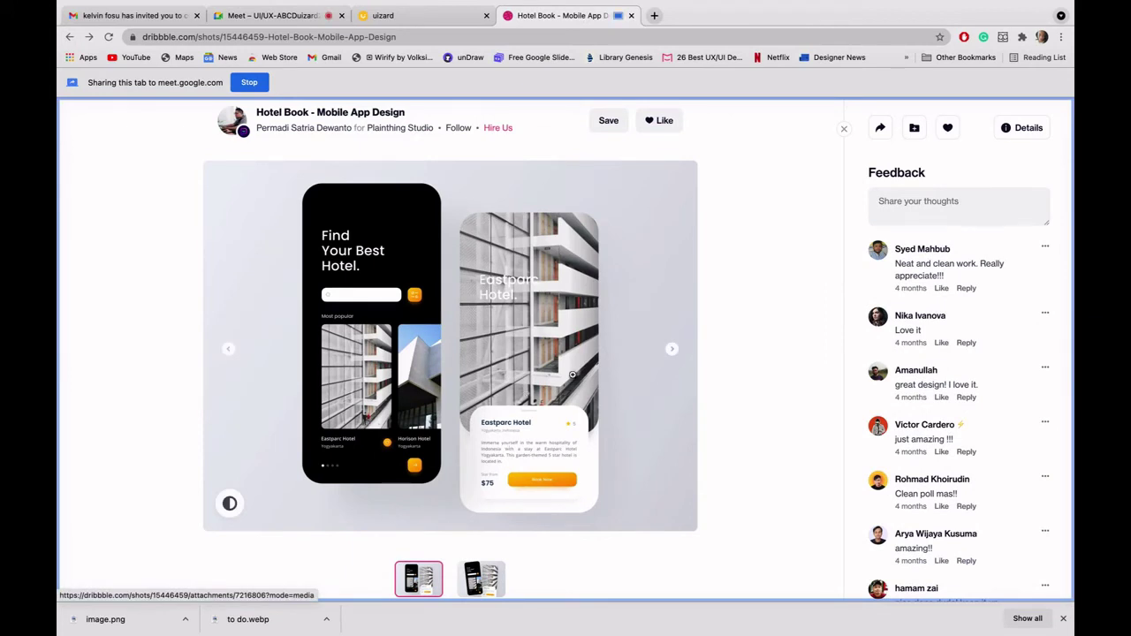
scroll(717, 353, down, 1)
scroll(717, 353, up, 1)
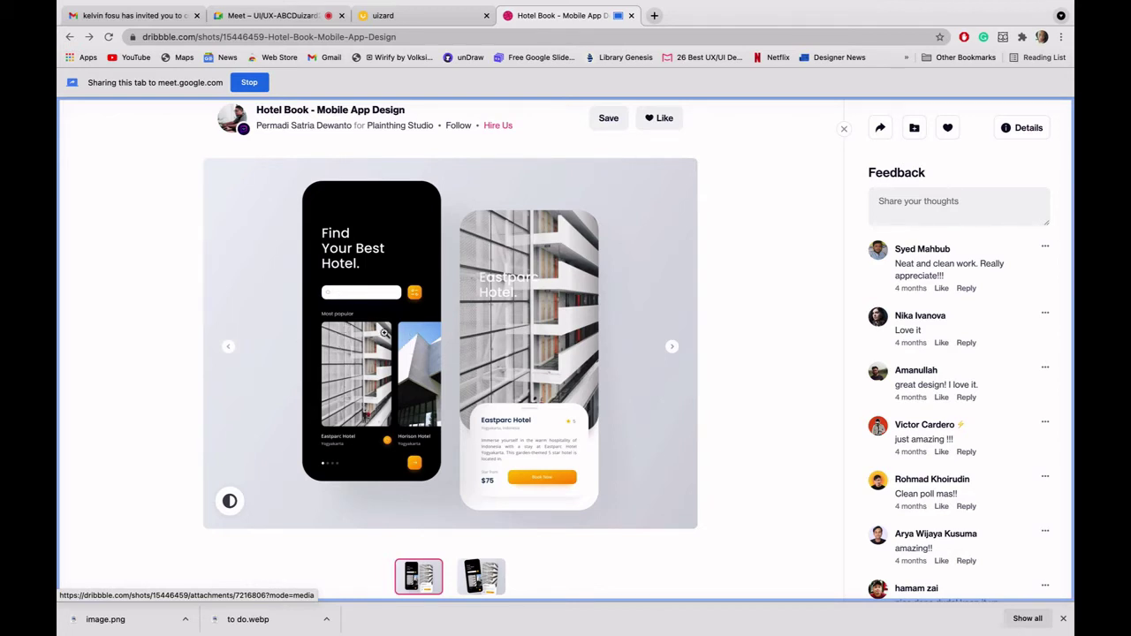
Step: Switch to uizard and insert a white paragraph text below the search field, left-aligned with it, at about X 35, Y 266
click(447, 17)
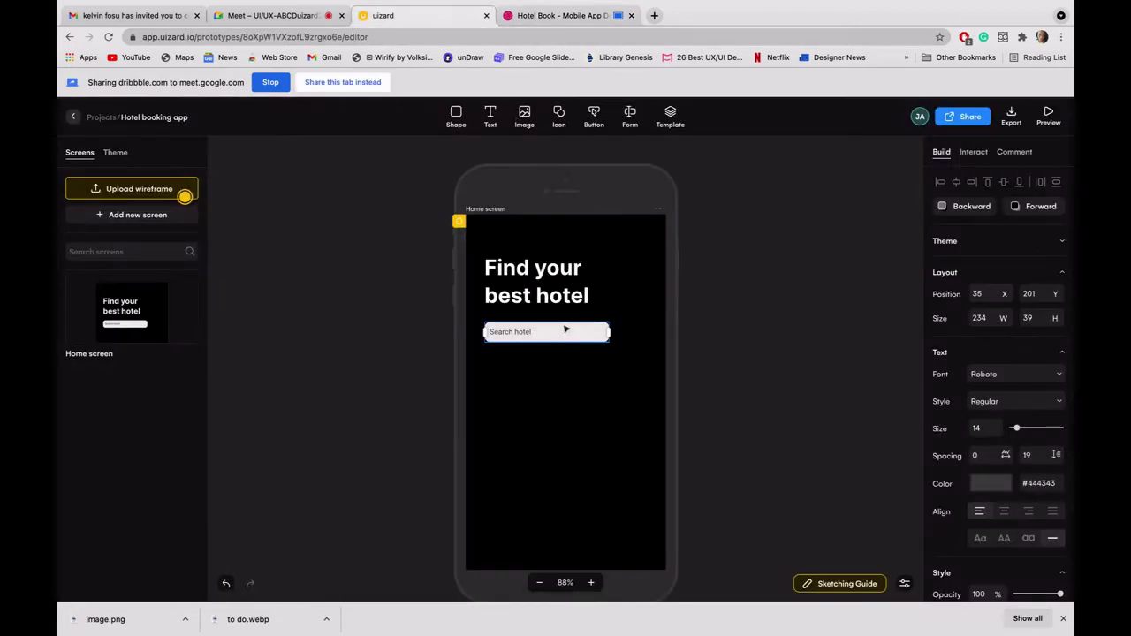
click(545, 398)
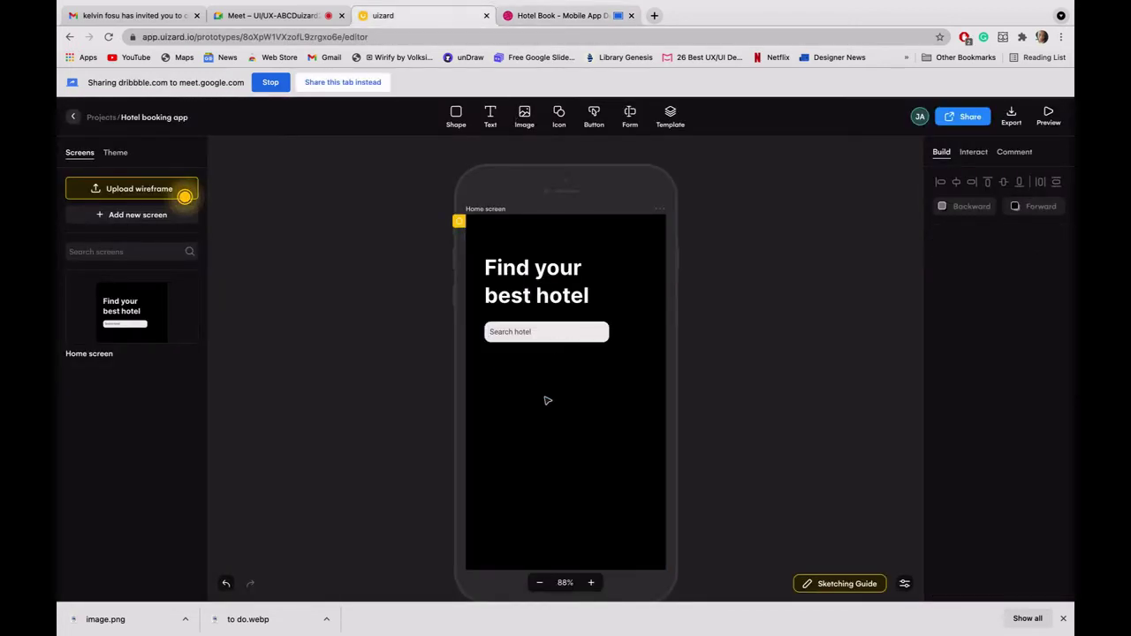
click(491, 117)
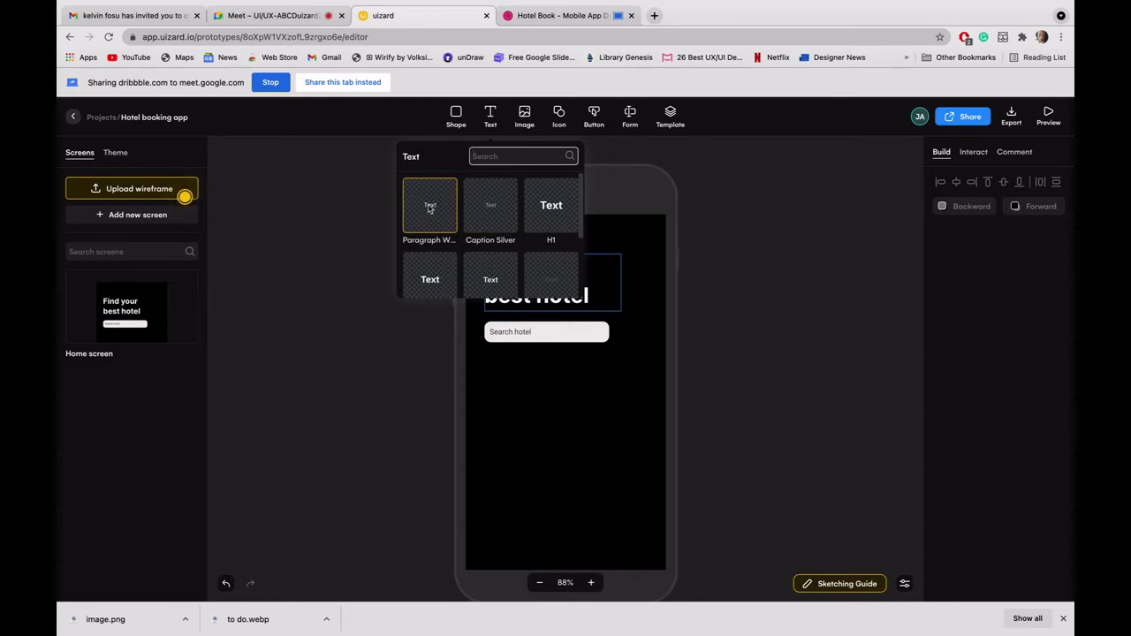
click(429, 206)
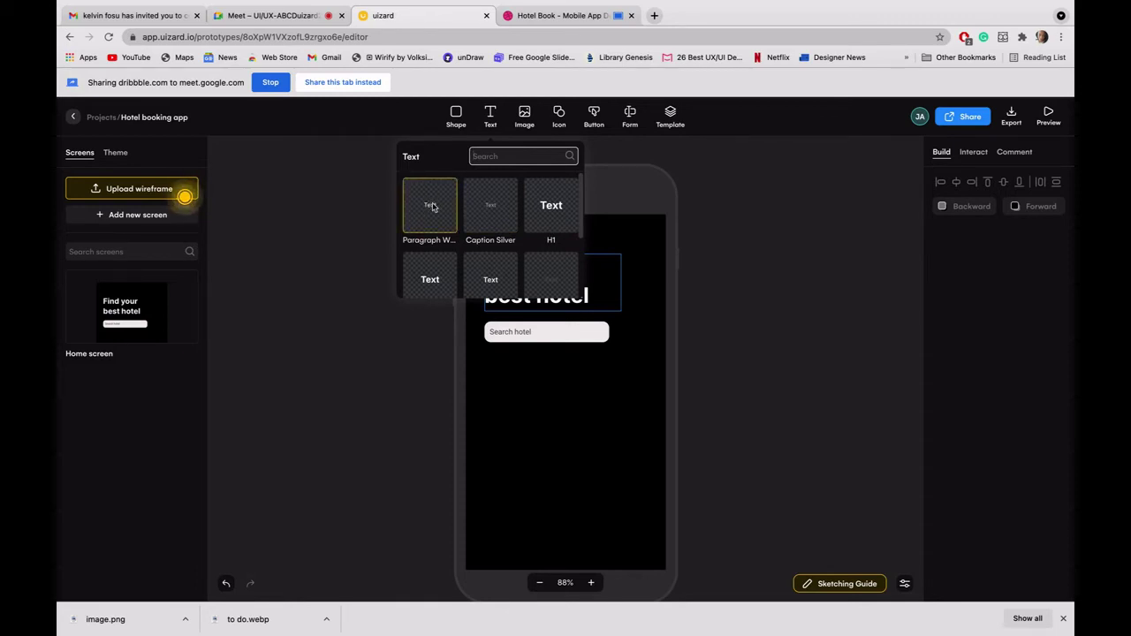
drag(543, 392, 501, 363)
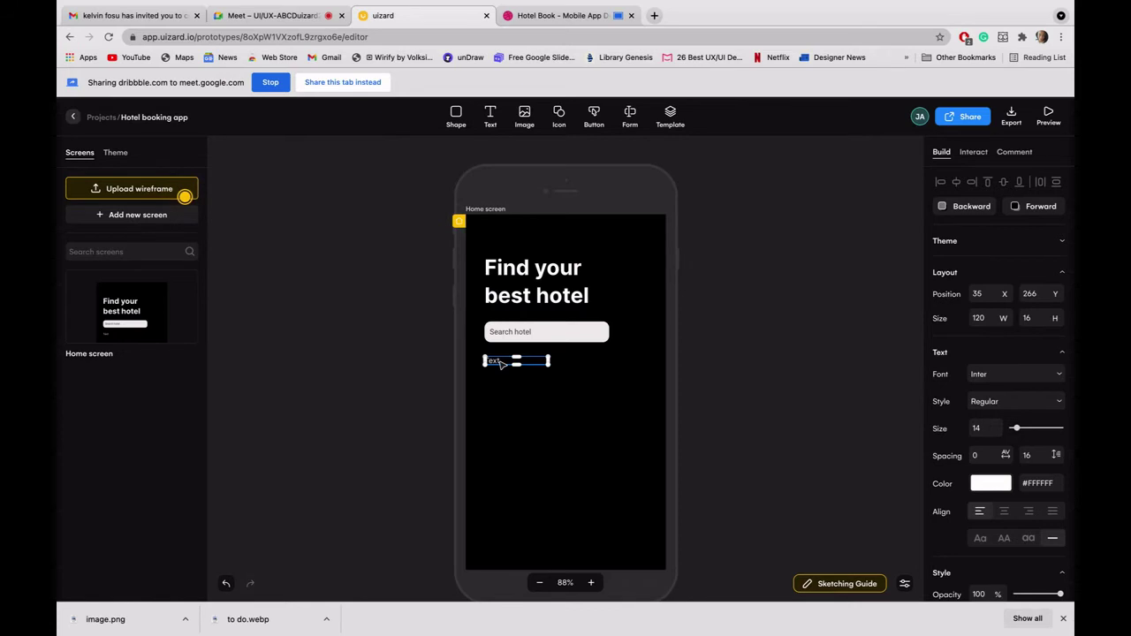
key(Escape)
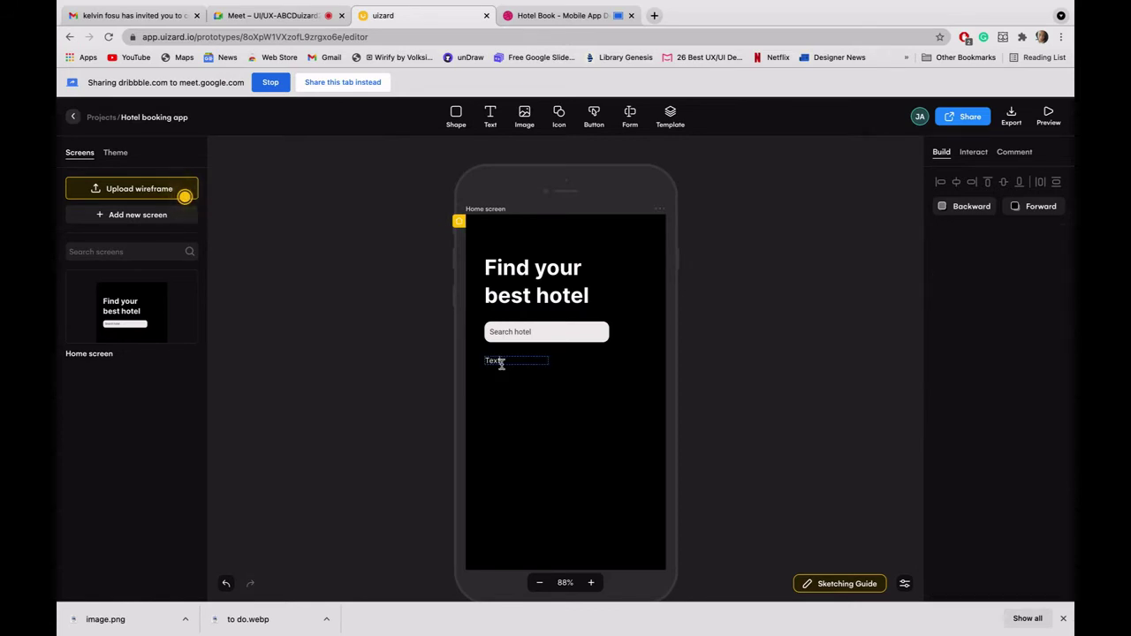
Step: Replace the placeholder wording of the text below the search field with "Most popular"
double_click(501, 364)
text(Mos)
text(t popular)
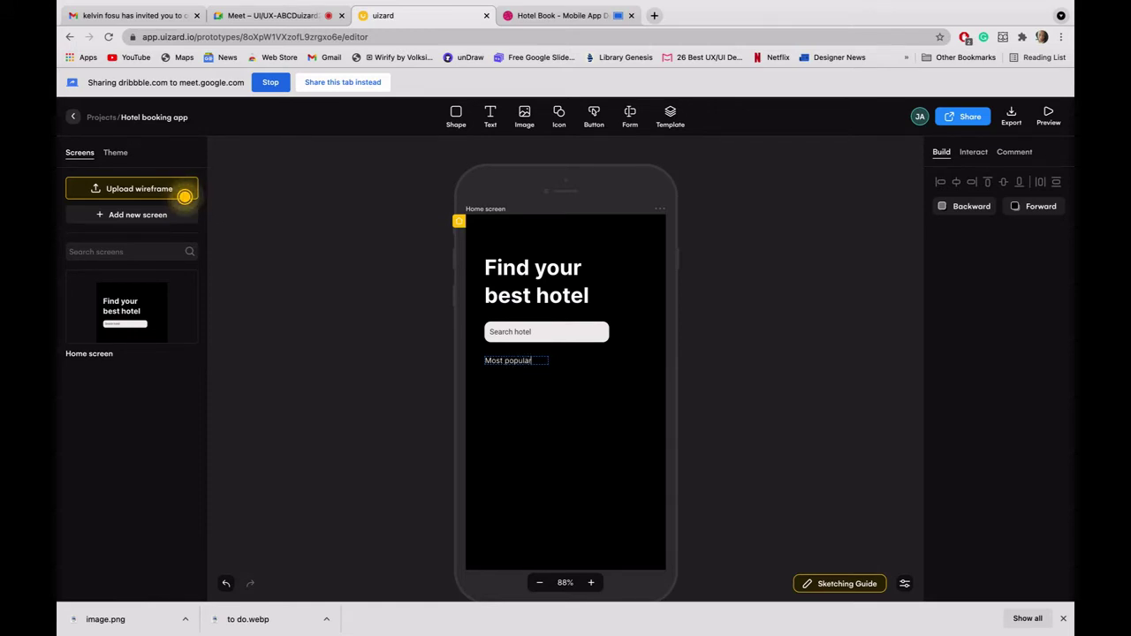
Step: Move the "Most popular" text down to Y 286, keeping its X position at 35
click(609, 472)
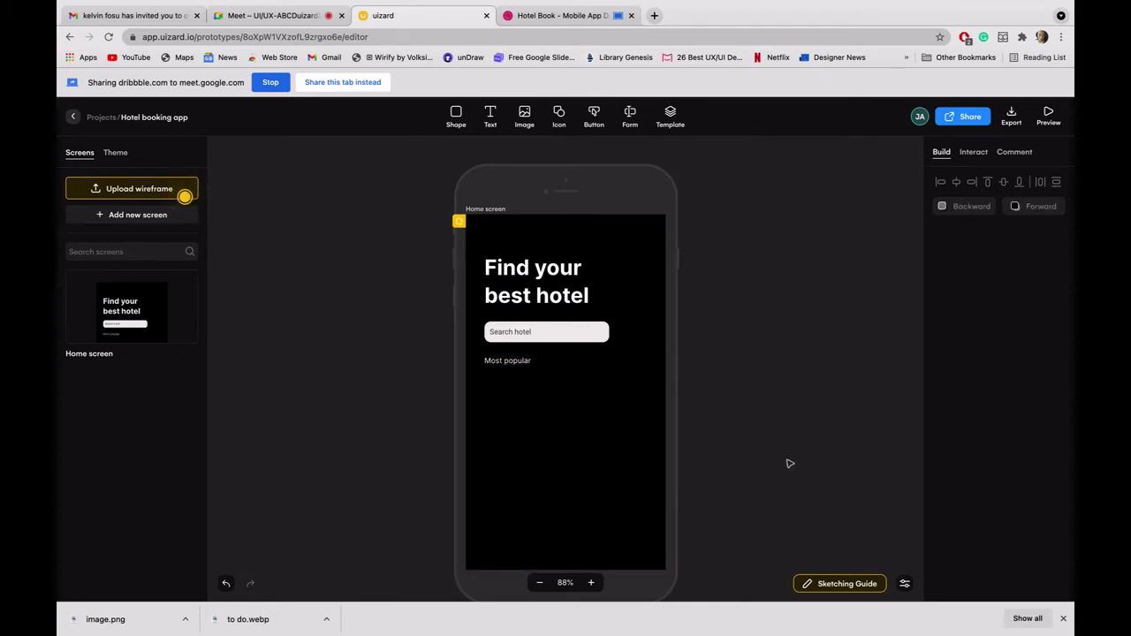
click(493, 364)
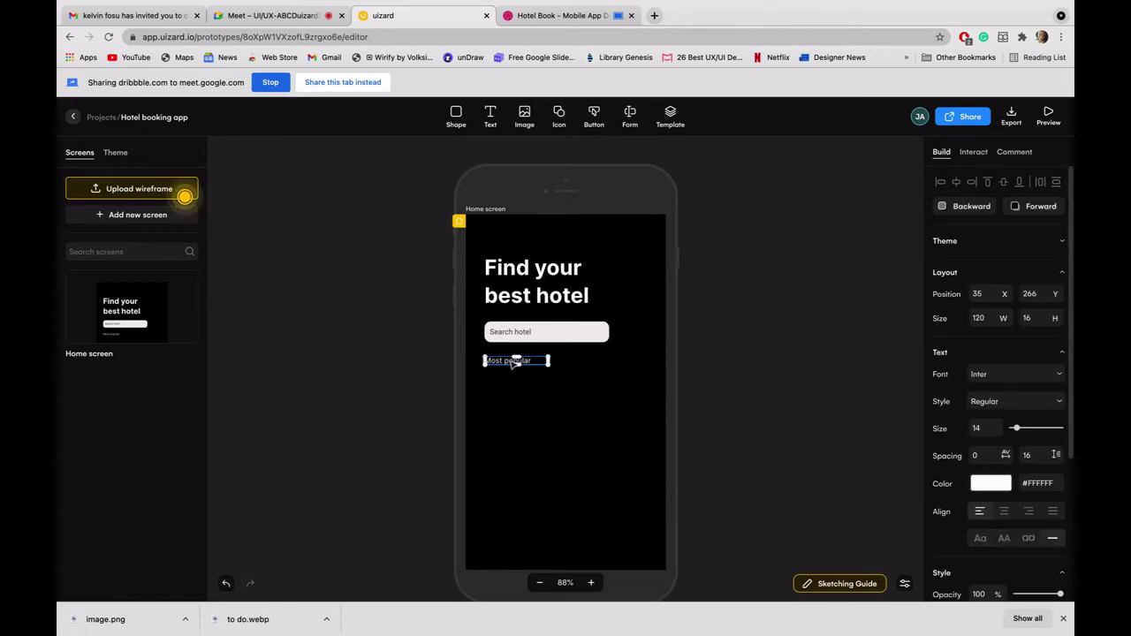
key(super+equal)
scroll(530, 376, down, 2)
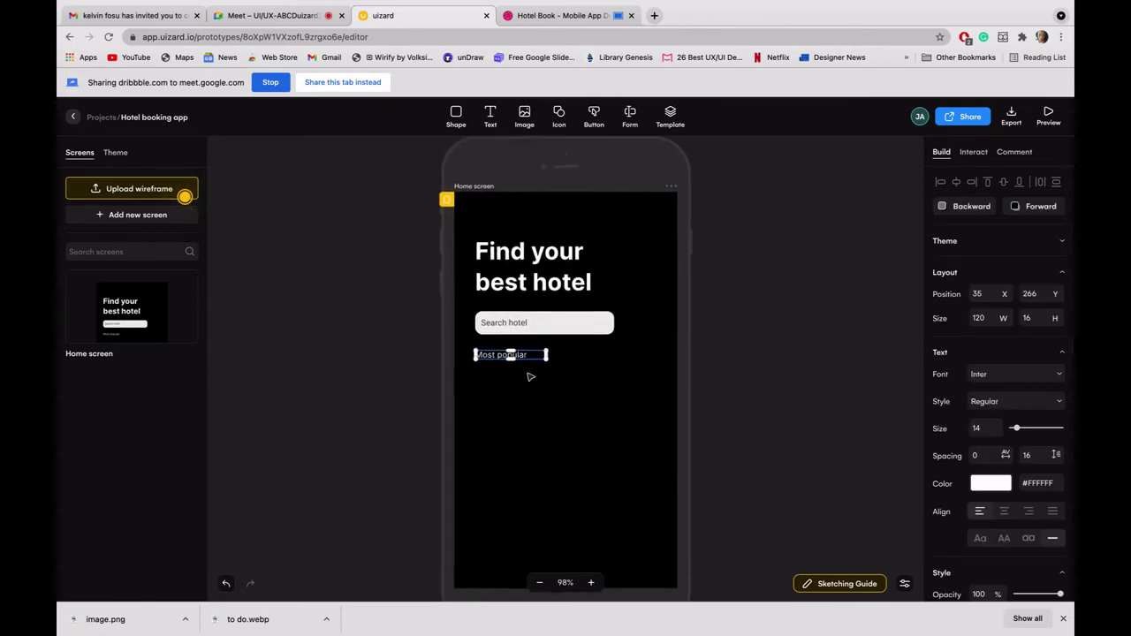
key(Down)
key(Down)
key(Down)
key(Down)
key(Down)
key(Down)
key(Down)
key(Down)
key(Down)
key(Down)
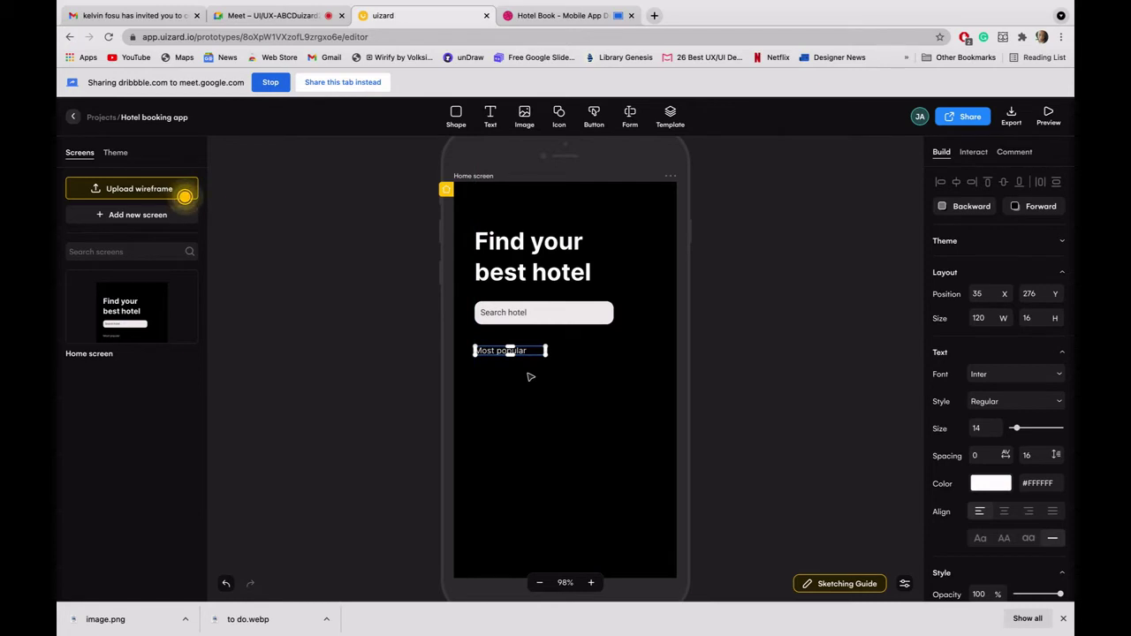
key(shift+Down)
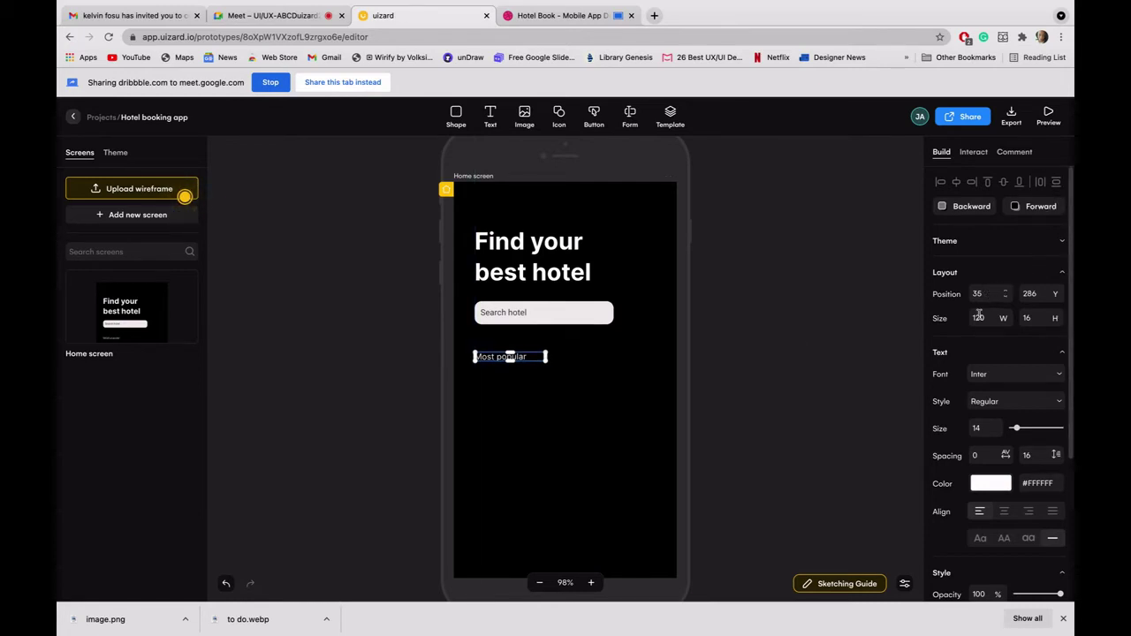
Step: Set the "Most popular" text size to 15 and move it up to Y 276 with a box height of 24
click(979, 429)
key(Up)
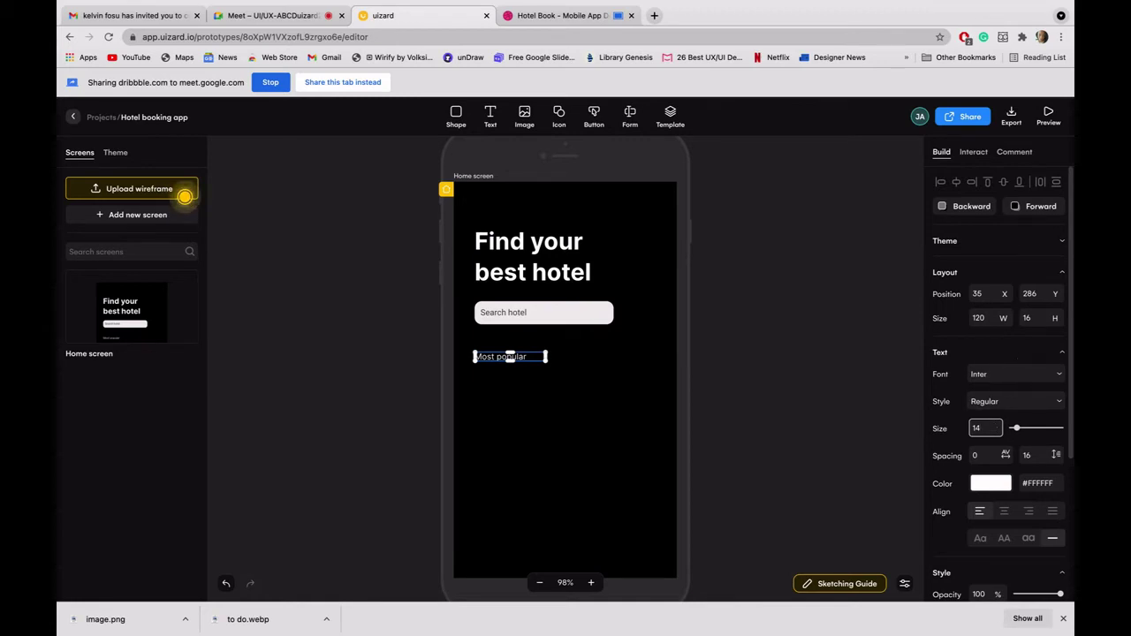
click(788, 381)
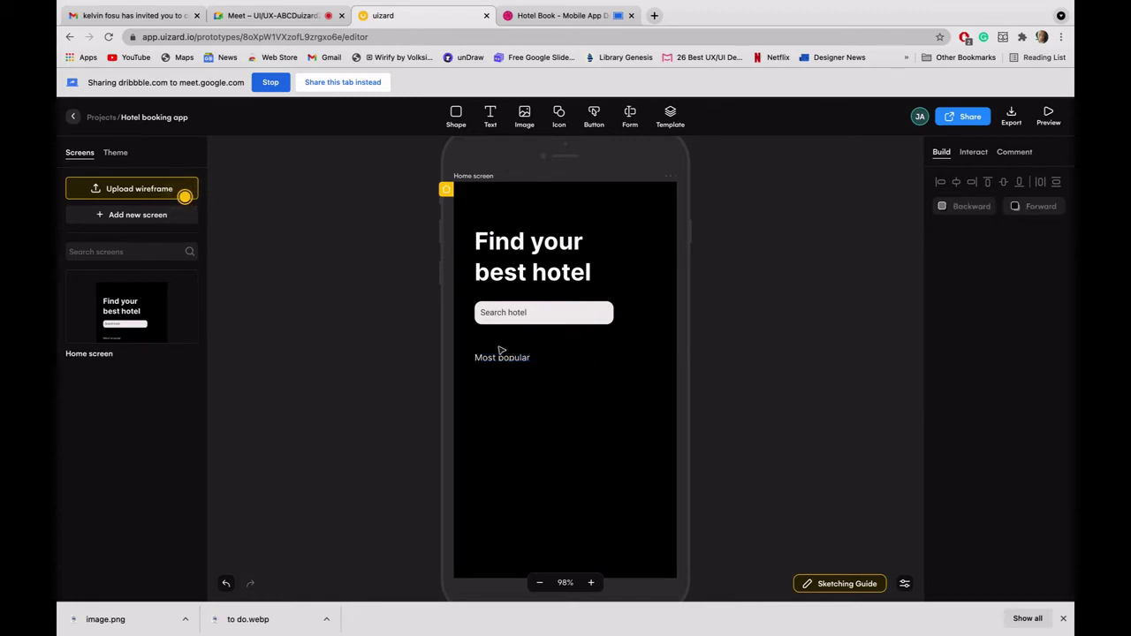
click(512, 359)
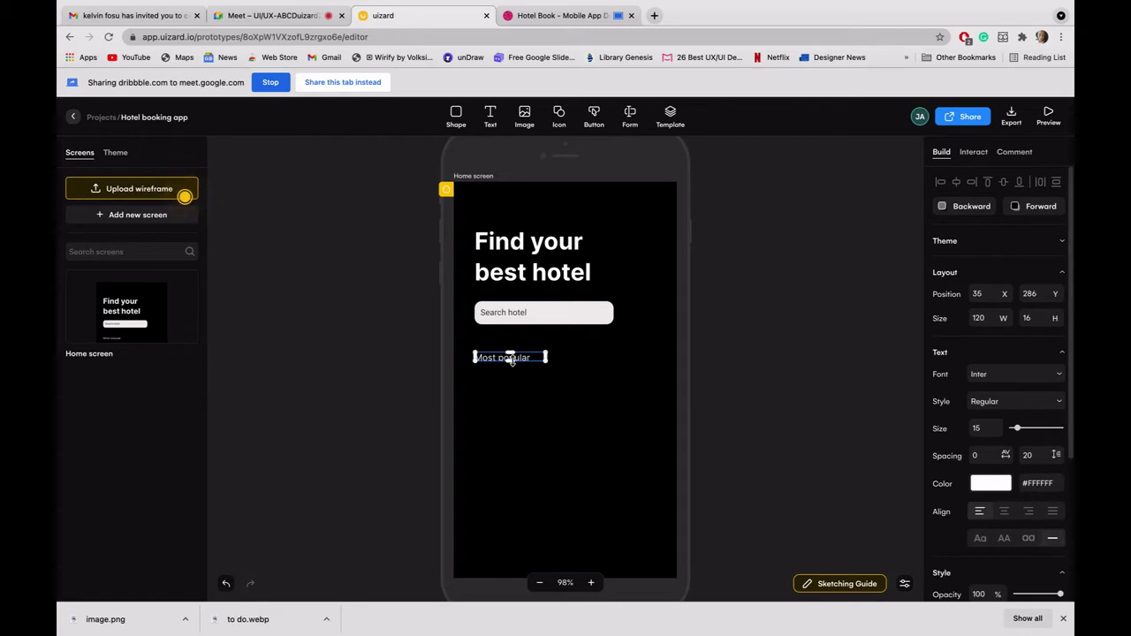
click(609, 378)
drag(520, 363, 520, 358)
click(767, 408)
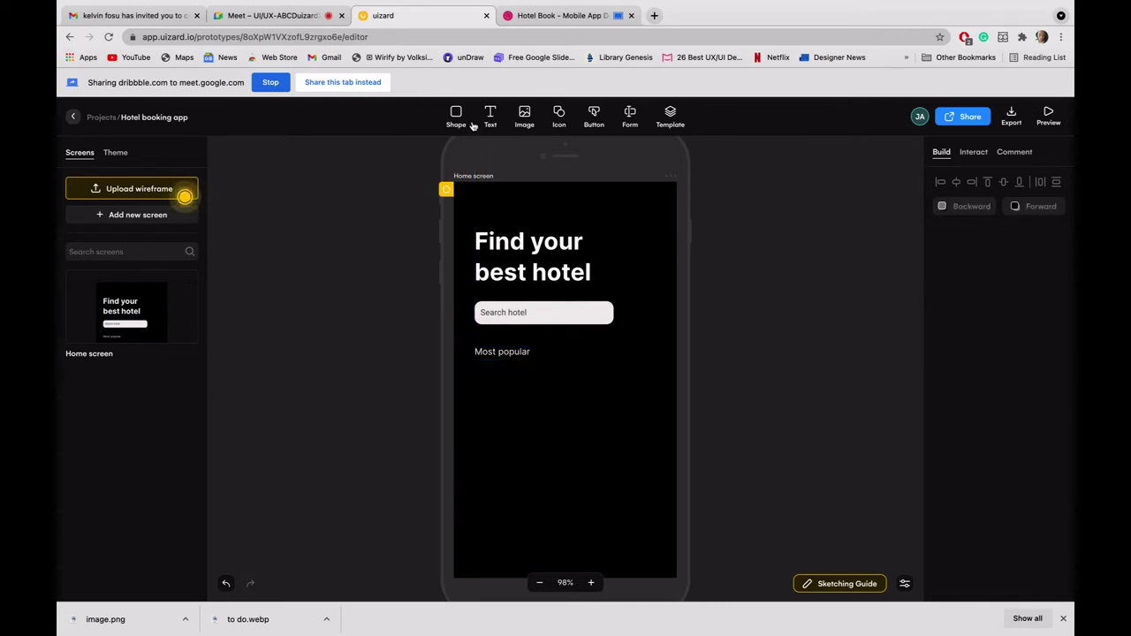
Step: Share the uizard tab in the Google Meet call instead of the Dribbble tab
click(316, 83)
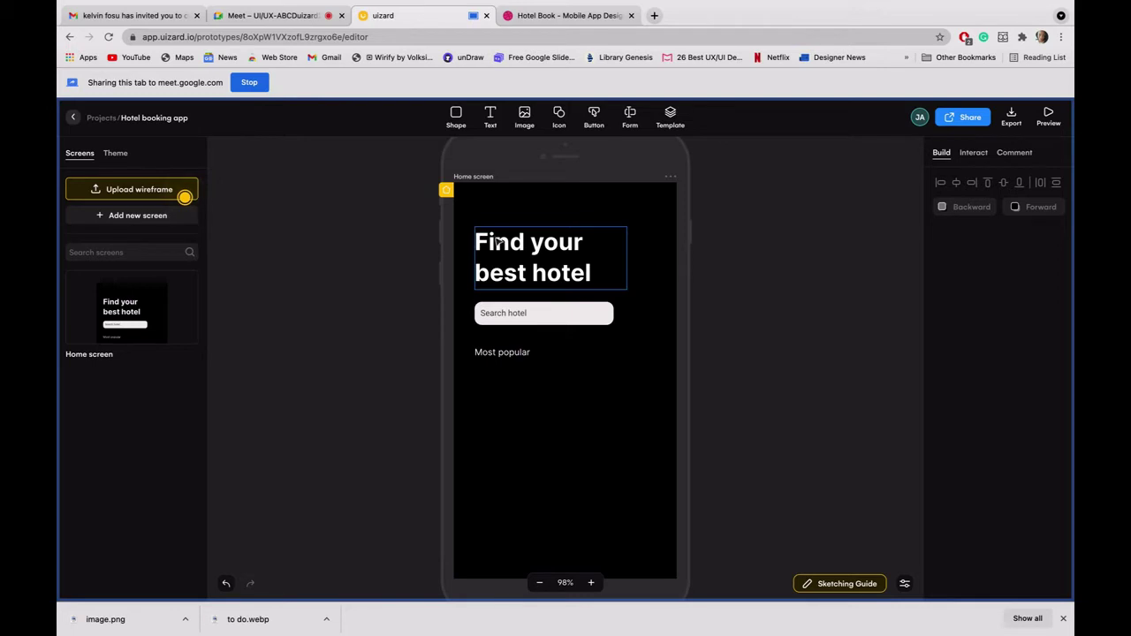
click(506, 354)
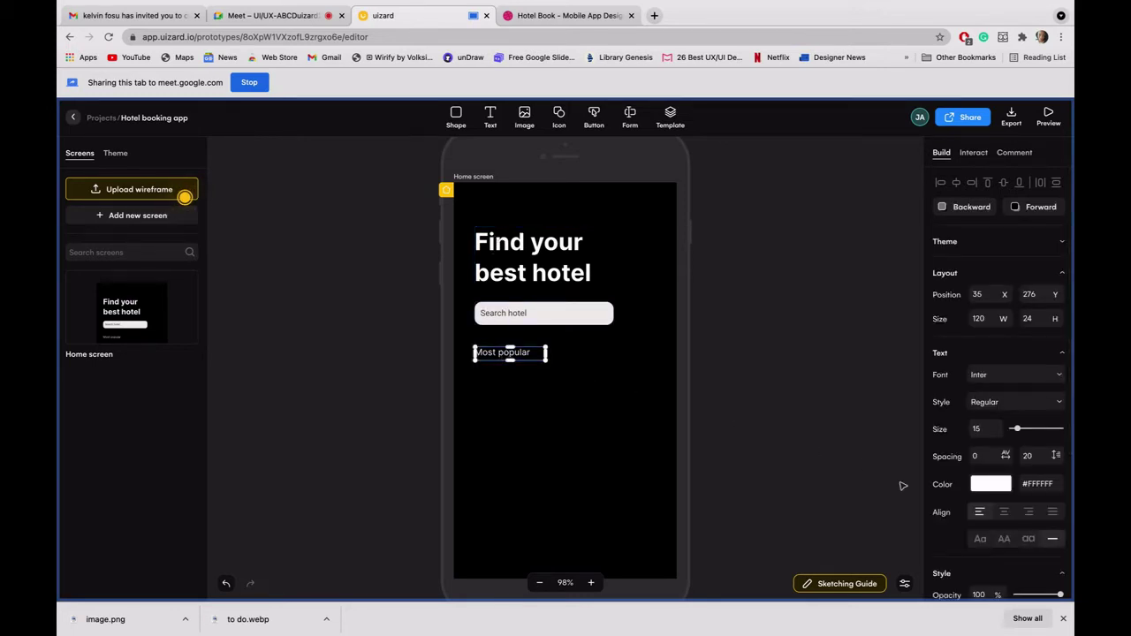
click(1004, 485)
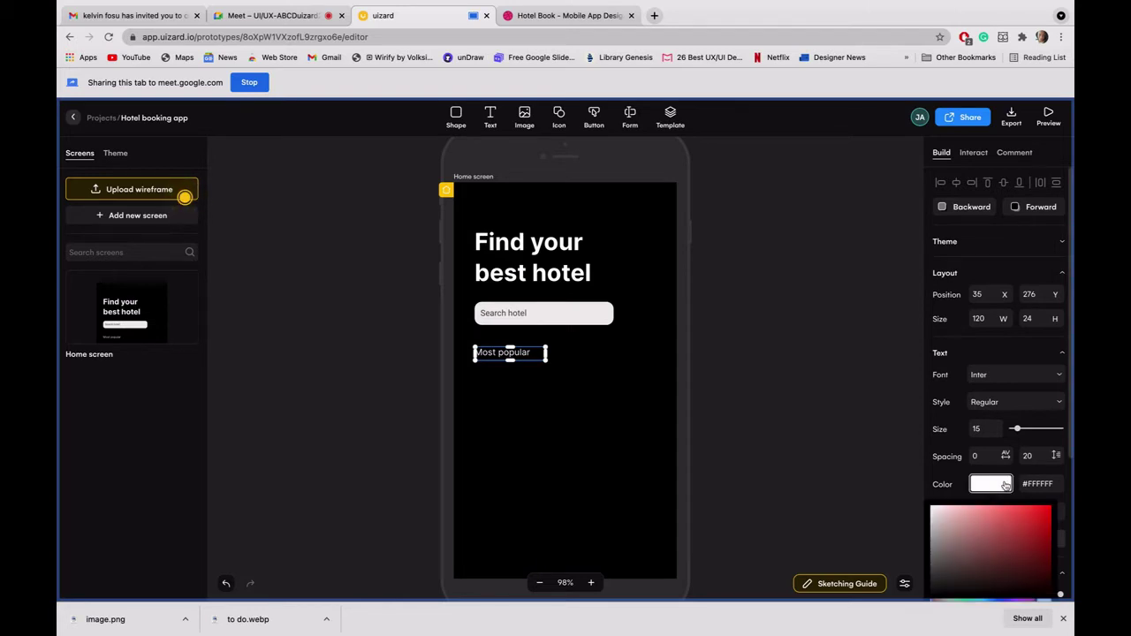
click(850, 423)
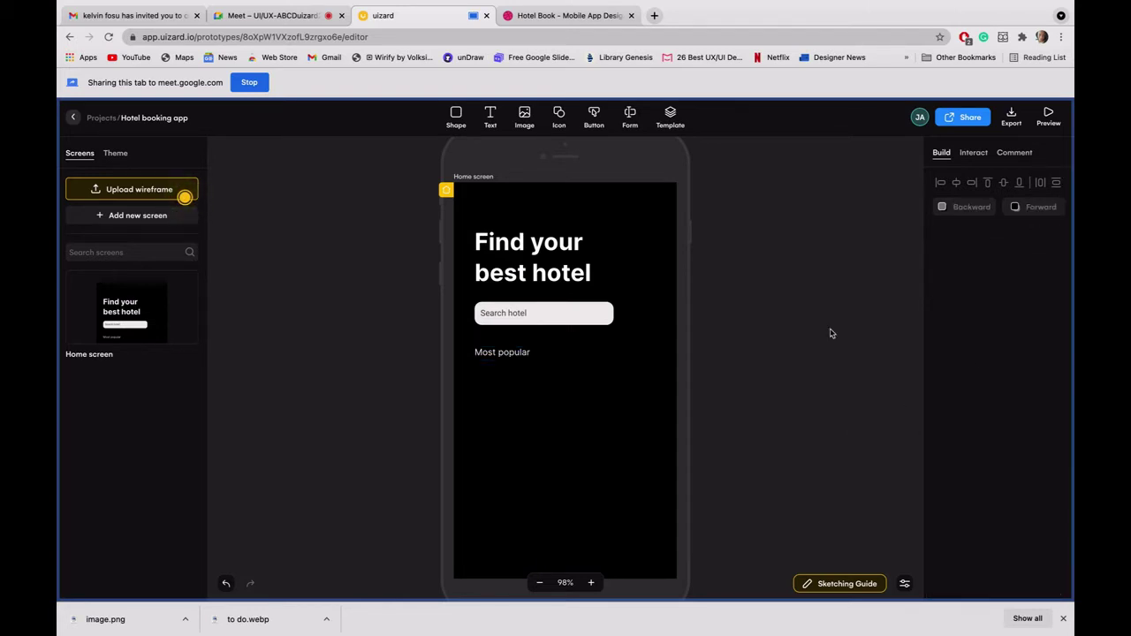
Step: Dim the white "Most popular" text by setting its colour's alpha value to 70
click(512, 350)
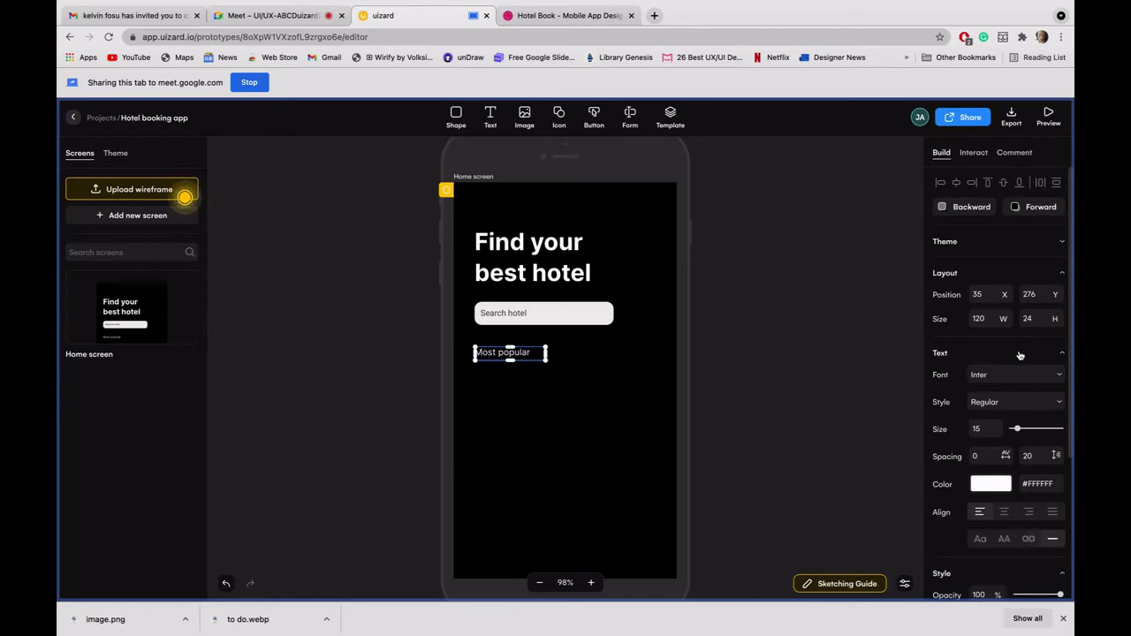
scroll(1019, 355, down, 2)
scroll(1019, 355, down, 1)
click(992, 383)
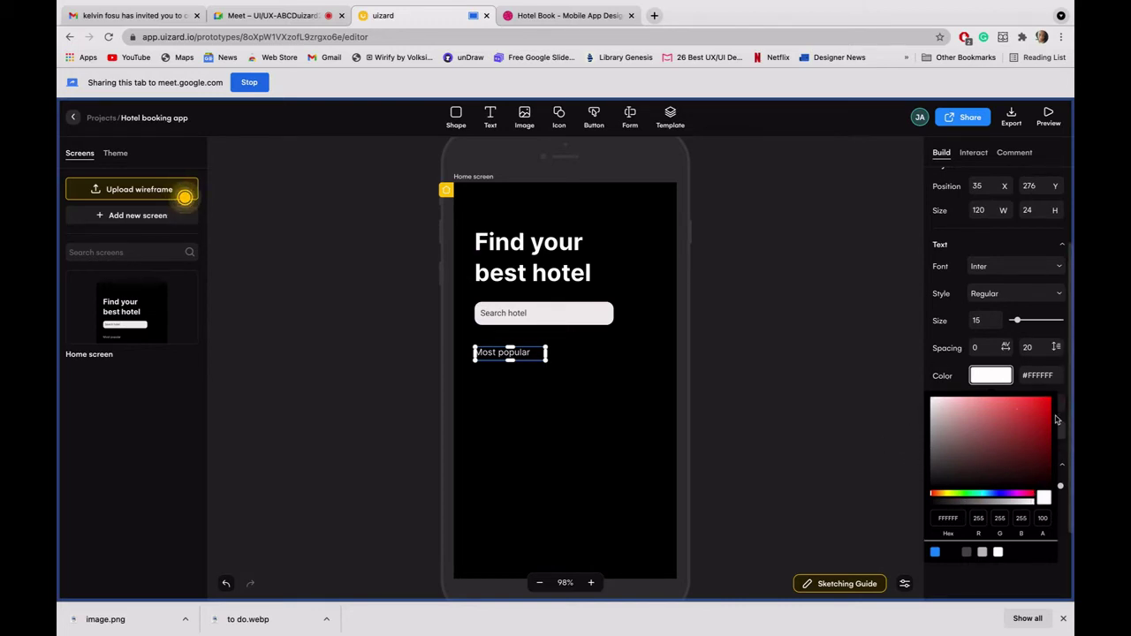
click(1034, 504)
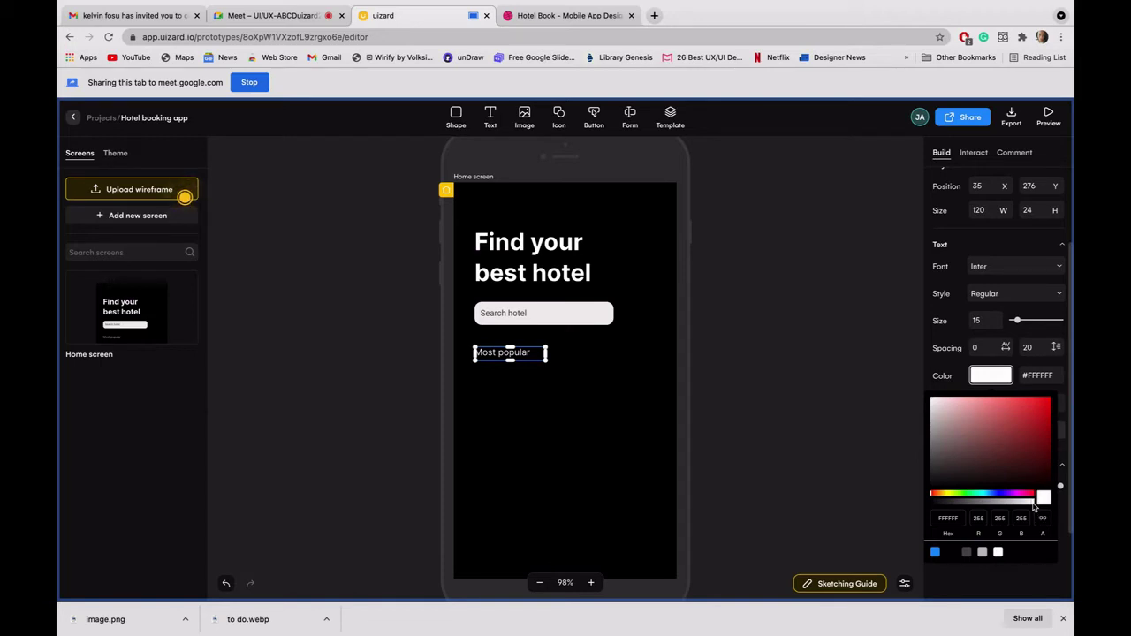
drag(1030, 507, 1010, 507)
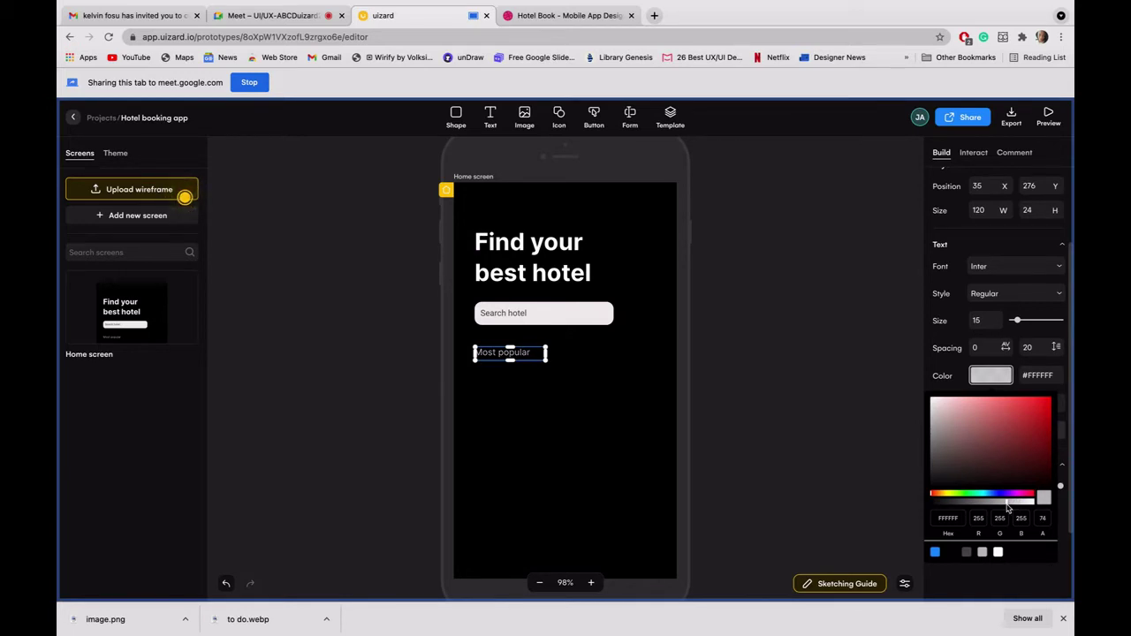
click(1043, 520)
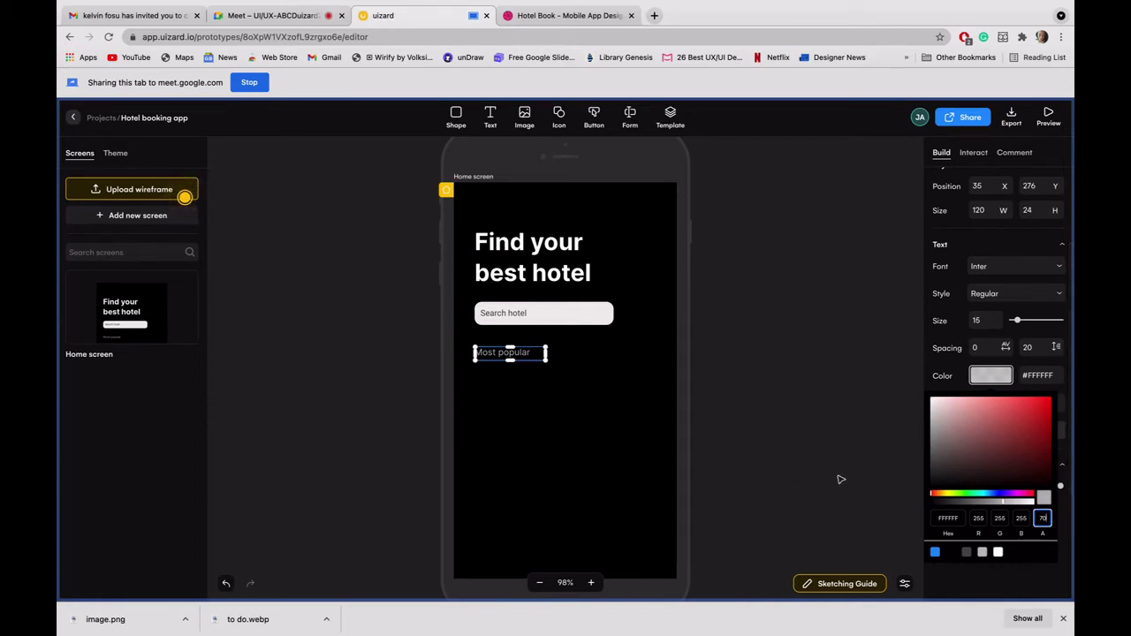
click(834, 429)
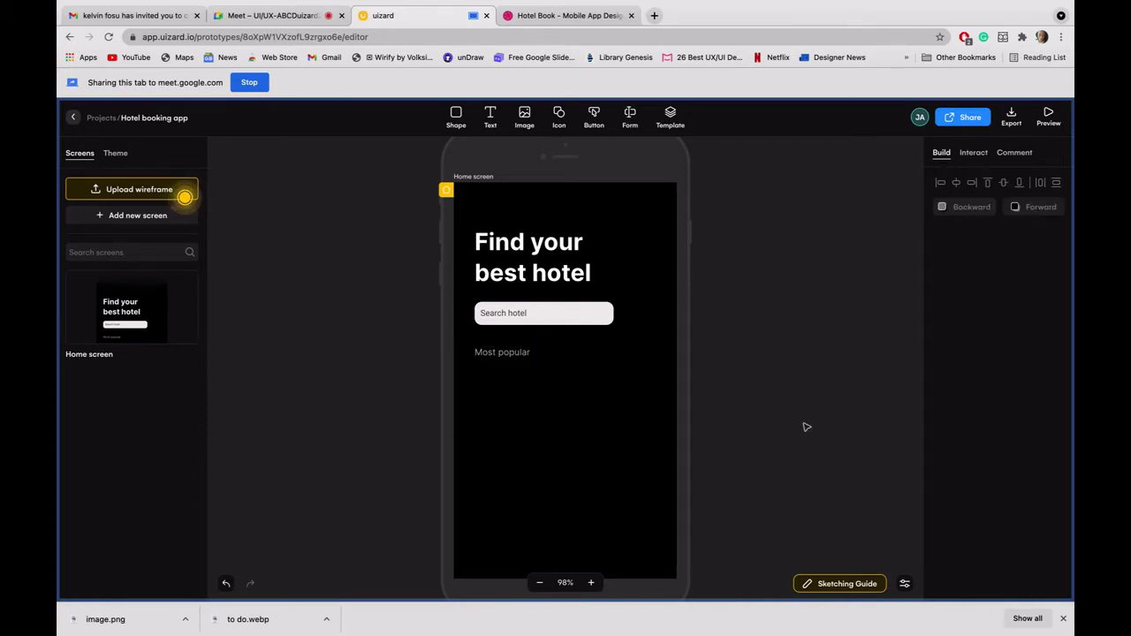
click(504, 355)
click(782, 406)
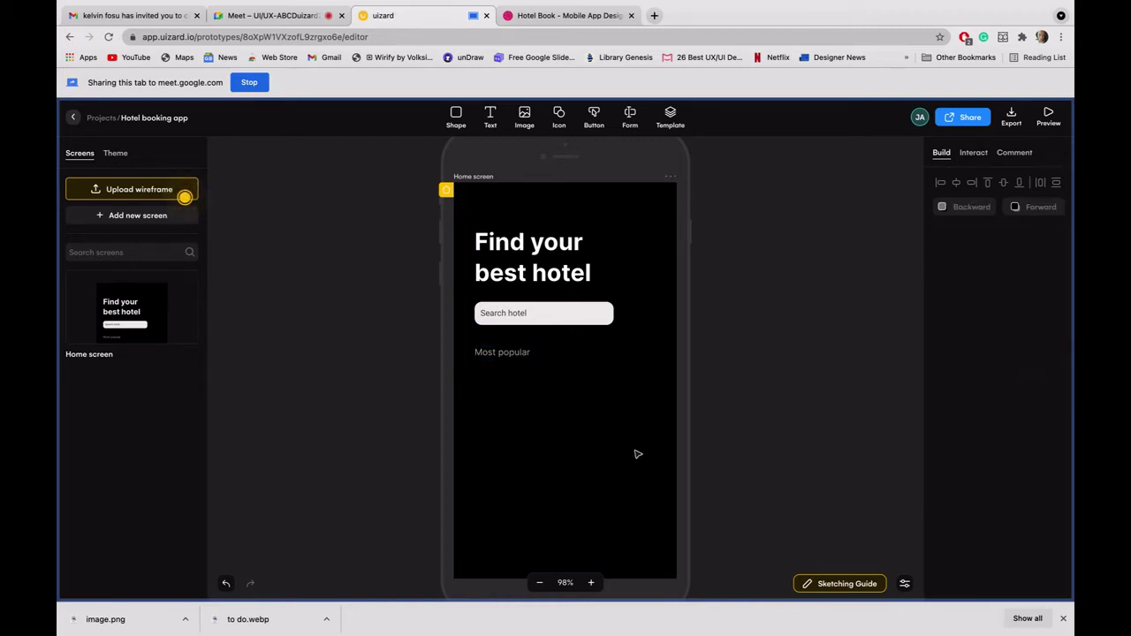
Step: Share the Dribbble hotel design tab in the call to review its "Most popular" photos, and return to sharing the uizard tab
click(557, 18)
click(339, 86)
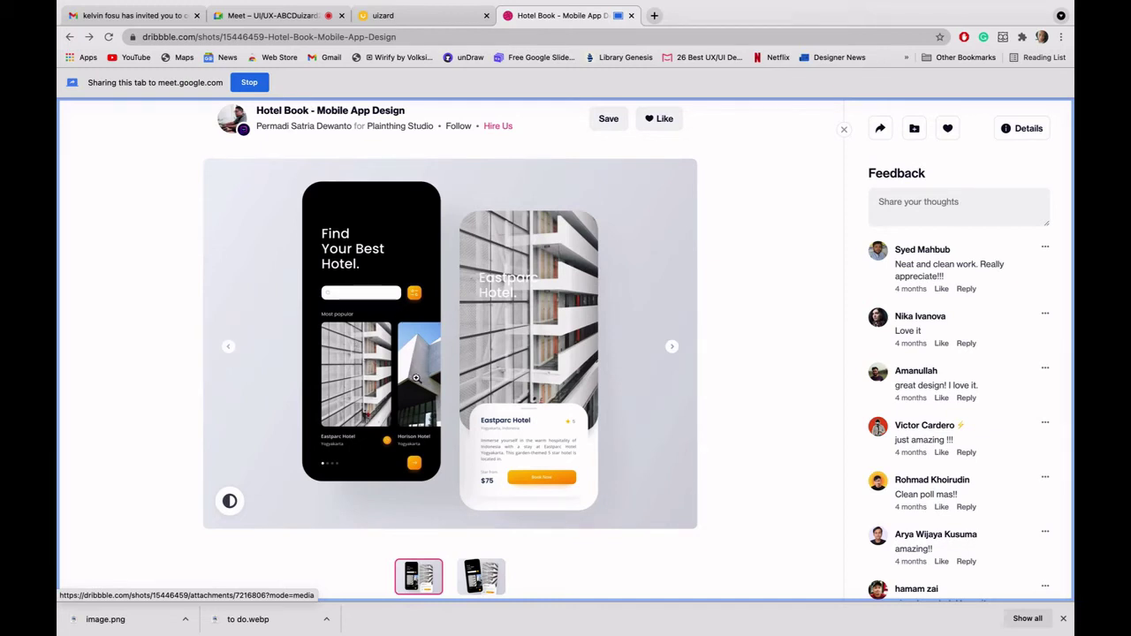
click(396, 15)
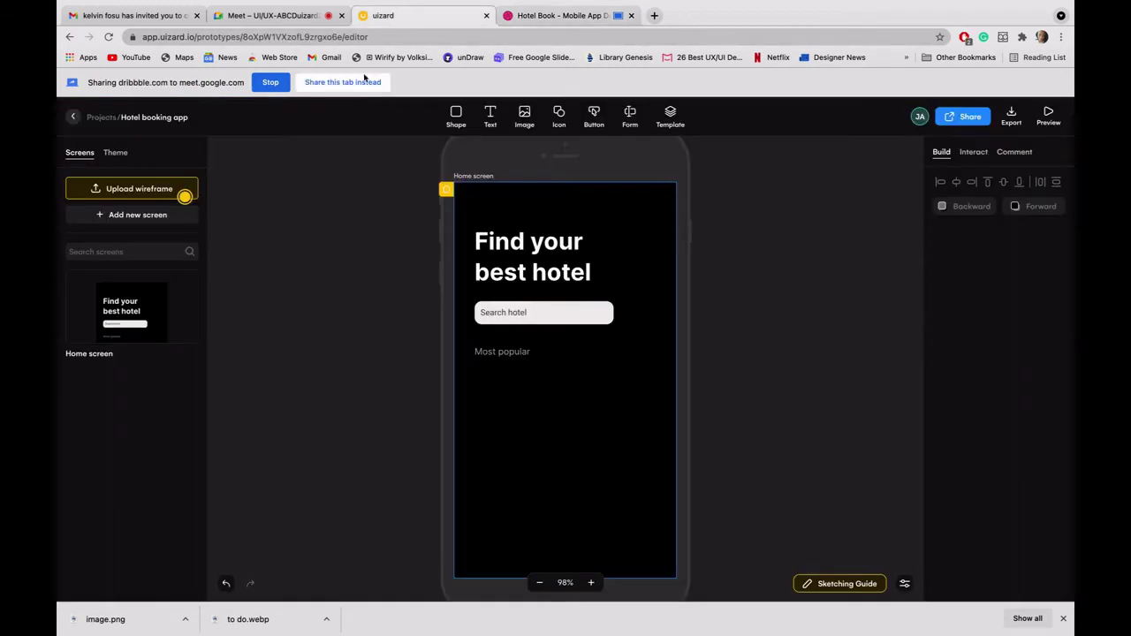
click(343, 82)
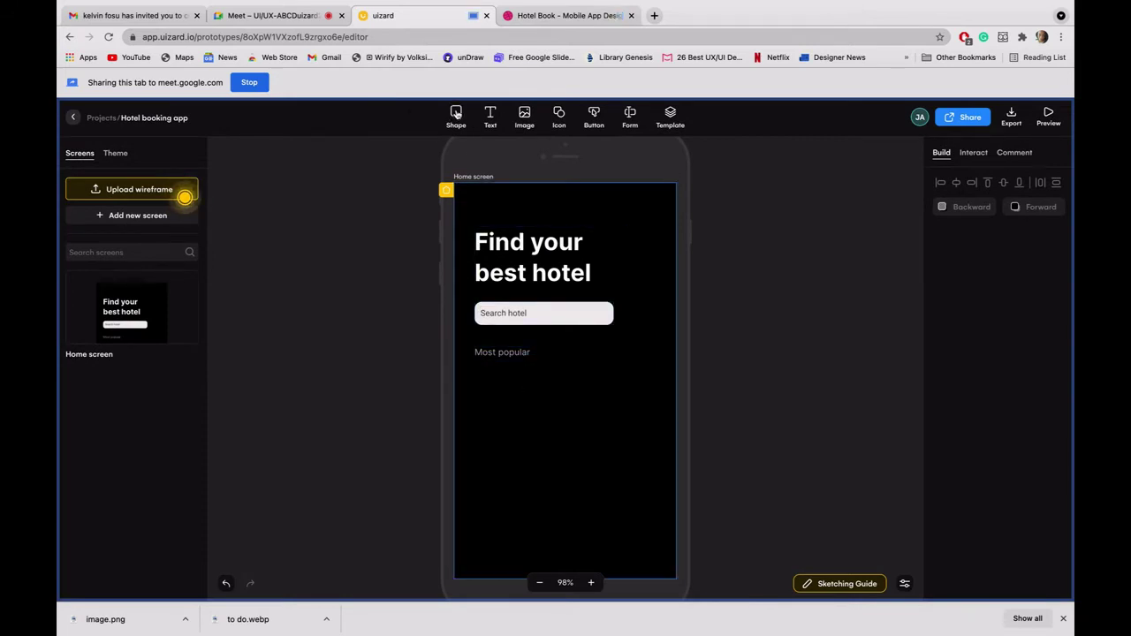
Step: Search the Unsplash images for "hotel" and insert the photo of lounge chairs on a wooden deck into the home screen
click(525, 115)
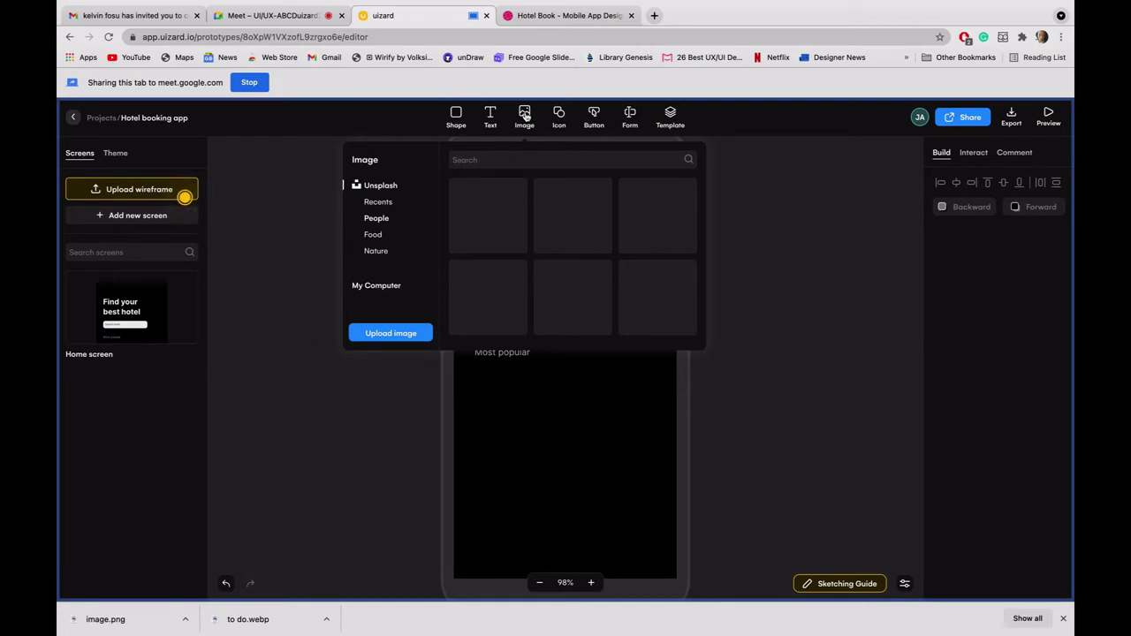
click(502, 160)
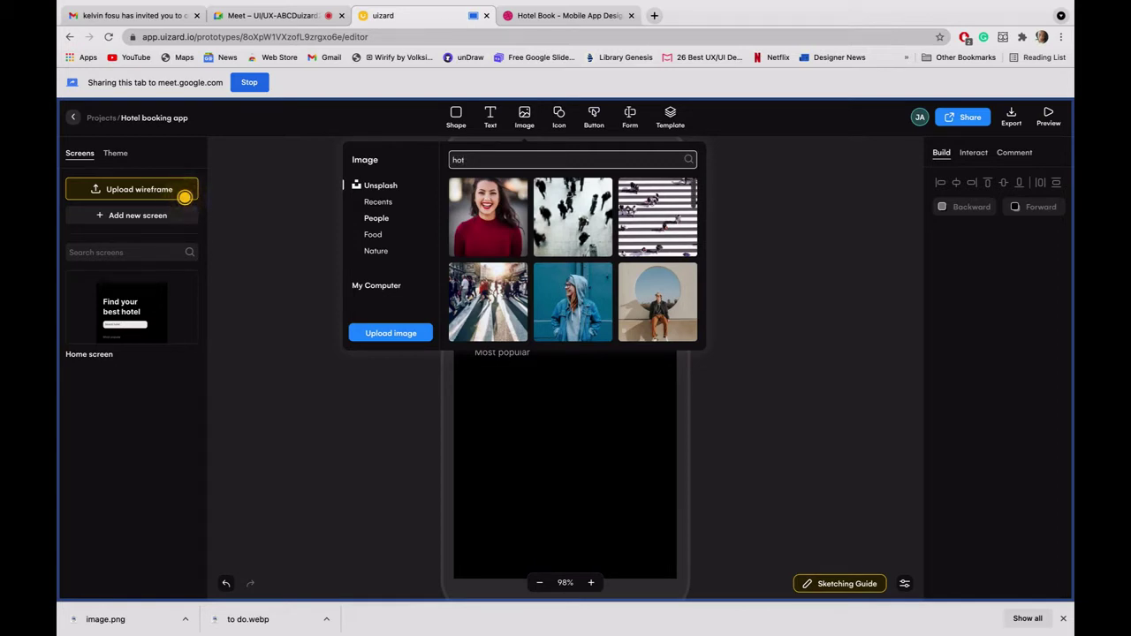
key(Return)
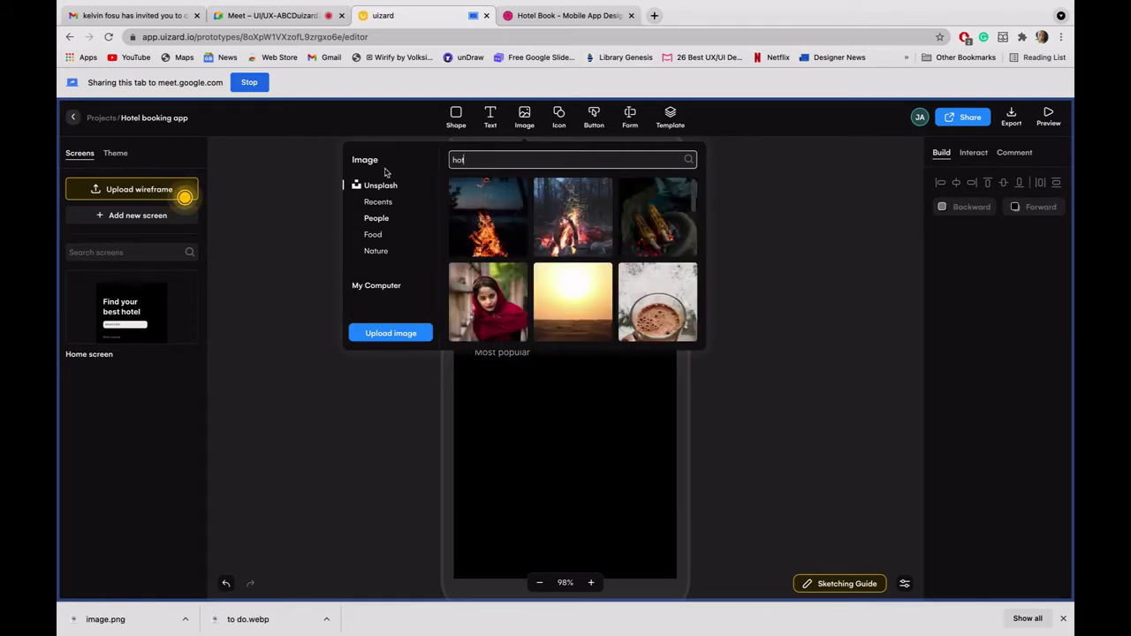
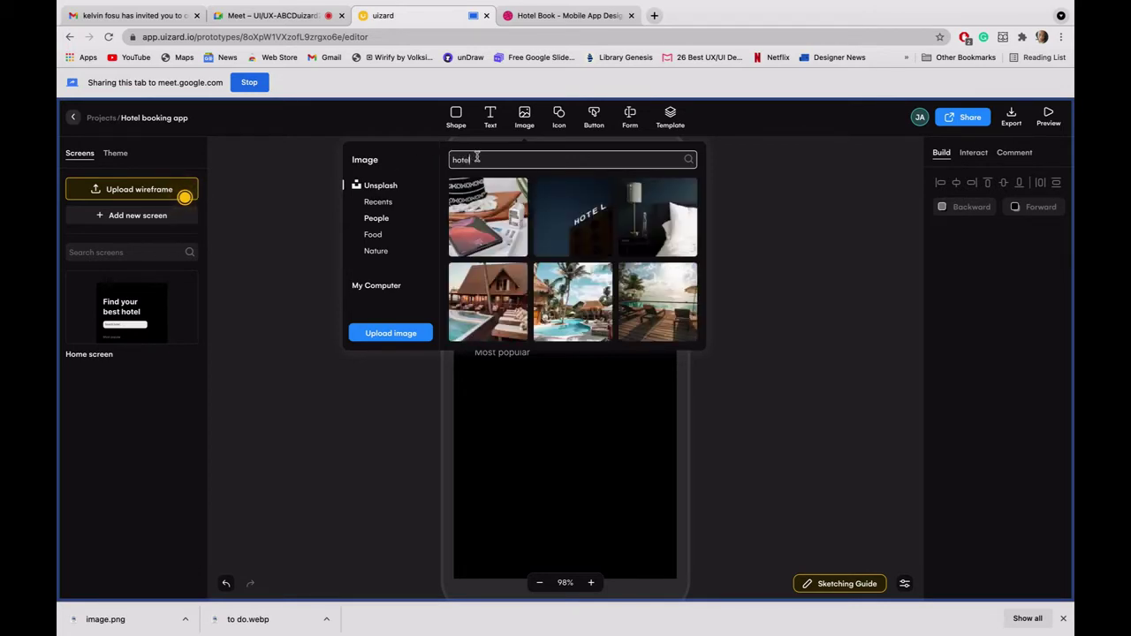
scroll(501, 230, down, 1)
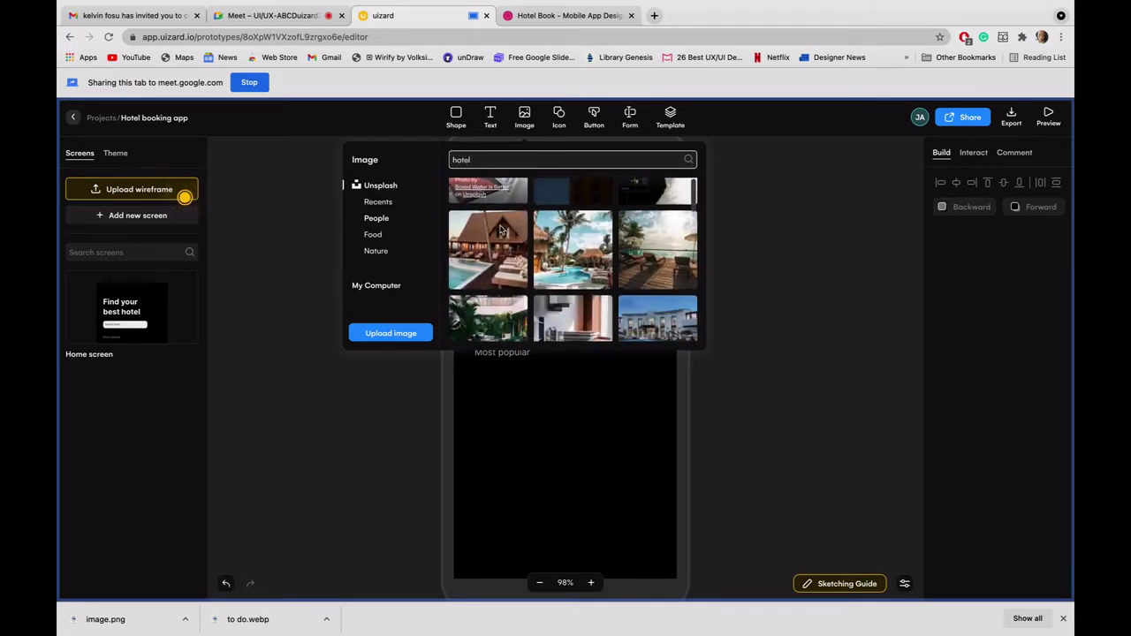
scroll(501, 230, down, 1)
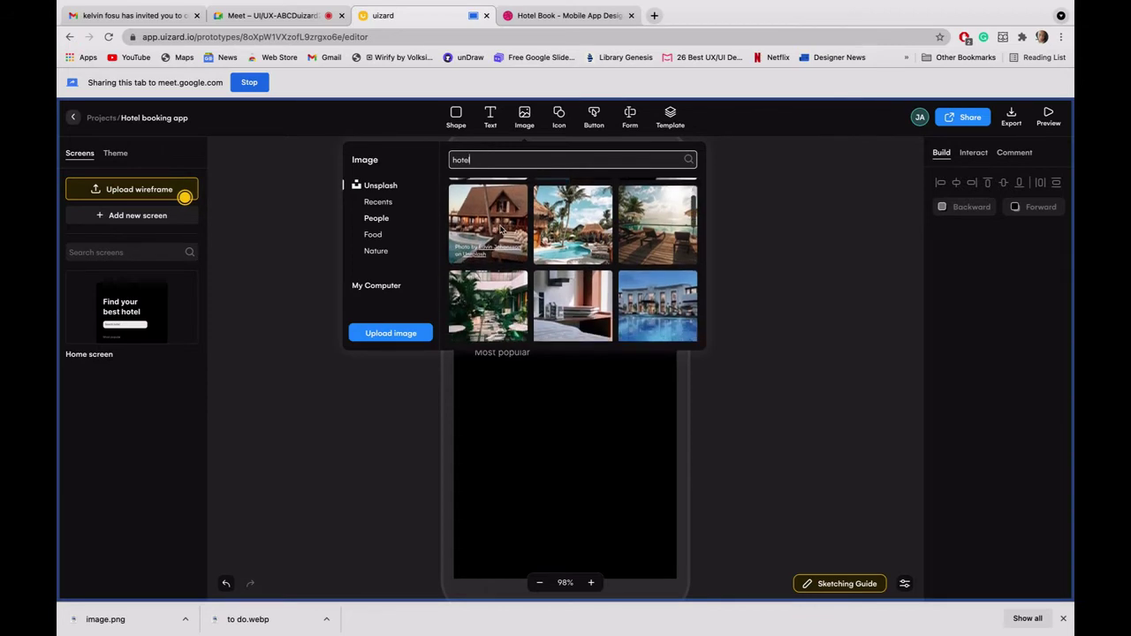
click(645, 232)
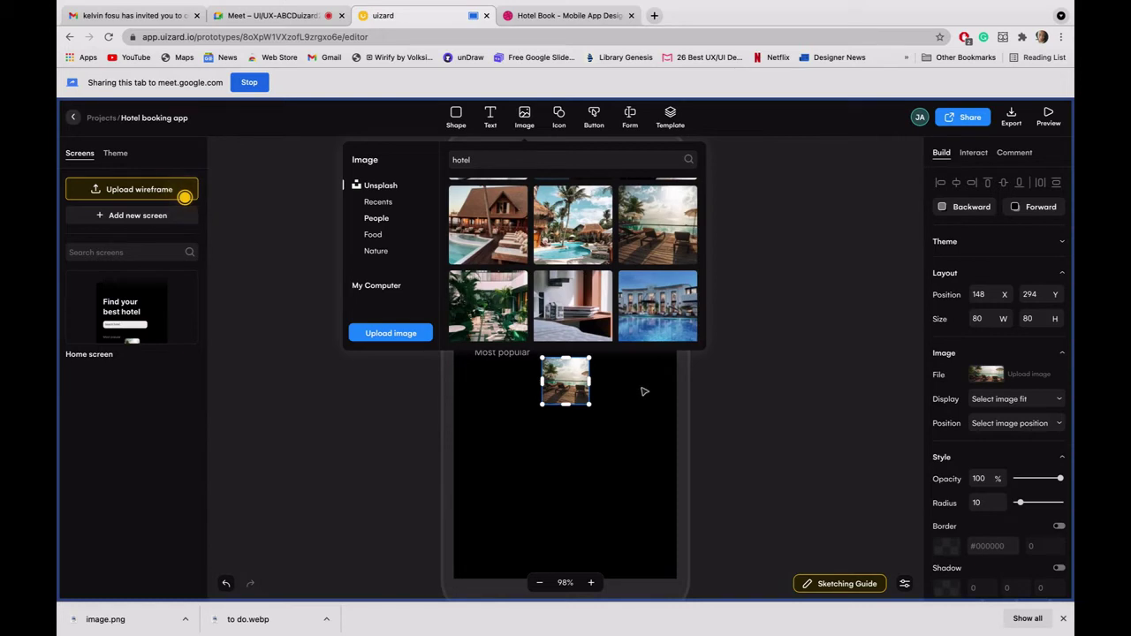
click(726, 377)
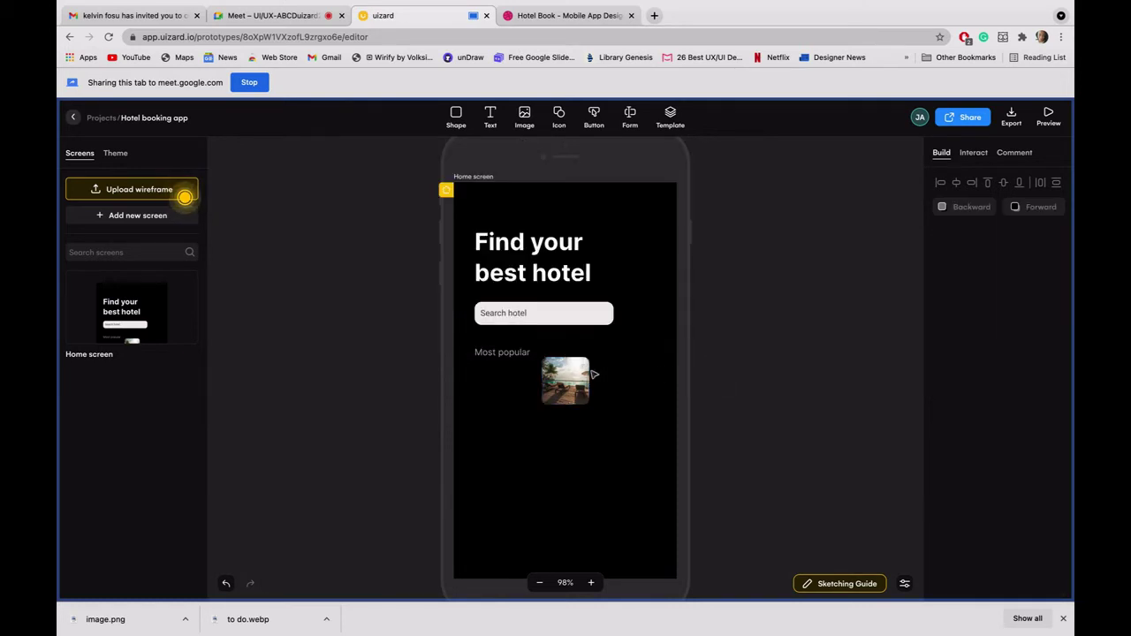
Step: Place the deck photo below "Most popular" at about X 35, Y 358 and enlarge it to about 207 wide by 234 high
click(559, 382)
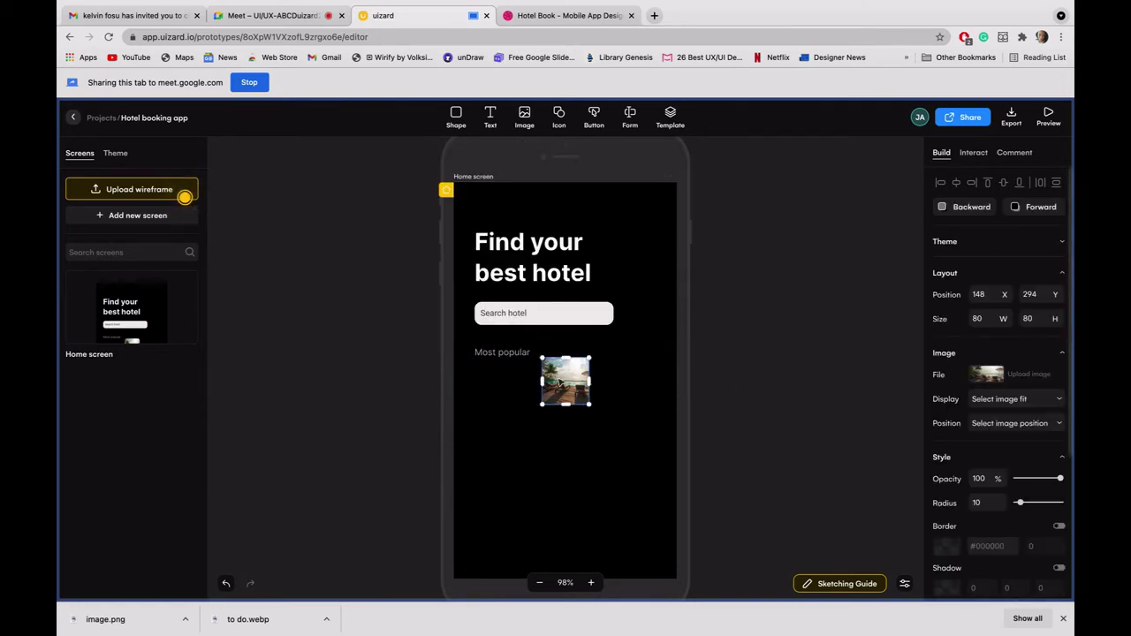
drag(561, 381, 499, 524)
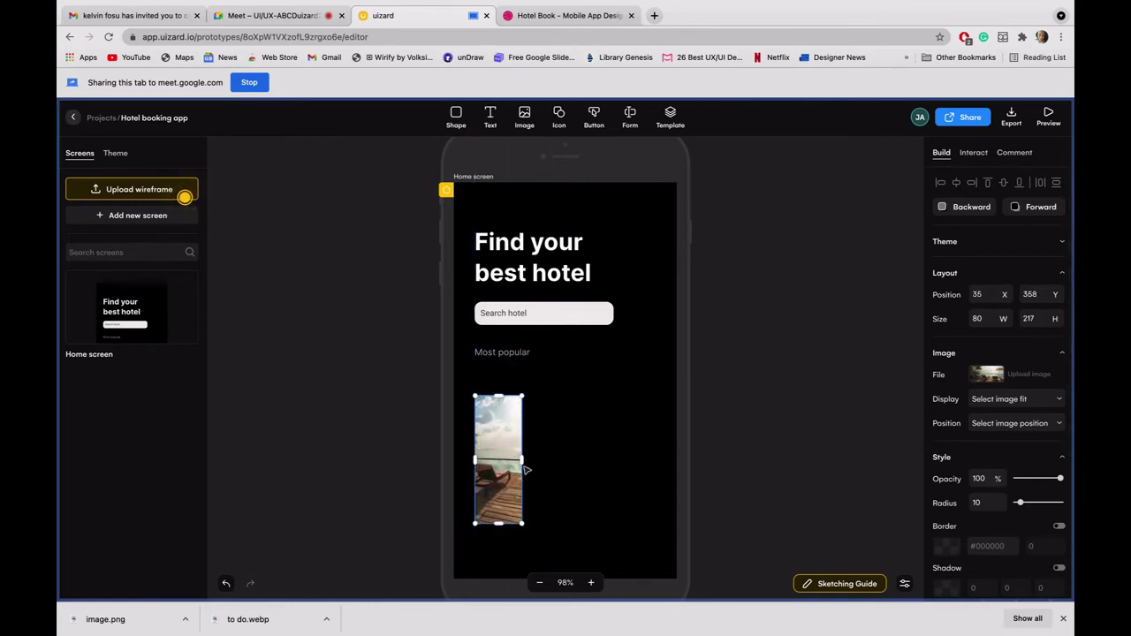
drag(523, 461, 595, 478)
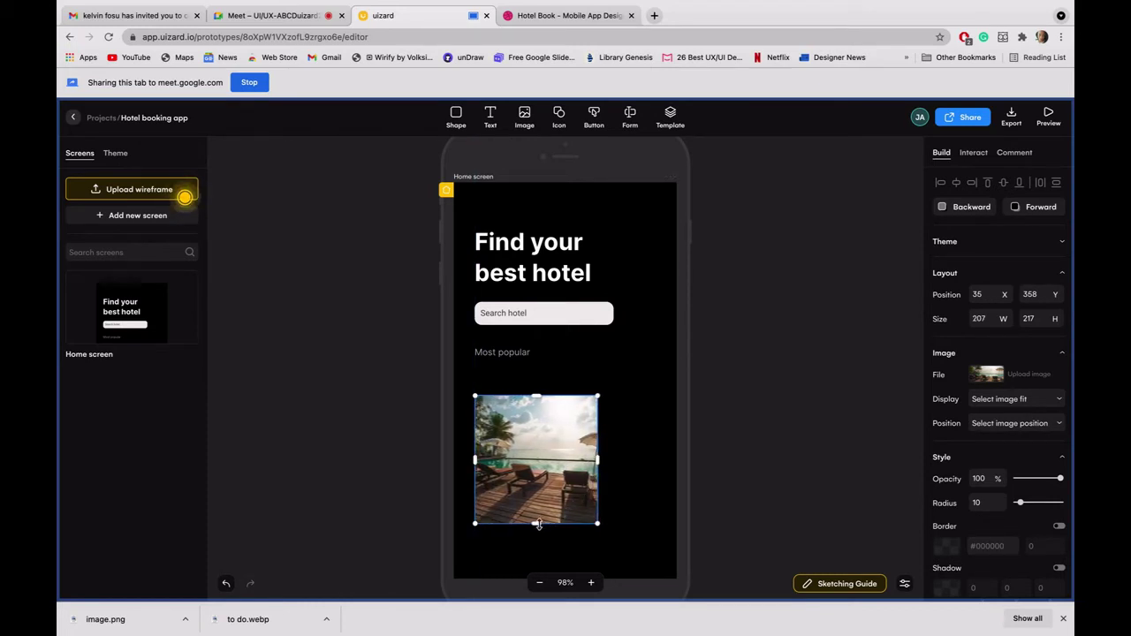
drag(537, 524, 539, 535)
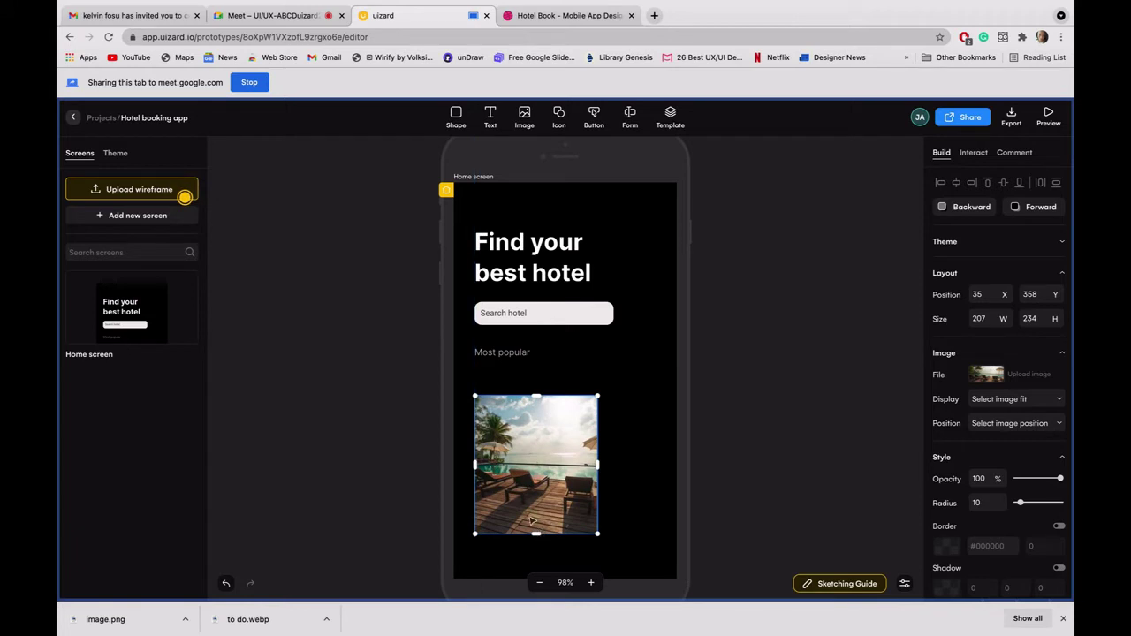
Step: Widen the deck photo to about 227
drag(598, 465, 610, 466)
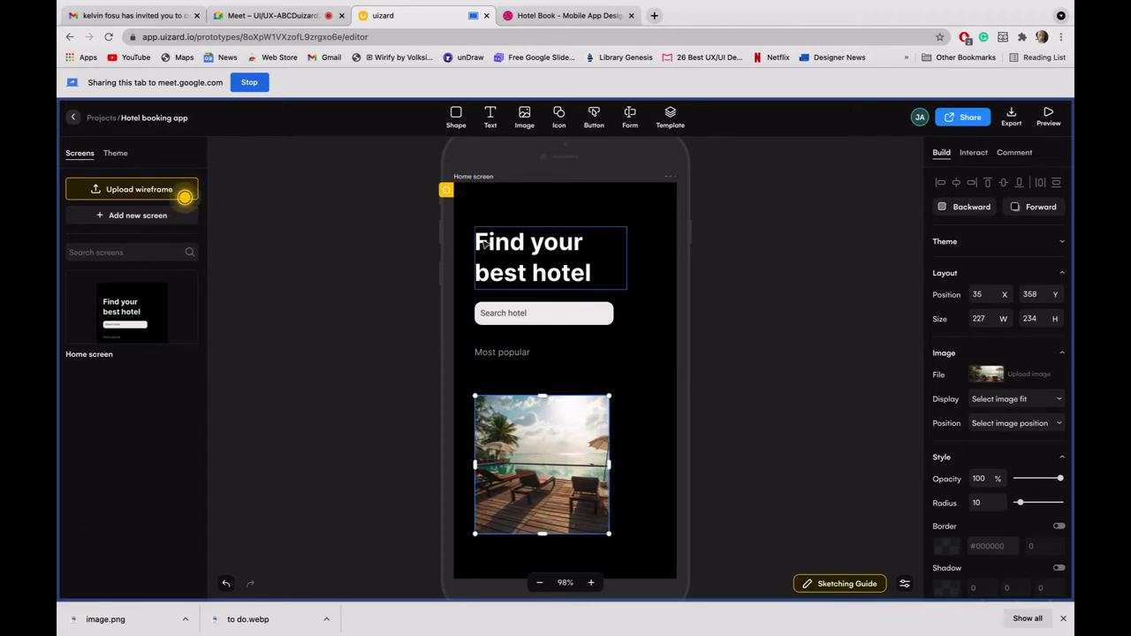
Step: Check the X positions of the "Find your best hotel" heading, the search field and the "Most popular" text
click(489, 281)
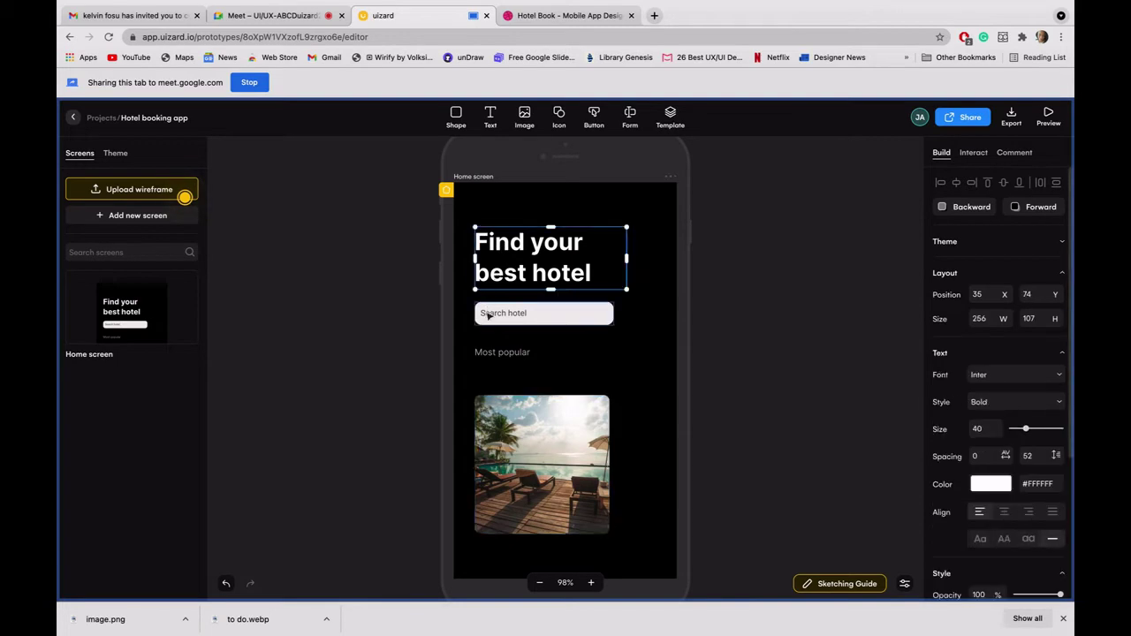
click(487, 314)
click(489, 240)
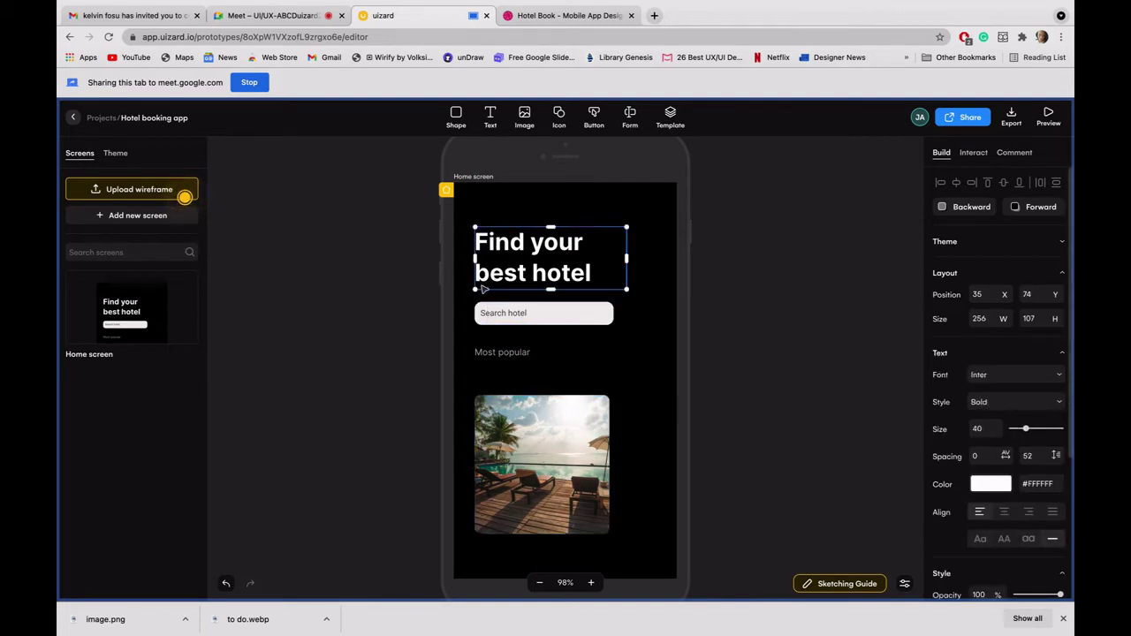
shift+click(486, 314)
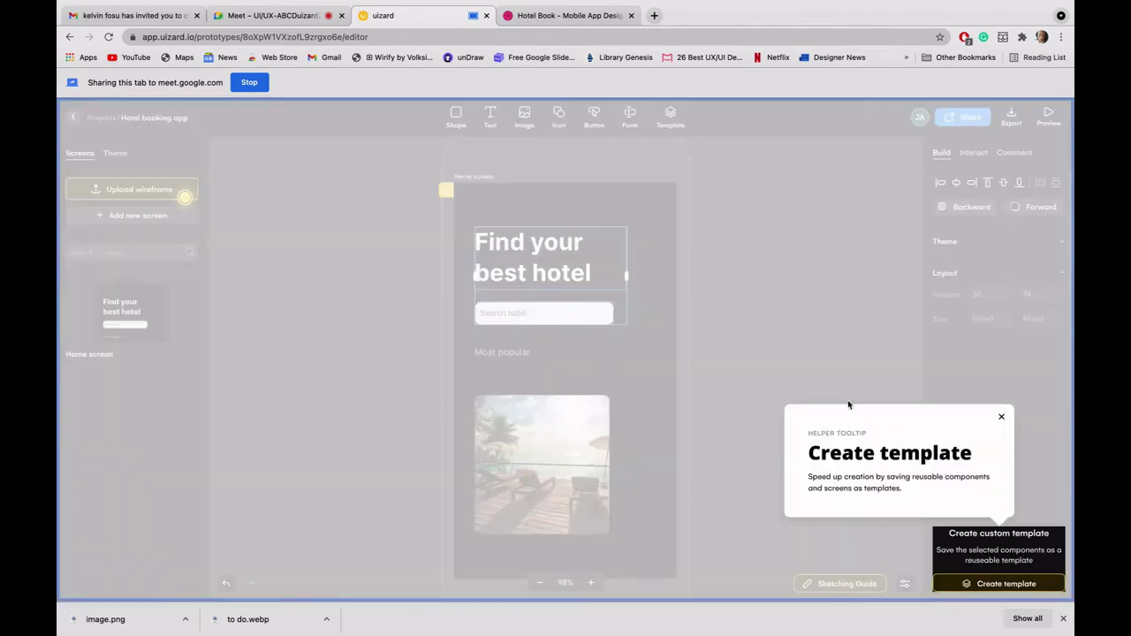
click(1001, 418)
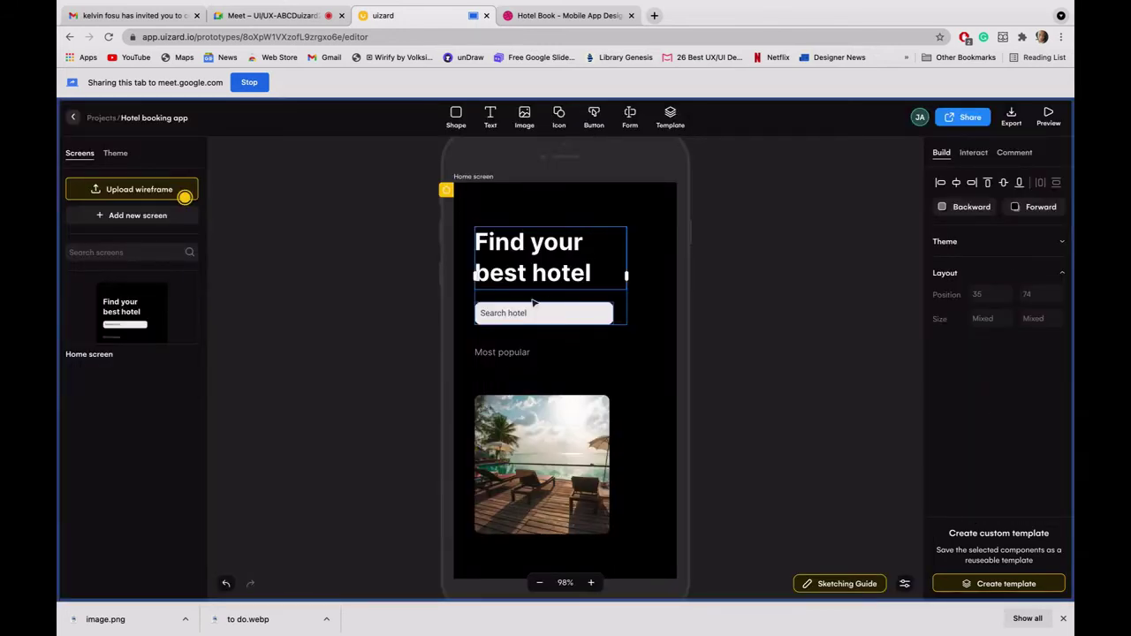
click(520, 357)
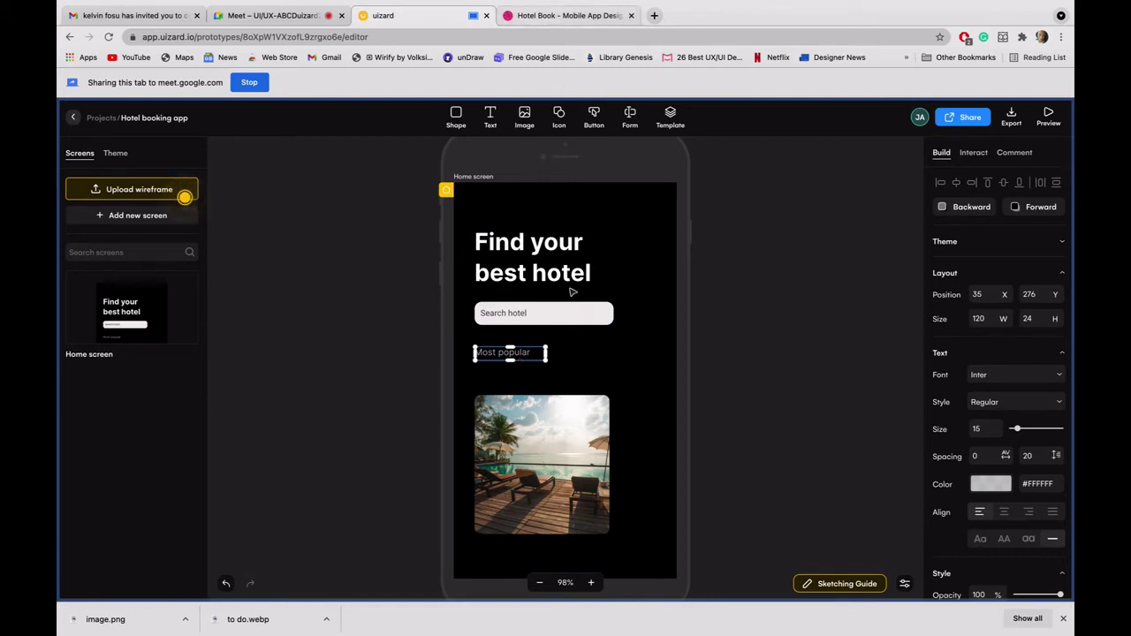
Step: Move the deck photo up to about Y 320 and resize it to about 192 wide by 251 high
click(574, 510)
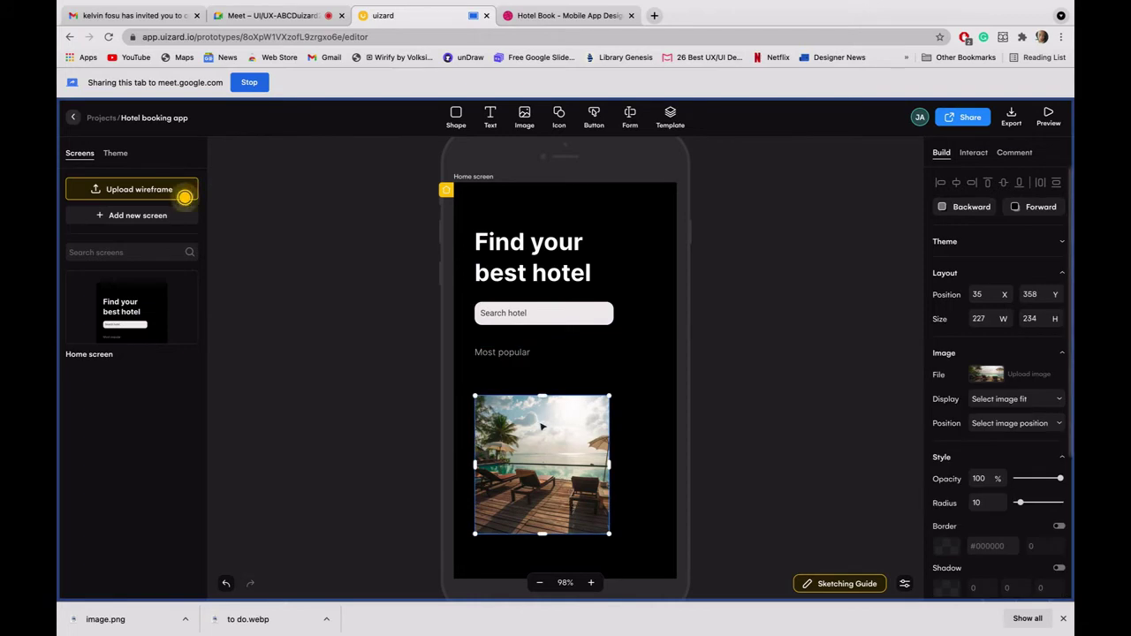
drag(541, 414, 541, 405)
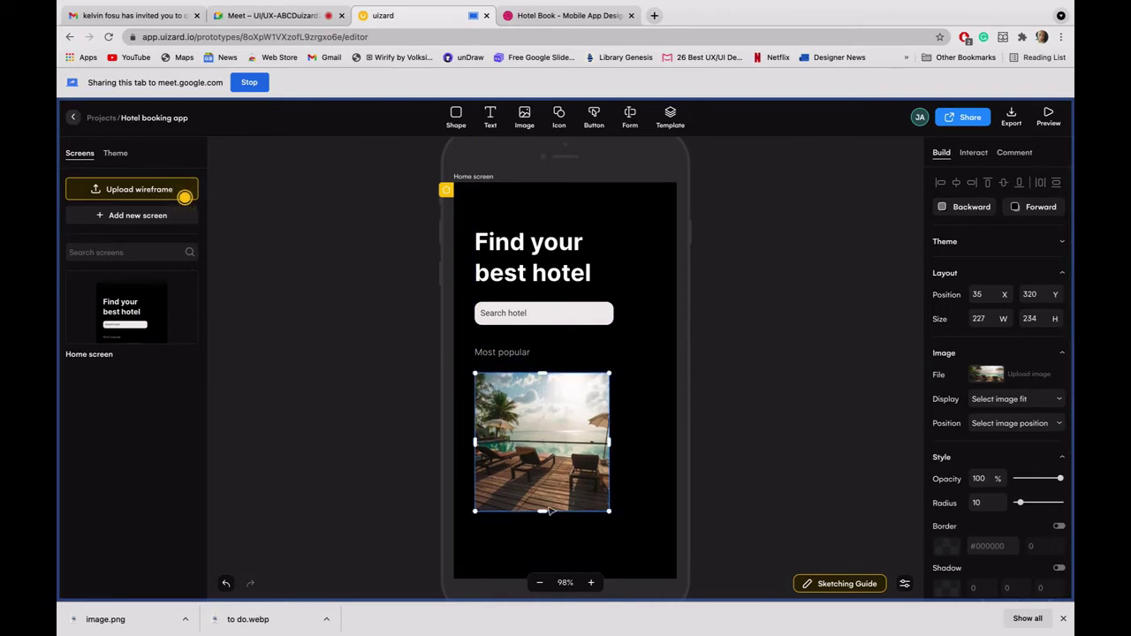
drag(545, 513, 543, 522)
drag(612, 449, 591, 449)
click(618, 506)
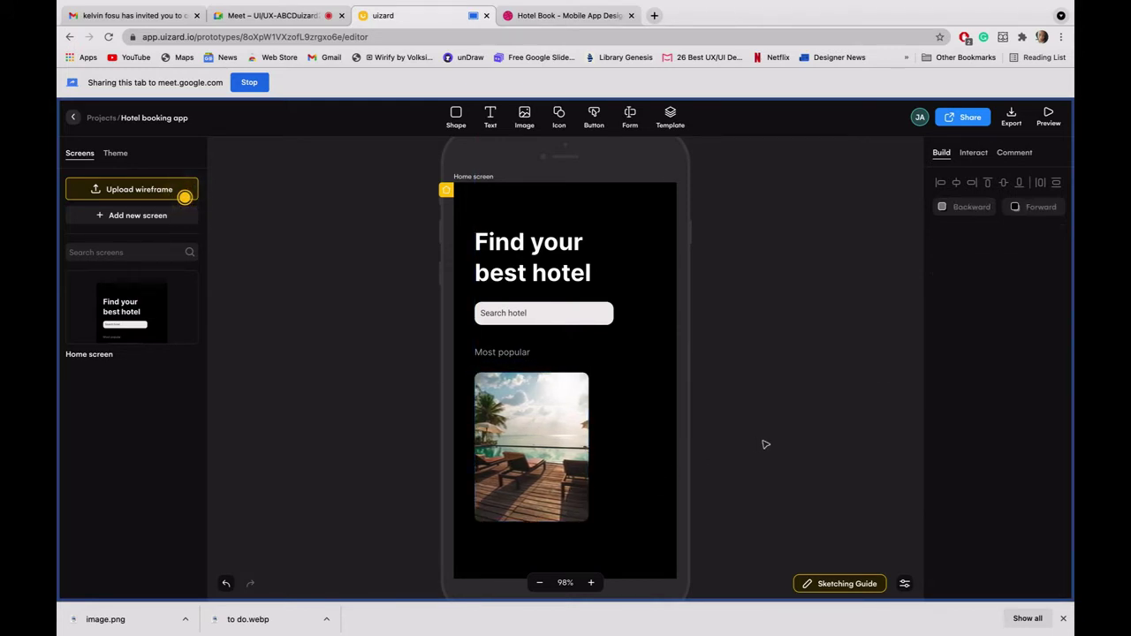
Step: Share the Dribbble hotel design tab to review the size of its photo cards, and return to sharing the uizard tab
click(540, 16)
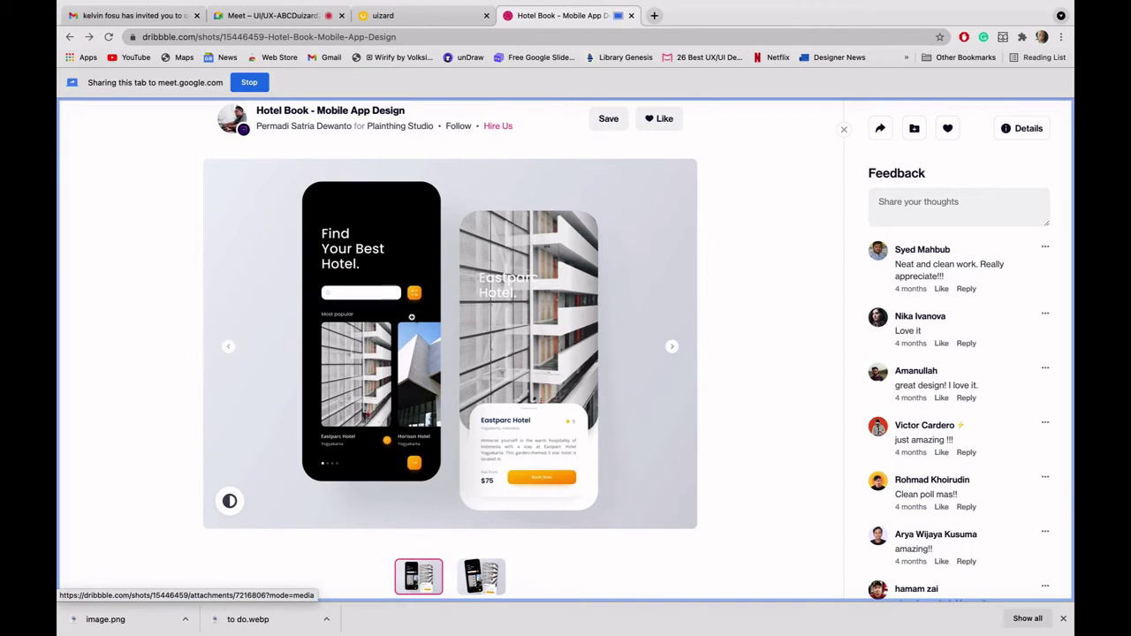
click(419, 15)
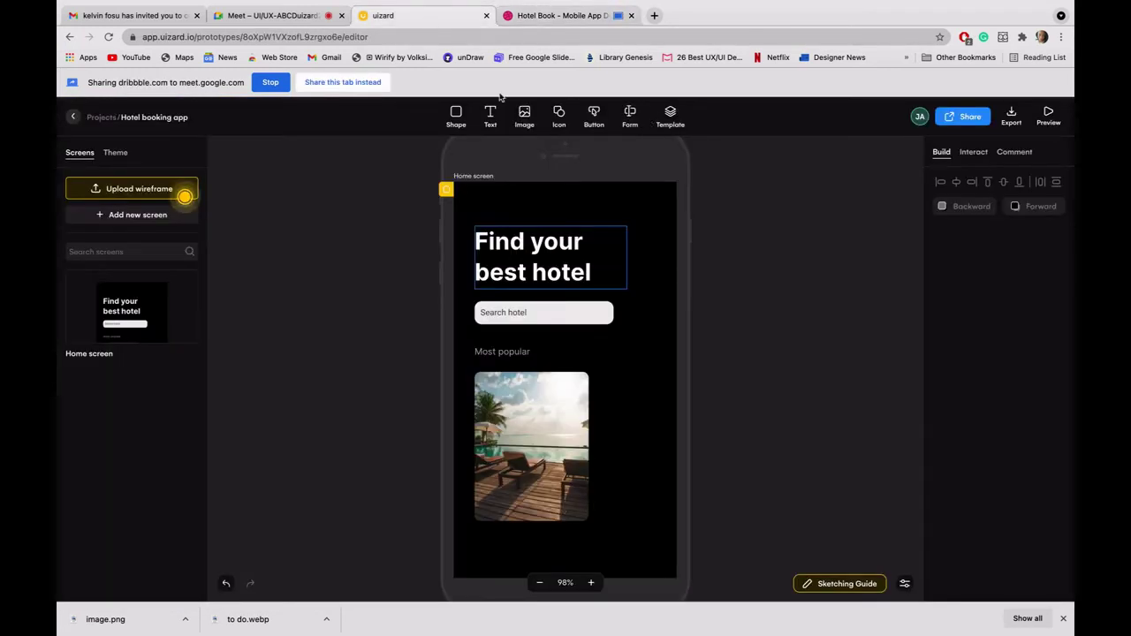
click(364, 82)
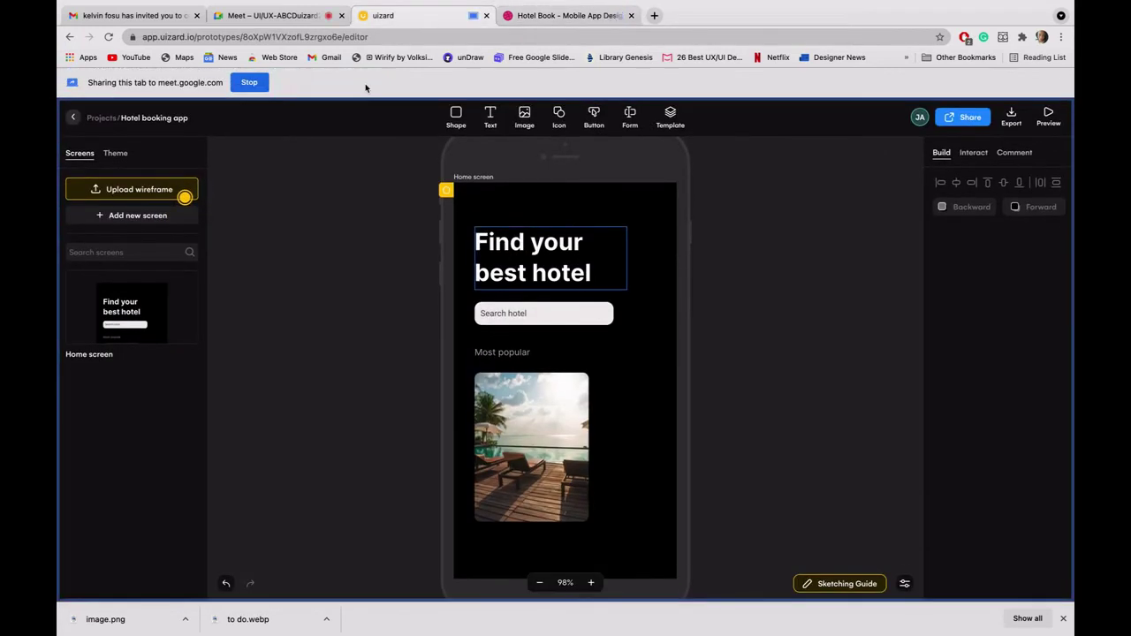
Step: Stretch the deck photo downward to a height of about 264
click(532, 517)
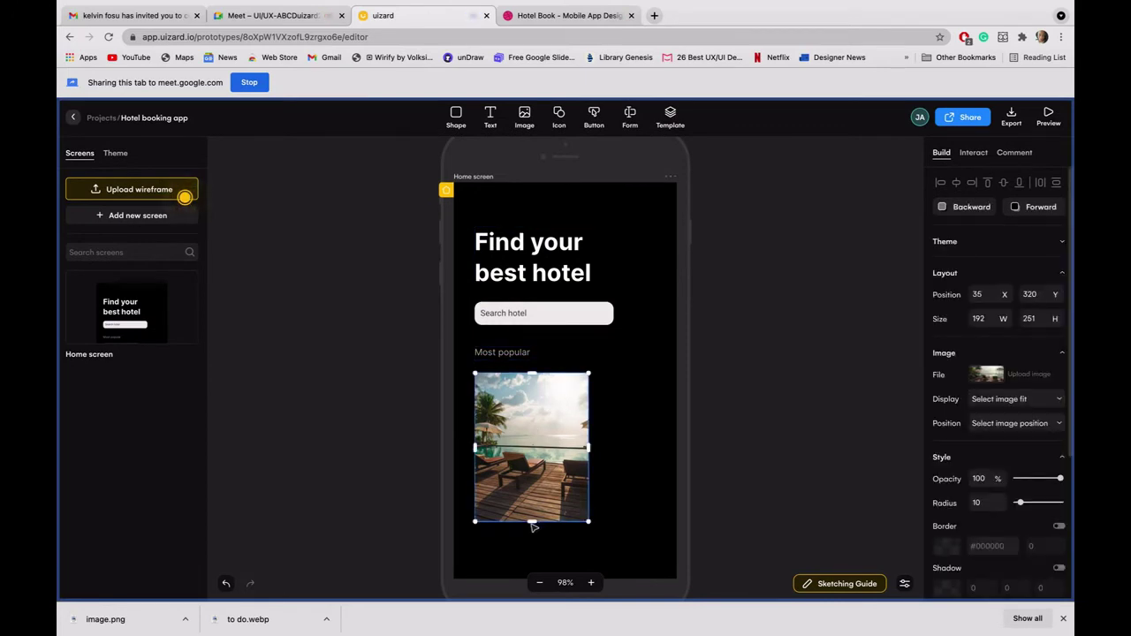
drag(533, 520, 532, 528)
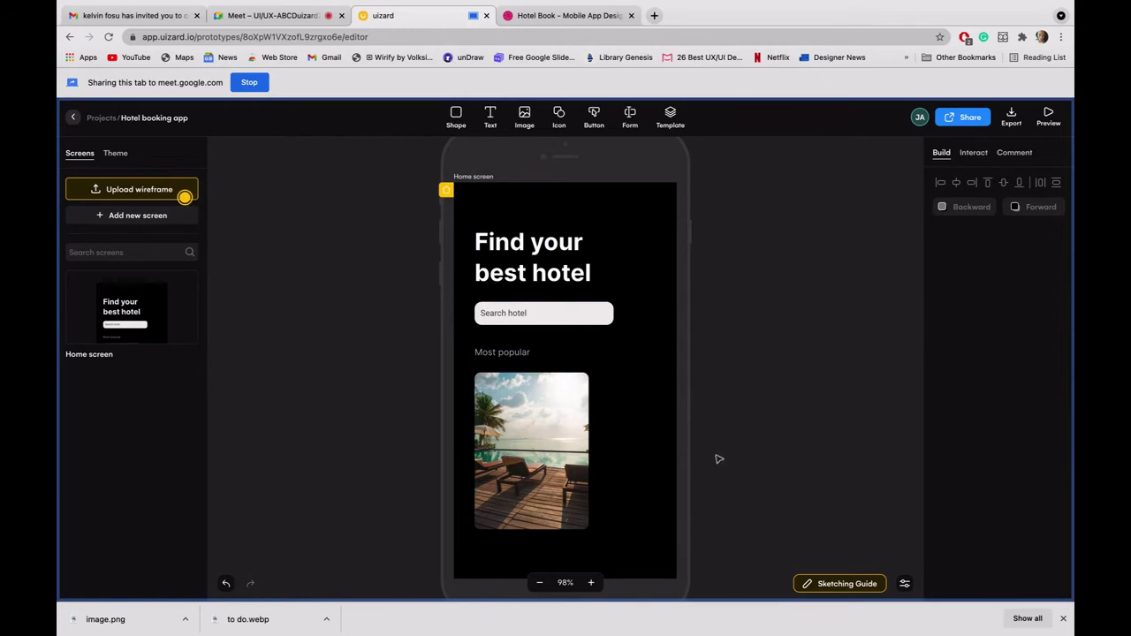
Step: Search the Unsplash images for "hotel" and insert the photo of the bedroom with purple curtains into the home screen
click(523, 116)
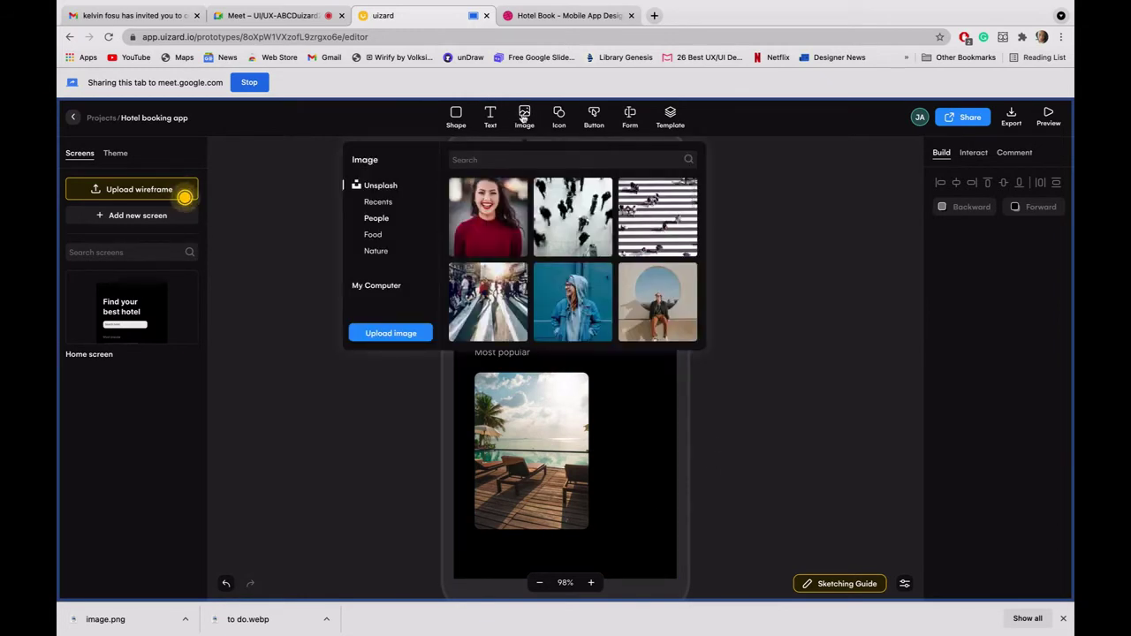
click(533, 164)
text(ho)
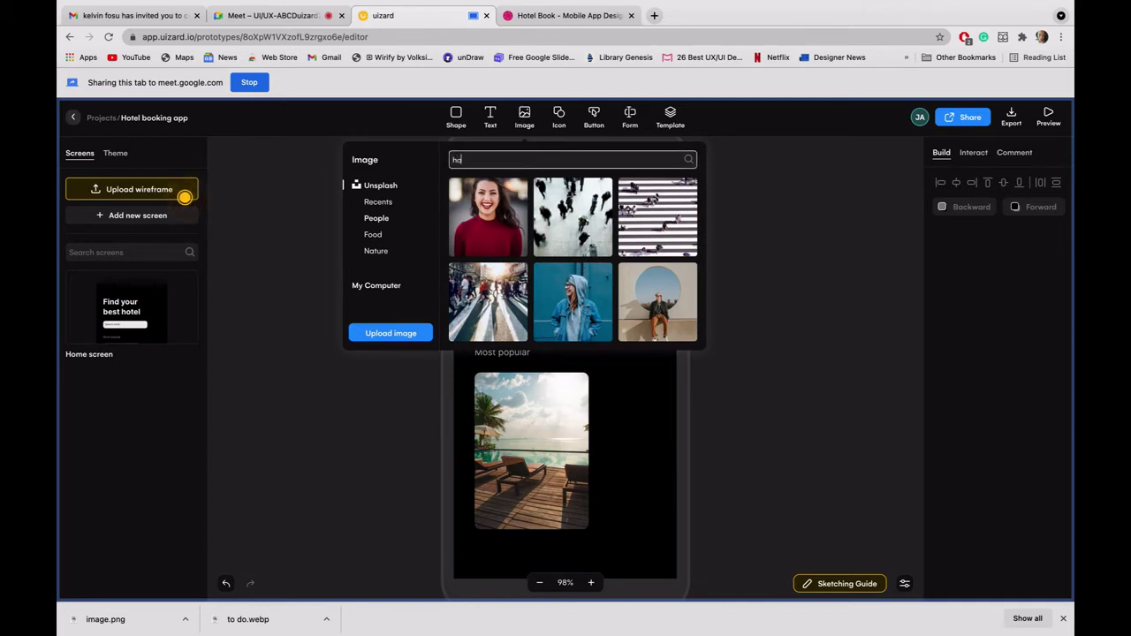
text(tel)
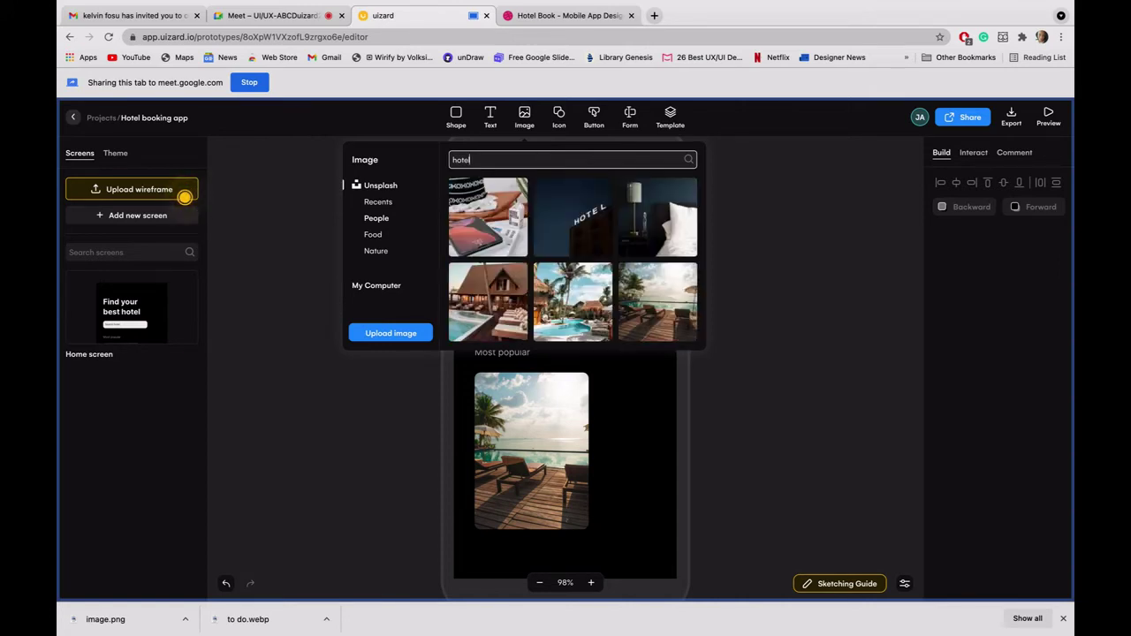
scroll(547, 294, down, 3)
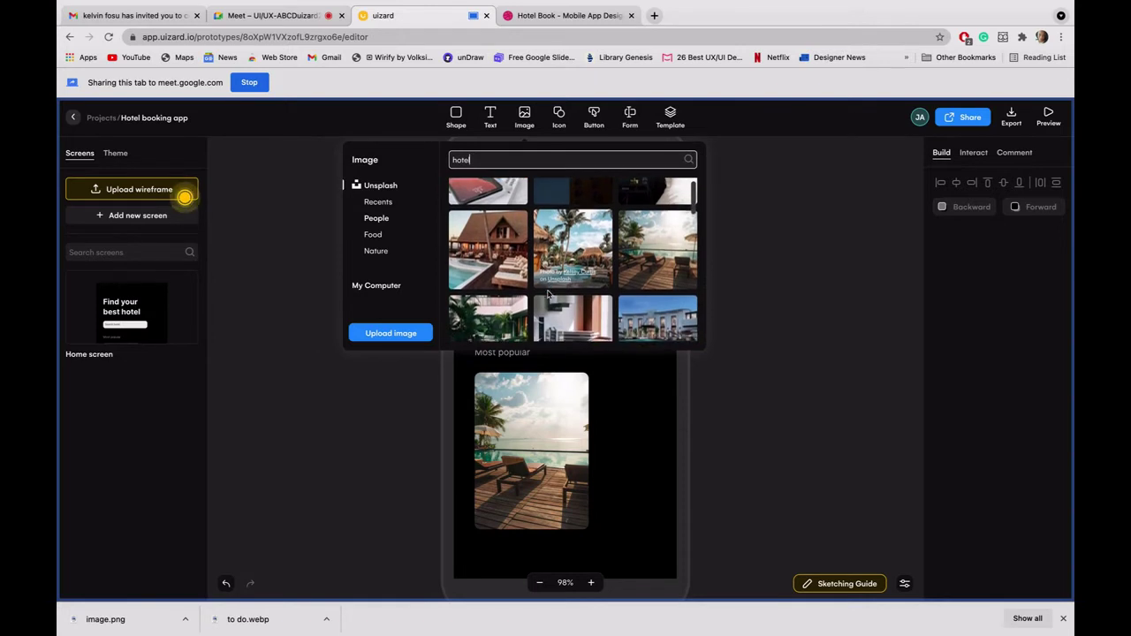
scroll(547, 294, down, 3)
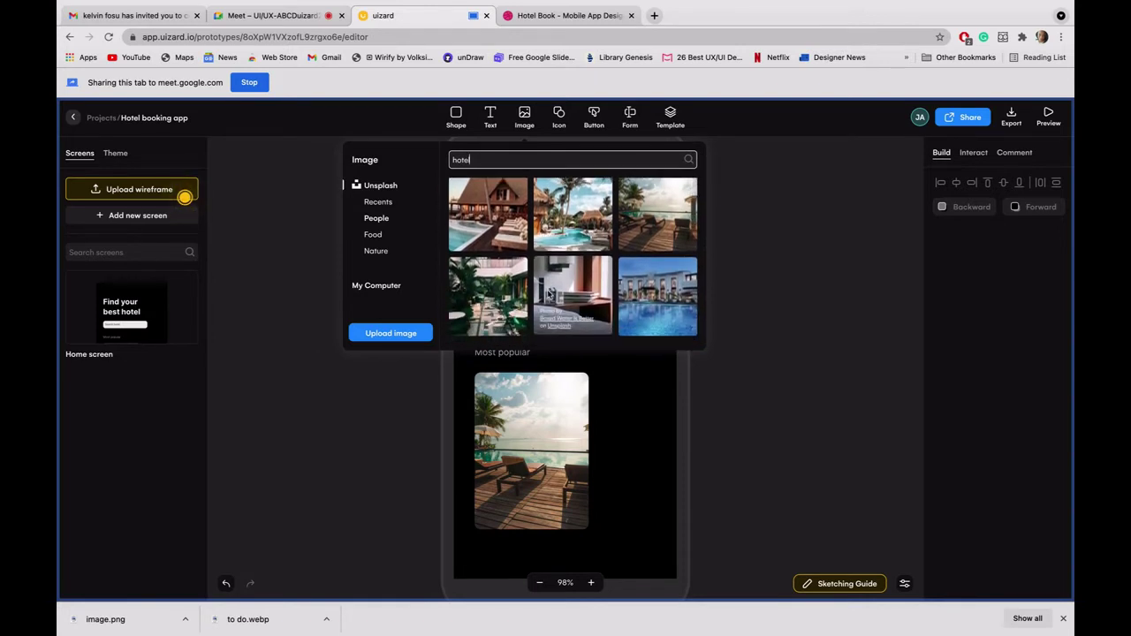
scroll(548, 294, down, 5)
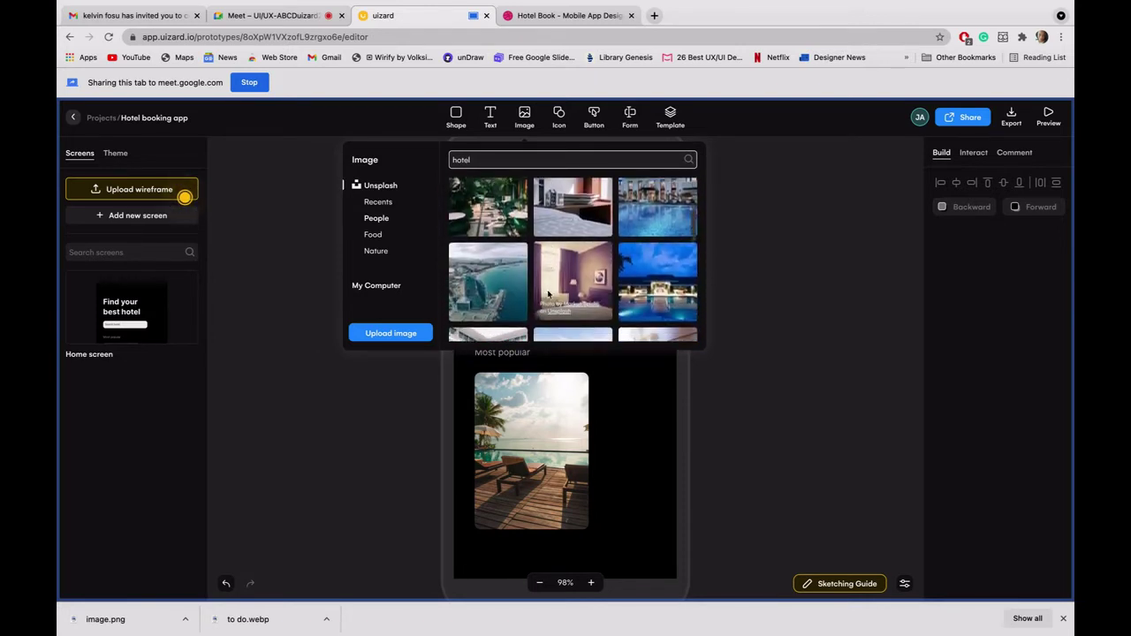
scroll(546, 292, down, 5)
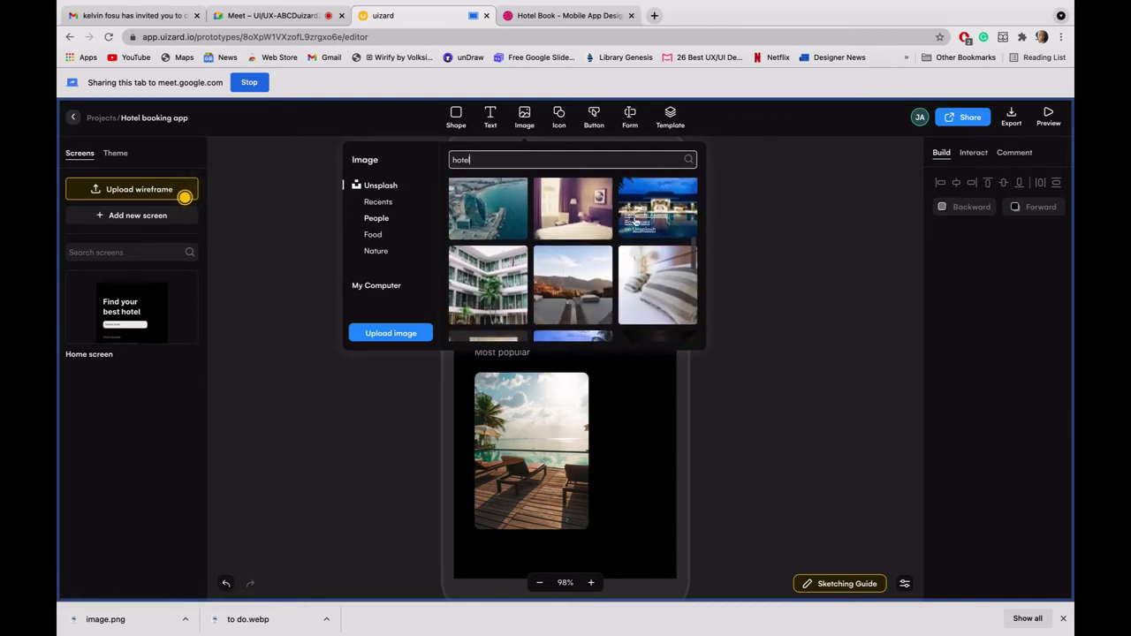
scroll(634, 222, up, 1)
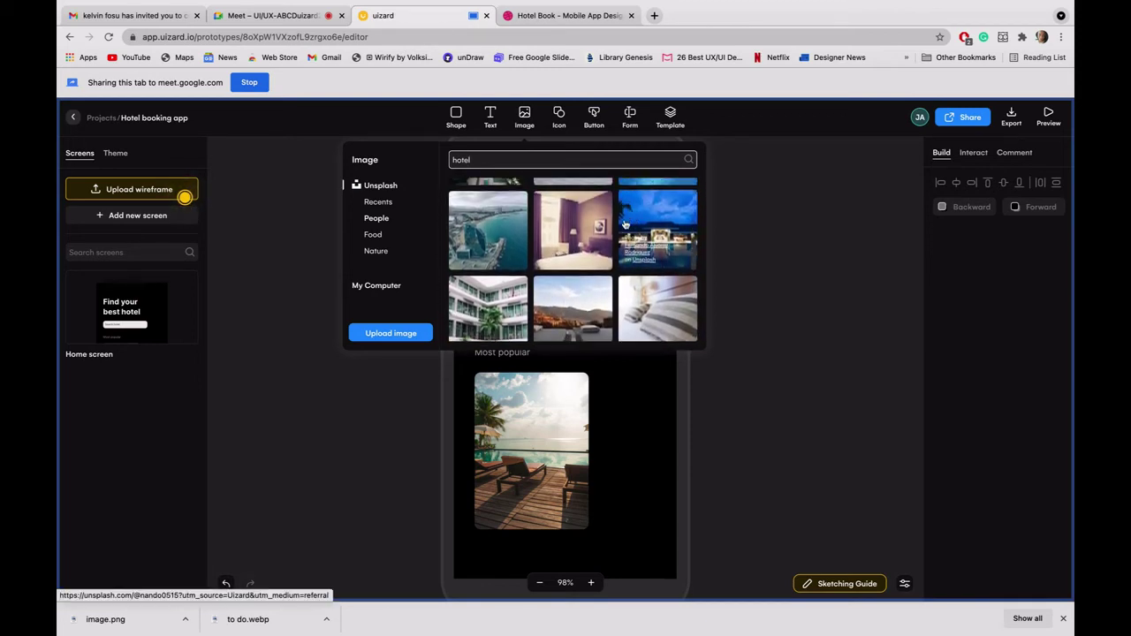
click(572, 231)
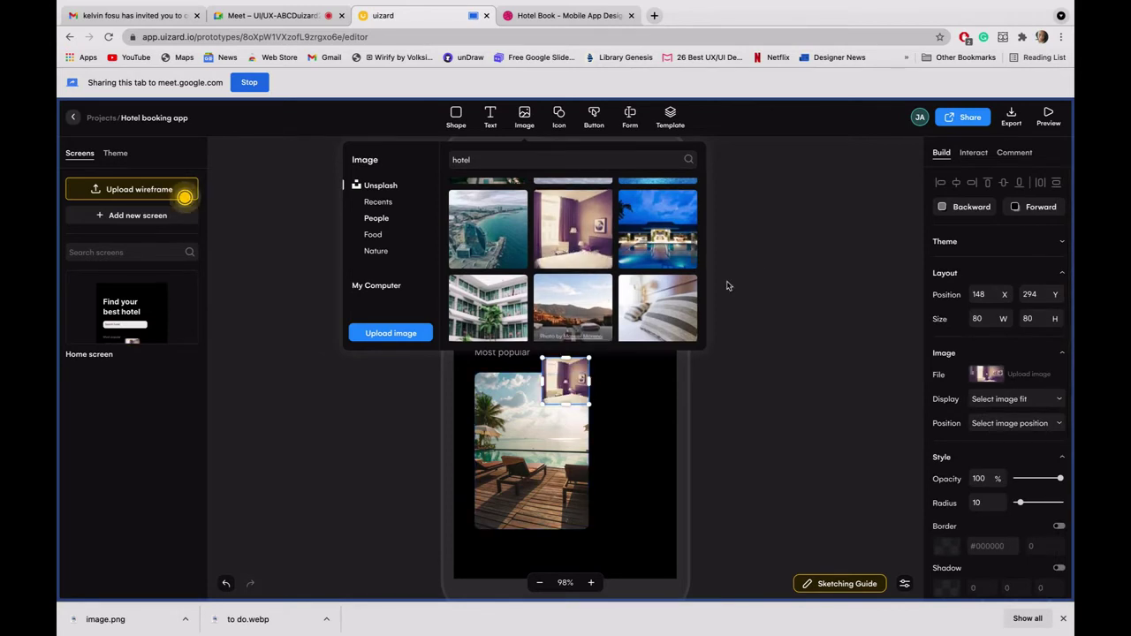
click(765, 273)
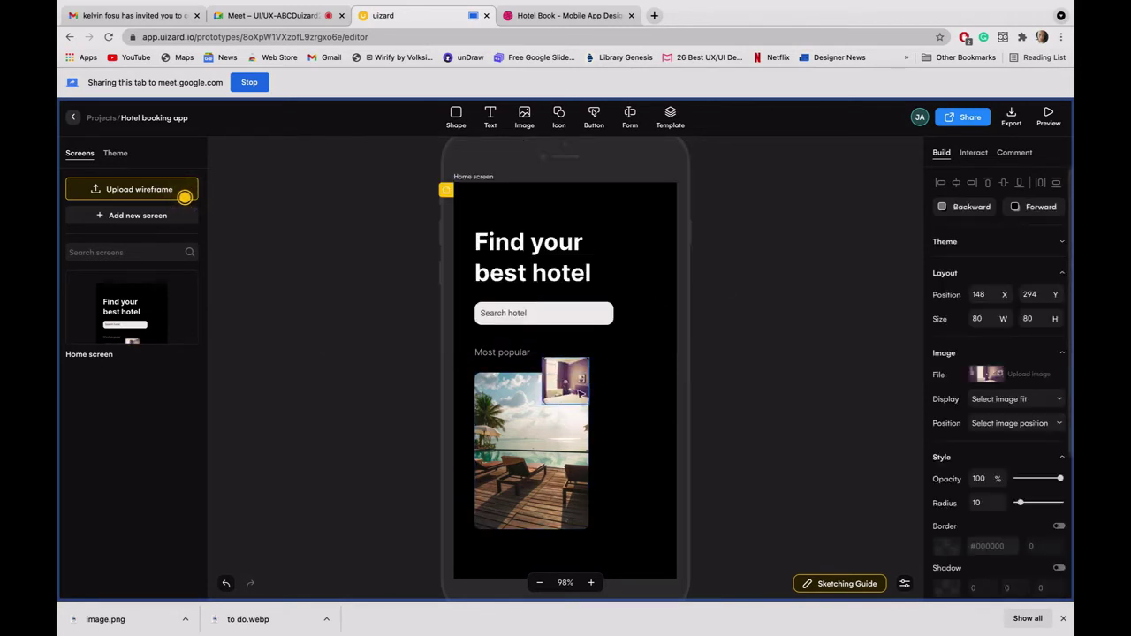
Step: Place the bedroom photo beside the deck photo at X 247, Y 320 and match the deck photo's 192 by 264 size
drag(582, 394, 635, 532)
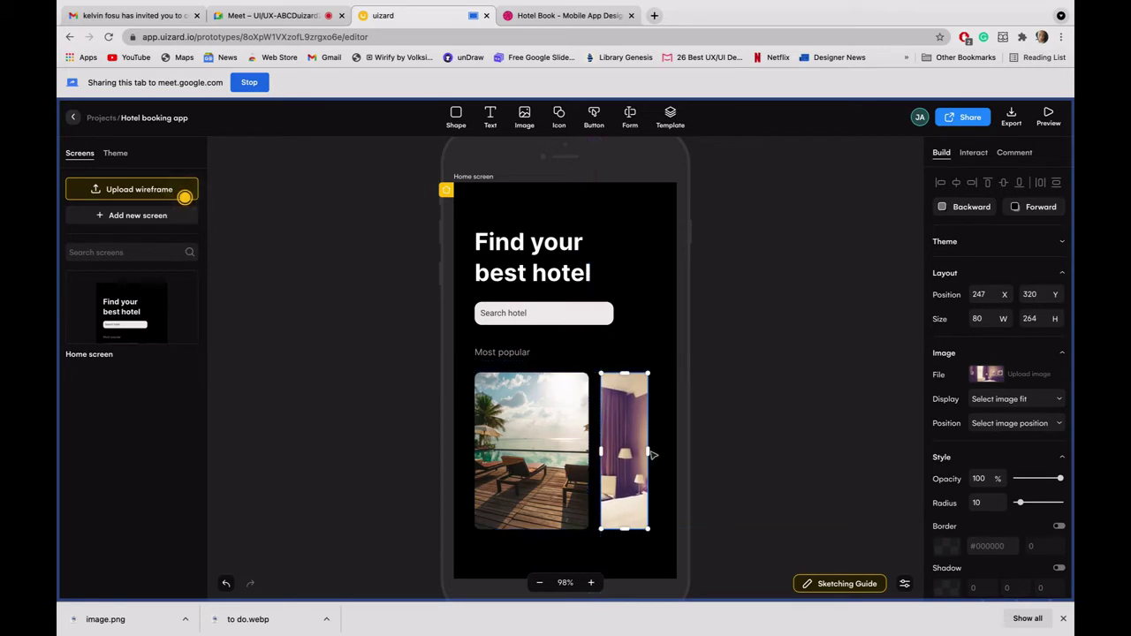
drag(649, 451, 709, 450)
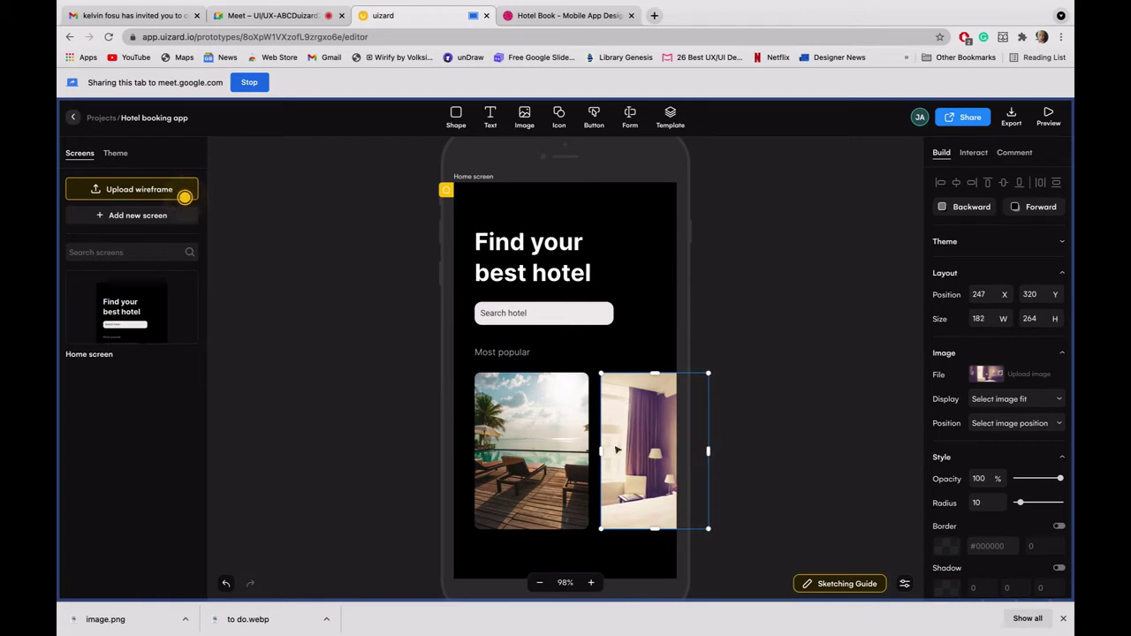
click(515, 446)
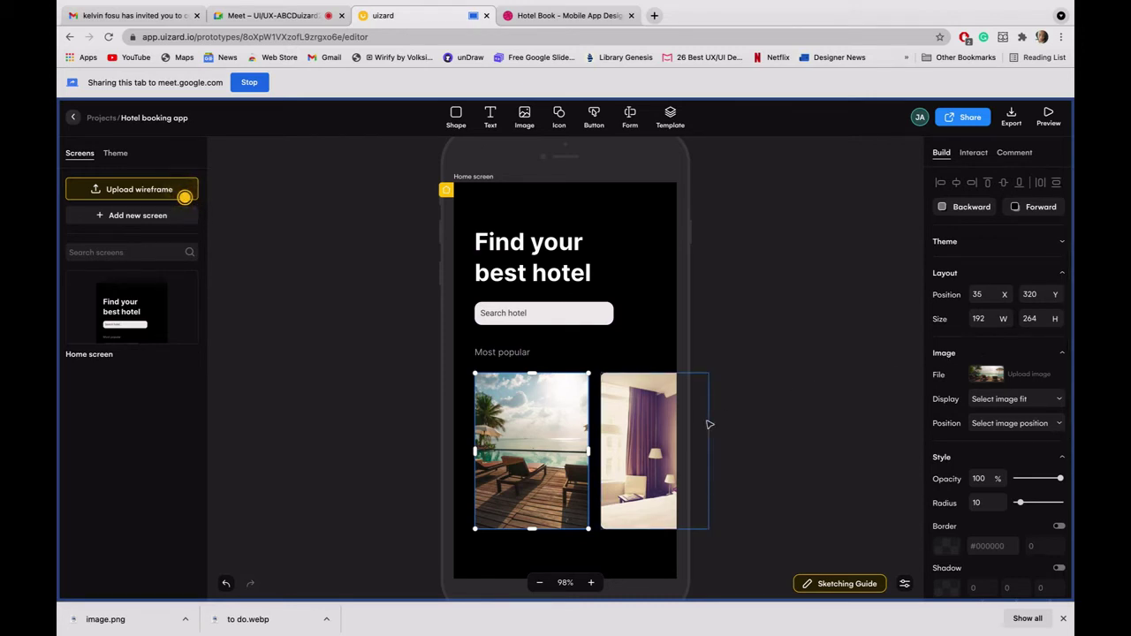
double_click(969, 318)
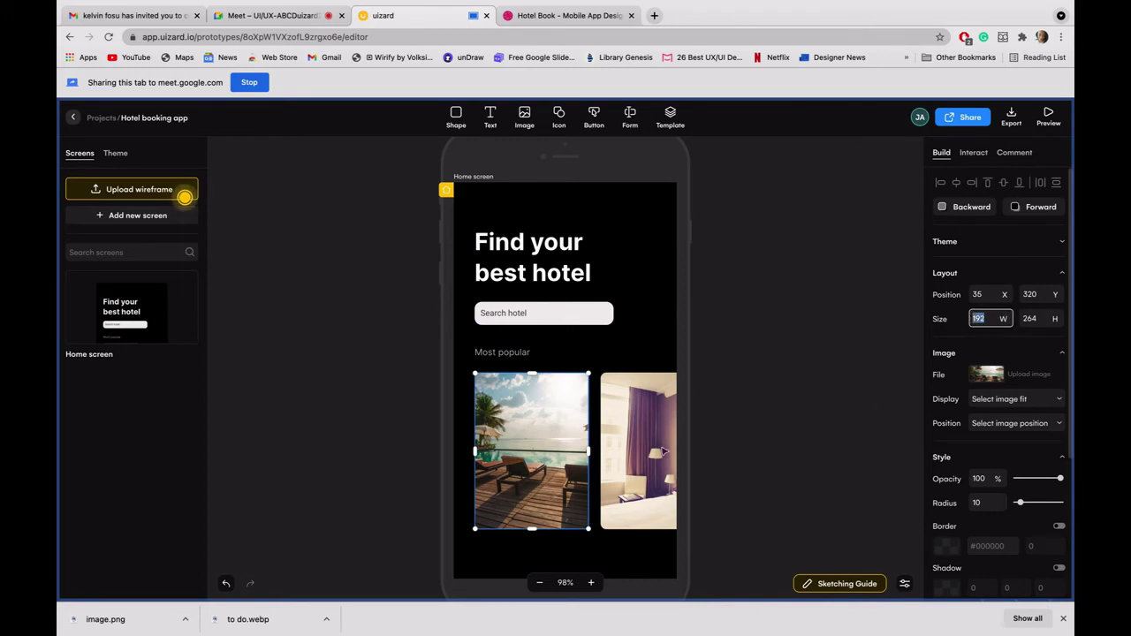
click(664, 451)
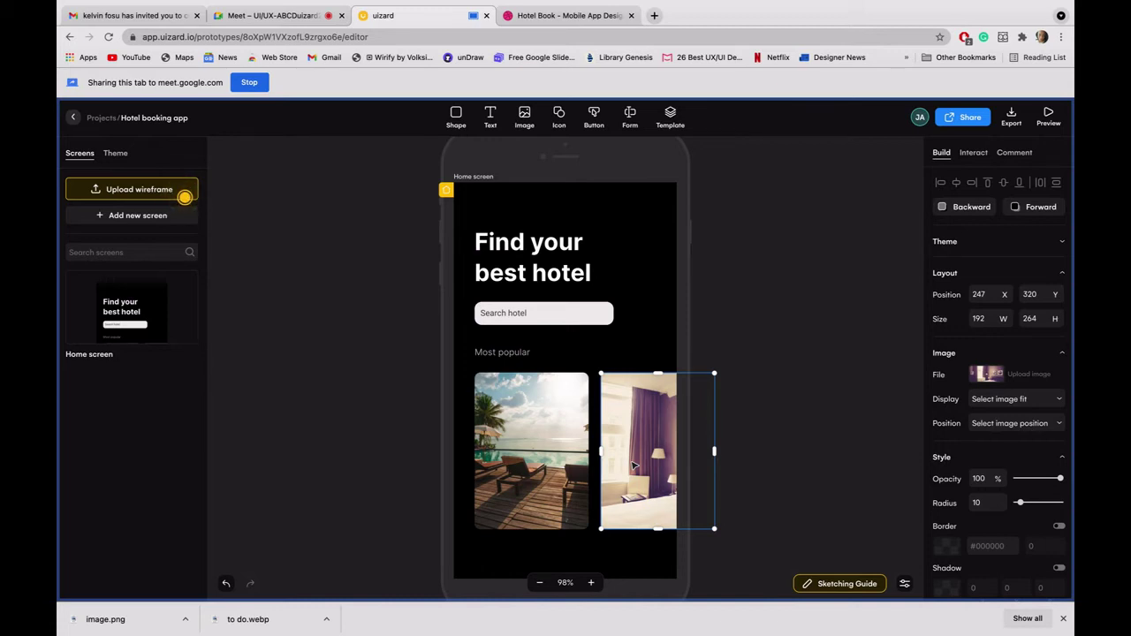
click(565, 439)
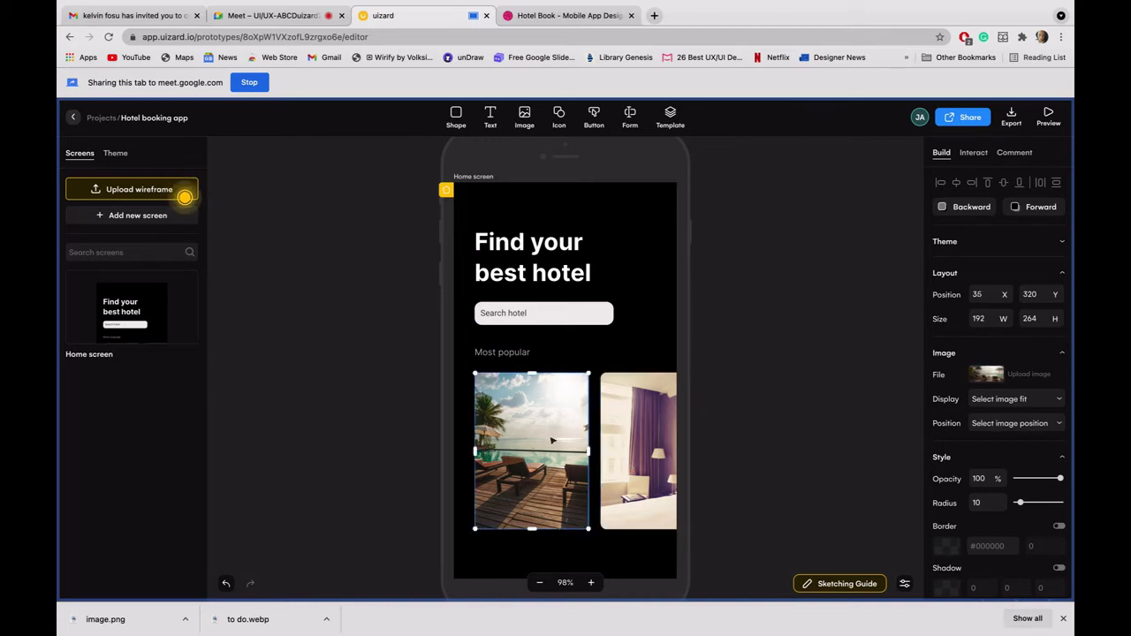
click(653, 430)
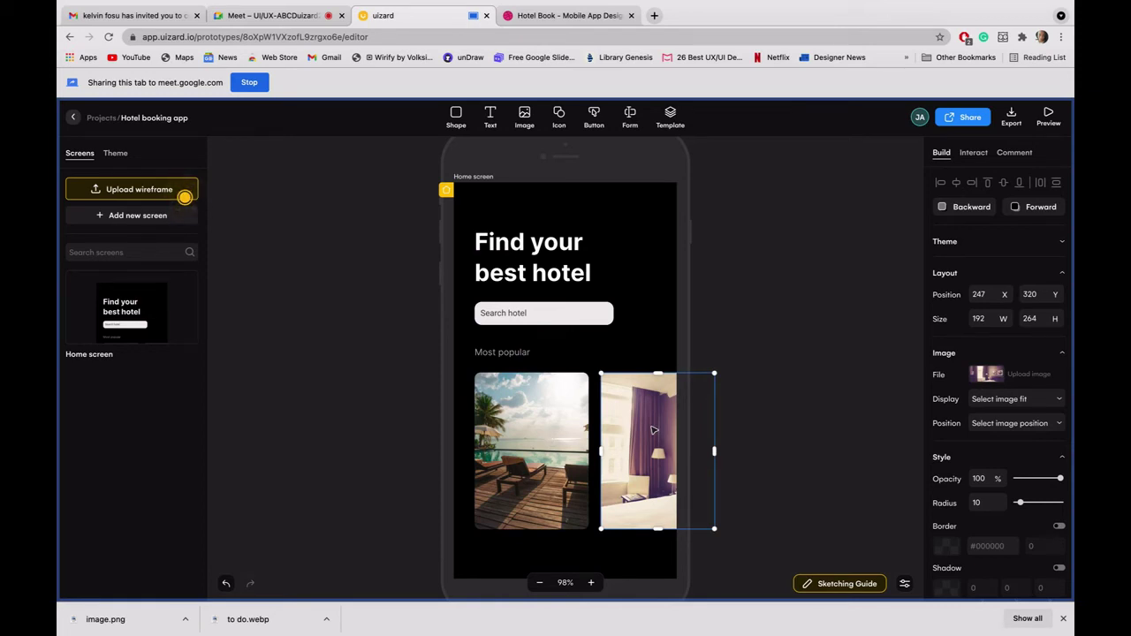
Step: Extend the home screen's lower edge downward to a screen height of about 769
scroll(501, 354, down, 3)
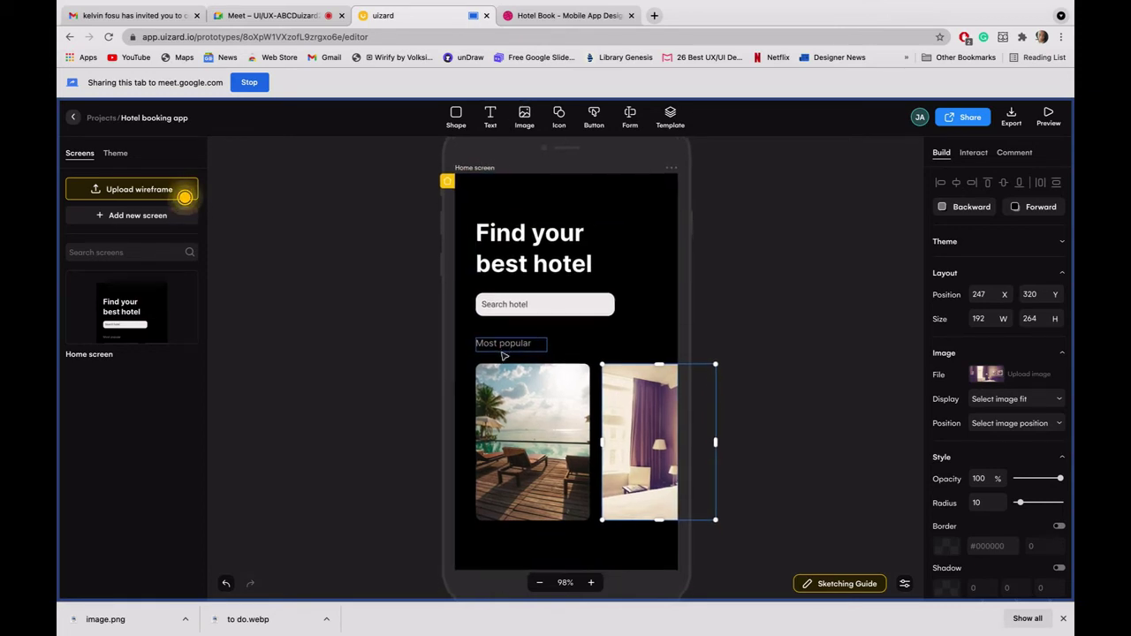
scroll(503, 354, down, 2)
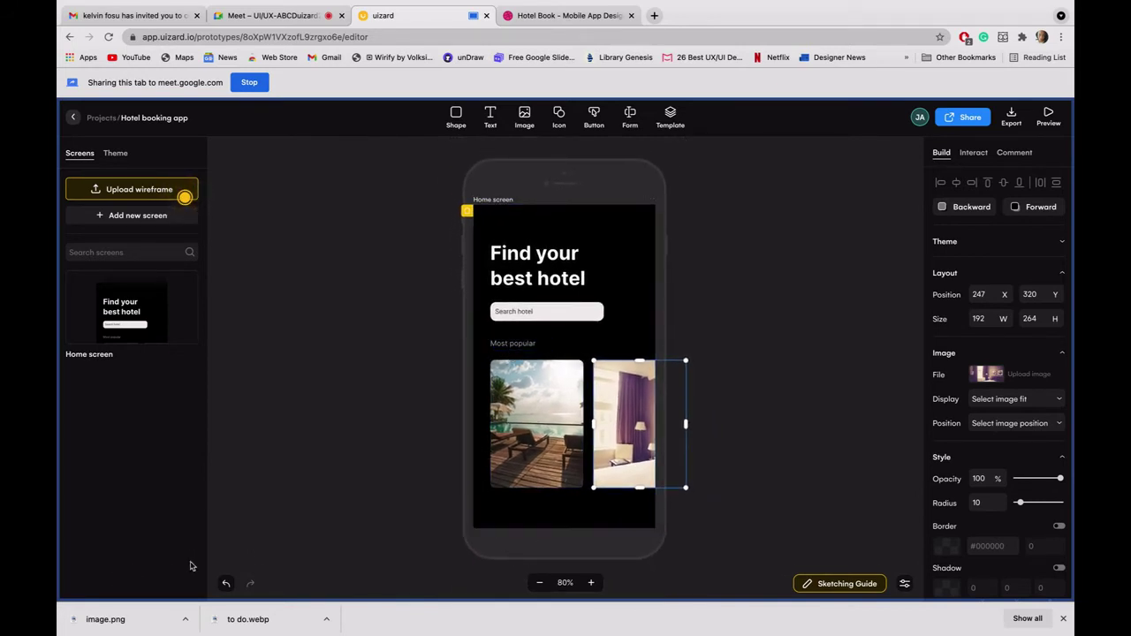
click(567, 523)
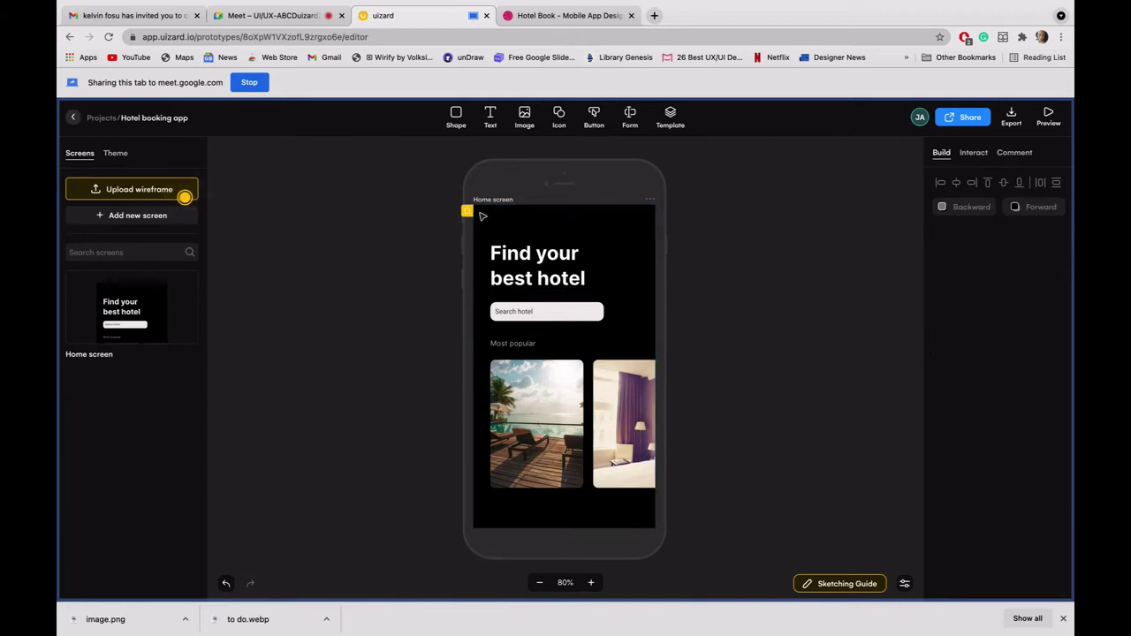
click(567, 532)
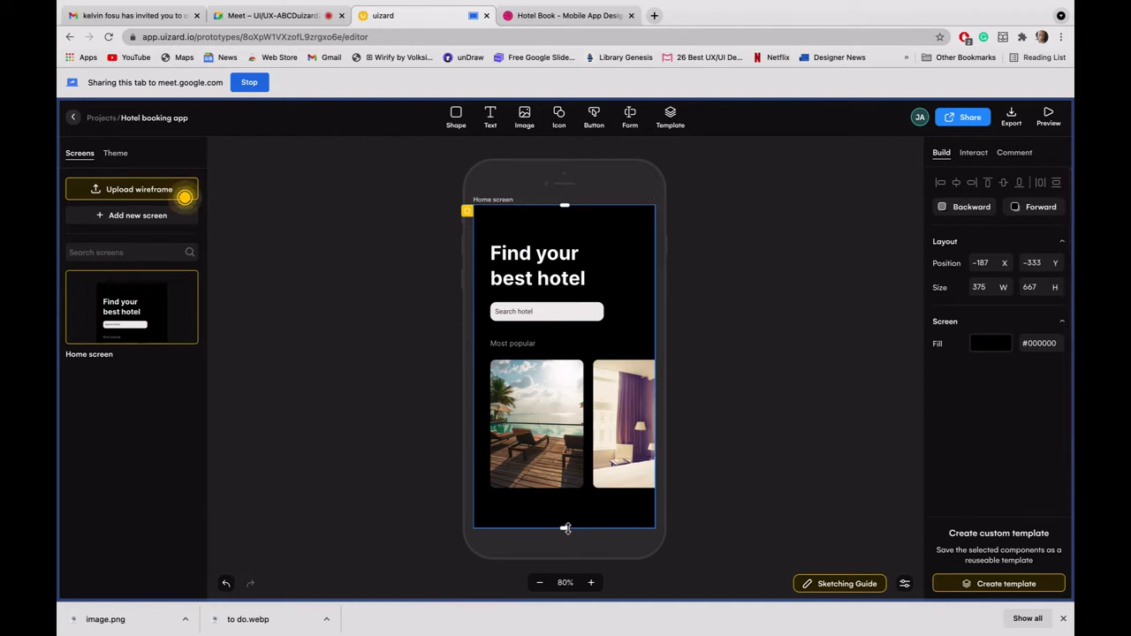
drag(566, 530, 565, 579)
key(super+z)
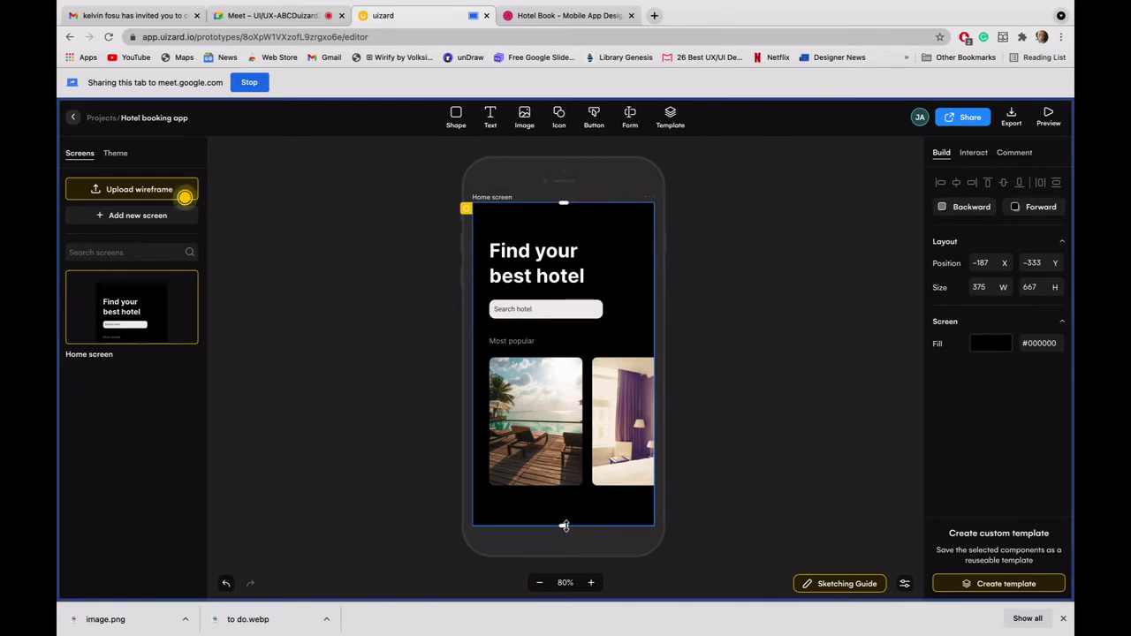
drag(565, 526, 558, 579)
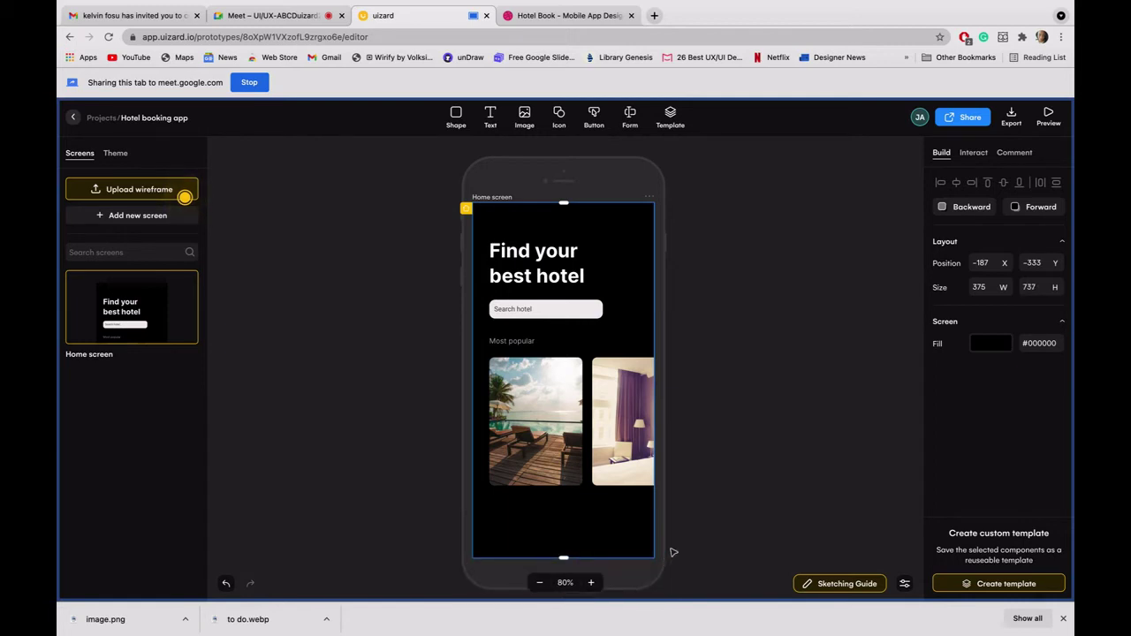
key(super+z)
drag(654, 531, 661, 580)
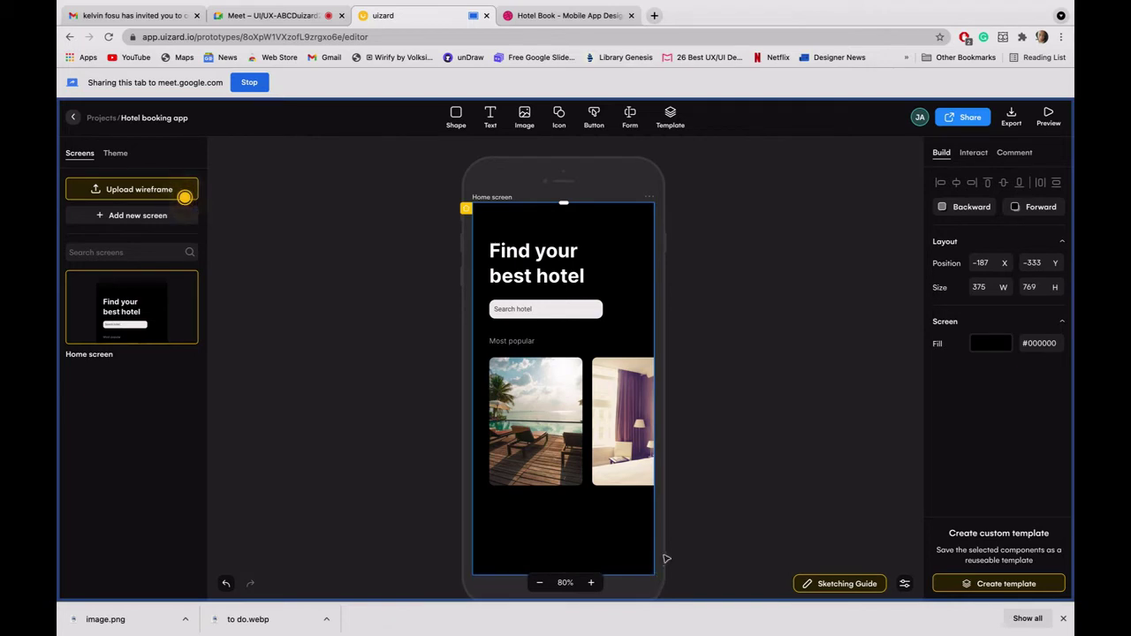
click(704, 513)
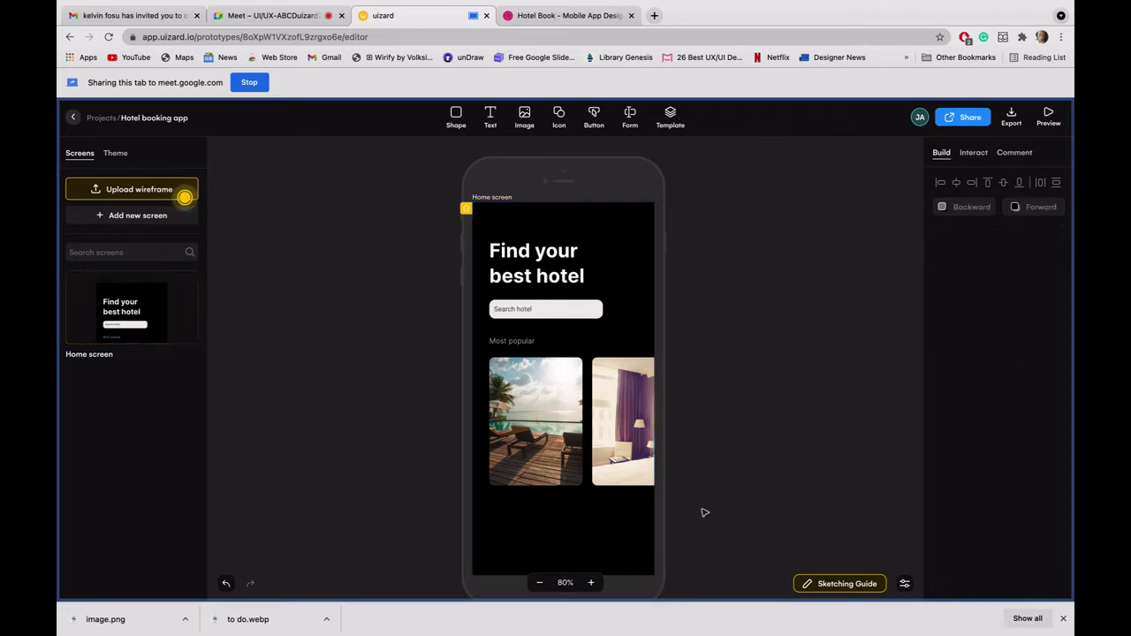
scroll(704, 513, down, 3)
scroll(704, 512, down, 2)
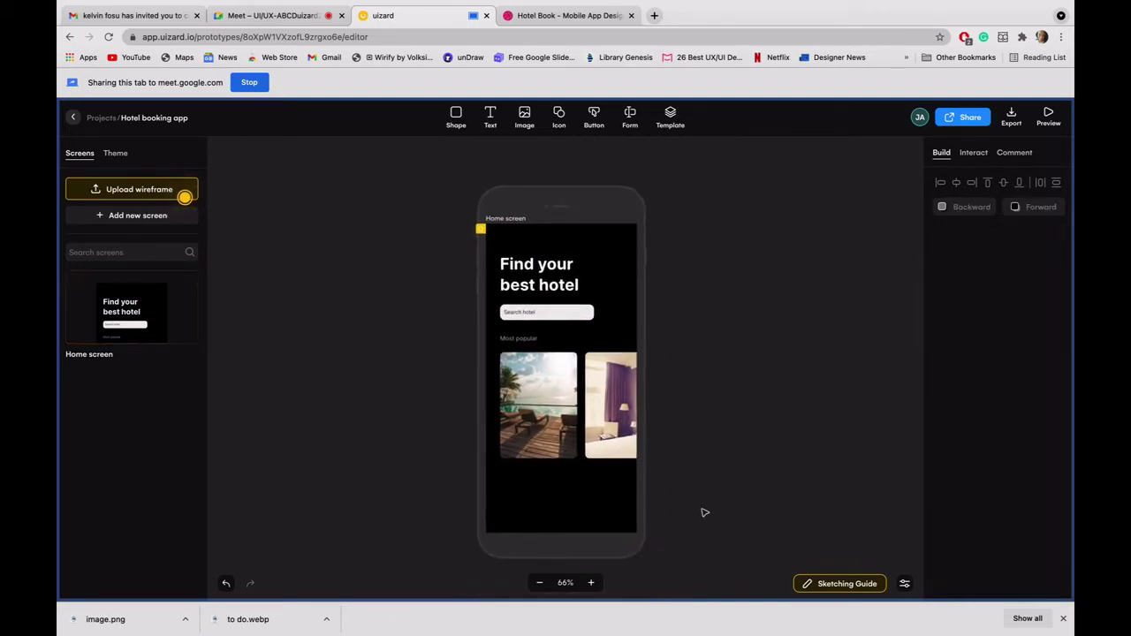
scroll(705, 513, down, 1)
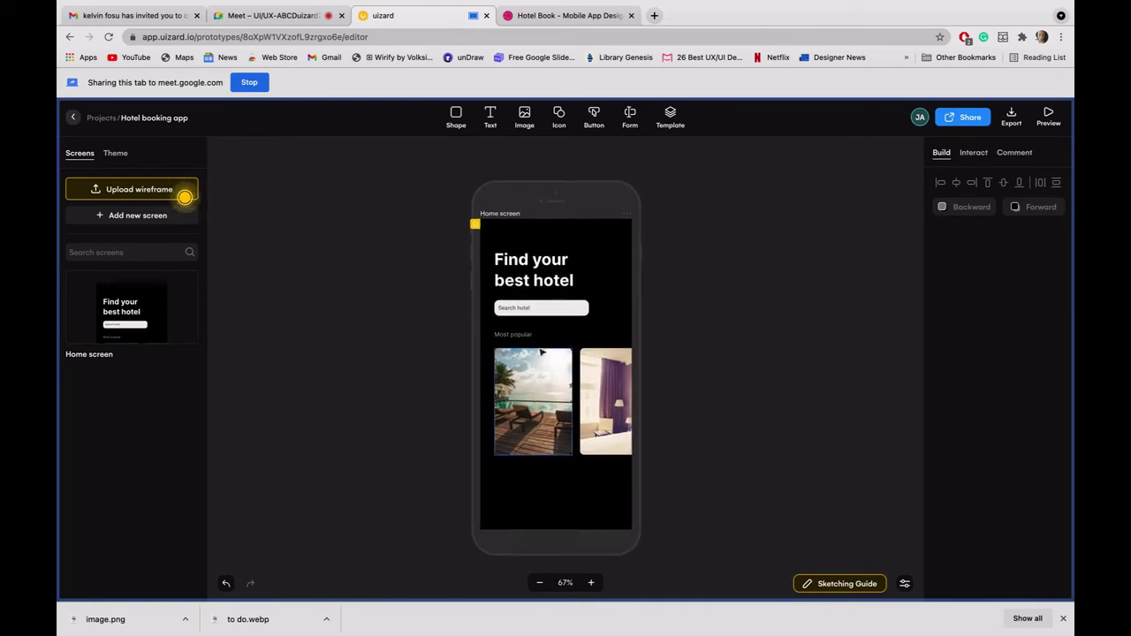
Step: Share the Dribbble hotel design tab to review the area below its photo cards, and switch back to the uizard tab
click(533, 17)
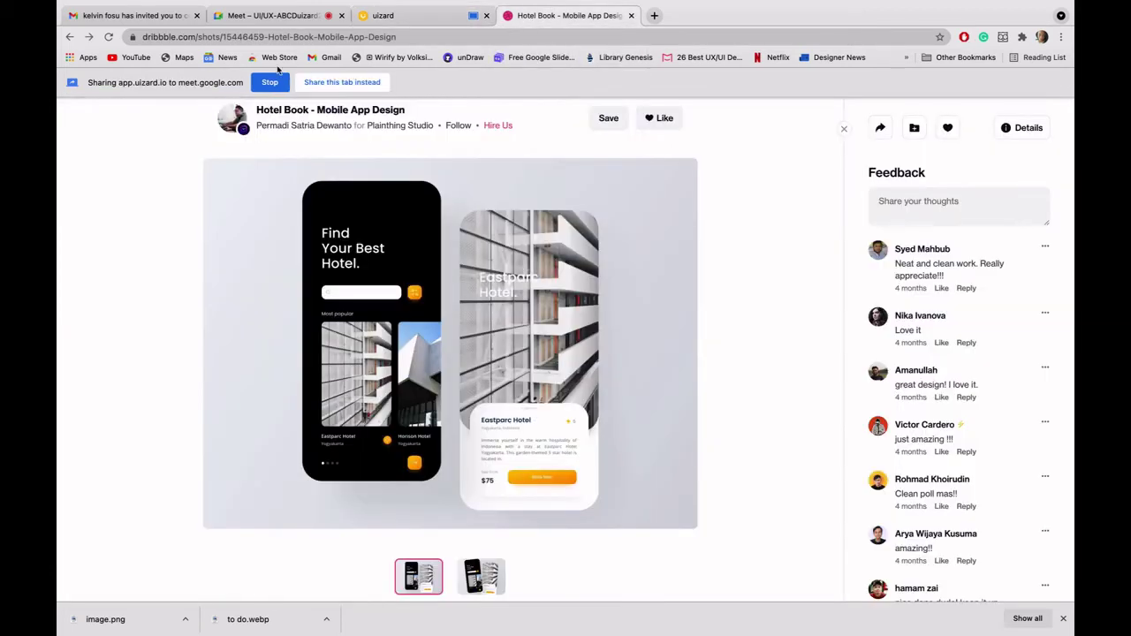
click(342, 81)
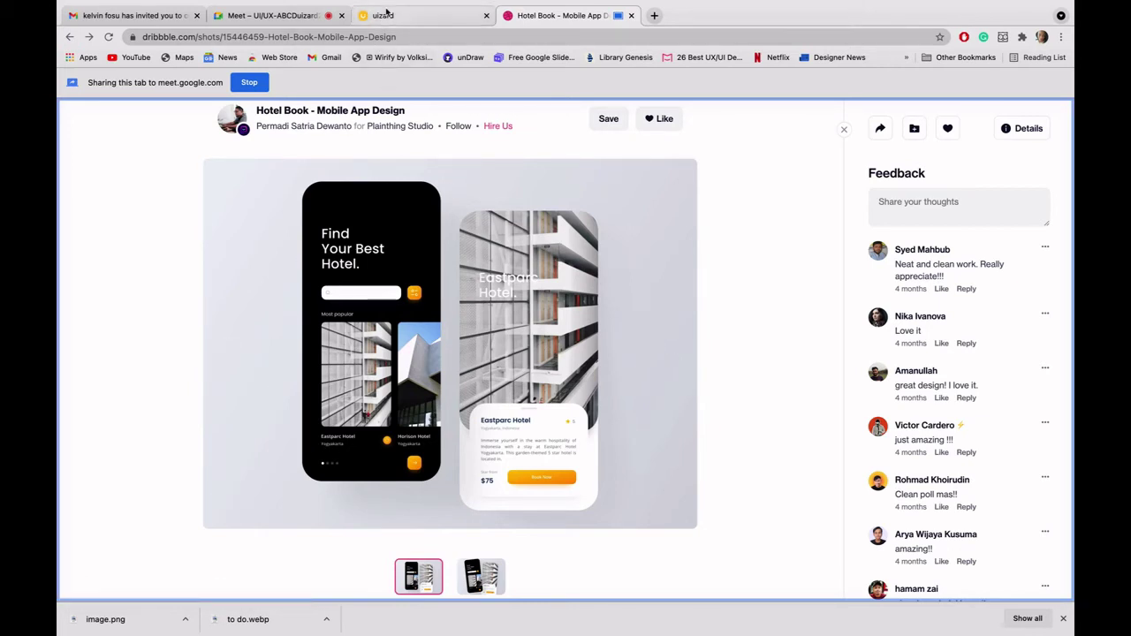
click(386, 11)
Step: Try to duplicate the "Most popular" label on the home screen
click(506, 335)
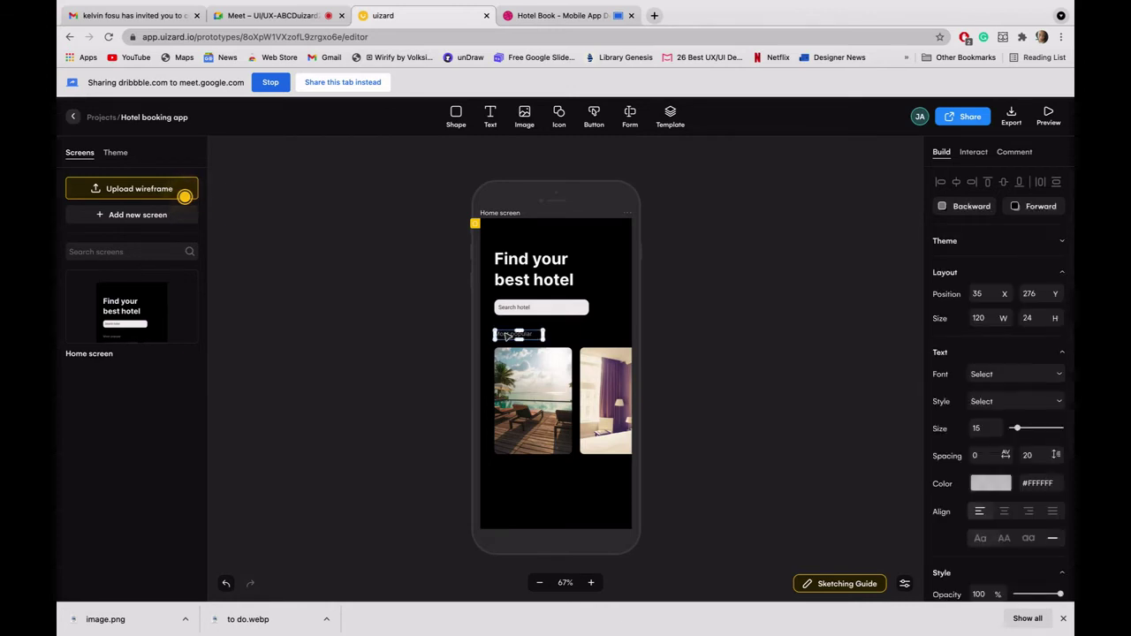
key(Escape)
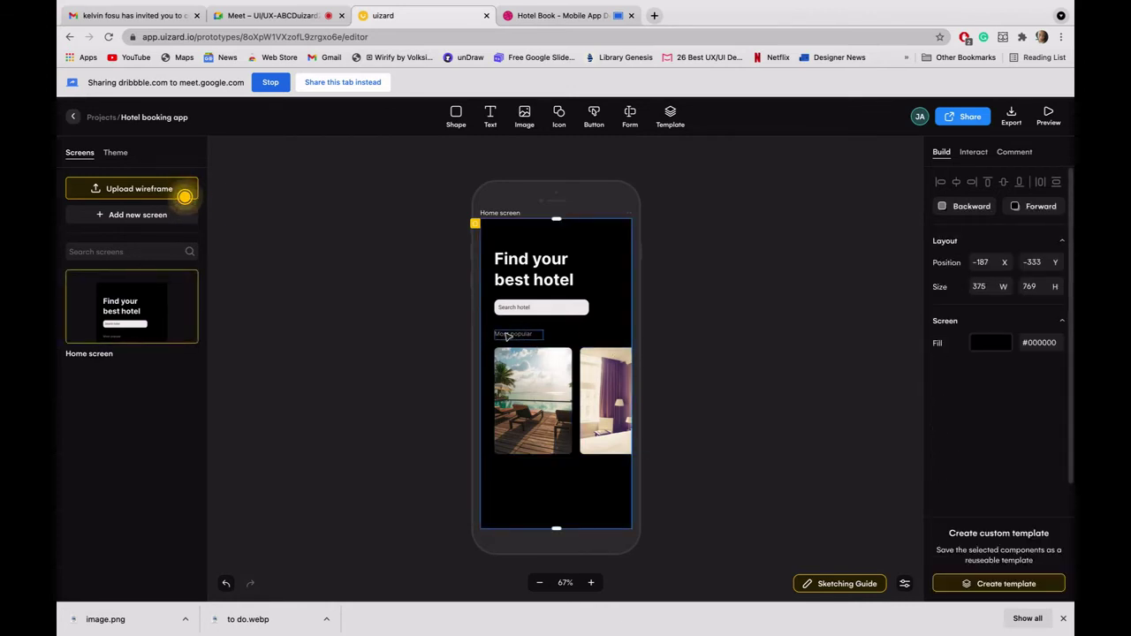
click(506, 335)
key(super+d)
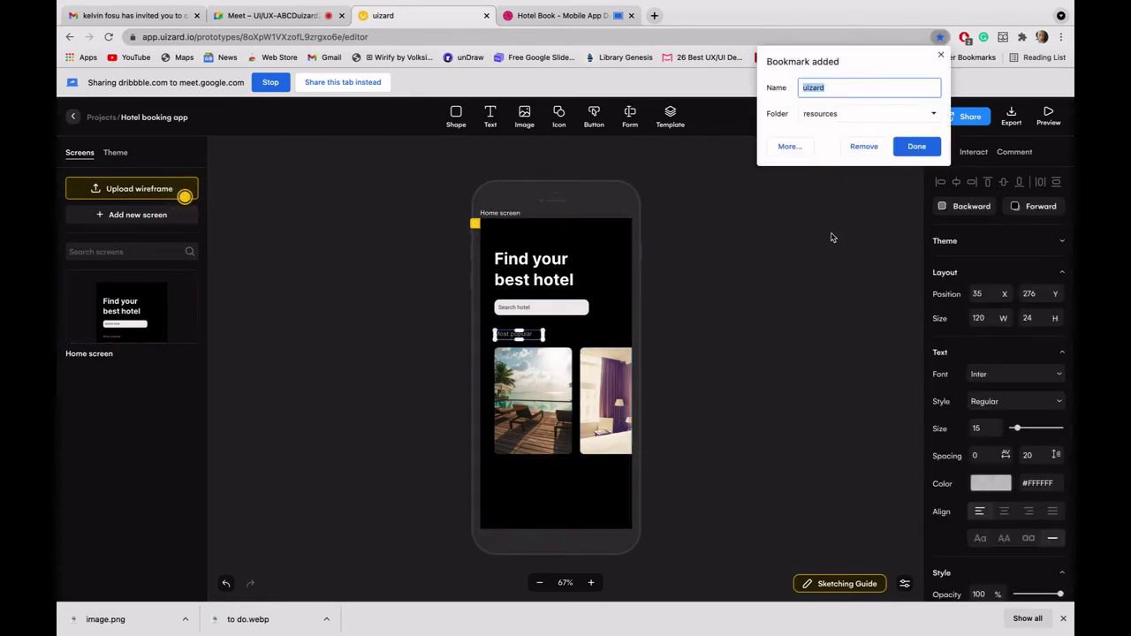
click(864, 147)
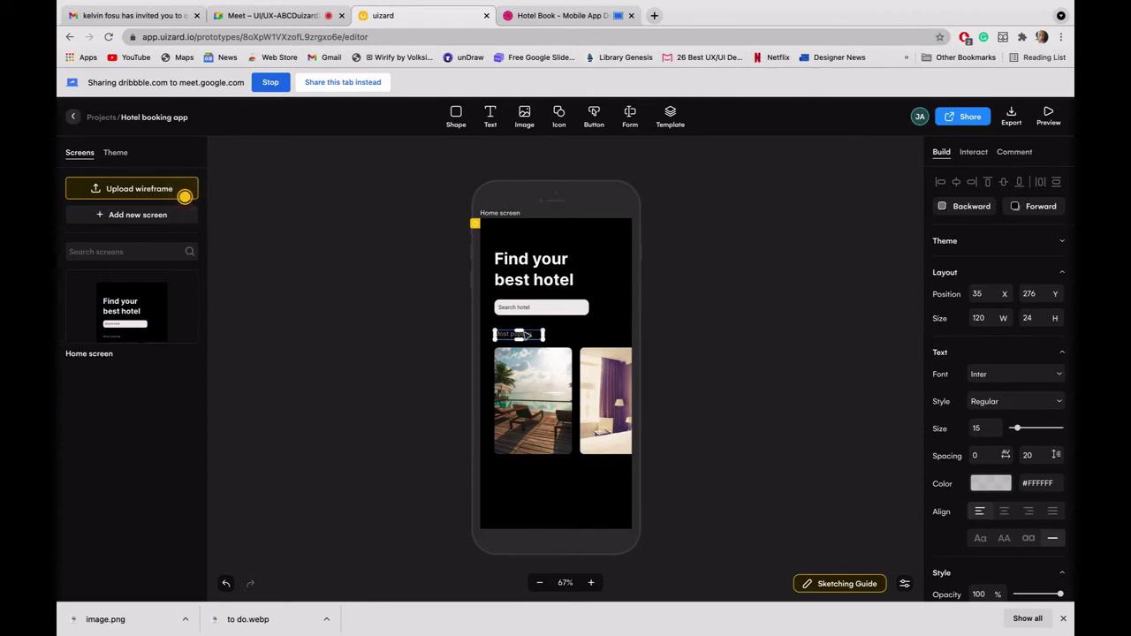
right_click(527, 339)
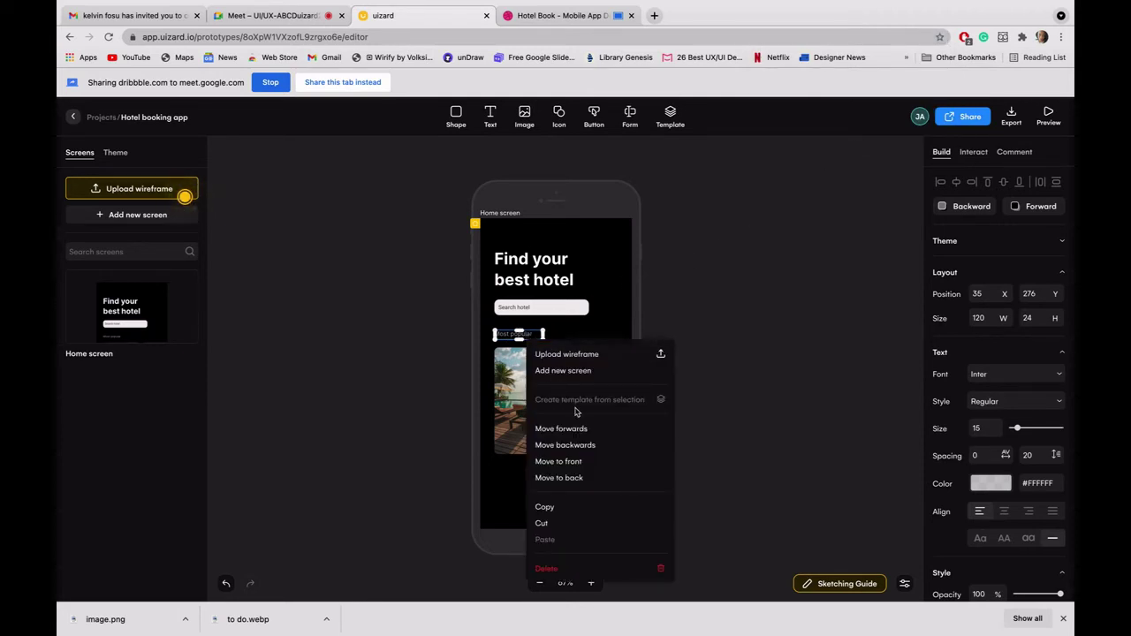
click(406, 477)
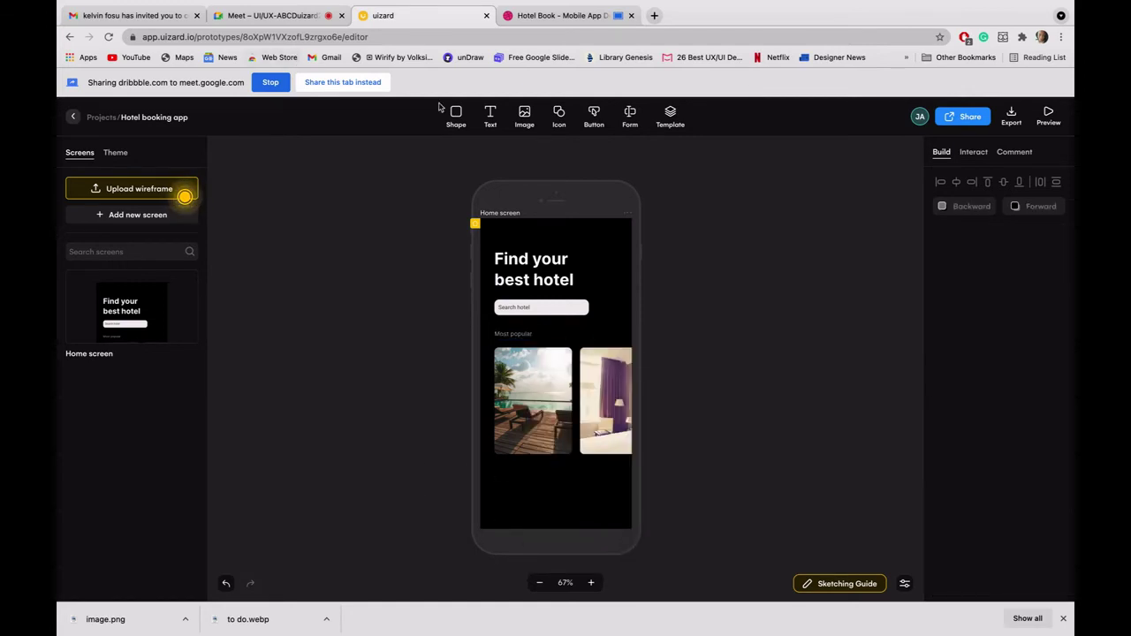
Step: Insert a white paragraph text element and place it beneath the deck photo at X 35, Y 604
click(491, 117)
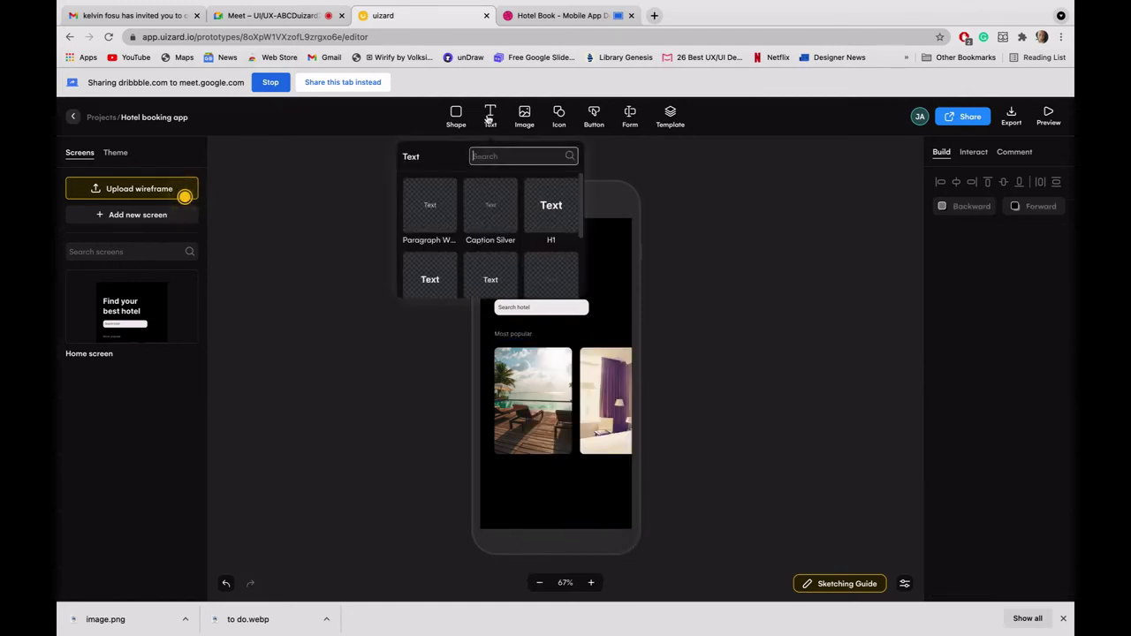
click(429, 207)
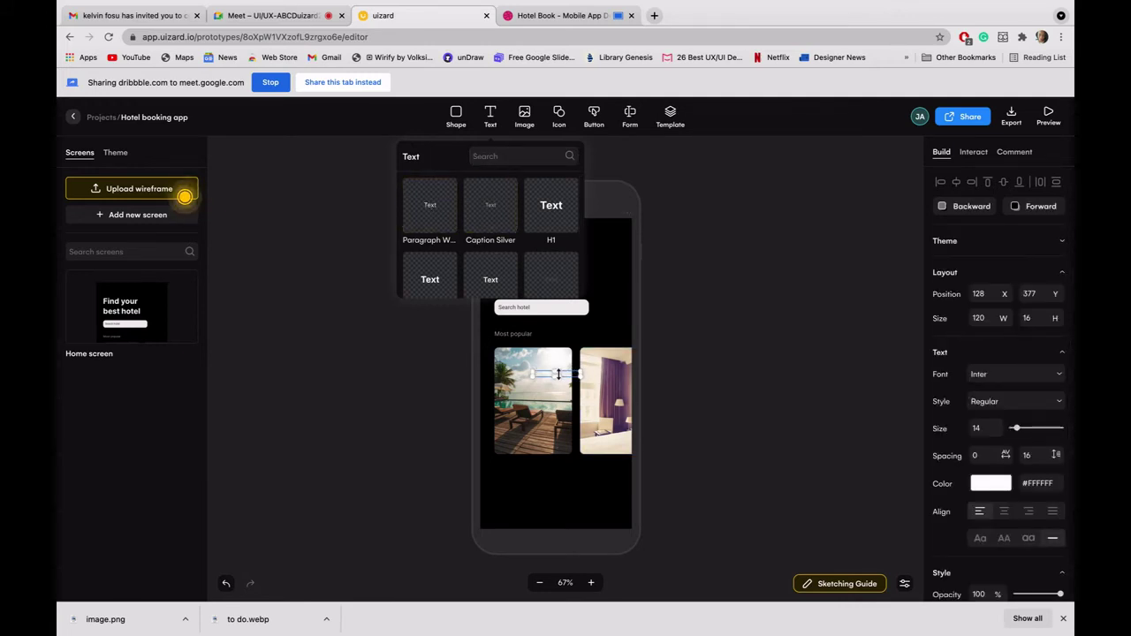
scroll(557, 375, up, 3)
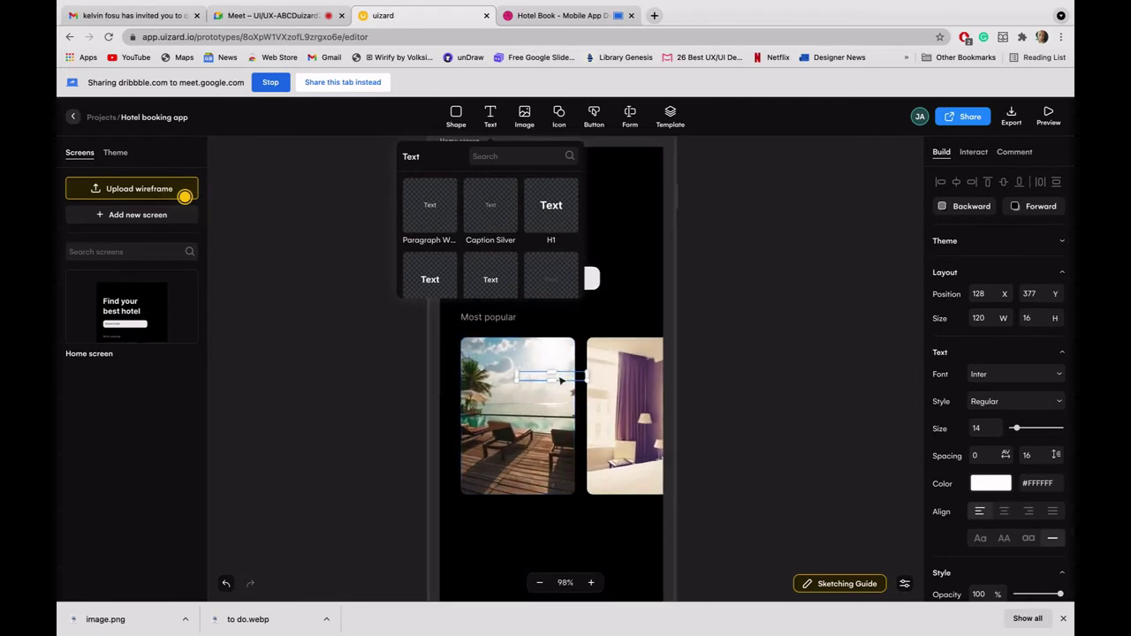
drag(562, 379, 508, 509)
drag(505, 526, 506, 516)
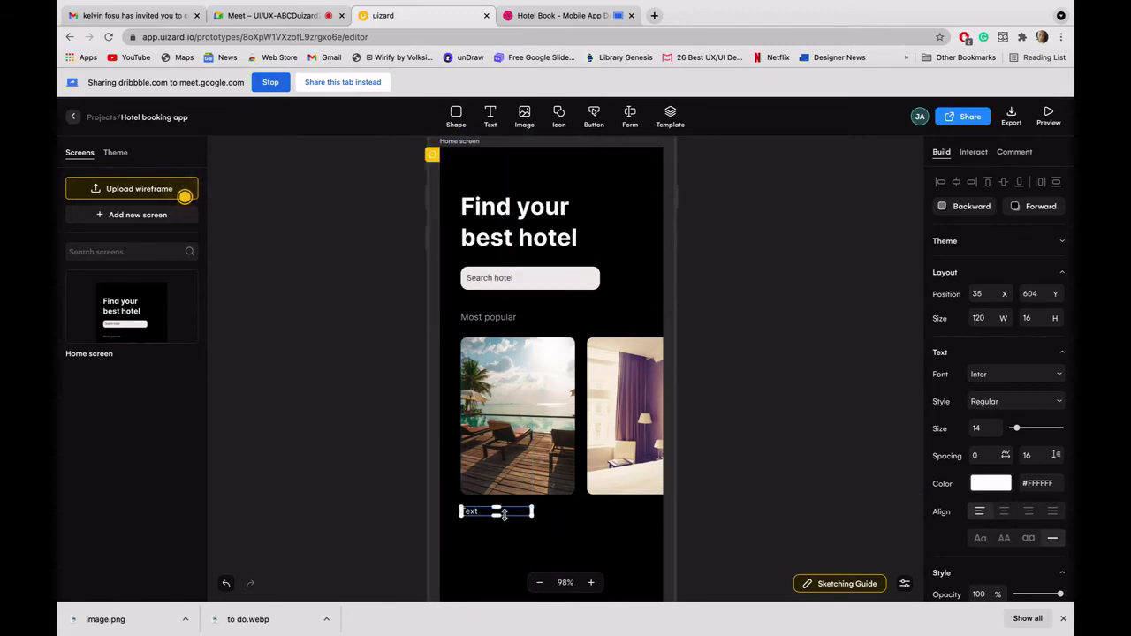
Step: Check the hotel captions in the Dribbble design, and return to sharing the uizard tab in the meeting
click(573, 22)
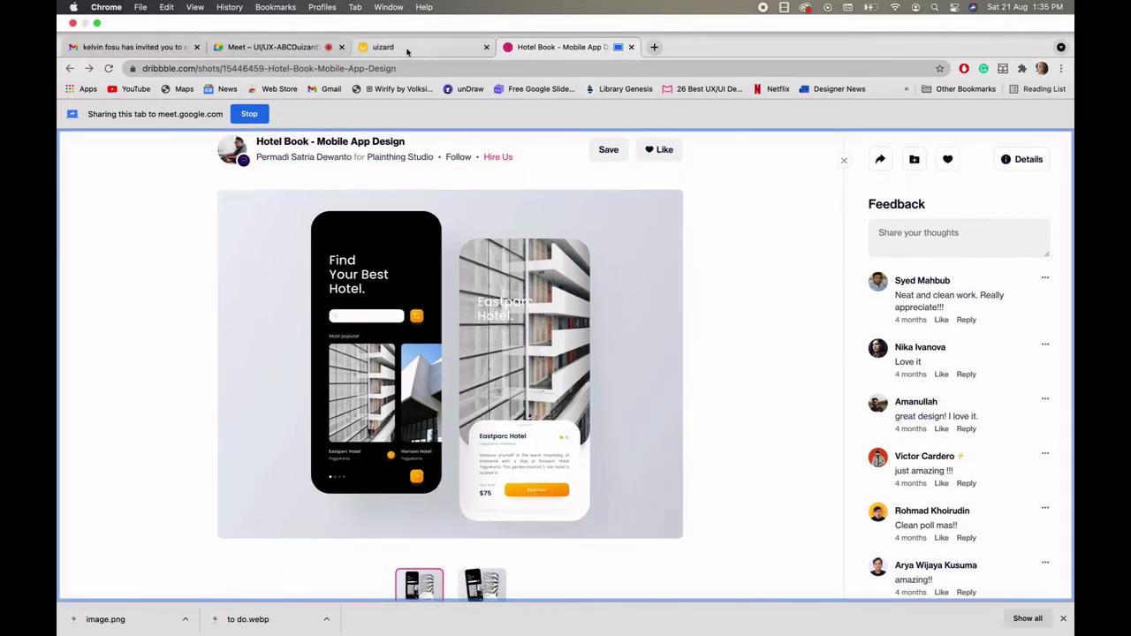
click(407, 48)
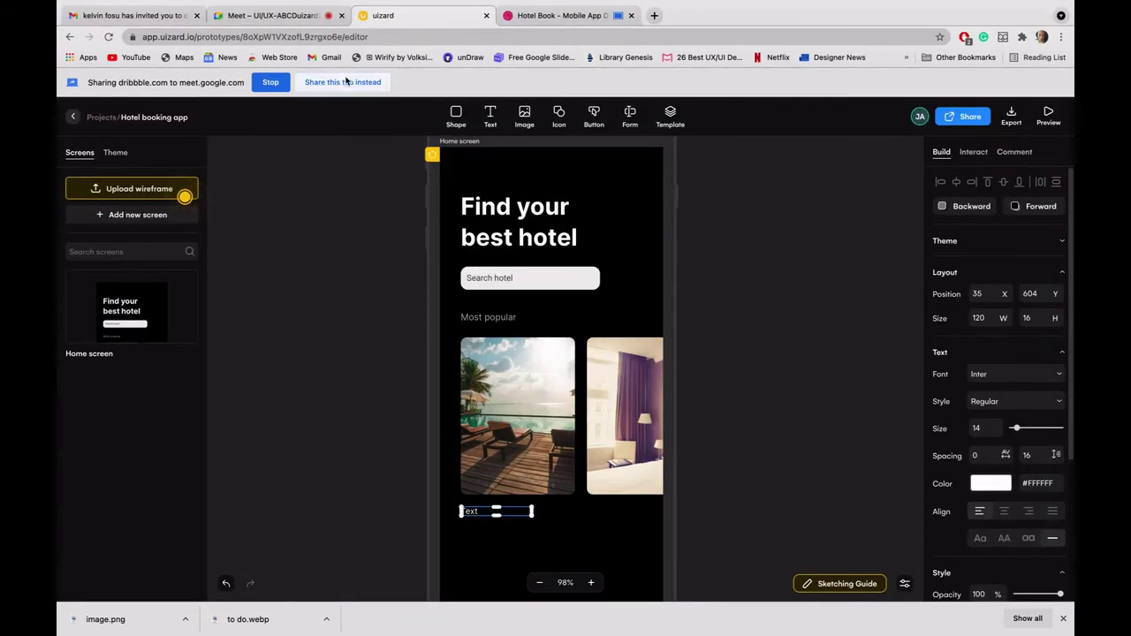
click(346, 82)
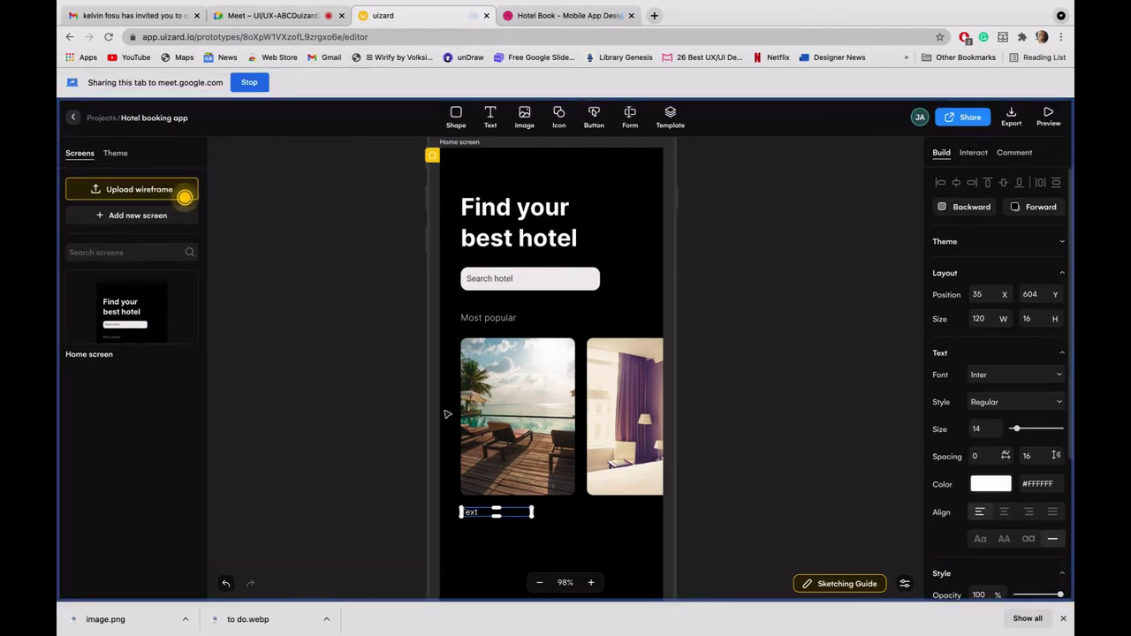
Step: Replace the placeholder text beneath the deck photo with "Movenpick Hotel"
click(473, 519)
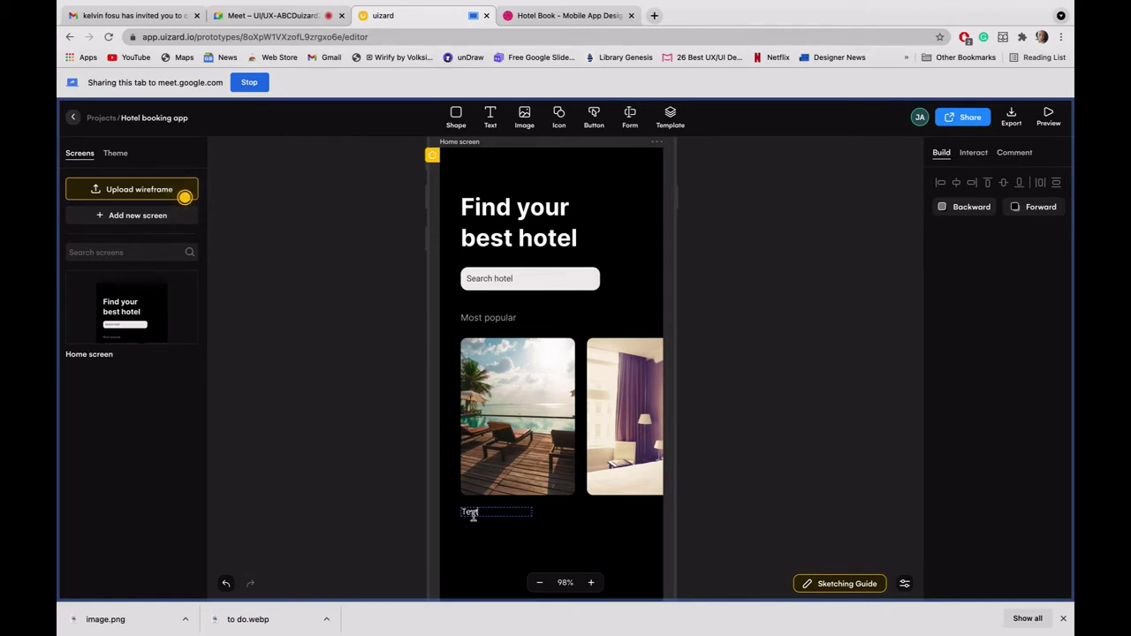
double_click(471, 512)
text(Movenpic)
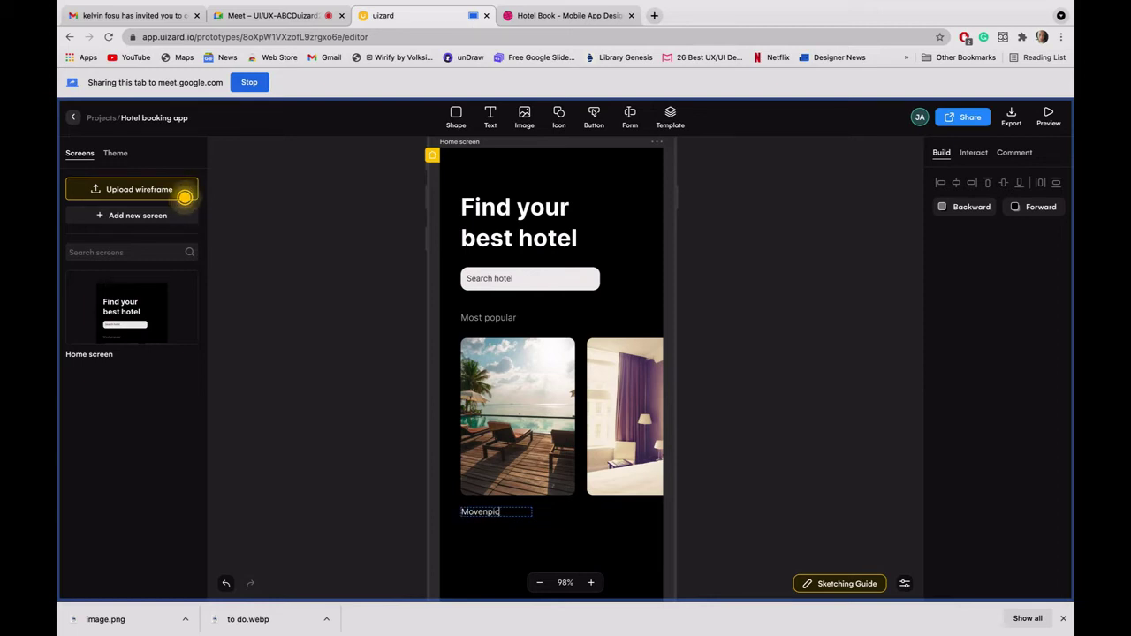
text(k Hotel)
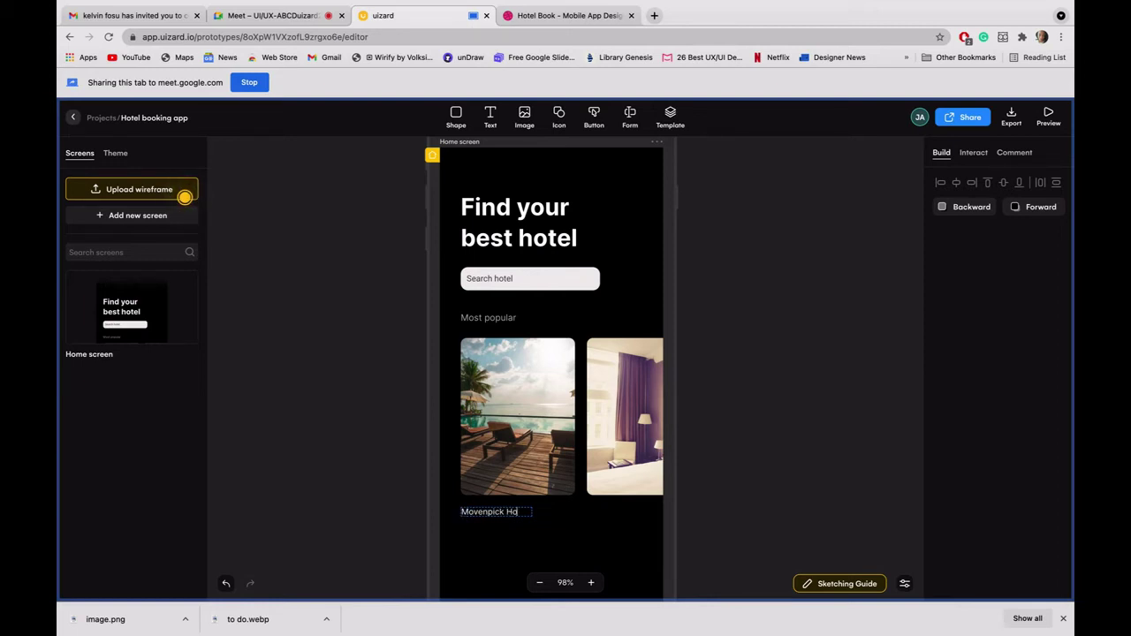
click(571, 558)
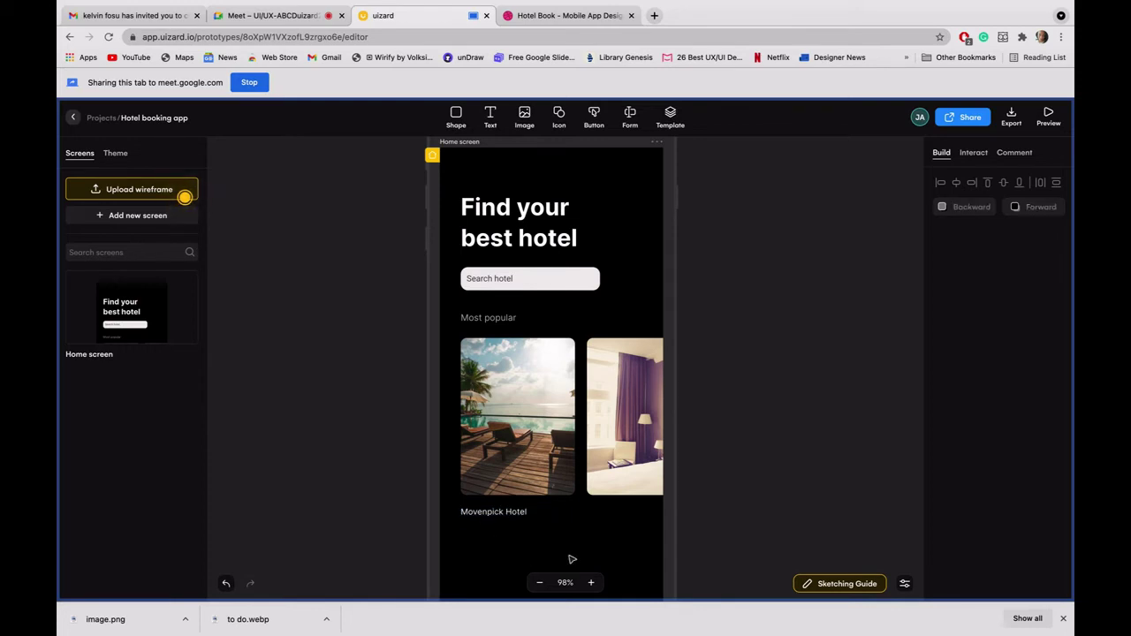
Step: Try to duplicate the "Movenpick Hotel" caption beneath the deck photo
click(492, 512)
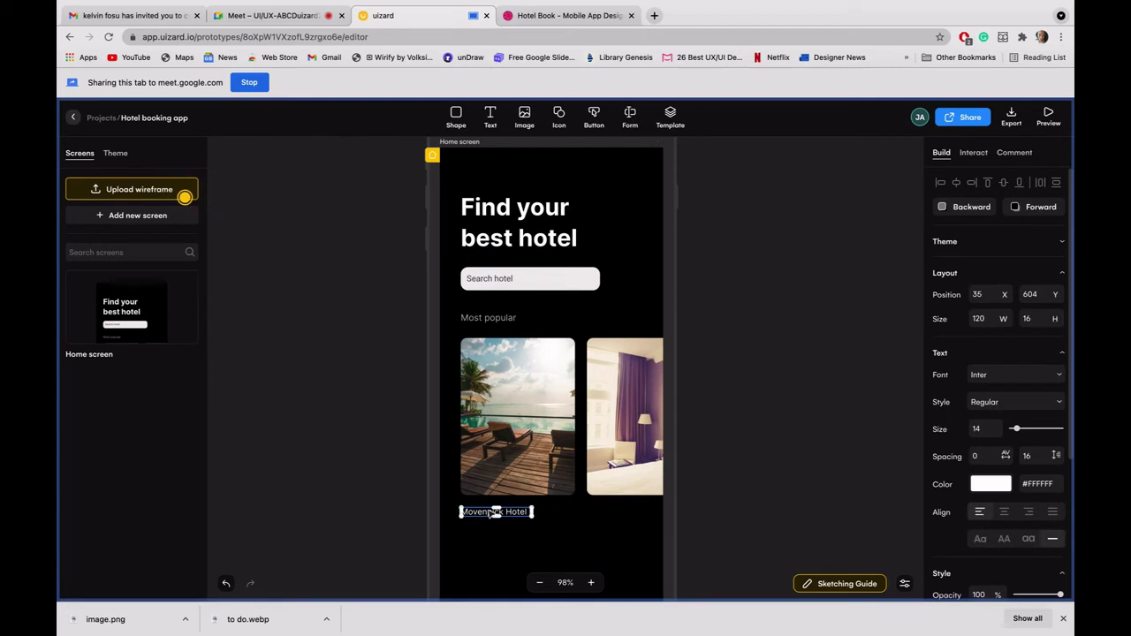
right_click(490, 514)
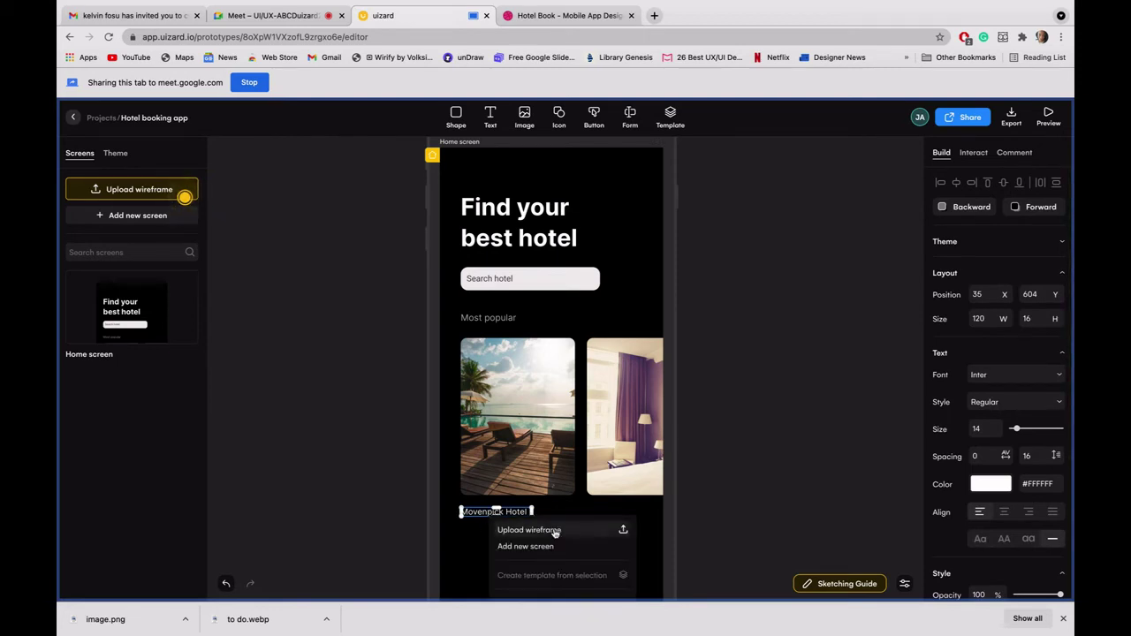
click(722, 534)
click(497, 513)
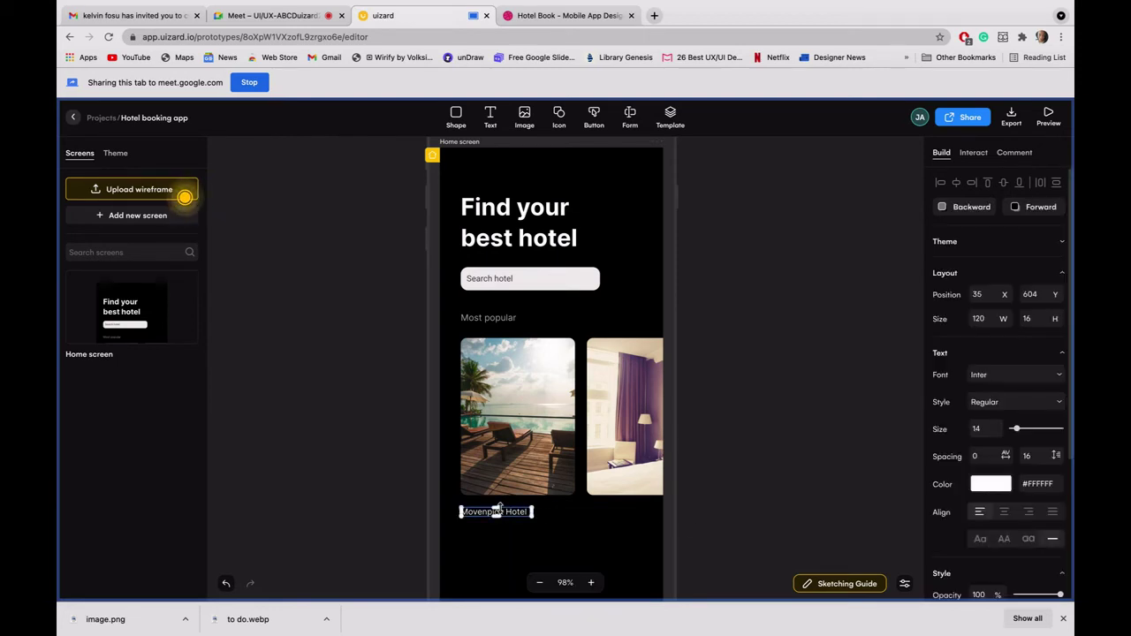
key(super+d)
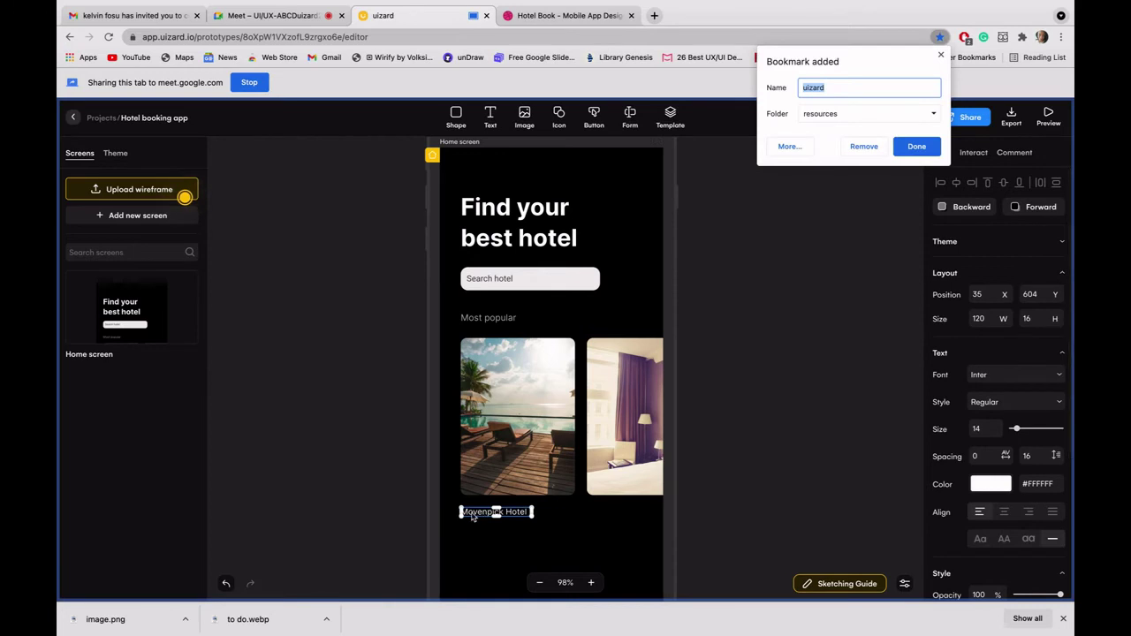
click(865, 147)
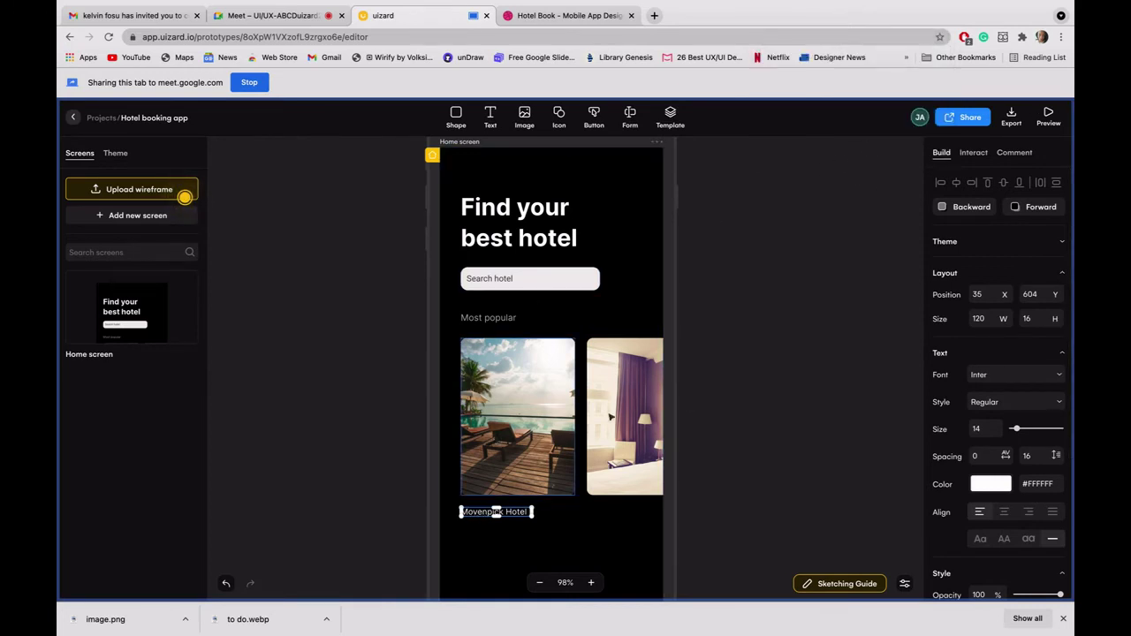
scroll(733, 390, down, 2)
scroll(733, 391, down, 2)
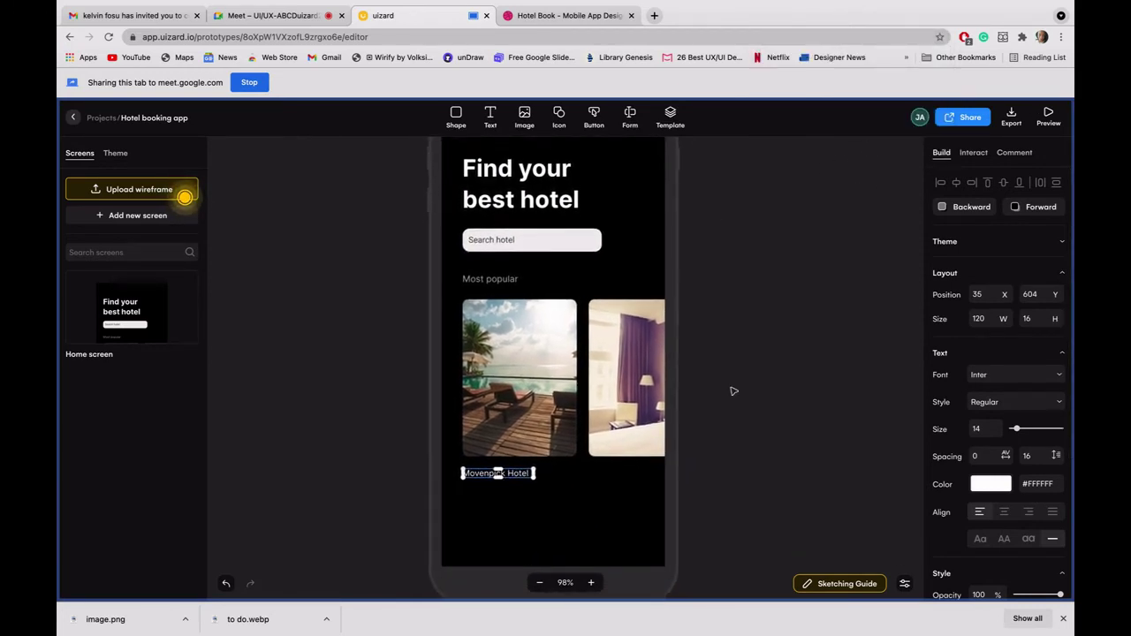
Step: Duplicate the "Movenpick Hotel" caption and place the copy beneath the bedroom photo at X 257, Y 604
click(727, 473)
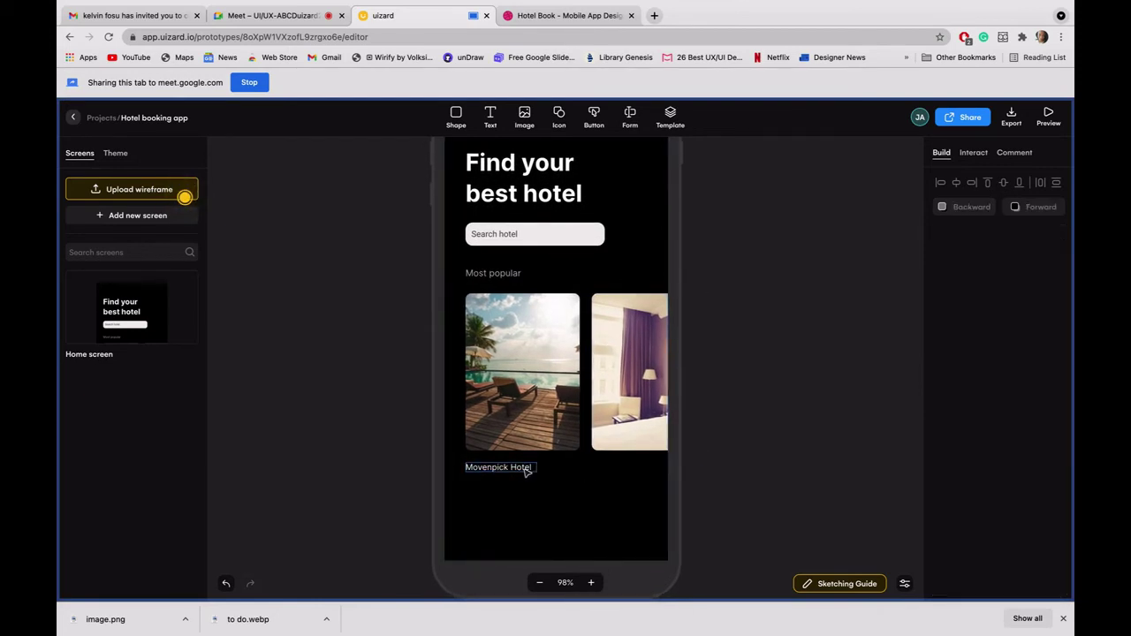
drag(525, 473, 651, 471)
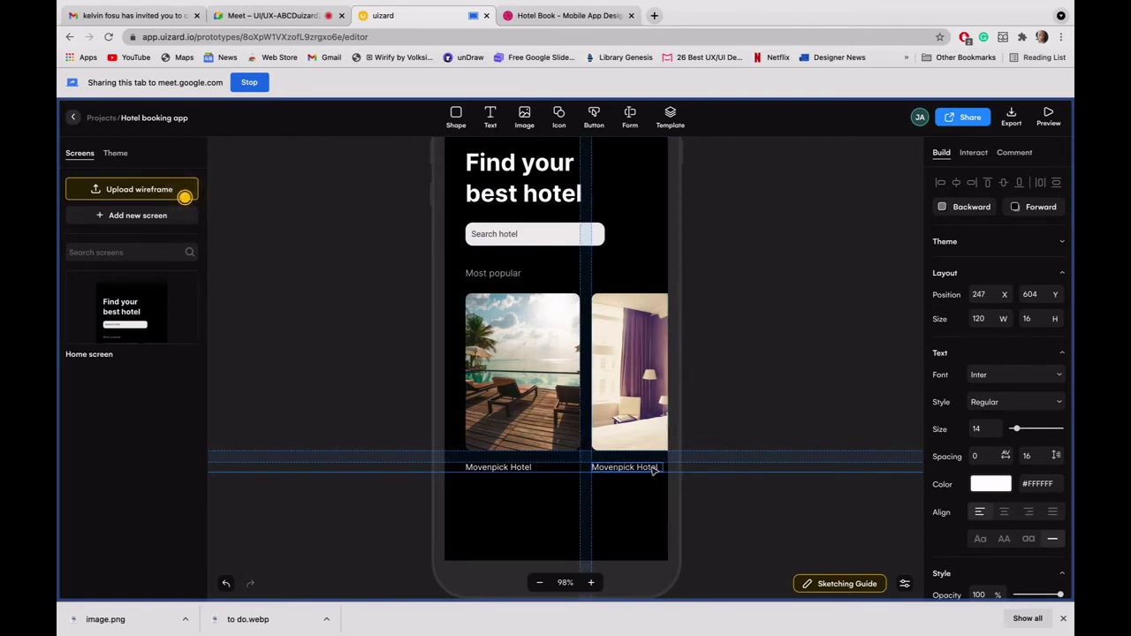
drag(653, 471, 654, 470)
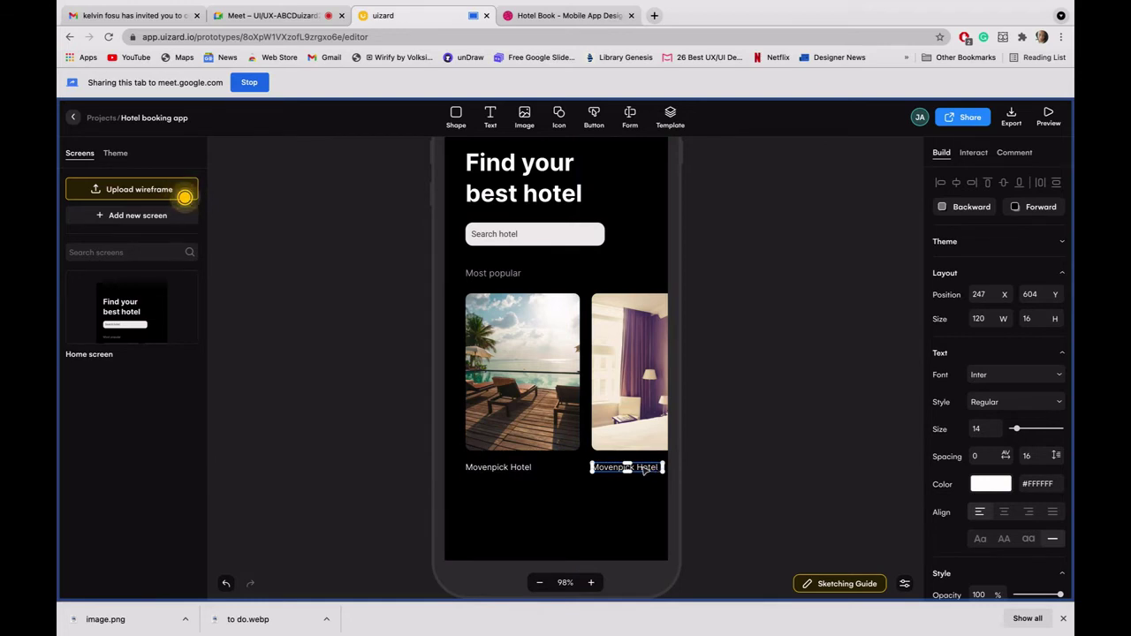
key(shift+Right)
key(shift+Right)
key(shift+Left)
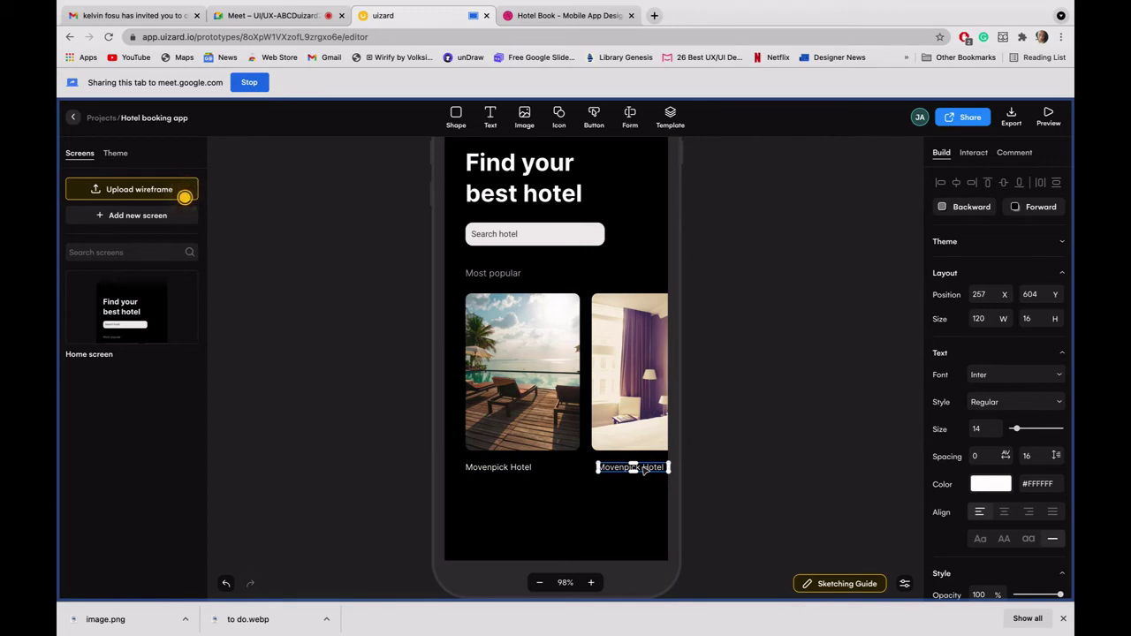
Step: Replace the text of the caption beneath the bedroom photo with "Accra City Hotel"
double_click(644, 469)
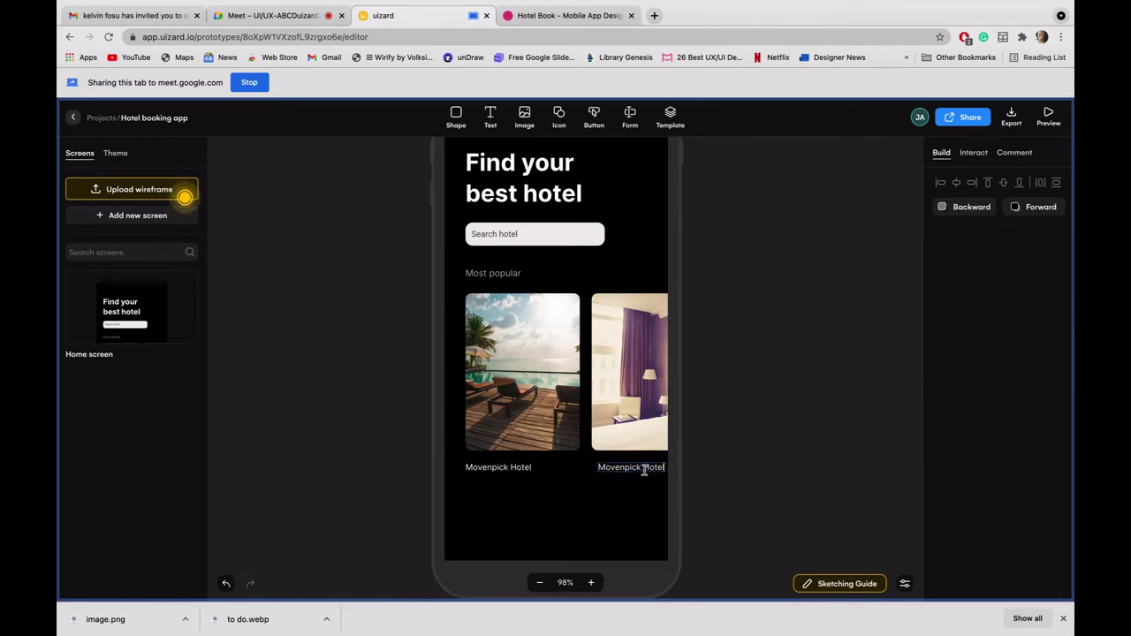
key(ctrl+a)
text(A)
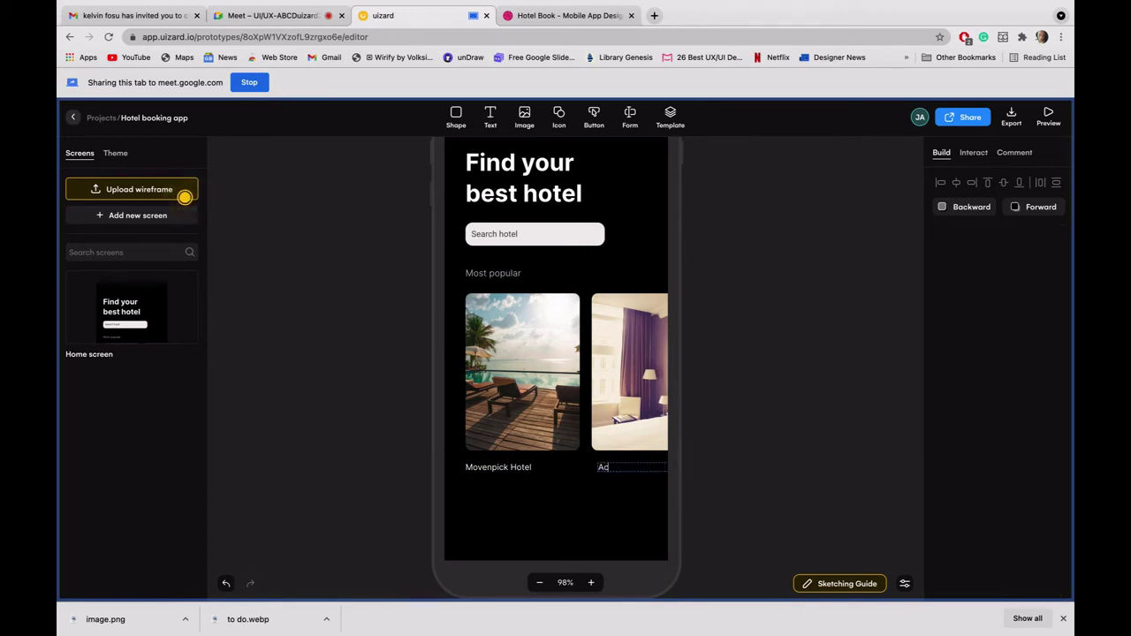
text(ccra City Hotel)
click(800, 482)
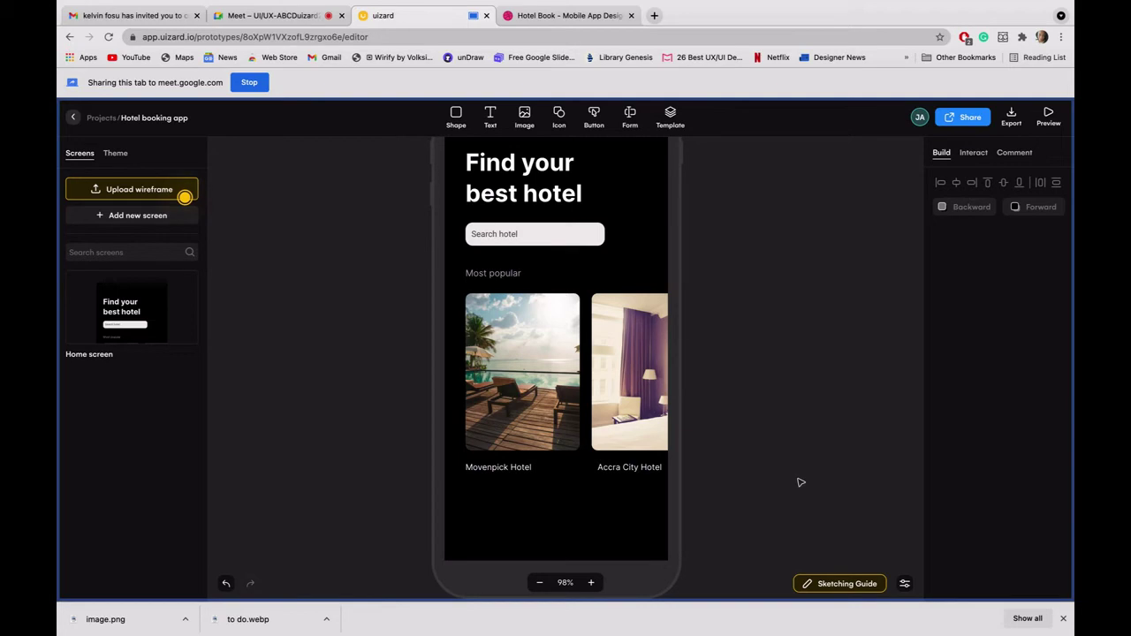
Step: Examine the enlarged Dribbble design's lower area beneath the hotel photos, and return to the uizard editor
click(539, 21)
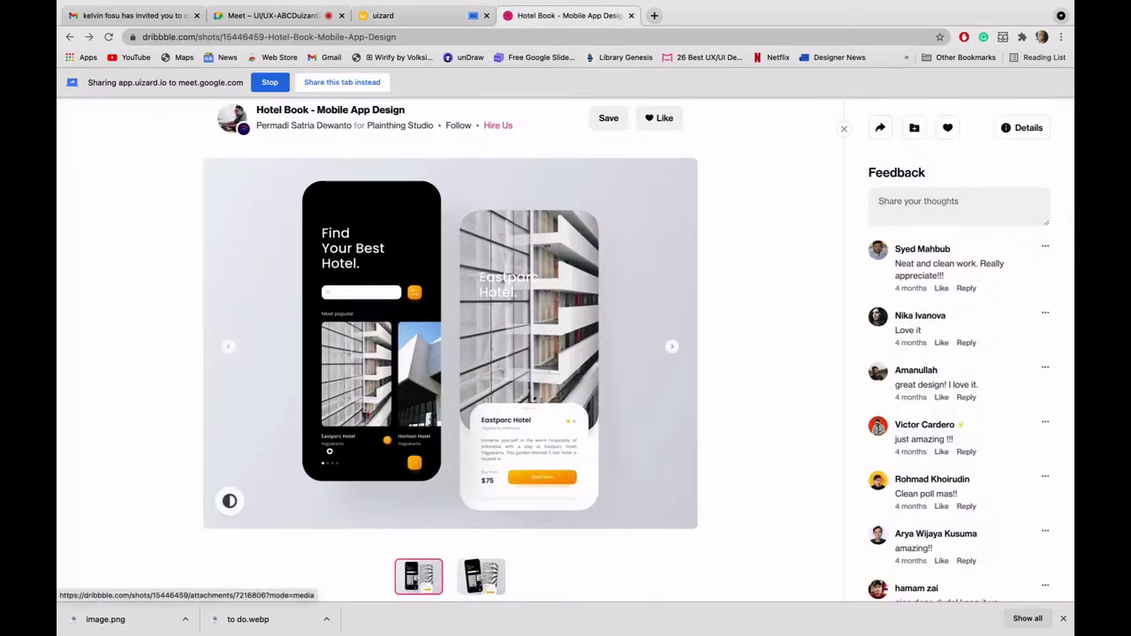
click(330, 457)
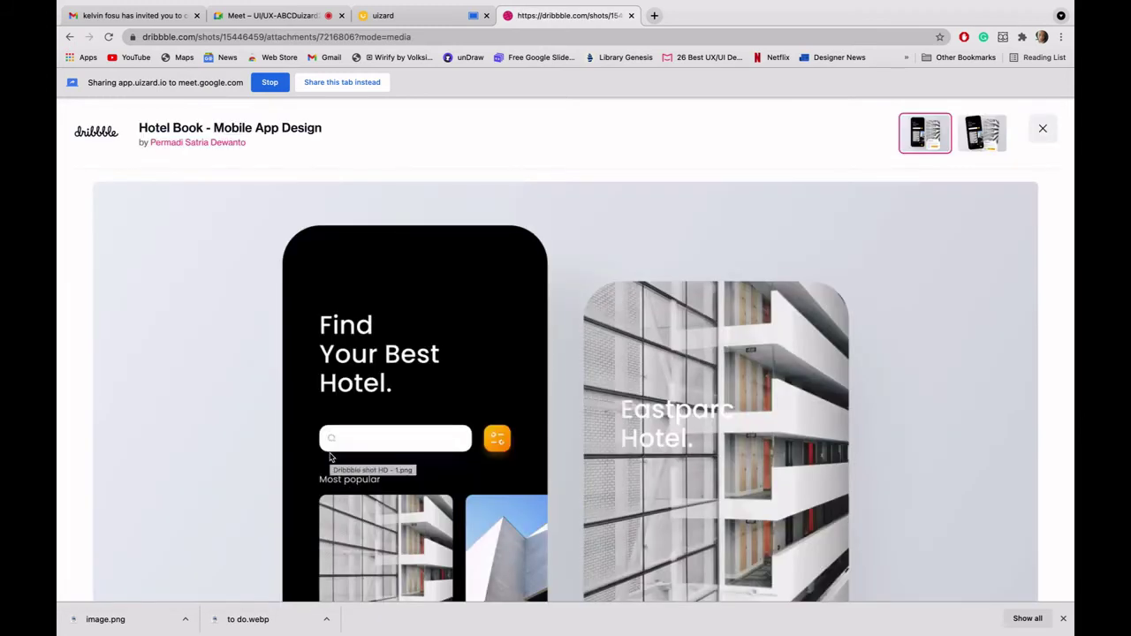
scroll(329, 456, down, 5)
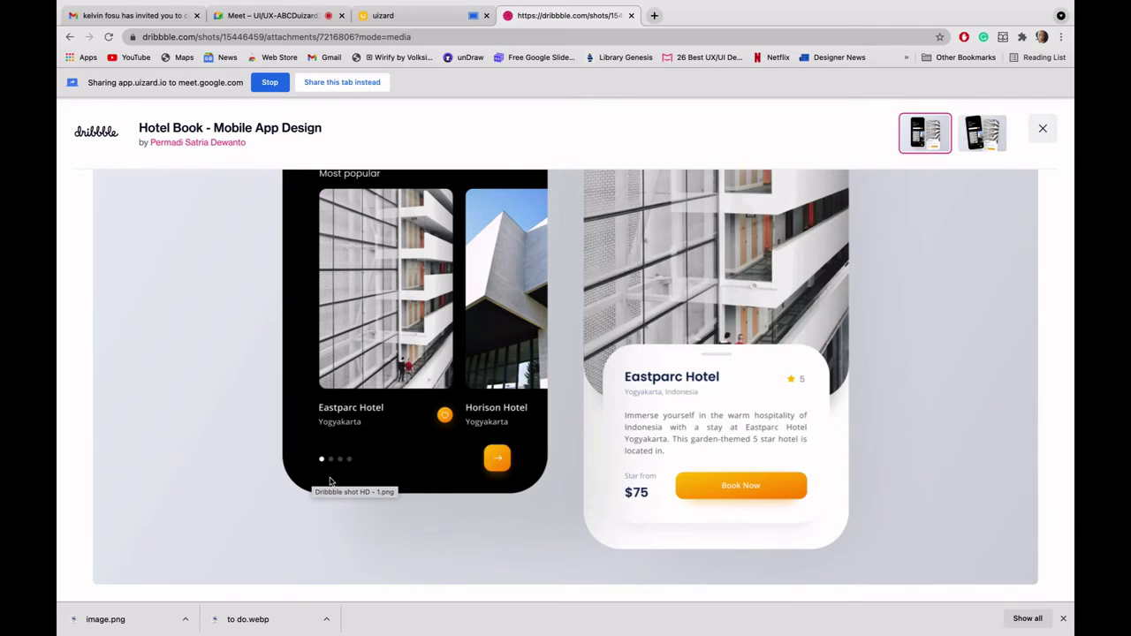
click(413, 12)
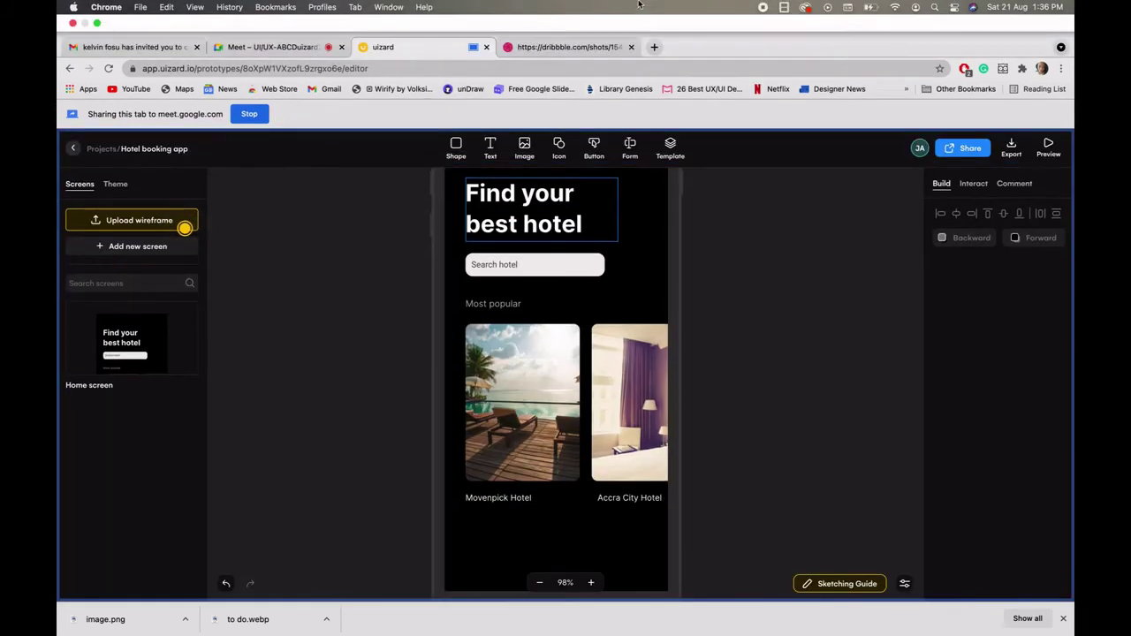
Step: Insert a Card Gray shape and move it beneath the hotel photos to X 35, Y 604
scroll(506, 502, down, 2)
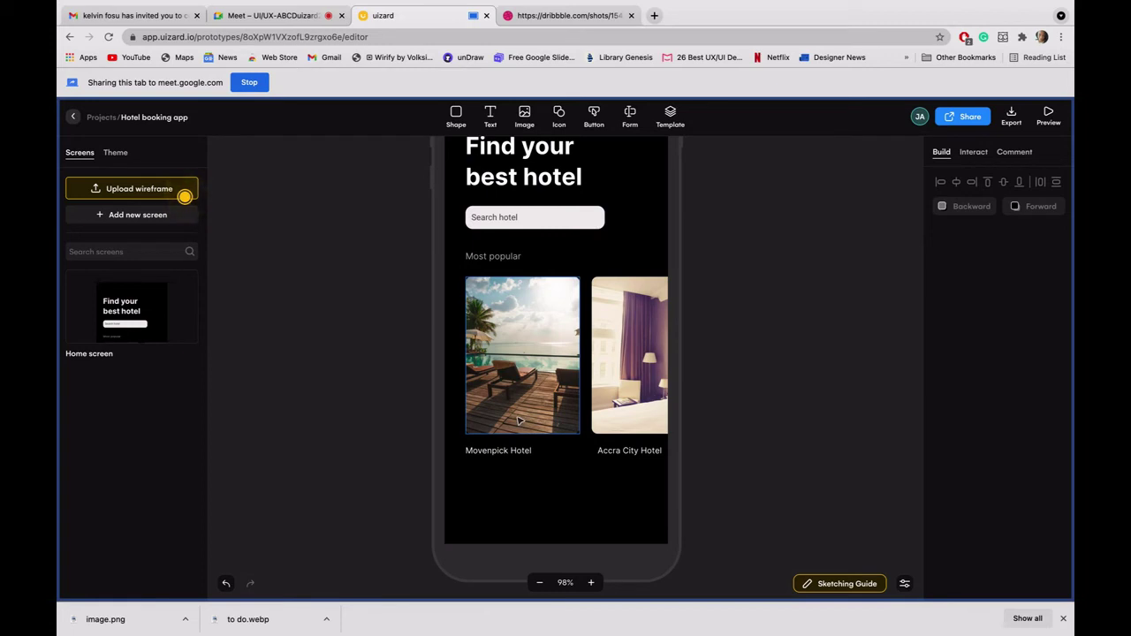
click(457, 122)
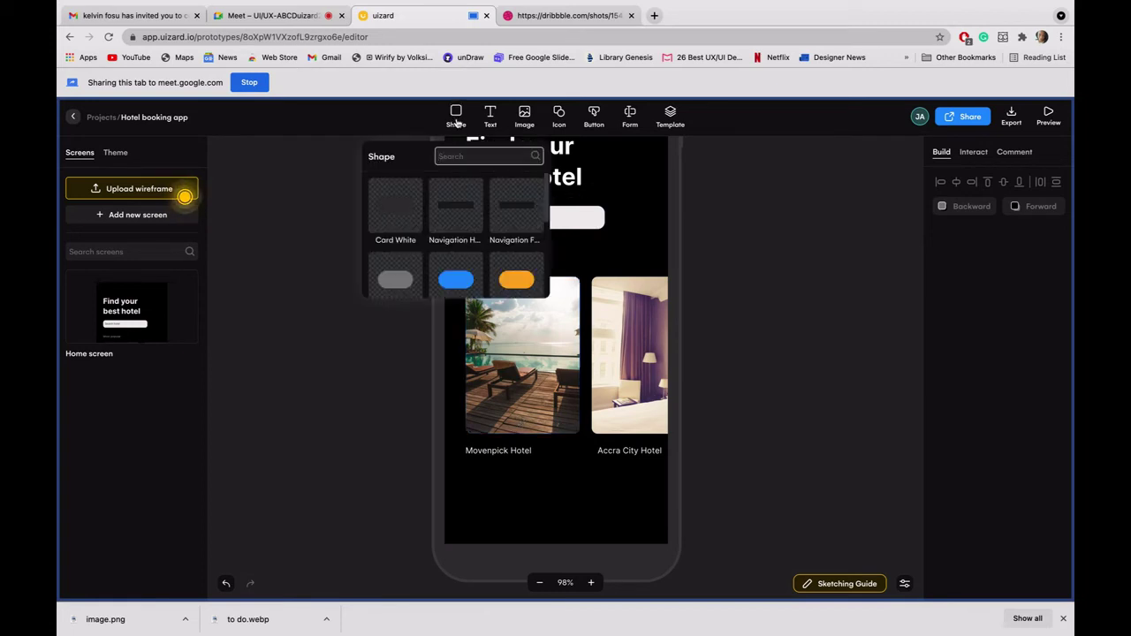
scroll(439, 227, down, 1)
scroll(438, 227, down, 4)
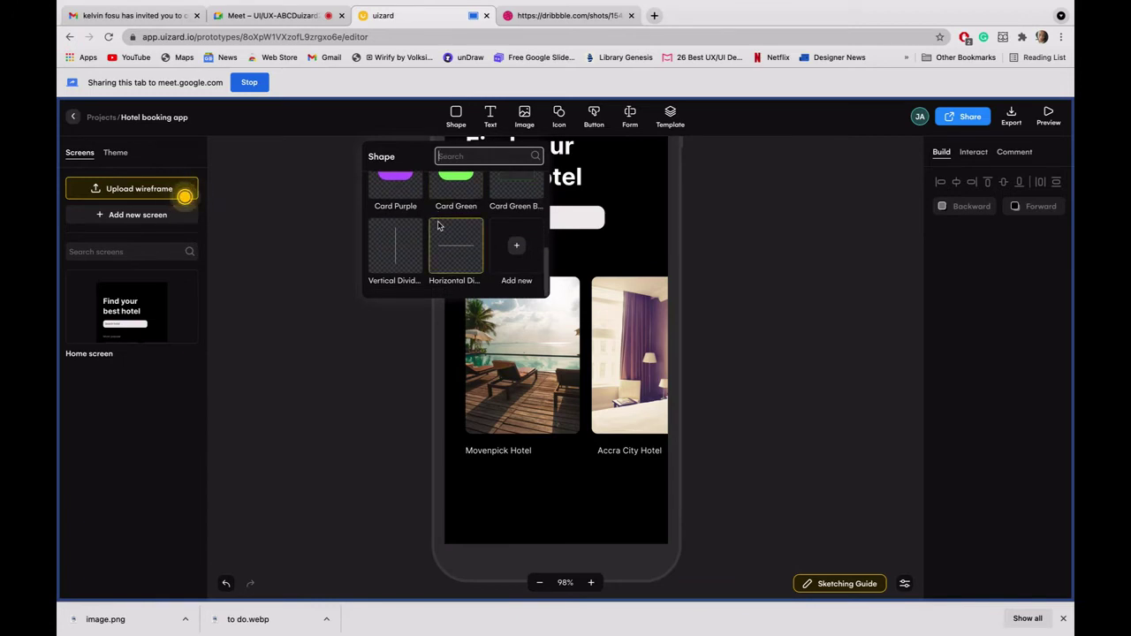
scroll(438, 227, up, 3)
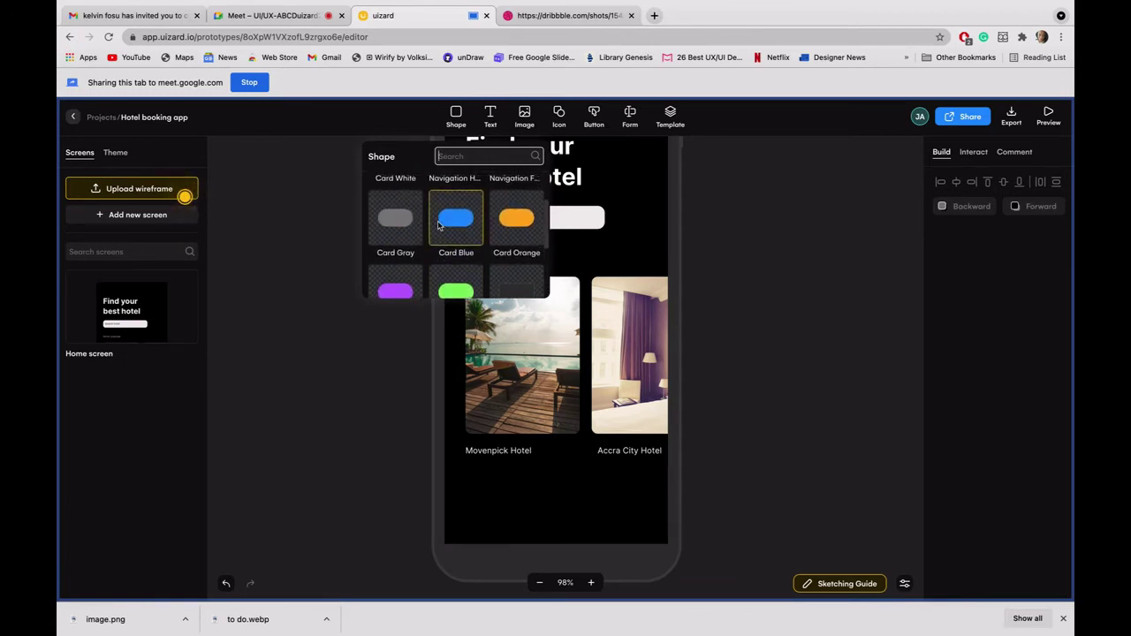
scroll(438, 227, up, 2)
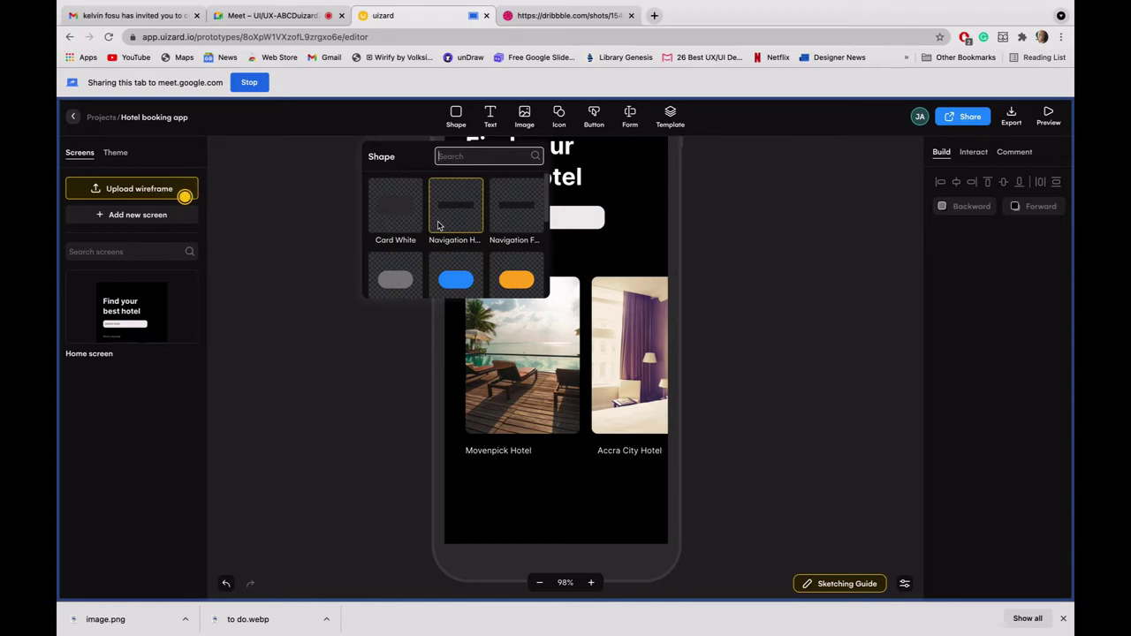
scroll(439, 227, down, 1)
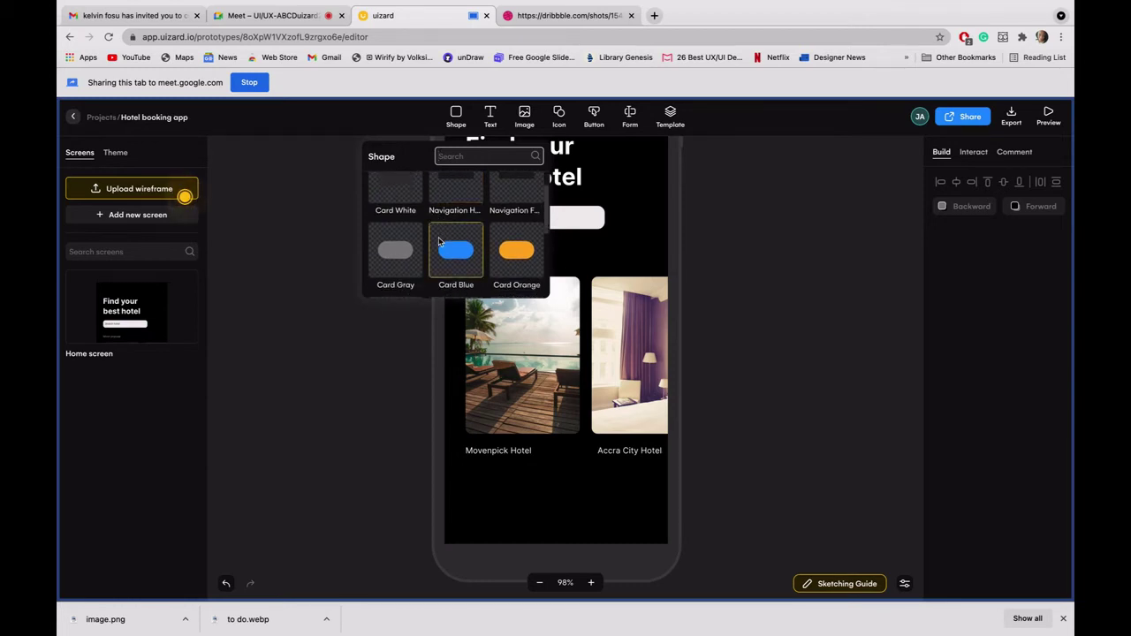
scroll(439, 241, down, 1)
scroll(439, 241, down, 2)
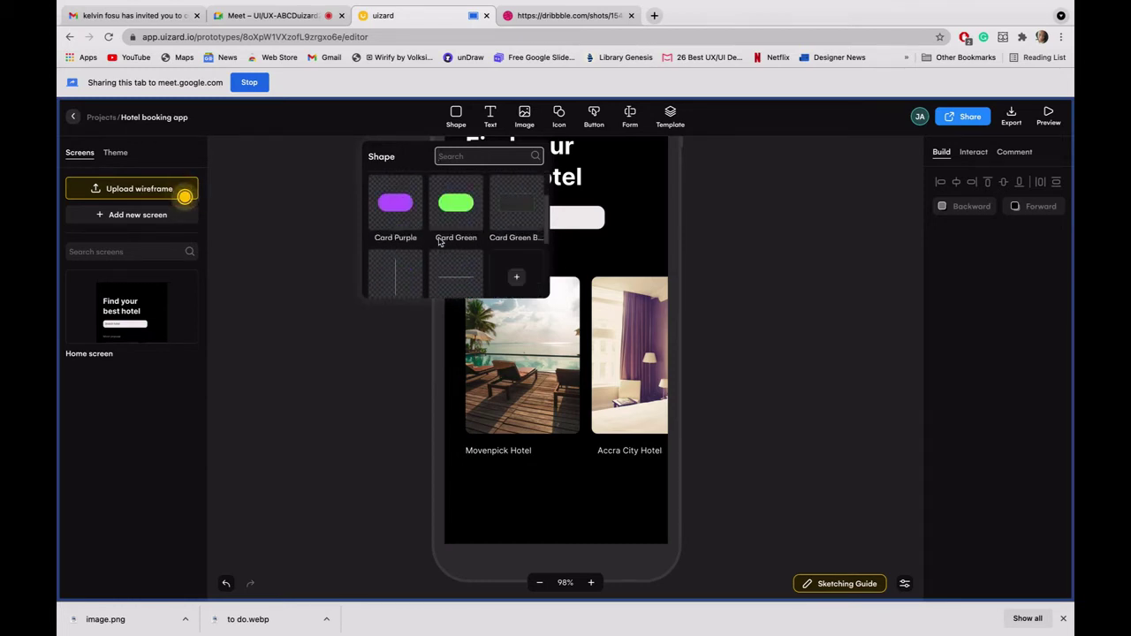
scroll(439, 242, up, 1)
scroll(439, 241, up, 1)
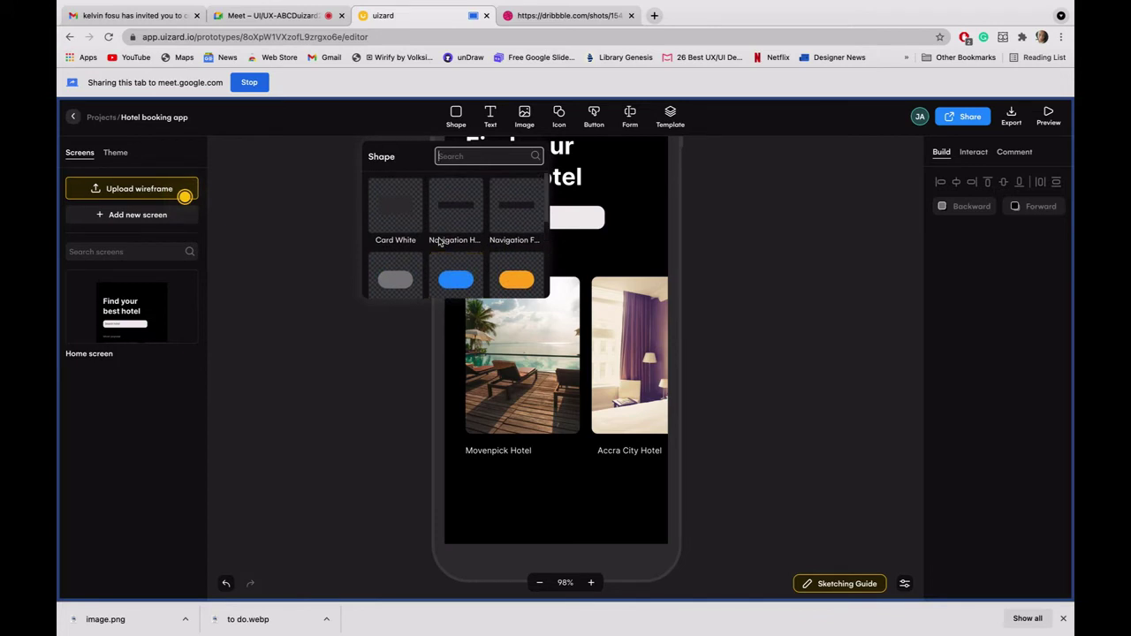
scroll(439, 241, down, 1)
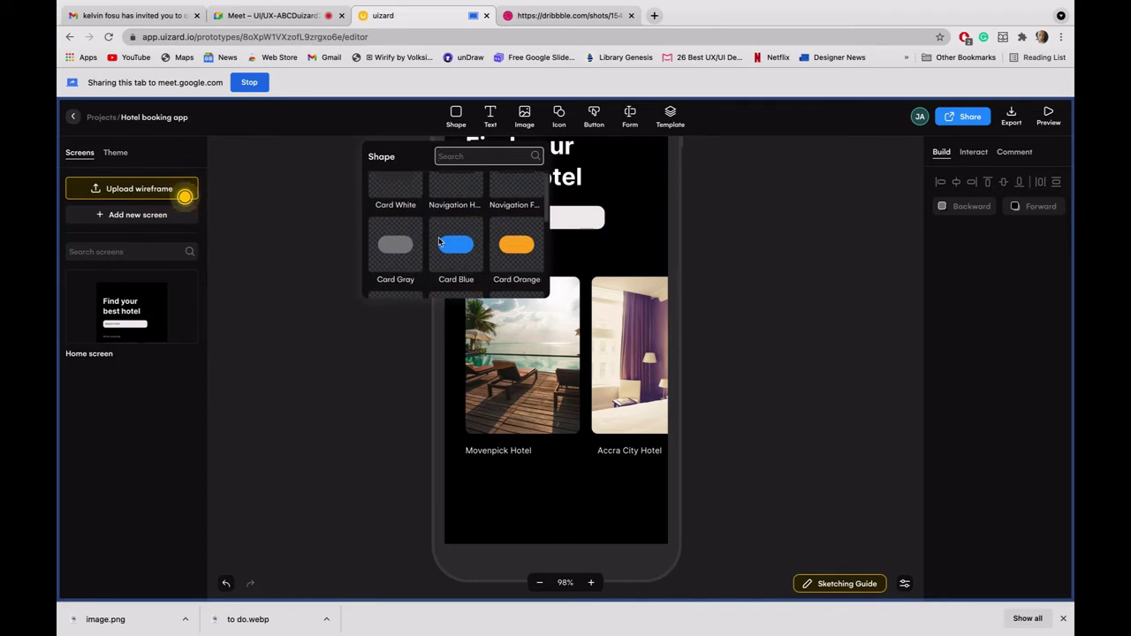
click(384, 251)
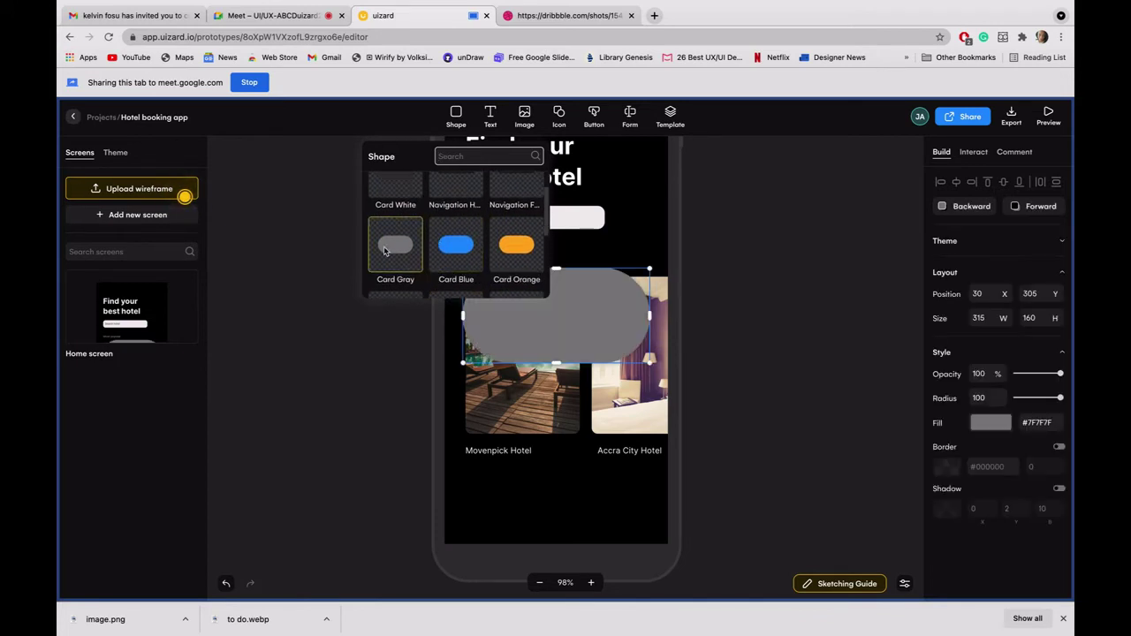
click(544, 340)
drag(546, 320, 547, 499)
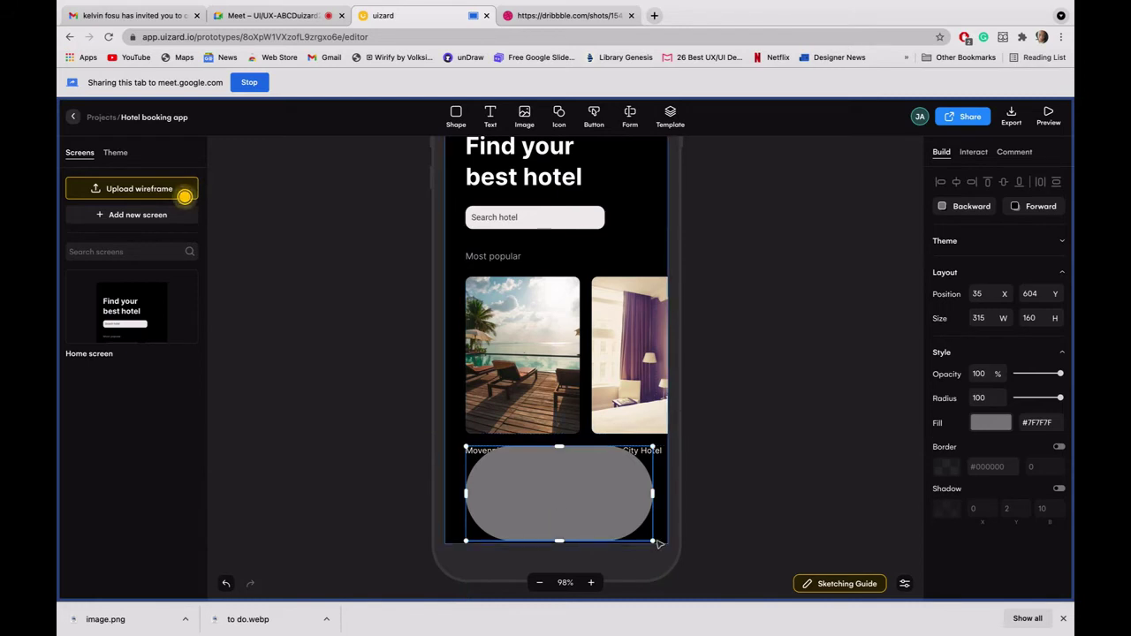
Step: Narrow the grey rounded card below the first hotel photo to about 164 wide, making it roughly circular
drag(608, 494, 555, 493)
click(601, 506)
click(541, 499)
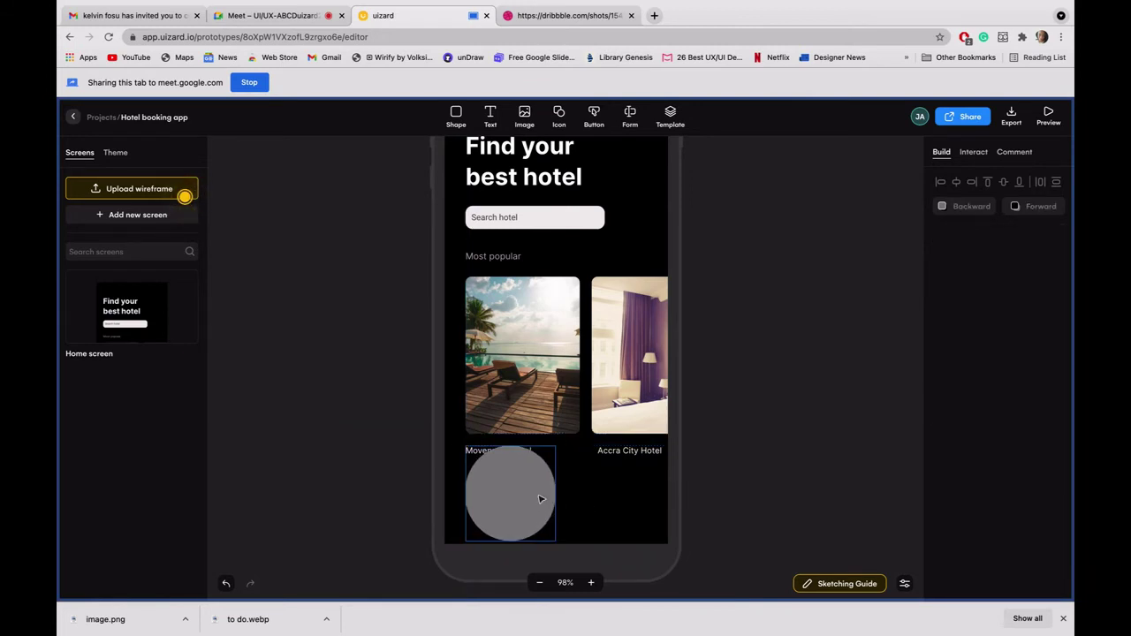
drag(555, 495, 563, 495)
click(602, 497)
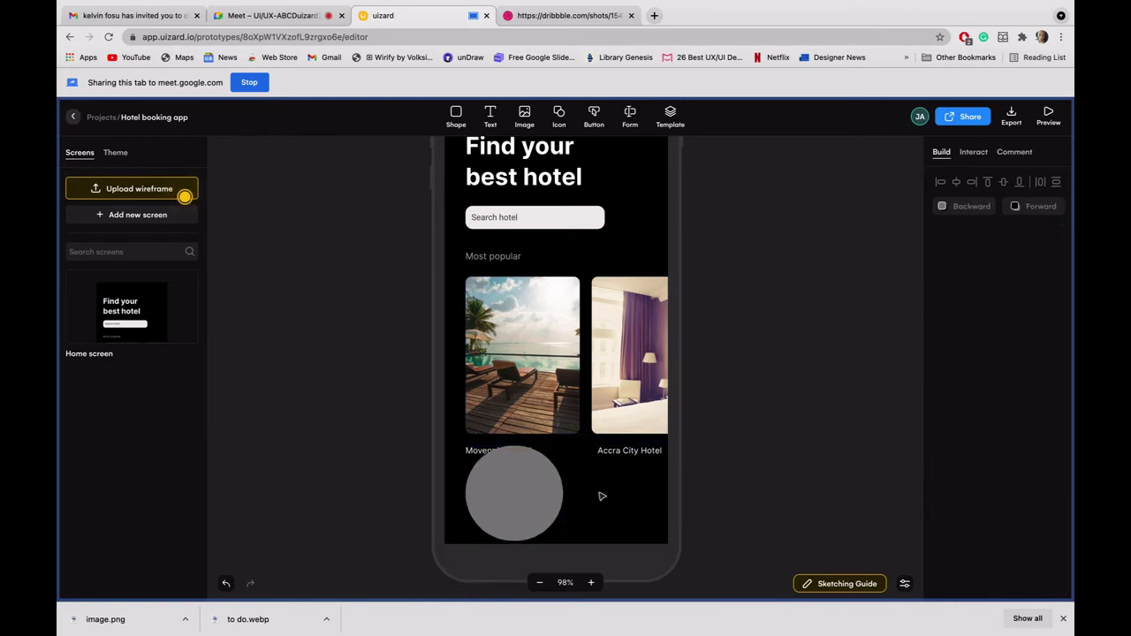
Step: Shrink the grey circle to about 15 × 17 beneath the Movenpick Hotel label
click(516, 493)
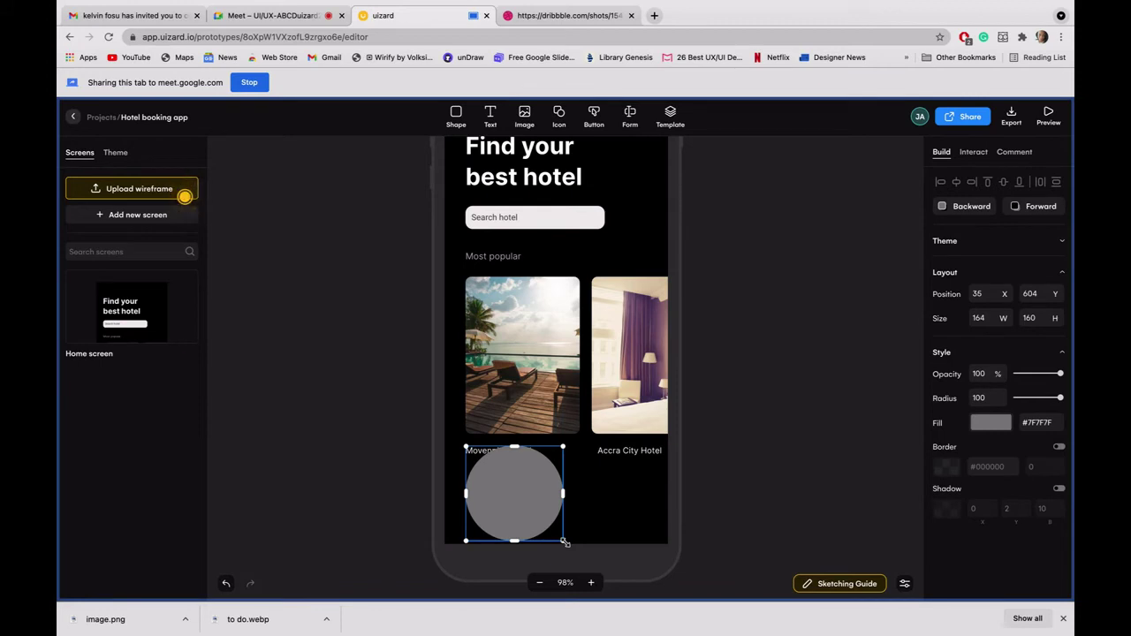
drag(563, 542, 471, 485)
scroll(471, 485, up, 5)
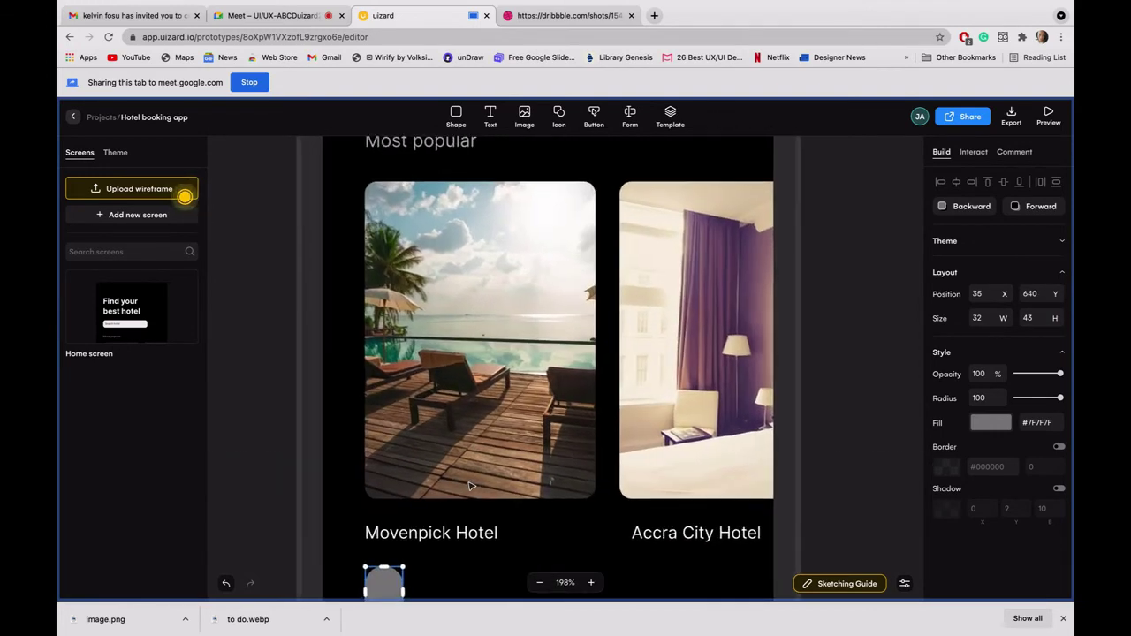
scroll(471, 485, down, 3)
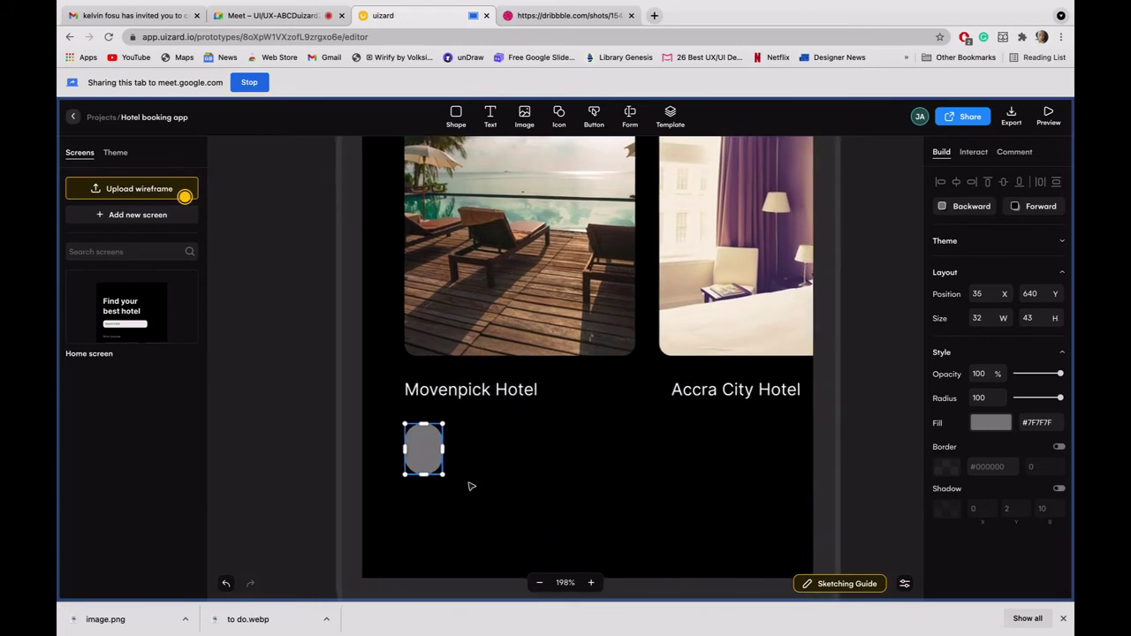
scroll(422, 419, up, 2)
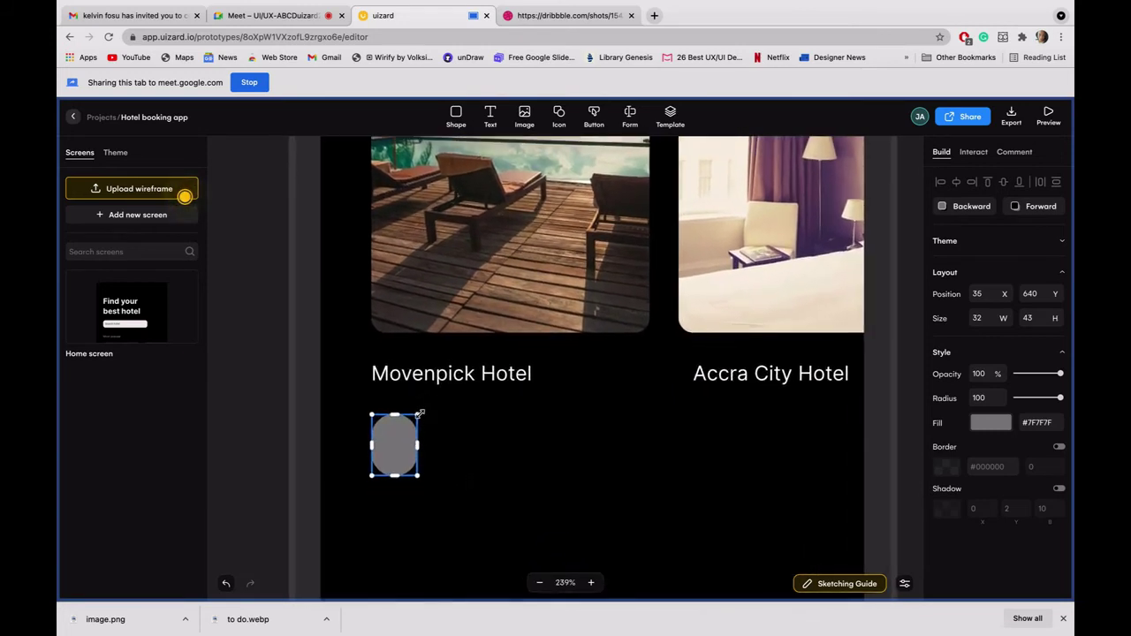
scroll(420, 414, down, 1)
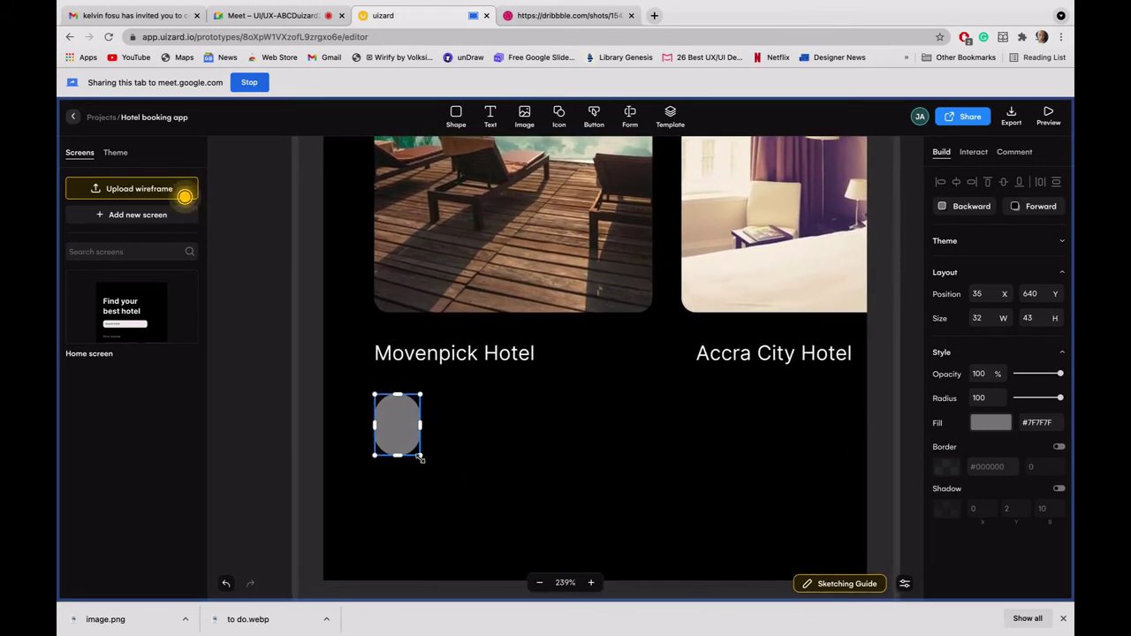
drag(418, 457, 397, 417)
Step: Enlarge the small grey shape to about 19 × 20 so it forms an almost perfect circle
scroll(406, 406, up, 5)
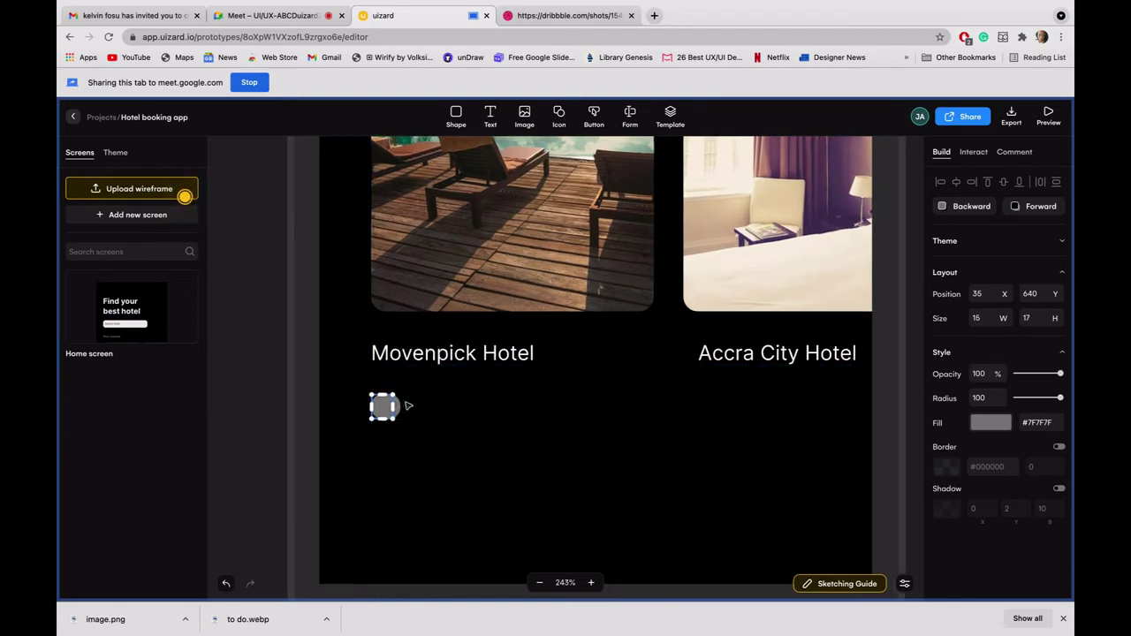
scroll(405, 405, up, 2)
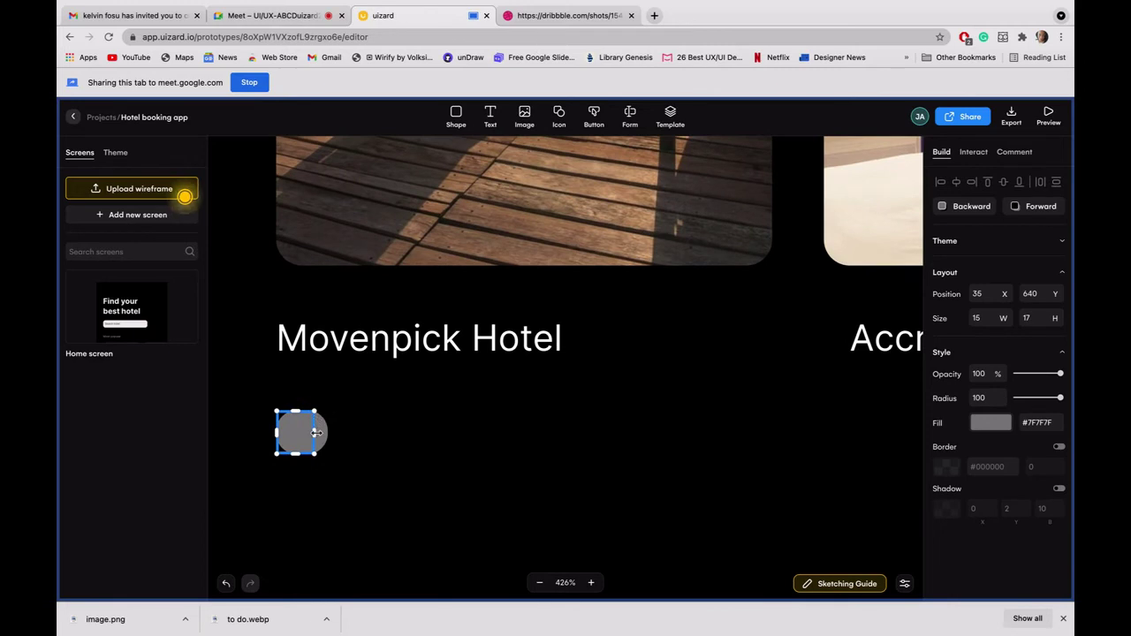
drag(326, 433, 301, 460)
click(384, 462)
click(301, 438)
scroll(411, 444, down, 5)
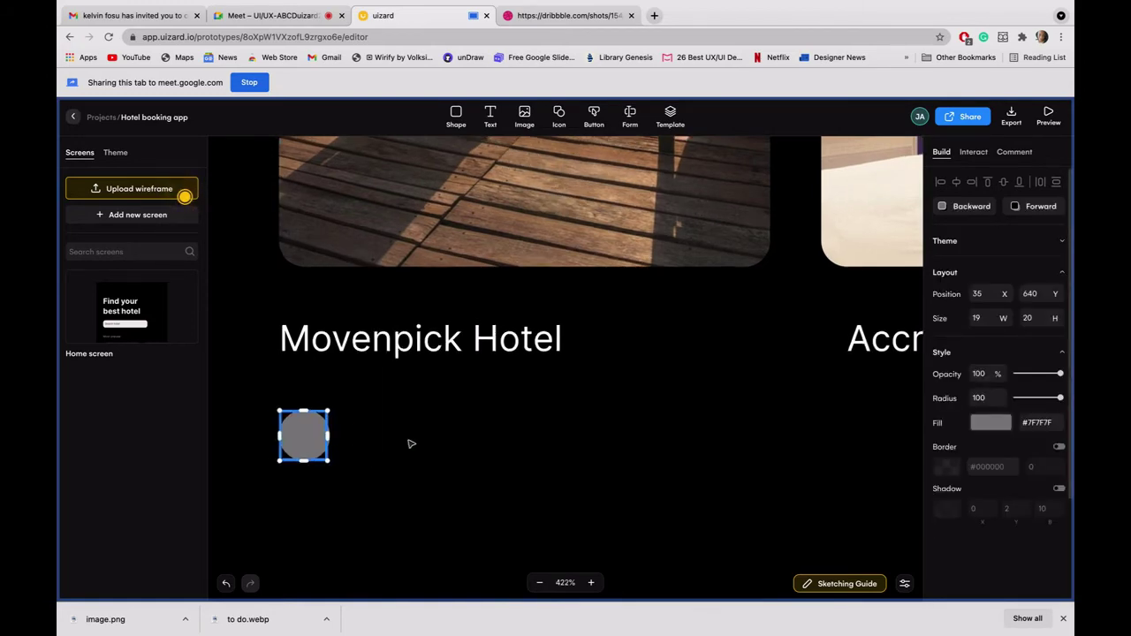
Step: Set the width of the small grey circle under the Movenpick Hotel label to 20
scroll(283, 419, down, 2)
click(278, 418)
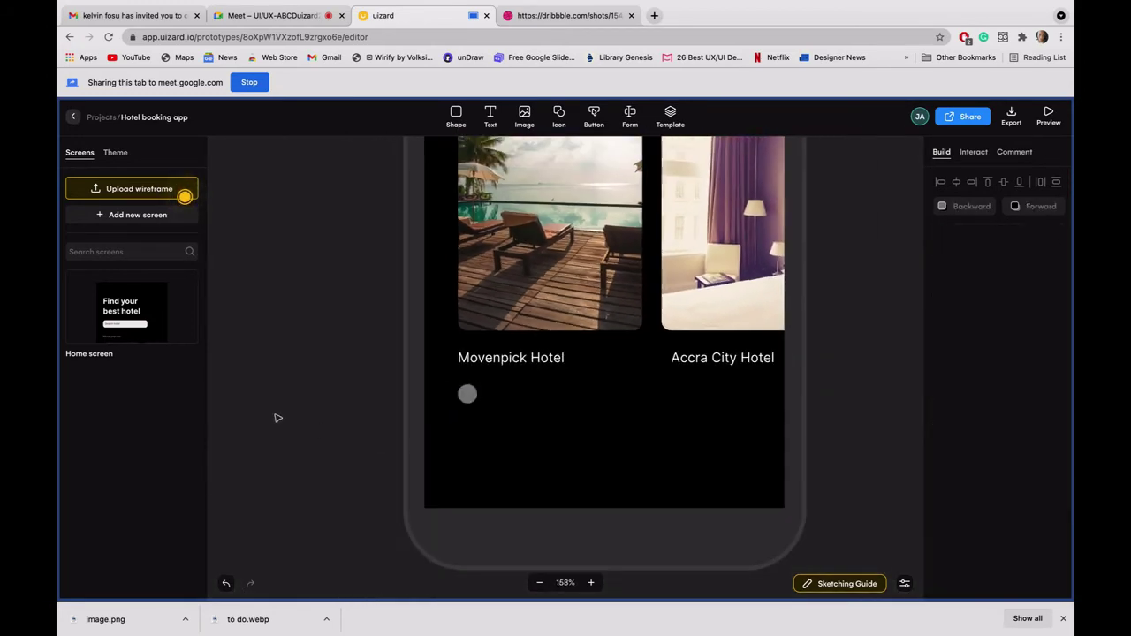
scroll(351, 423, down, 2)
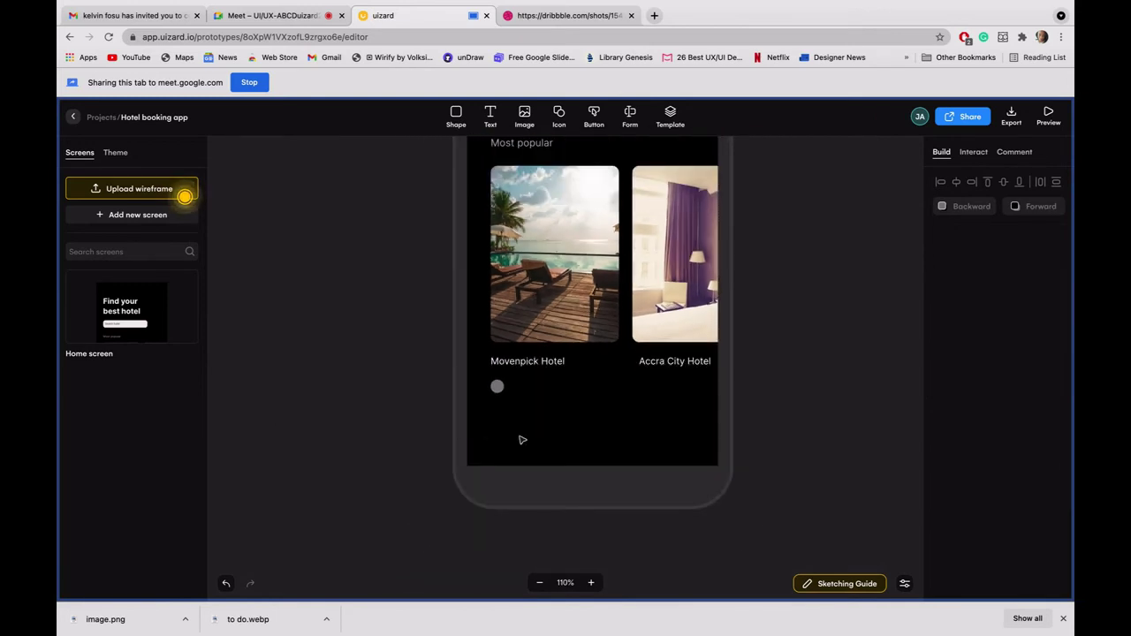
scroll(521, 439, up, 2)
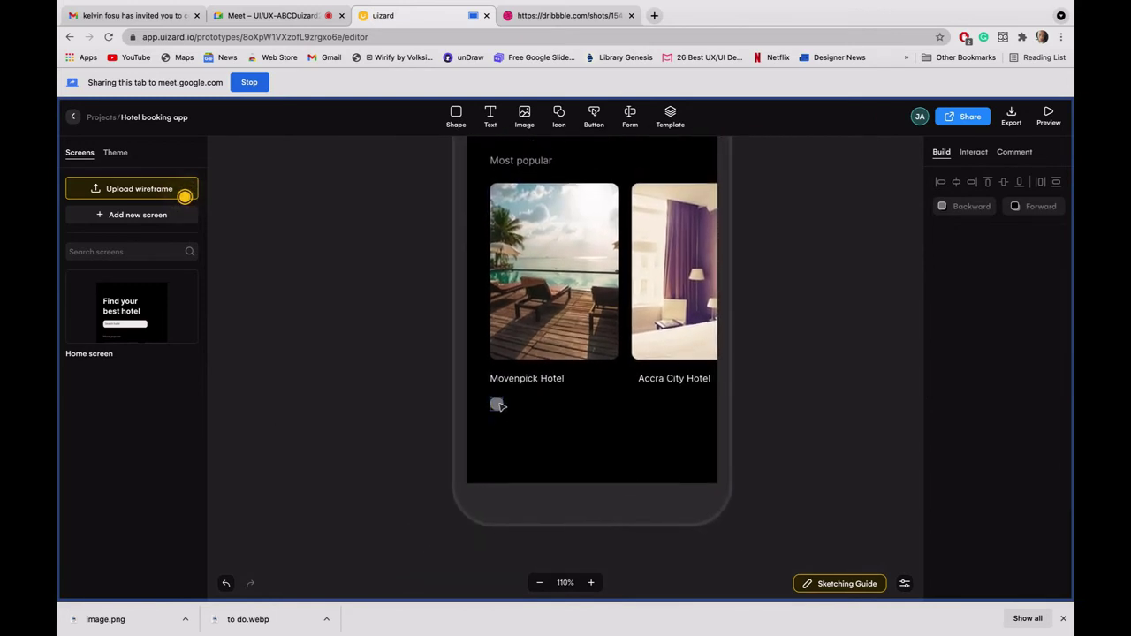
click(498, 405)
scroll(500, 406, up, 5)
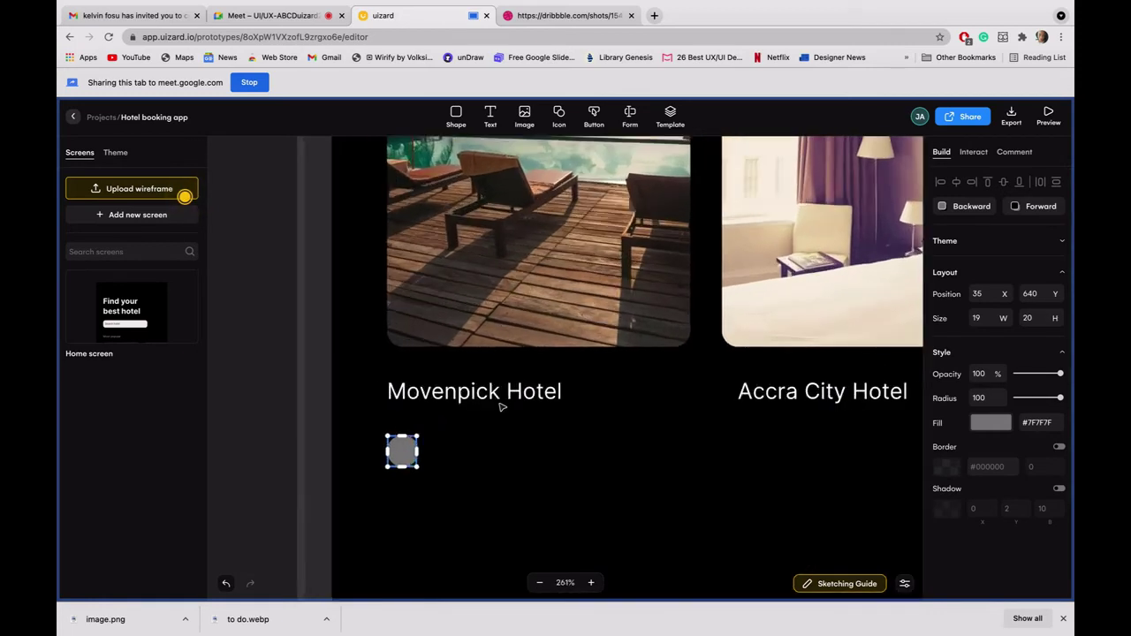
scroll(500, 406, up, 2)
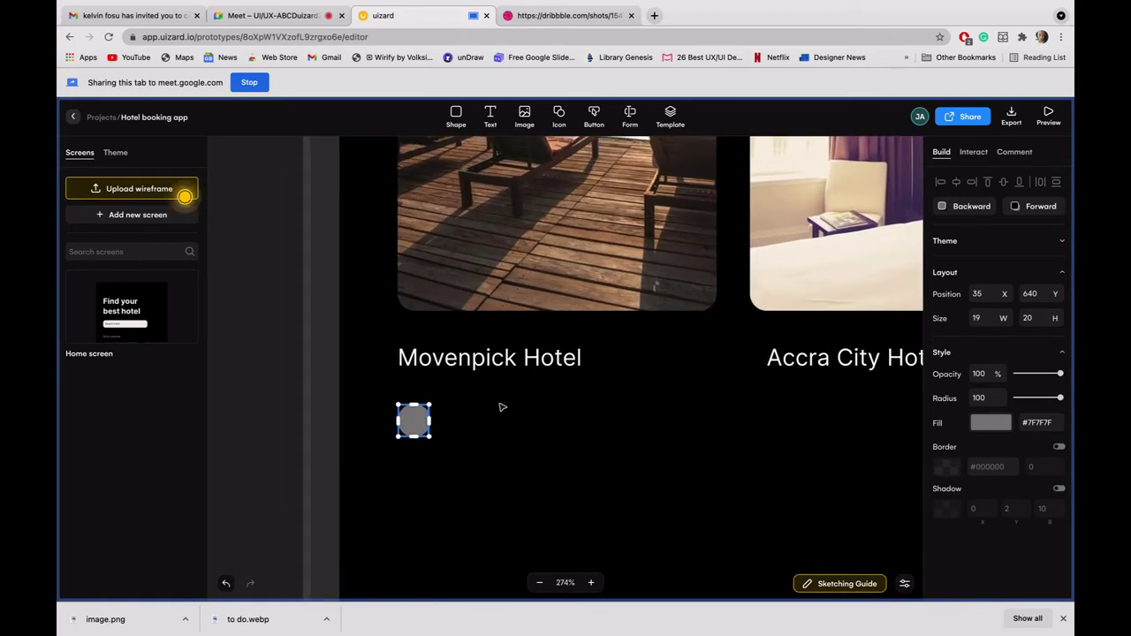
scroll(433, 409, up, 3)
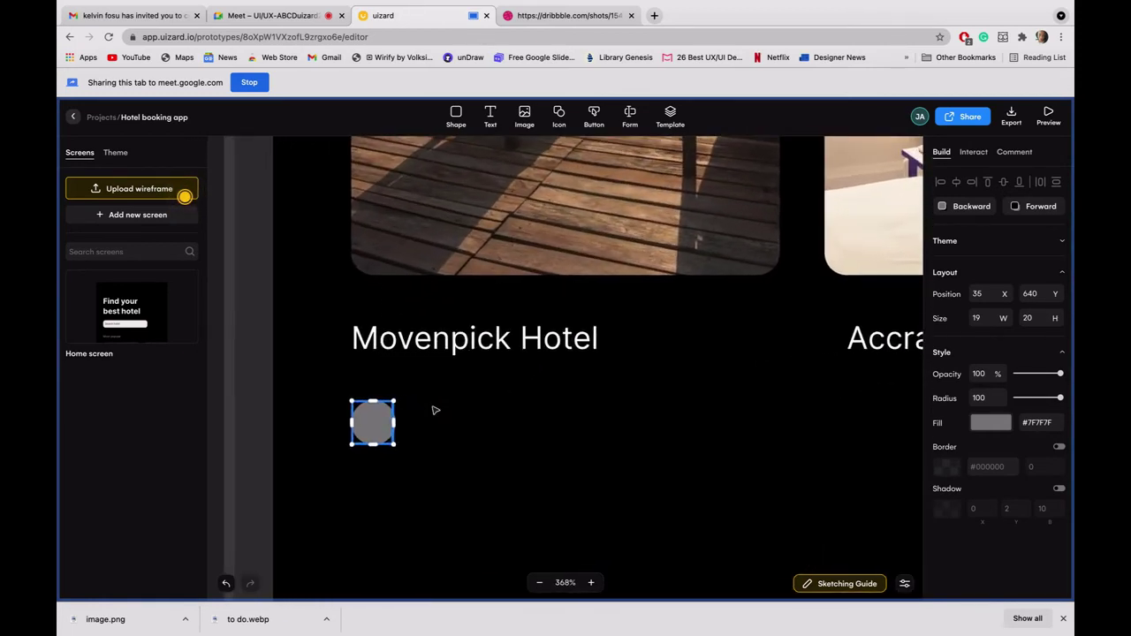
scroll(457, 403, up, 3)
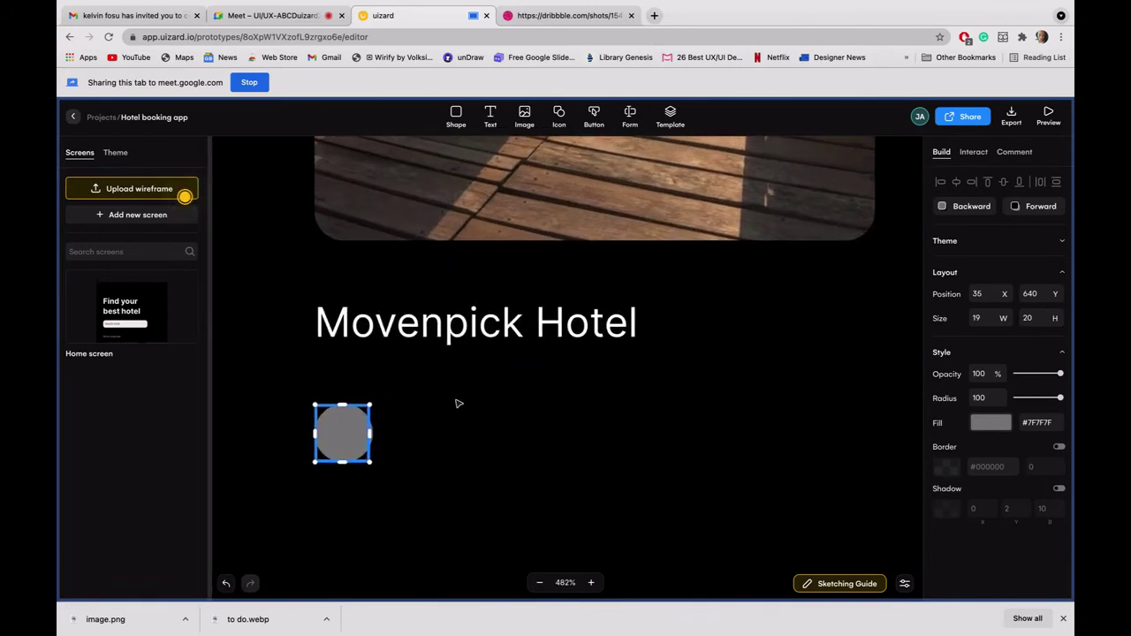
click(988, 319)
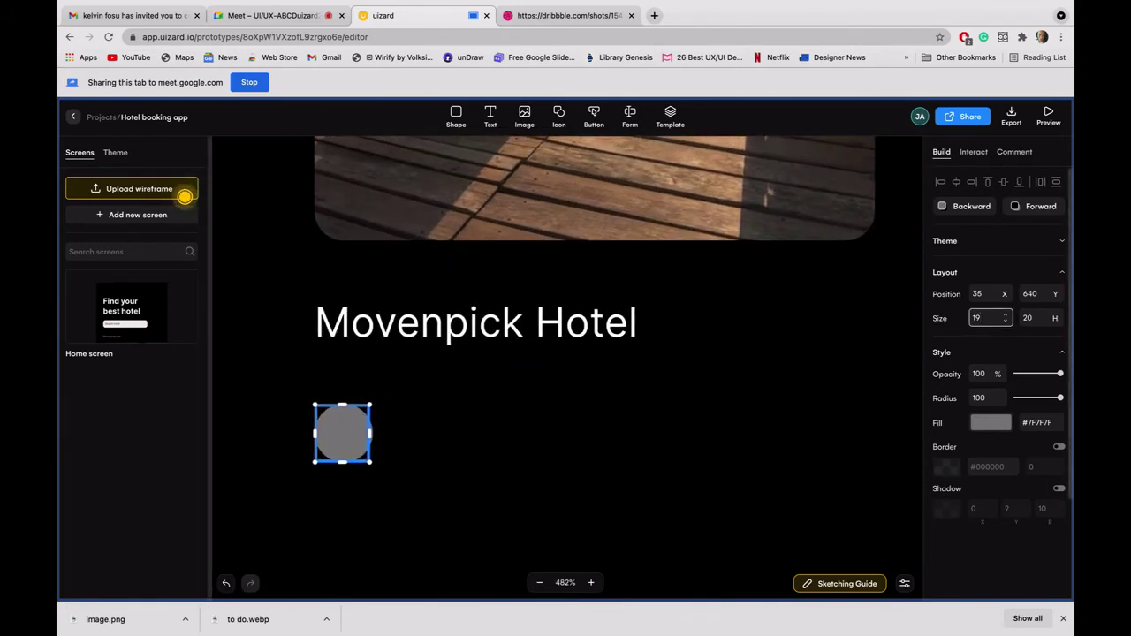
key(Up)
click(739, 468)
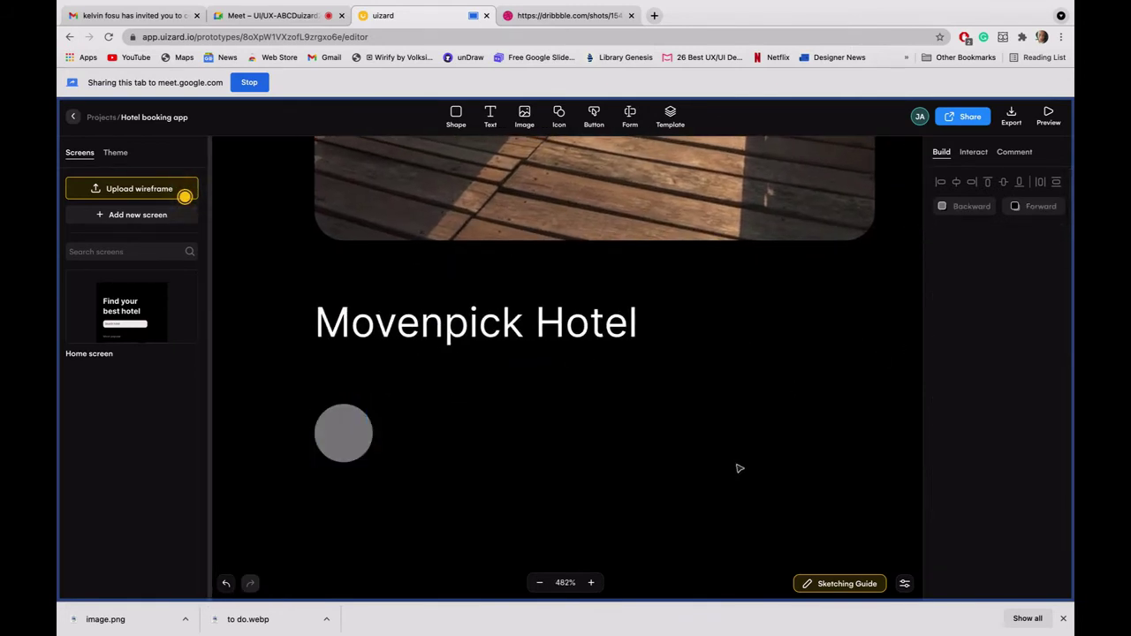
Step: Try to make the grey circle smaller by scaling it down and setting its width and height to 10
click(360, 438)
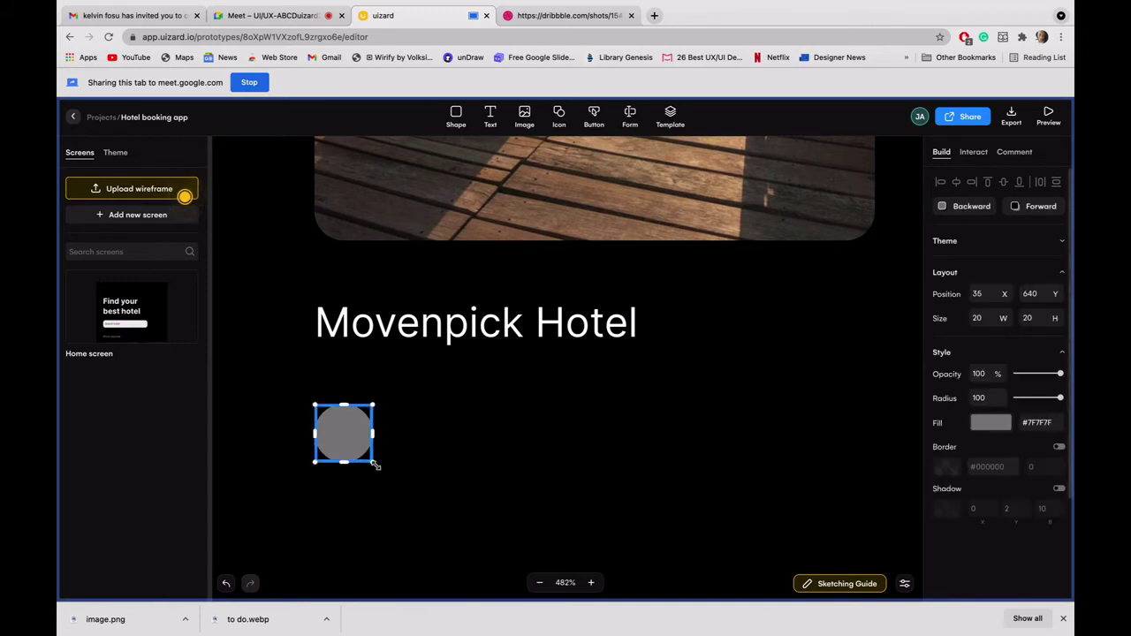
drag(376, 465, 343, 433)
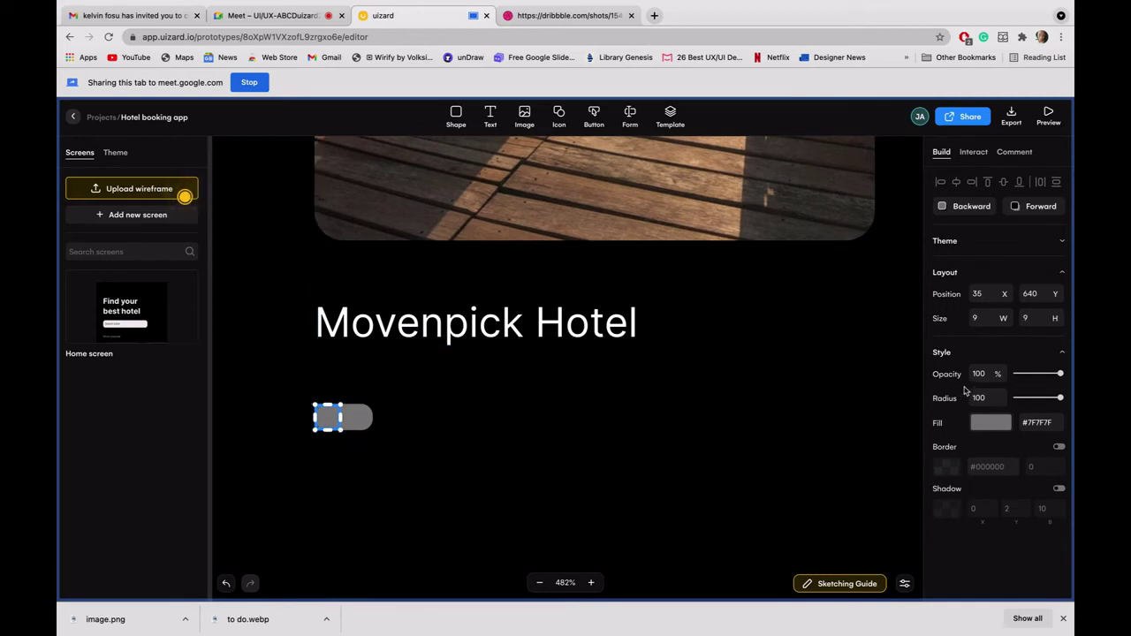
click(978, 318)
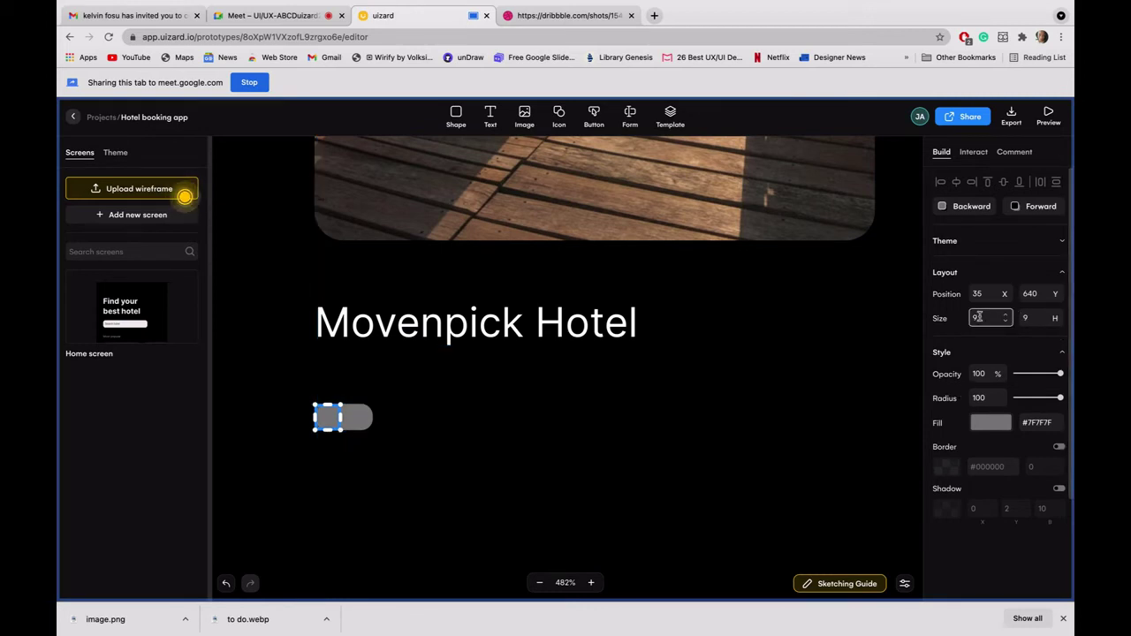
text(00)
key(BackSpace)
key(BackSpace)
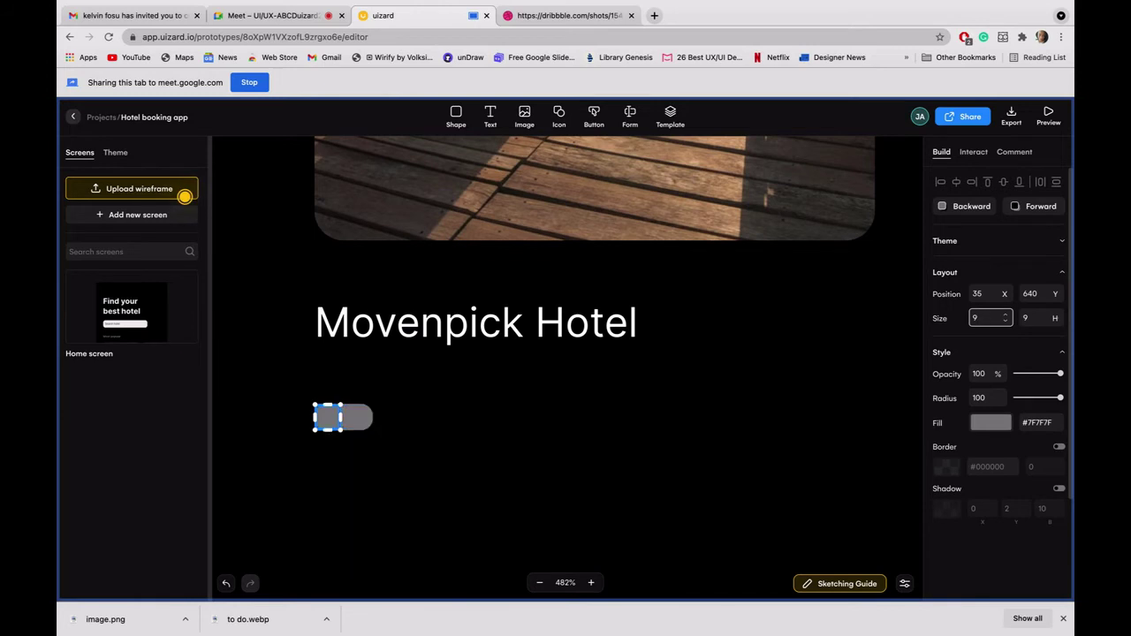
text(10)
click(1033, 318)
key(BackSpace)
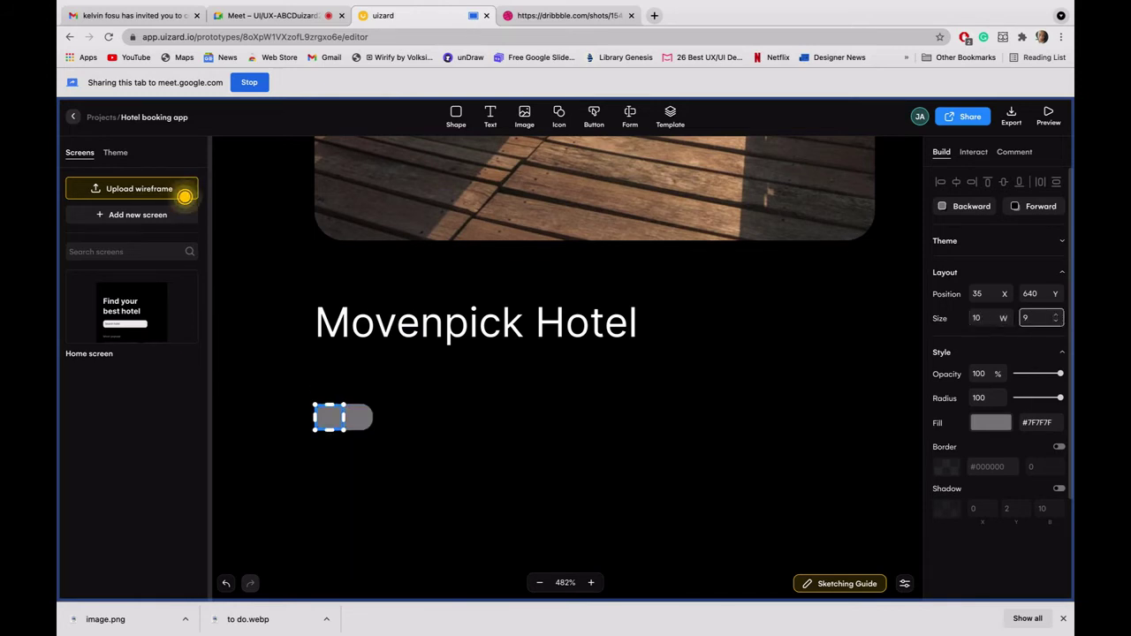
text(10)
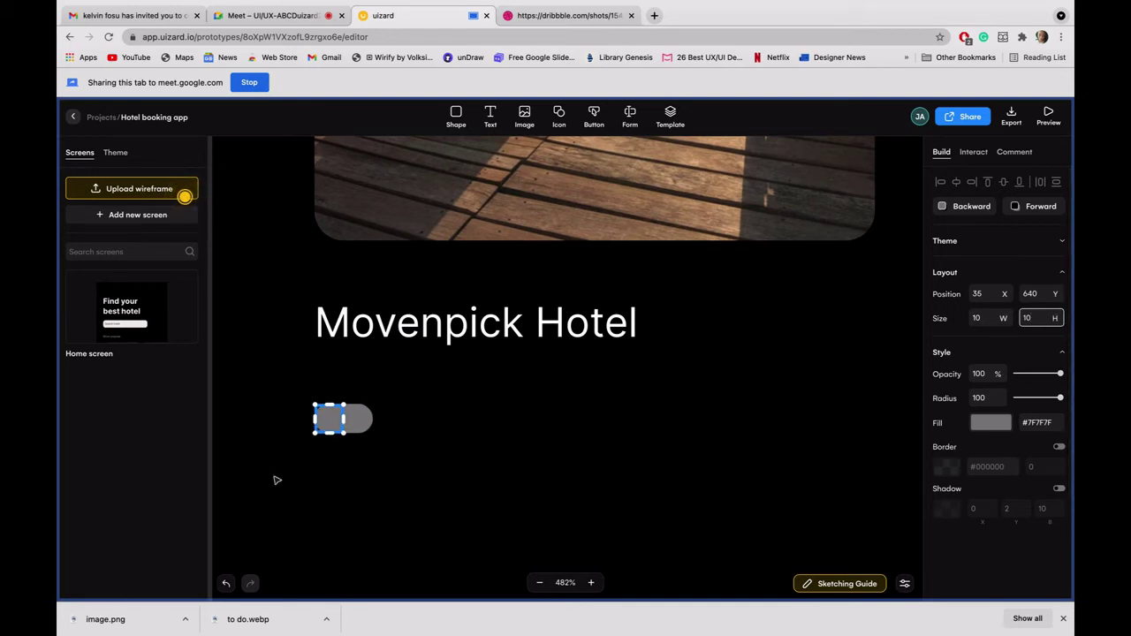
Step: Undo the latest size changes to the small grey shape, back to the full circle
scroll(281, 478, down, 5)
click(380, 469)
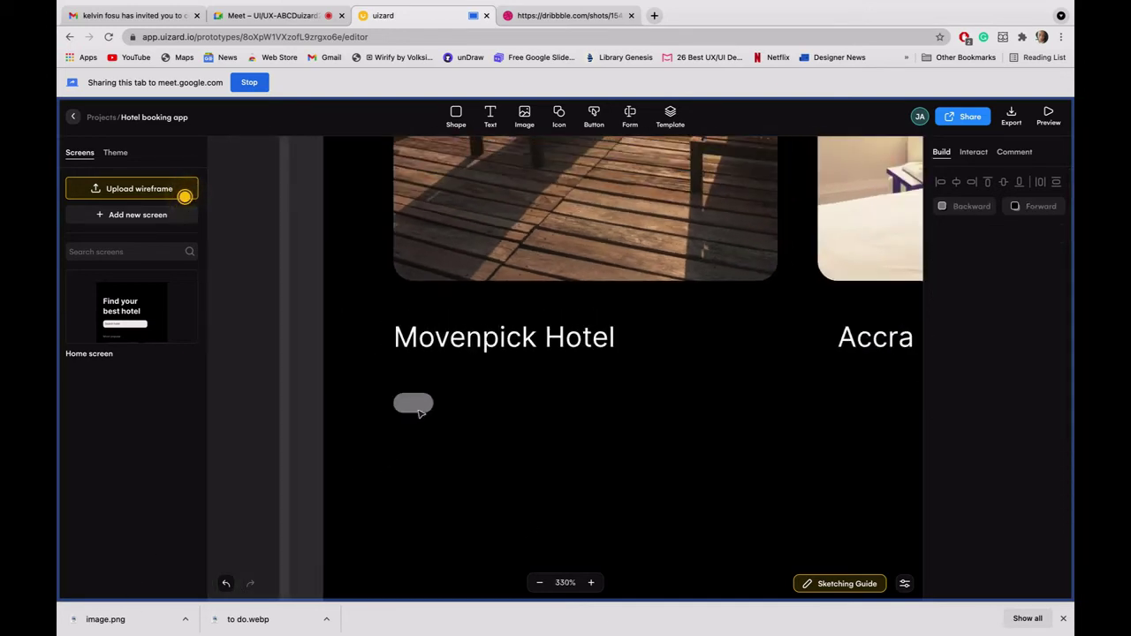
click(403, 405)
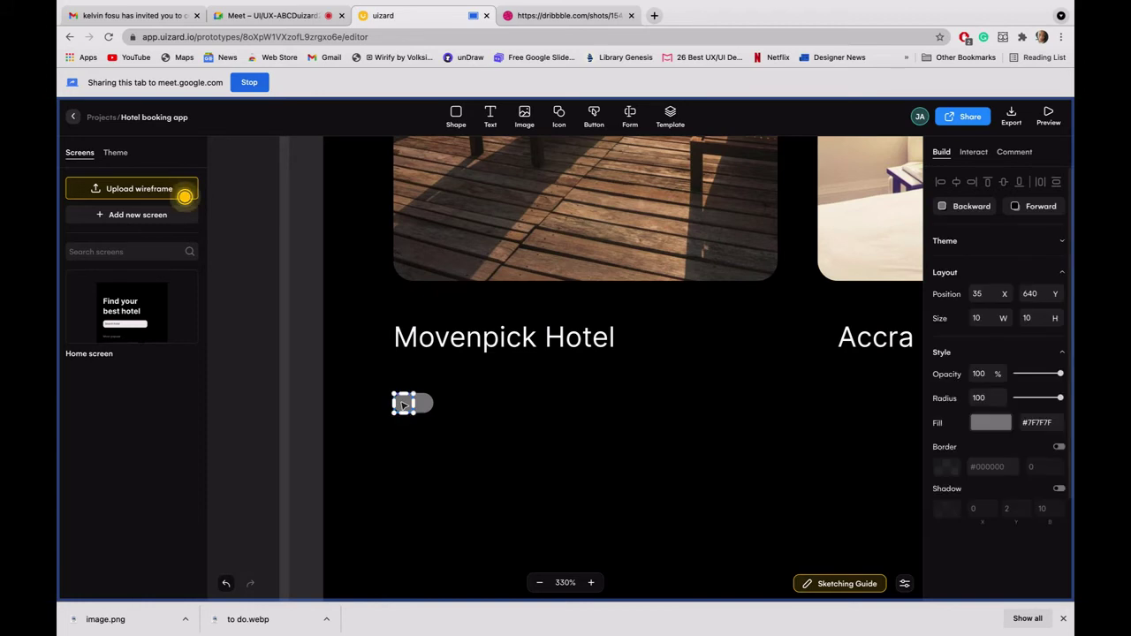
drag(449, 406, 397, 403)
key(ctrl+z)
key(ctrl+z)
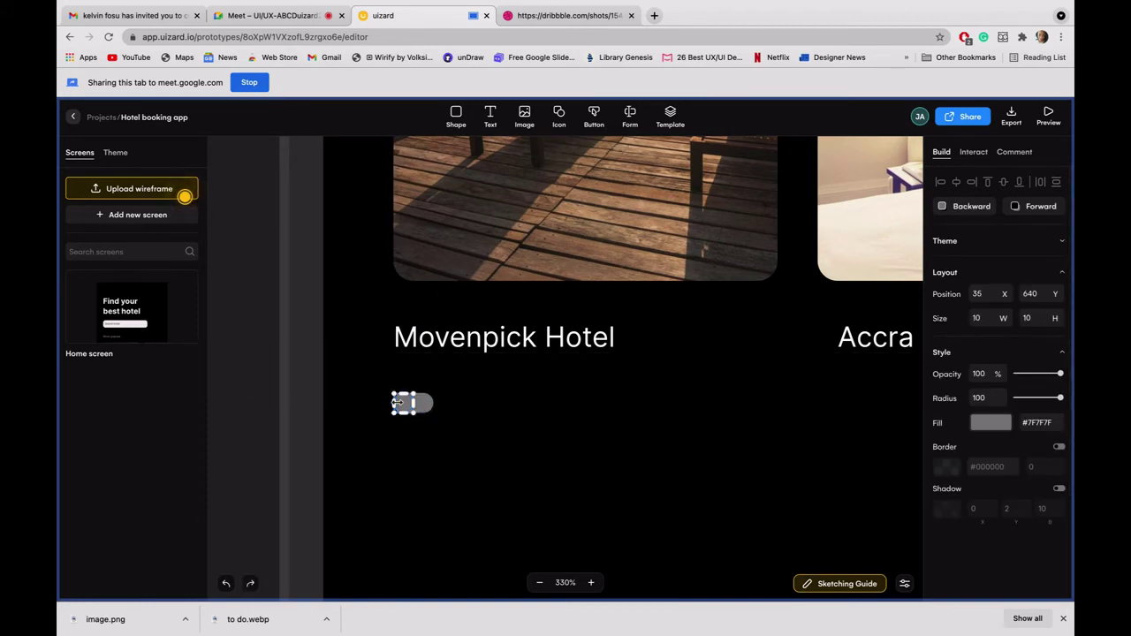
key(ctrl+z)
key(ctrl+z)
key(ctrl+z)
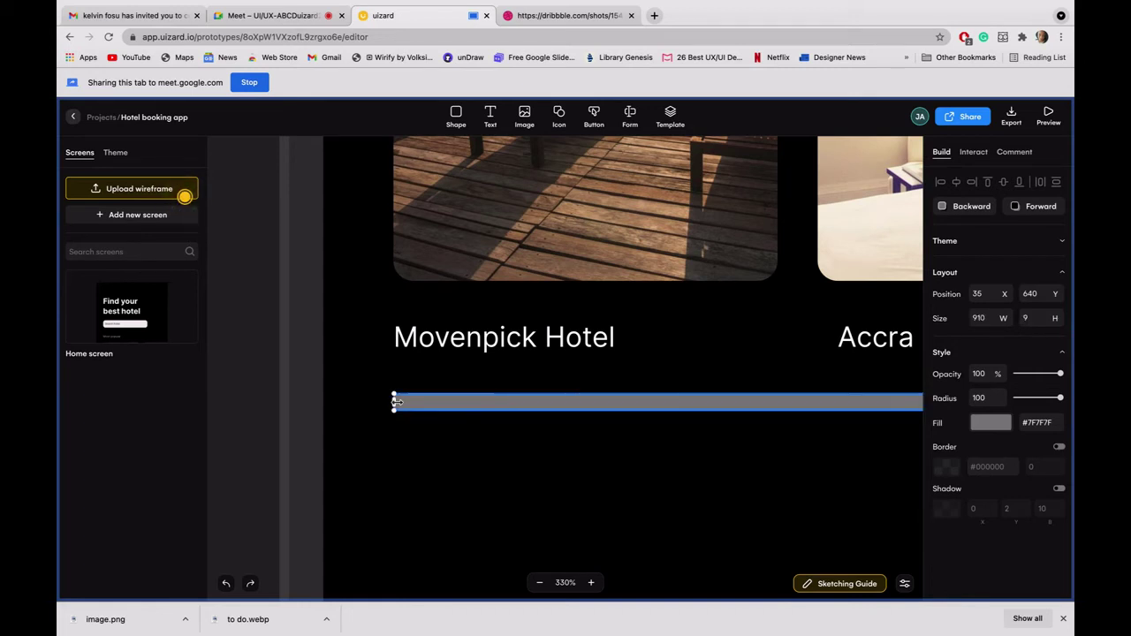
key(ctrl+z)
key(ctrl+z)
key(ctrl+z)
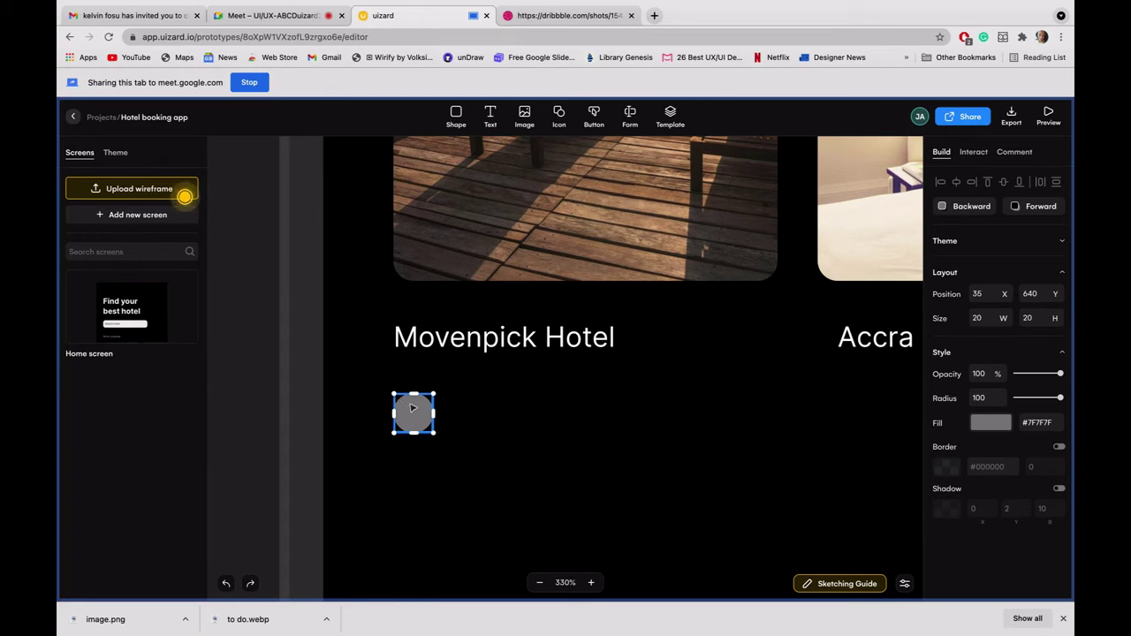
Step: Try to narrow the grey circle to about 13 wide, and undo the attempt
mouse_move(412, 407)
mouse_down()
mouse_move(412, 419)
mouse_move(411, 404)
mouse_move(422, 412)
mouse_up()
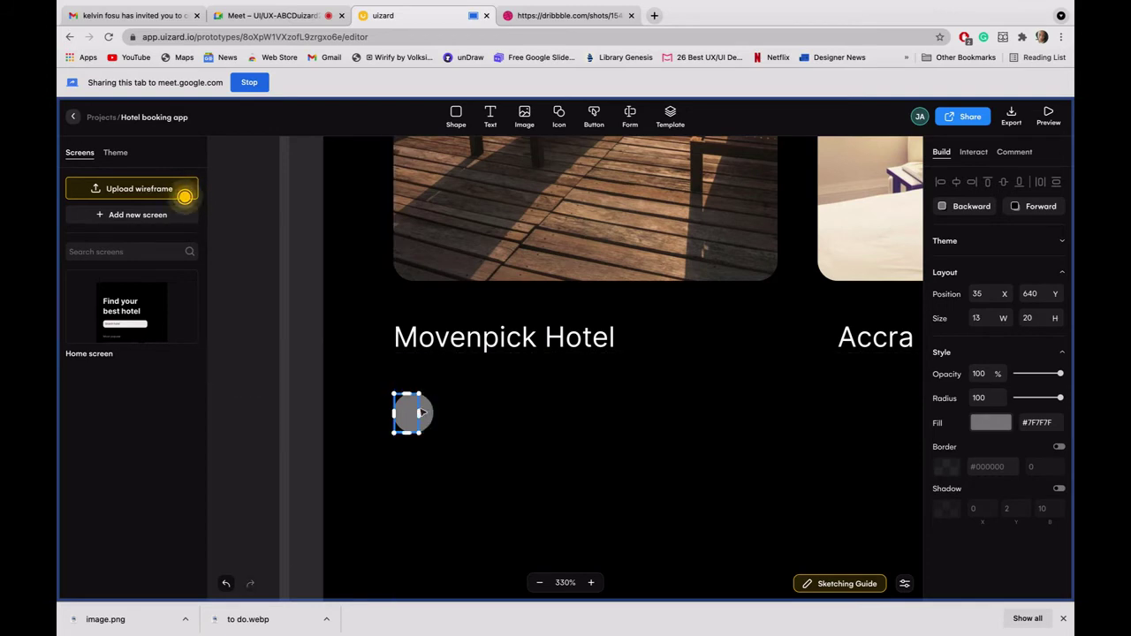
key(ctrl+z)
click(515, 515)
Step: Look through the available shapes and open the theme's component library for adding a new one
scroll(514, 514, down, 5)
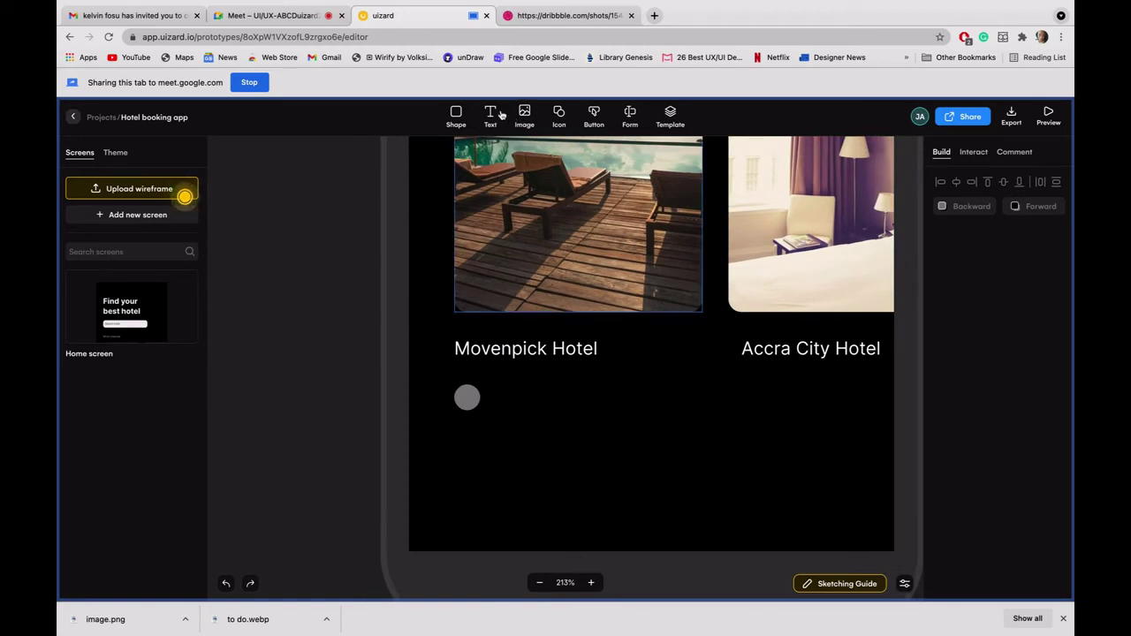
click(456, 115)
scroll(452, 240, down, 5)
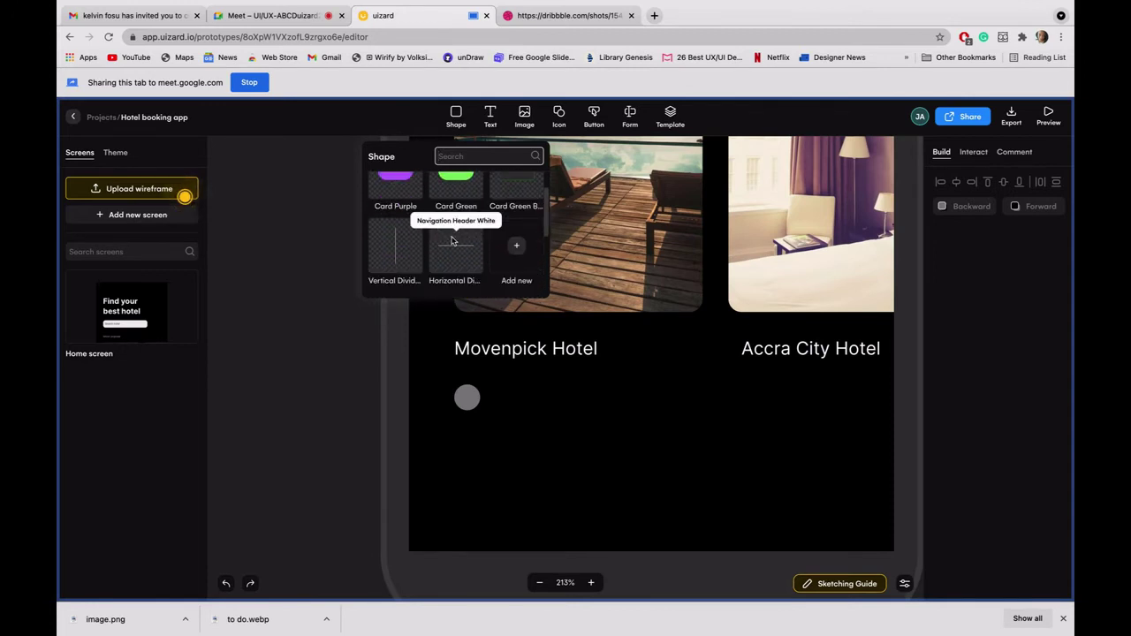
click(515, 252)
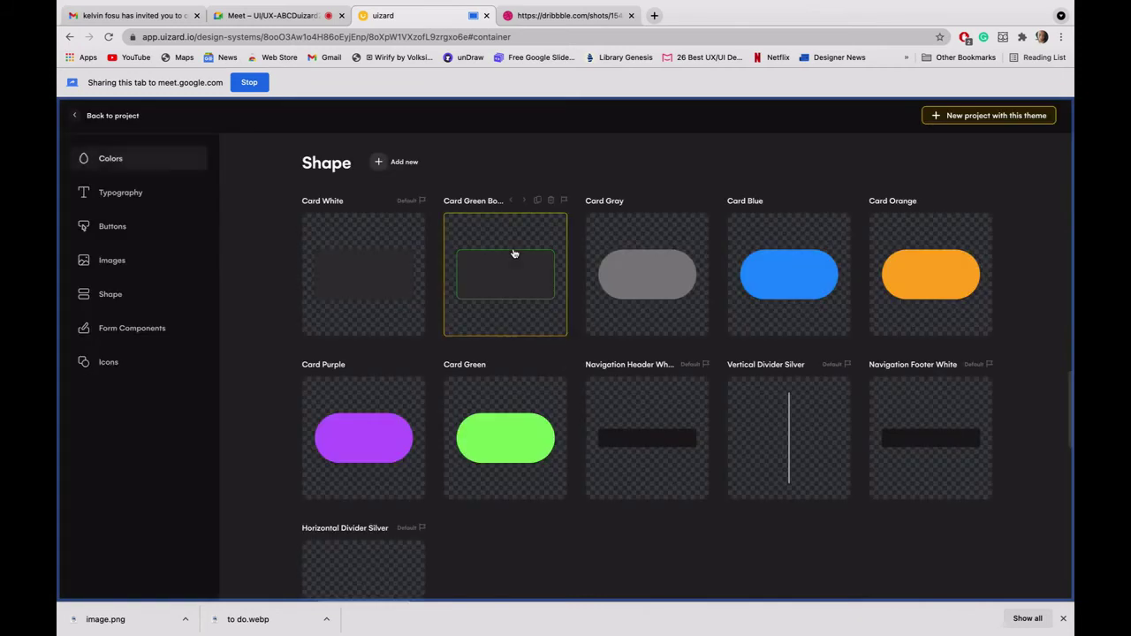
Step: Examine the shapes, form components and icons in the theme's component library
scroll(513, 254, down, 1)
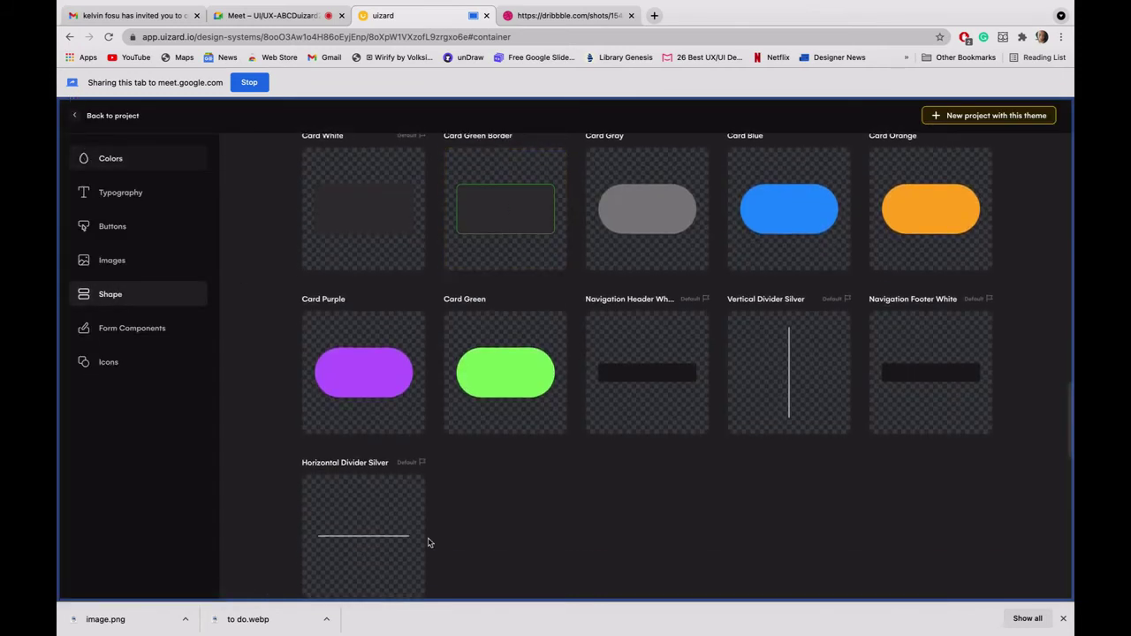
scroll(426, 540, down, 1)
scroll(428, 543, up, 2)
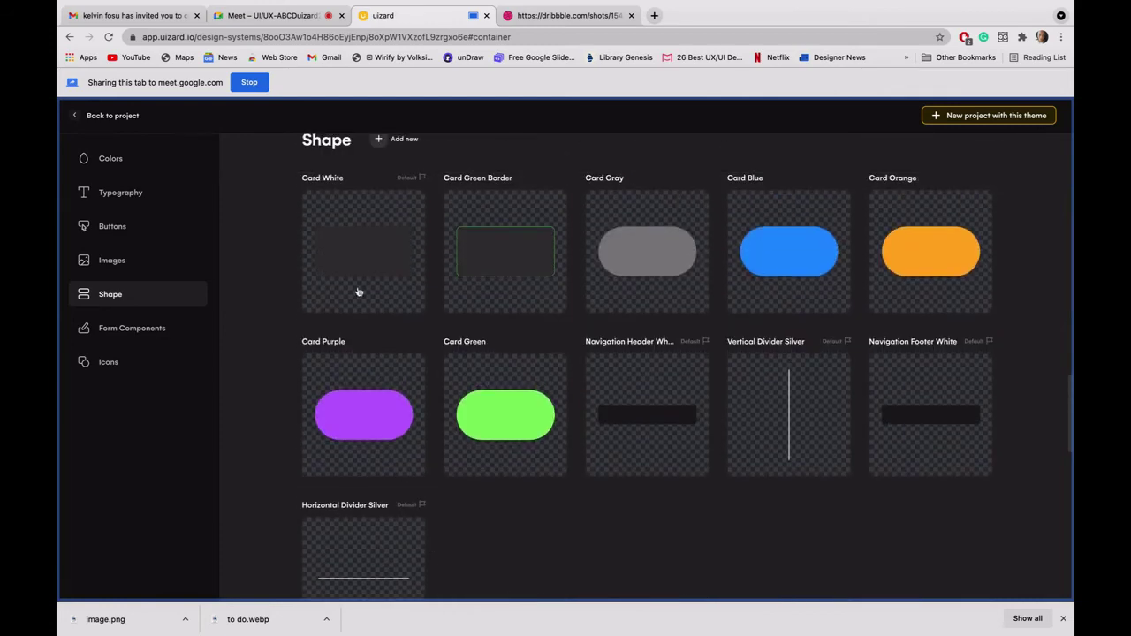
scroll(358, 244, down, 10)
scroll(358, 242, up, 3)
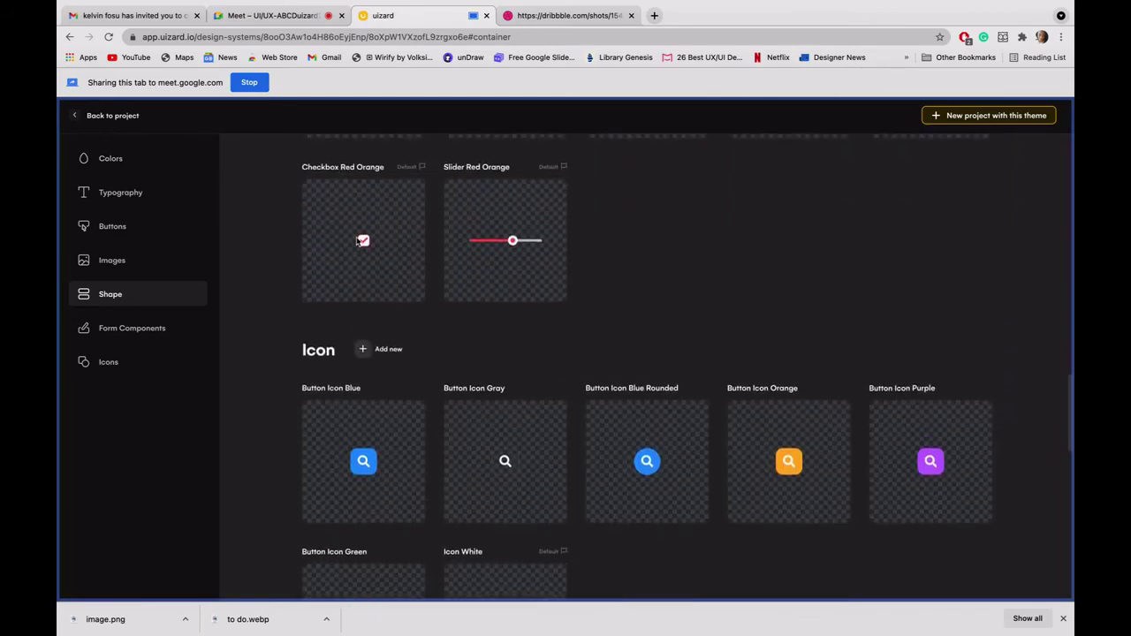
scroll(358, 242, up, 3)
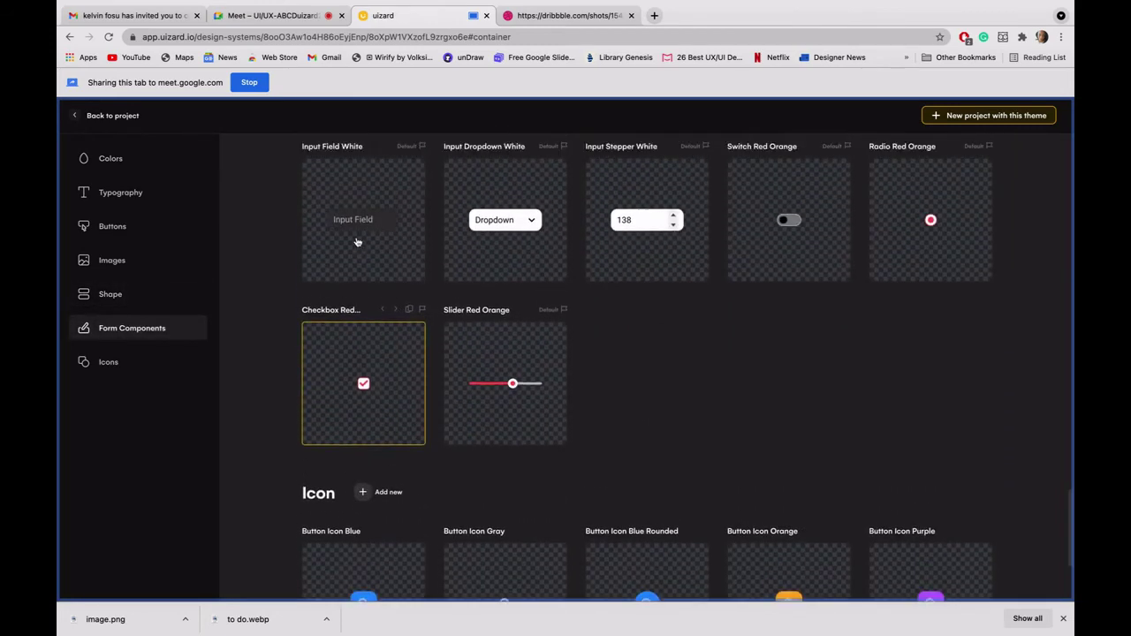
scroll(358, 242, down, 6)
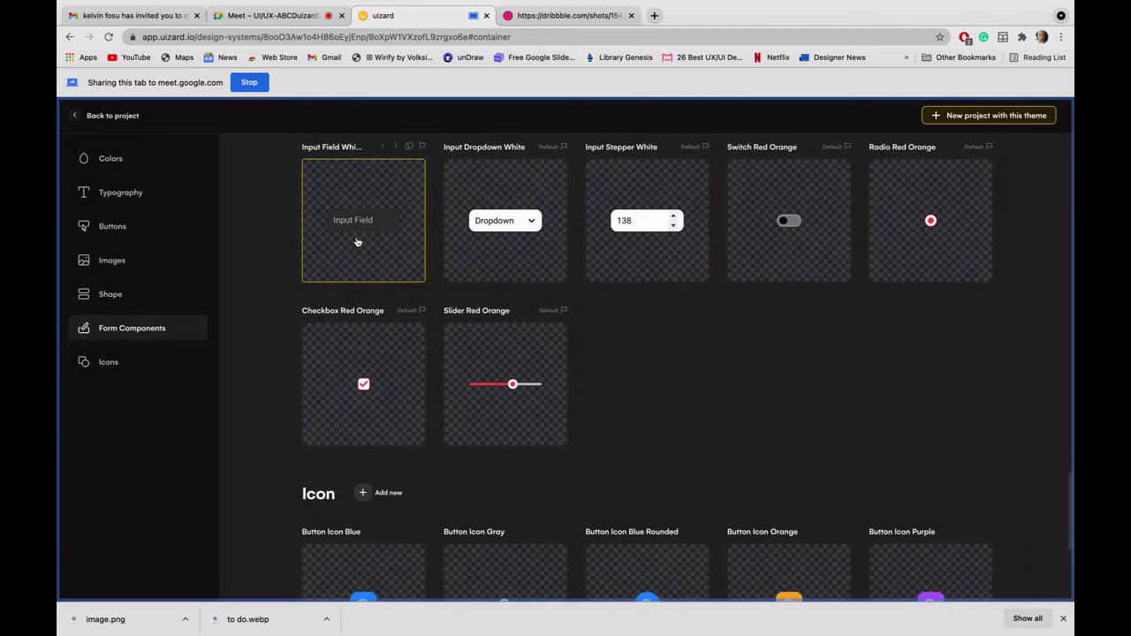
scroll(358, 240, down, 1)
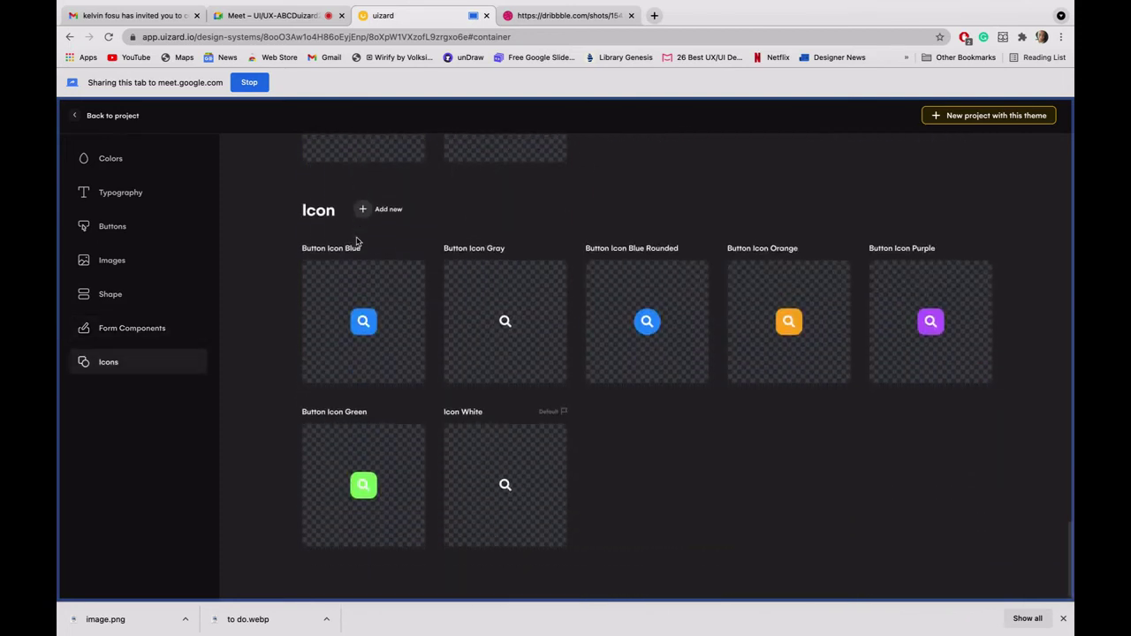
scroll(358, 243, down, 1)
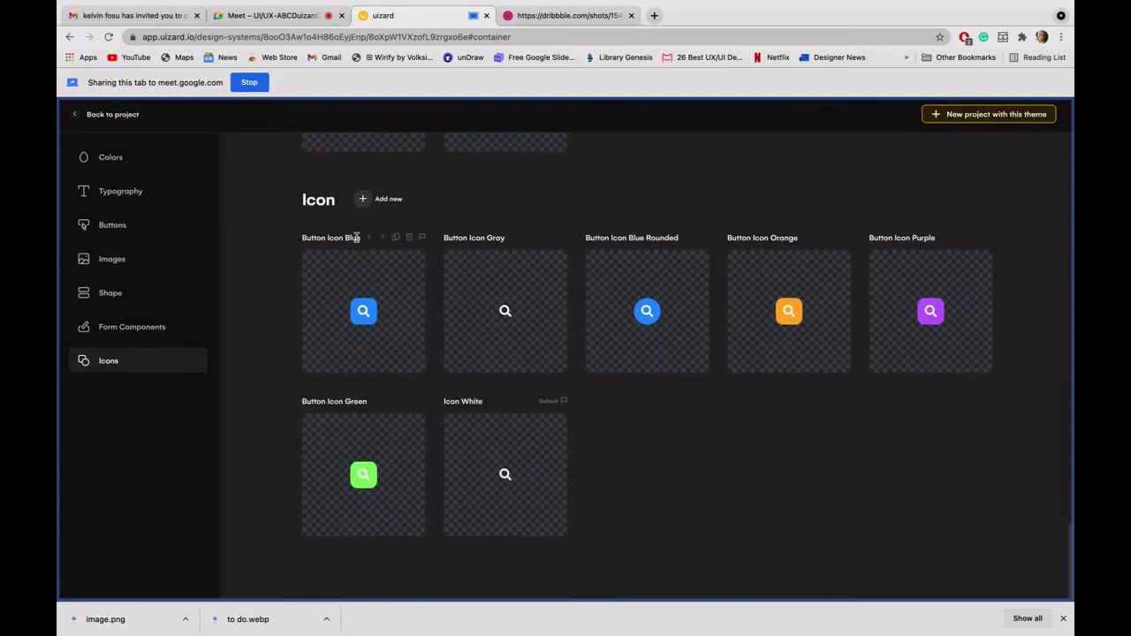
Step: Return to the Hotel booking app project and reload its page, checking the Dribbble hotel design while it loads
click(95, 114)
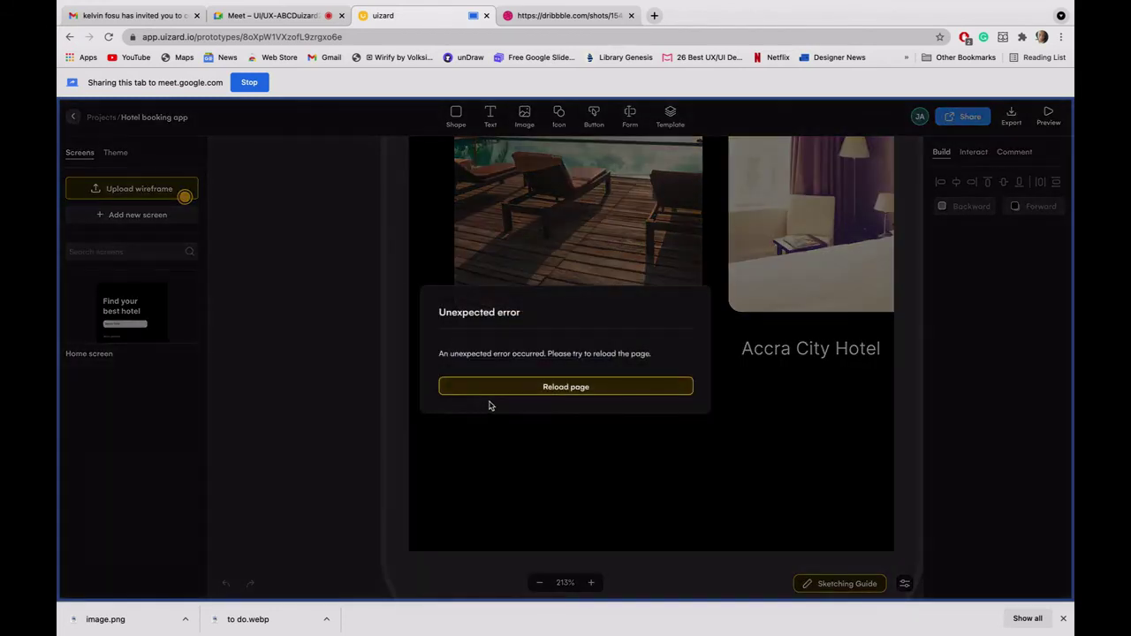
click(536, 393)
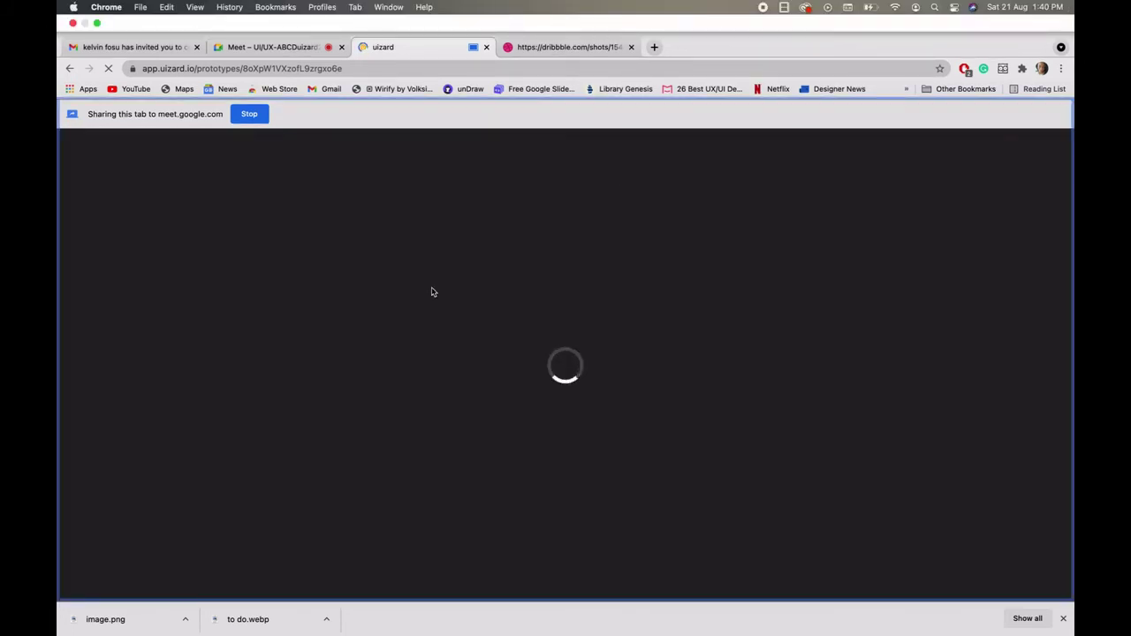
click(530, 50)
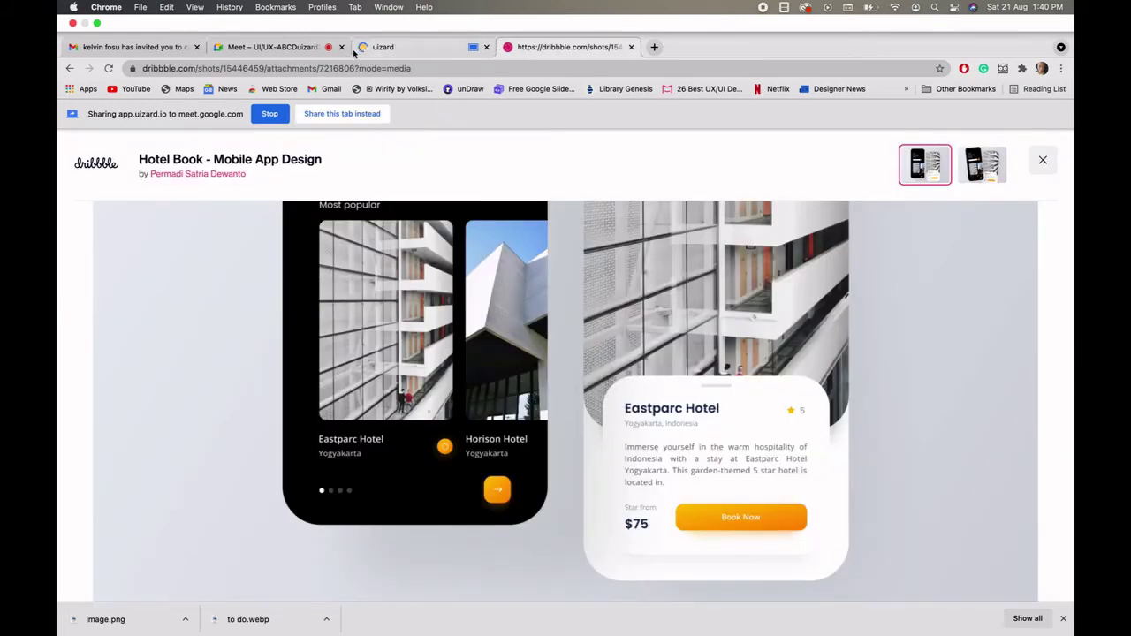
click(395, 49)
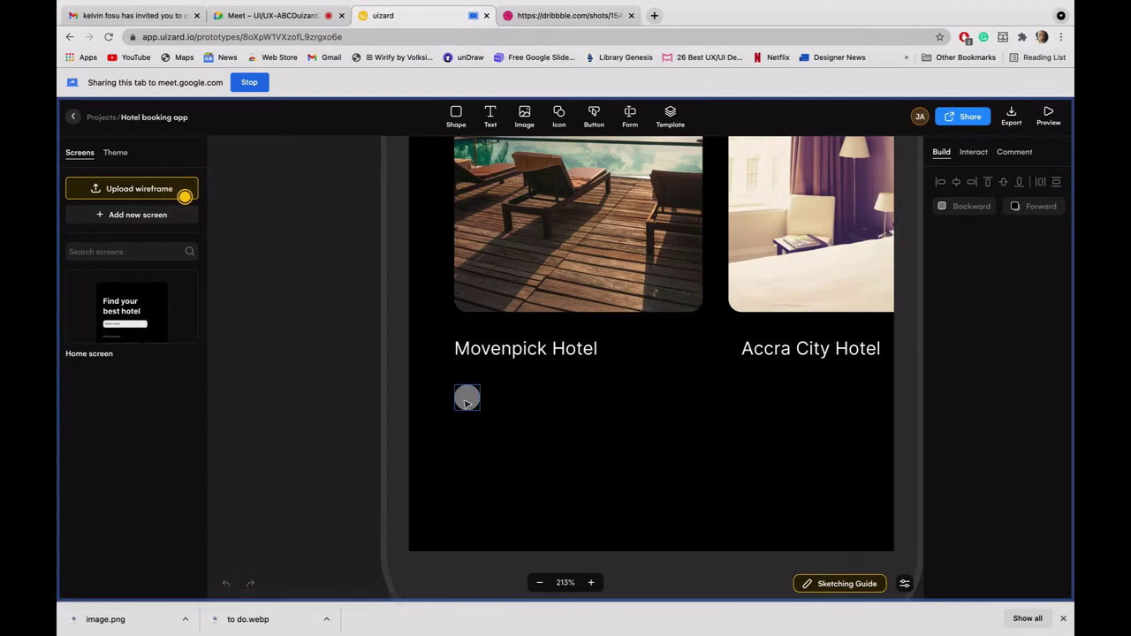
Step: Move the grey circle down to about Y 653 and place two copies beside it at about X 65 and X 98
click(466, 399)
drag(467, 404, 465, 420)
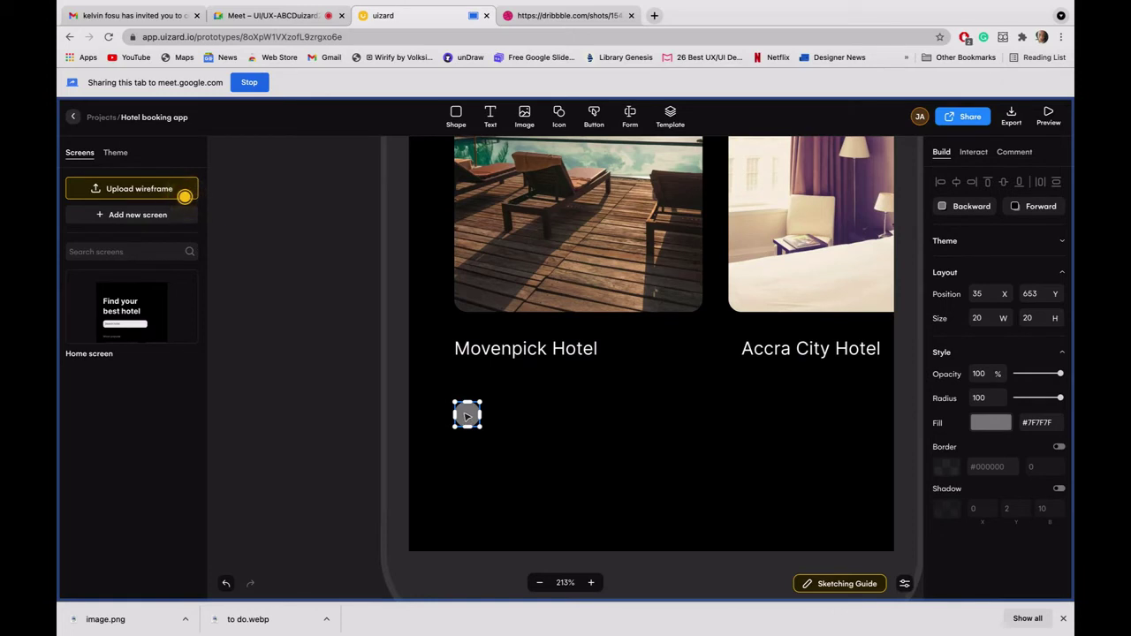
drag(469, 420, 548, 416)
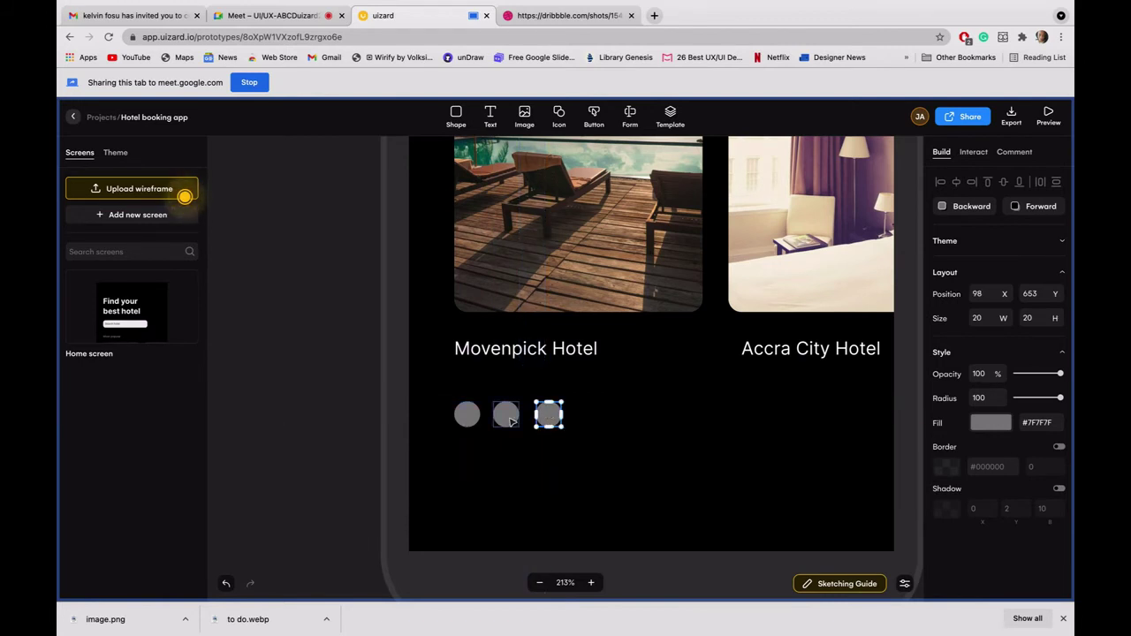
Step: Select all three grey circles under the Movenpick Hotel label and distribute them evenly horizontally
shift+click(508, 419)
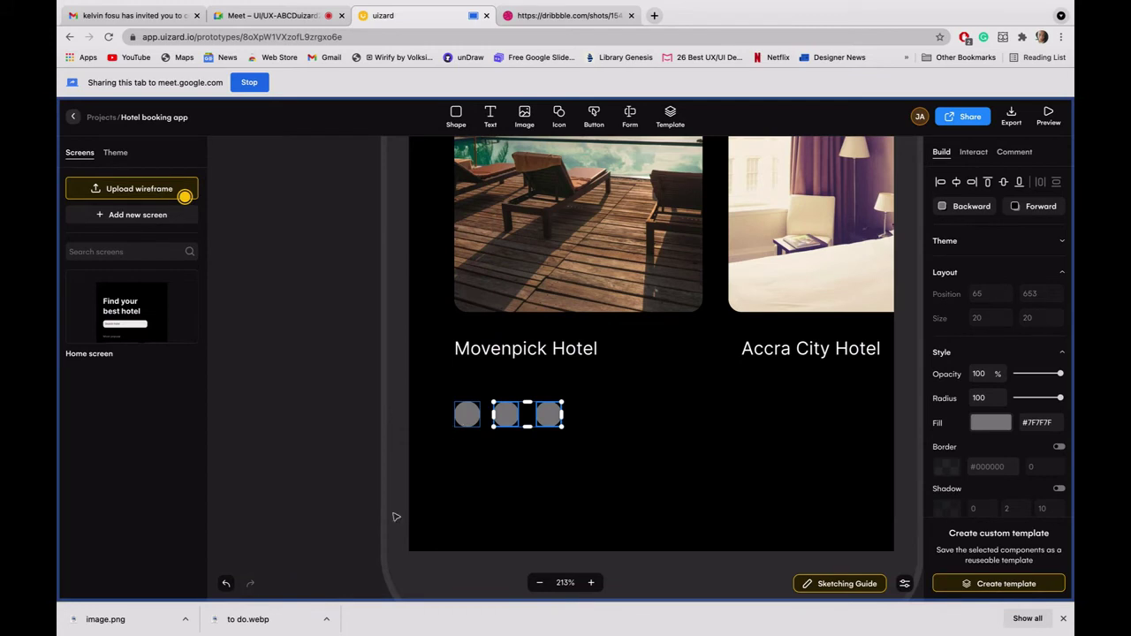
shift+click(470, 413)
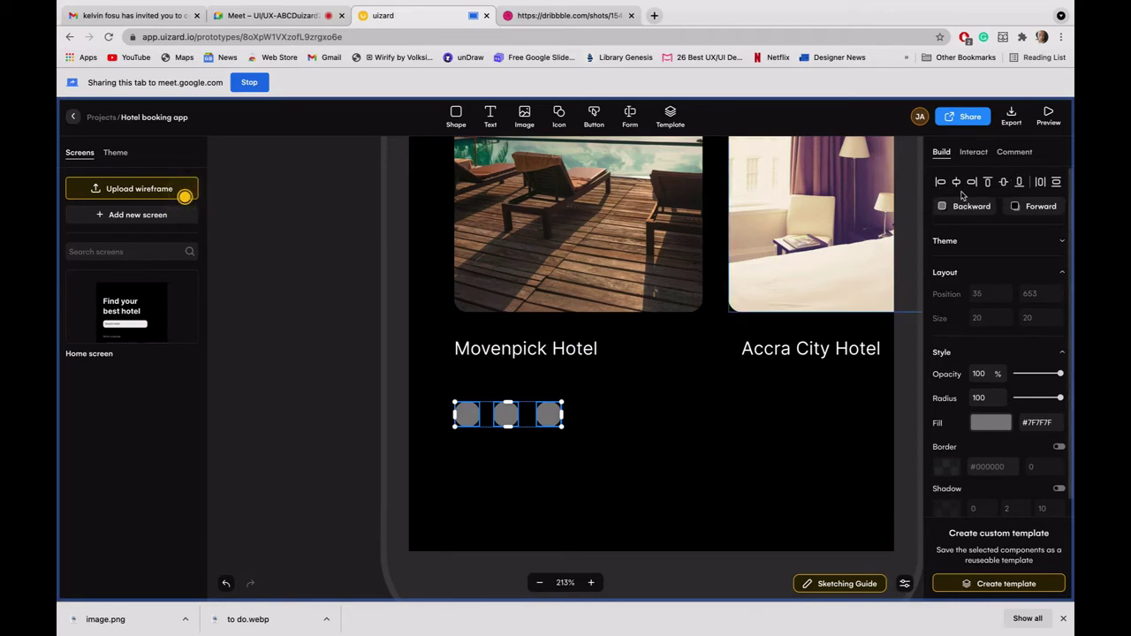
click(1041, 183)
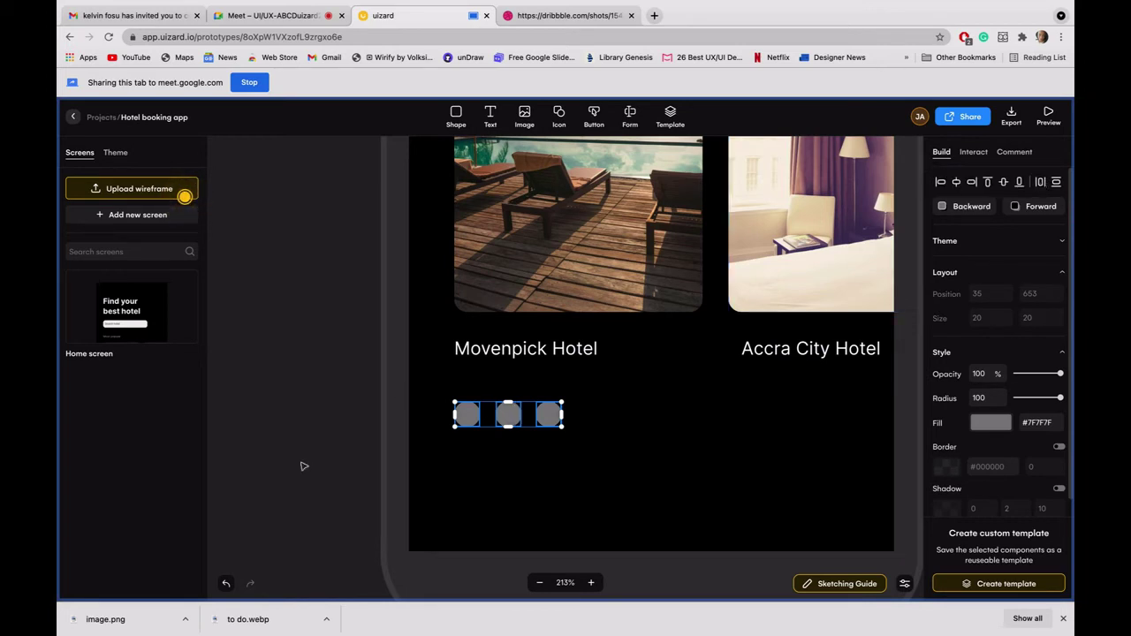
Step: Change the fill of the first circle in the row to near-white #FDFDFD
click(464, 476)
click(467, 422)
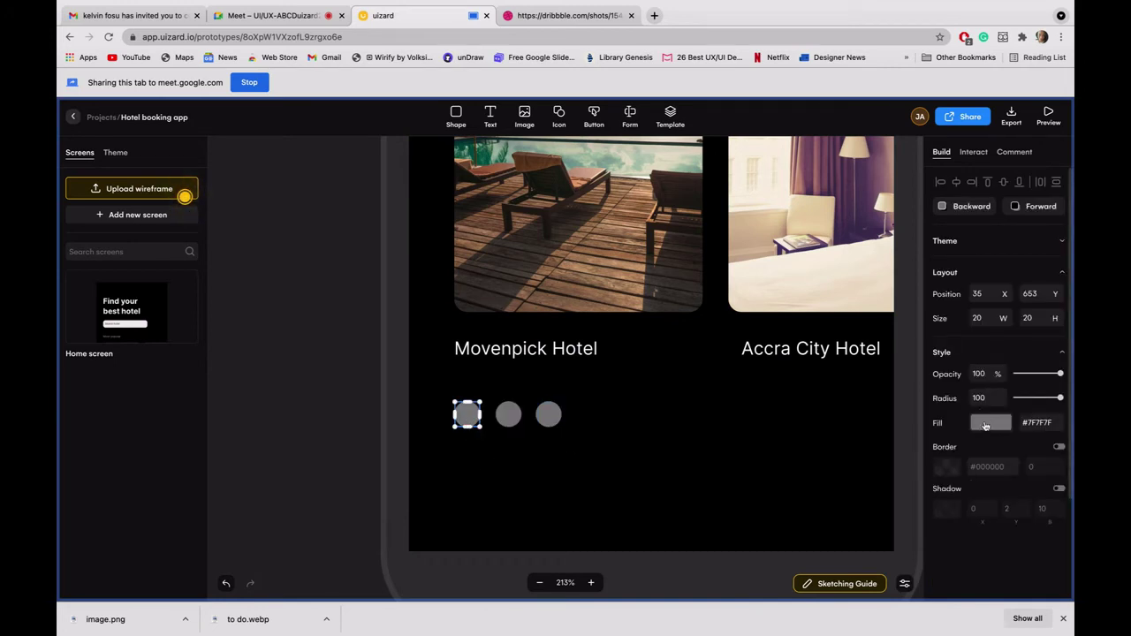
click(986, 426)
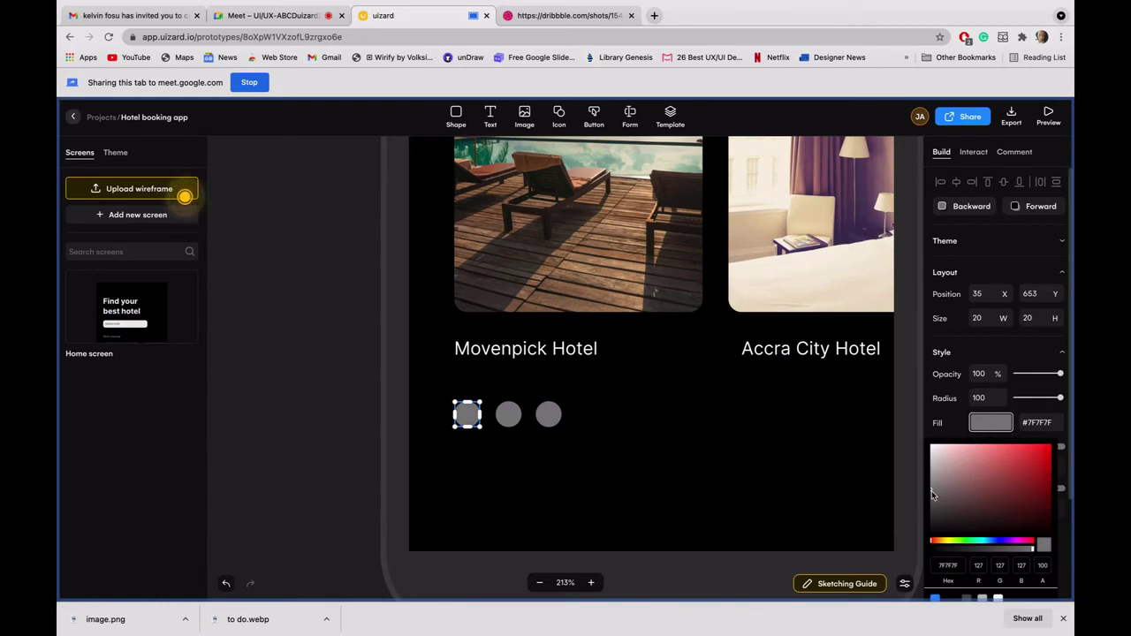
drag(932, 495, 931, 449)
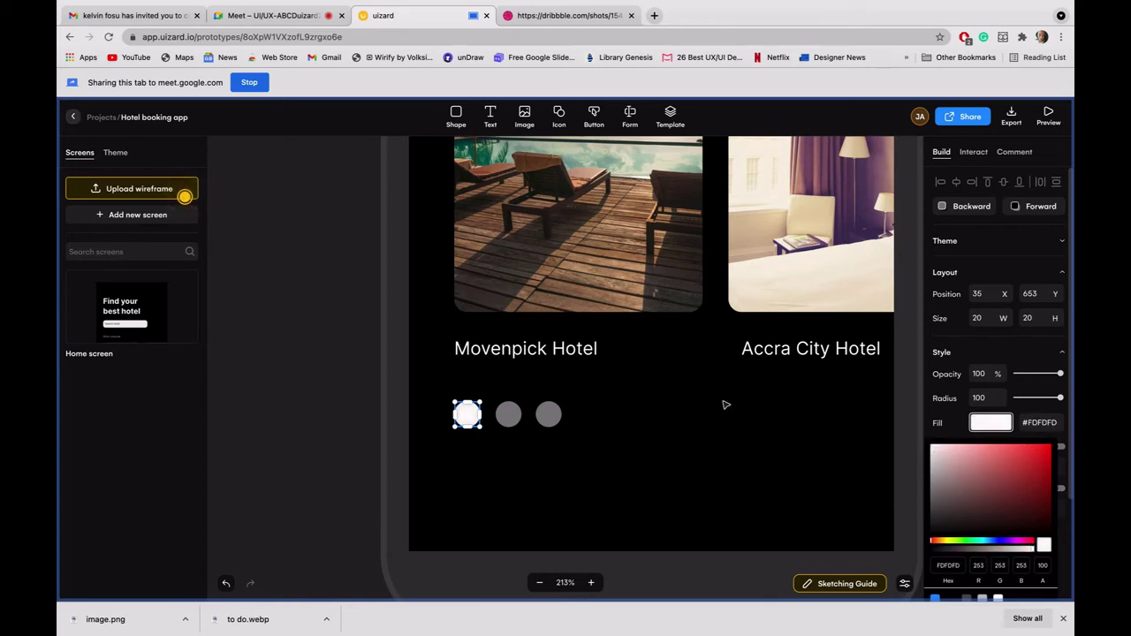
click(247, 415)
Step: Lower the fill opacity of the second and third circles together to about 63%
scroll(436, 422, down, 5)
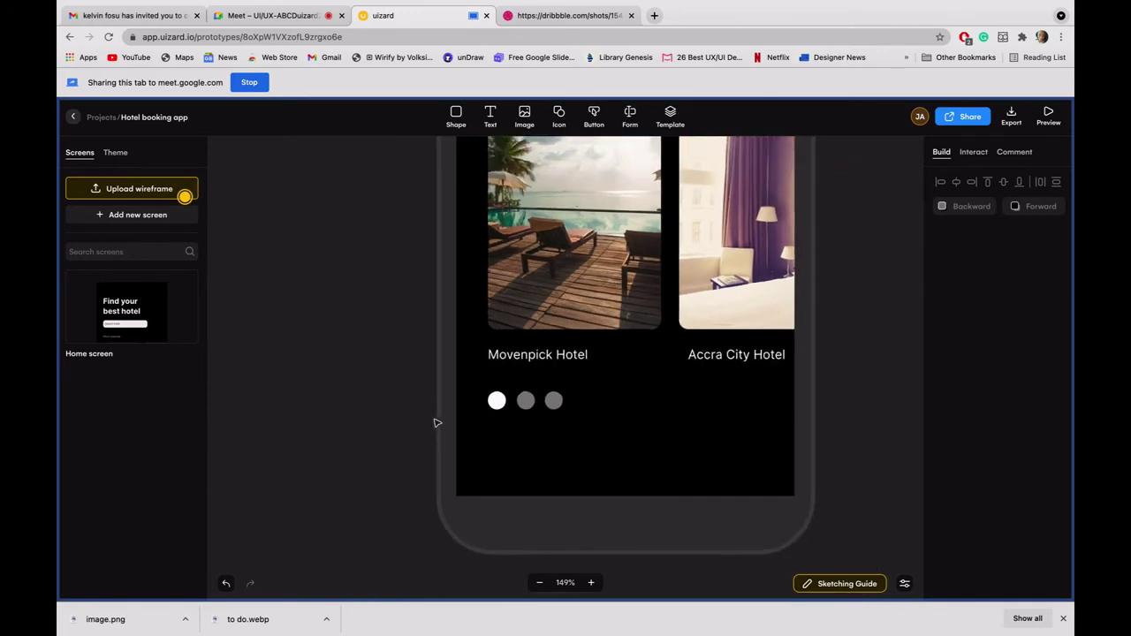
click(536, 392)
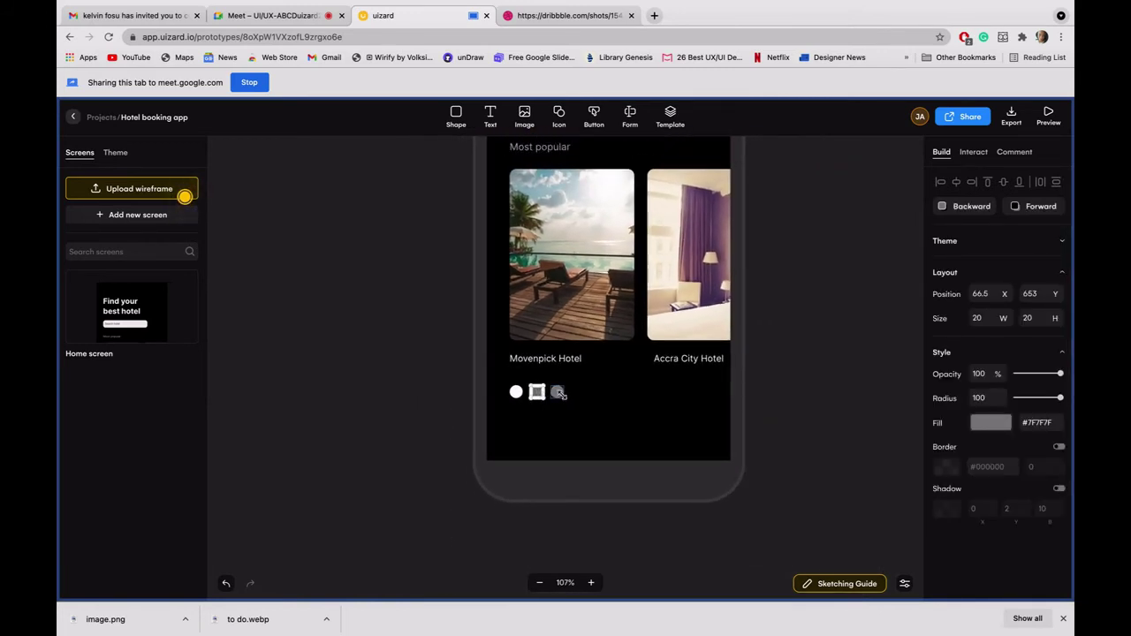
shift+click(558, 392)
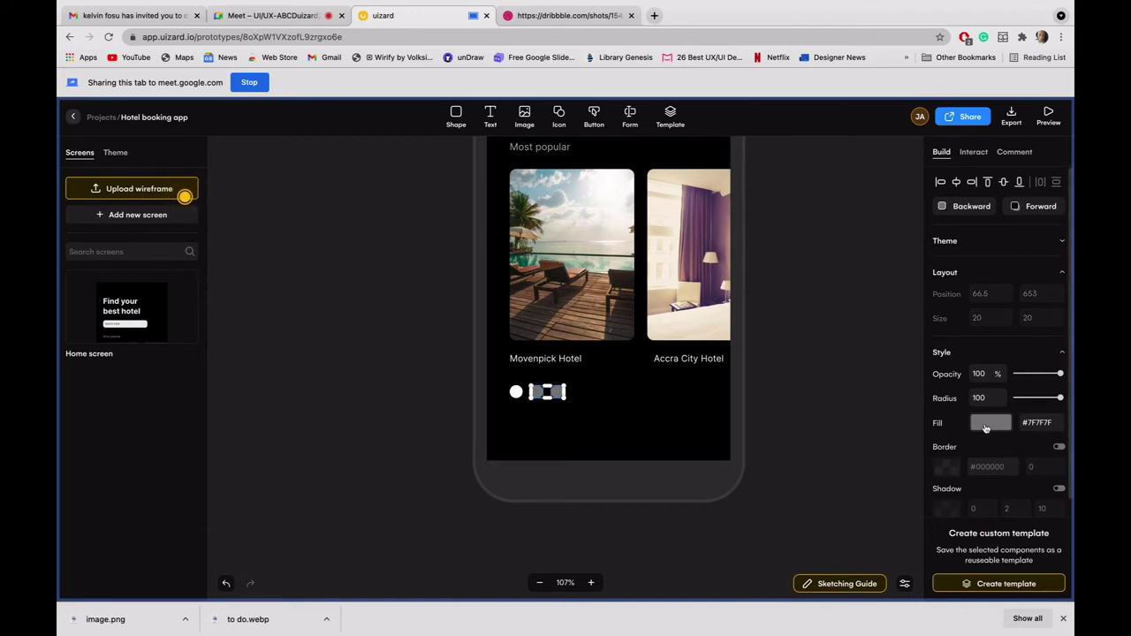
click(986, 426)
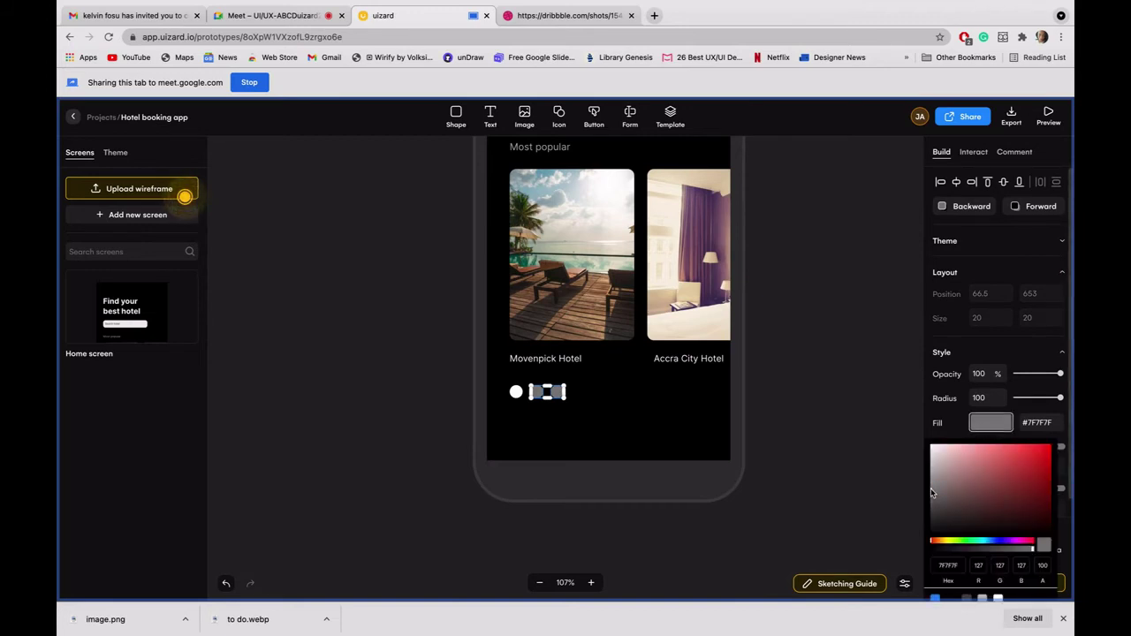
drag(1030, 550, 996, 555)
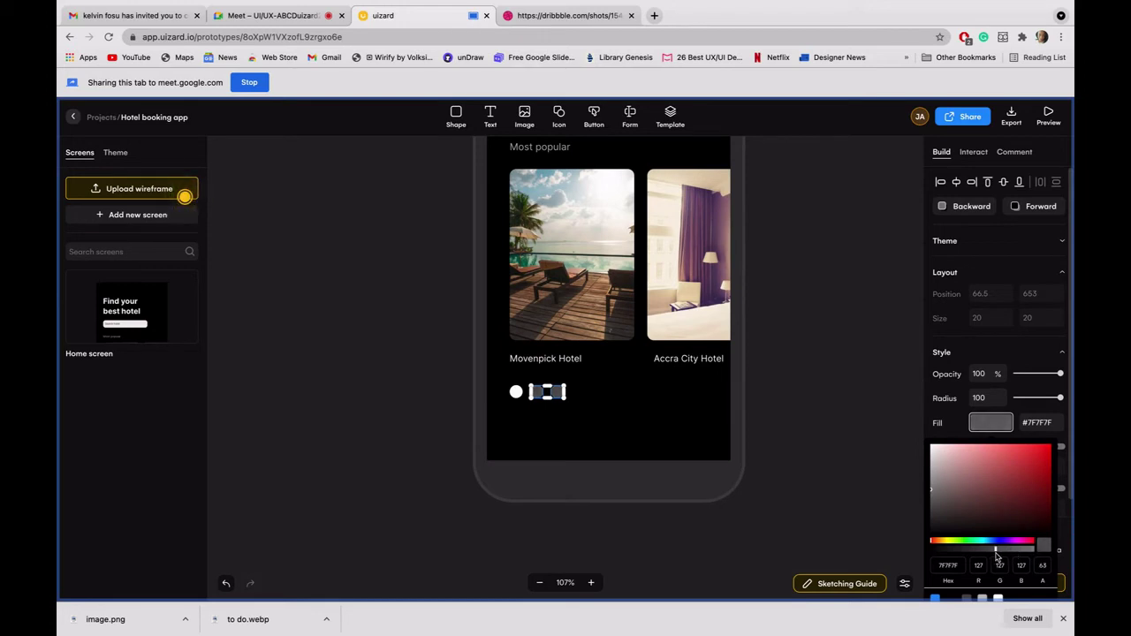
click(882, 497)
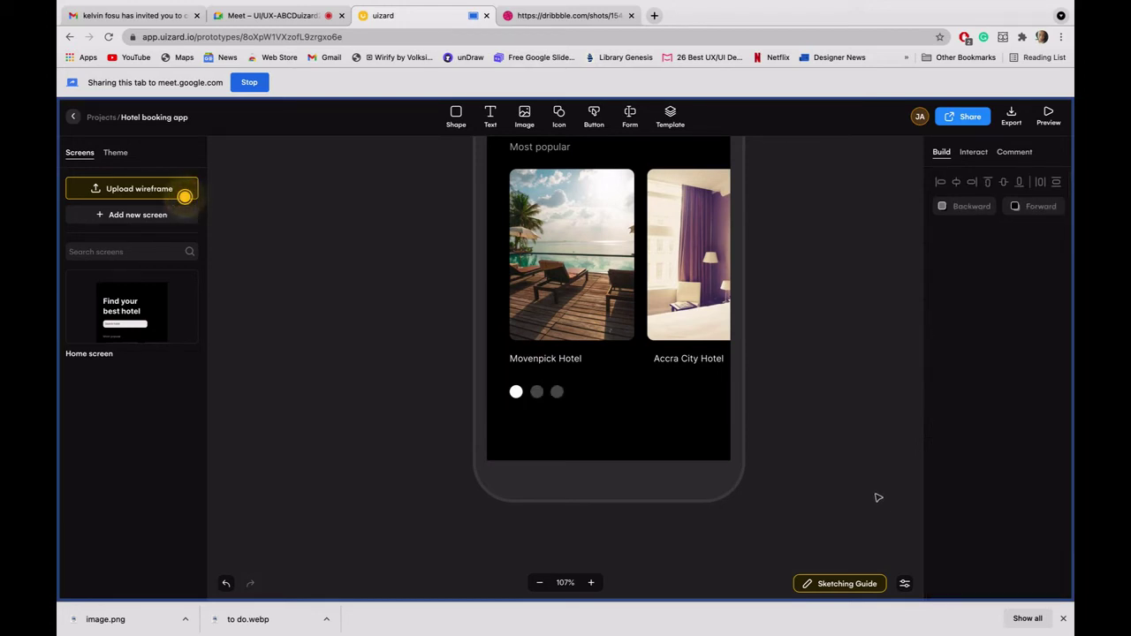
Step: Review the home screen and compare it with the Dribbble Hotel Book design, especially the area below the hotel cards
scroll(879, 498, down, 2)
scroll(879, 498, down, 2)
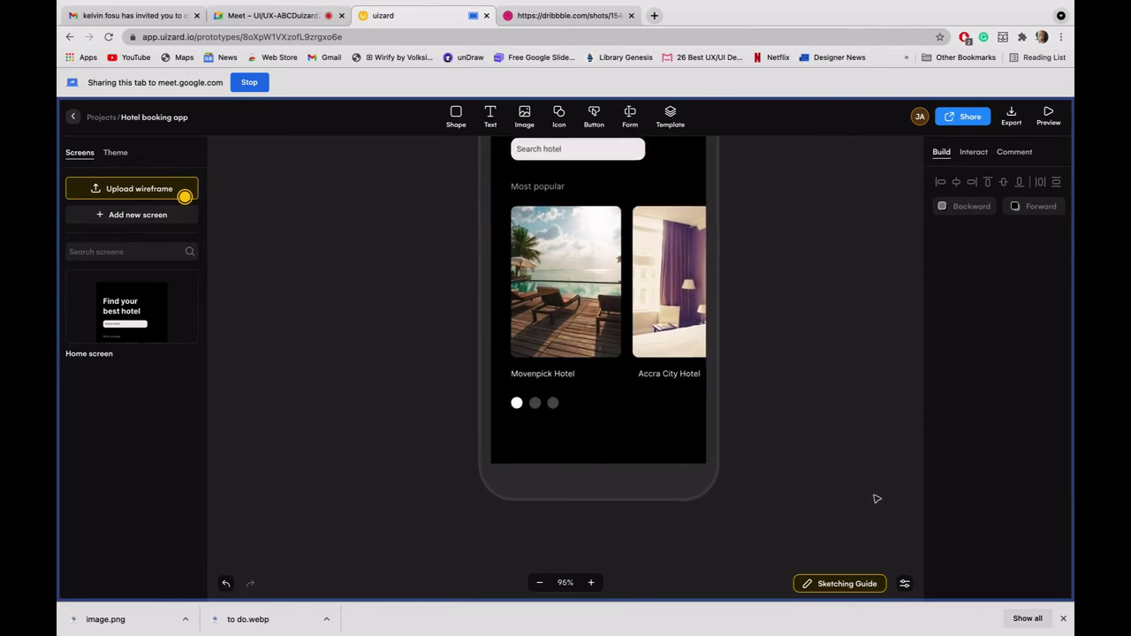
scroll(876, 498, up, 1)
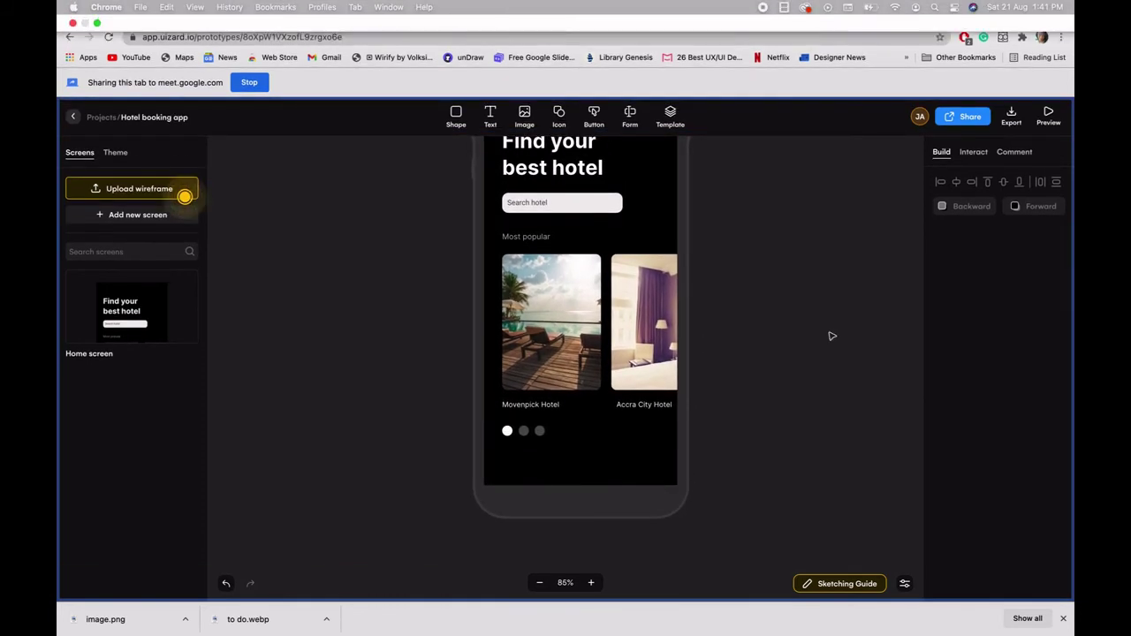
scroll(830, 336, up, 1)
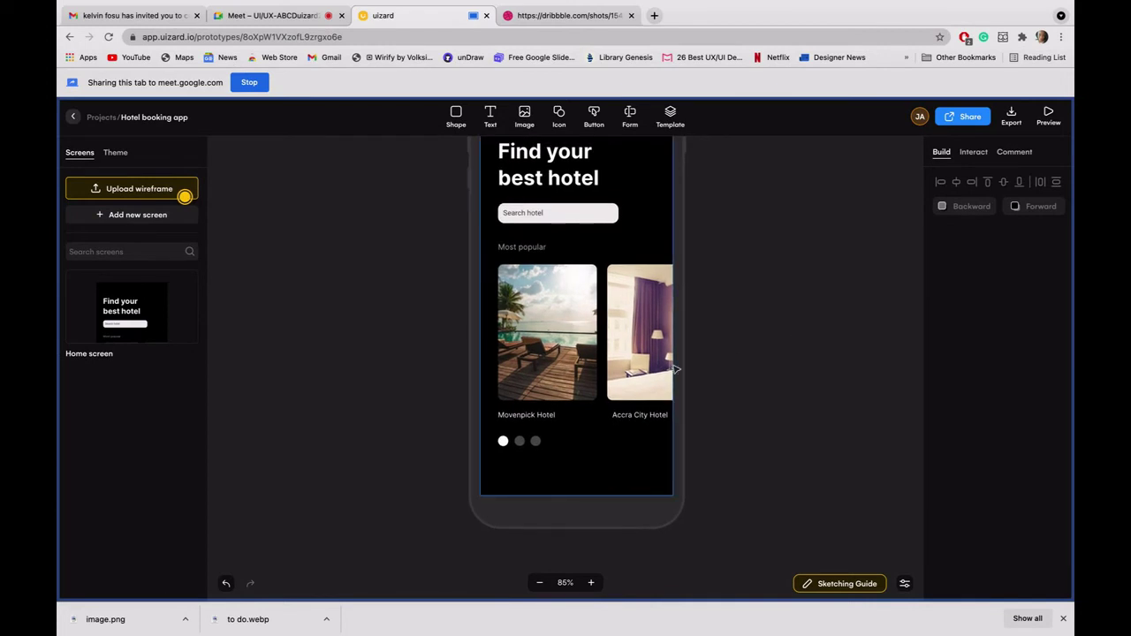
scroll(625, 160, up, 1)
click(570, 15)
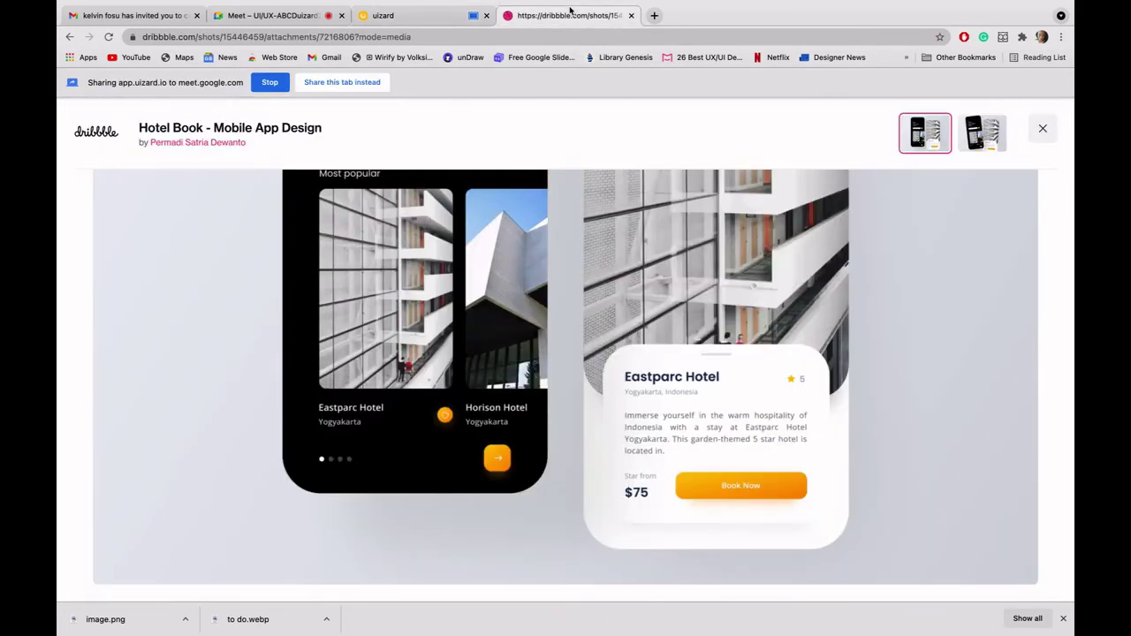
scroll(415, 477, up, 2)
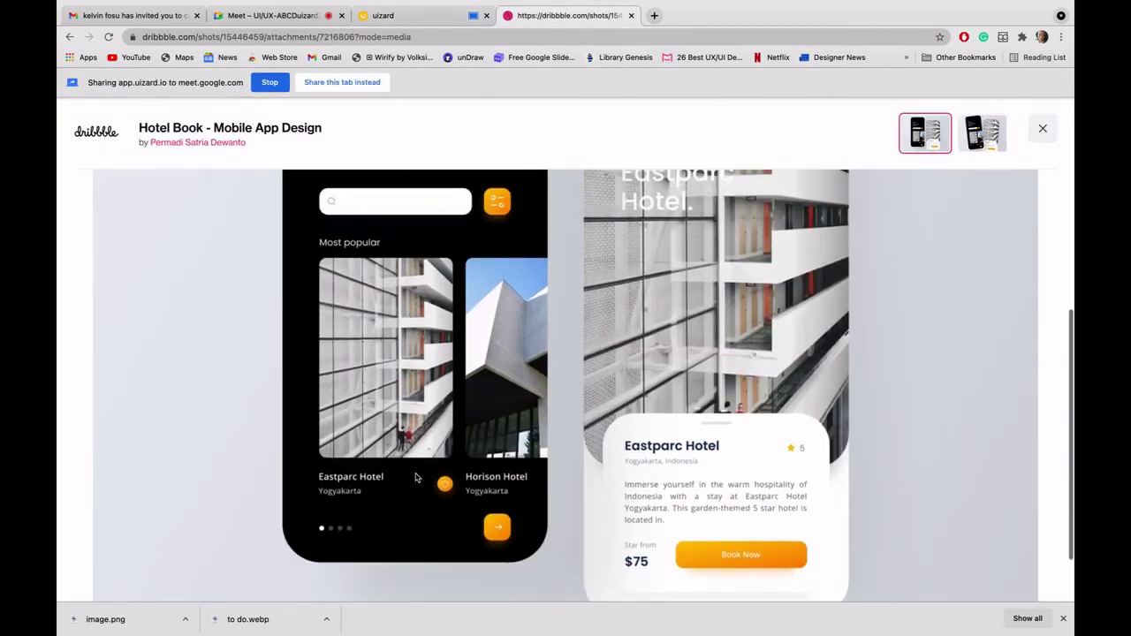
scroll(415, 477, down, 2)
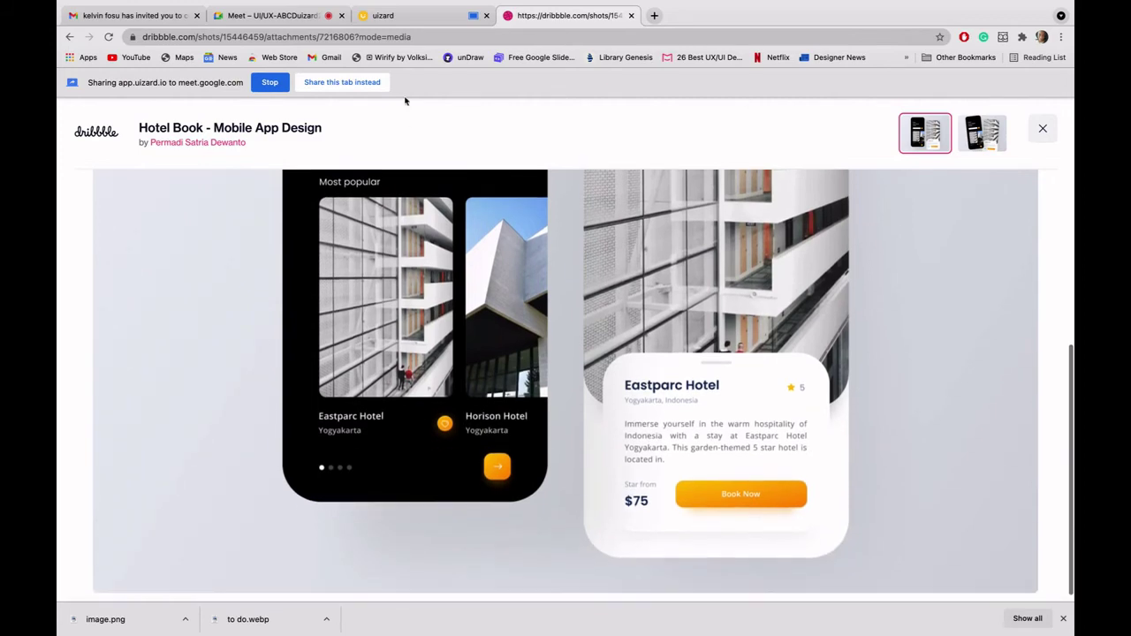
click(389, 16)
click(547, 15)
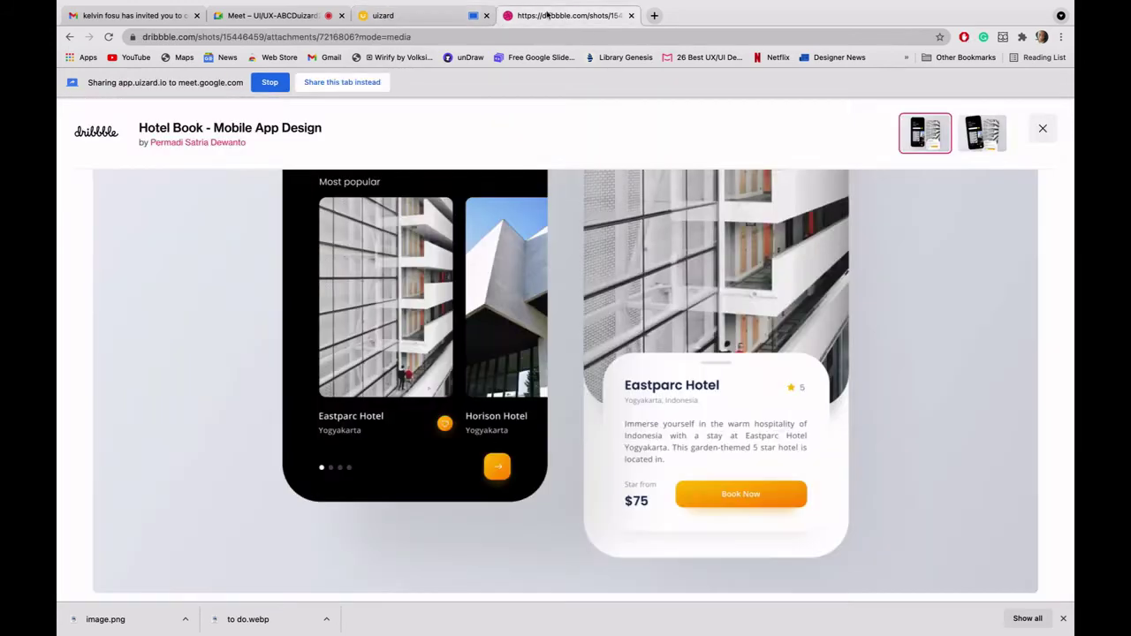
Step: Share the Dribbble page in the meeting, examine the reference's dots and orange arrow button beneath the hotel cards, and return to the Uizard project
click(307, 85)
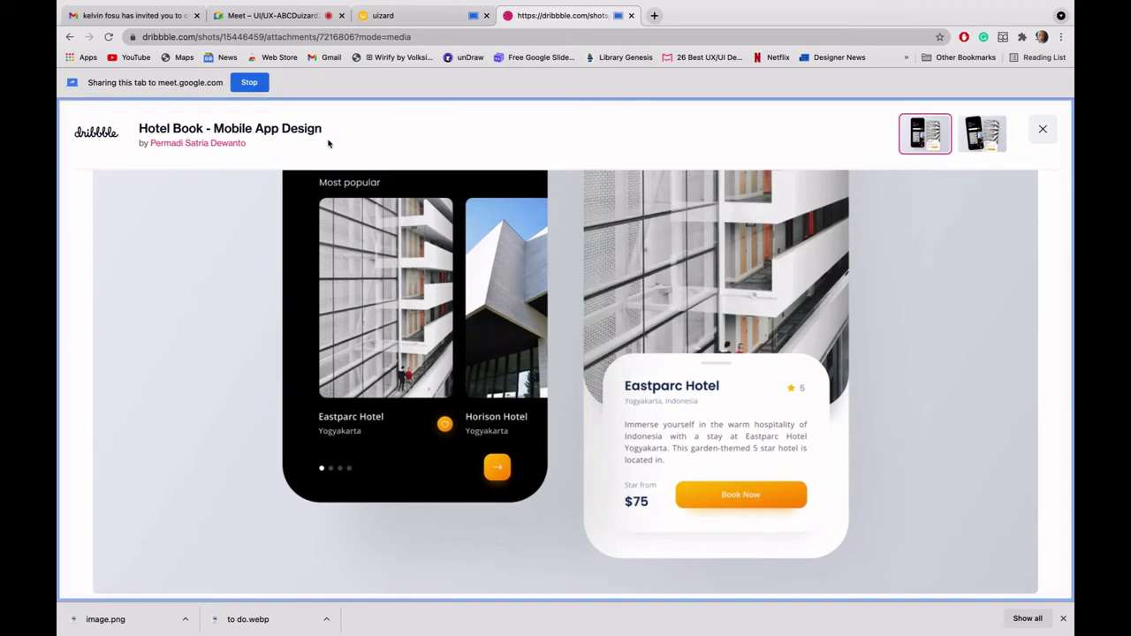
scroll(484, 304, up, 1)
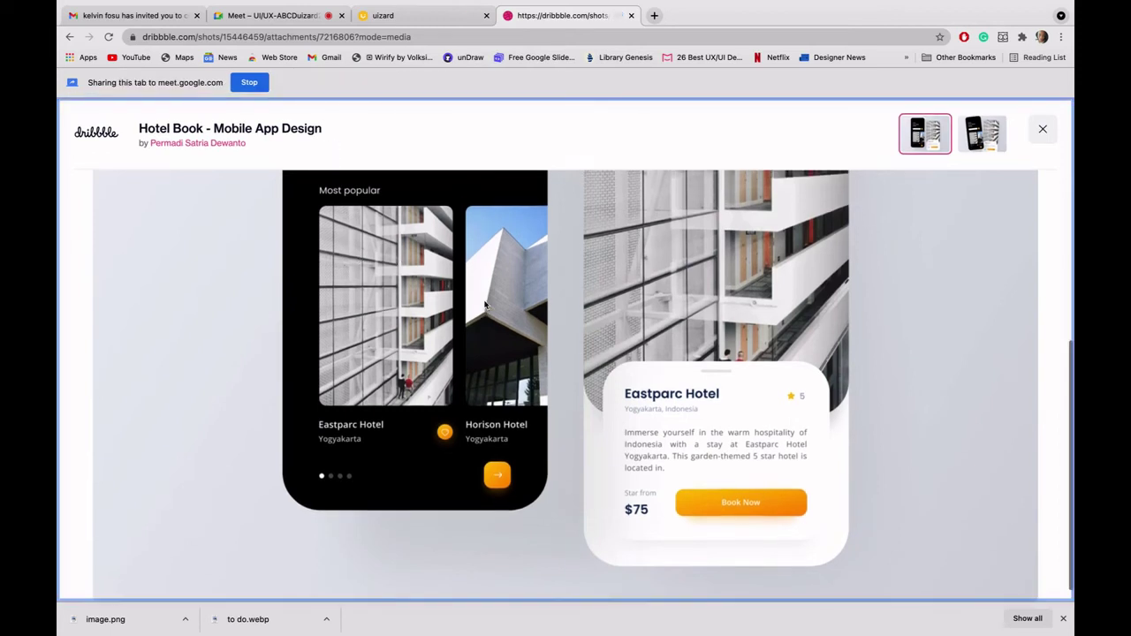
scroll(484, 304, down, 1)
scroll(484, 304, up, 1)
scroll(484, 304, up, 5)
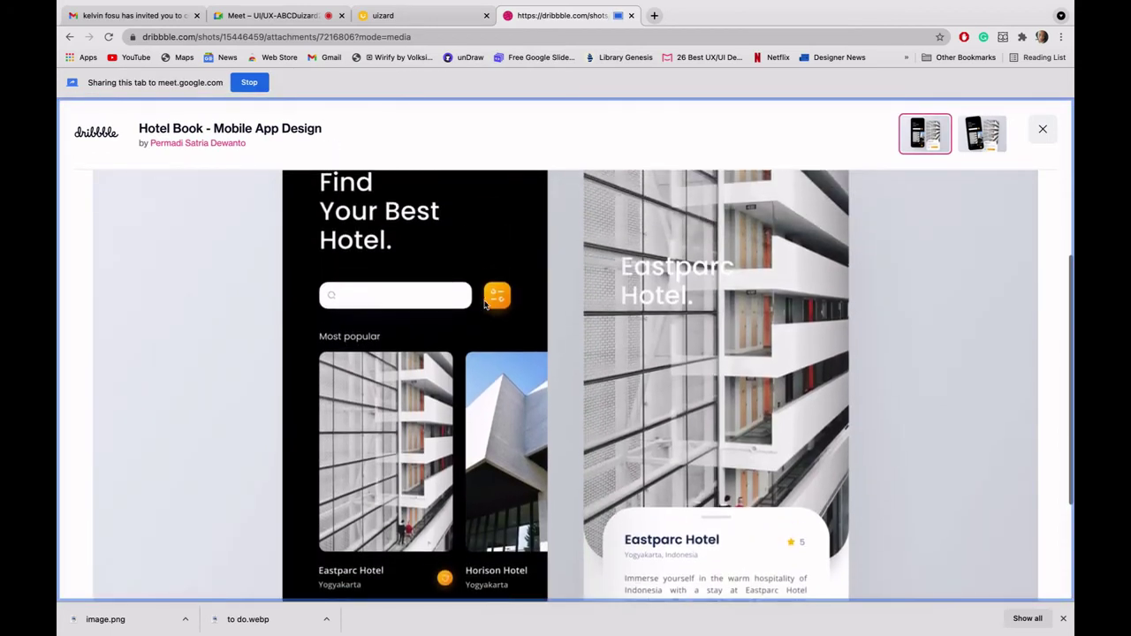
scroll(484, 325, down, 2)
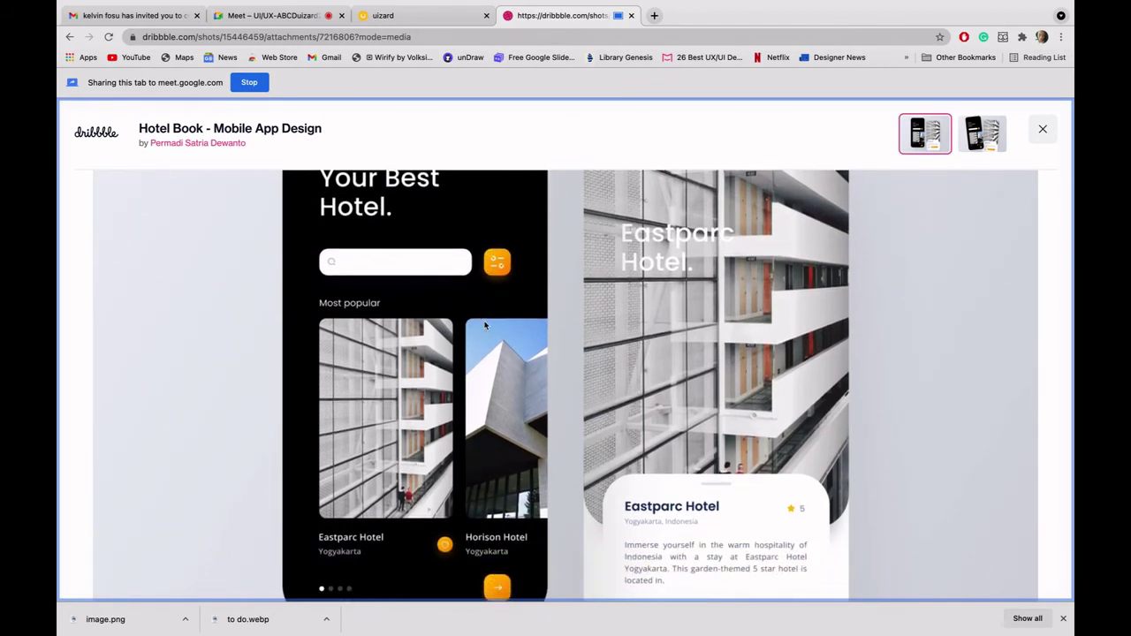
scroll(484, 325, down, 2)
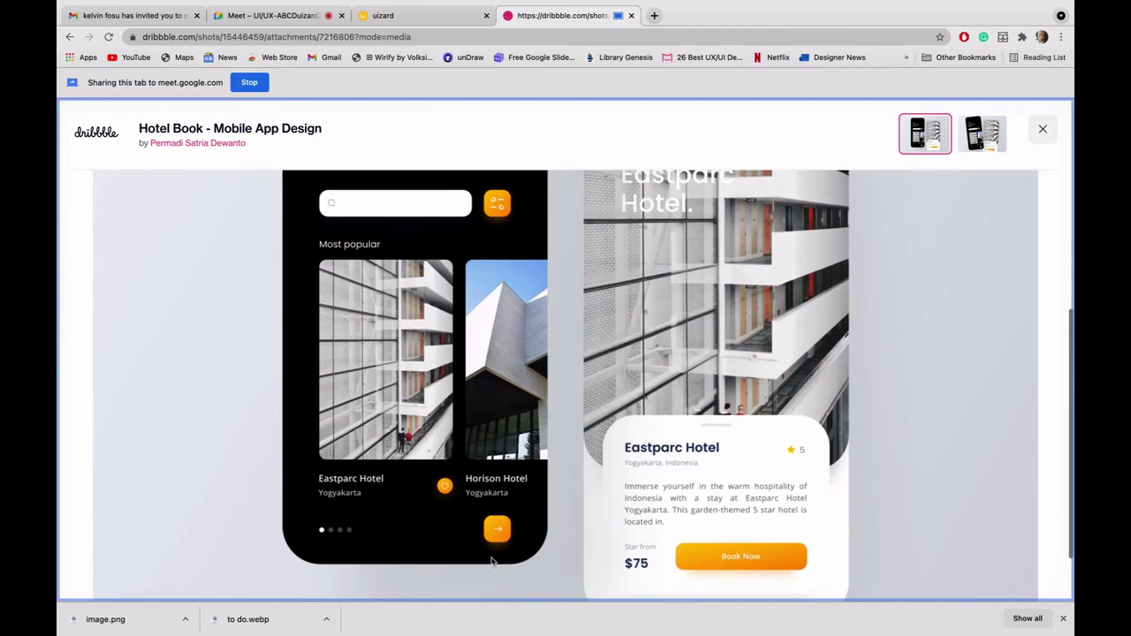
scroll(482, 529, down, 1)
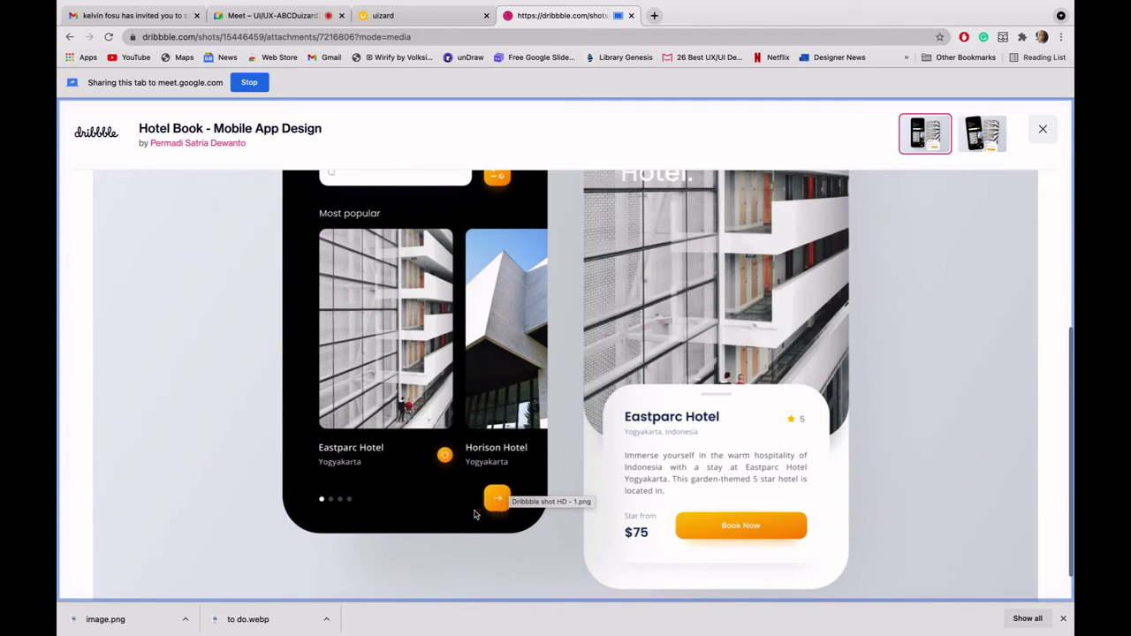
click(446, 18)
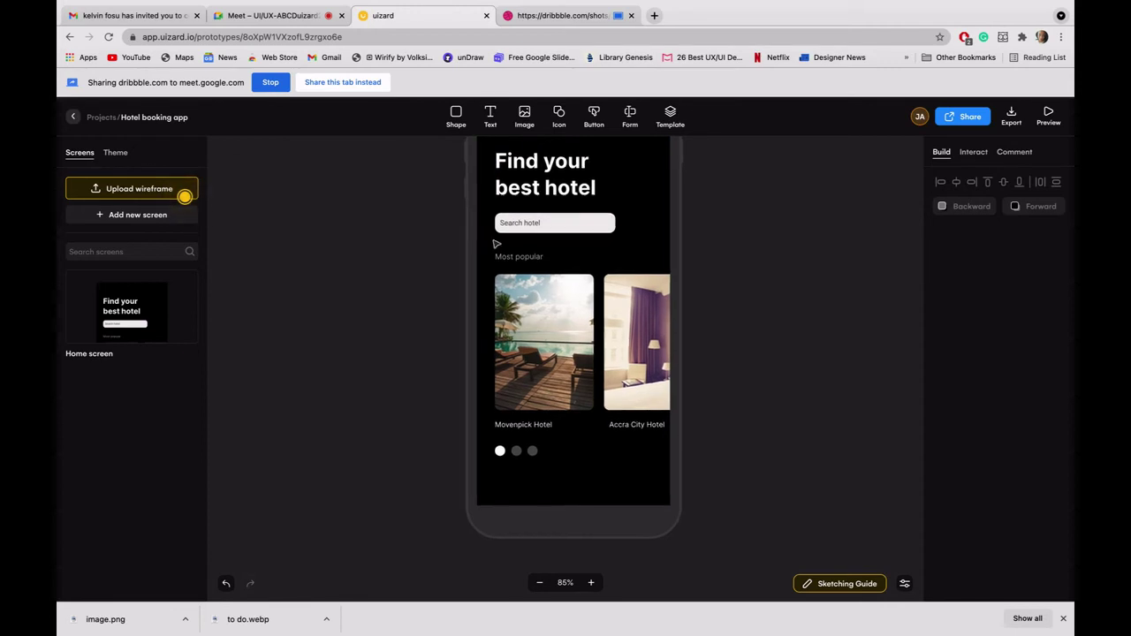
Step: Search the icon library for "forward" and look through the blue button icons for a suitable arrow
click(558, 117)
scroll(546, 225, down, 10)
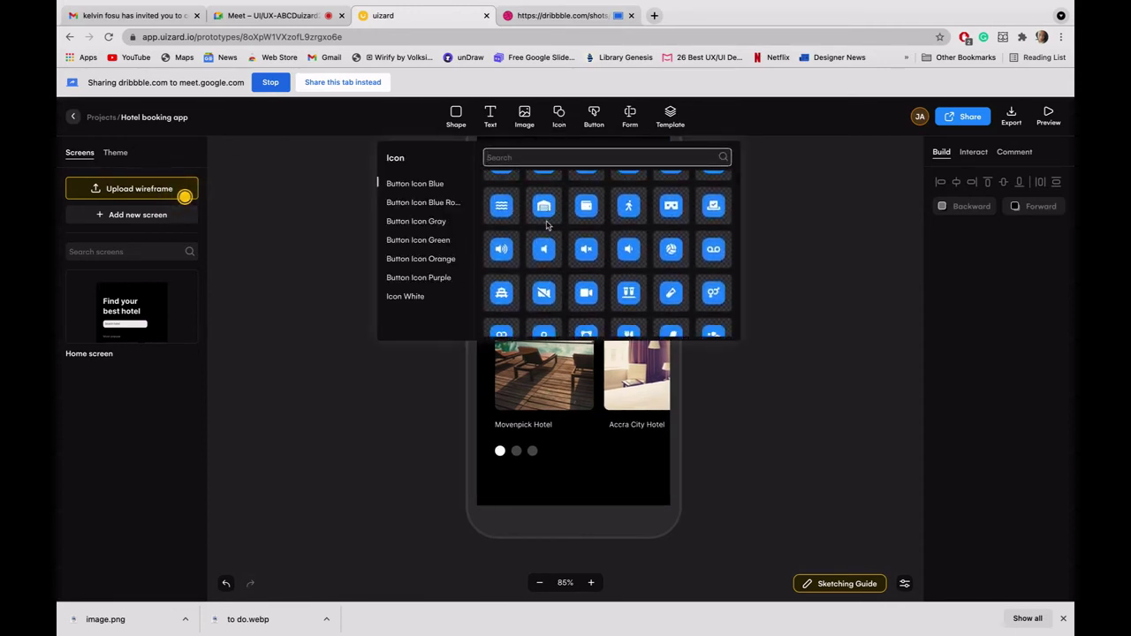
scroll(546, 225, up, 1)
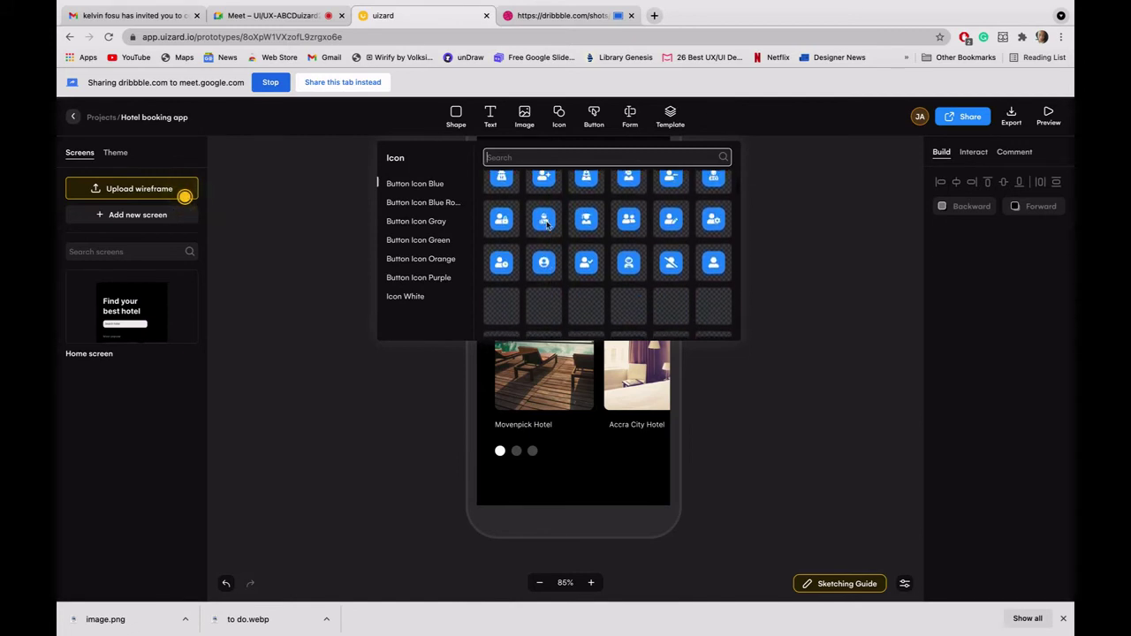
text(fo)
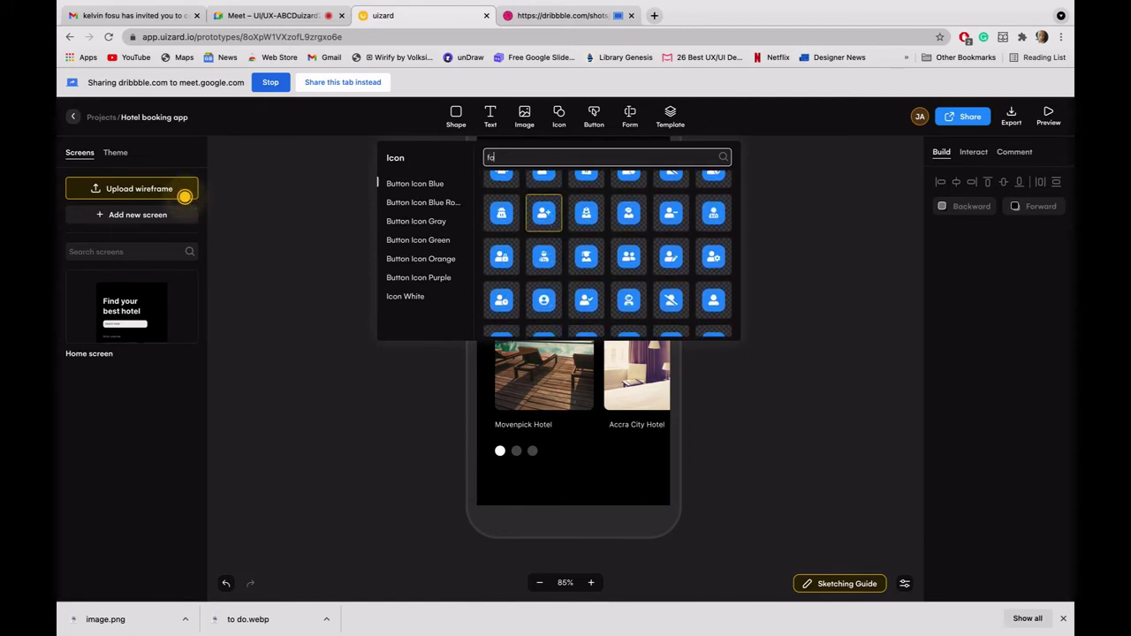
text(rawrd)
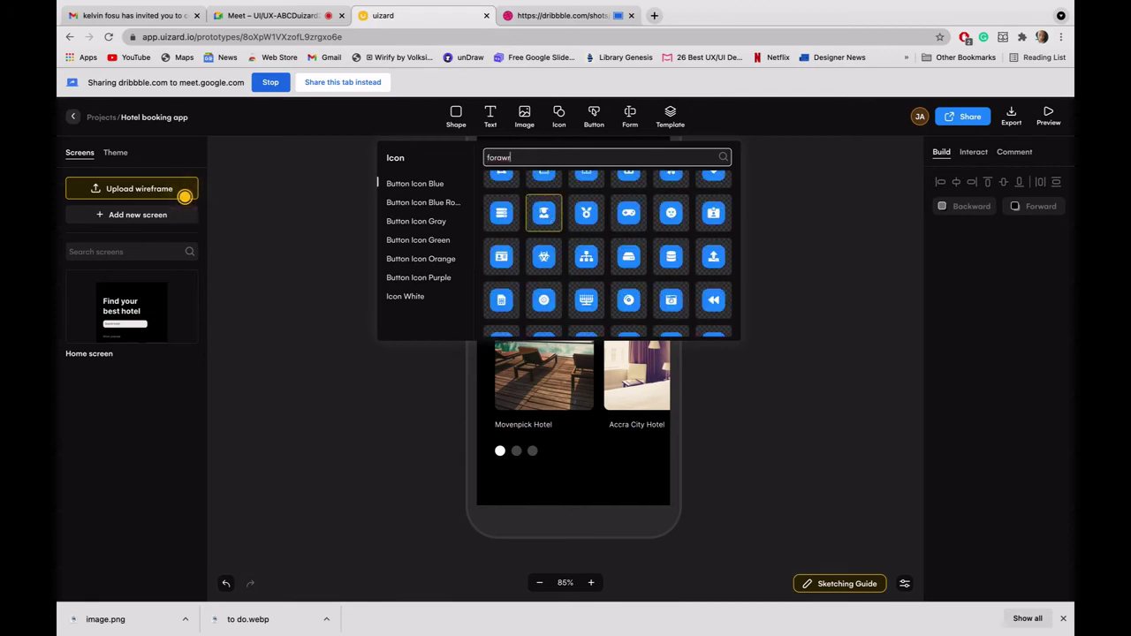
key(BackSpace)
key(BackSpace)
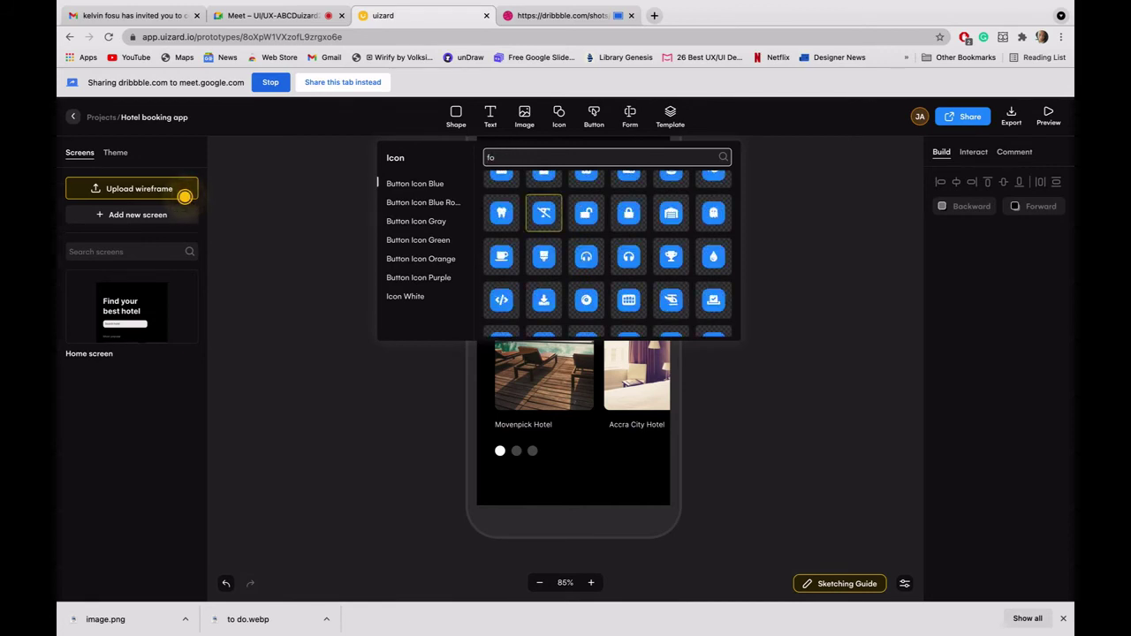
text(rward)
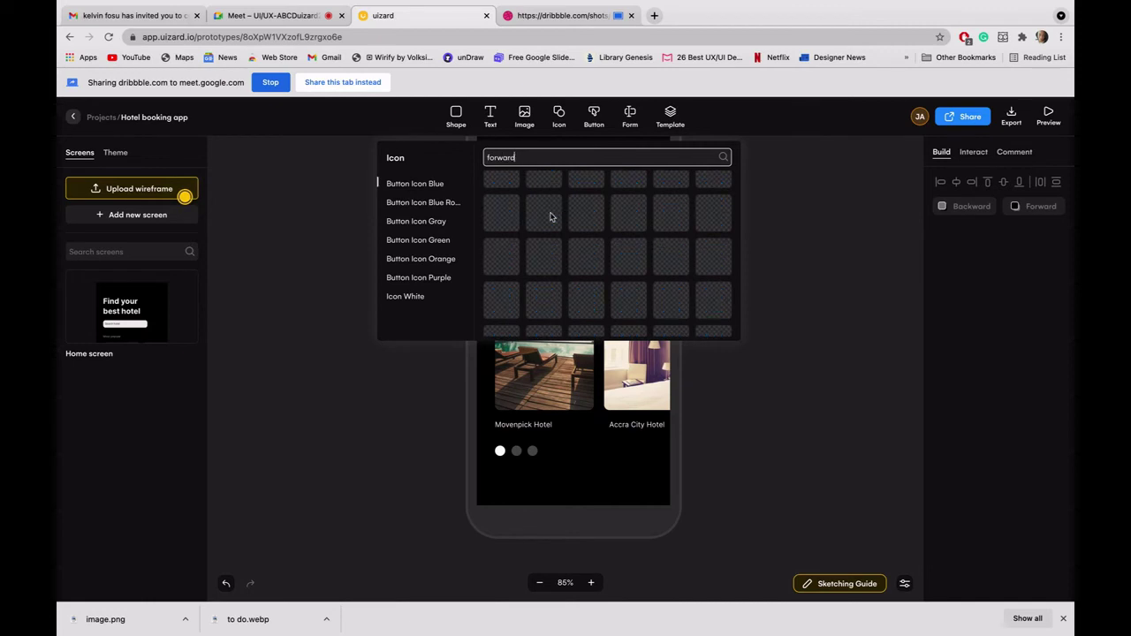
scroll(610, 253, up, 5)
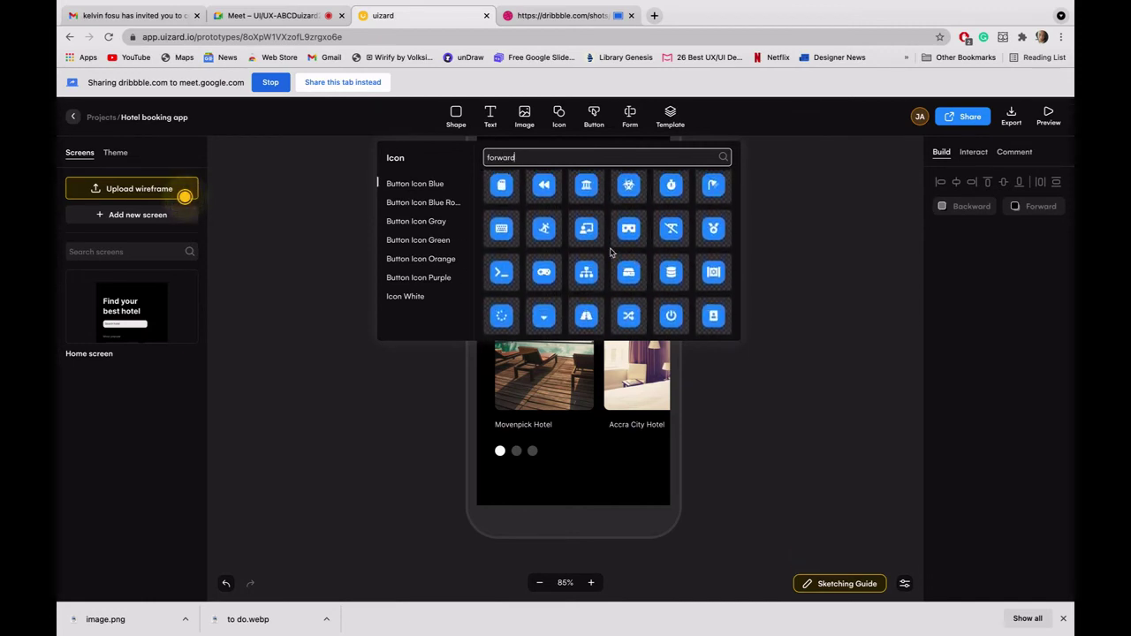
scroll(610, 252, down, 1)
scroll(610, 253, down, 5)
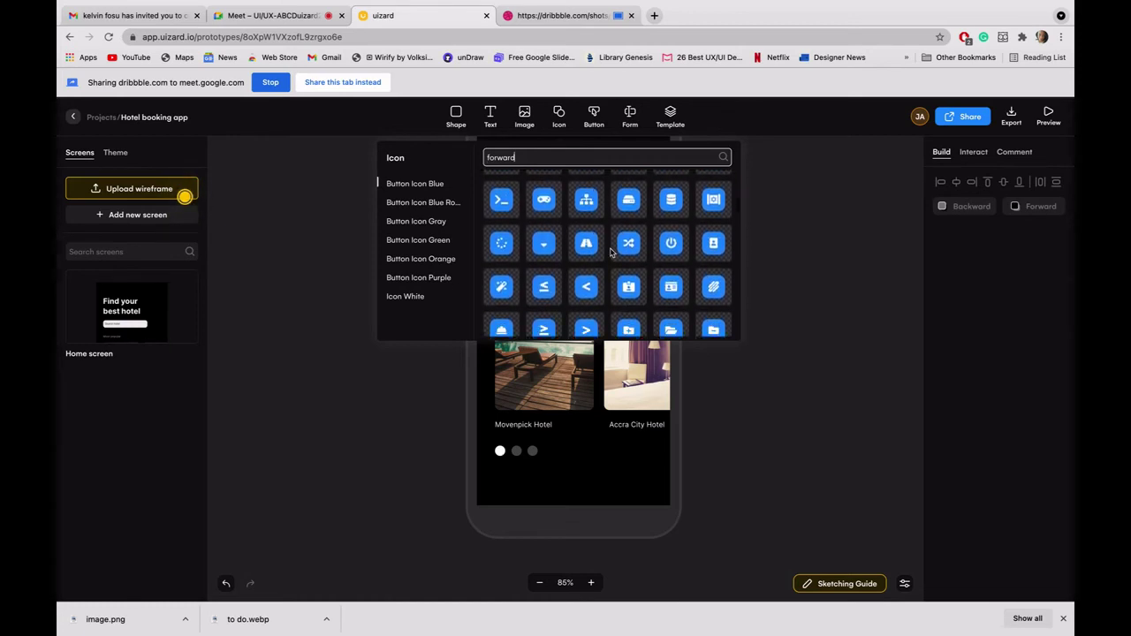
scroll(610, 253, down, 1)
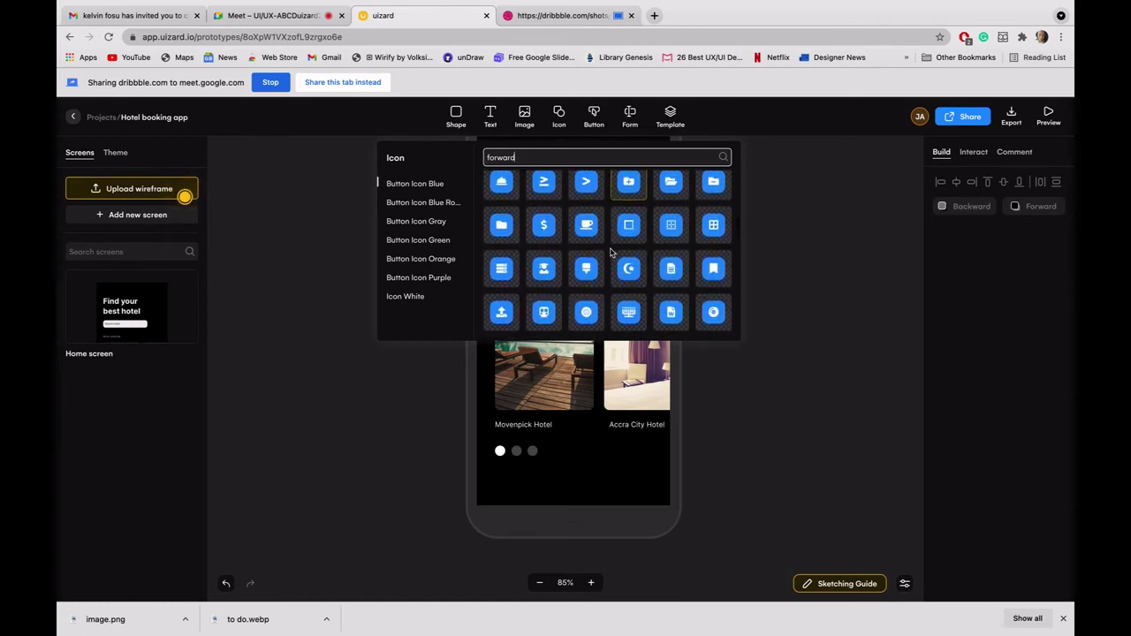
Step: Replace the icon search term with "next" and look through the matching blue button icons
key(BackSpace)
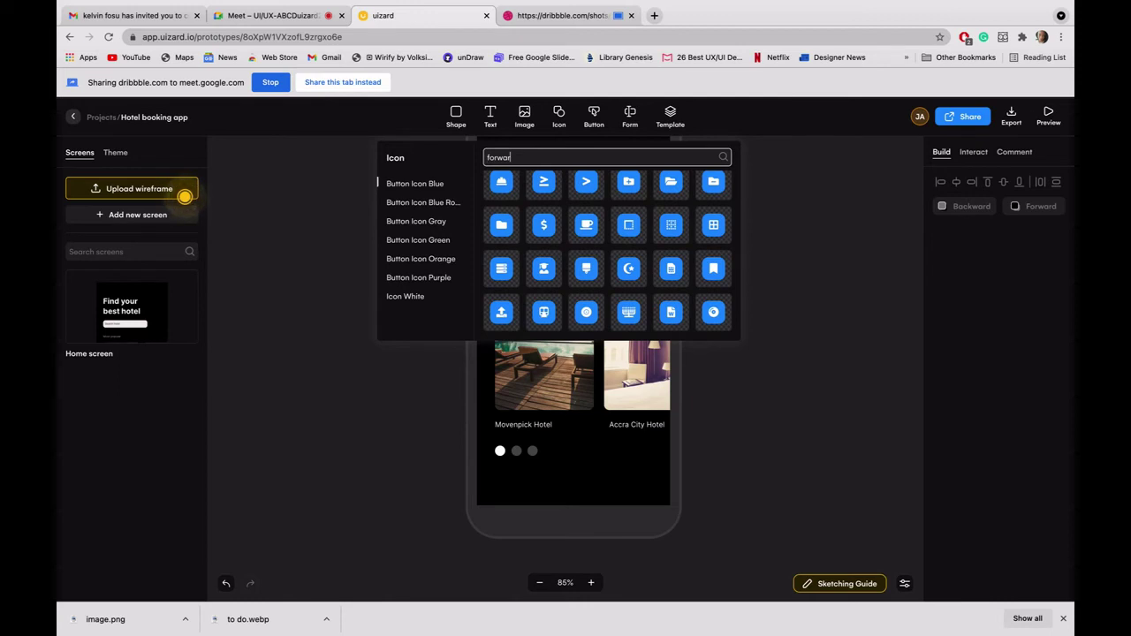
key(BackSpace)
key(BackSpace)
key(BackSpace)
key(BackSpace)
key(BackSpace)
key(BackSpace)
text(ne)
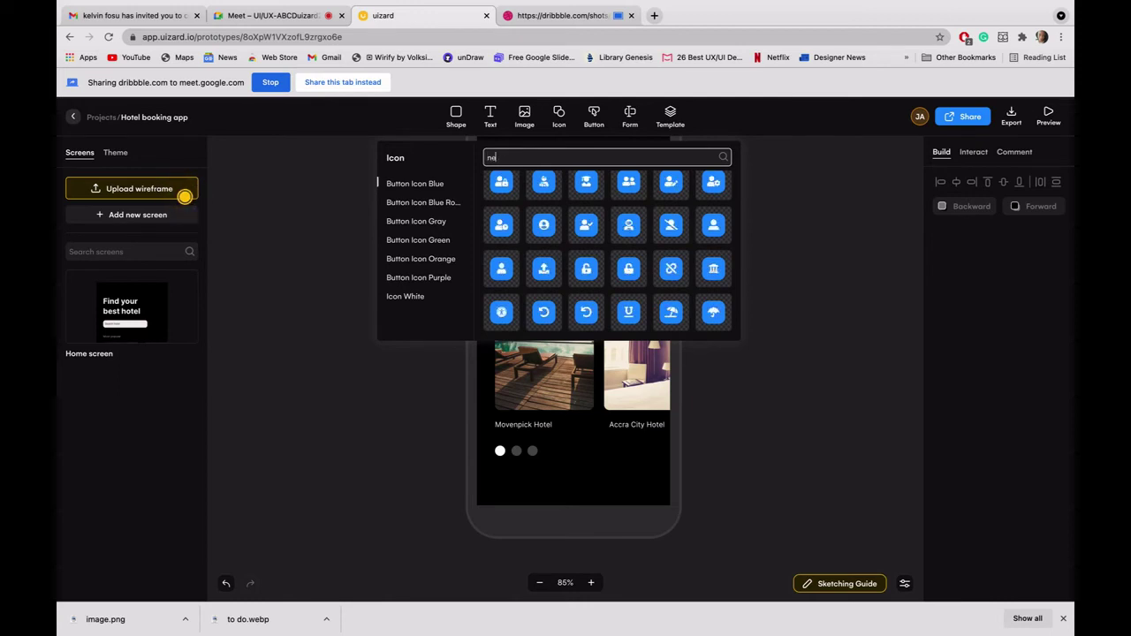
text(xt)
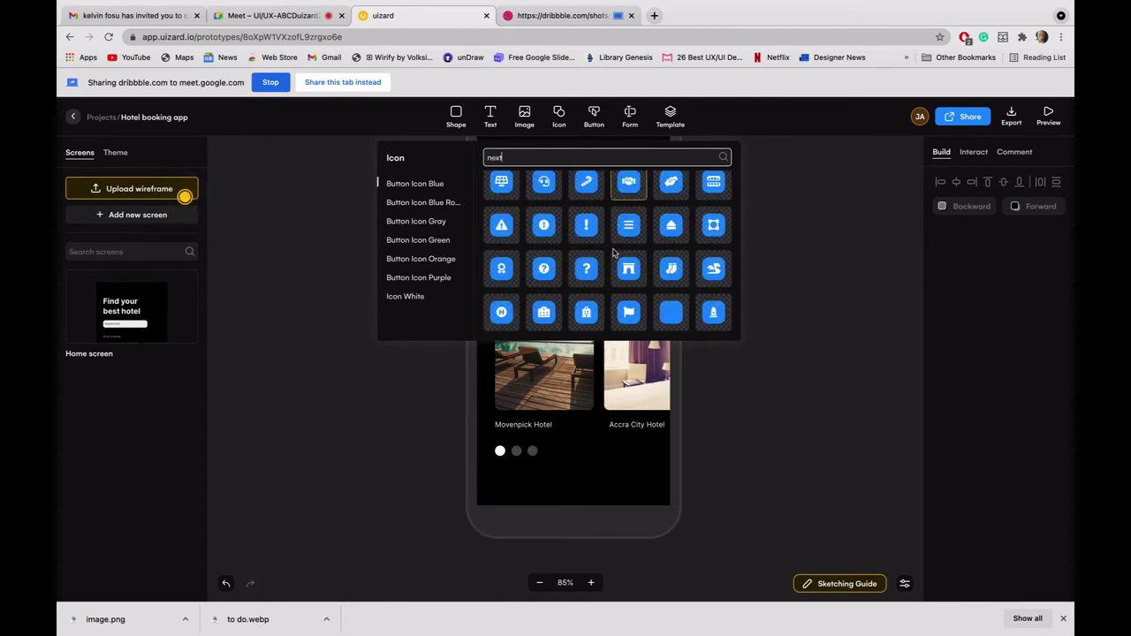
scroll(616, 258, down, 3)
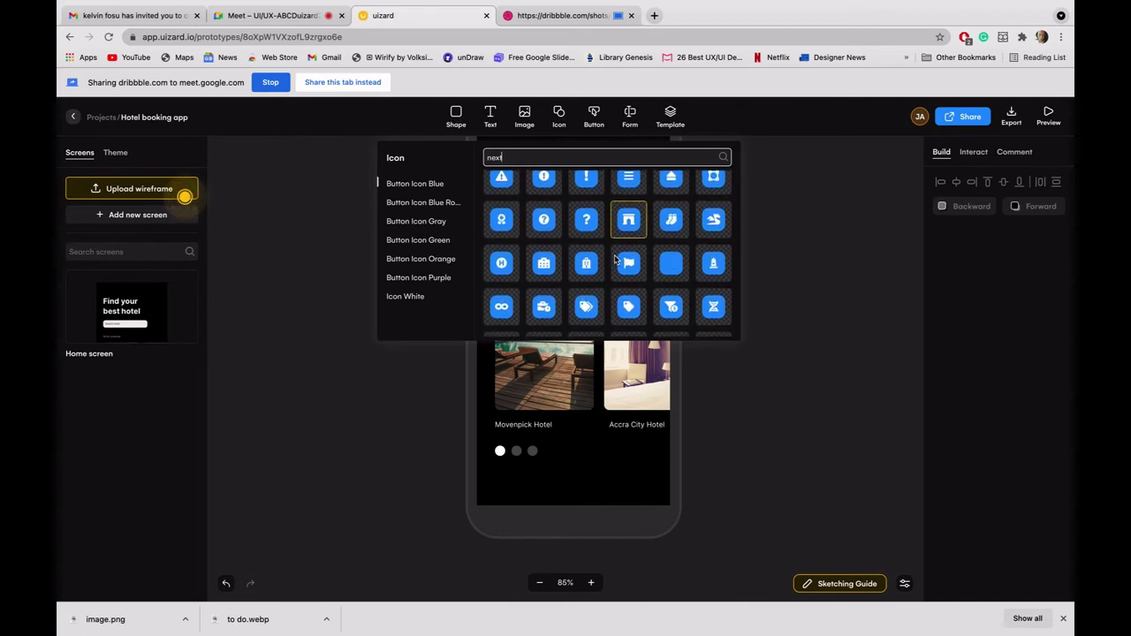
scroll(616, 258, down, 2)
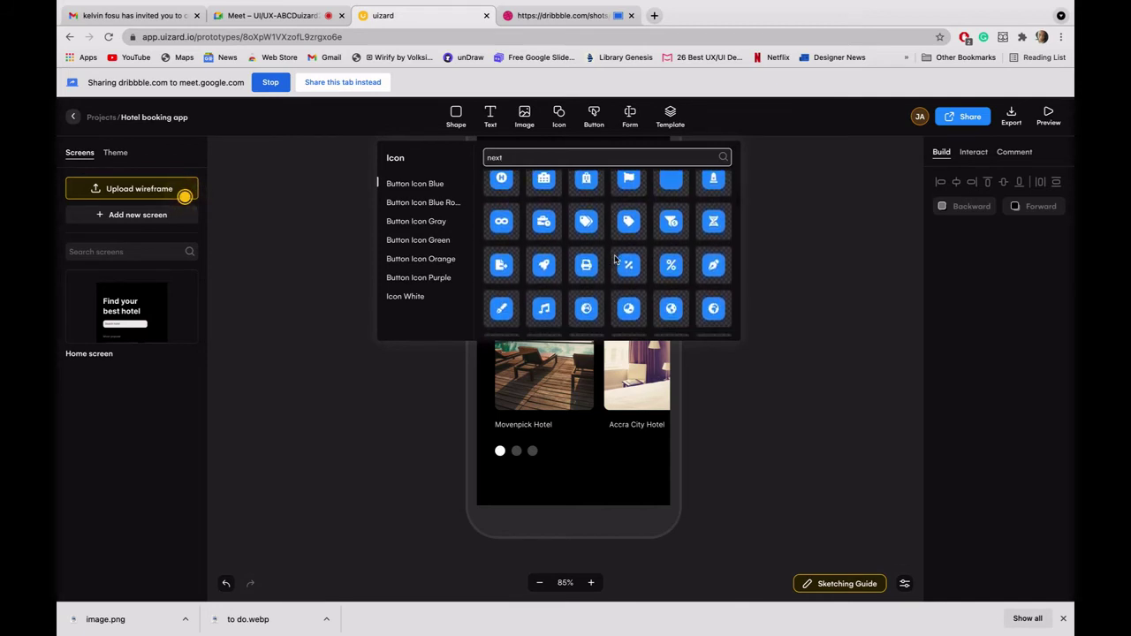
scroll(616, 258, down, 2)
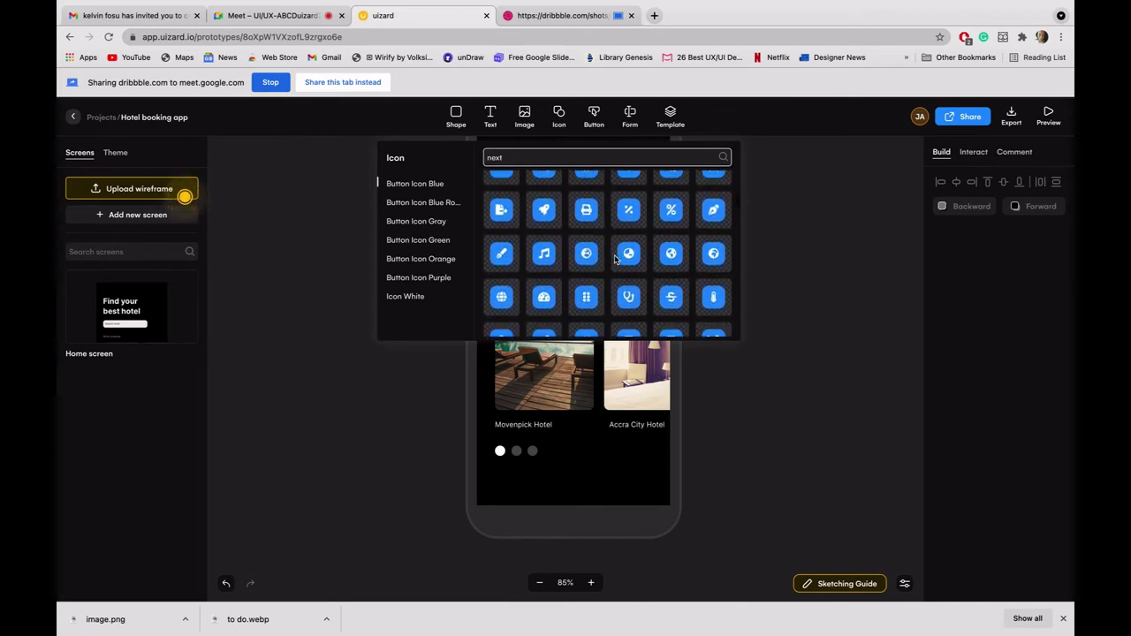
Step: Compare the round and square blue button icons, and add the square Arrow right icon to the home screen
click(434, 203)
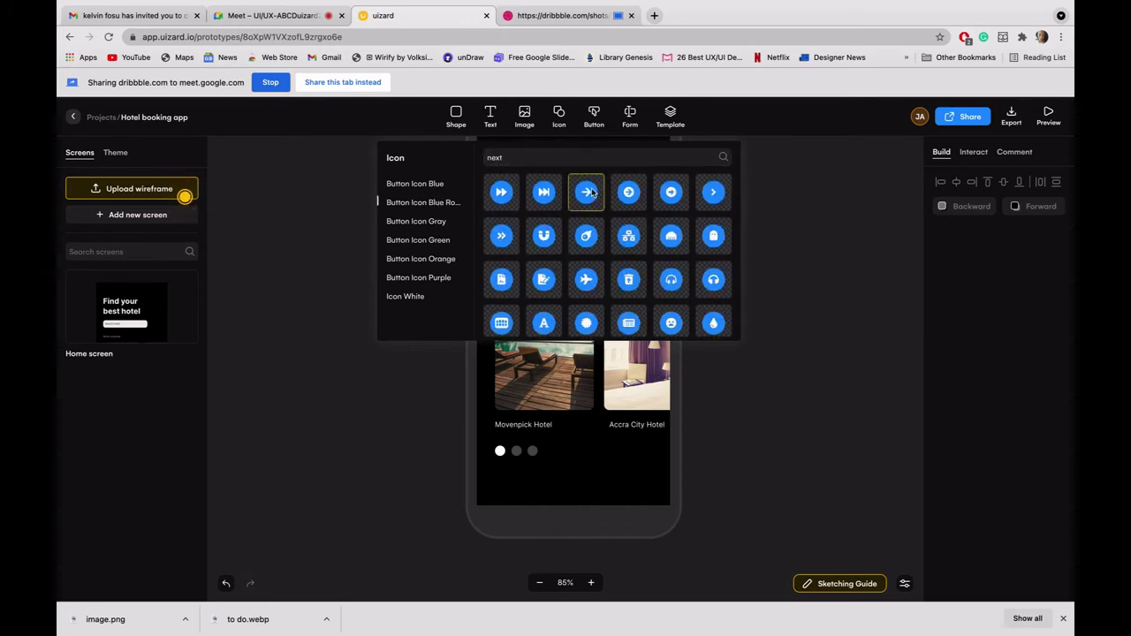
scroll(585, 252, down, 5)
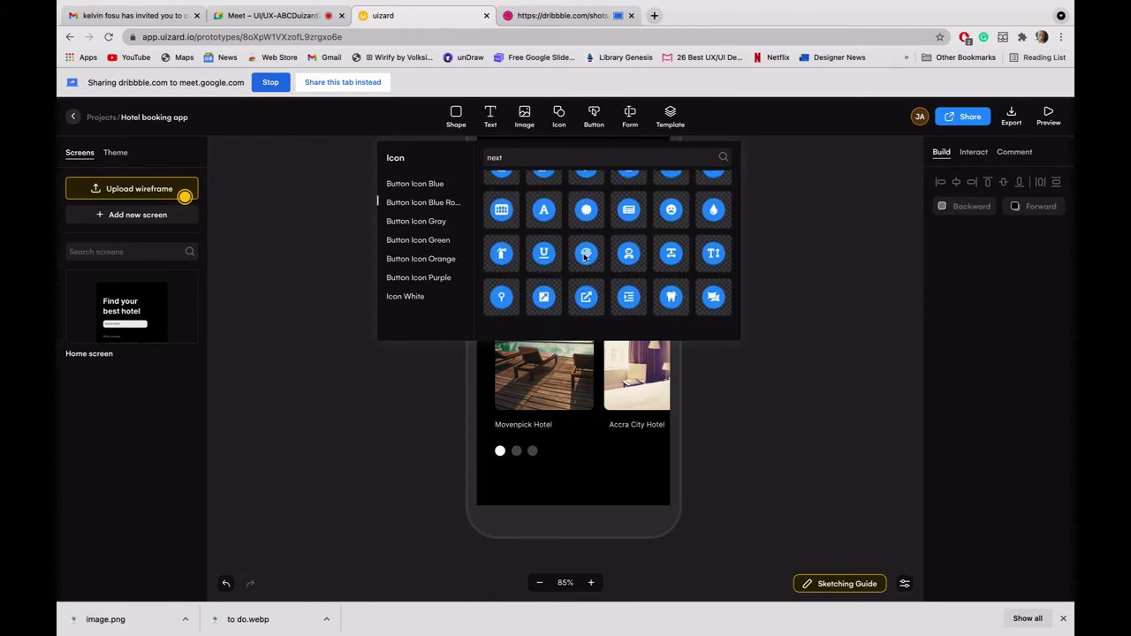
scroll(584, 258, down, 1)
scroll(584, 257, down, 10)
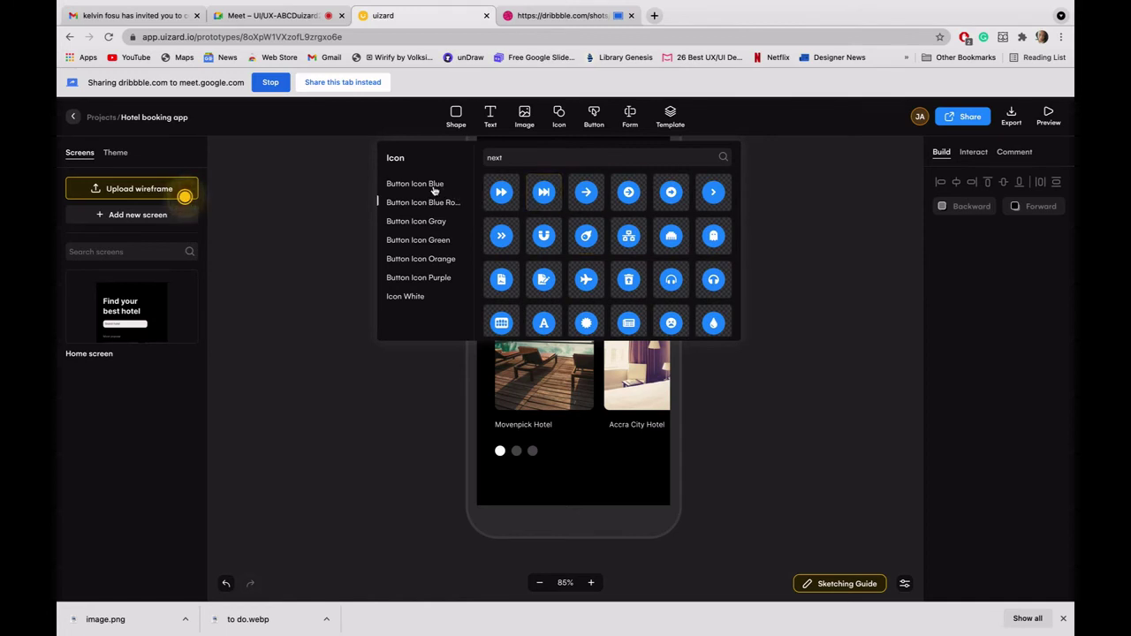
click(587, 196)
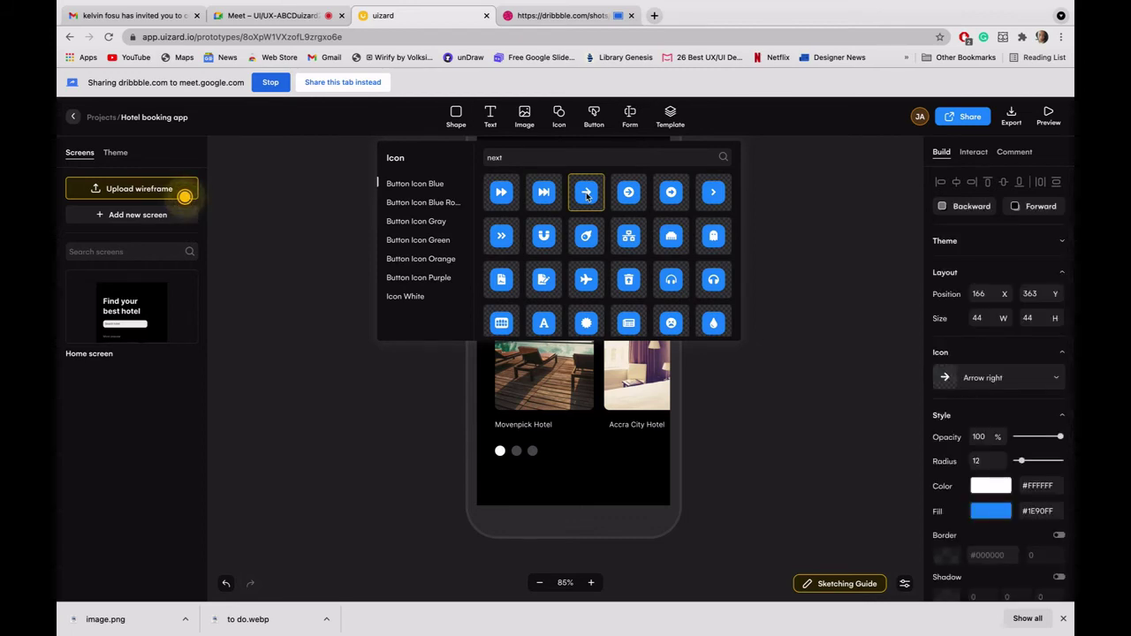
click(599, 340)
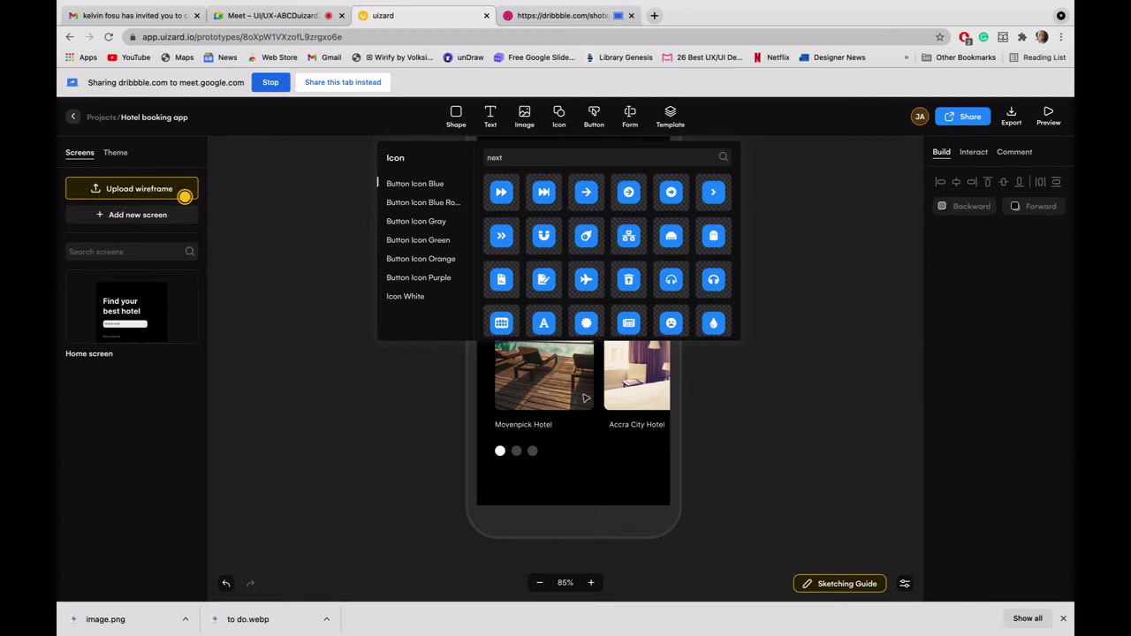
click(813, 206)
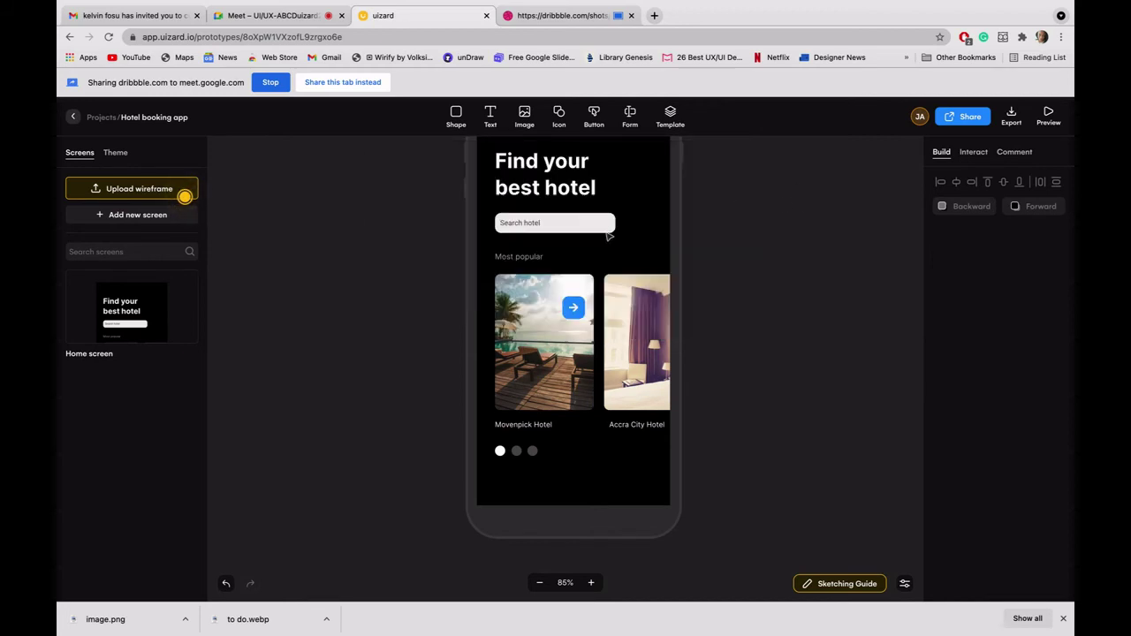
Step: Move the blue arrow icon below the Accra City Hotel label, in line with the pagination dots, at X 321, Y 641
click(572, 311)
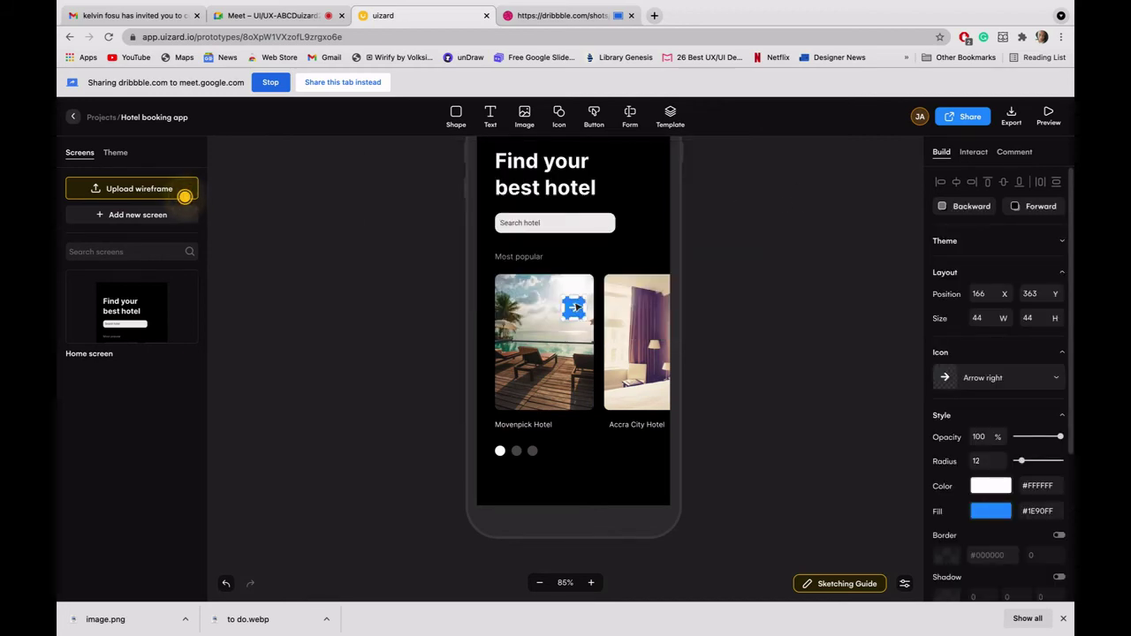
drag(572, 311, 655, 450)
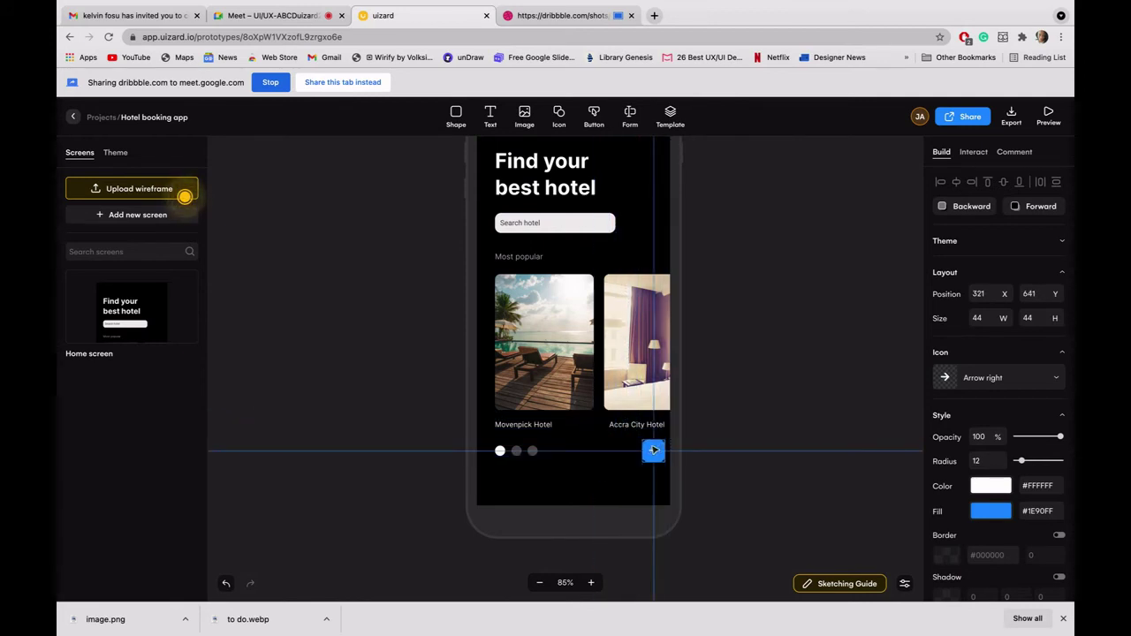
drag(654, 450, 653, 451)
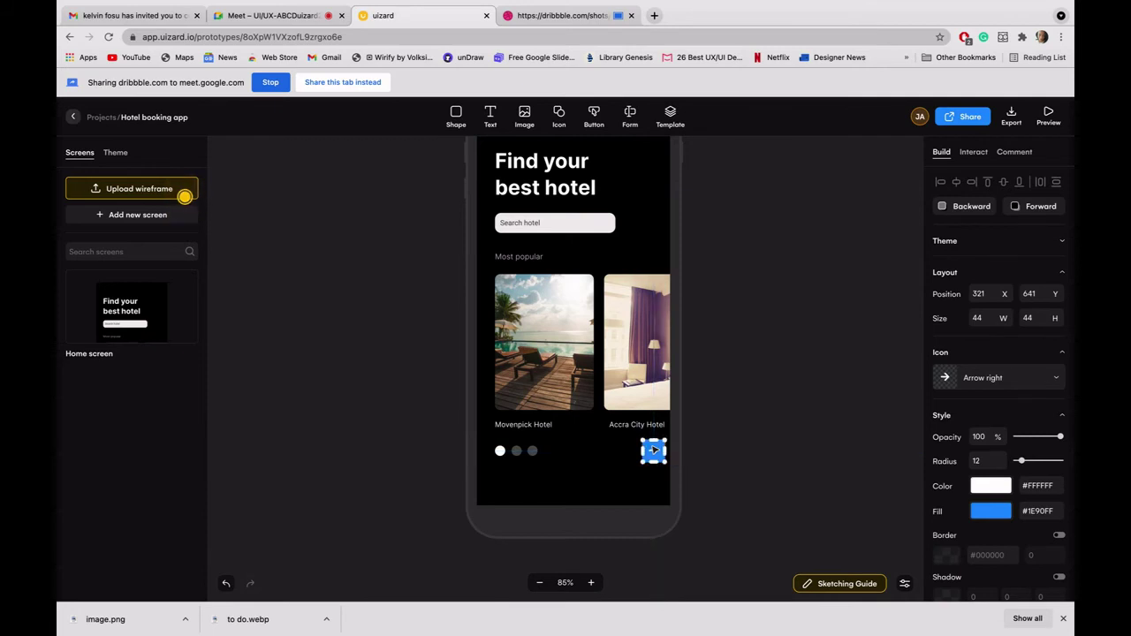
Step: Share the Uizard project in the meeting and search the blue button icons for "next" again
mouse_move(314, 2)
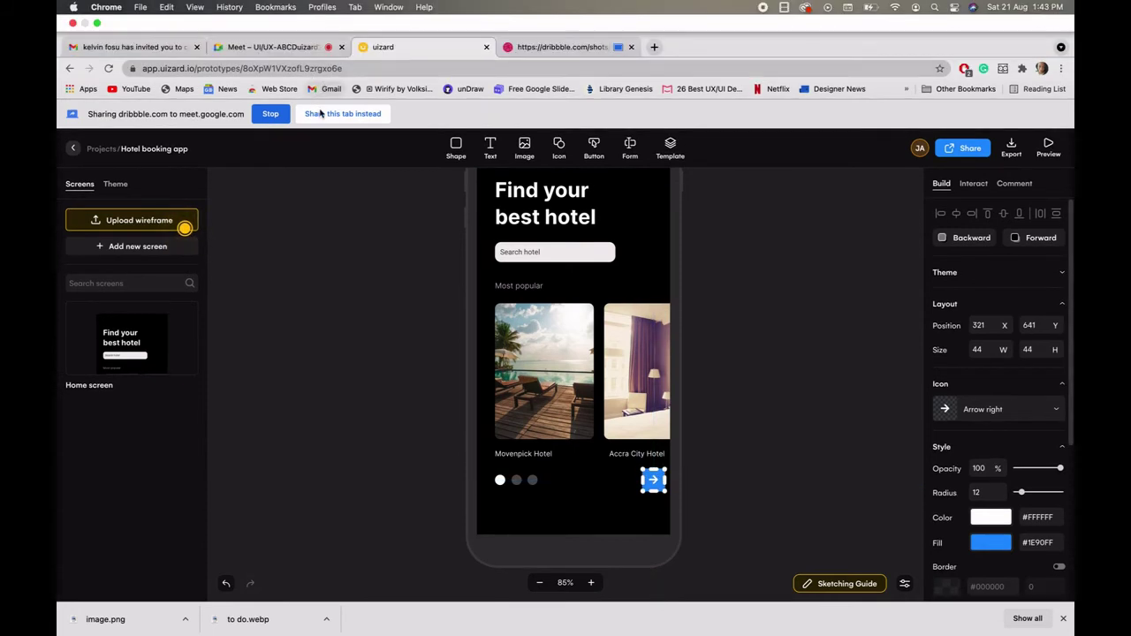
click(321, 113)
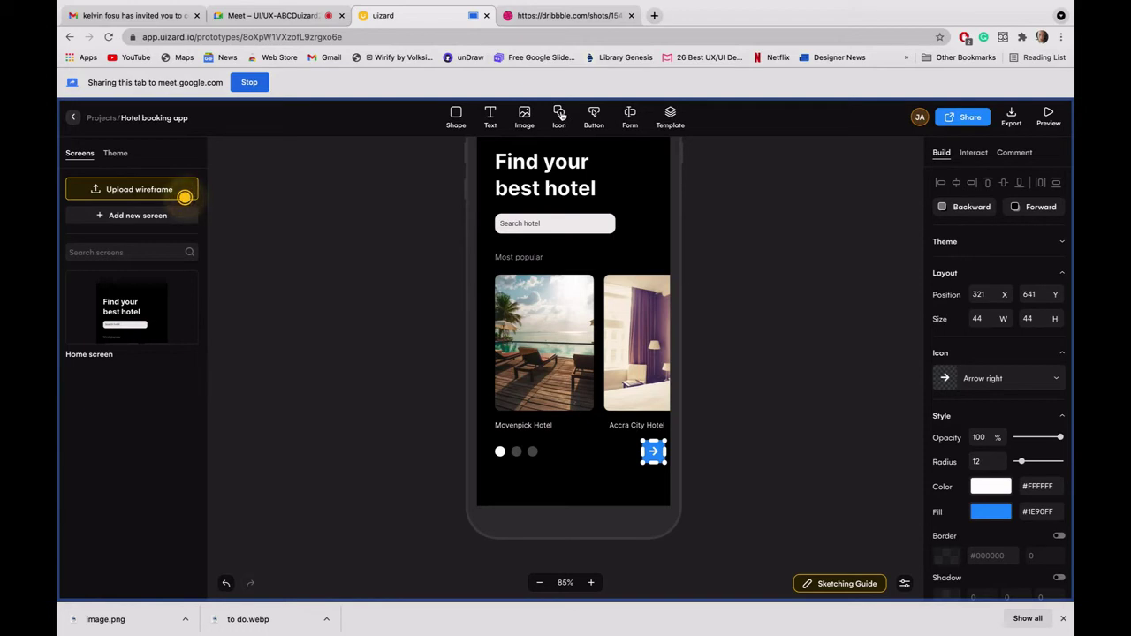
click(561, 115)
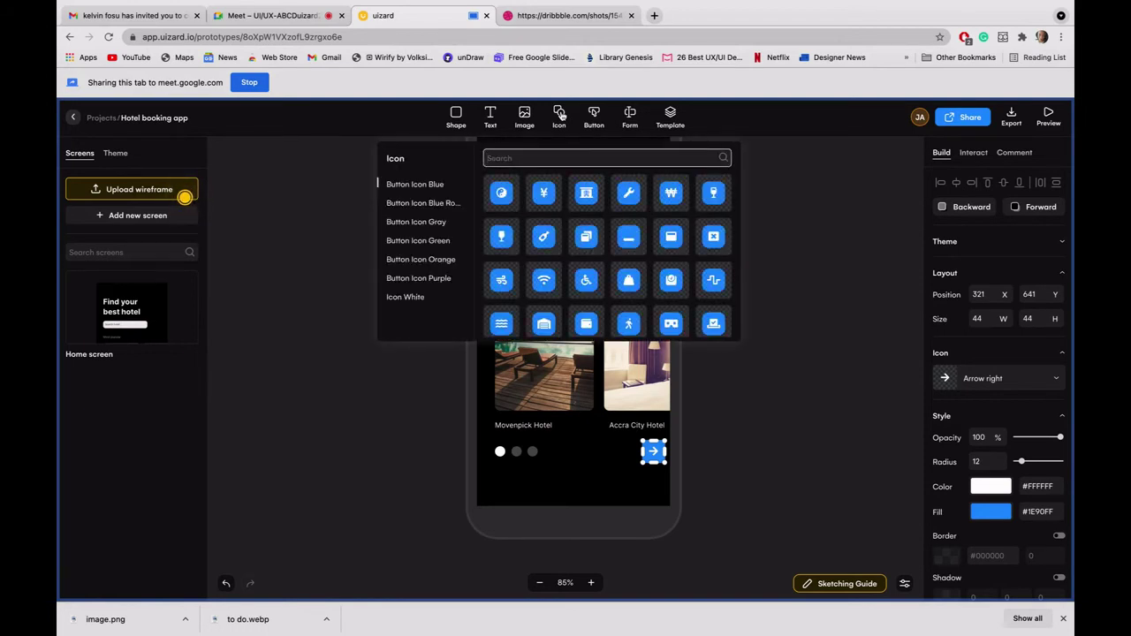
text(next)
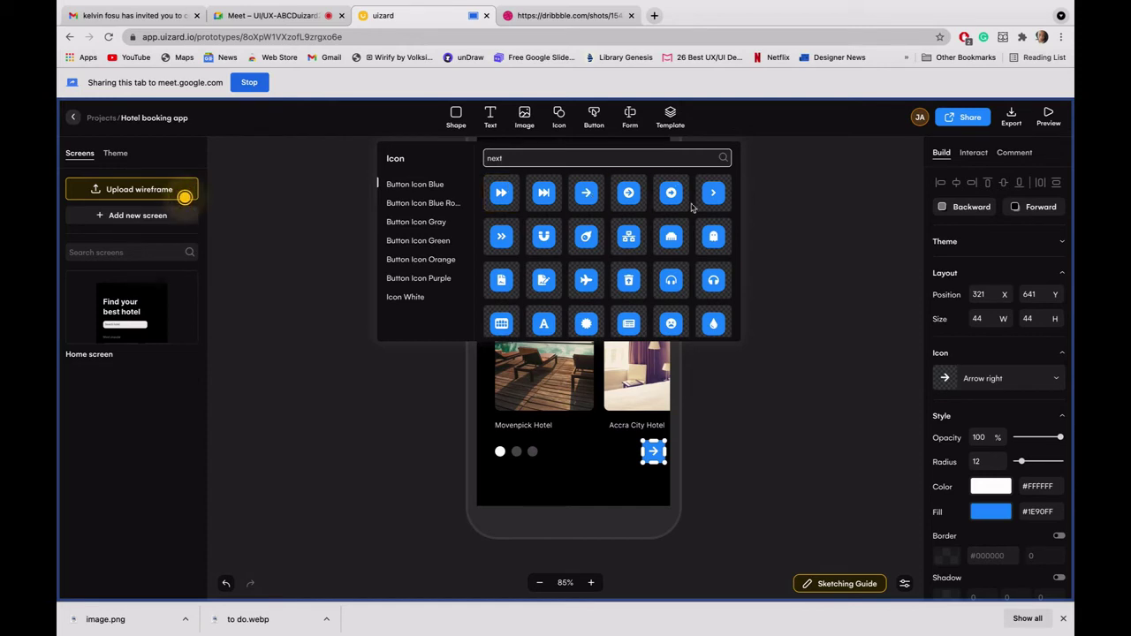
Step: Close the icon library and shift the blue arrow button inward from the screen's edge to X 311, Y 641
click(812, 224)
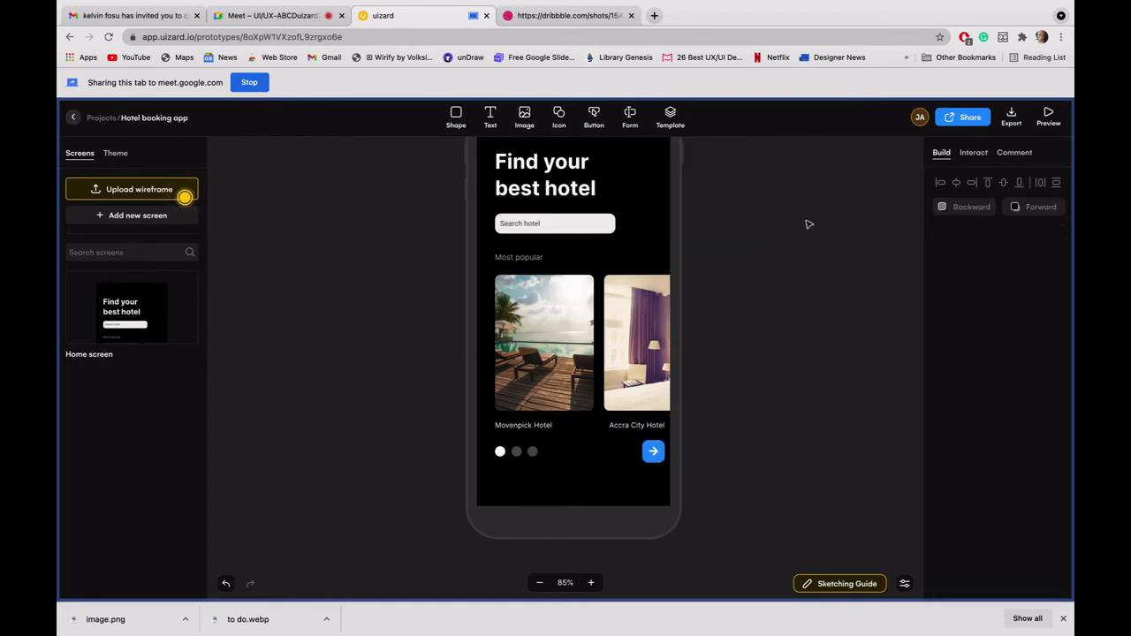
click(652, 453)
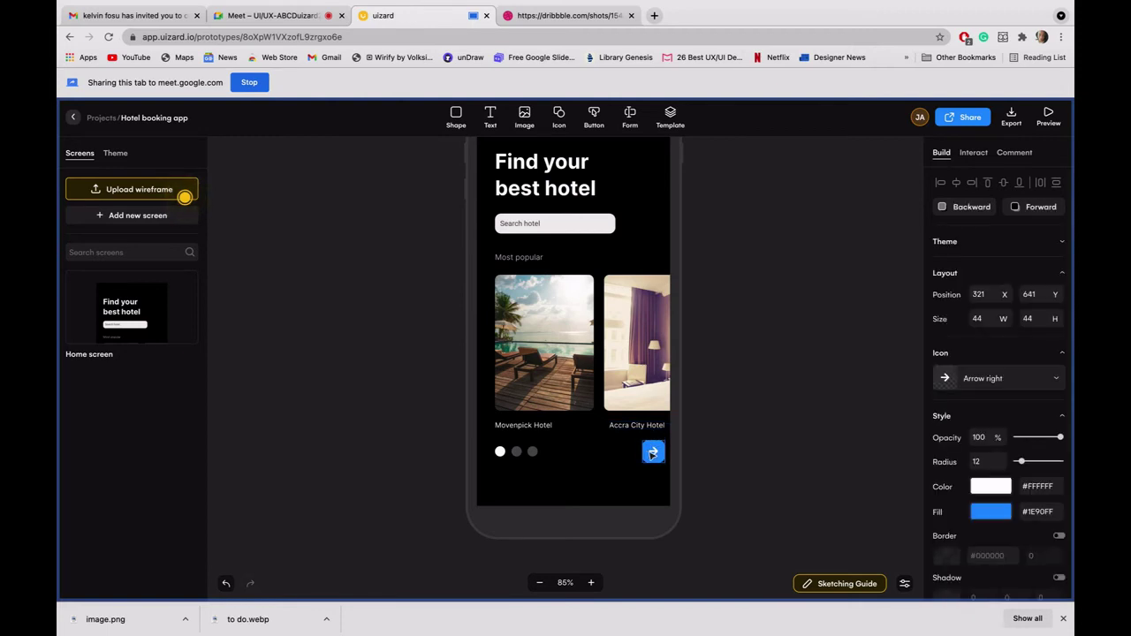
drag(653, 454, 648, 453)
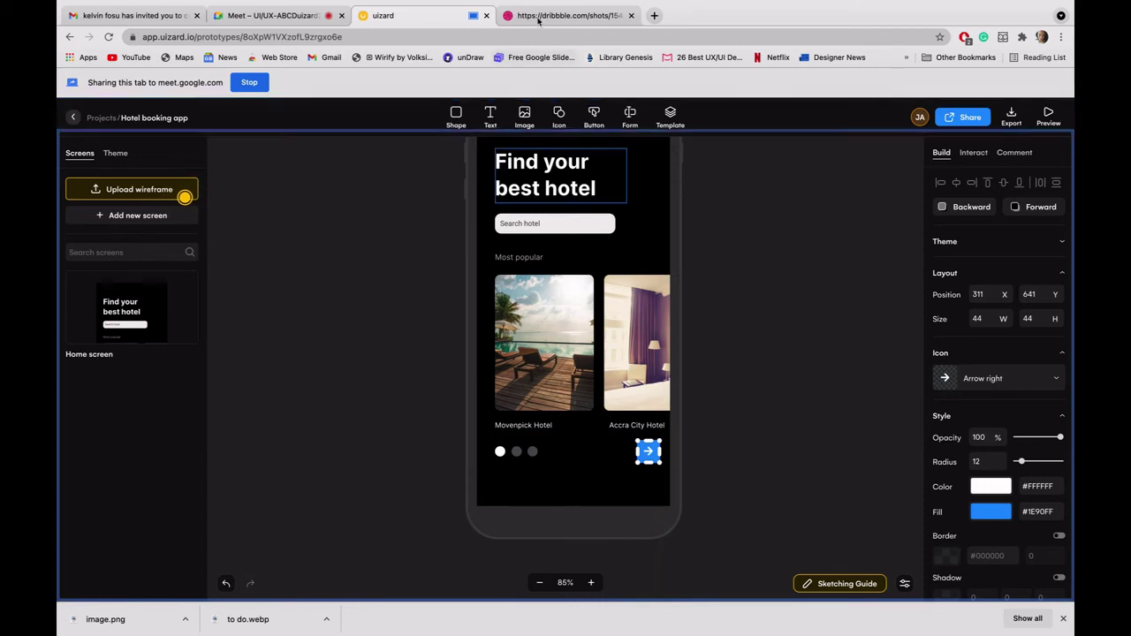
Step: Check the arrow button's styling in the Dribbble hotel app reference, and return the meeting share to the Uizard project
mouse_move(539, 23)
click(522, 48)
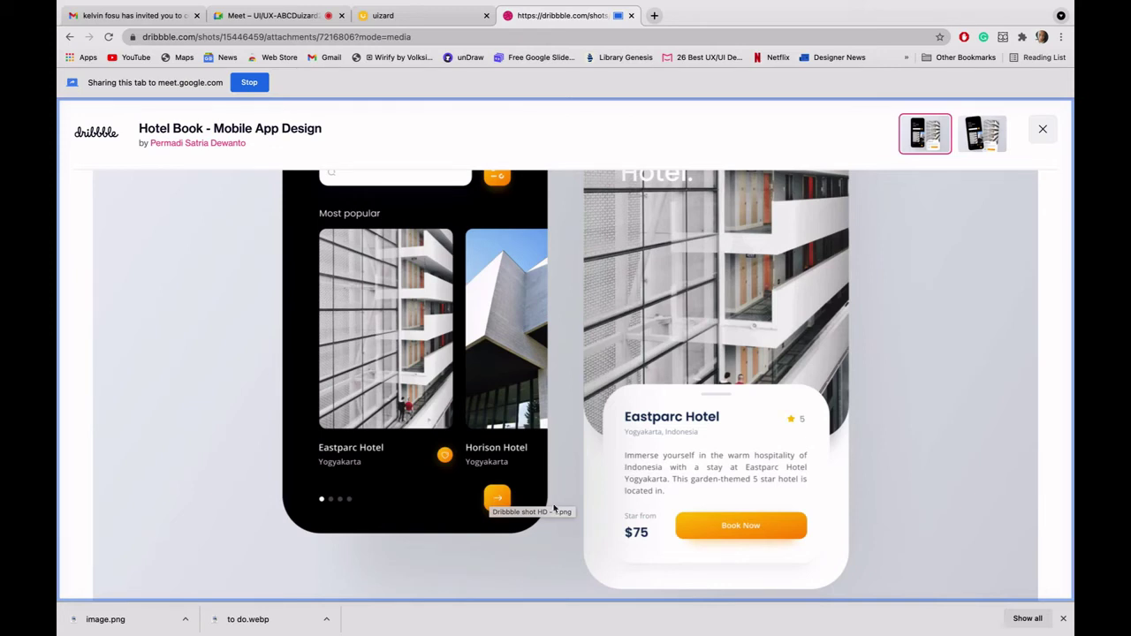
click(420, 22)
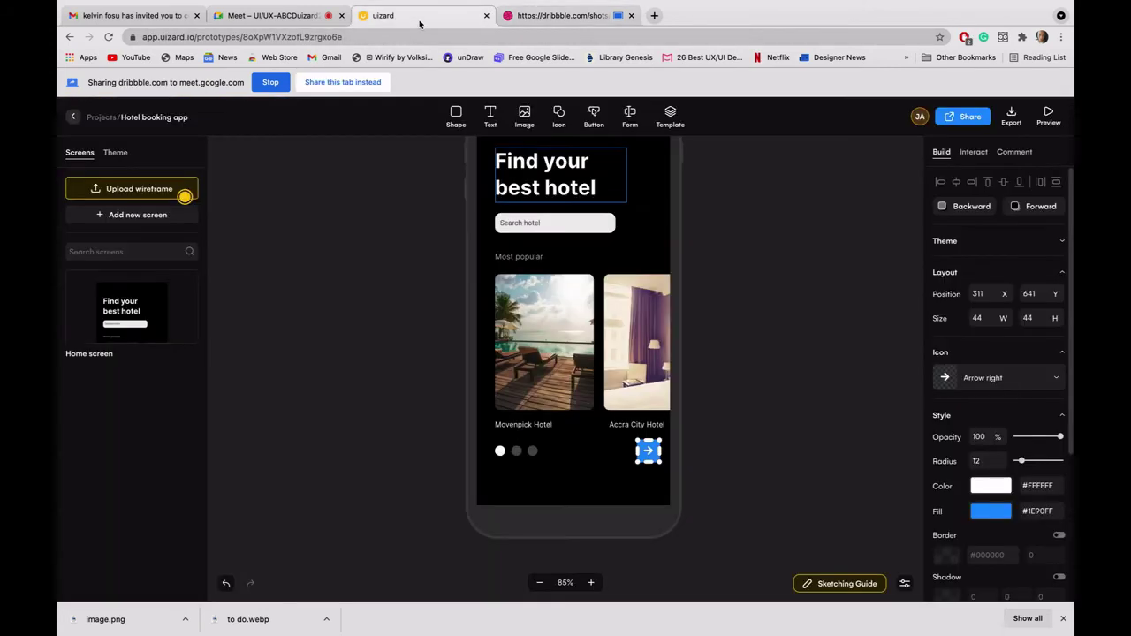
click(341, 84)
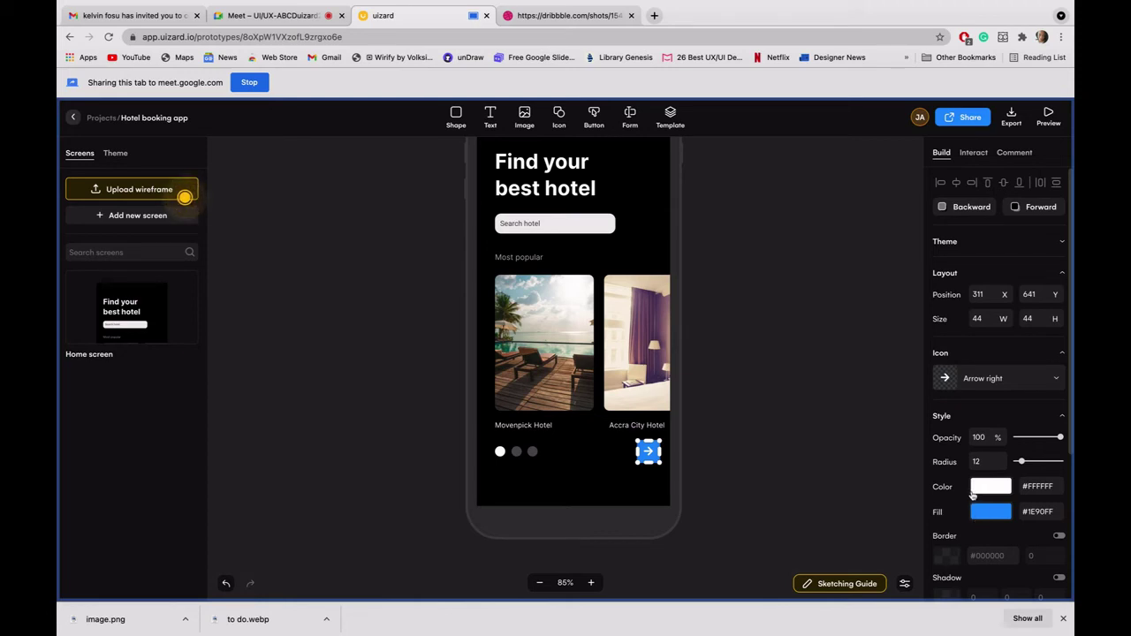
Step: Change the arrow button's fill colour to orange, #FFB01E
click(989, 515)
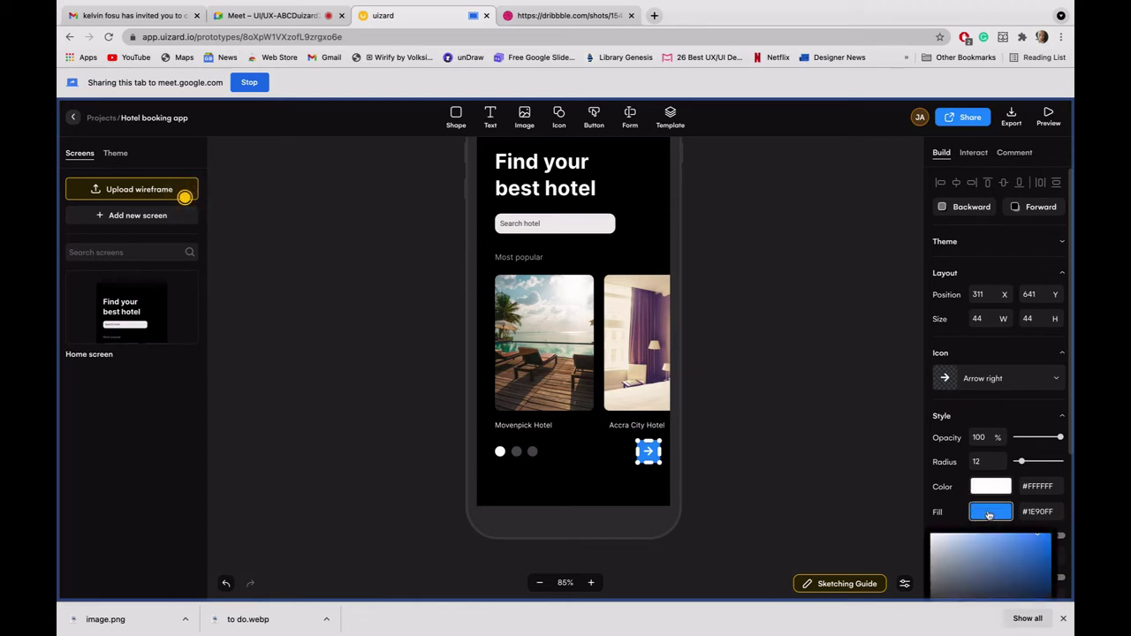
click(867, 492)
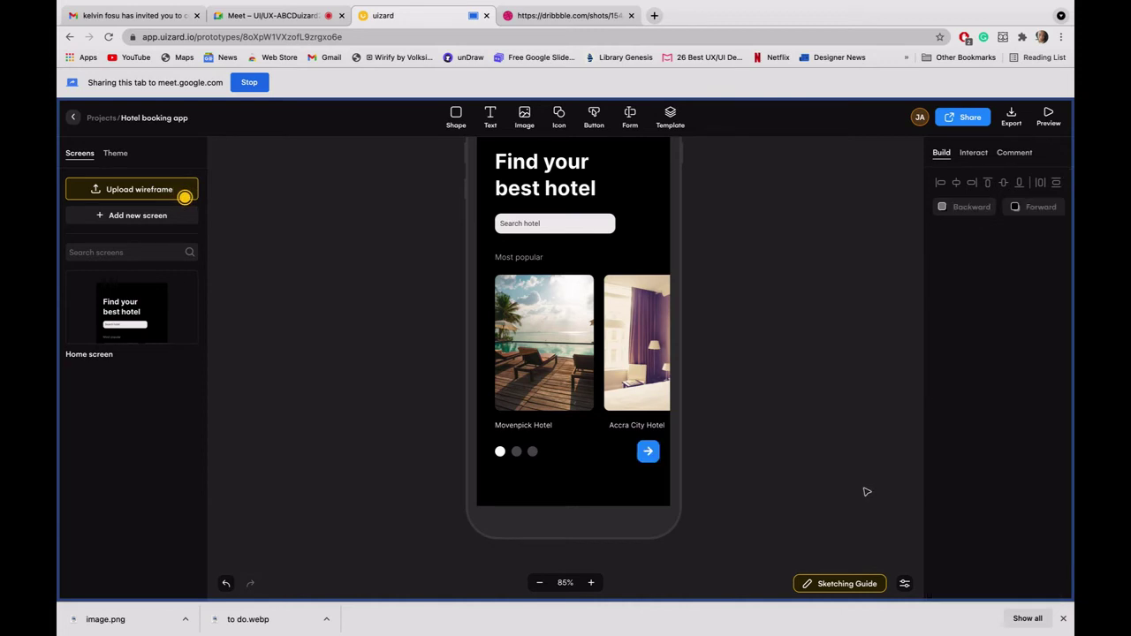
click(647, 452)
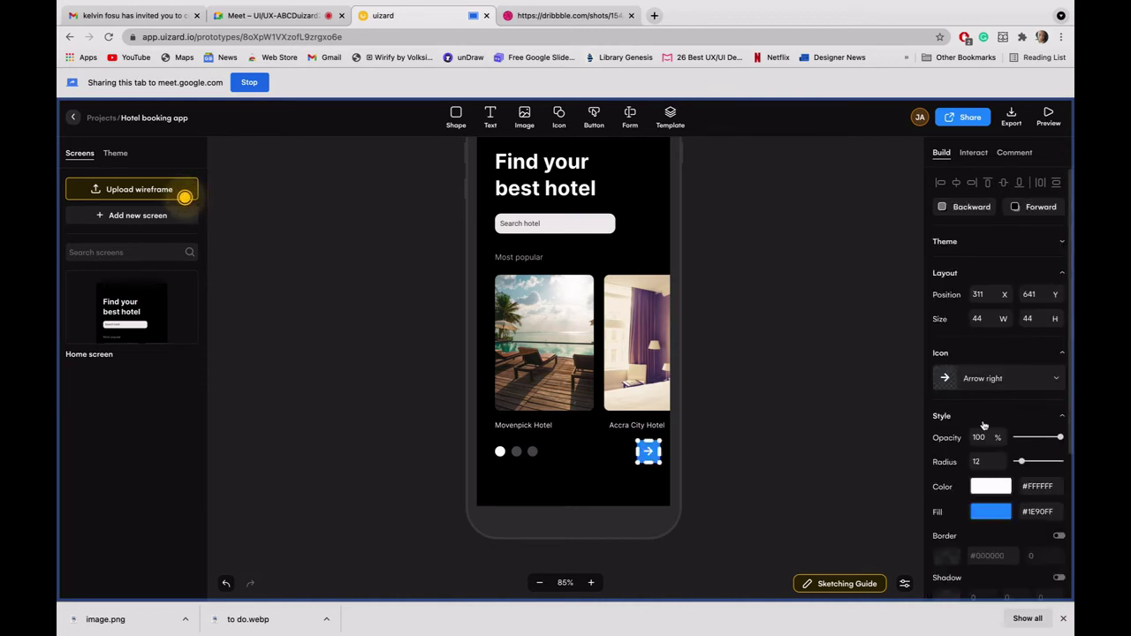
scroll(984, 426, down, 3)
scroll(983, 425, down, 2)
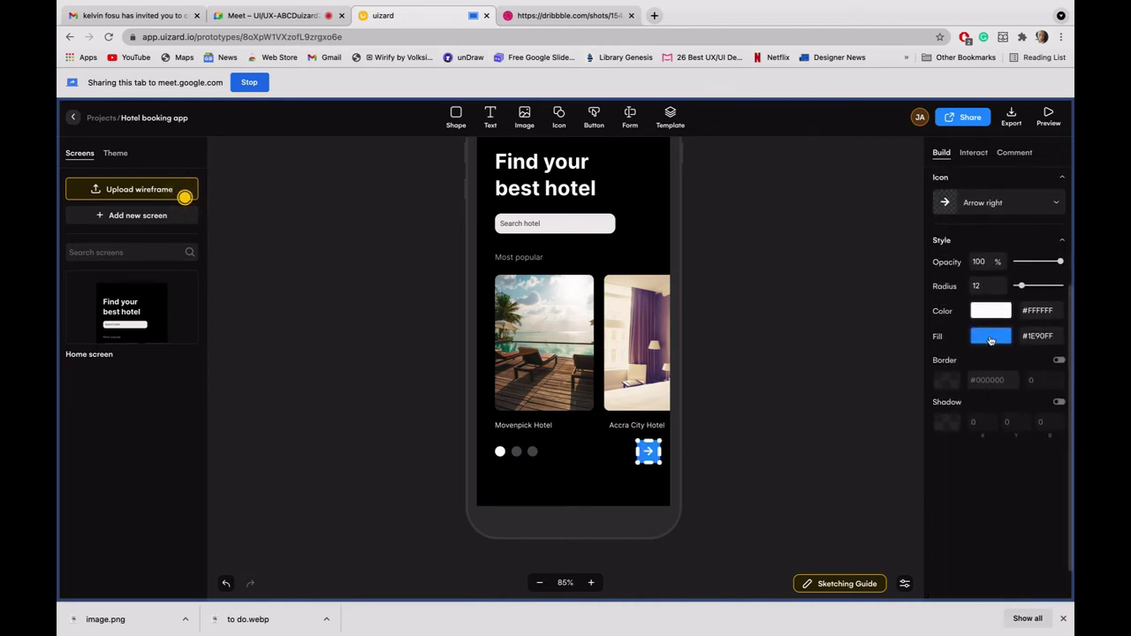
click(991, 338)
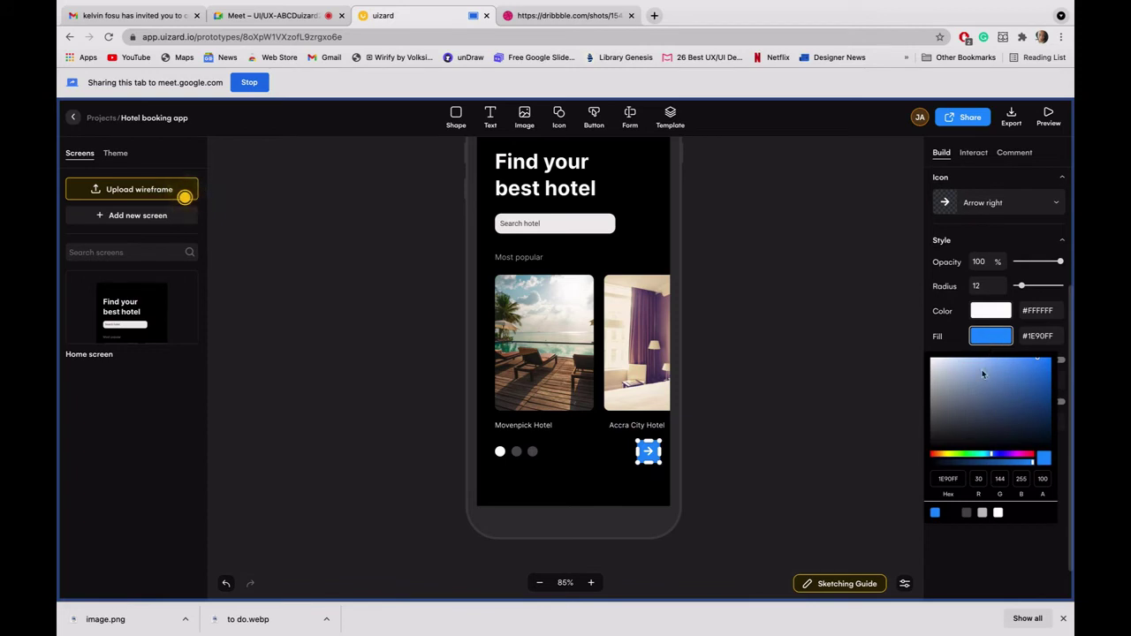
click(939, 456)
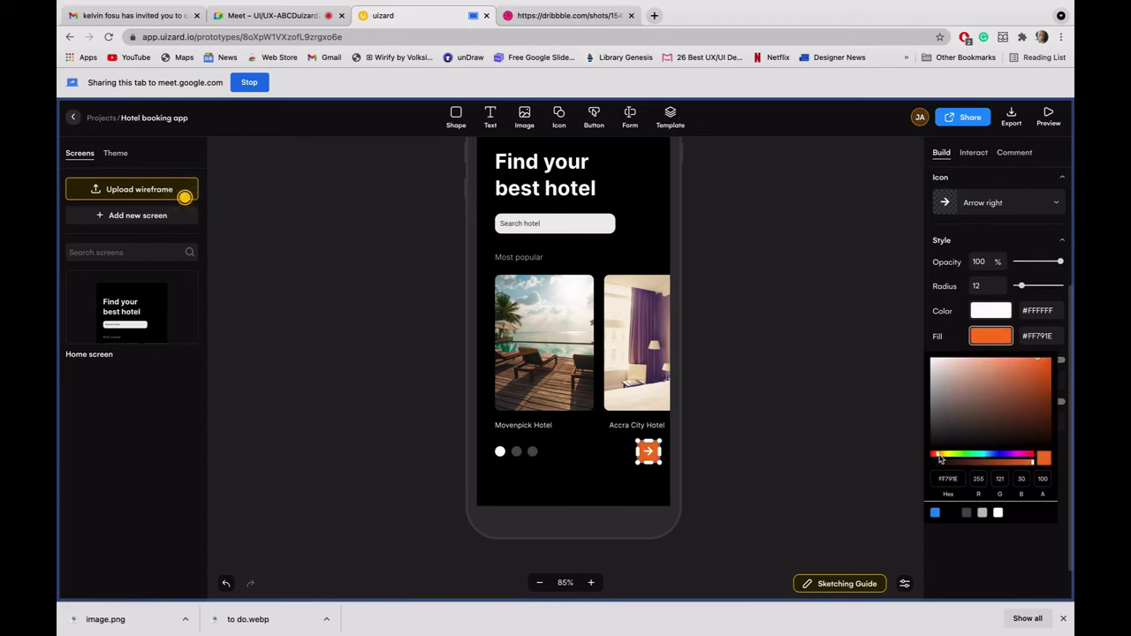
click(942, 459)
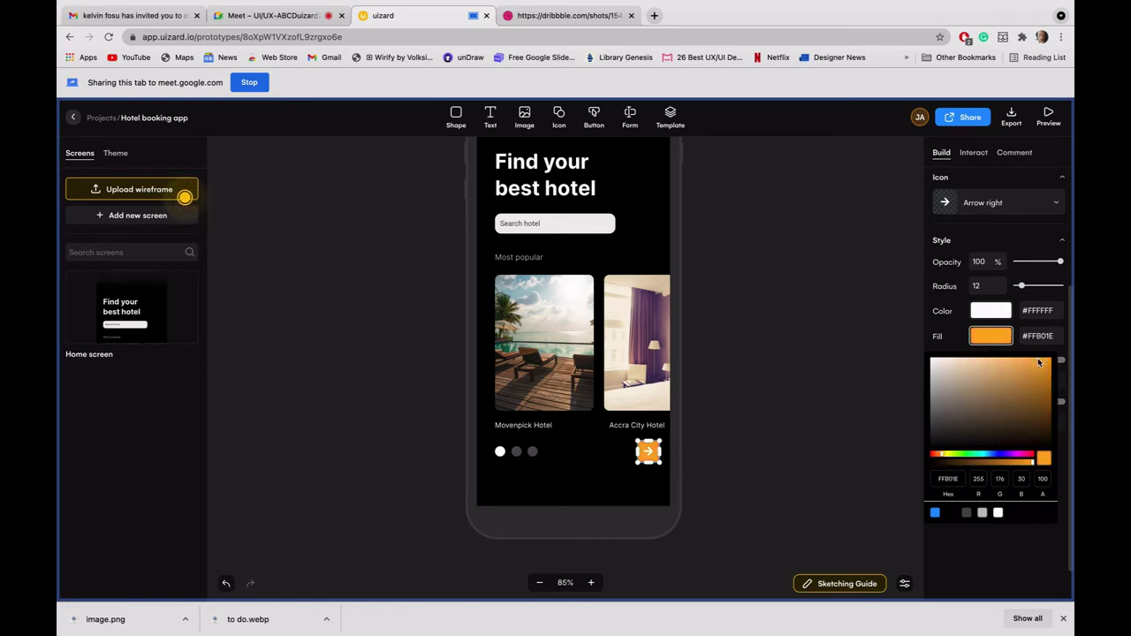
click(819, 407)
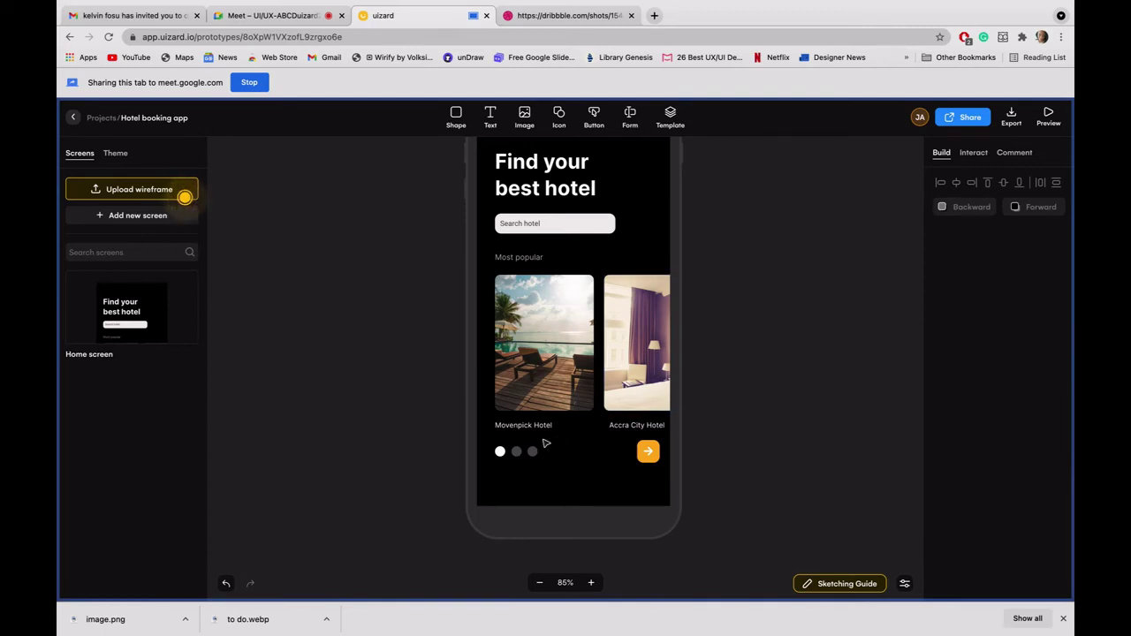
Step: Move the three pagination dots and the orange arrow button down together, placing the selection at Y 661
click(500, 454)
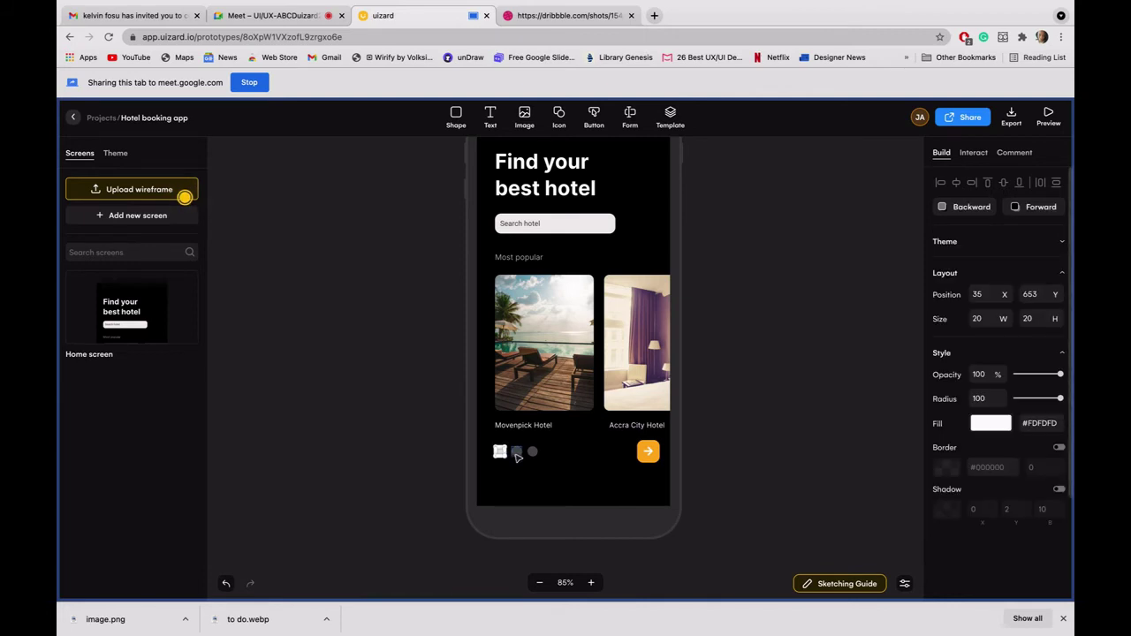
click(532, 453)
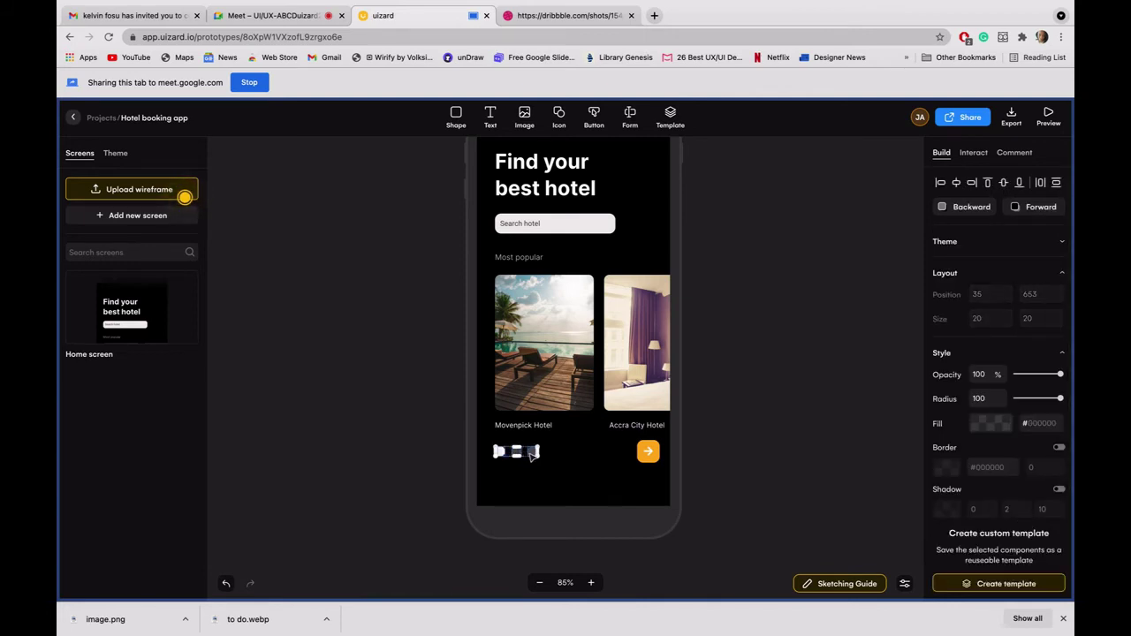
drag(550, 457, 551, 457)
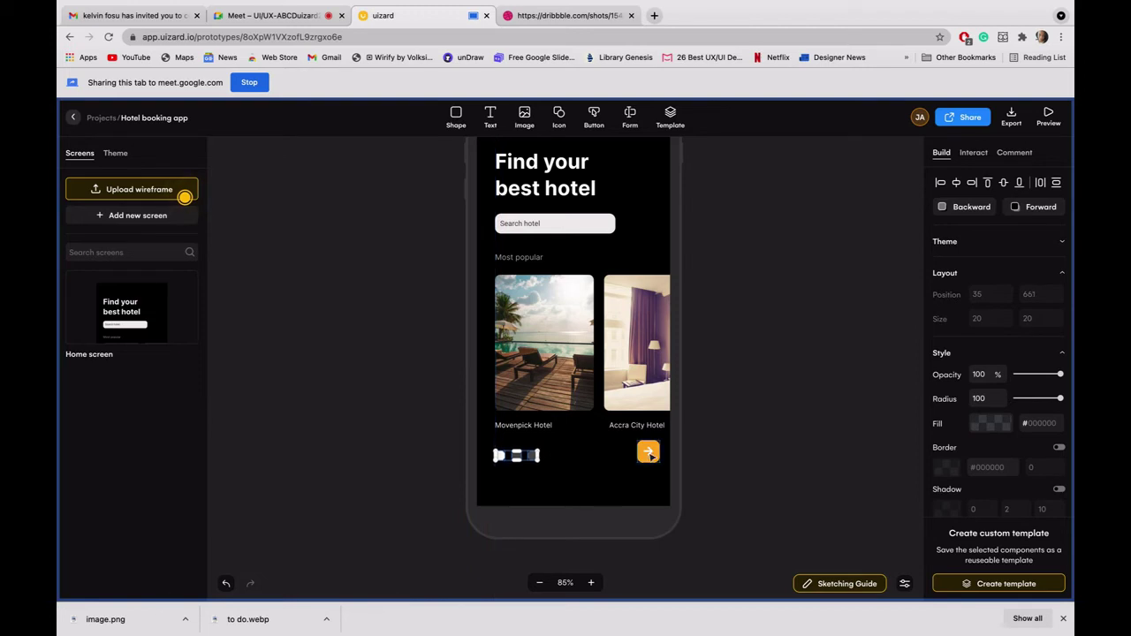
shift+click(650, 454)
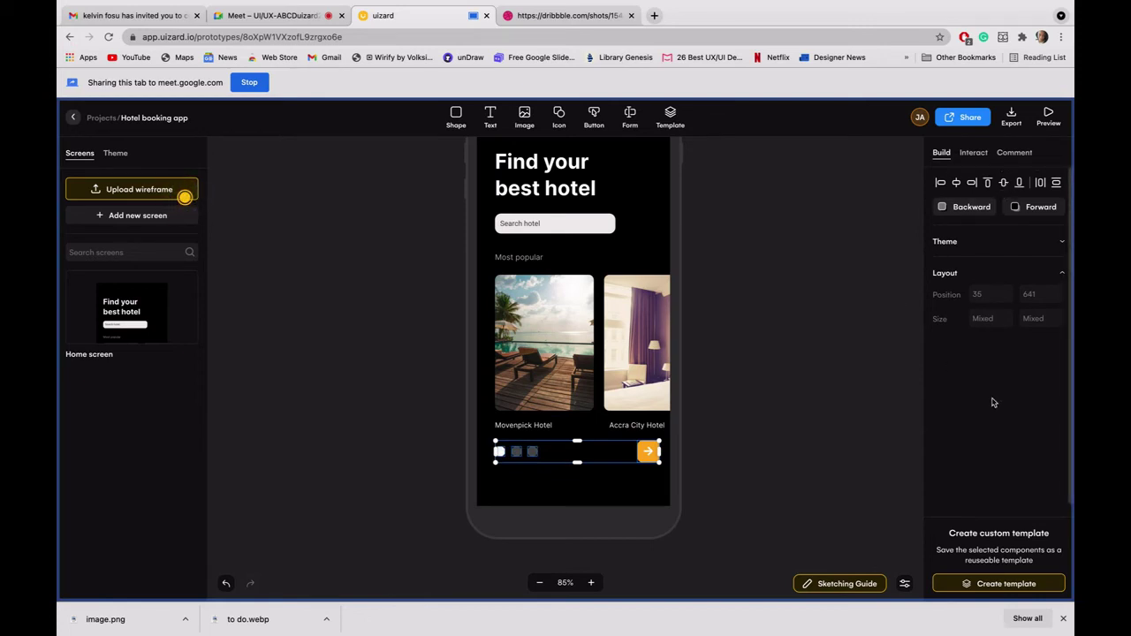
key(shift+Down)
key(shift+Down)
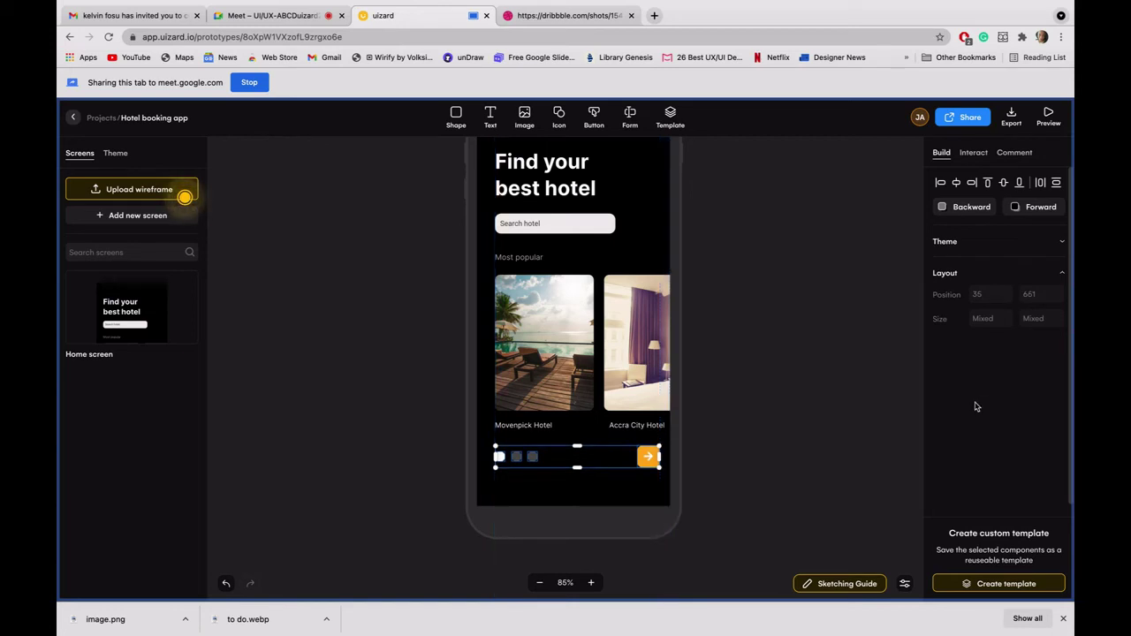
click(795, 385)
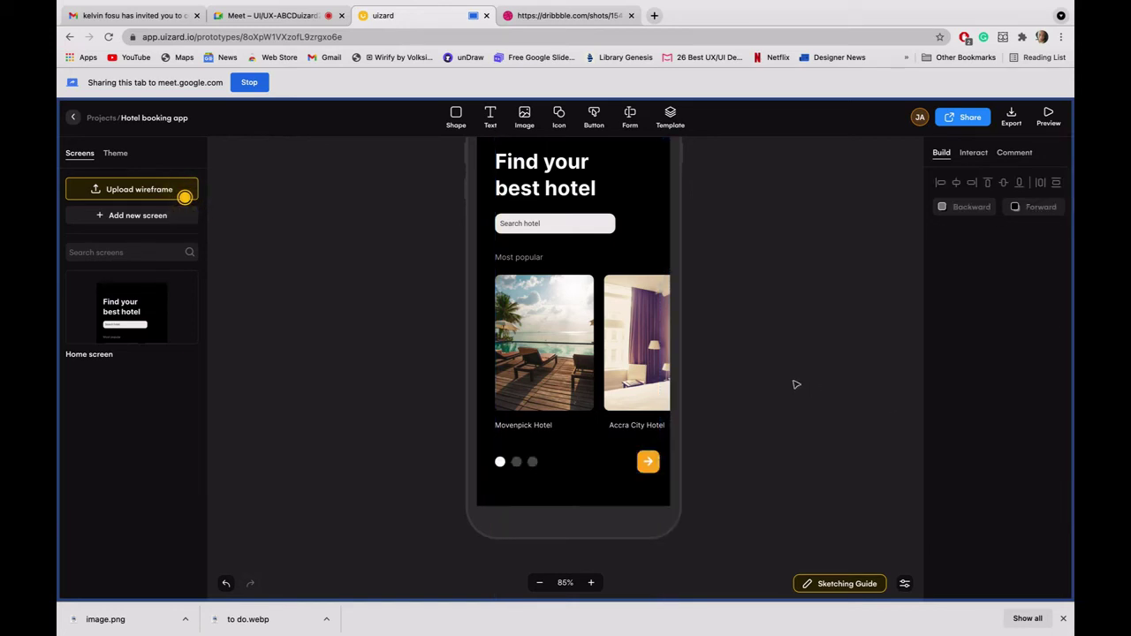
Step: Review the full home screen and the style settings of the orange arrow button
scroll(666, 357, up, 1)
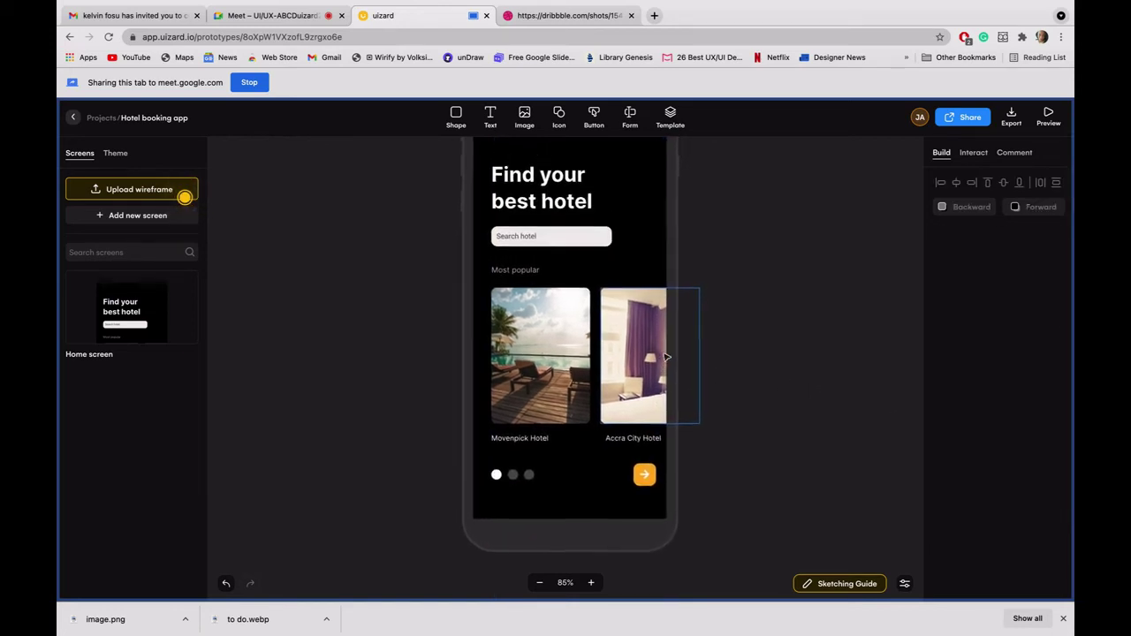
scroll(666, 357, up, 3)
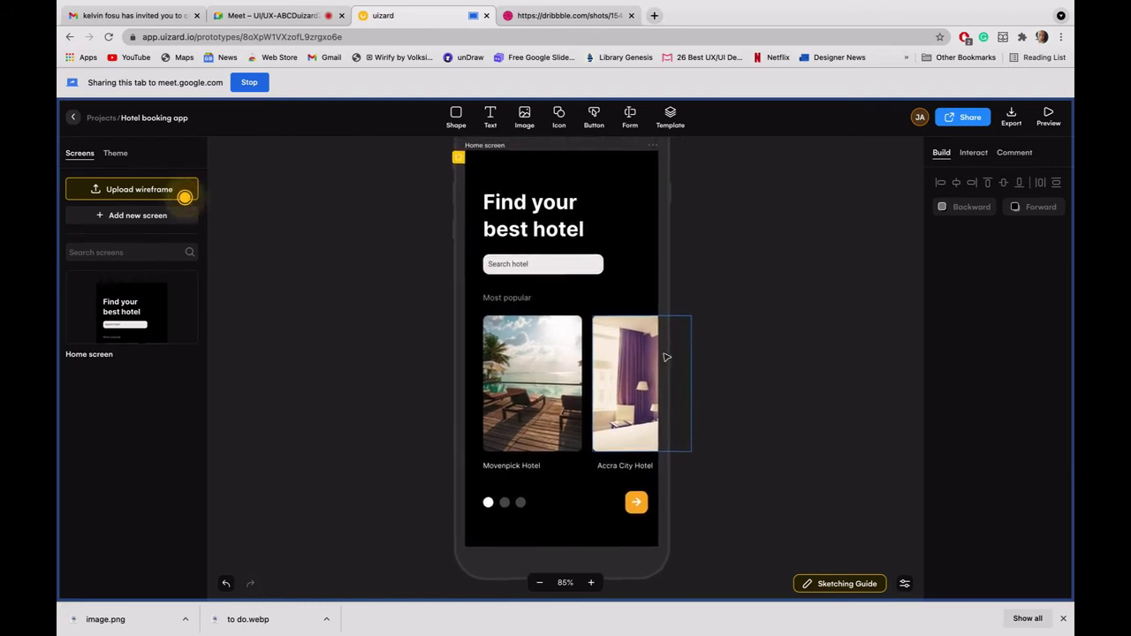
scroll(666, 357, up, 1)
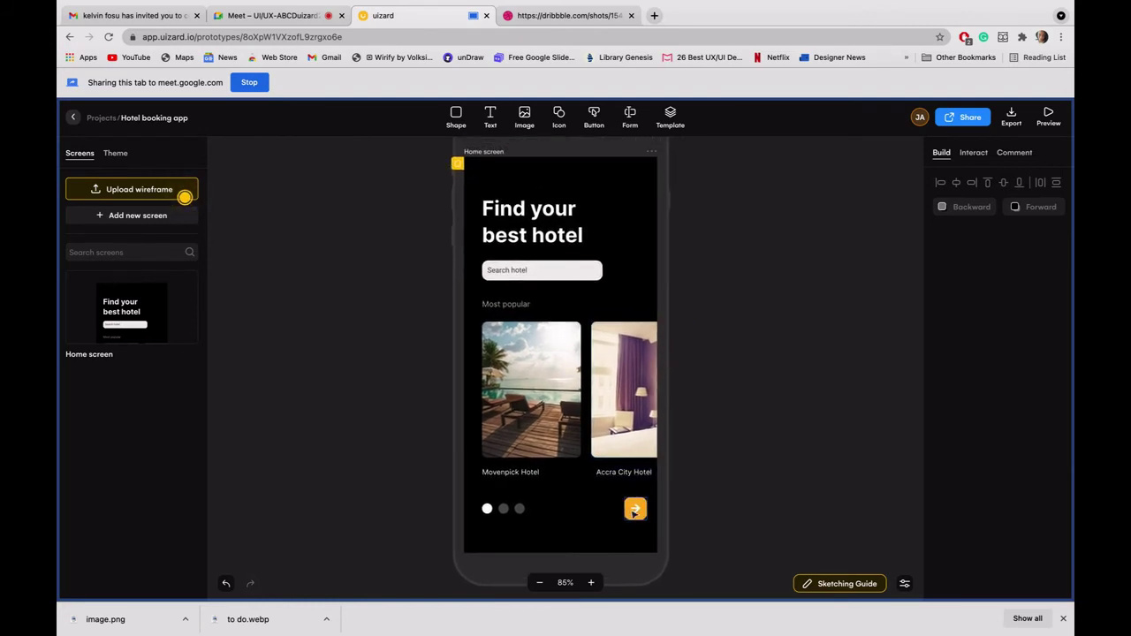
click(634, 511)
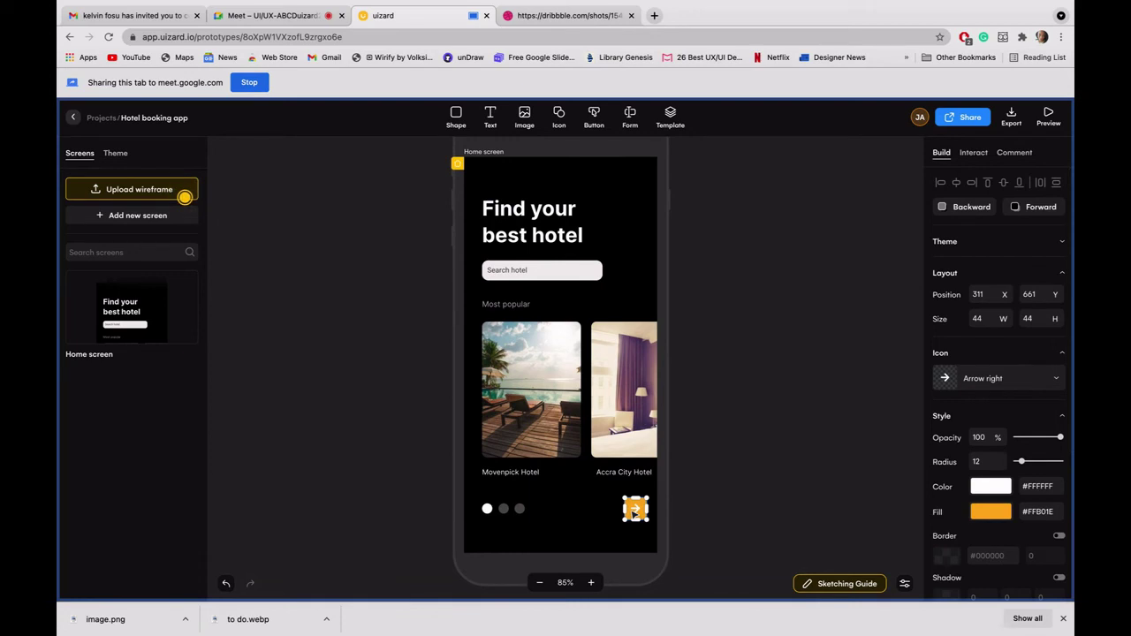
scroll(1012, 546, down, 5)
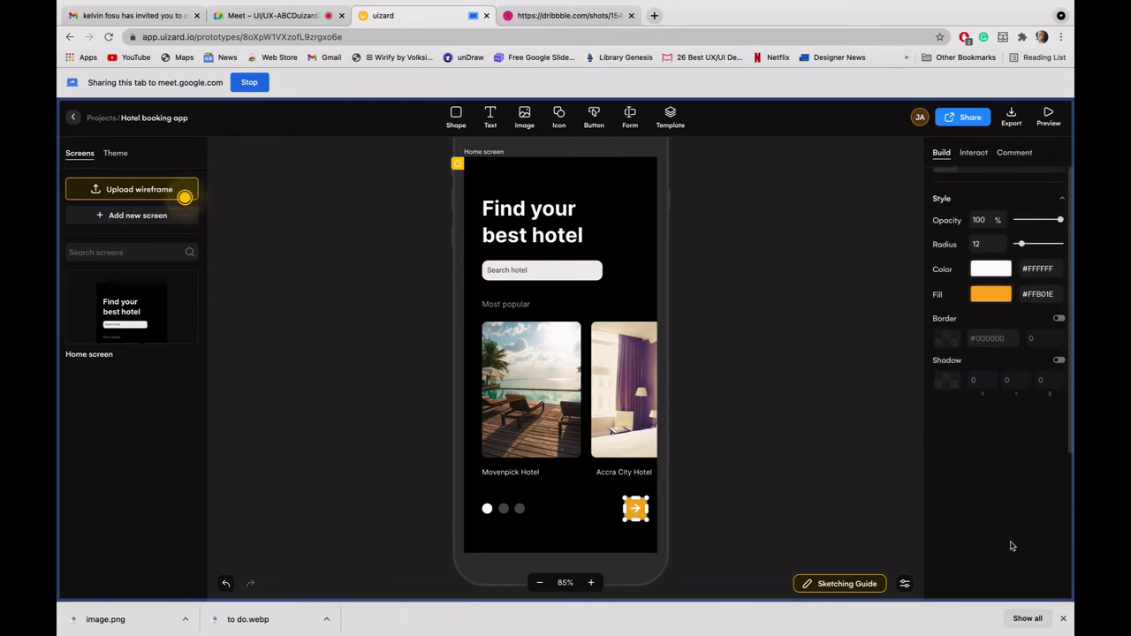
scroll(1009, 545, up, 5)
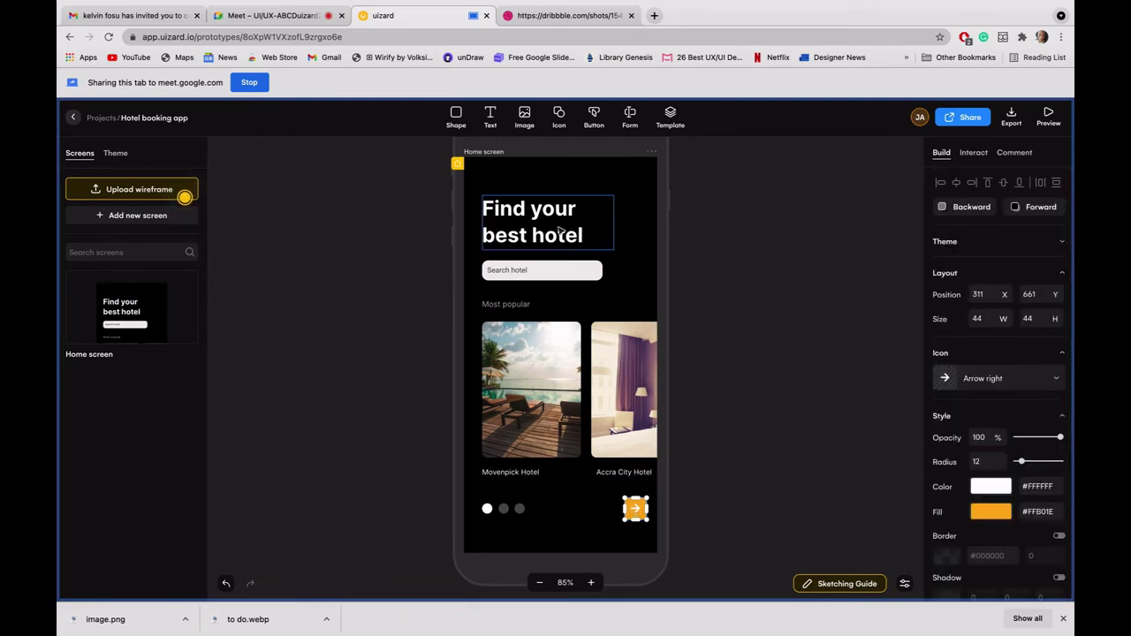
click(630, 271)
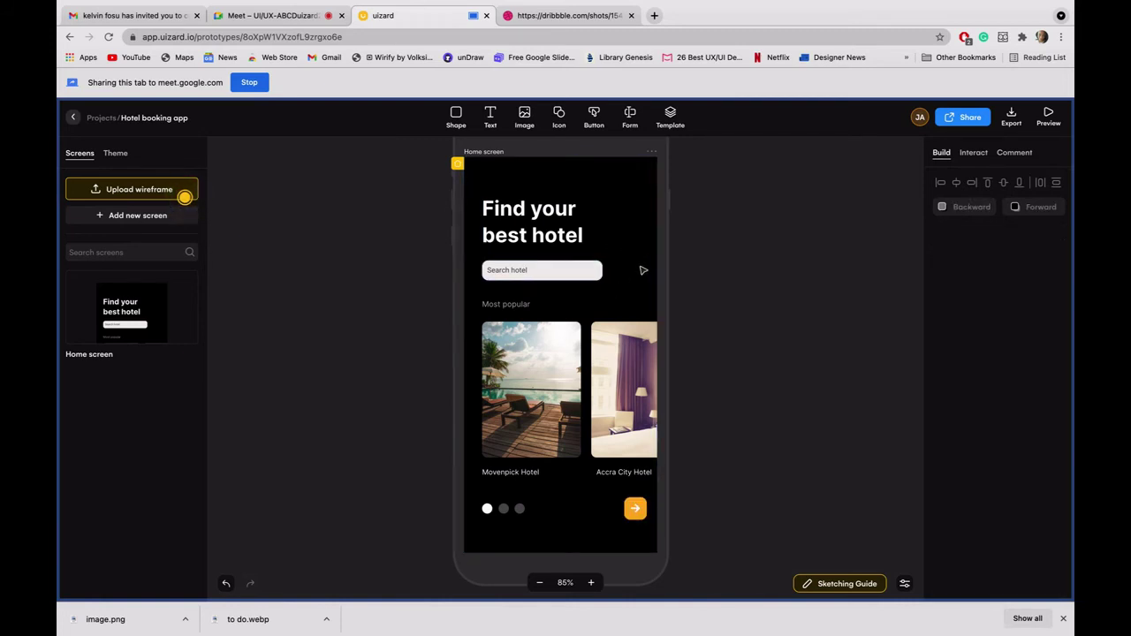
Step: Find "search" in the blue button icons and place the Search icon beside the Search hotel field at X 311, Y 199
click(556, 122)
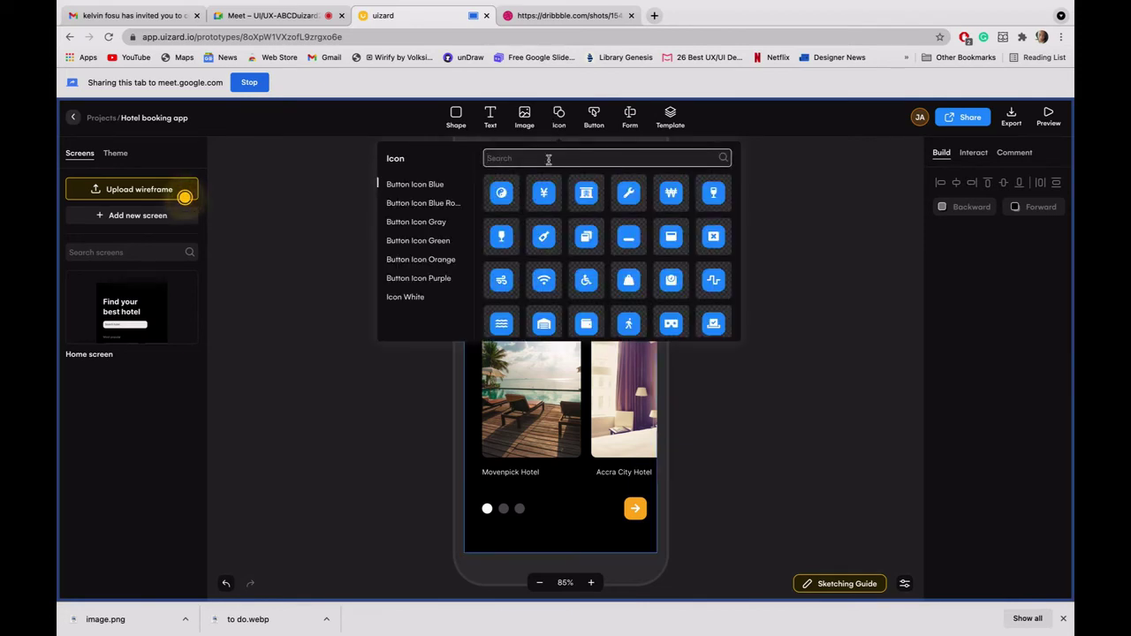
click(548, 159)
text(search)
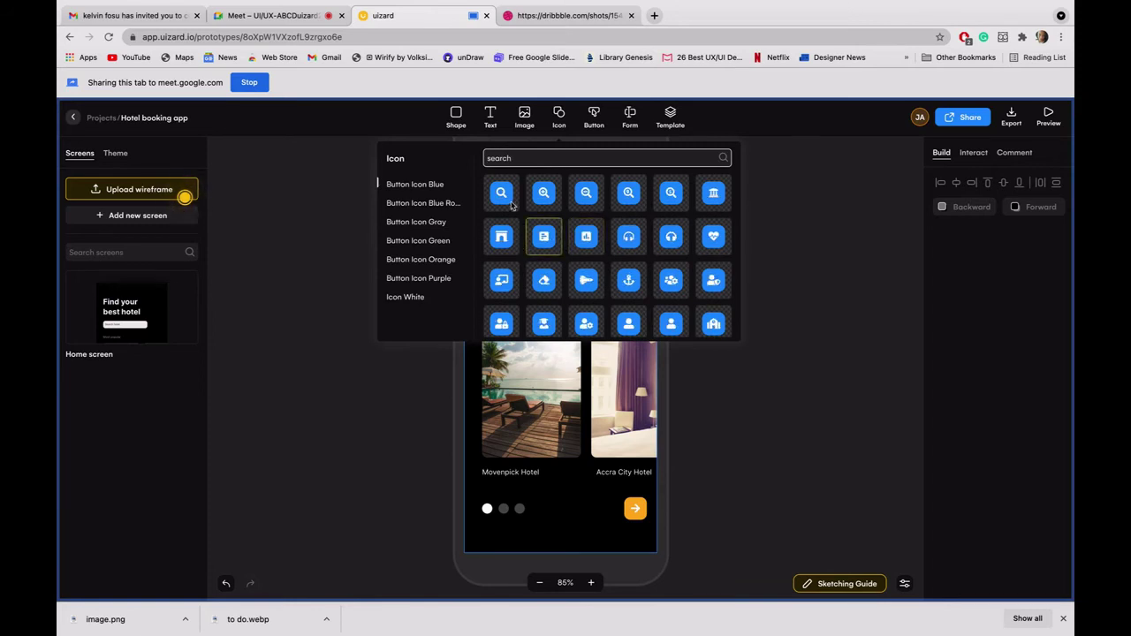
click(501, 194)
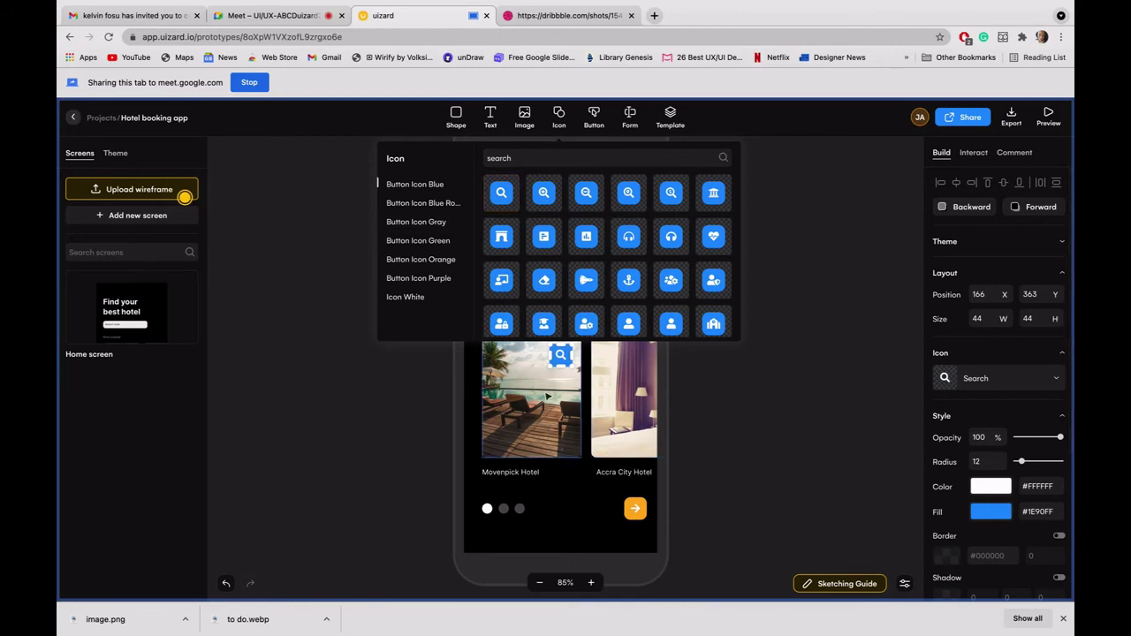
click(845, 306)
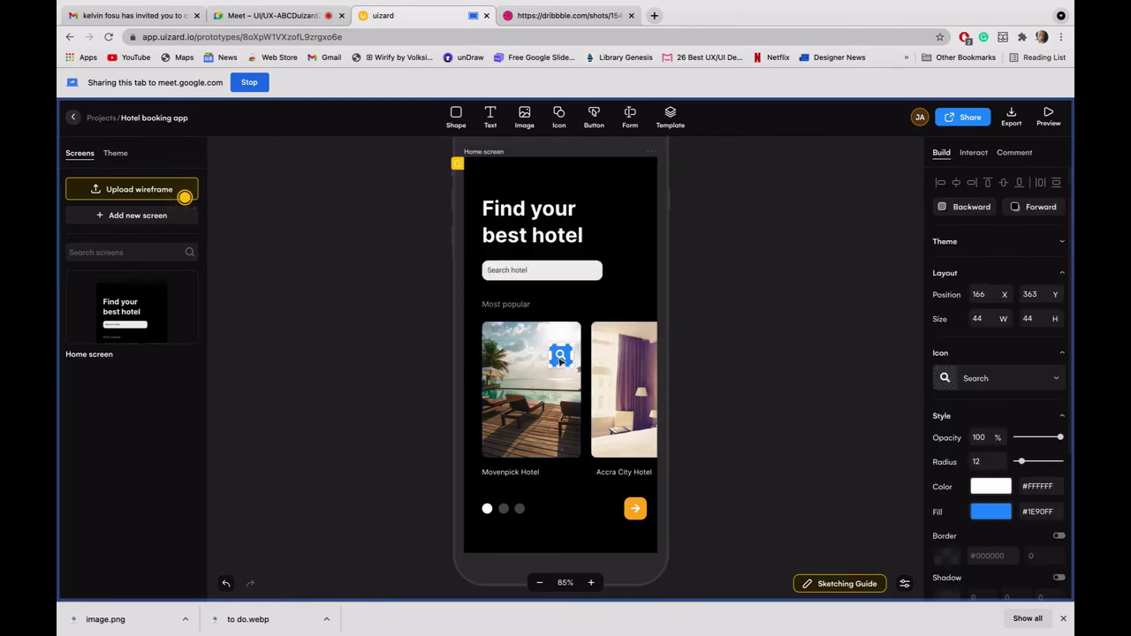
drag(560, 360, 635, 275)
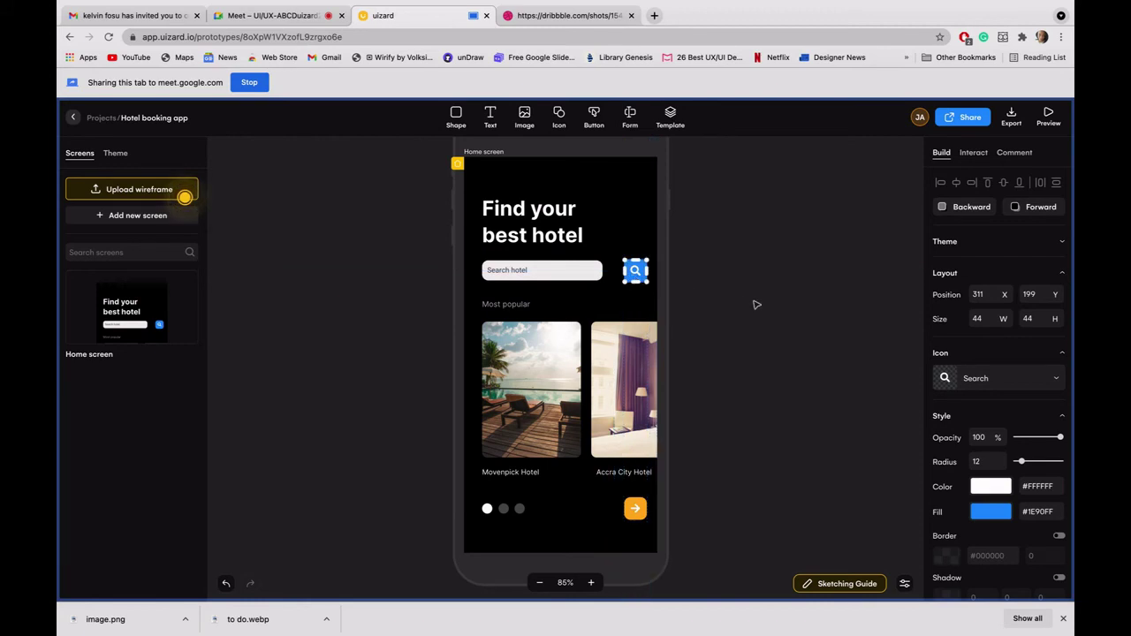
click(737, 302)
Step: Apply the arrow button's orange fill, #FFB01E, to the search button beside the Search hotel field
click(641, 276)
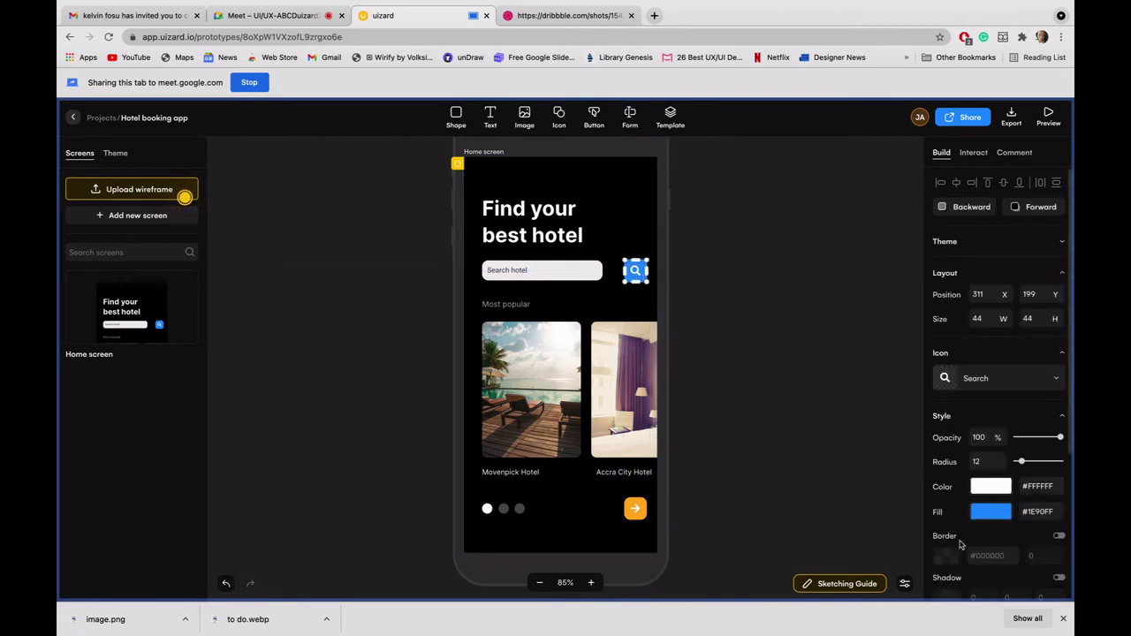
click(643, 512)
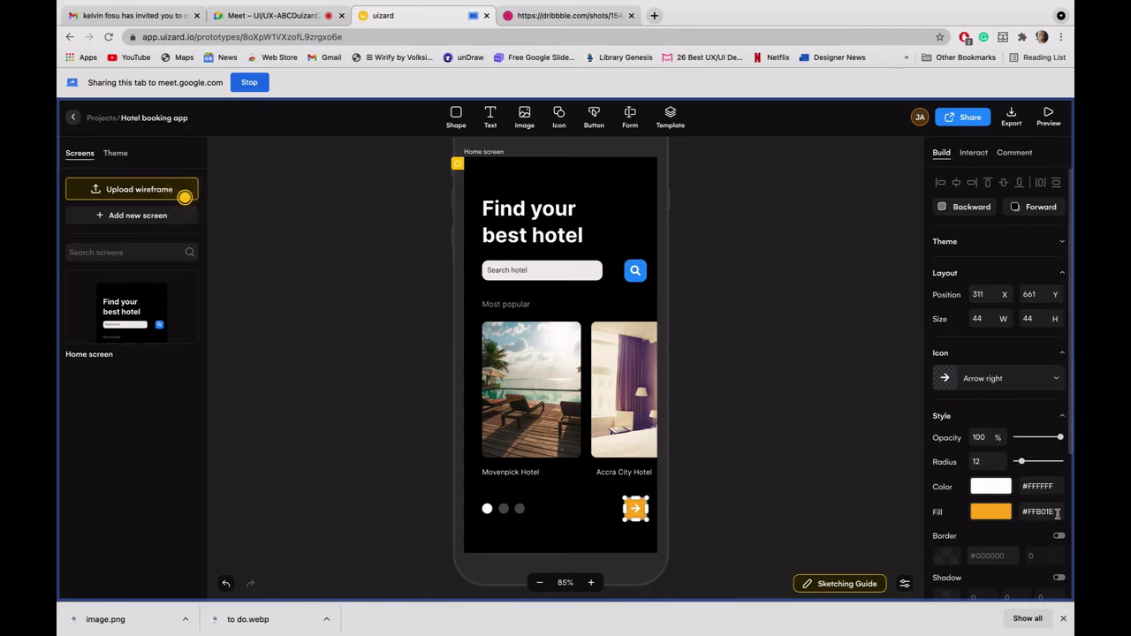
drag(1057, 513, 1018, 512)
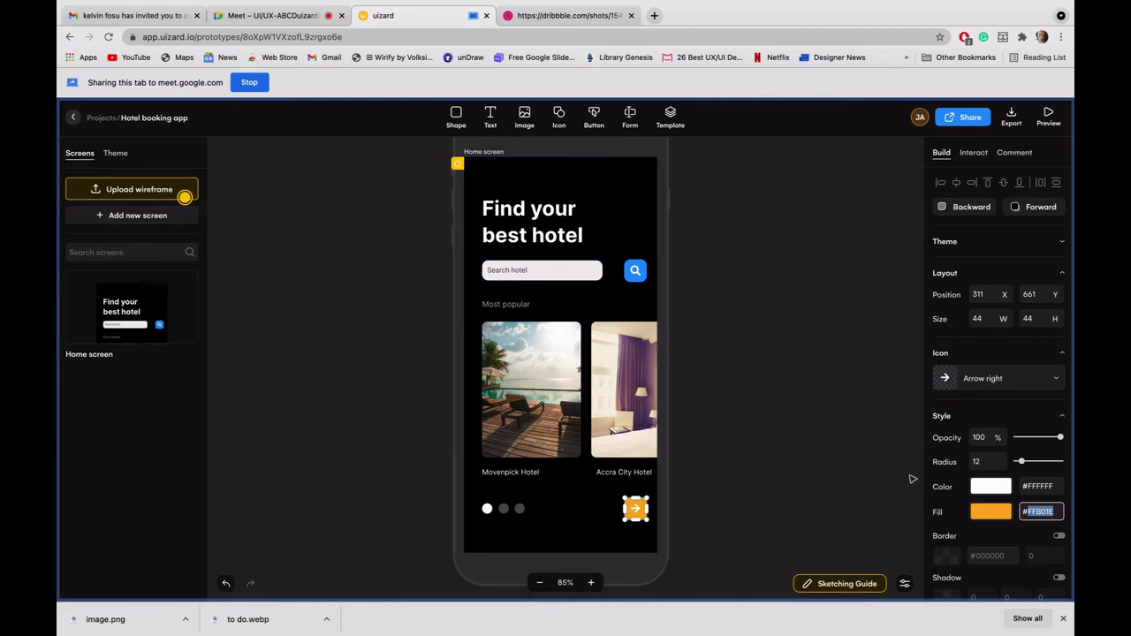
click(638, 273)
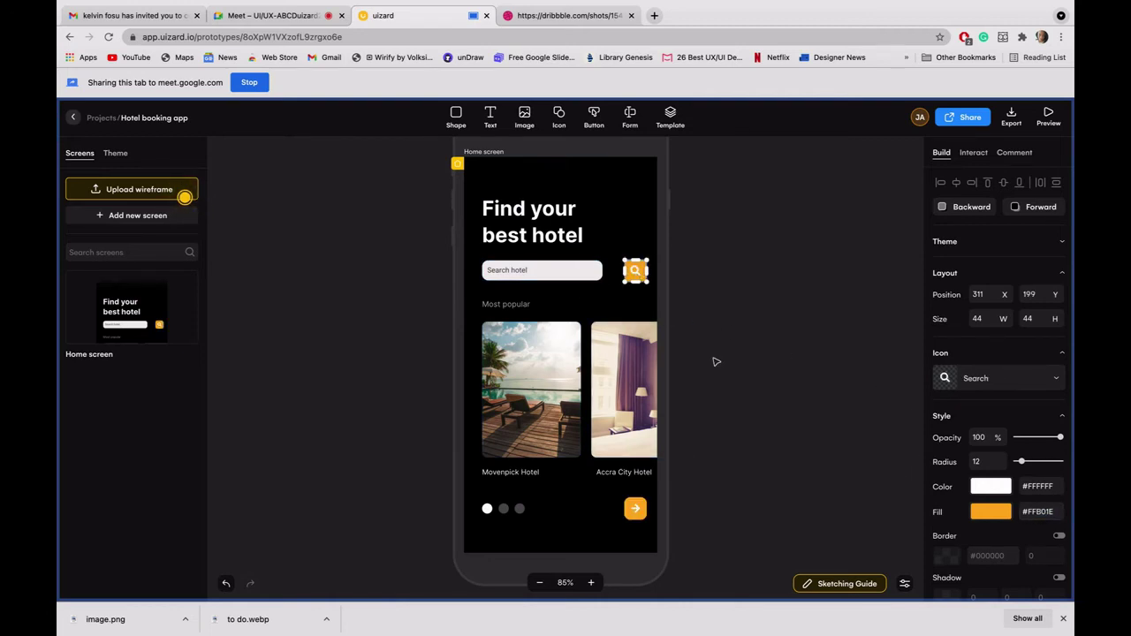
click(798, 274)
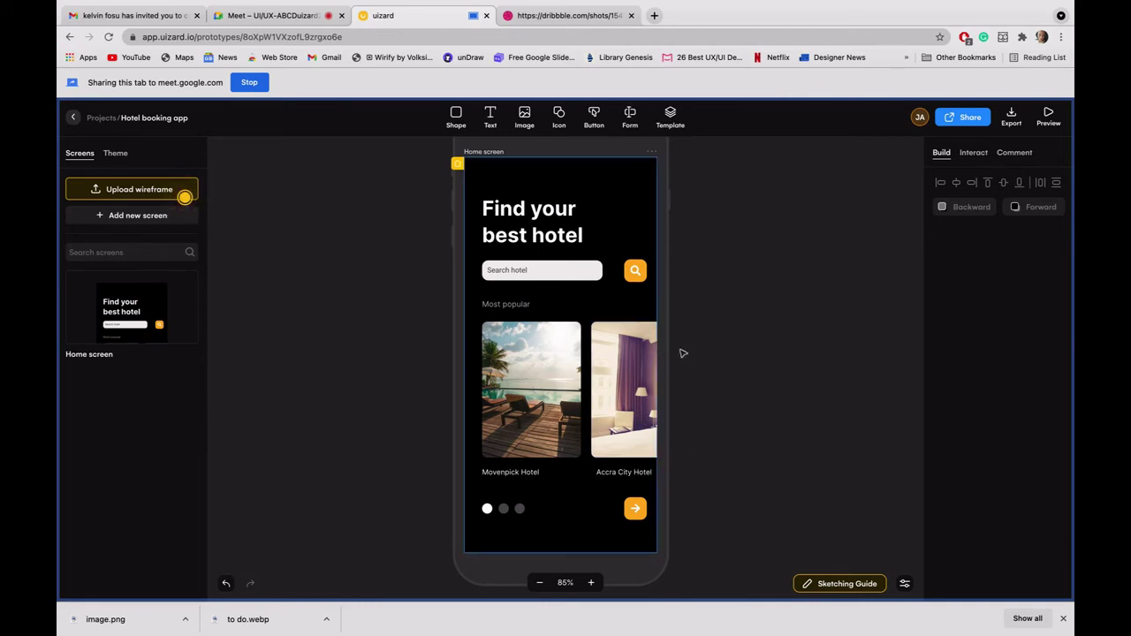
Step: Check the hotel booking reference on Dribbble, close its enlarged image view, and return to the Uizard project with that tab shared
click(534, 15)
click(327, 82)
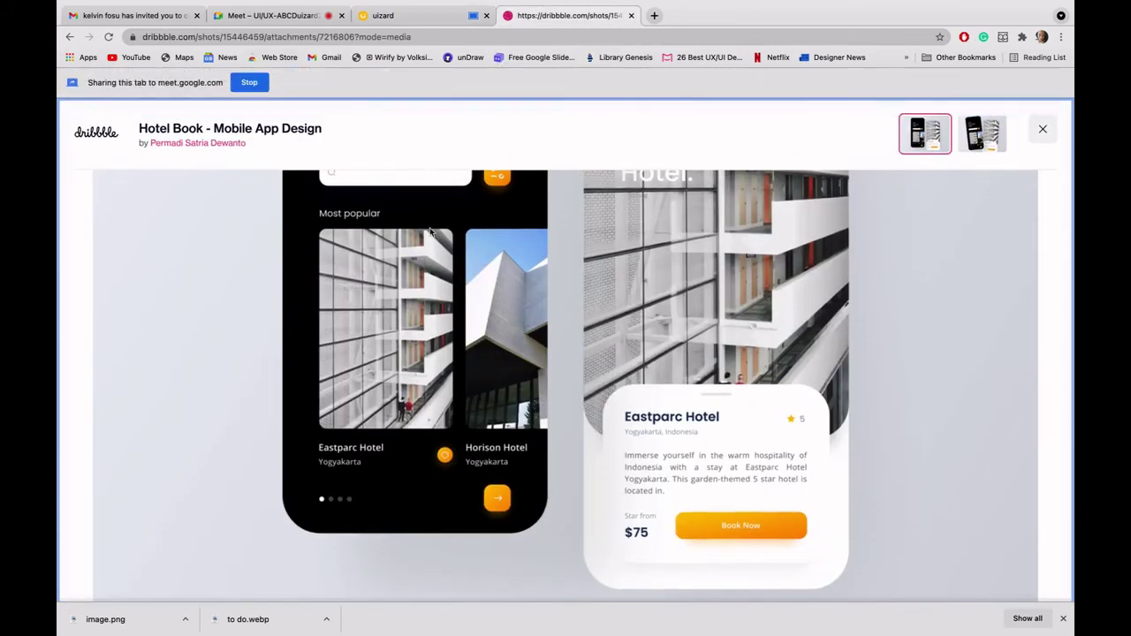
click(1044, 127)
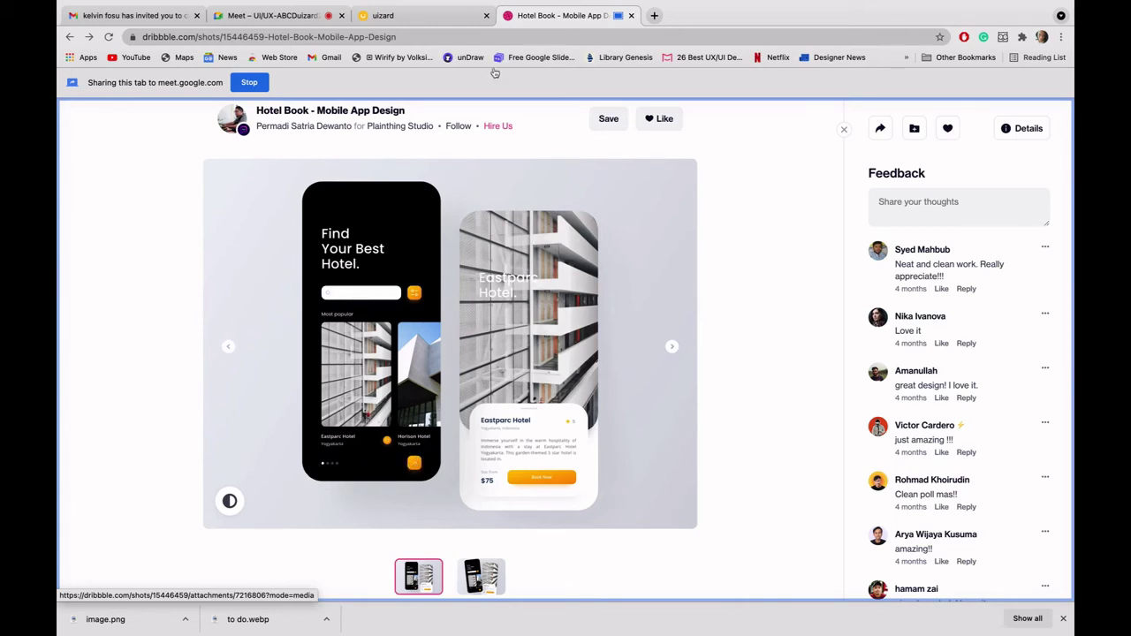
click(424, 24)
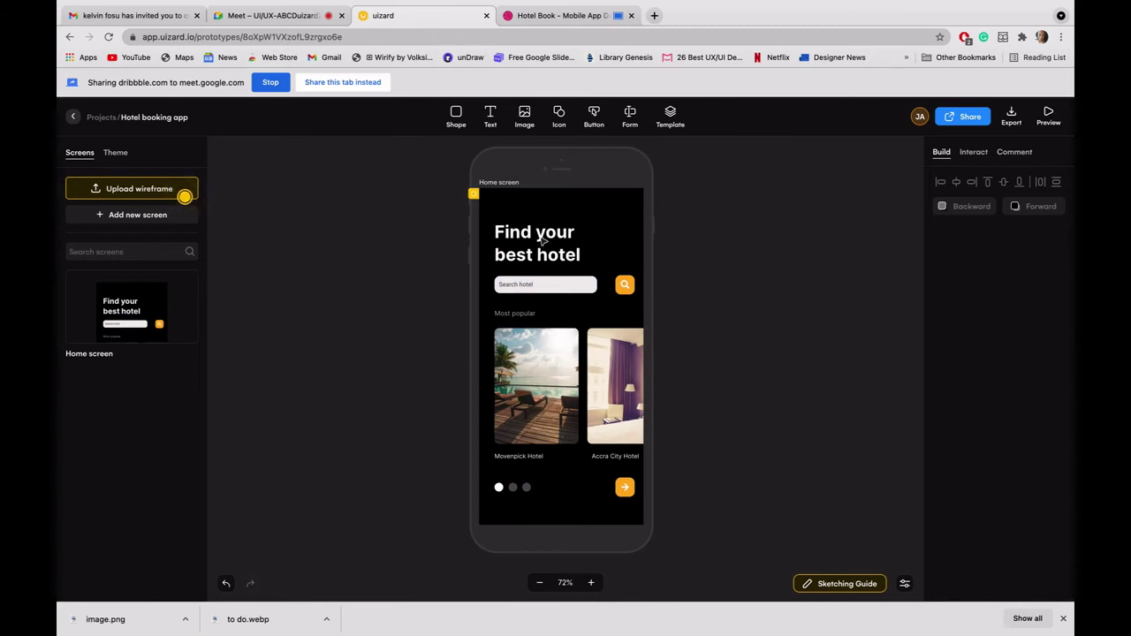
click(343, 81)
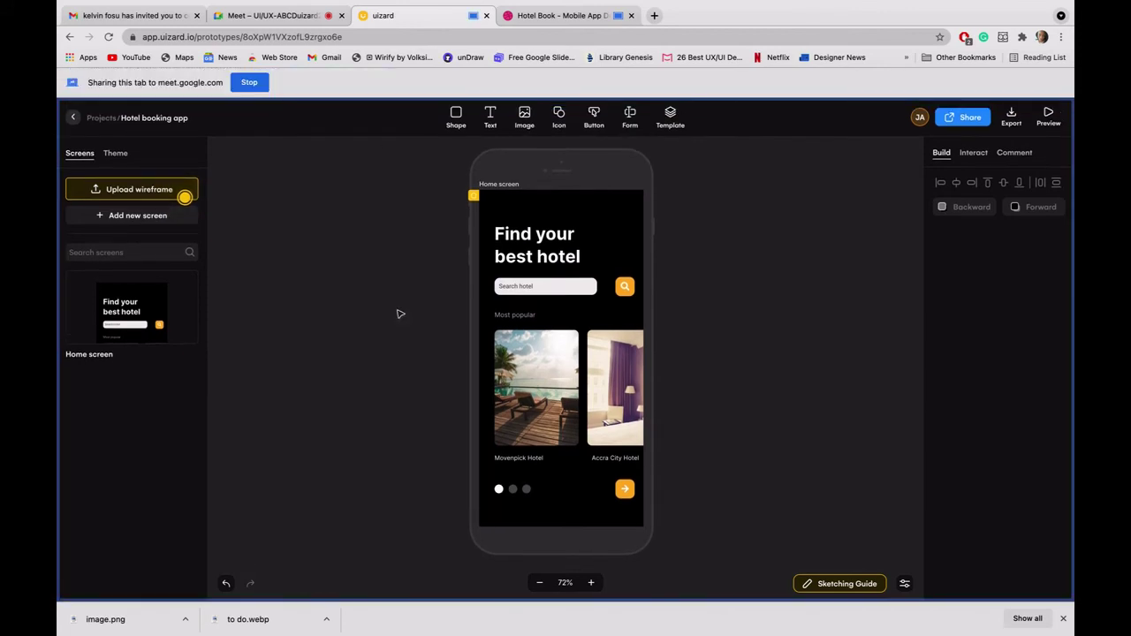
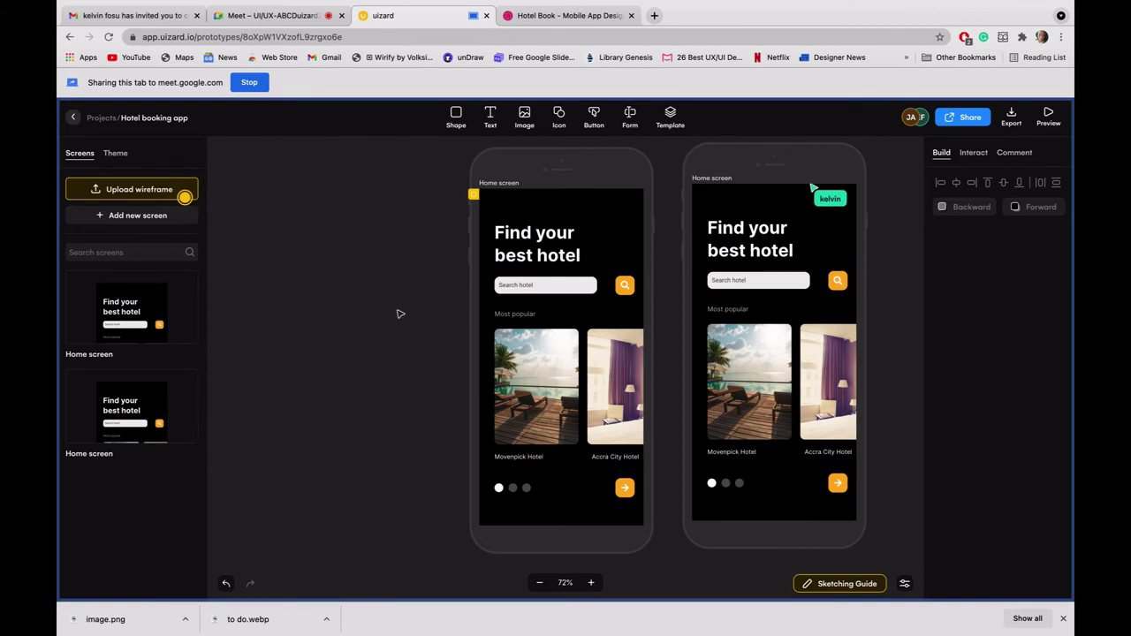
Step: Compare the second Home screen in Uizard with the hotel details mockup in the Dribbble reference
mouse_move(414, 3)
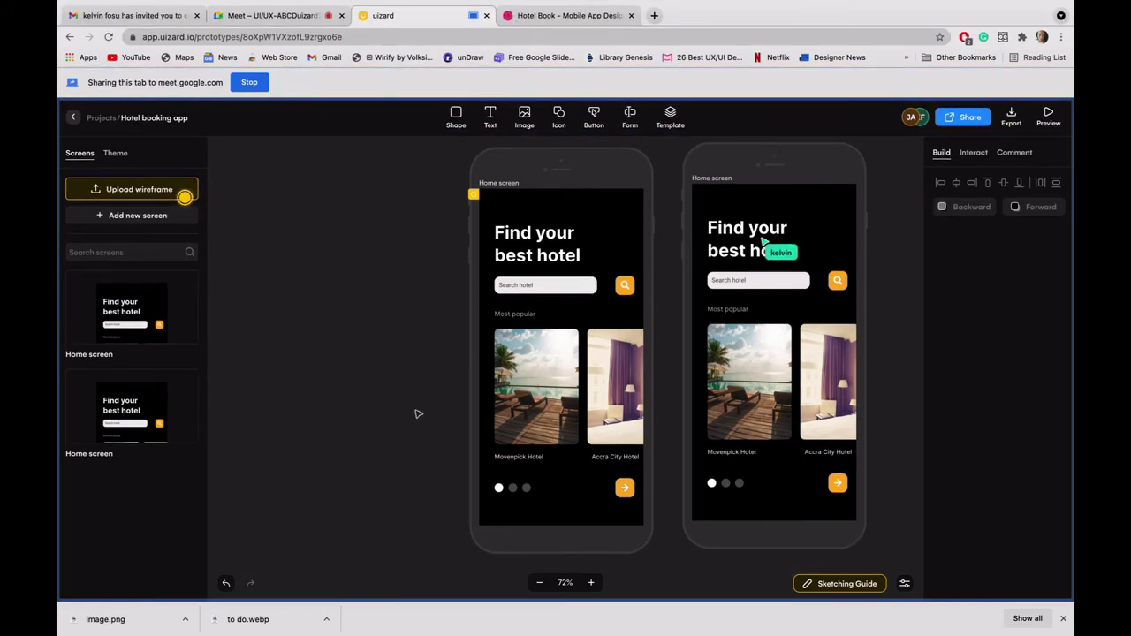
scroll(416, 413, right, 2)
scroll(418, 414, right, 5)
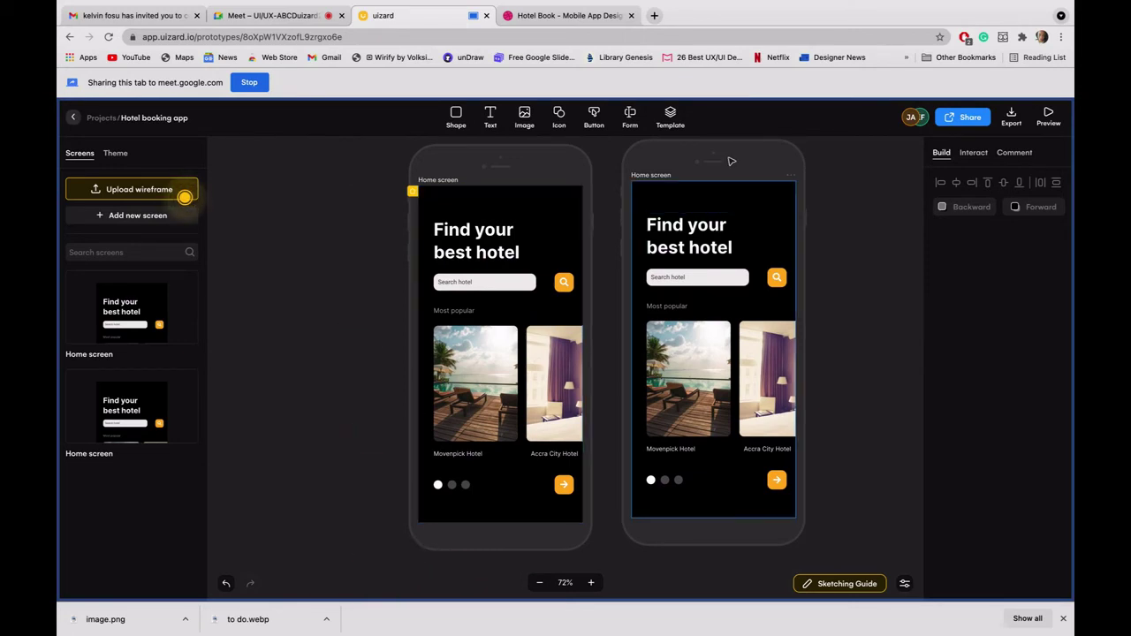
click(655, 174)
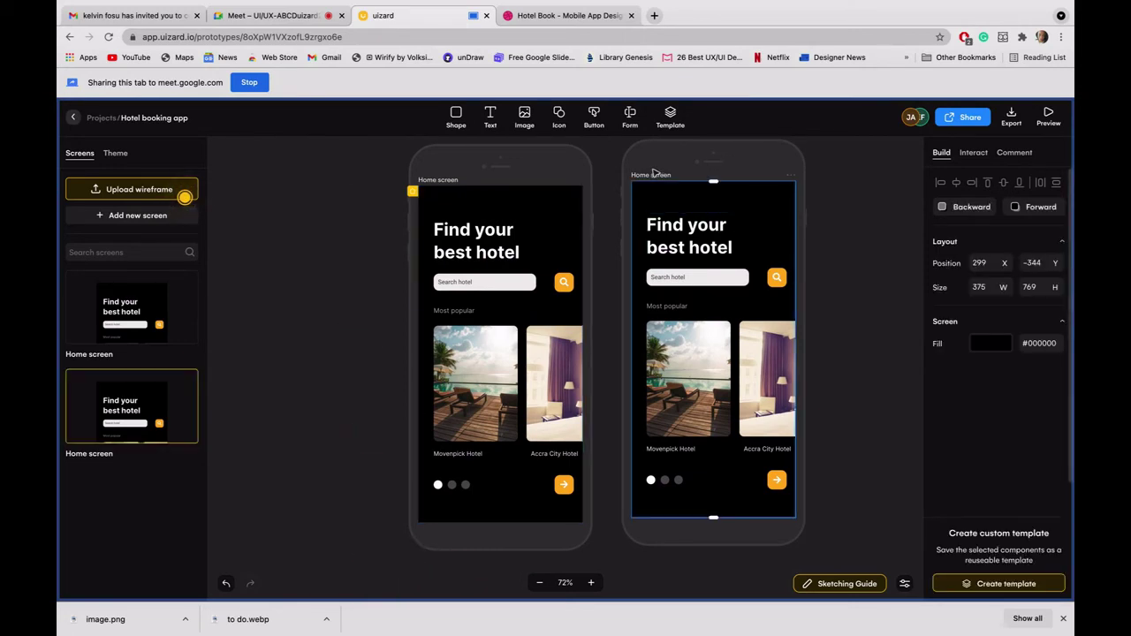
click(553, 16)
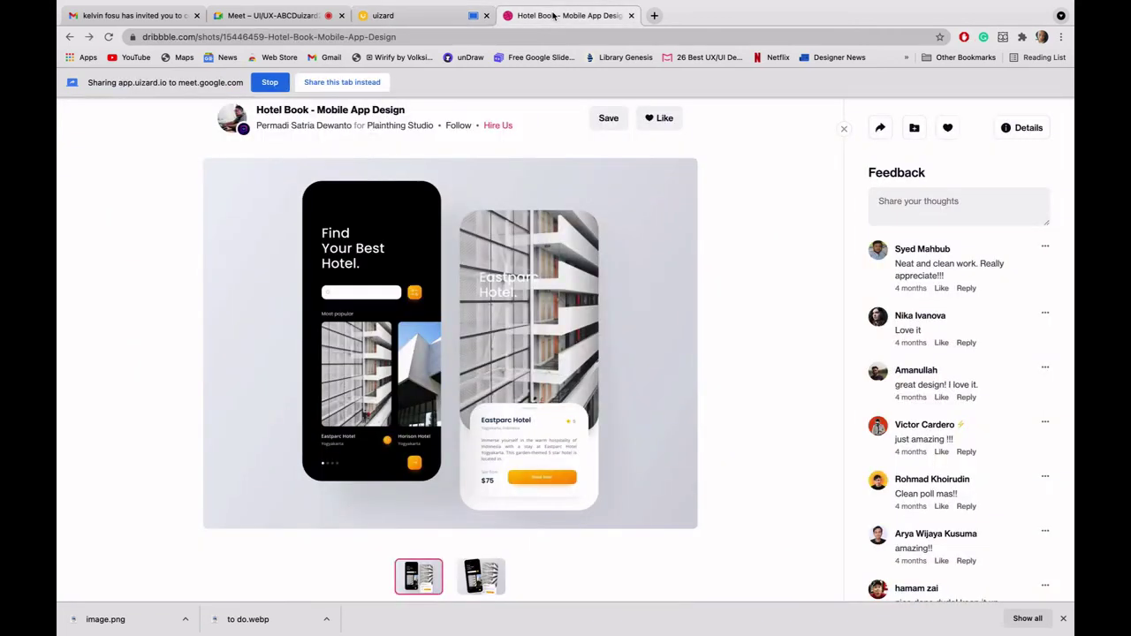
click(425, 17)
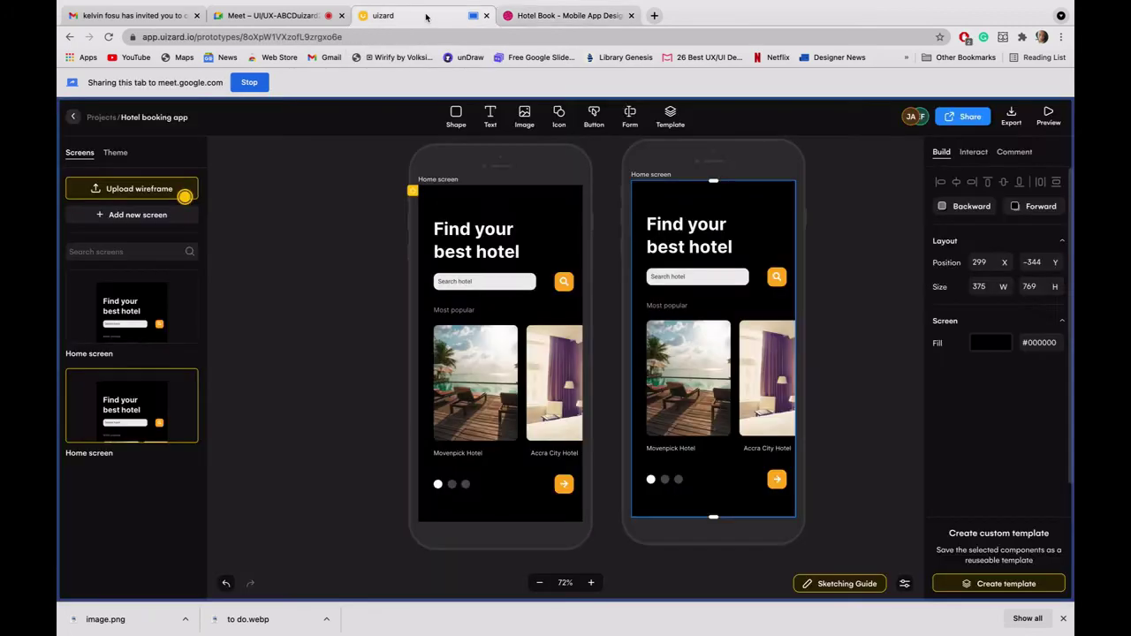
click(542, 17)
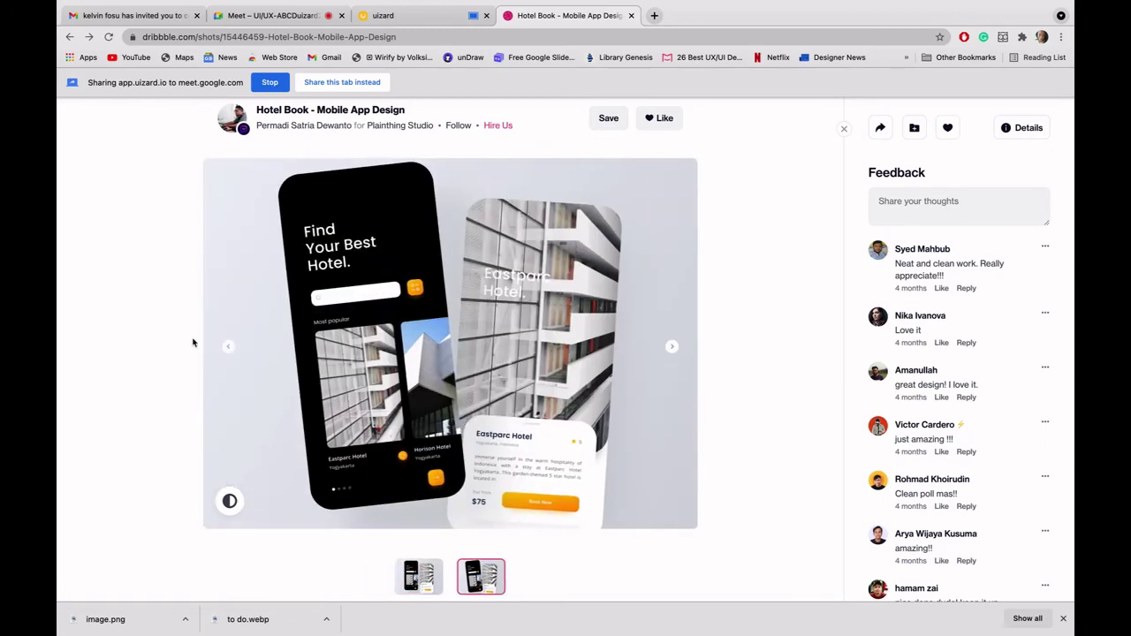
click(228, 346)
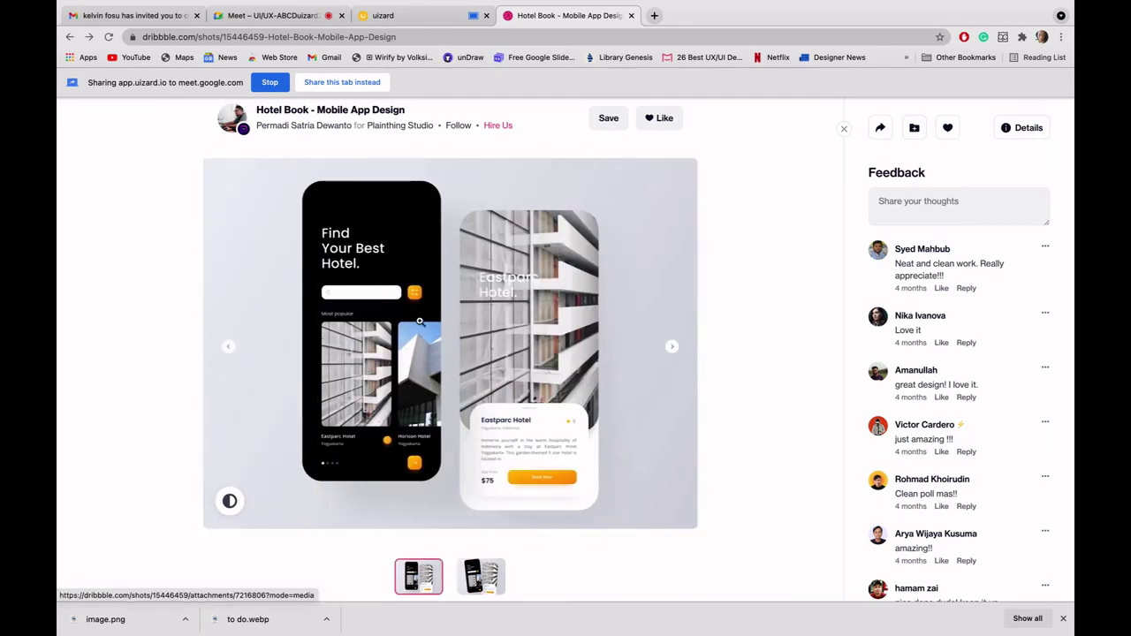
click(471, 15)
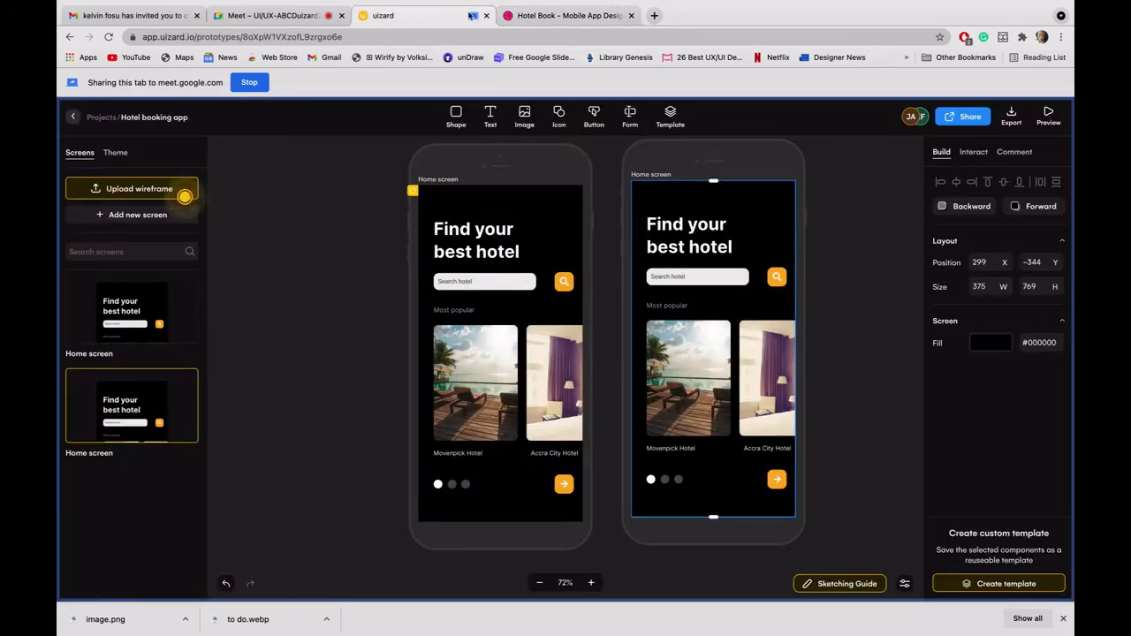
click(550, 15)
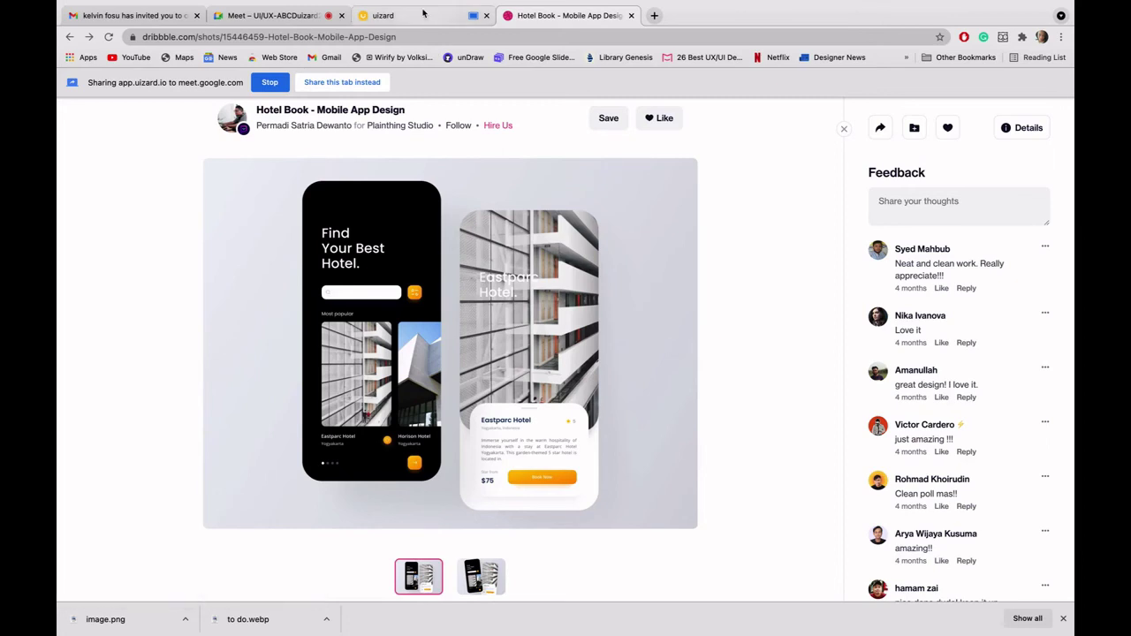
click(389, 15)
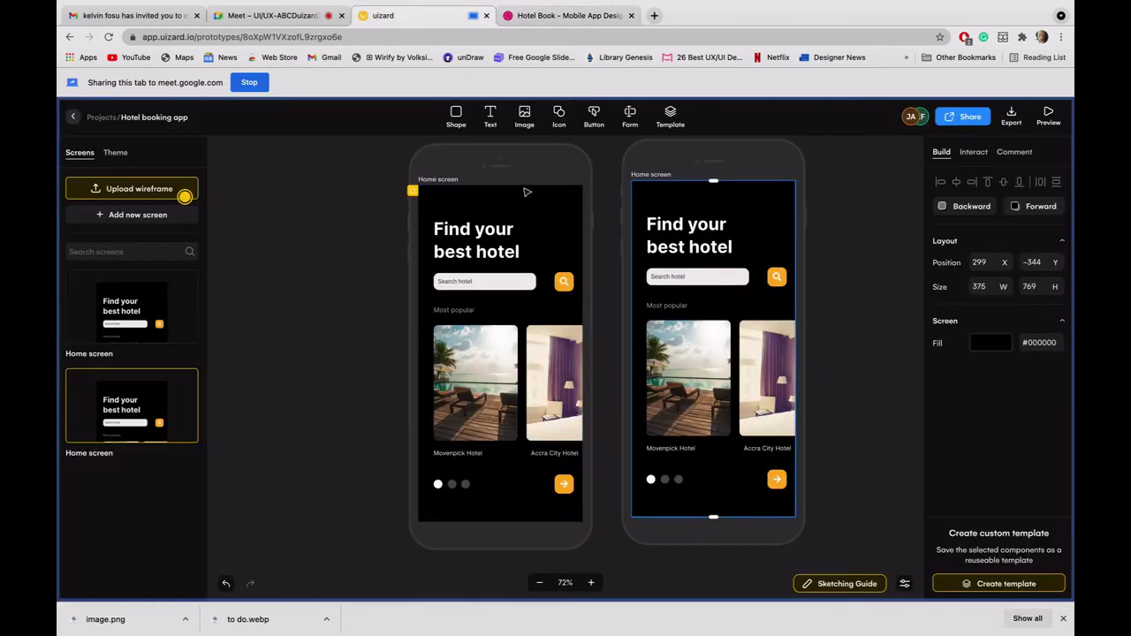
Step: Rename the second Home screen as Details
double_click(653, 174)
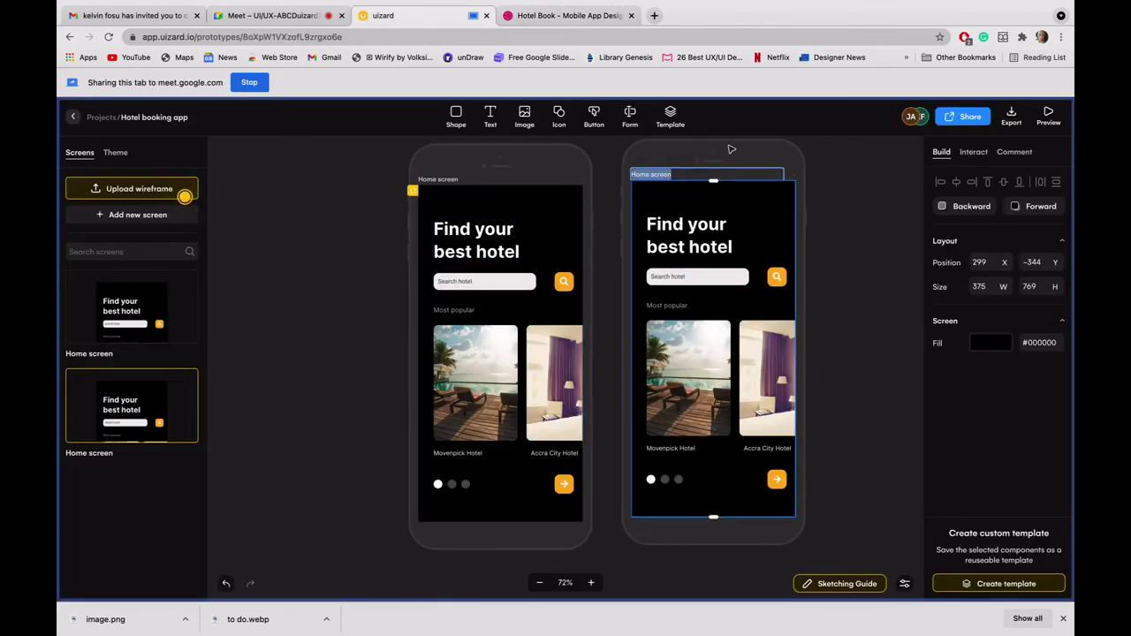
text(Deta)
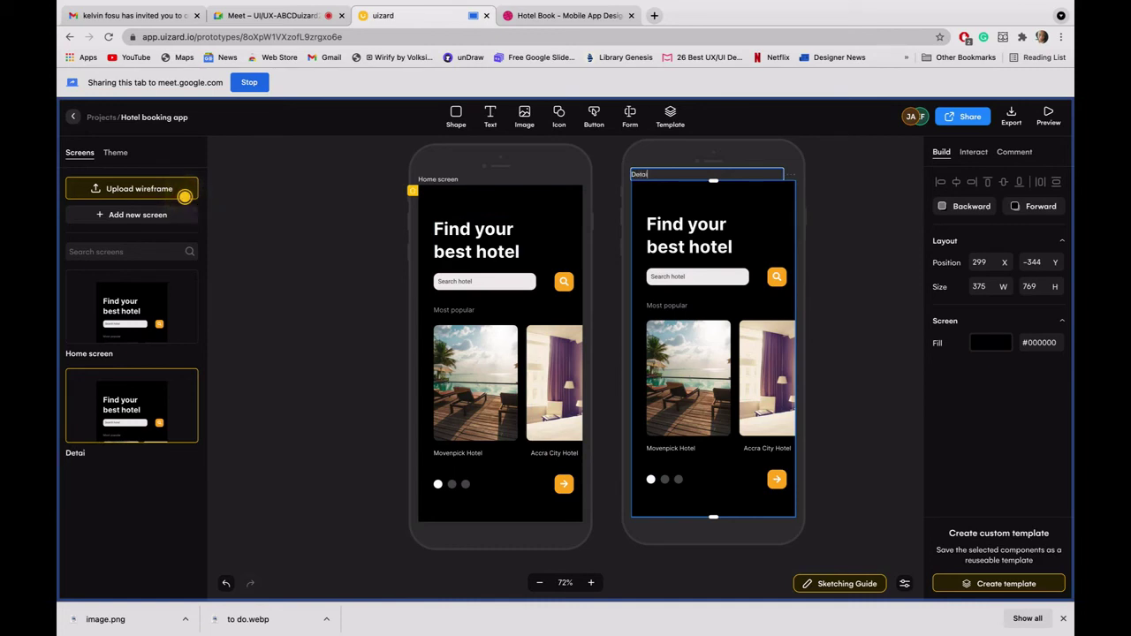
text(ils)
key(Return)
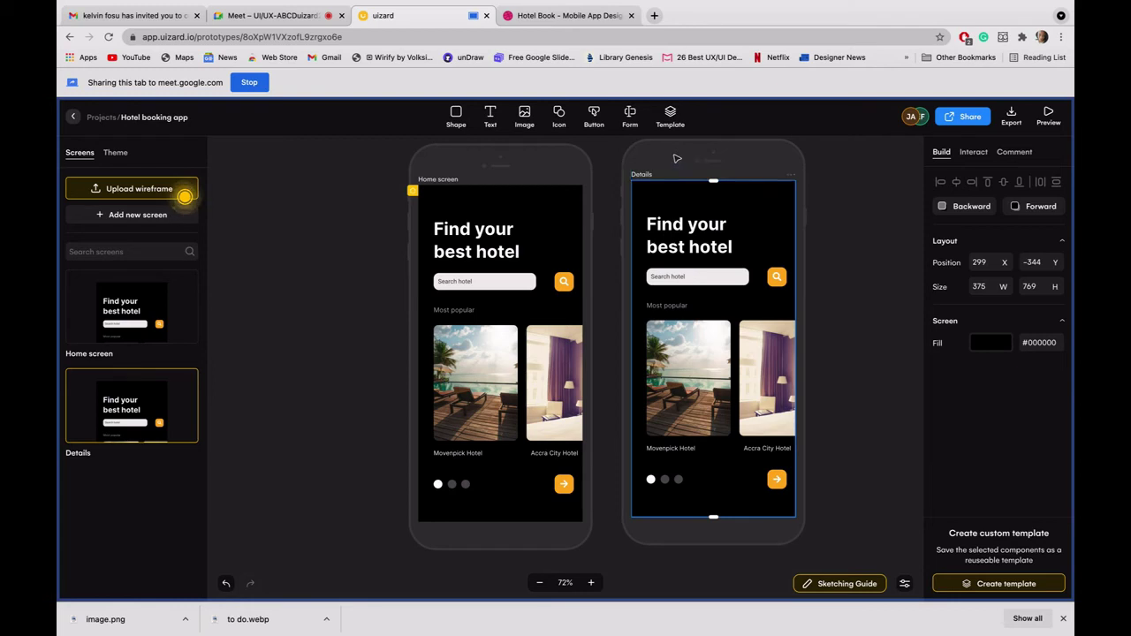
Step: Delete the Find your best hotel heading, search field, search button and Most popular label from the Details screen
click(708, 230)
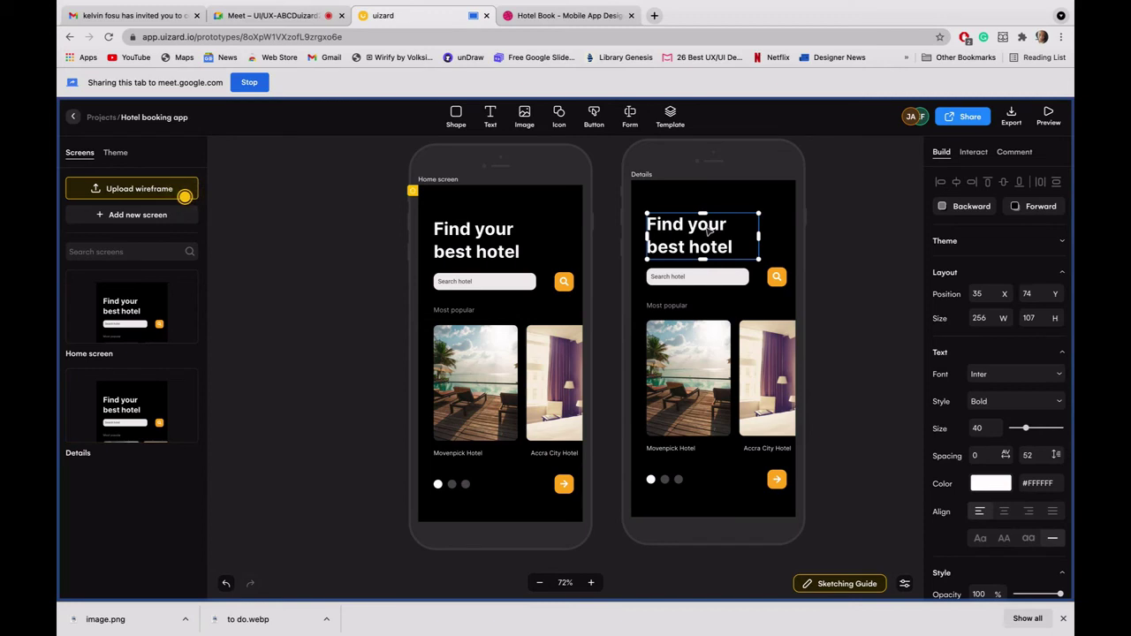
key(Delete)
click(744, 277)
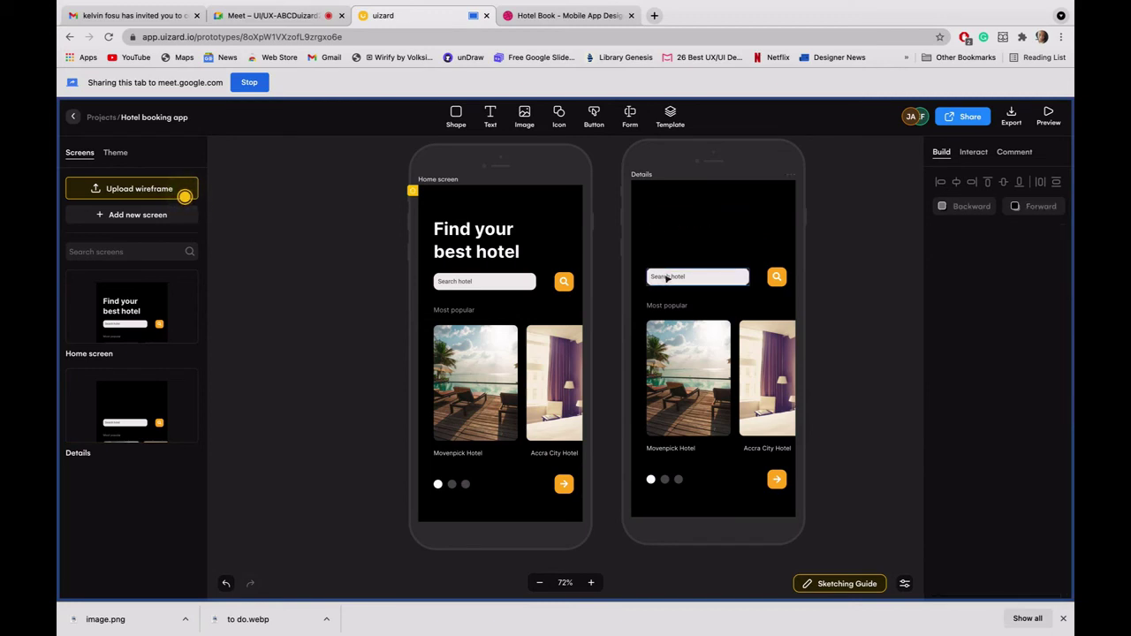
key(Delete)
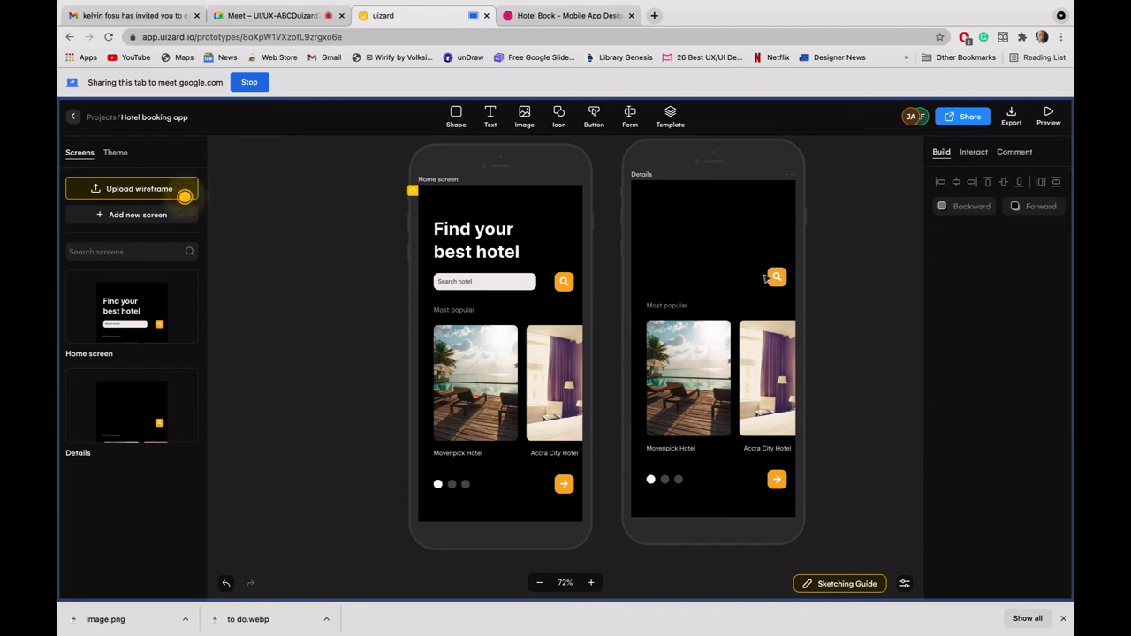
click(772, 279)
key(Delete)
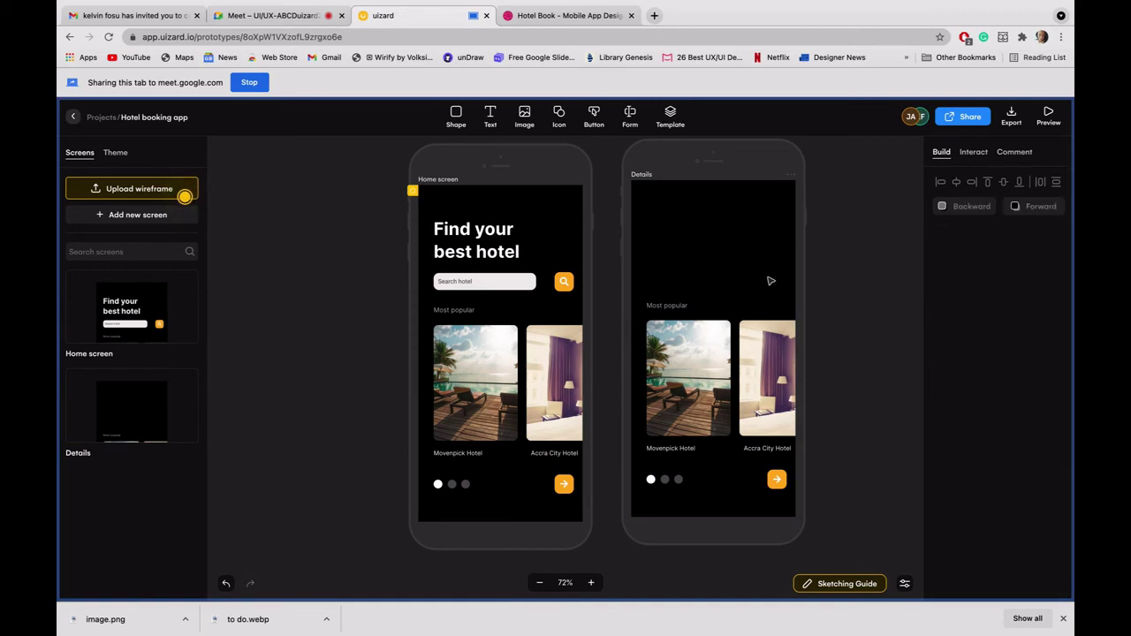
click(666, 306)
key(Delete)
Step: Delete the second hotel image, both hotel name captions and the pagination dots from the Details screen
click(787, 393)
key(Delete)
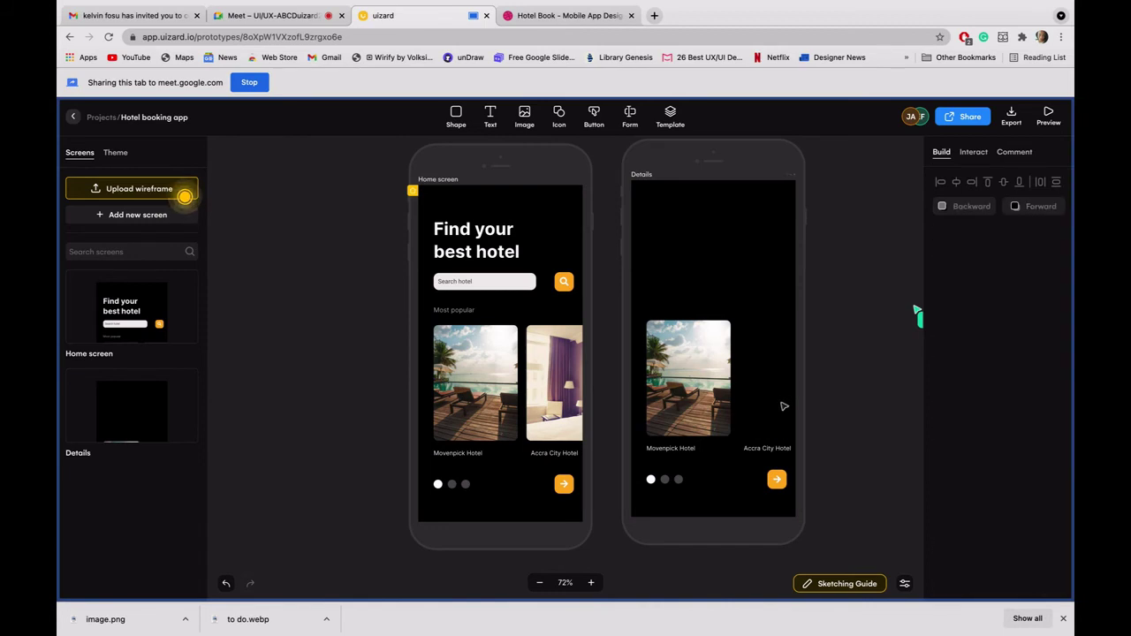
click(769, 449)
key(Delete)
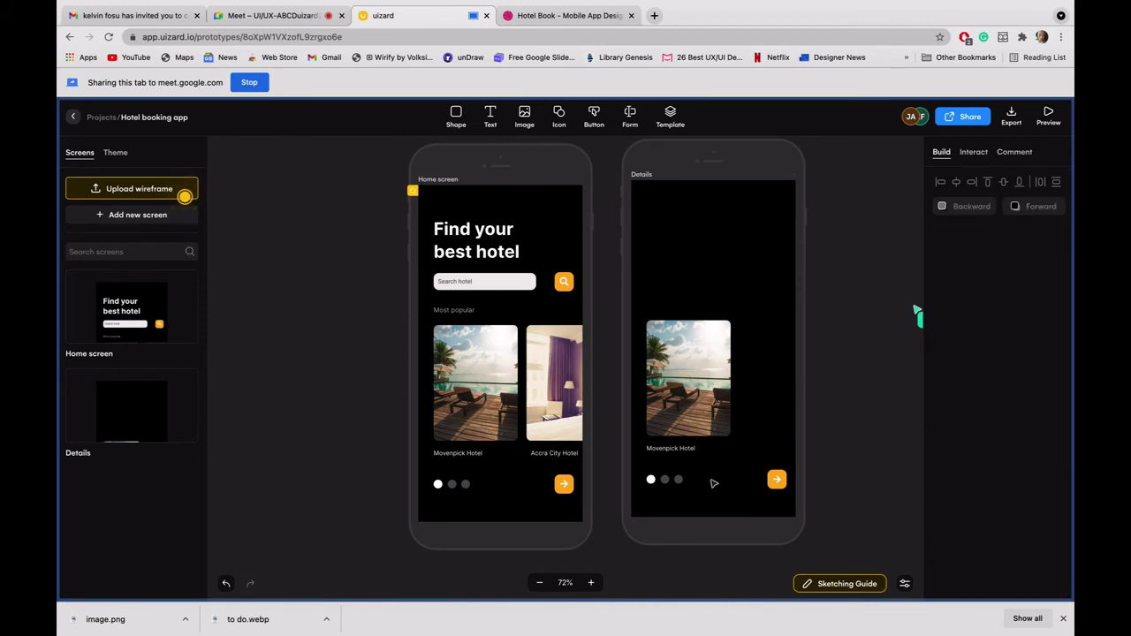
click(651, 481)
key(Delete)
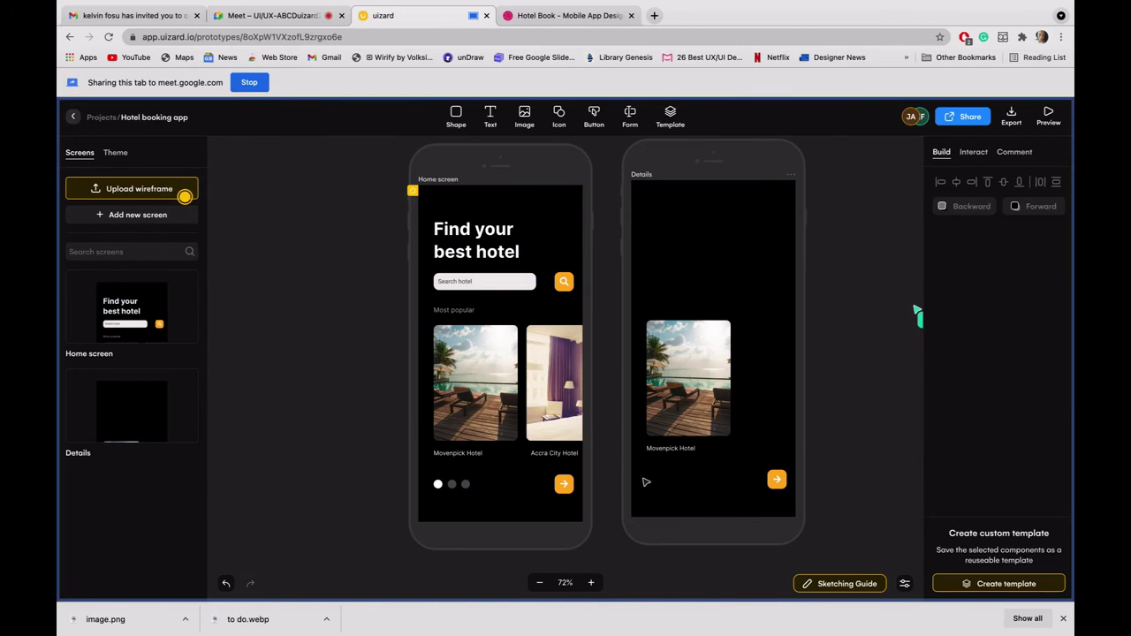
click(669, 450)
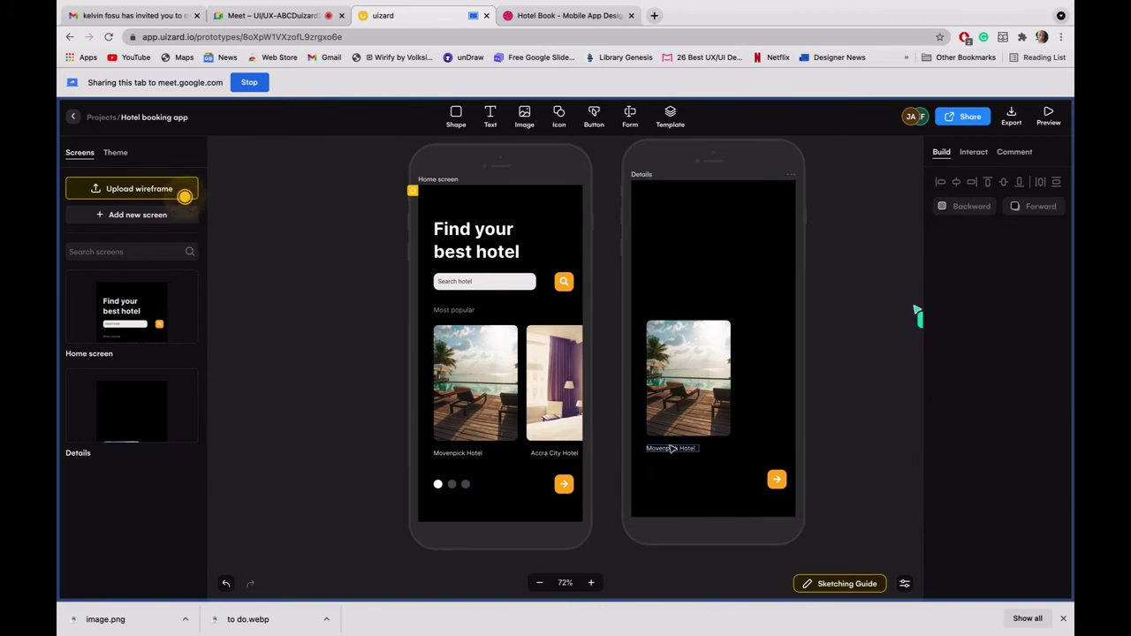
key(Delete)
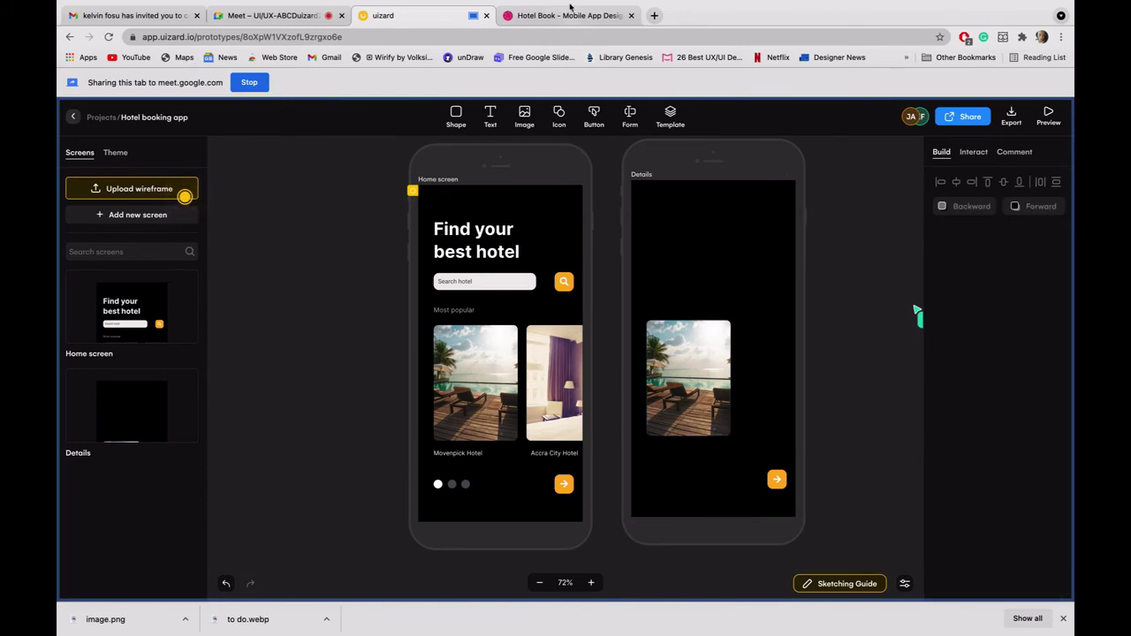
Step: Share the Dribbble tab and examine the reference's hotel details mockup, then return to Uizard
click(570, 13)
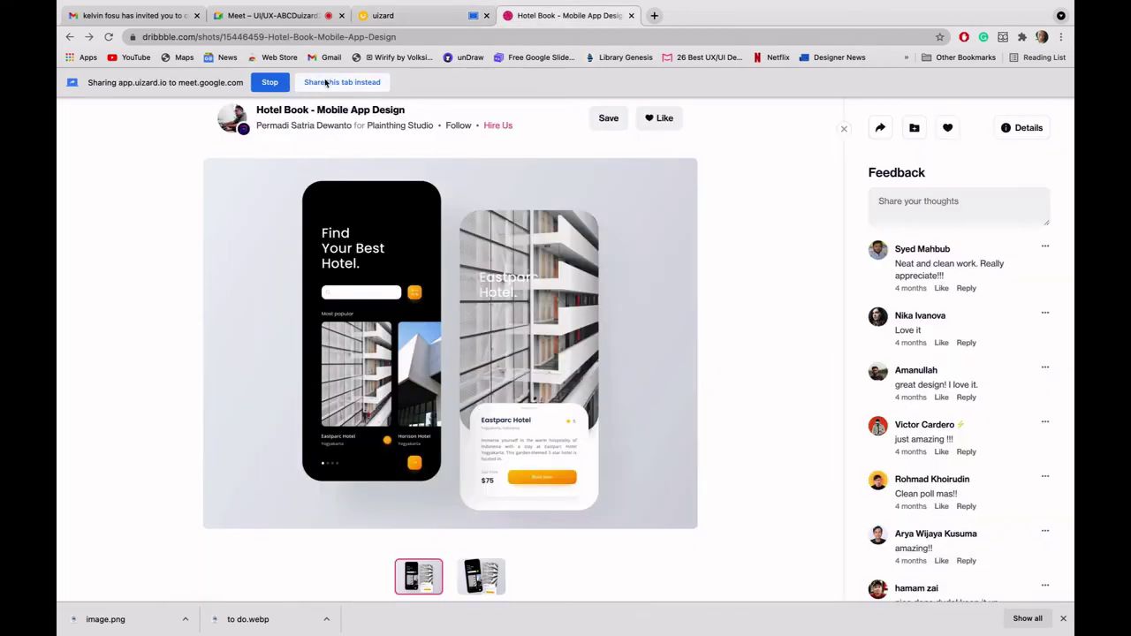
click(325, 82)
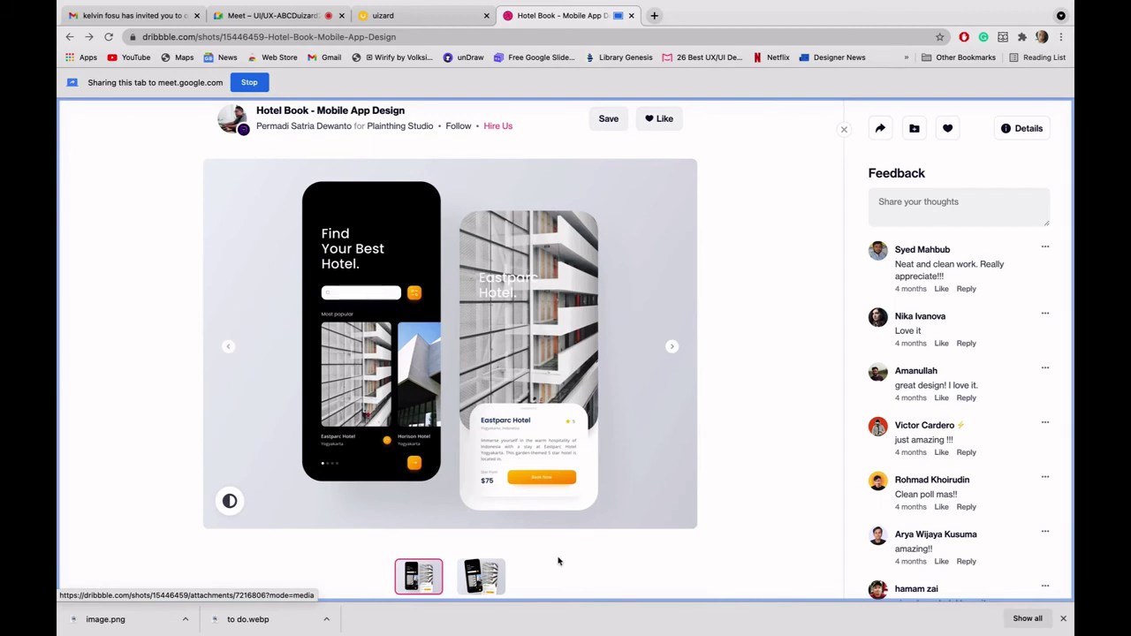
click(402, 15)
Step: Move the hotel image to the top of the Details screen and stretch it to full width, about 375 by 325
click(695, 380)
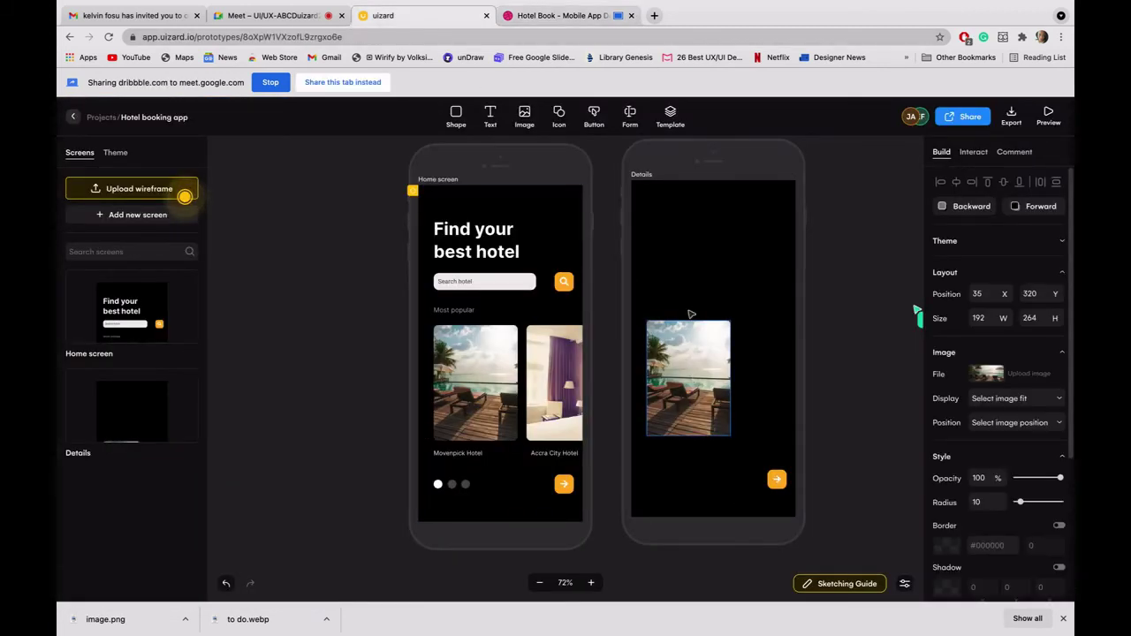
drag(695, 380, 691, 267)
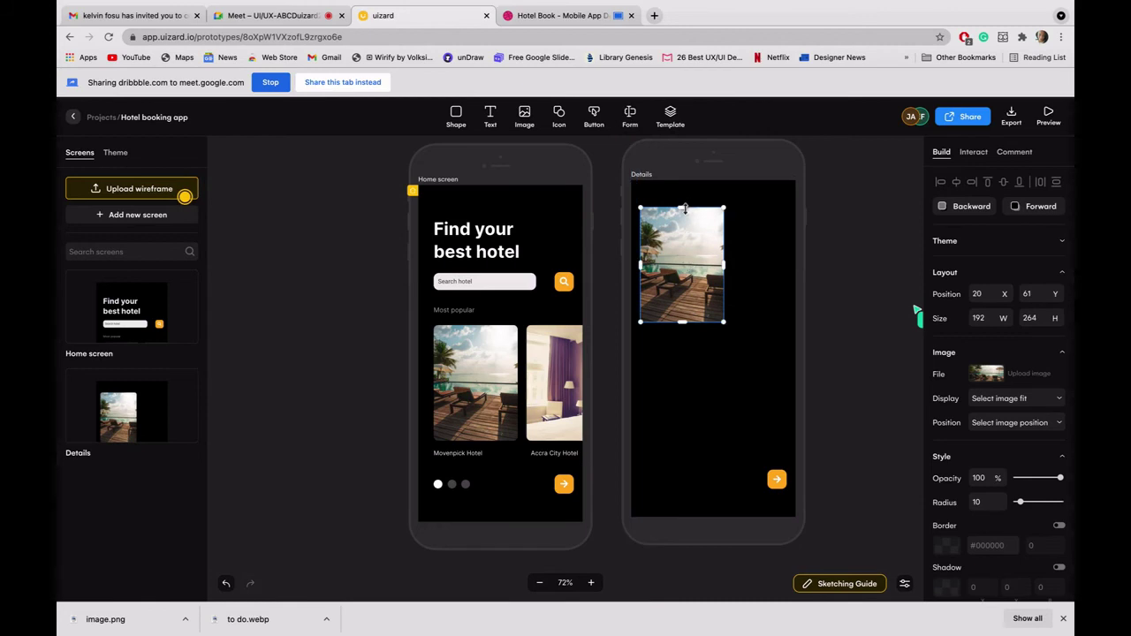
drag(684, 209, 682, 180)
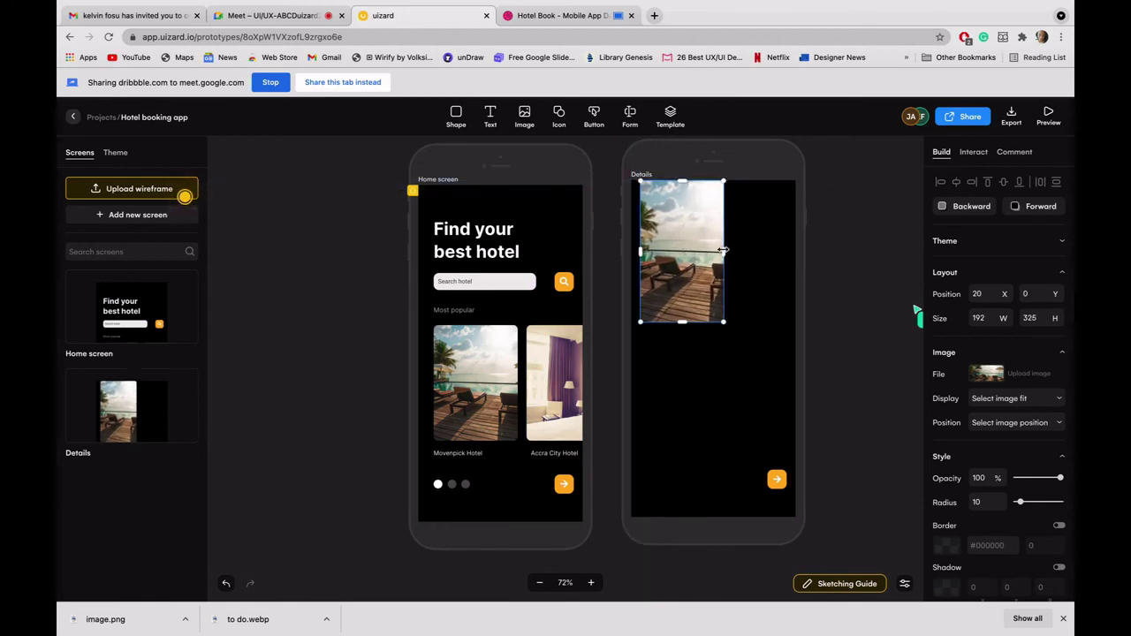
drag(722, 250, 794, 253)
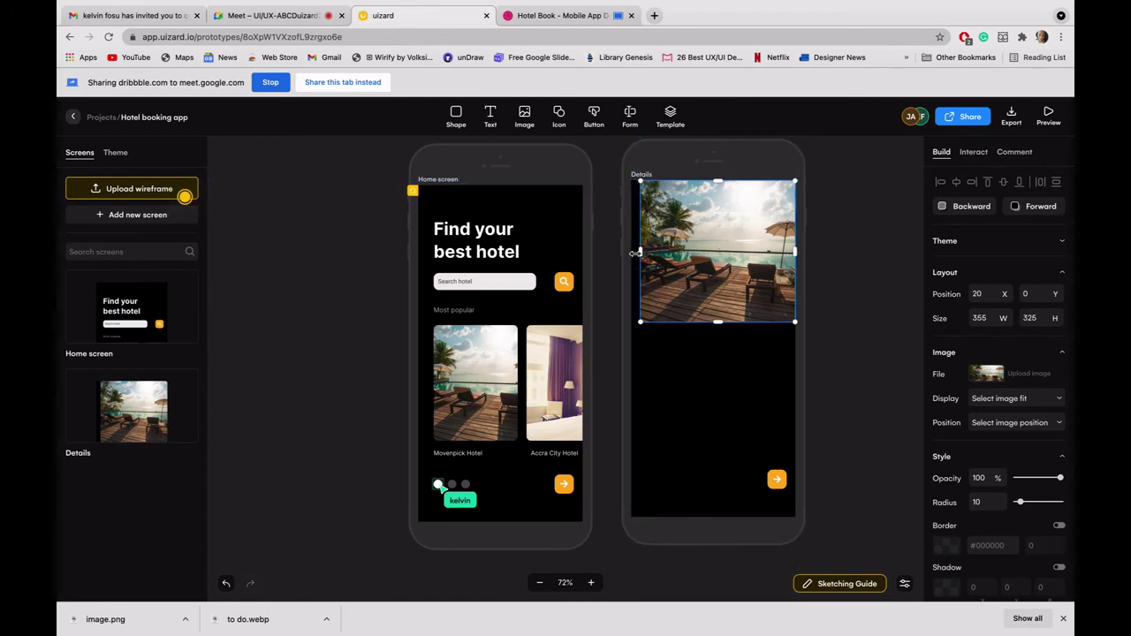
drag(635, 253, 631, 252)
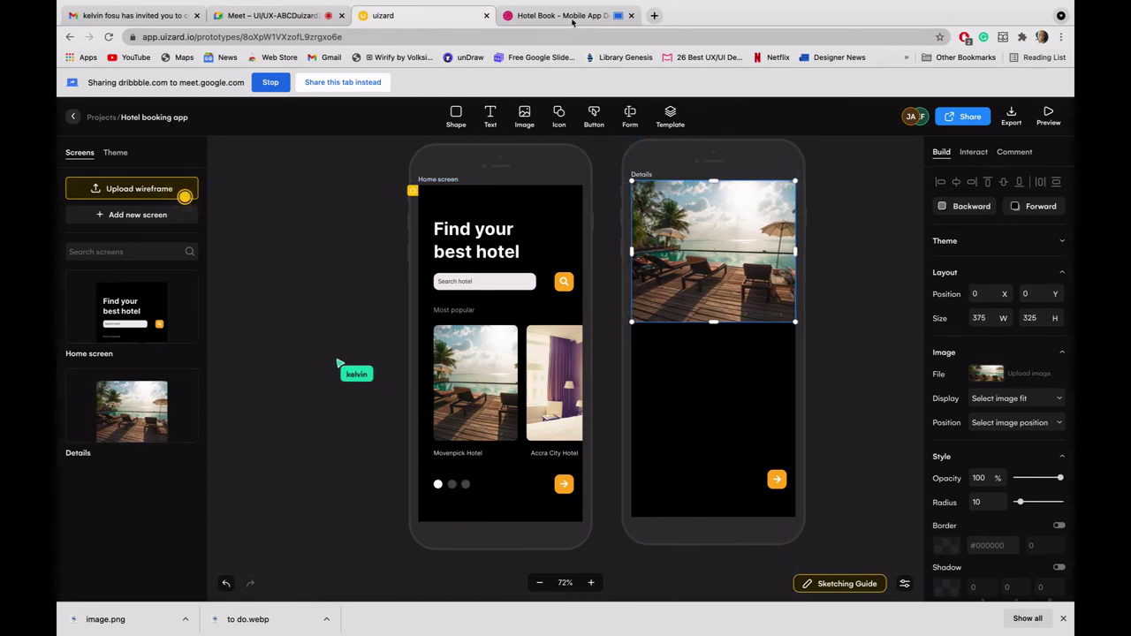
Step: Compare with the Dribbble reference and extend the Details screen's hotel image downward to a height of about 581
click(566, 18)
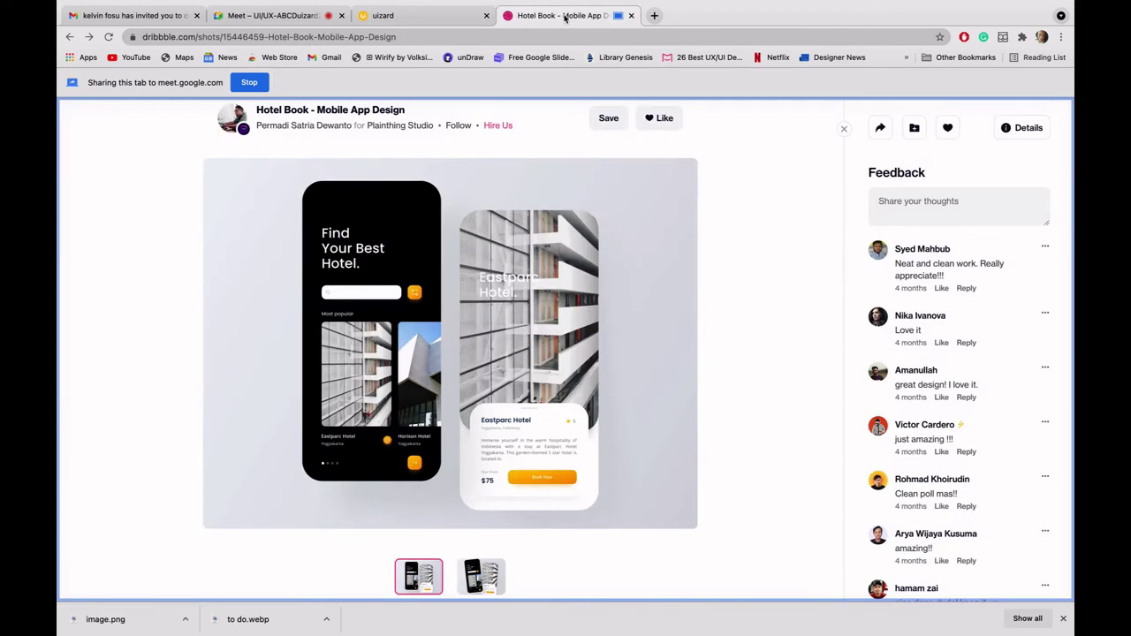
click(425, 17)
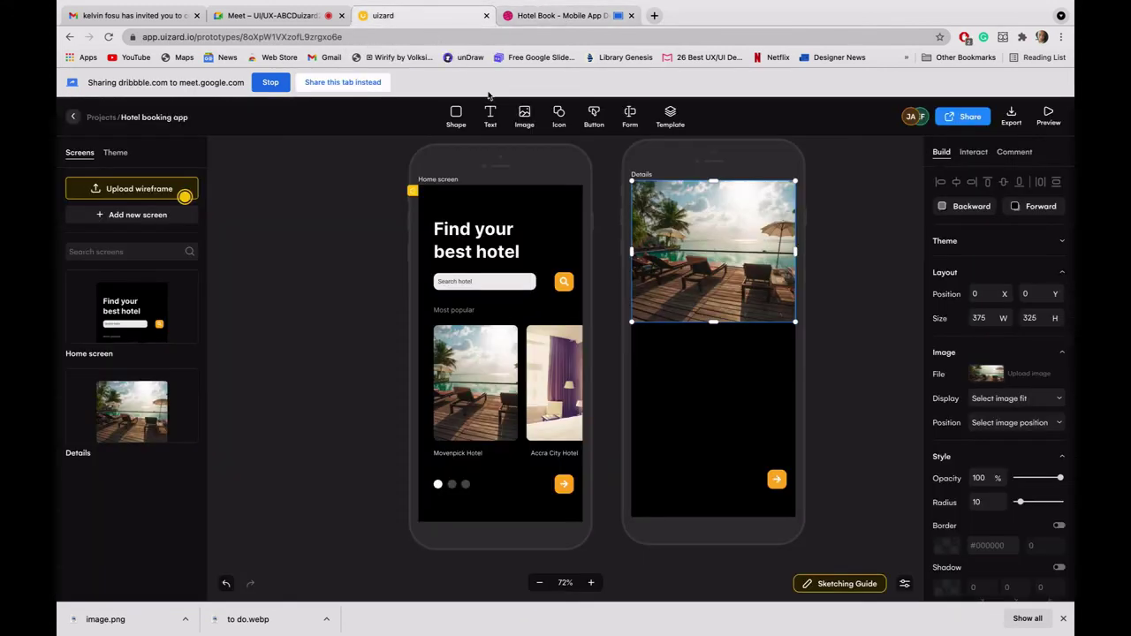
drag(715, 323, 725, 434)
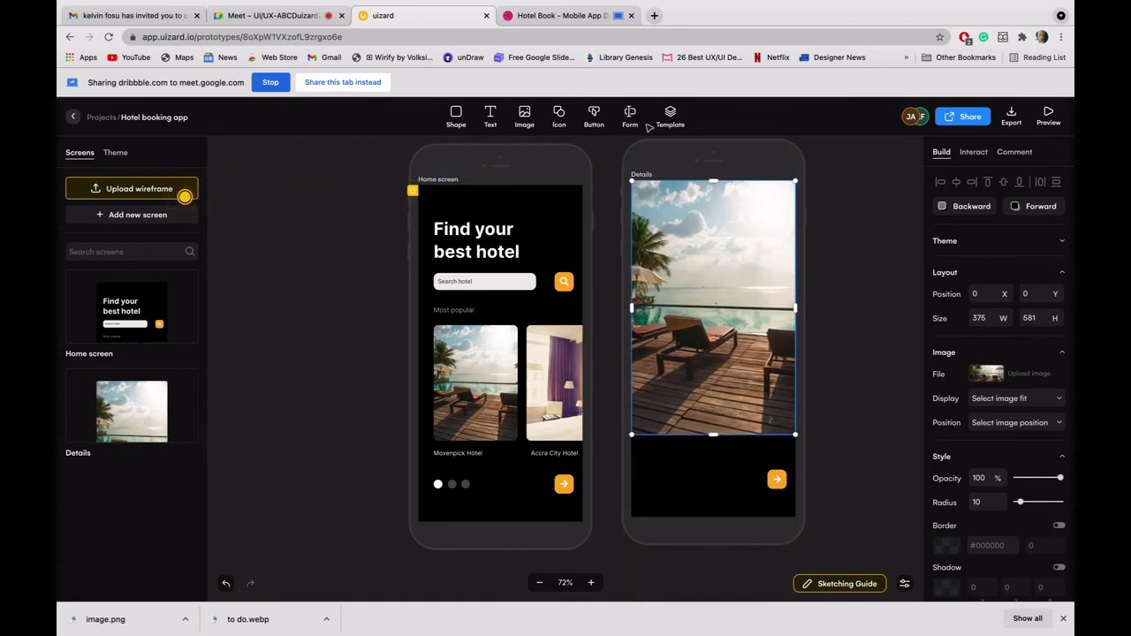
click(565, 15)
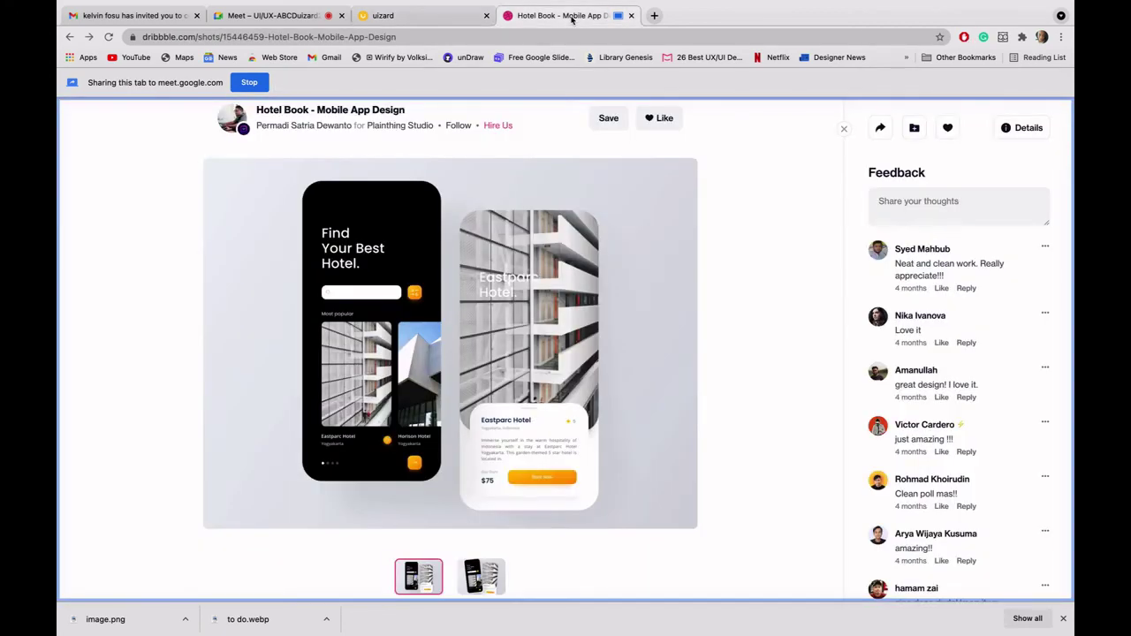
click(472, 17)
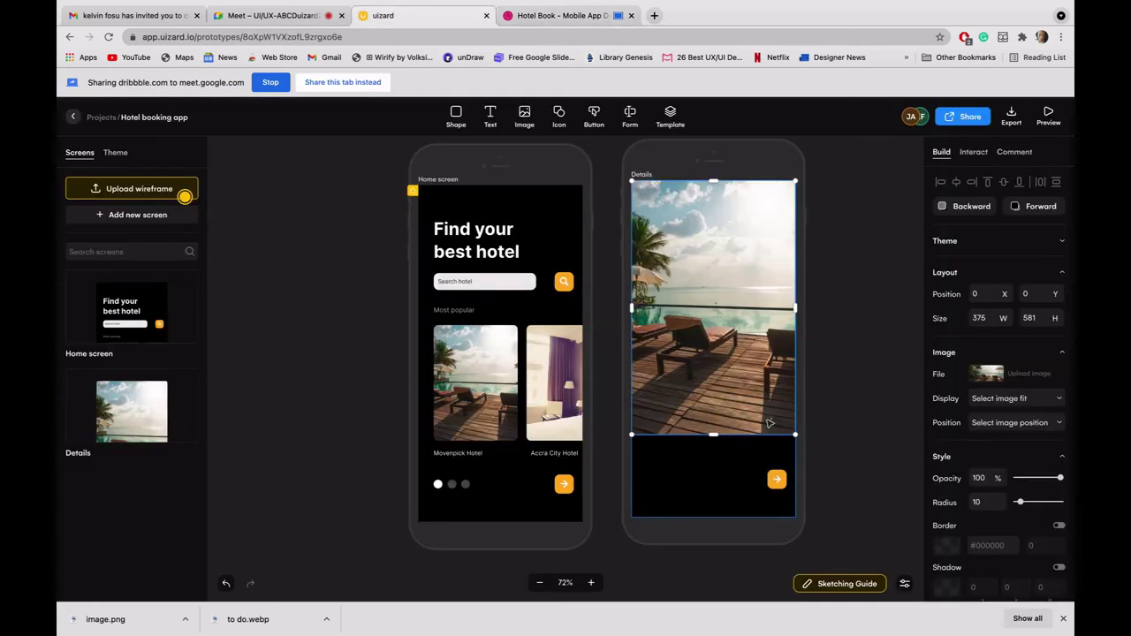
Step: Set the Details screen's background fill to #FFFFFF
click(675, 485)
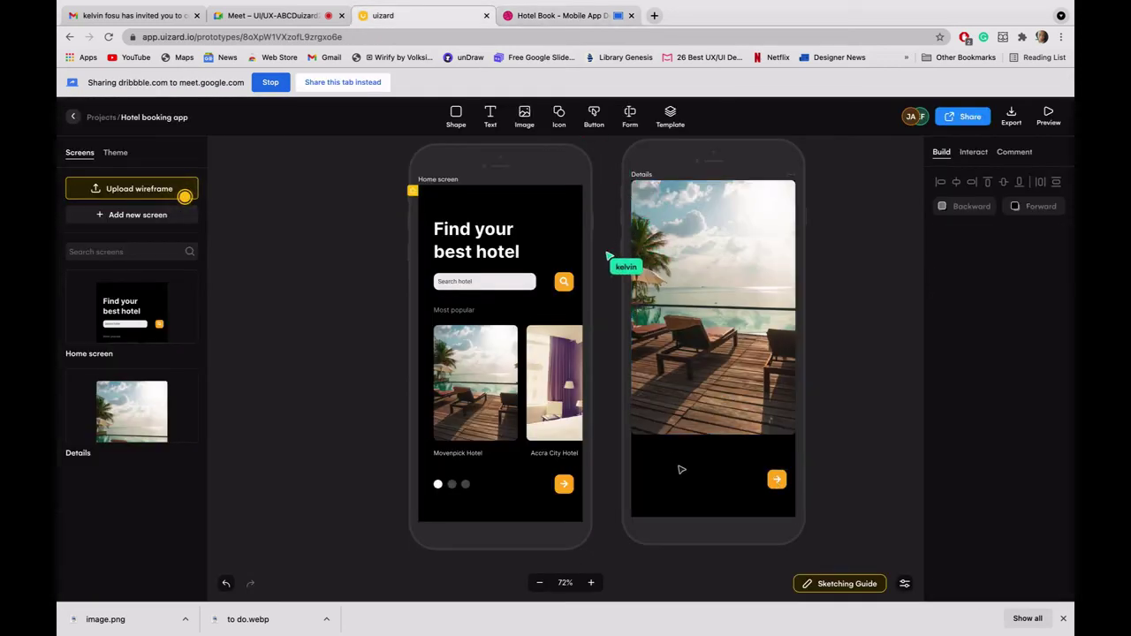
click(690, 530)
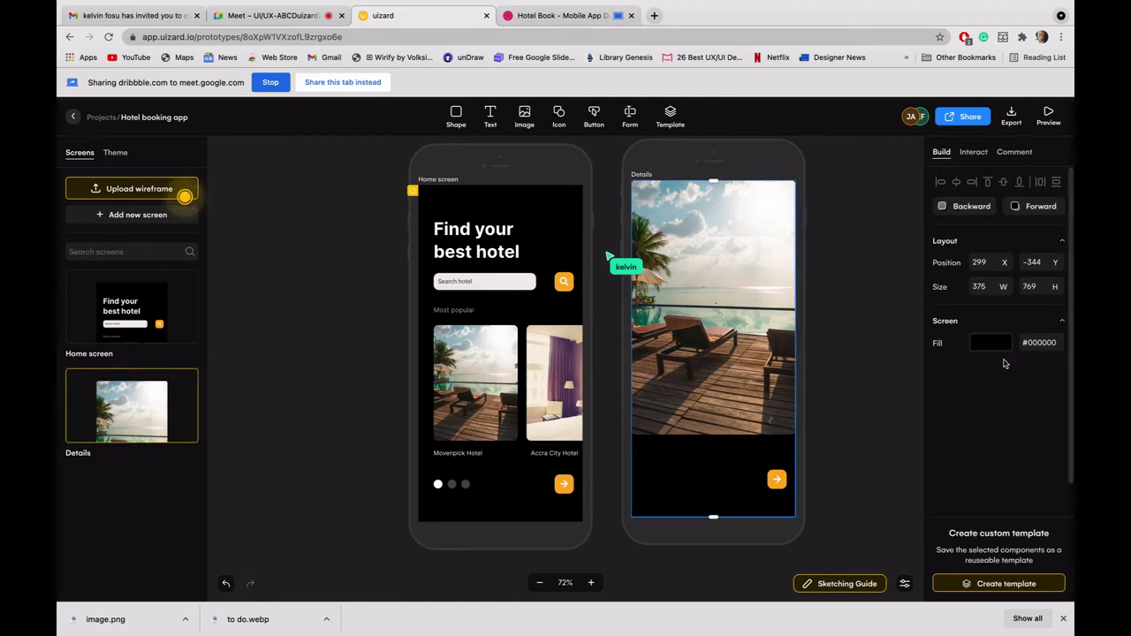
click(1057, 343)
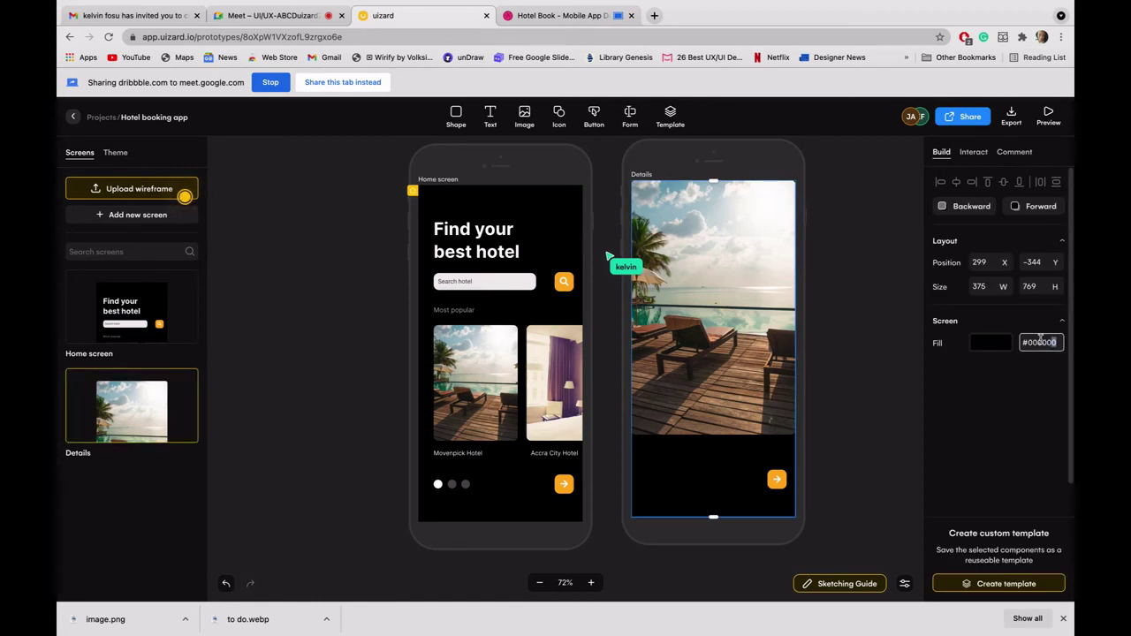
double_click(1036, 342)
text(FFFFFF)
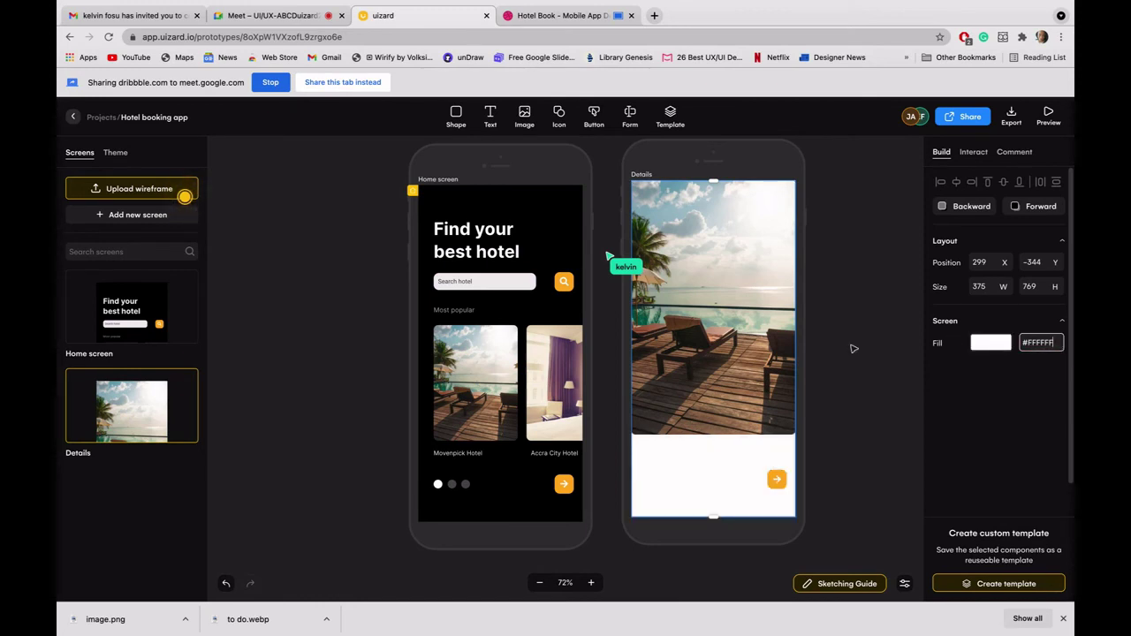
Step: Share the Uizard tab in the meeting and set the Details hotel image's corner radius to 75
click(715, 405)
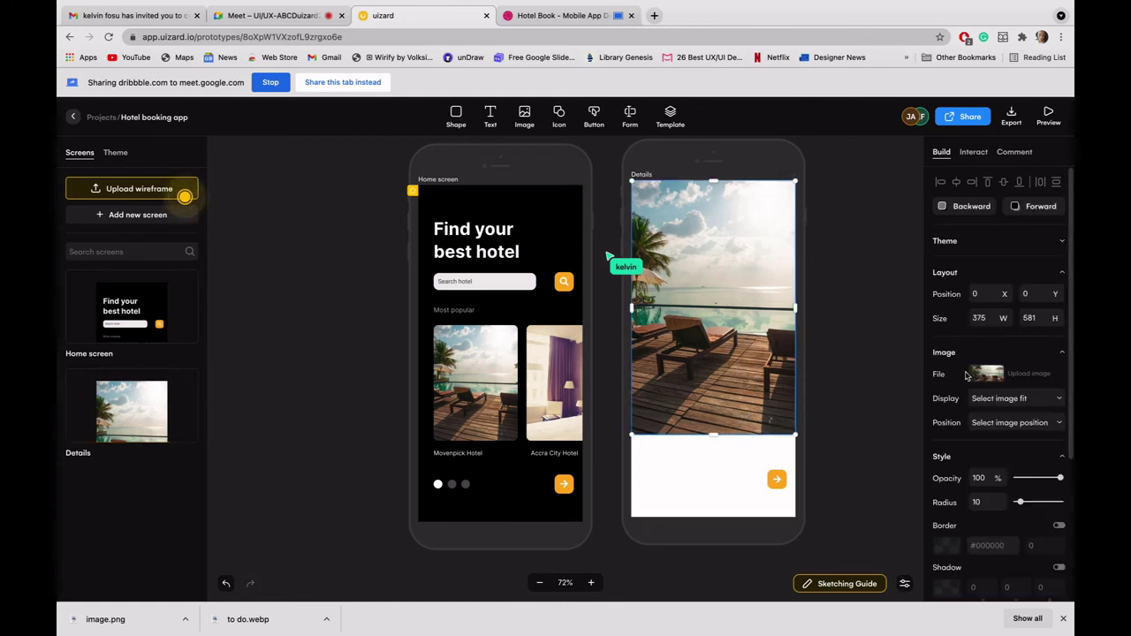
click(382, 78)
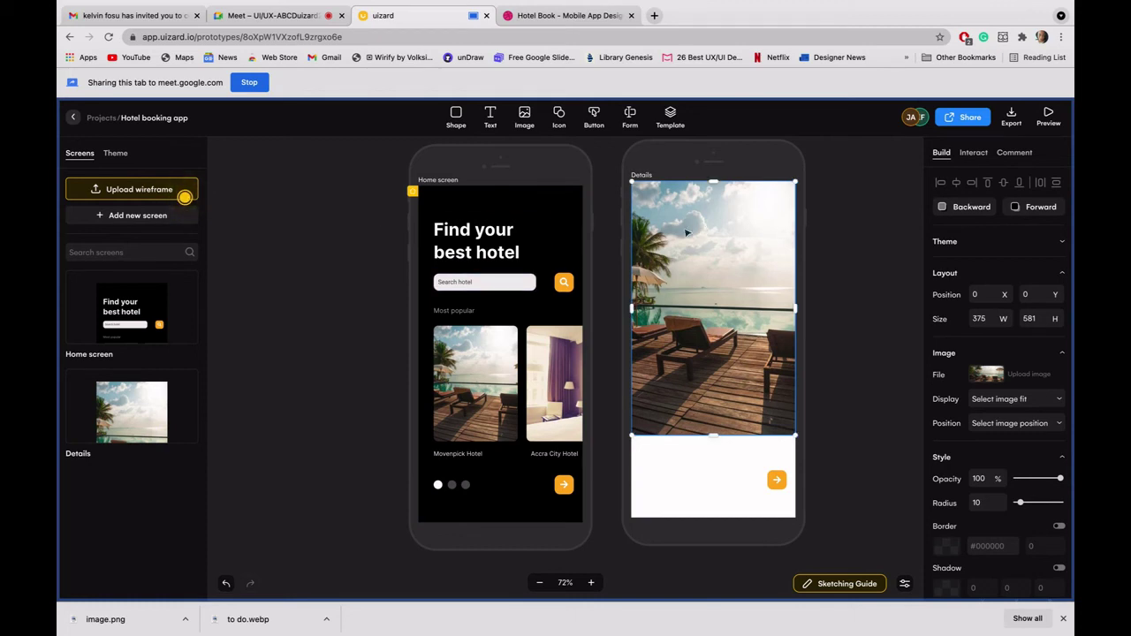
click(695, 482)
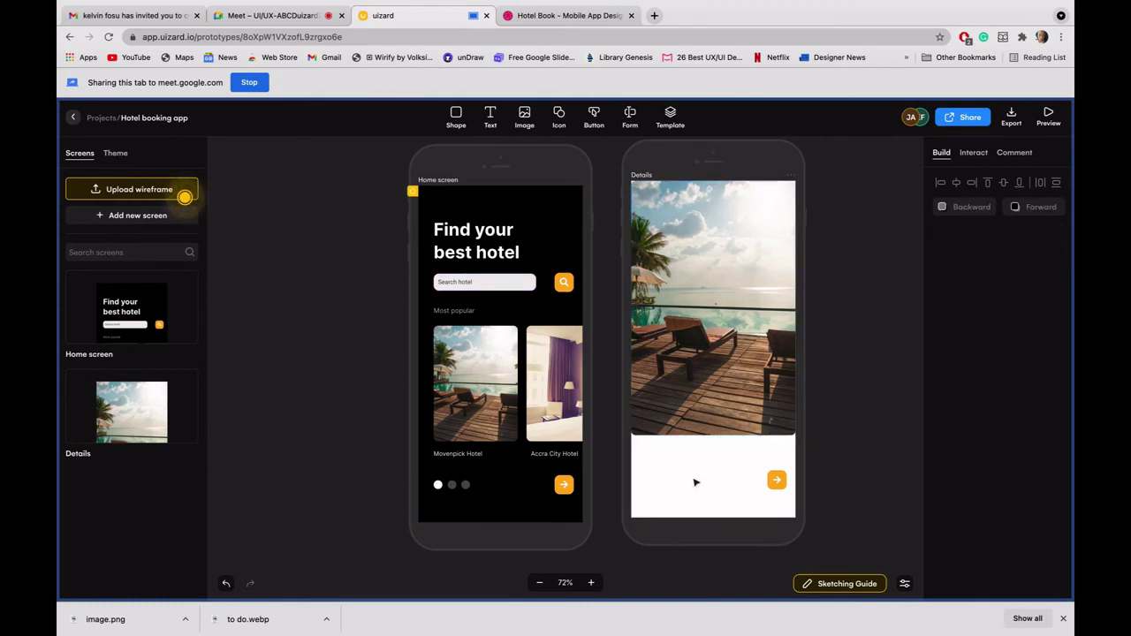
click(670, 422)
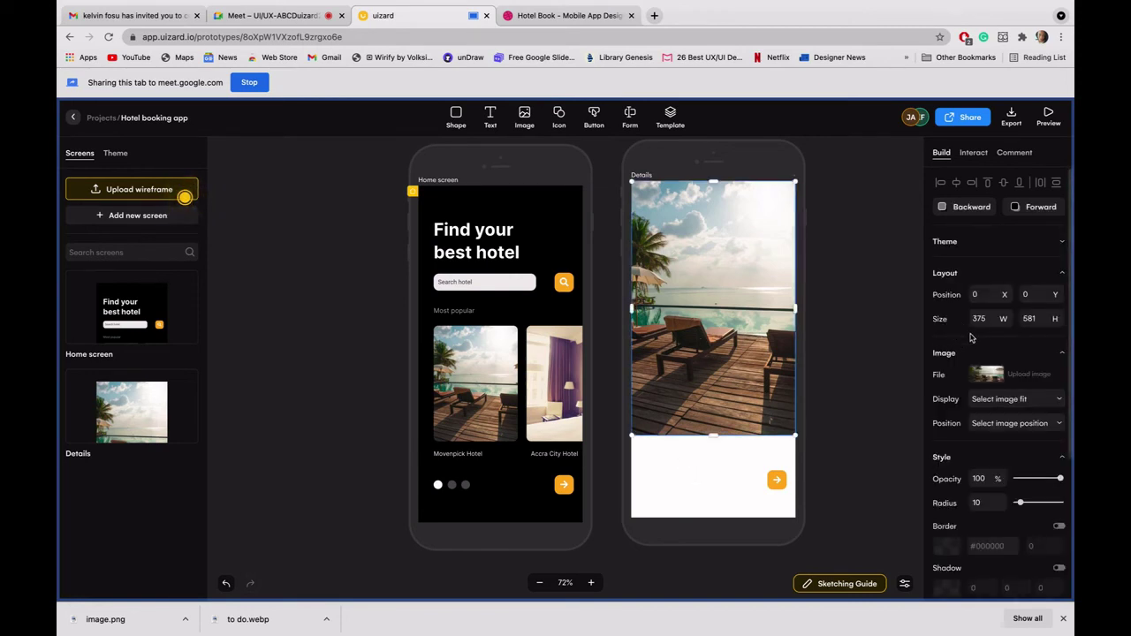
scroll(974, 348, down, 1)
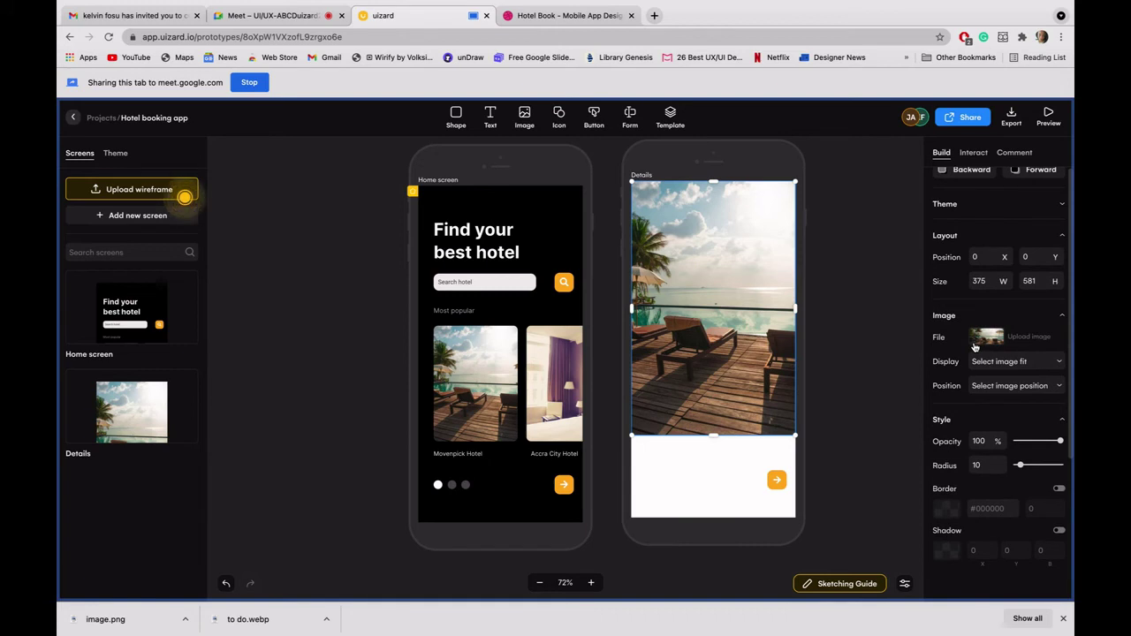
scroll(975, 348, down, 2)
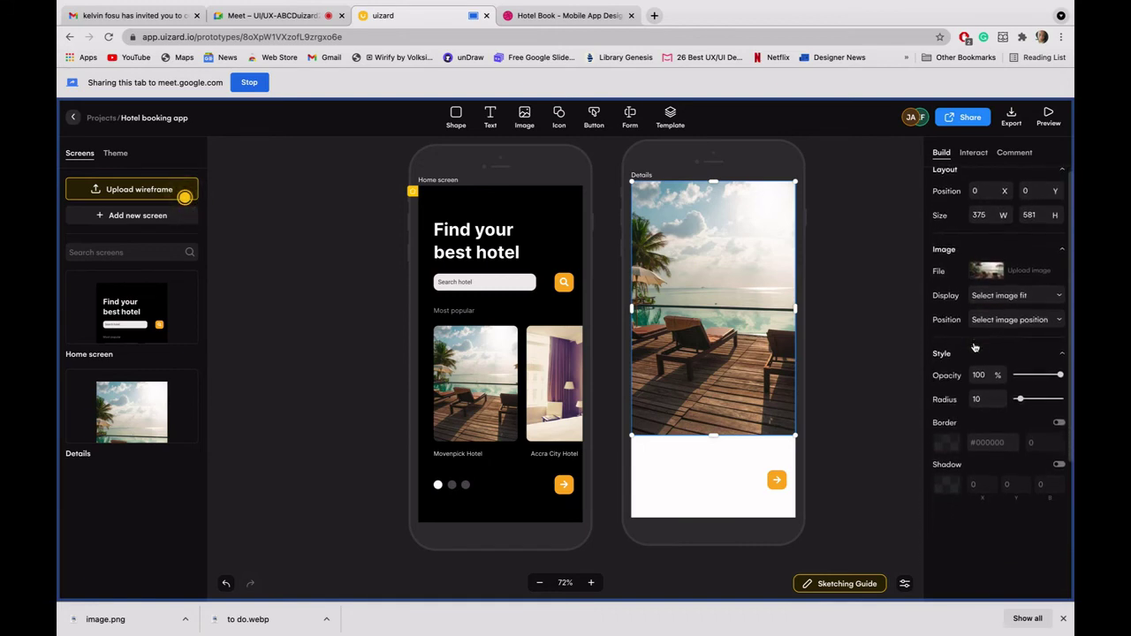
scroll(975, 347, up, 3)
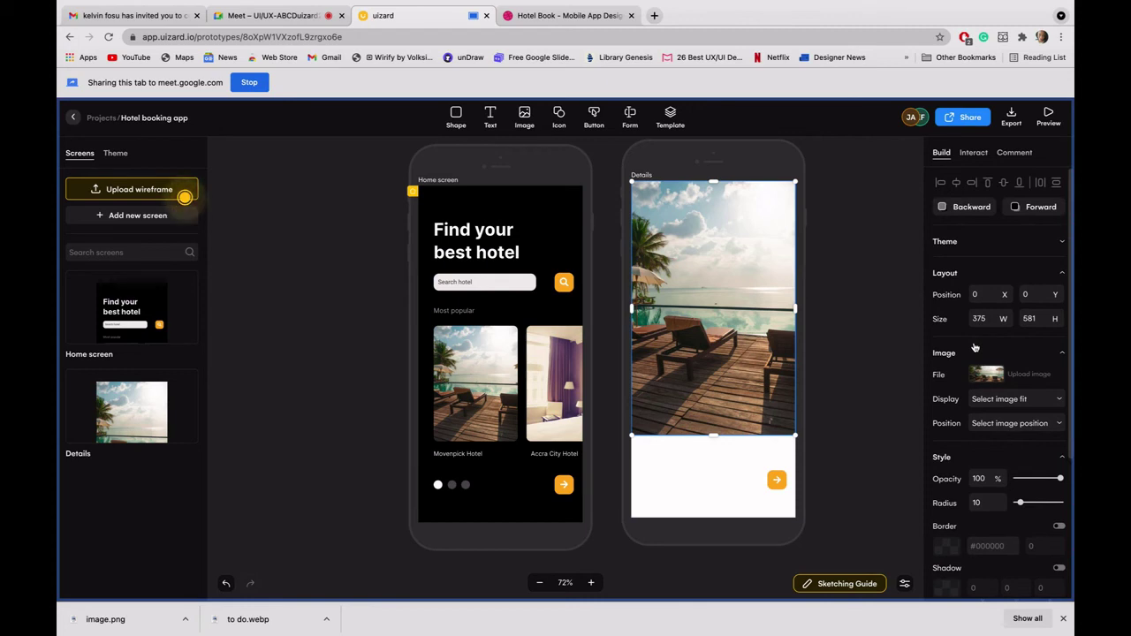
scroll(974, 347, down, 1)
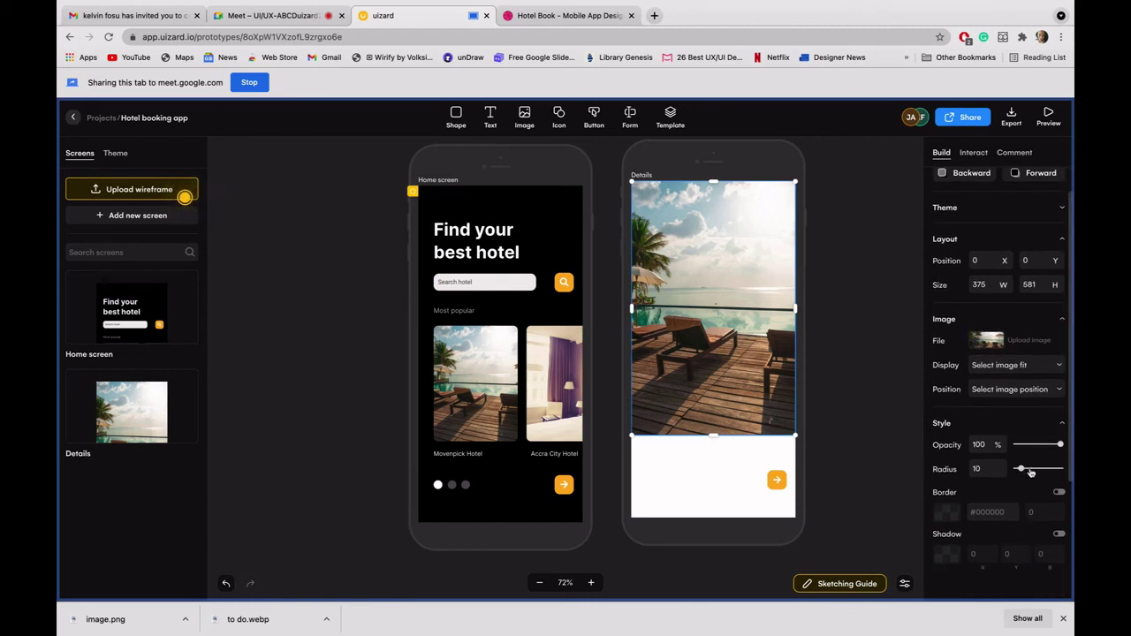
drag(1030, 473, 1050, 472)
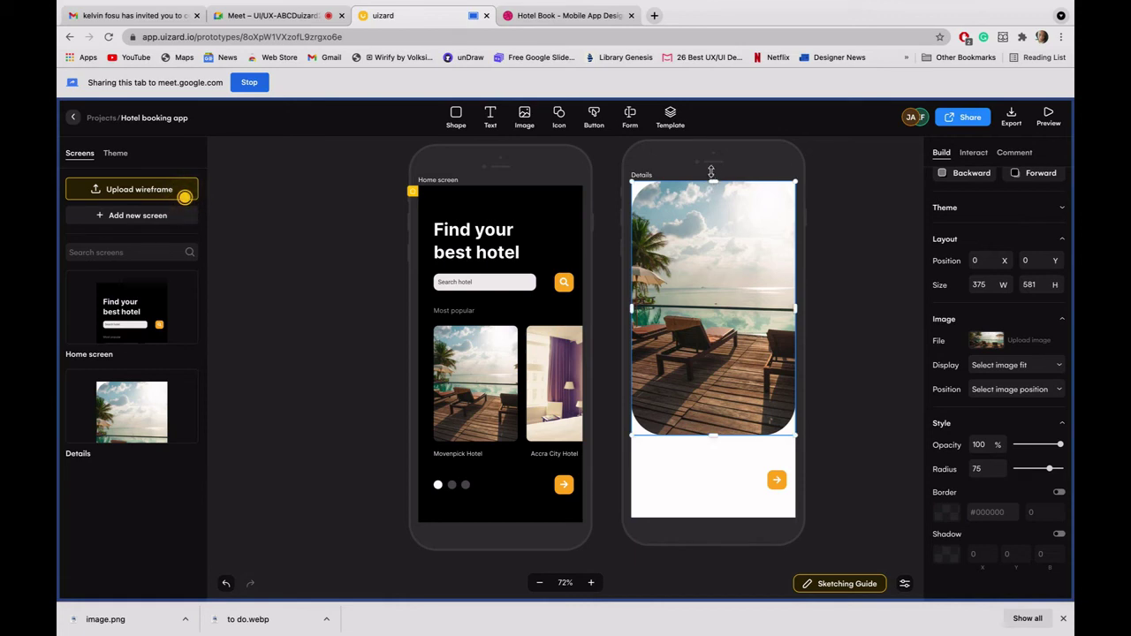
Step: Extend the hotel image past the Details screen's top and left edges, to about 382 by 631 at position -7, -50
drag(712, 171, 710, 161)
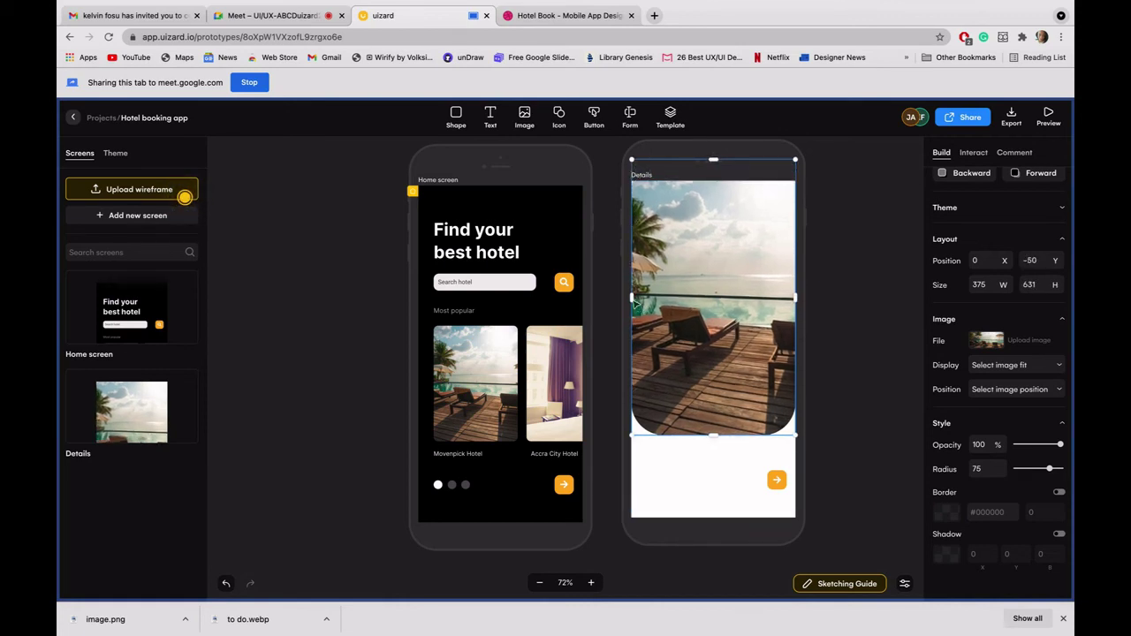
drag(632, 299, 628, 299)
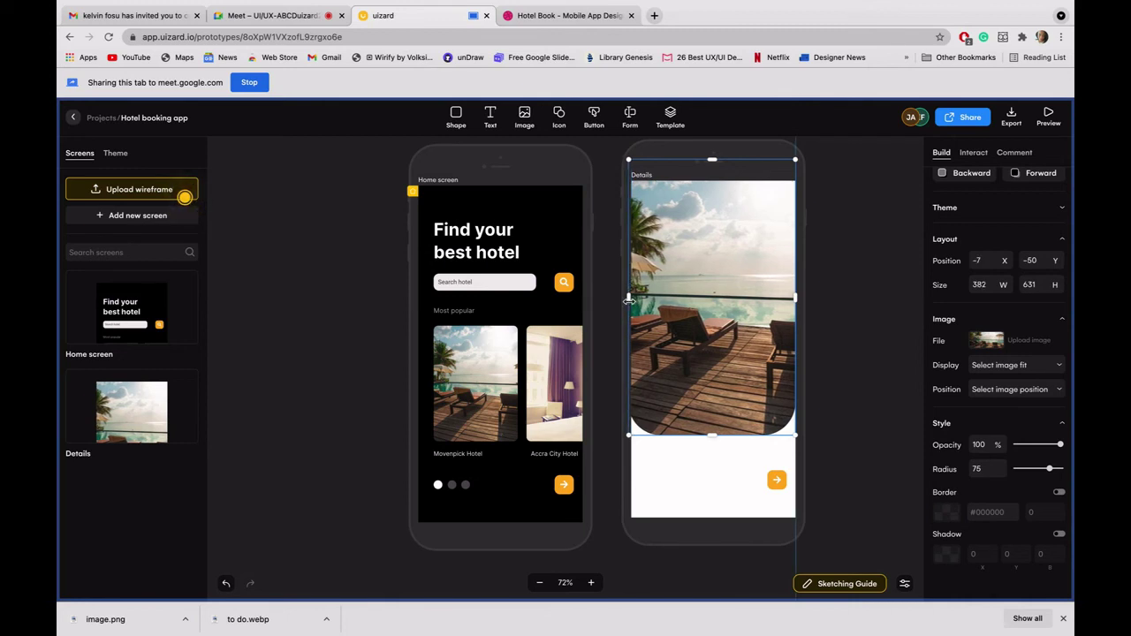
click(855, 341)
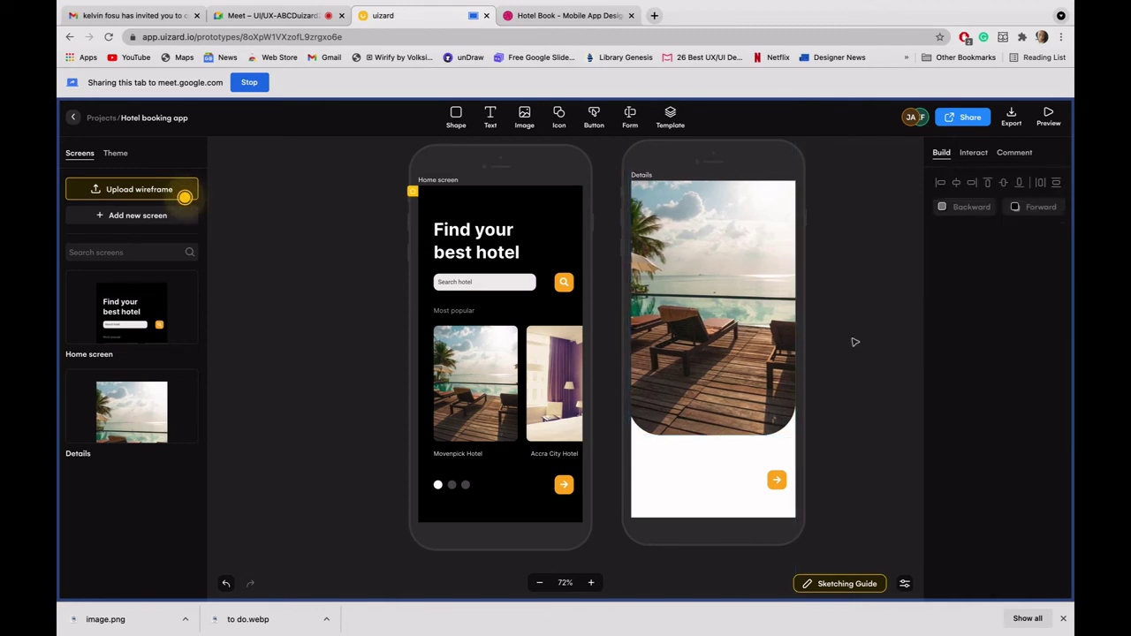
click(682, 318)
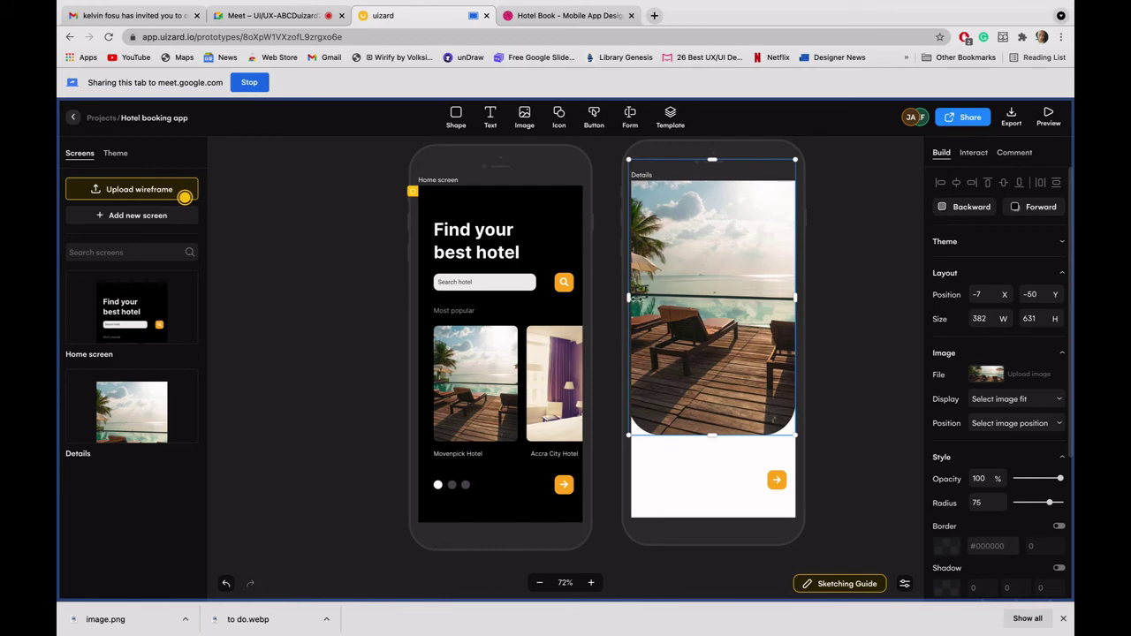
click(879, 334)
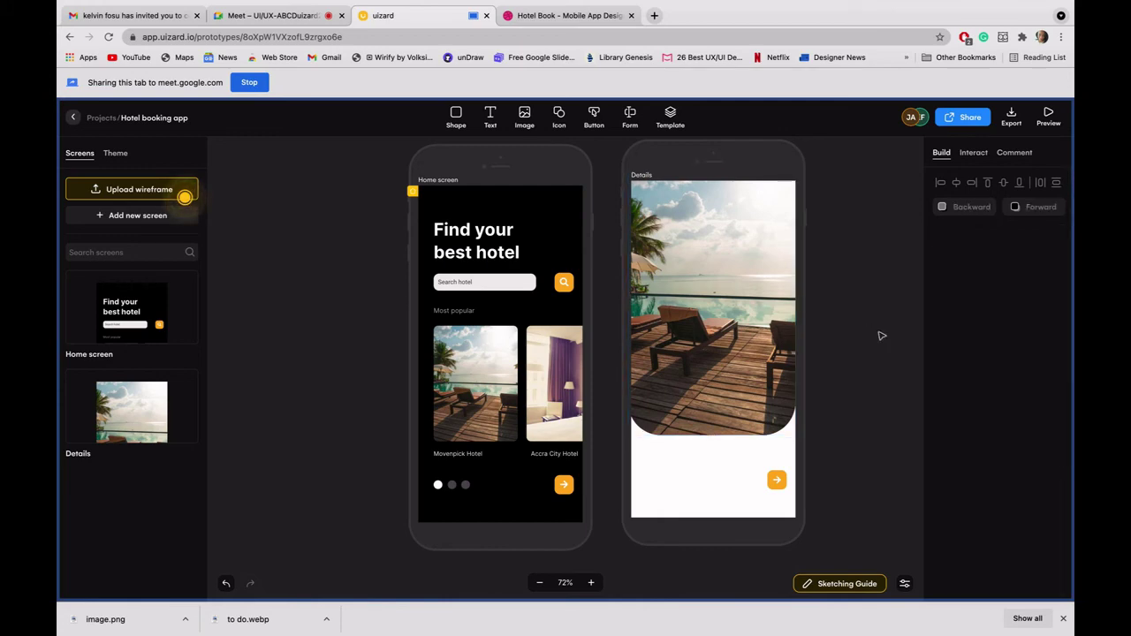
Step: Share the Dribbble tab to check the reference's details card, then return to sharing Uizard and add a Card Gray shape
click(551, 16)
click(337, 84)
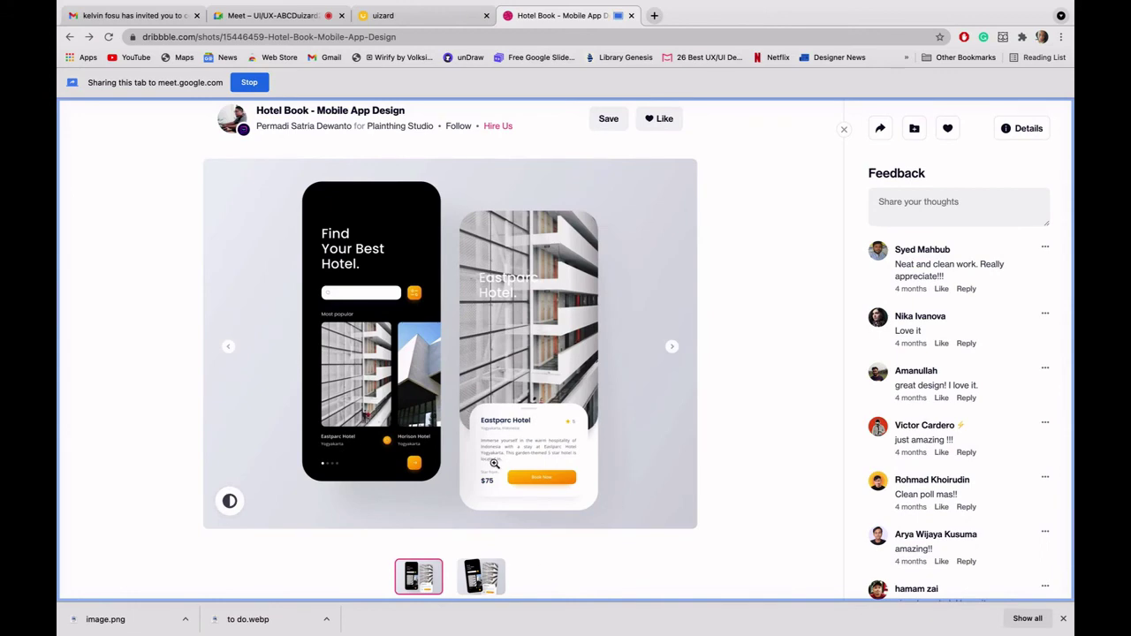
click(390, 16)
click(352, 84)
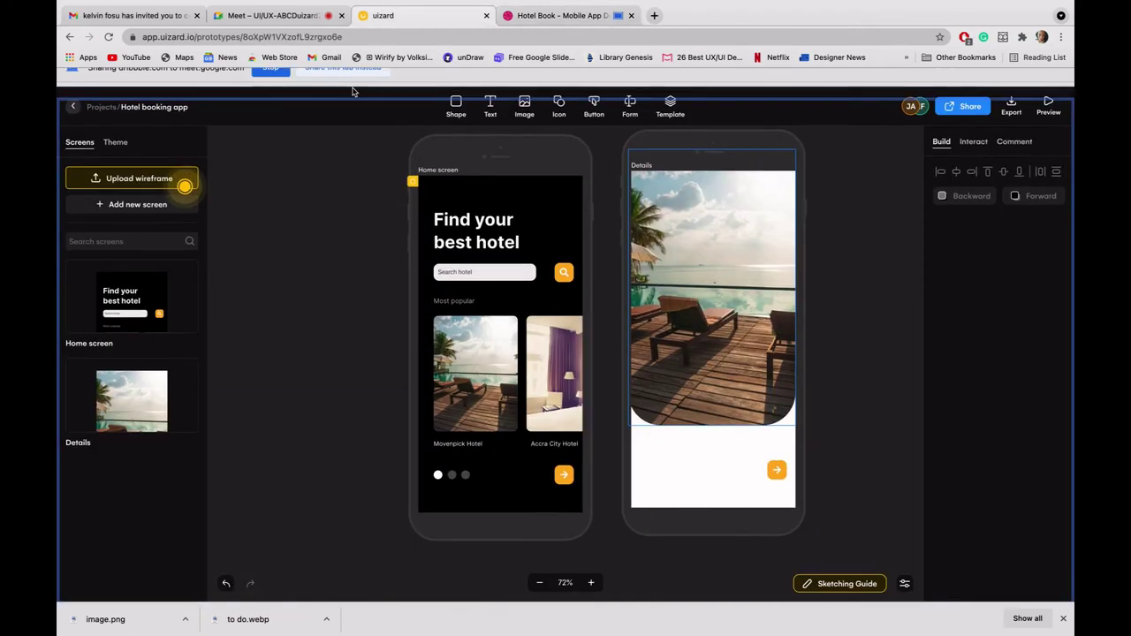
click(456, 114)
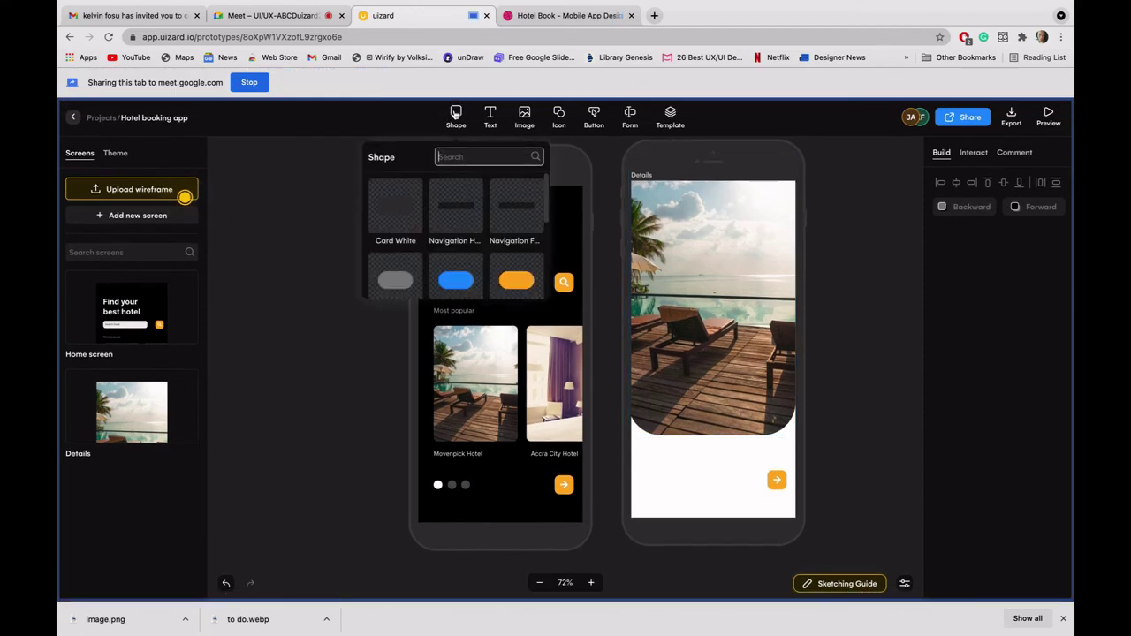
scroll(430, 270, down, 3)
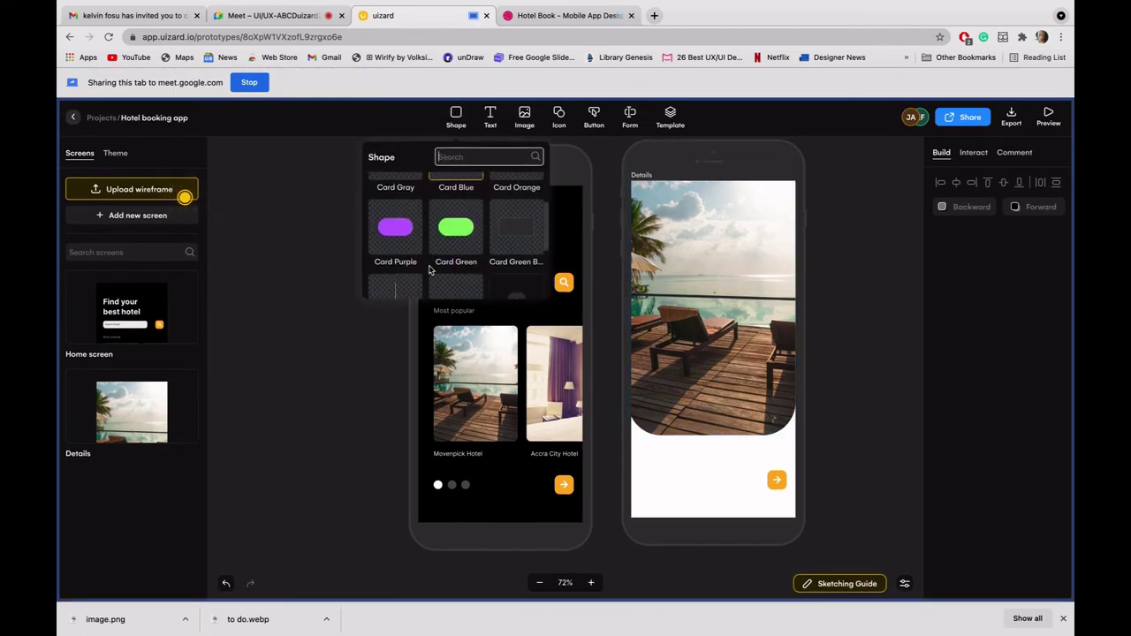
scroll(430, 270, down, 1)
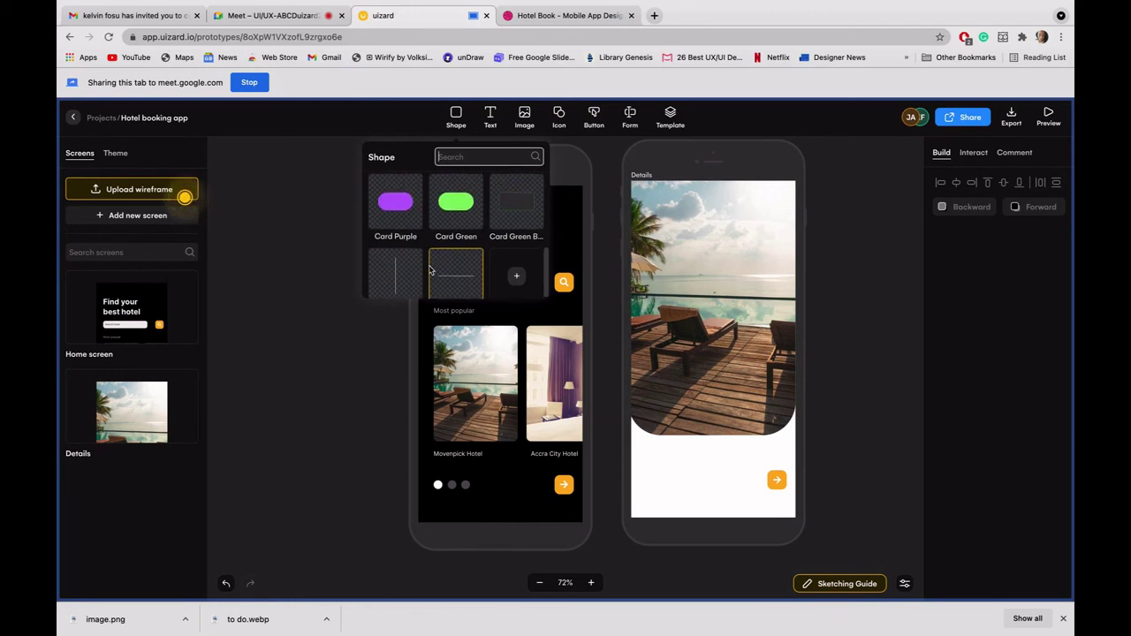
scroll(430, 270, up, 4)
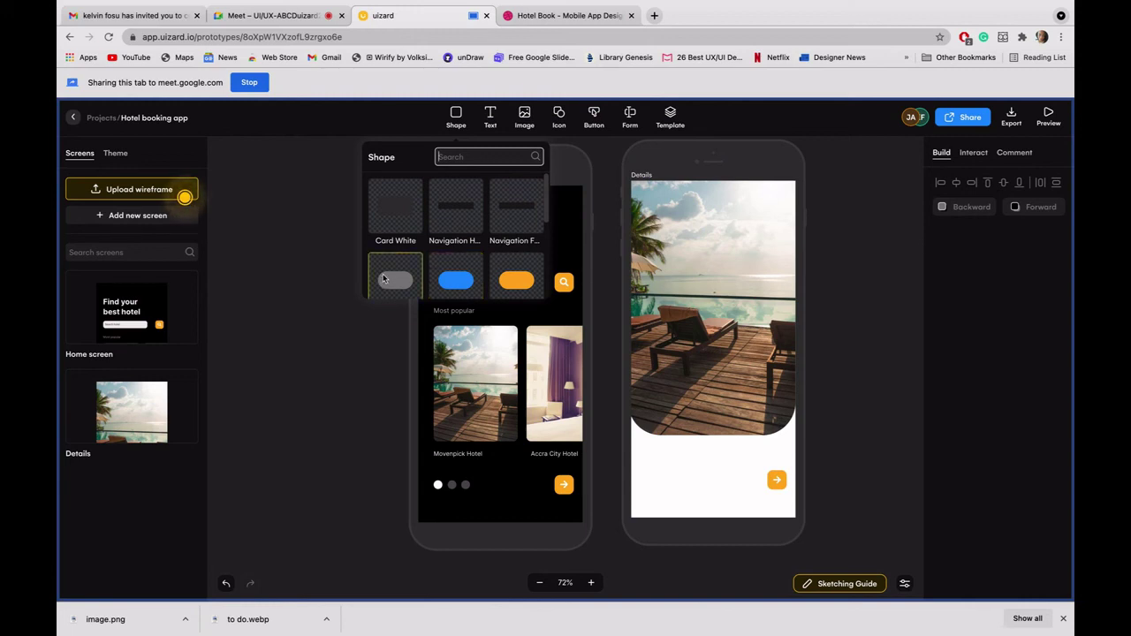
click(411, 275)
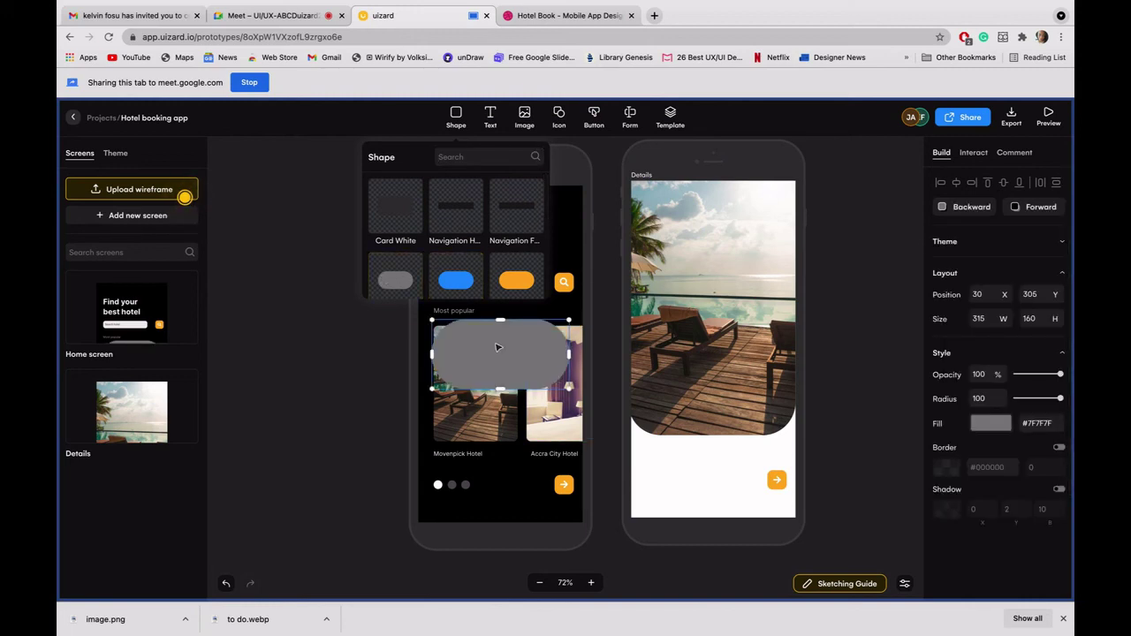
Step: Place the gray card at about 30, 489 on the Details screen and move the orange arrow button up to about 249, 297
drag(498, 349, 712, 421)
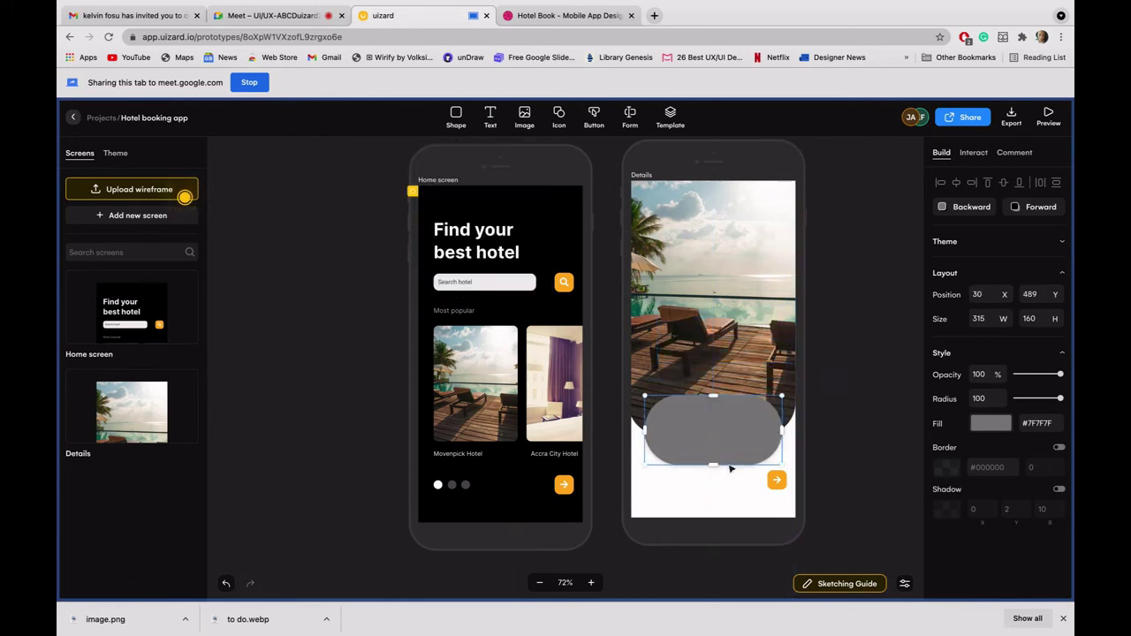
click(778, 481)
drag(756, 327, 750, 321)
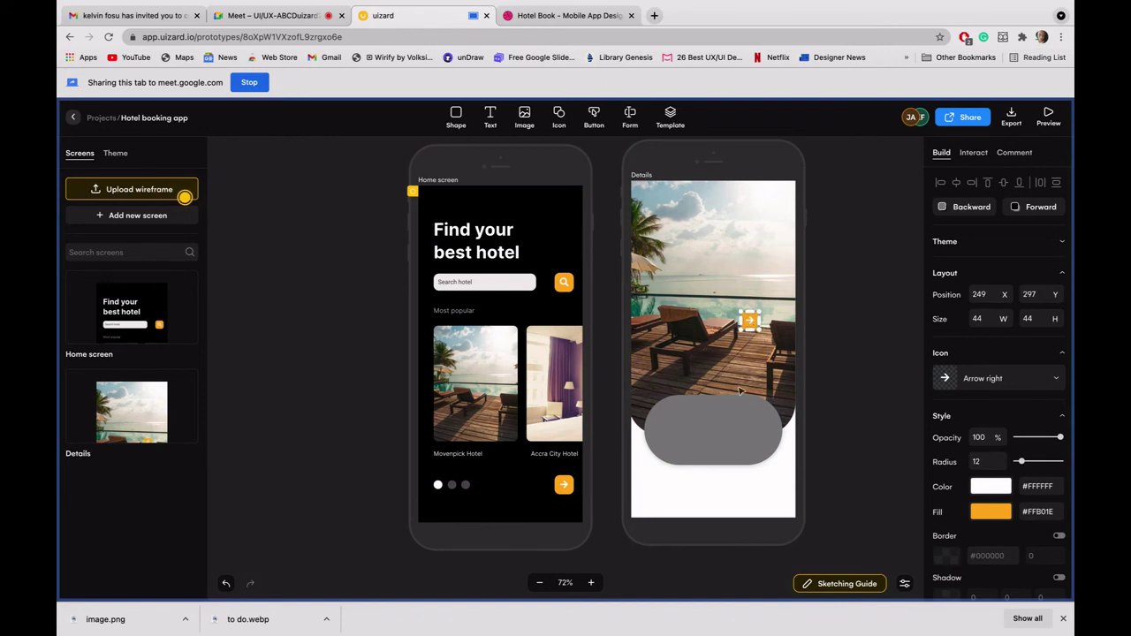
Step: Resize the gray card to about 279 by 254 and reduce its corner radius to about 31
click(717, 459)
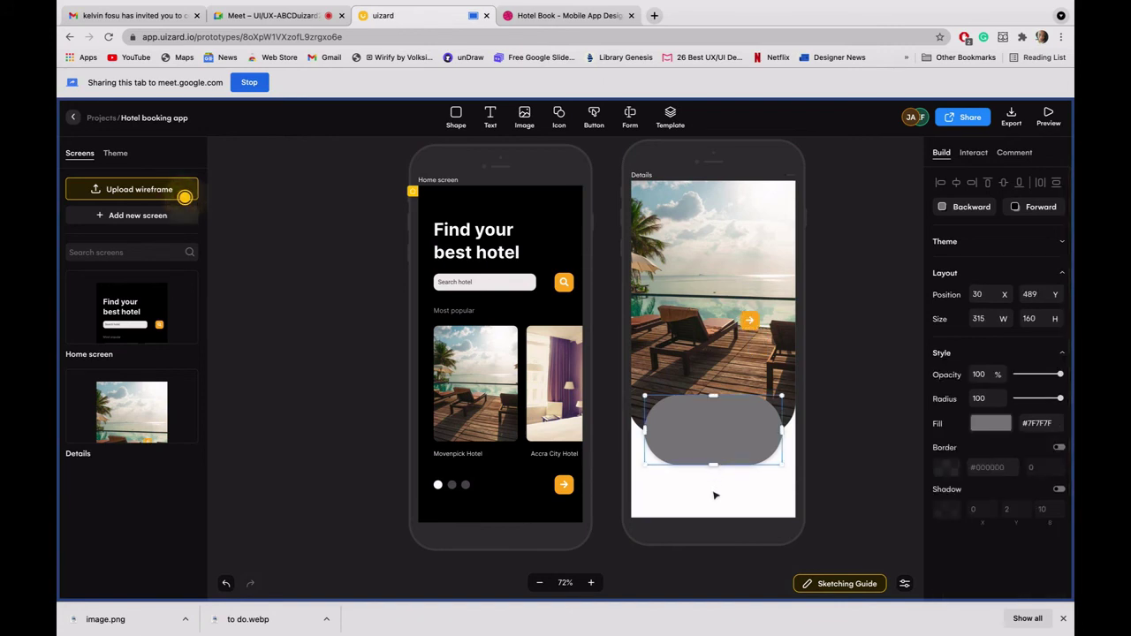
drag(716, 464, 716, 506)
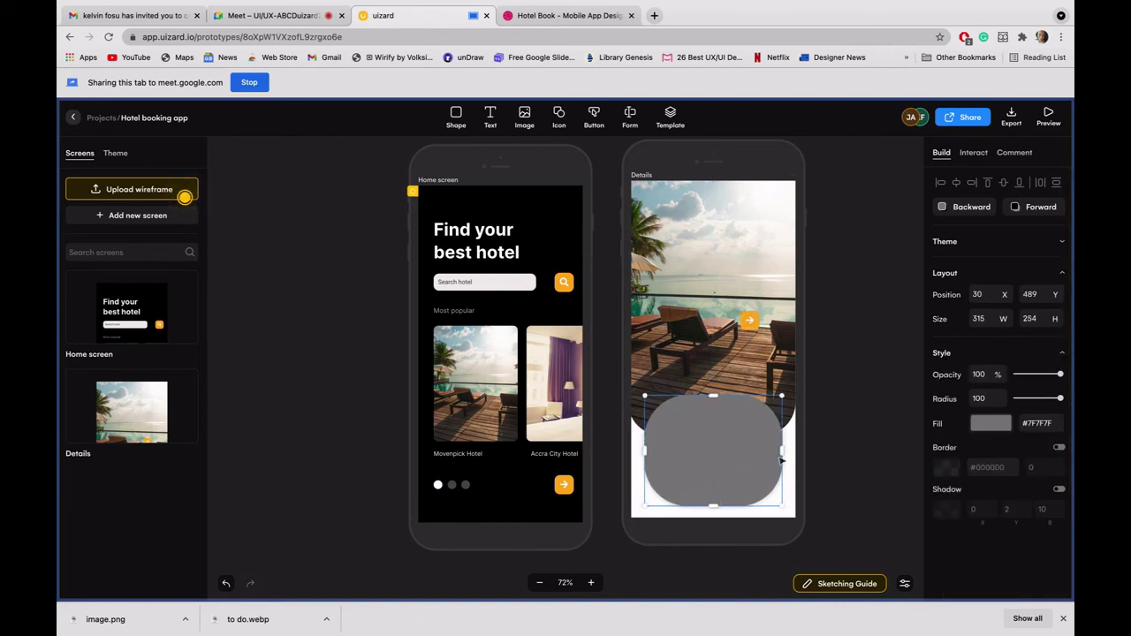
drag(782, 452, 767, 453)
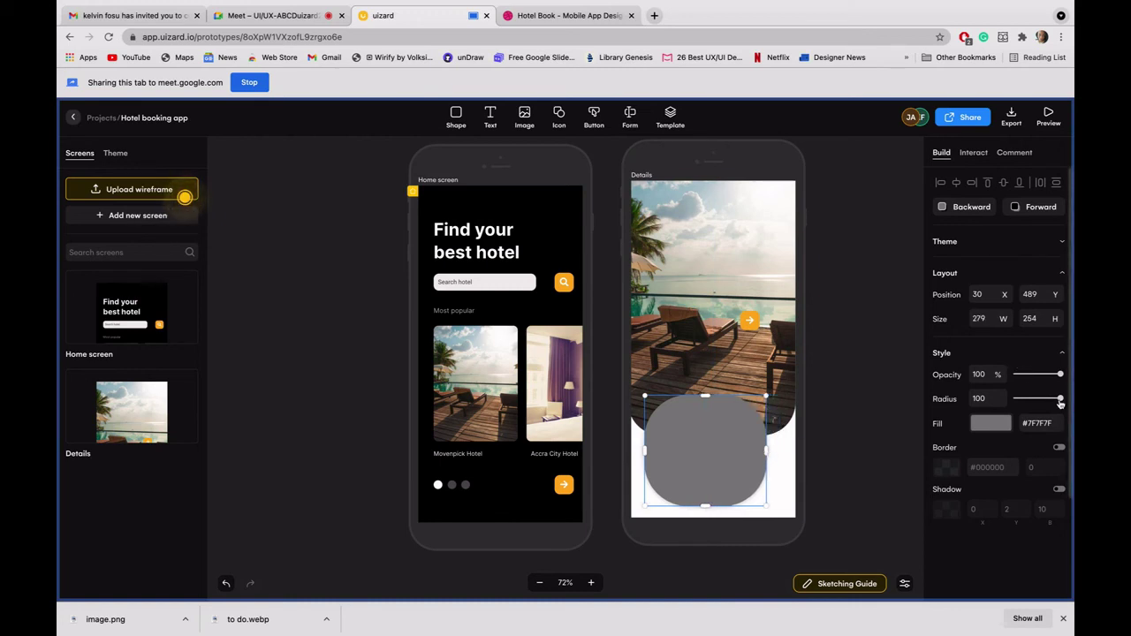
drag(1061, 400, 1028, 399)
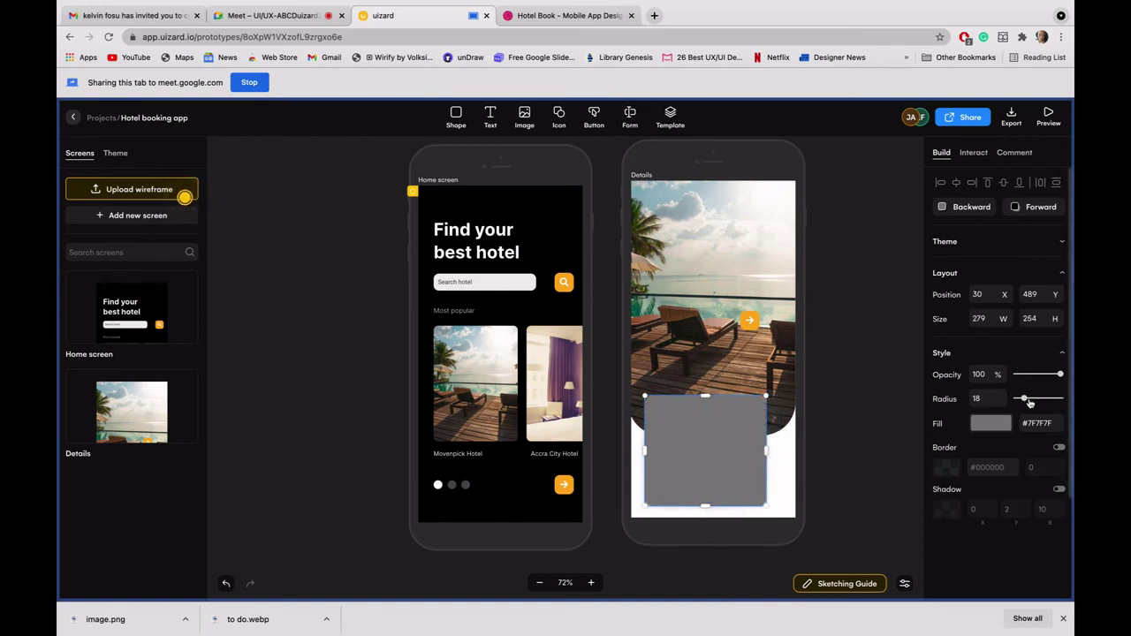
click(909, 424)
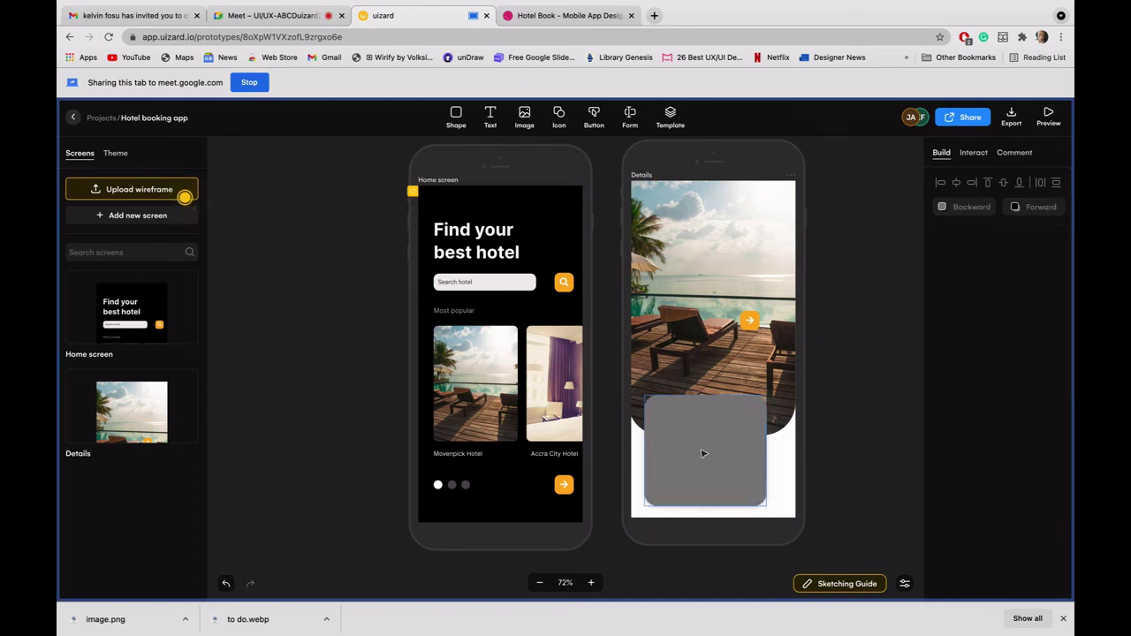
Step: Compare the card with the Dribbble reference, widen it to about 296 at position 36, 474, and set its radius to 30
drag(703, 454, 710, 441)
mouse_move(557, 2)
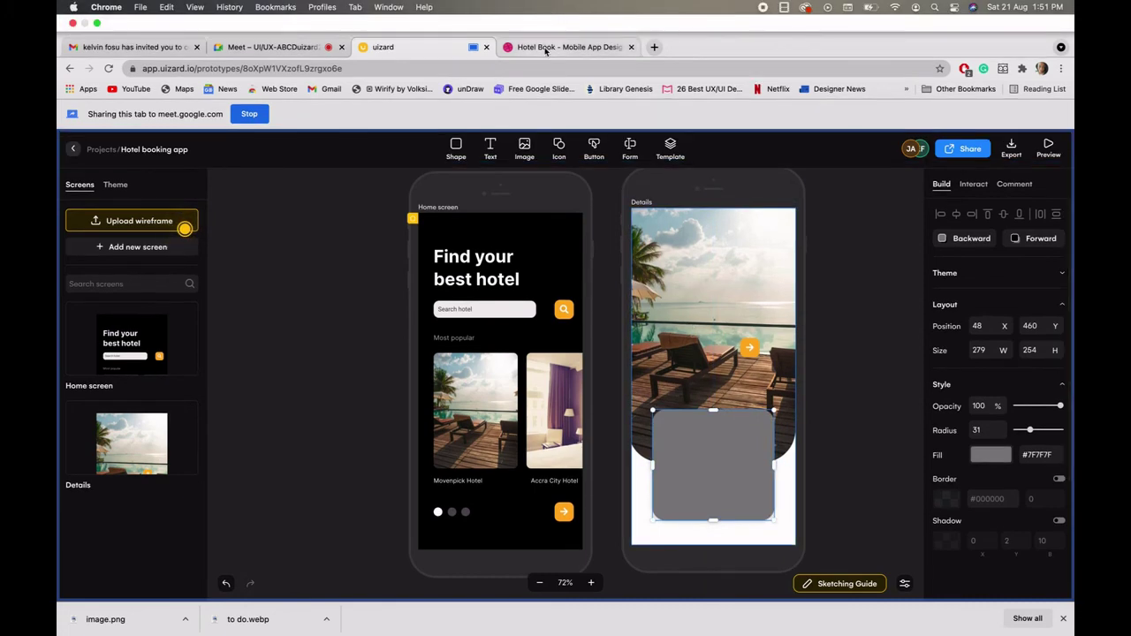
click(545, 48)
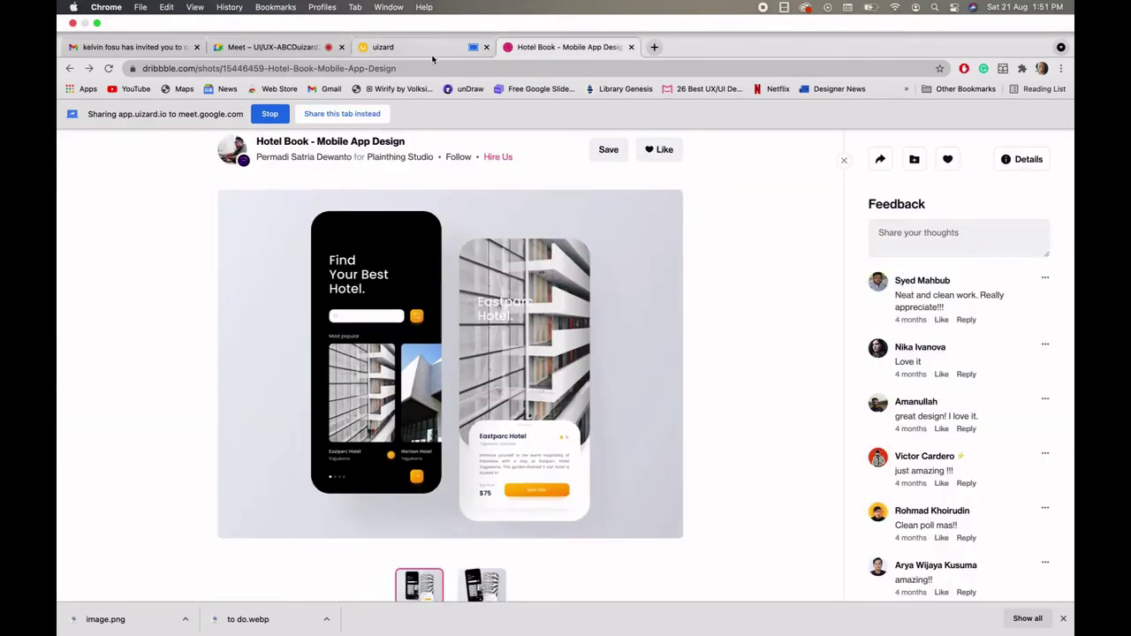
click(430, 50)
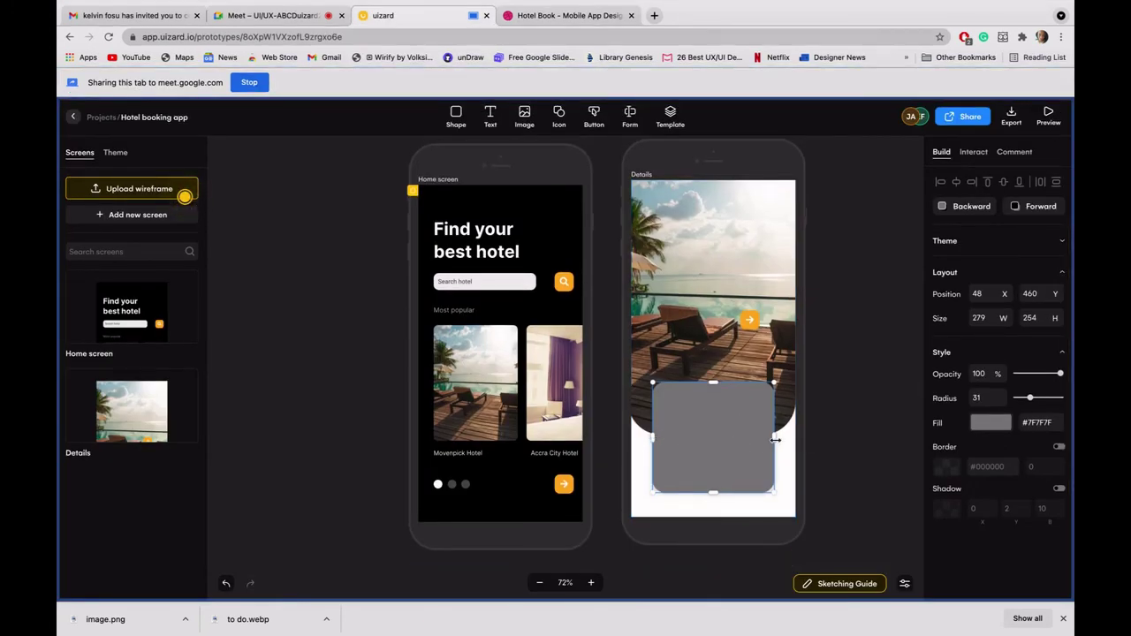
drag(775, 439, 741, 429)
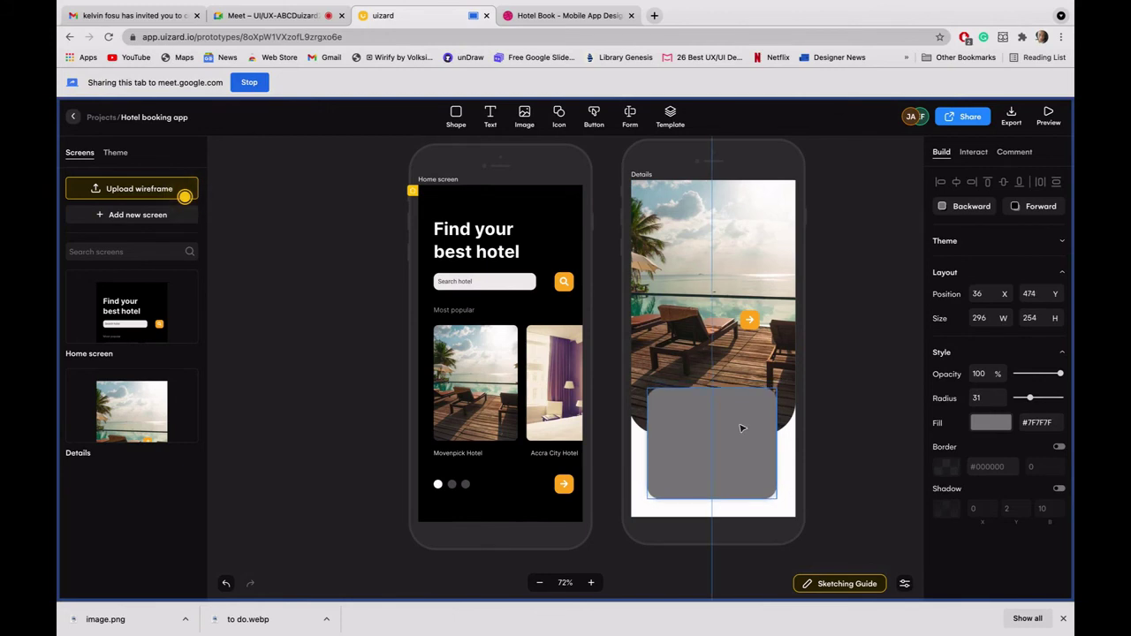
click(998, 402)
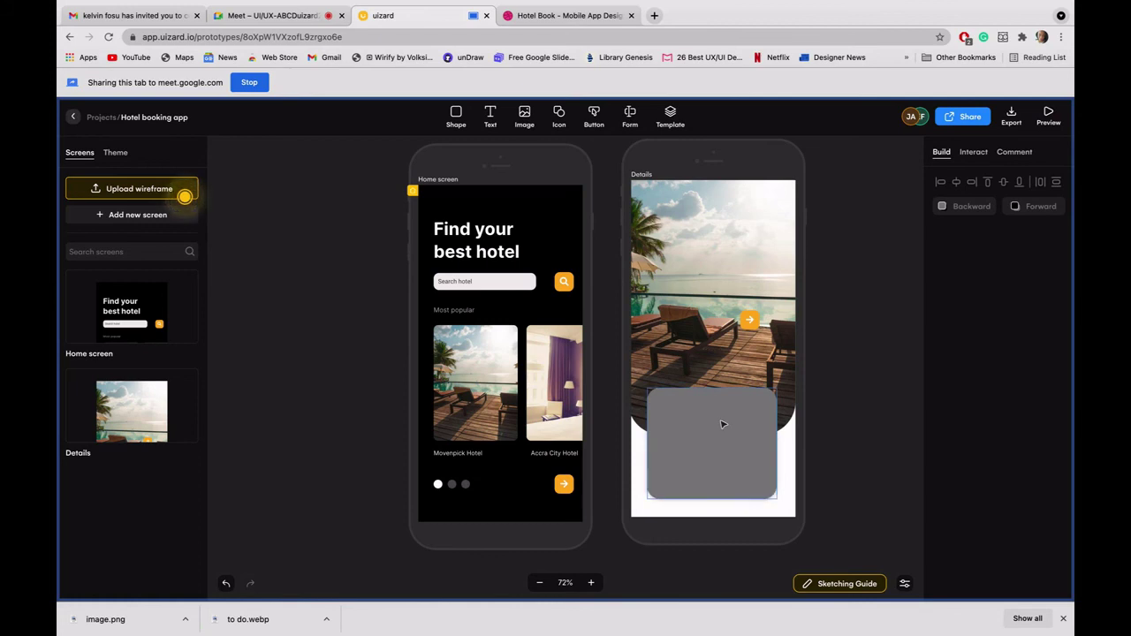
Step: Recheck the details card on the Dribbble tab, then return to Uizard and set the card's fill to #FFFFFF
click(546, 17)
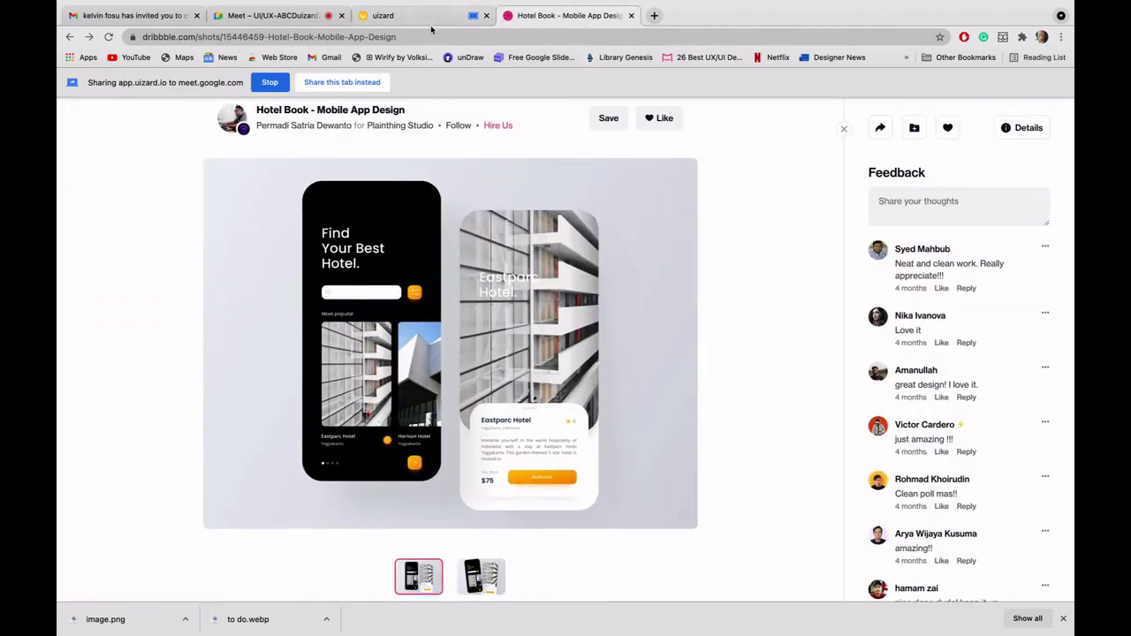
click(425, 23)
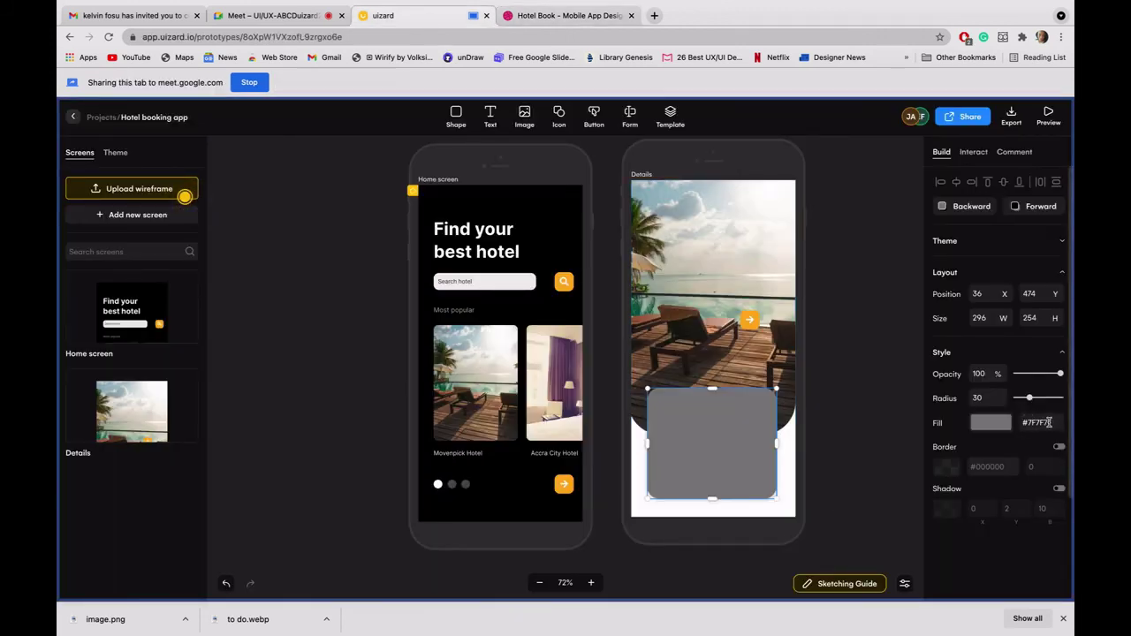
drag(1049, 422, 1025, 422)
text(#FFFFFF)
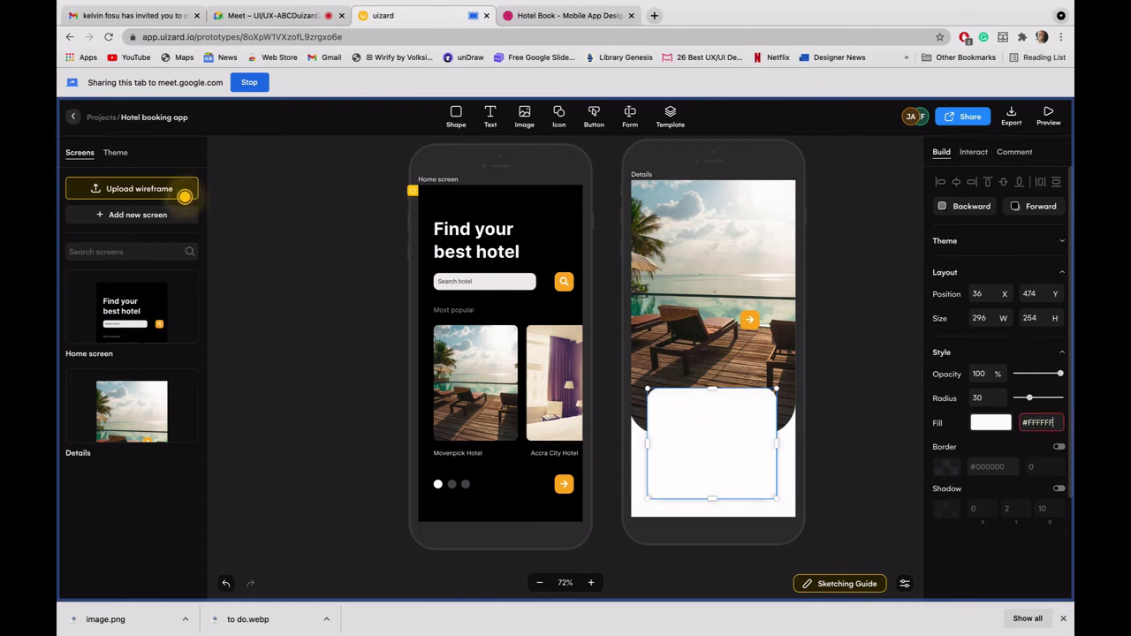
click(875, 395)
click(723, 425)
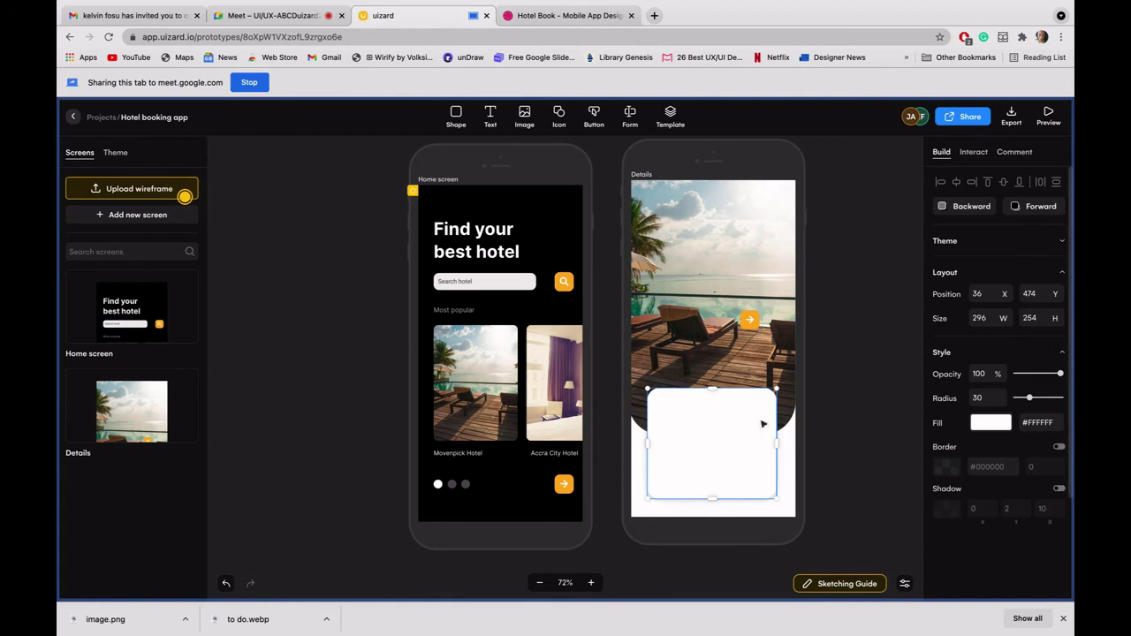
click(827, 425)
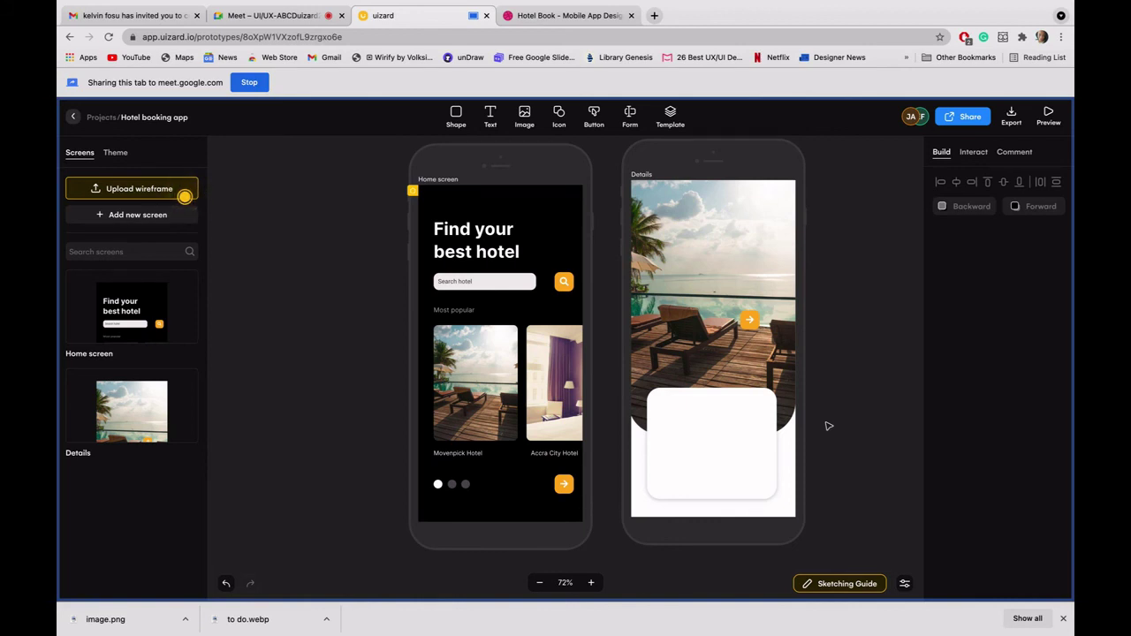
Step: Examine the text layout of the details card in the Dribbble reference, then return to the Uizard project with nothing selected
click(700, 424)
click(561, 19)
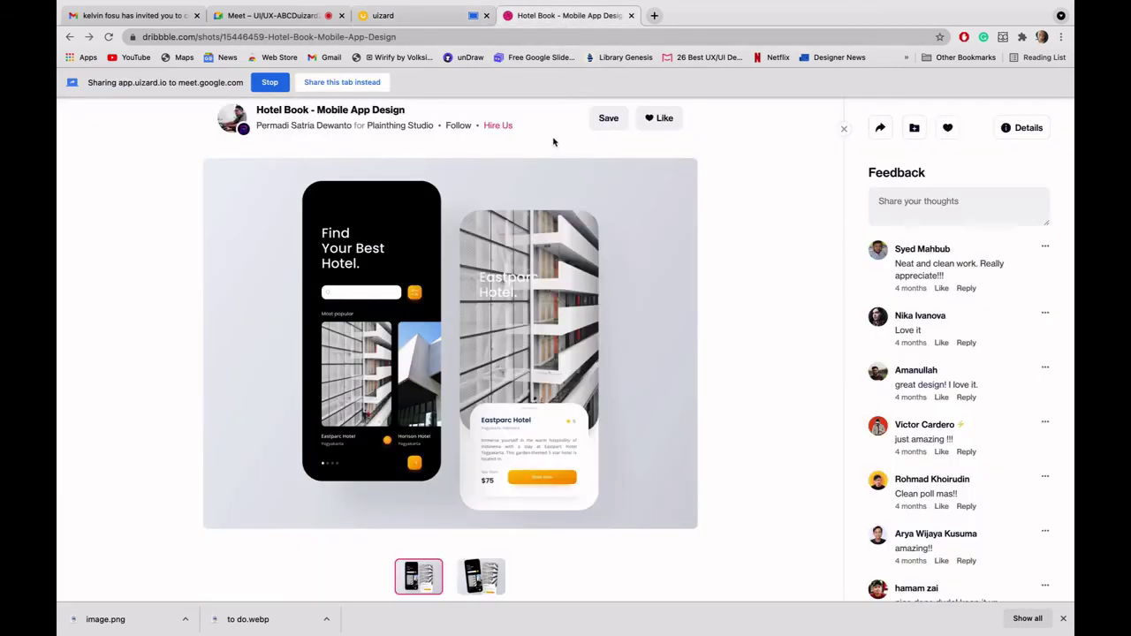
mouse_move(475, 7)
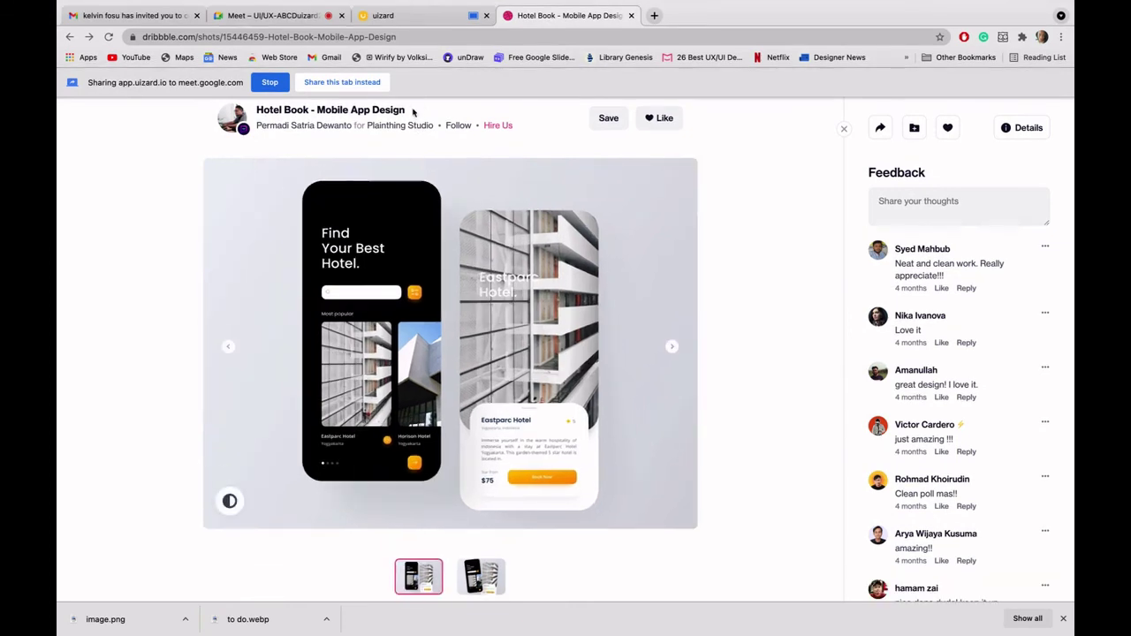
click(436, 18)
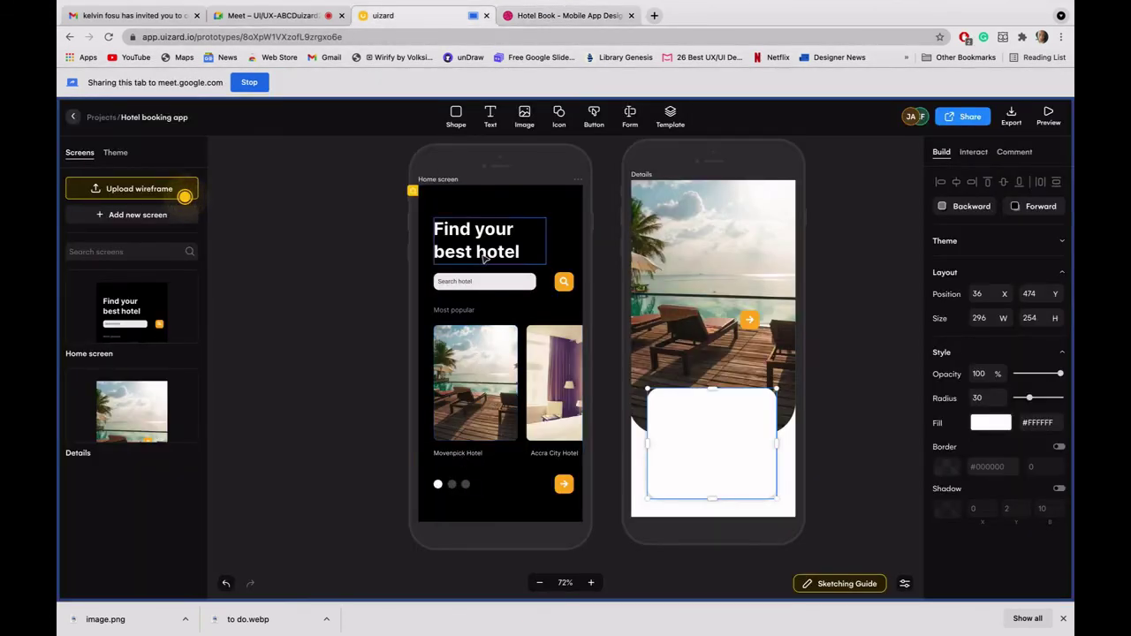
click(482, 258)
key(Escape)
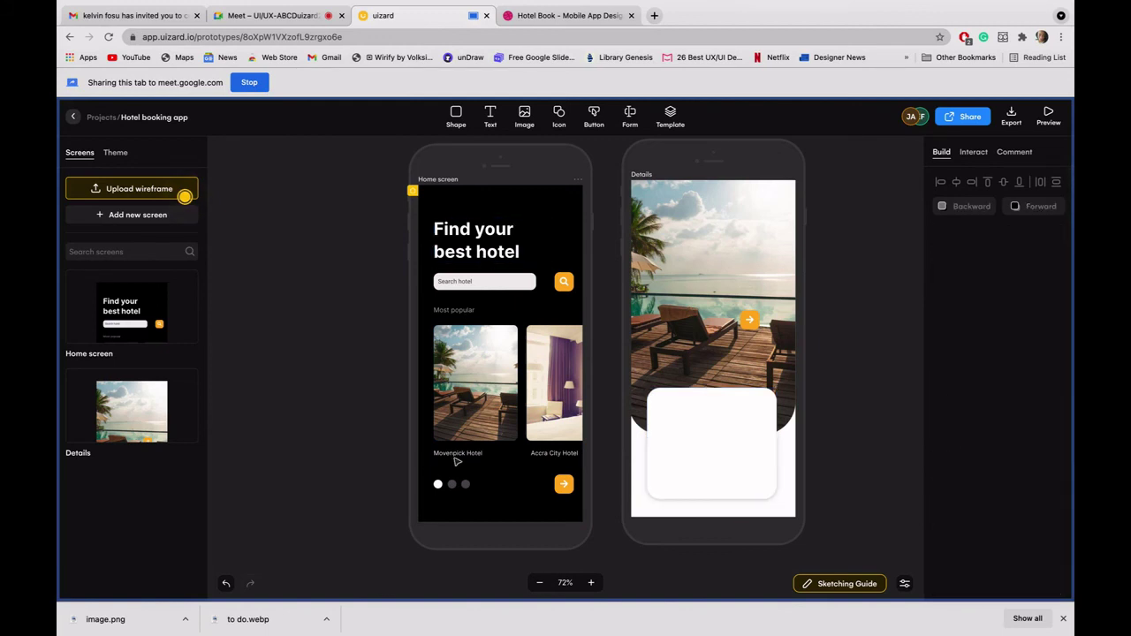
Step: Copy the Movenpick Hotel label onto the Details image above the card, with font size 19 and a box about 181 by 28
click(461, 456)
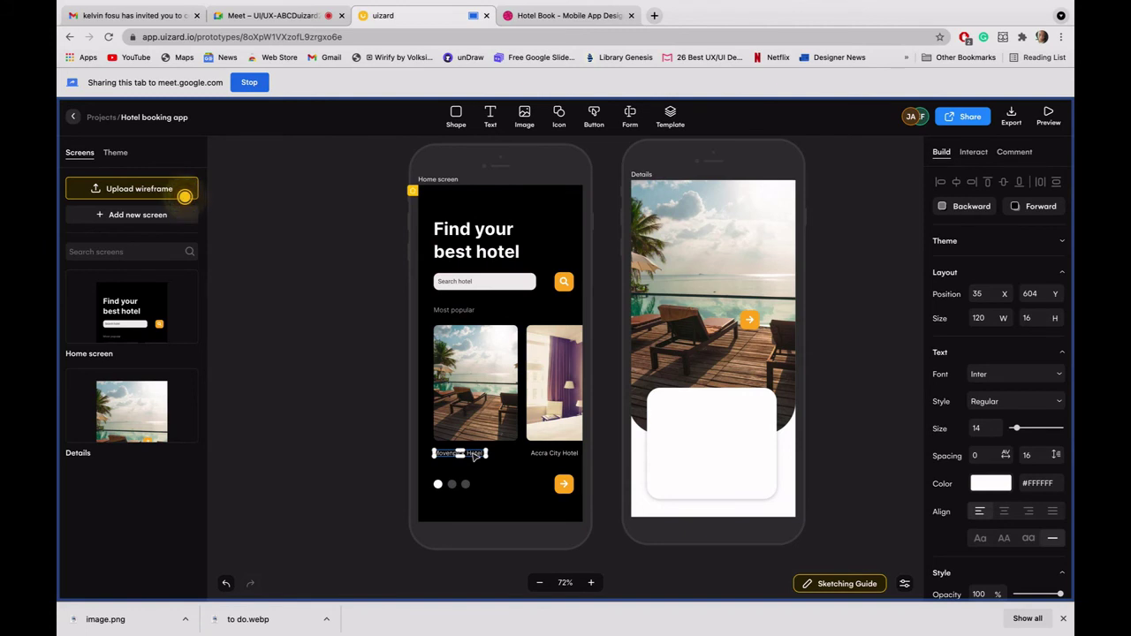
drag(466, 454, 695, 375)
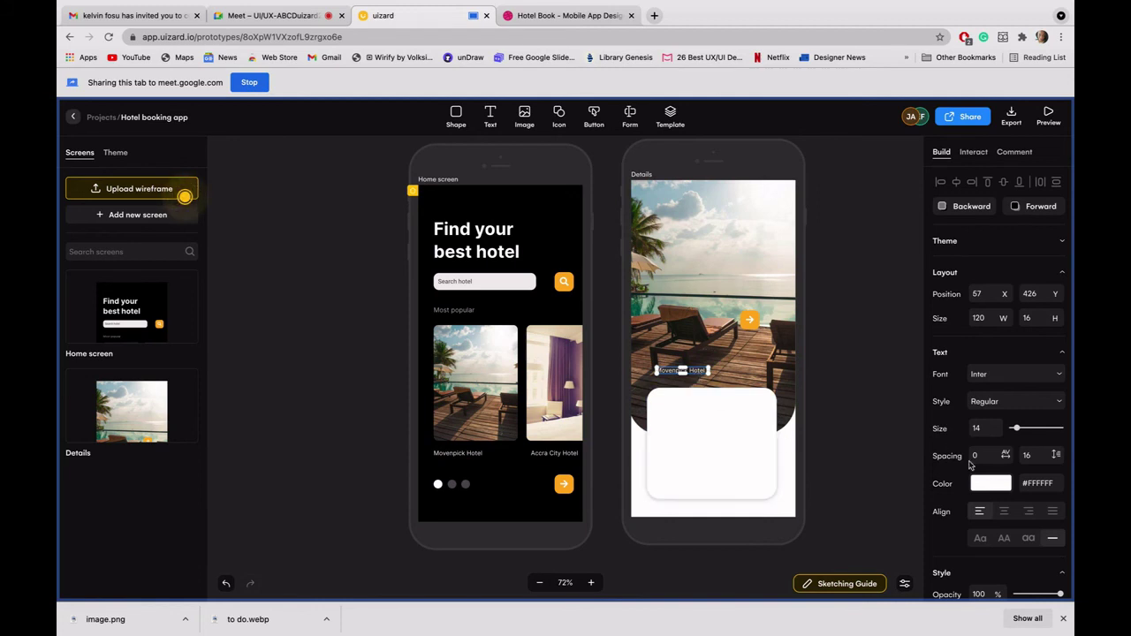
click(995, 425)
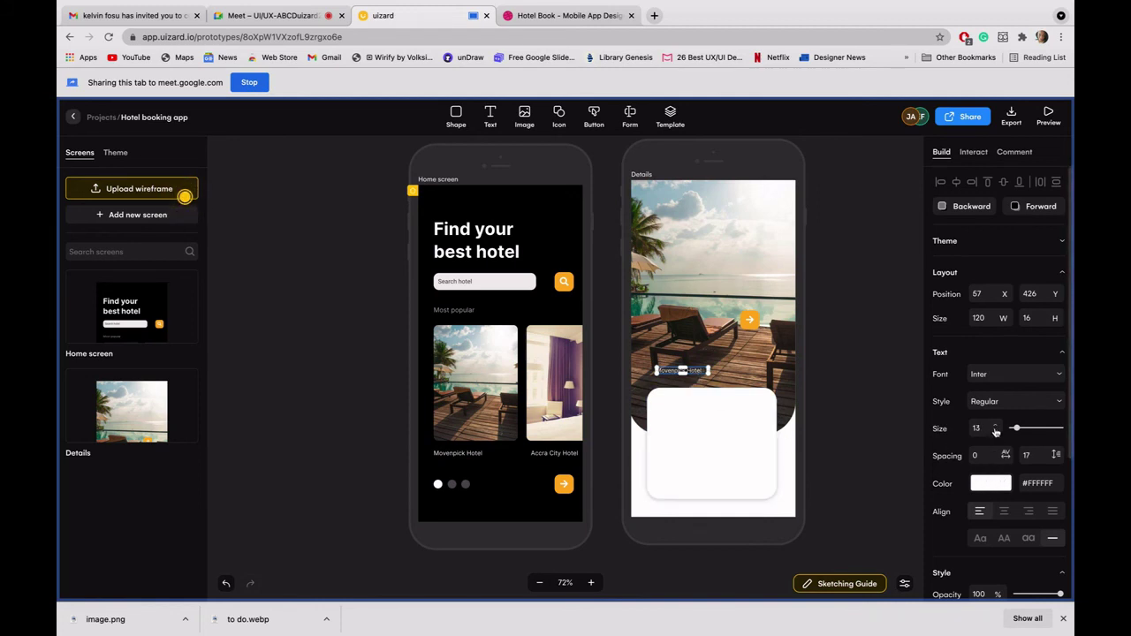
click(995, 425)
click(995, 425)
click(995, 425)
click(995, 425)
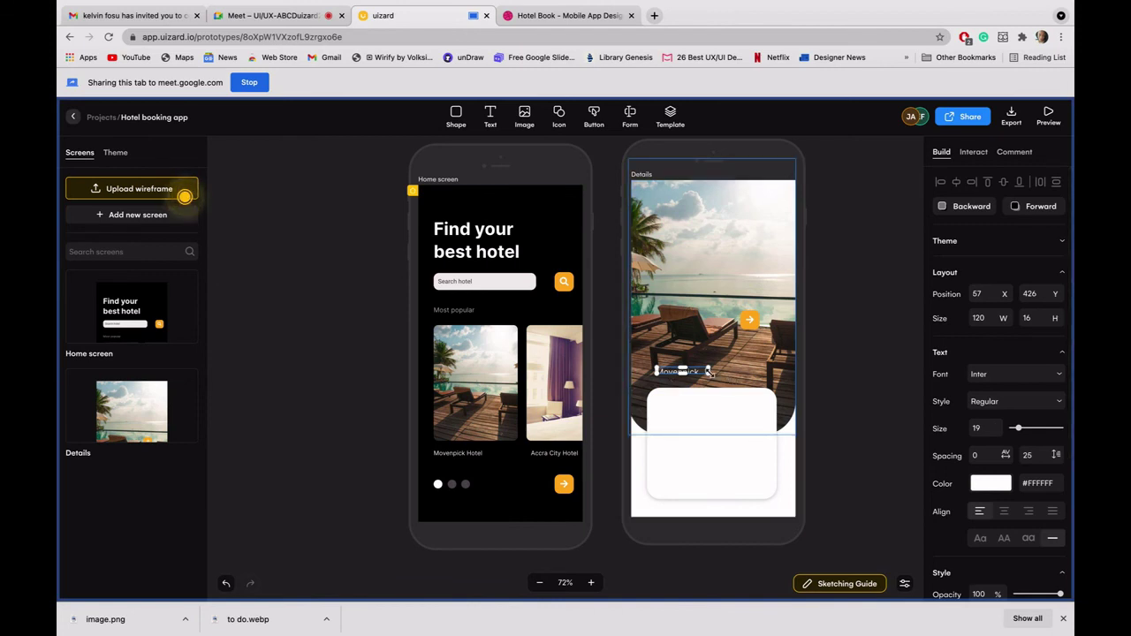
drag(708, 372, 734, 374)
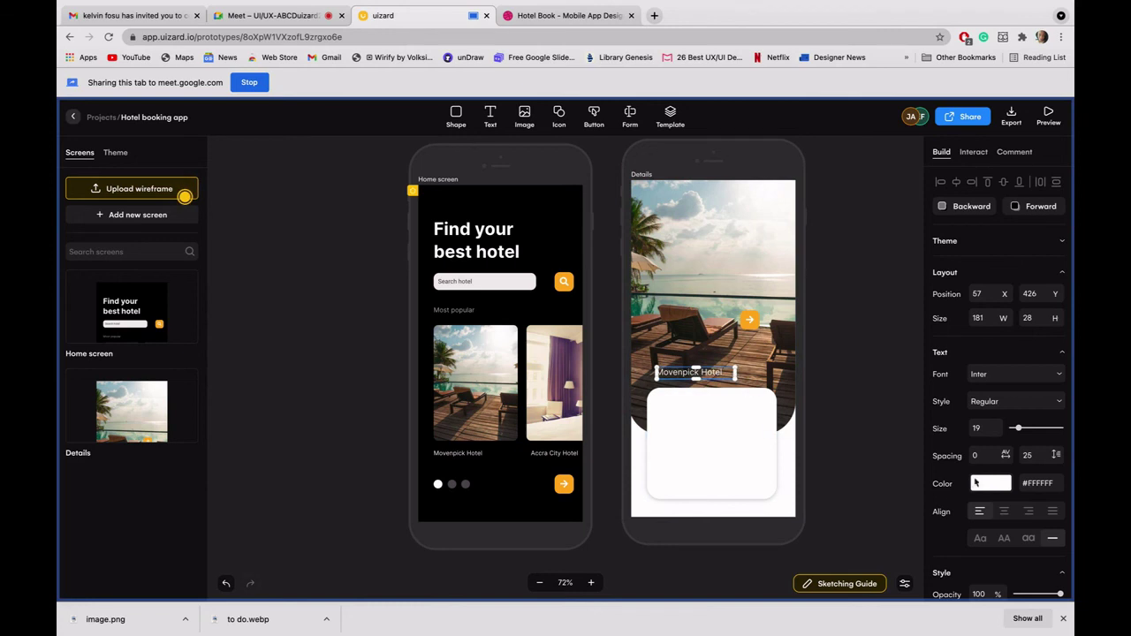
Step: Change the copied Movenpick Hotel label's text color to dark gray #201F1F
click(983, 483)
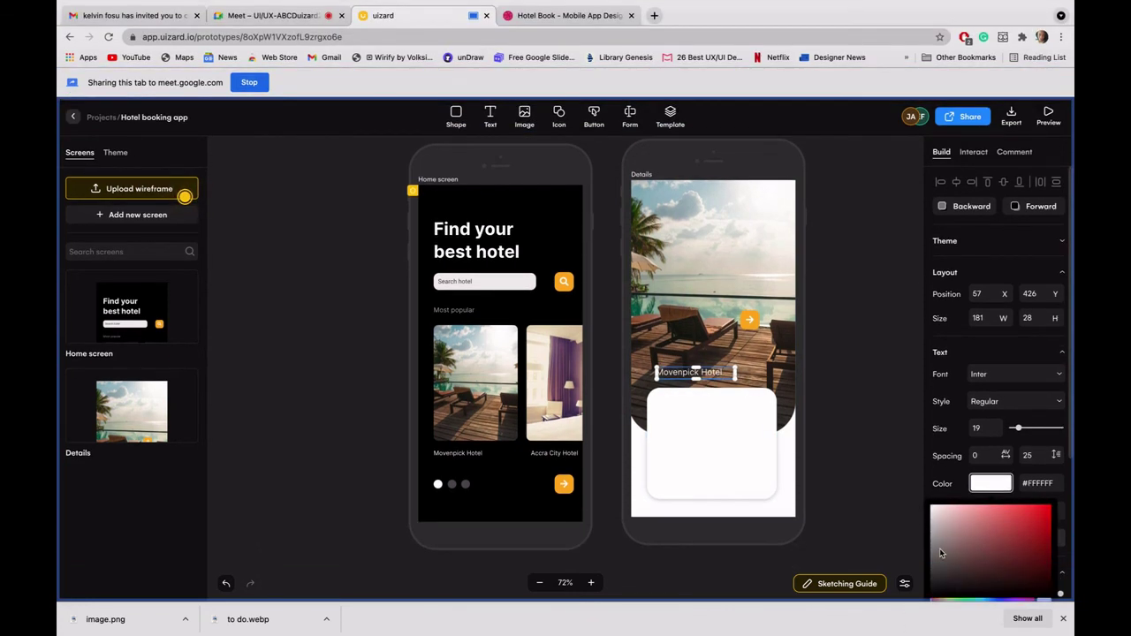
click(939, 548)
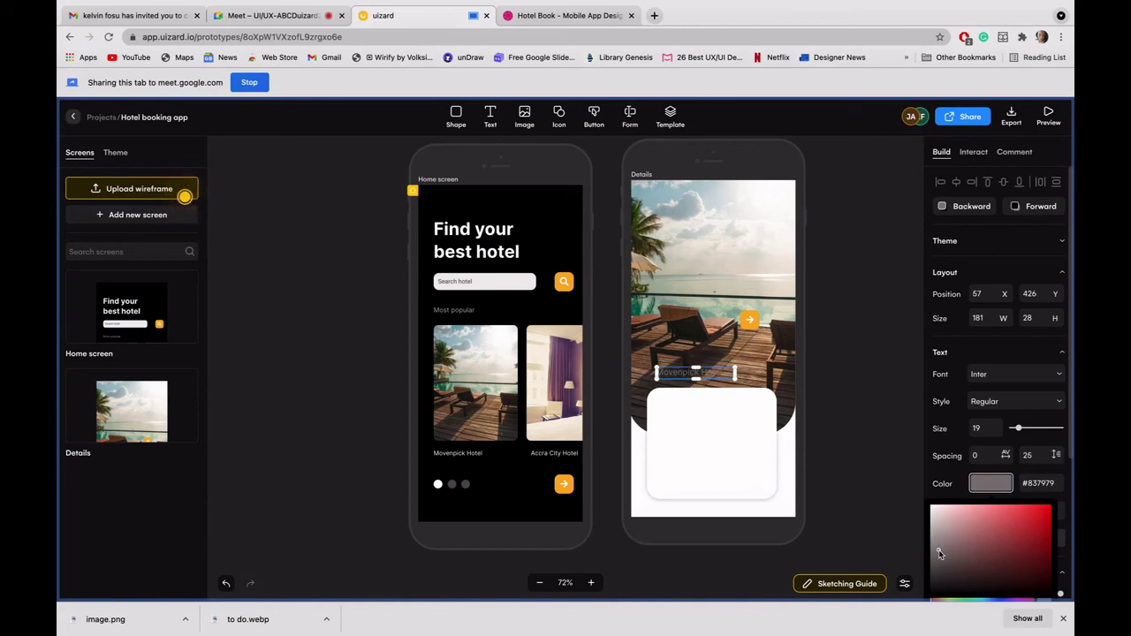
drag(938, 549, 936, 588)
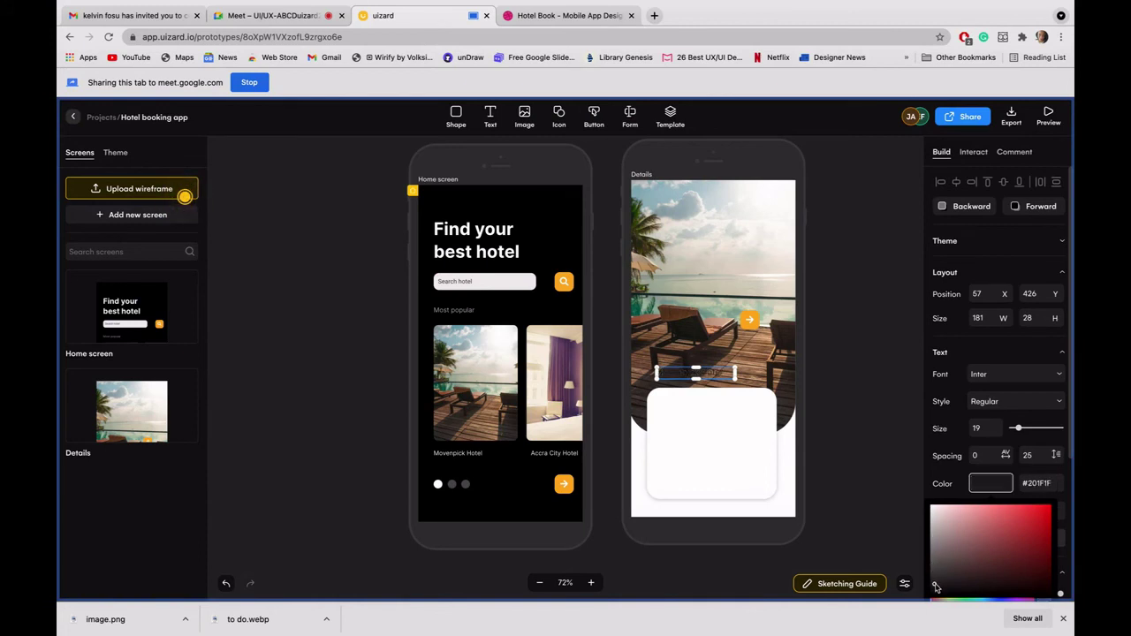
Step: Bring the Movenpick Hotel label to the front, move it onto the white card at about 63, 506, and narrow it to about 166
click(704, 379)
right_click(705, 378)
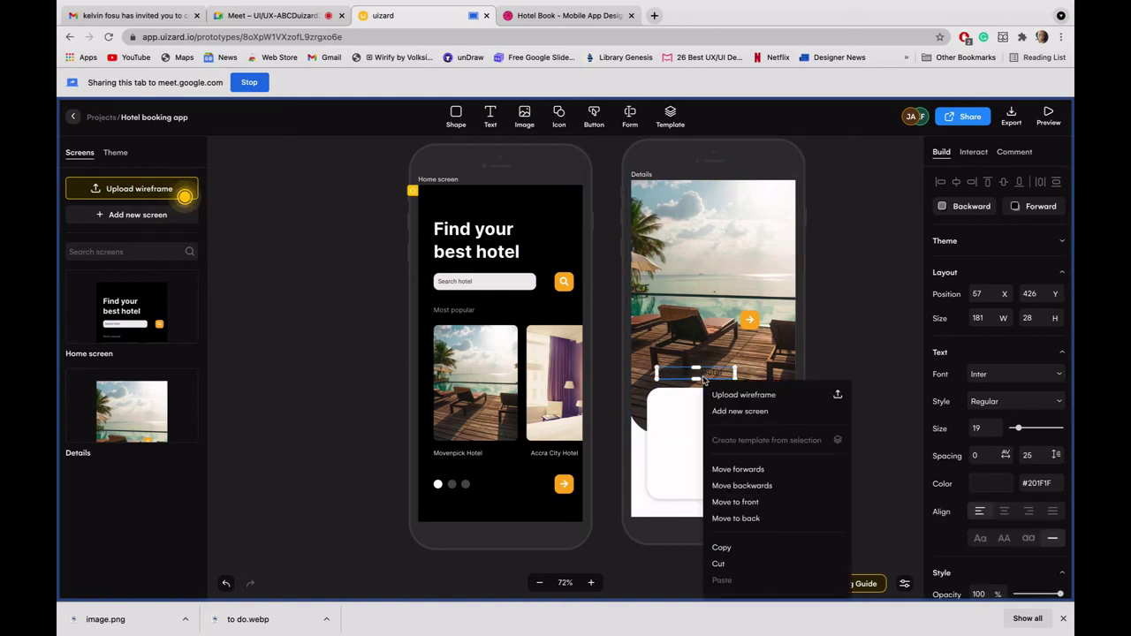
click(729, 501)
drag(718, 373, 725, 409)
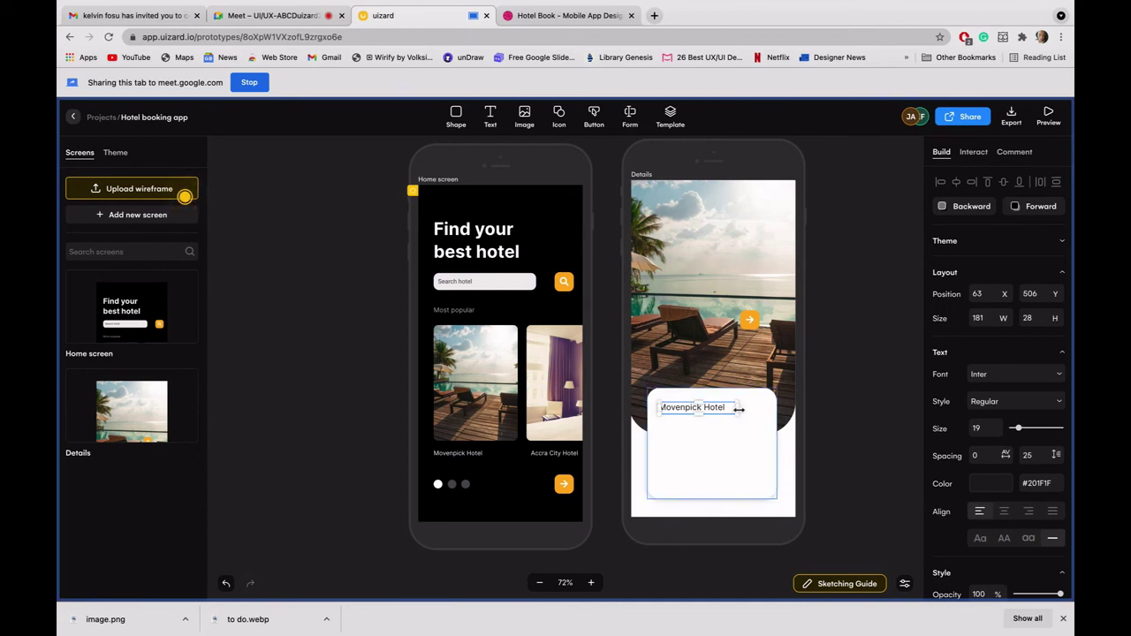
drag(739, 410, 734, 410)
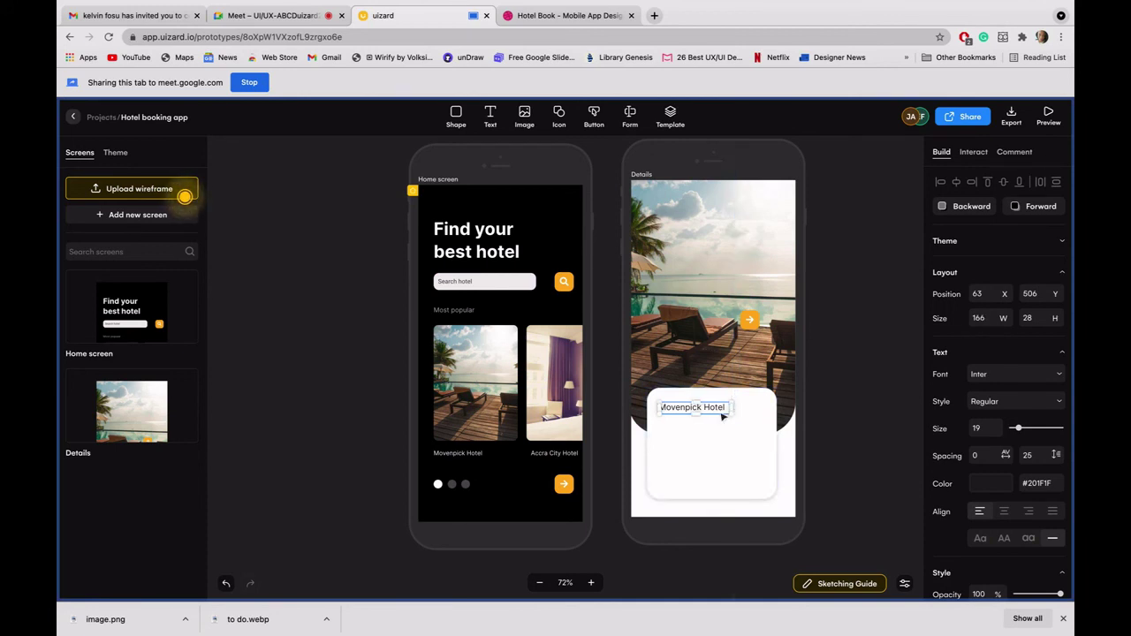
Step: Extend the white card's left edge to about 20 so the card is about 312 wide
click(698, 434)
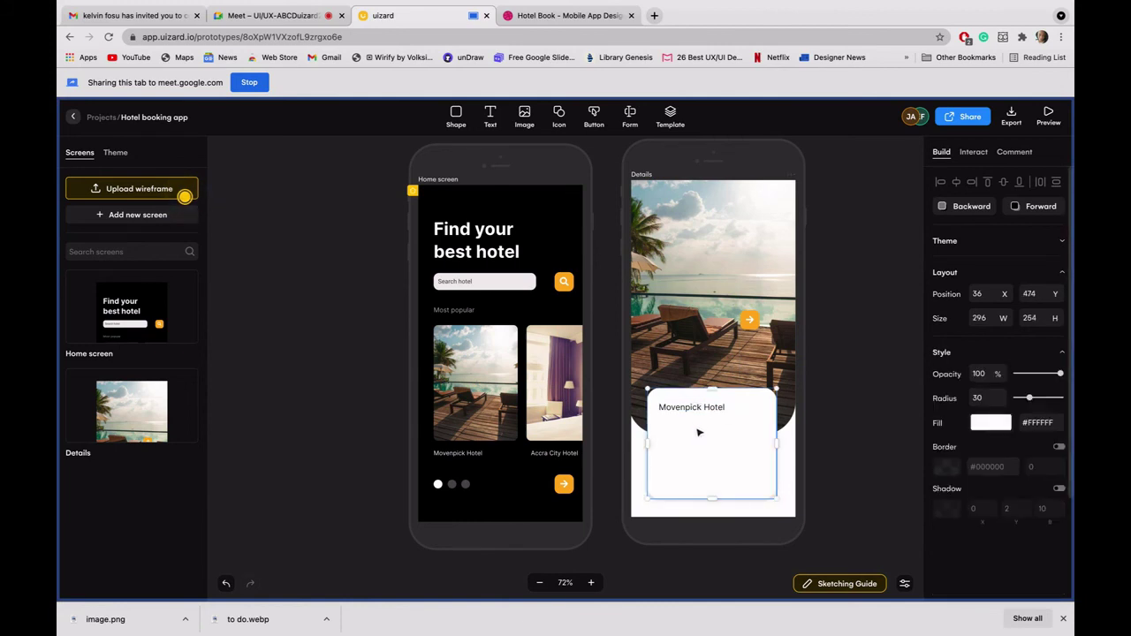
click(708, 412)
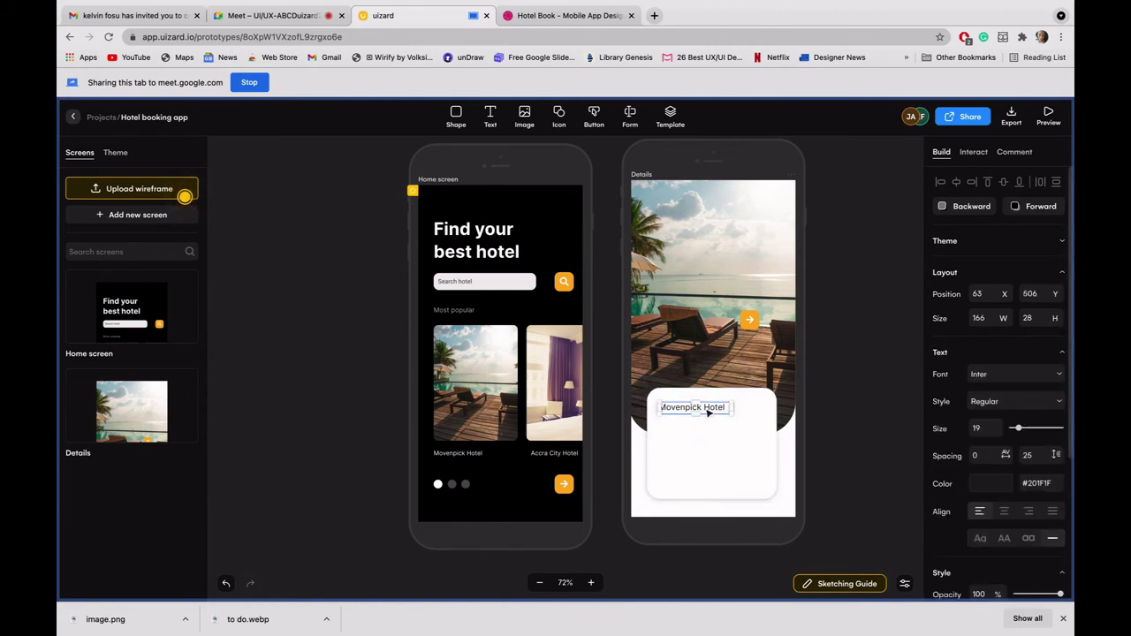
click(649, 446)
drag(649, 447, 643, 448)
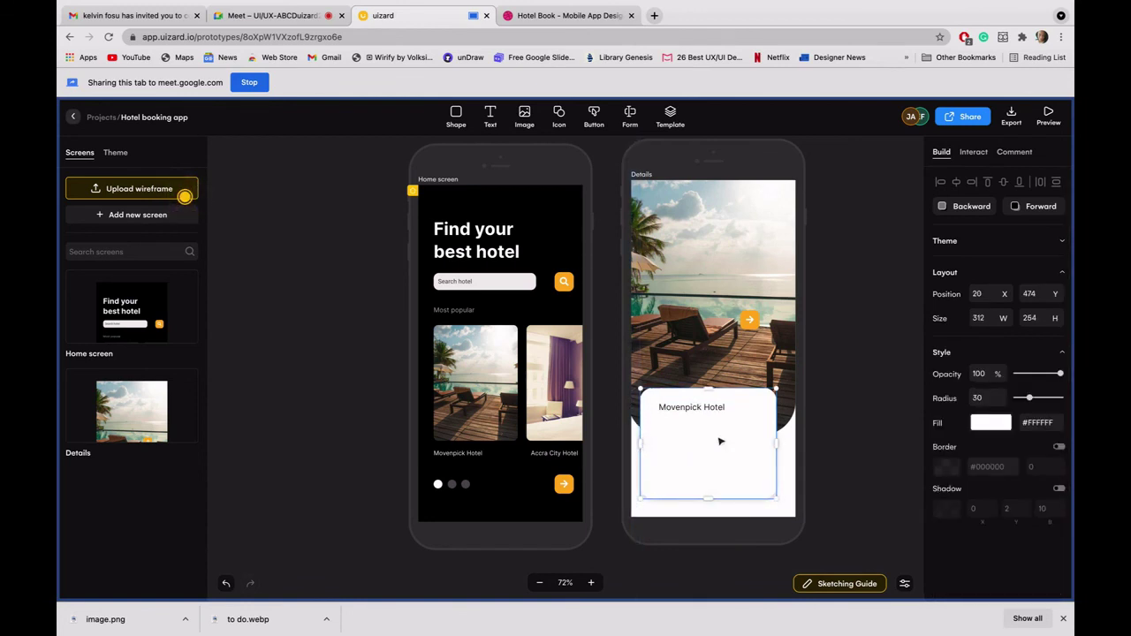
Step: Widen the white card to about 335 and move the Movenpick Hotel label on it to about 51, 505
drag(781, 446, 747, 443)
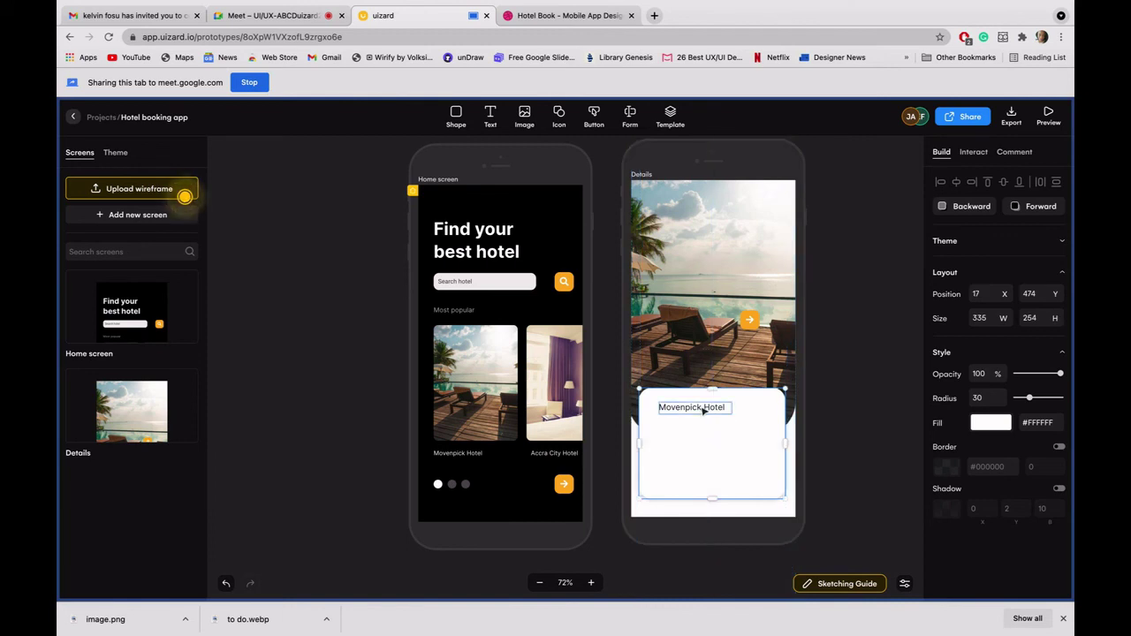
click(698, 409)
drag(692, 410, 686, 409)
Step: Set the font style of the Movenpick Hotel label on the card to Semi Bold
scroll(1025, 495, down, 2)
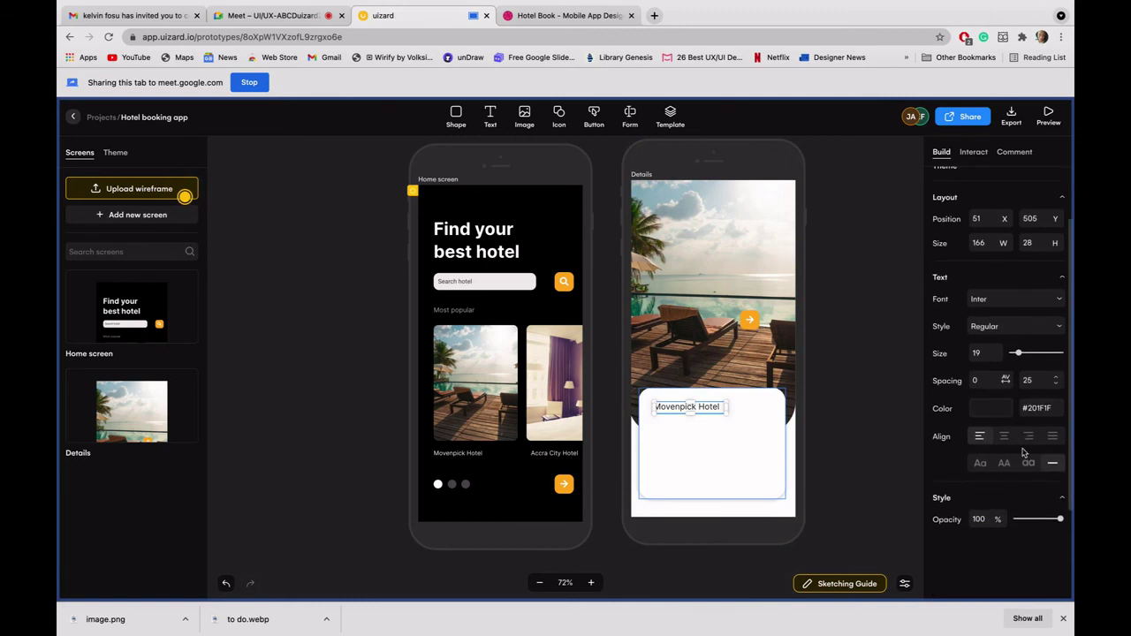
scroll(1023, 452, up, 2)
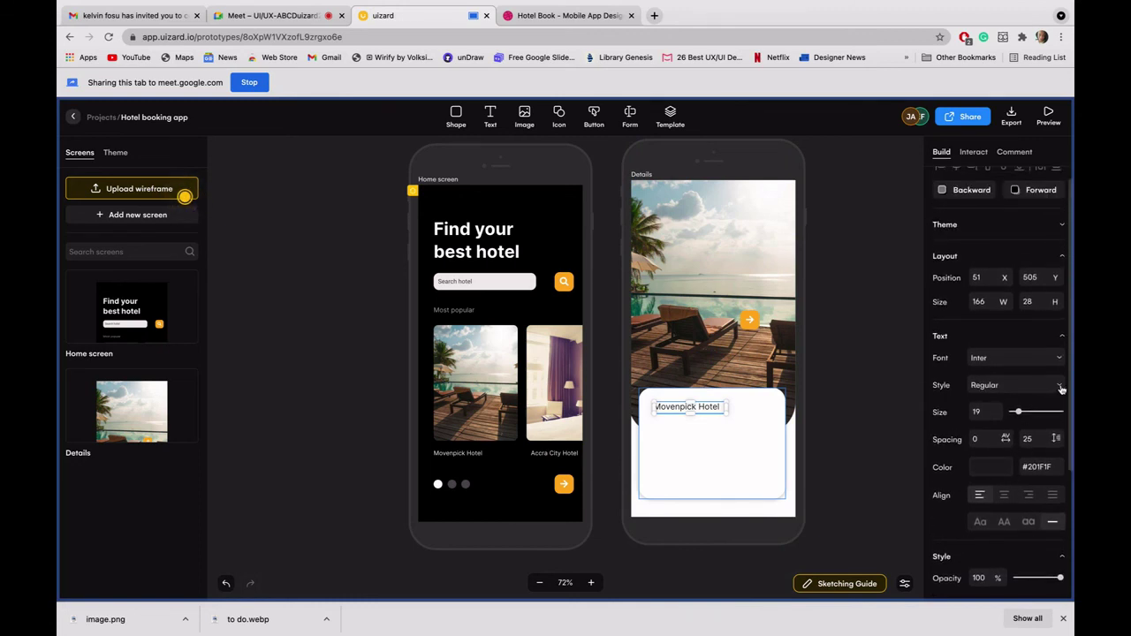
click(1061, 387)
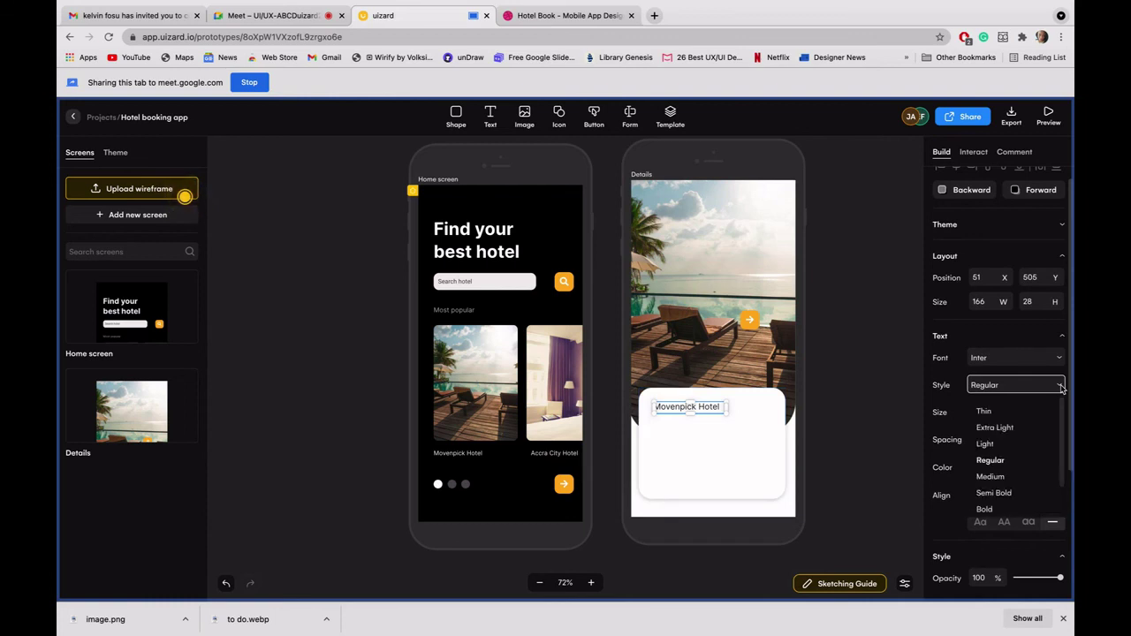
click(1001, 494)
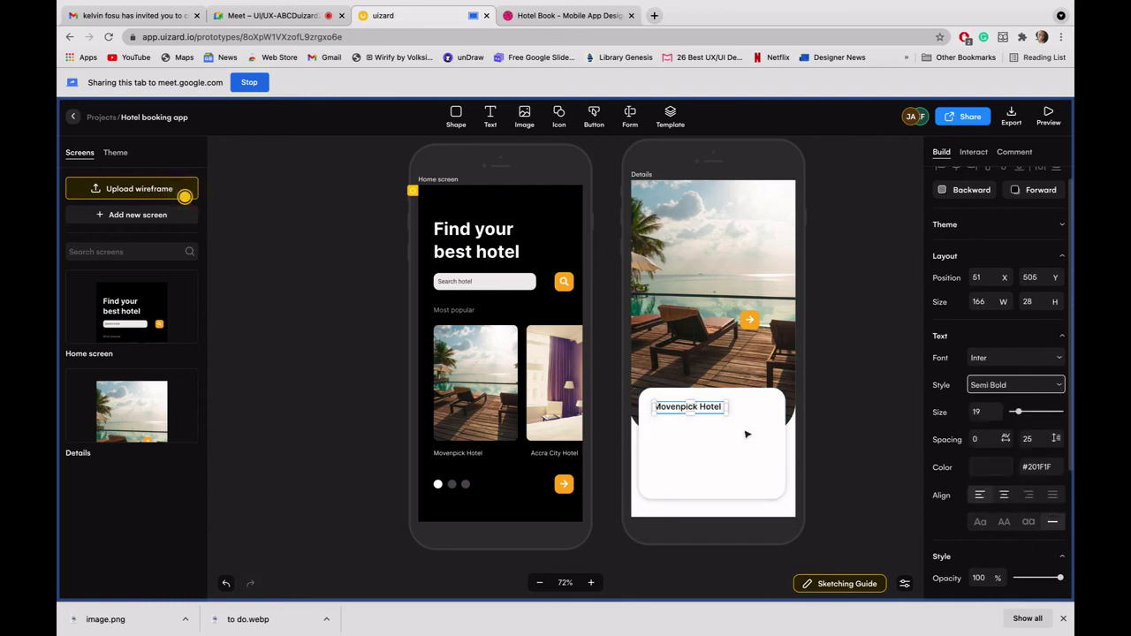
Step: Shift the Movenpick Hotel label slightly left and duplicate it just below at about 41, 545
click(711, 414)
click(707, 413)
drag(707, 413, 701, 430)
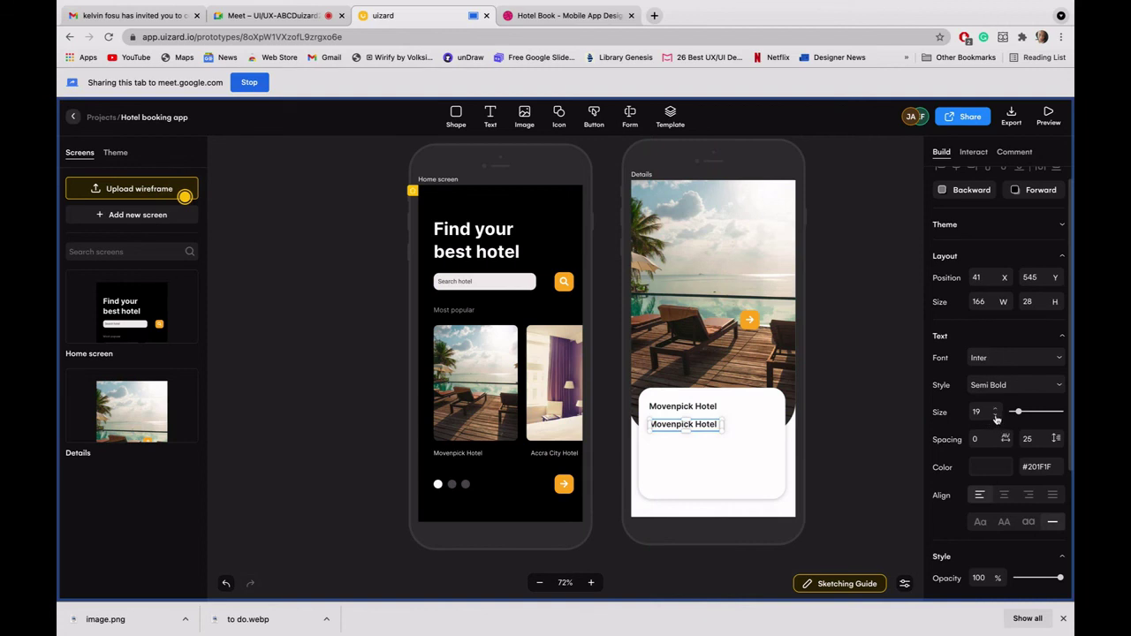
Step: Set the duplicated label's font size to 14 and its style to Regular
click(995, 416)
click(995, 416)
click(995, 416)
click(995, 415)
click(995, 416)
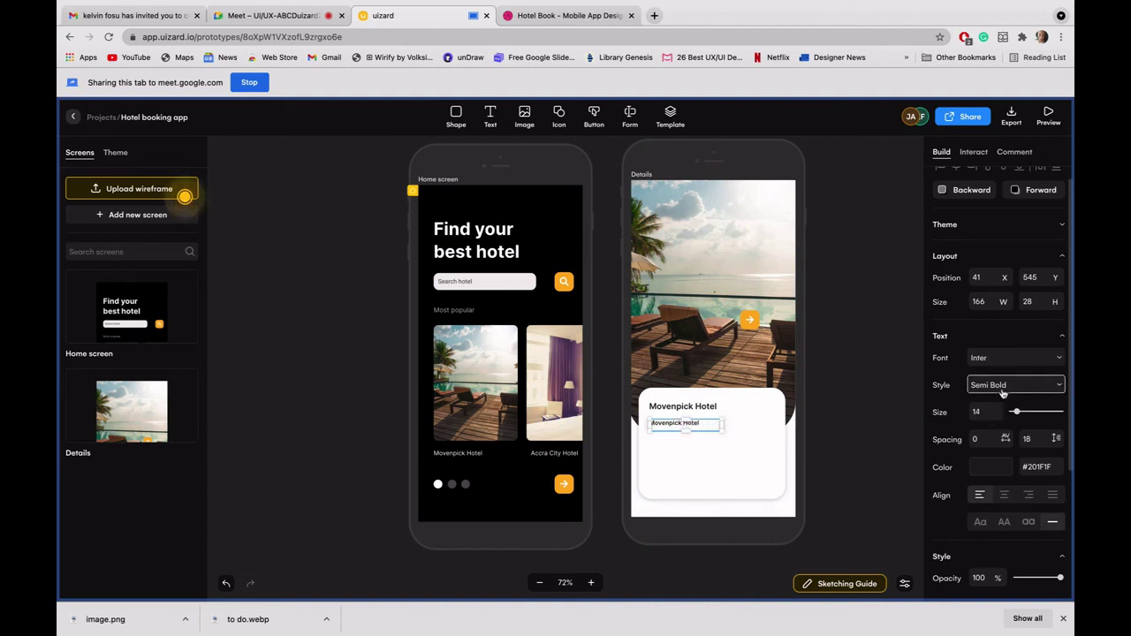
click(1042, 386)
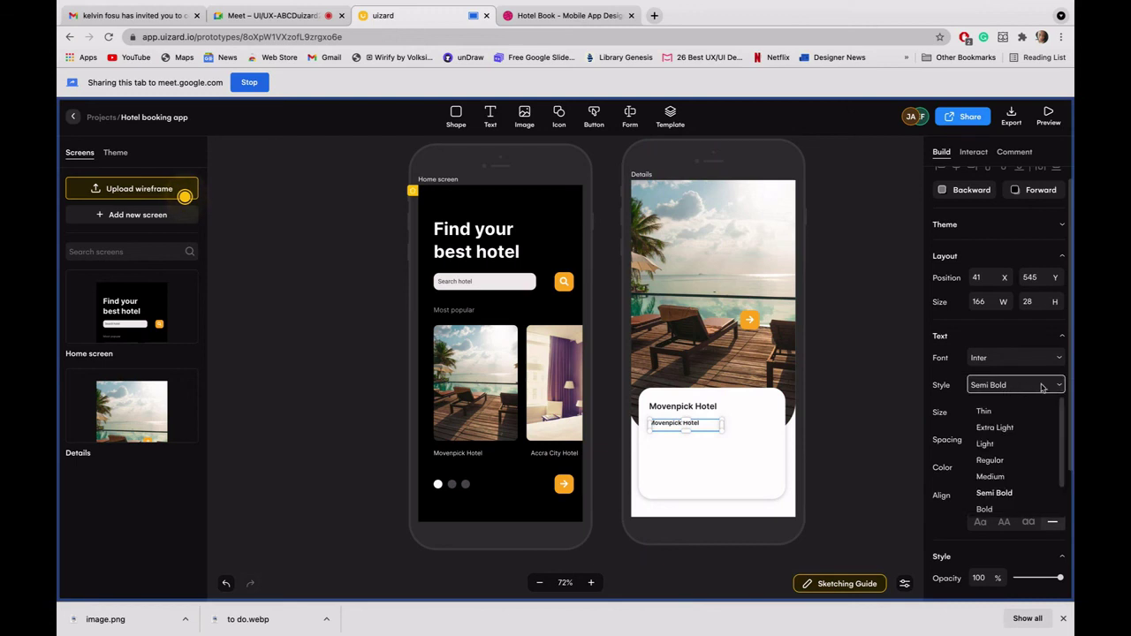
click(990, 461)
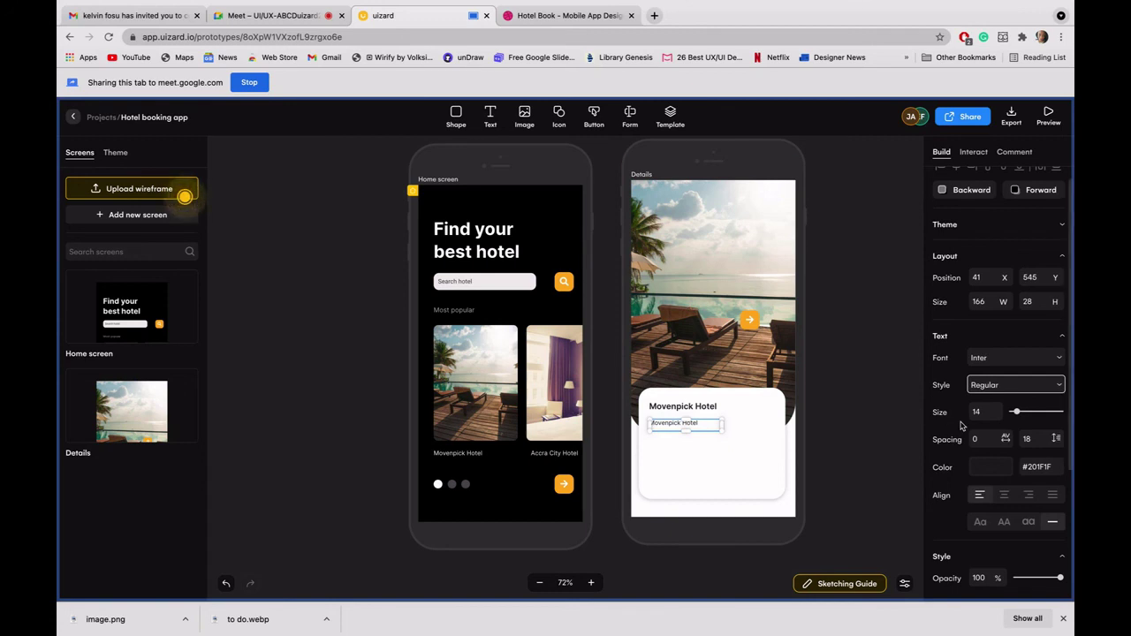
Step: Replace the duplicated label's text with a long string of random placeholder characters for the hotel description
click(697, 428)
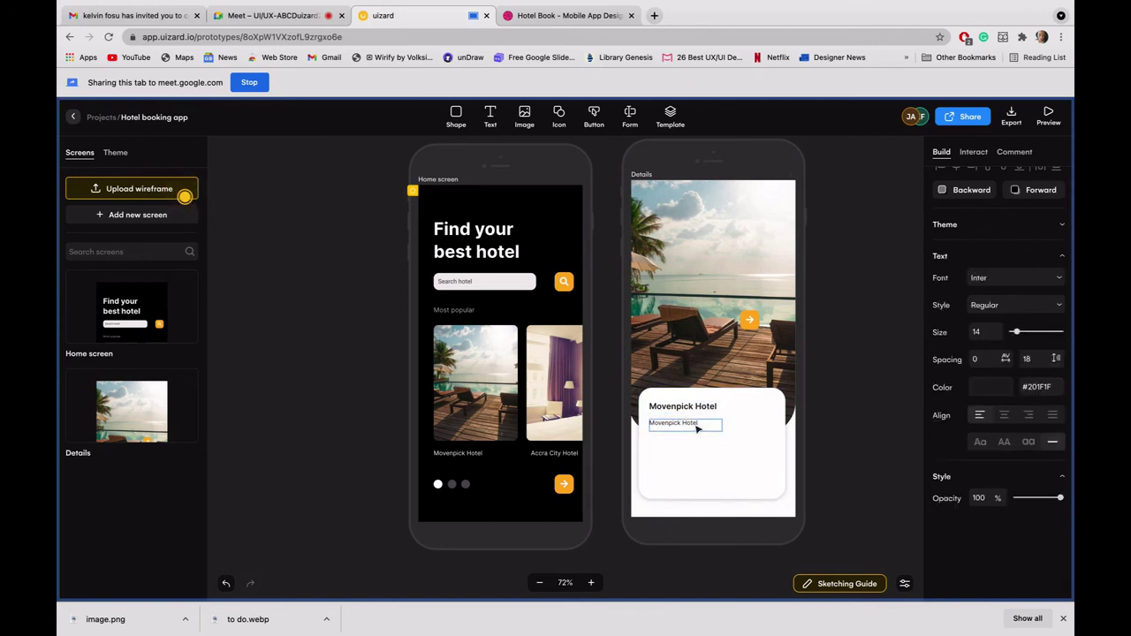
double_click(697, 428)
click(688, 425)
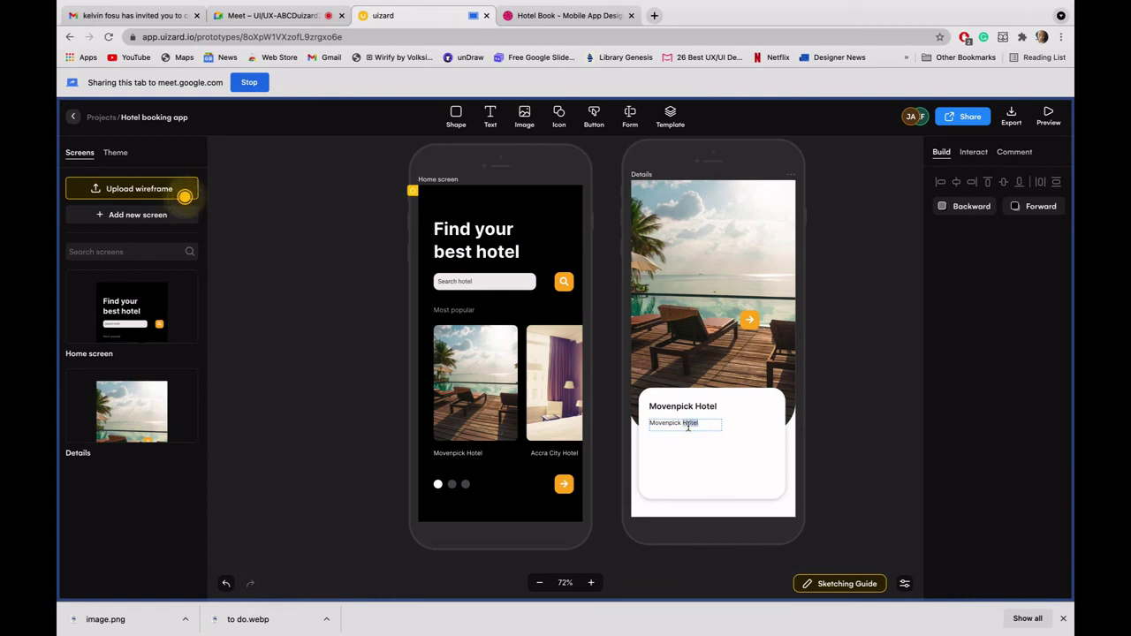
key(super+a)
text(fkdngjl)
text(kdfmgkdfgmfl)
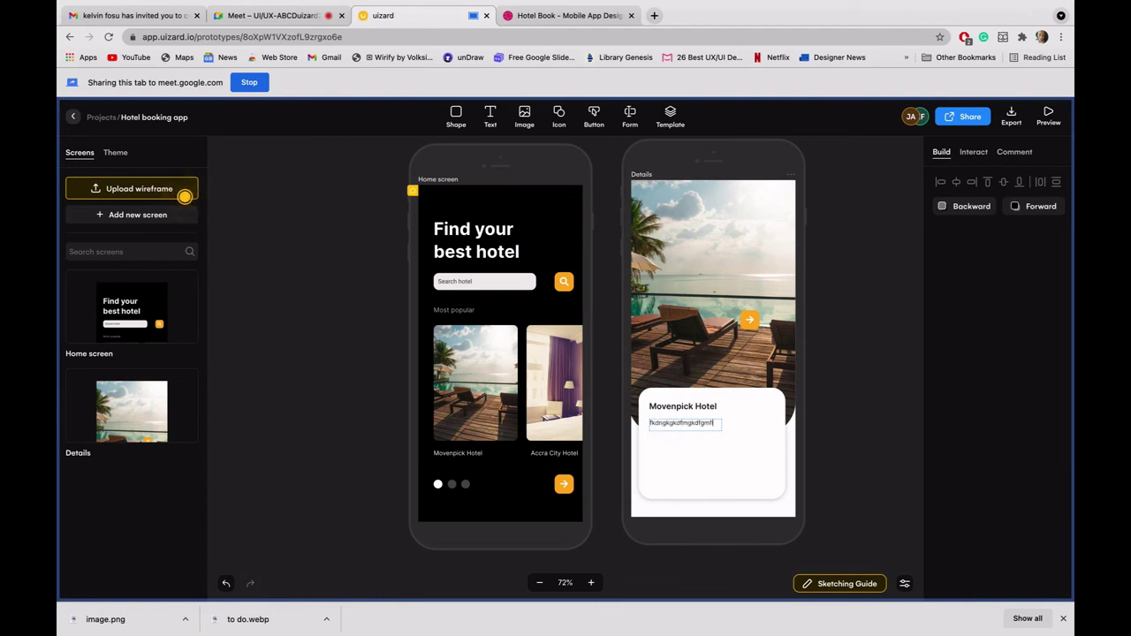
text(,glf,dgl,fdlgmdflmgldfmgldfigdsnfksdnfknsk)
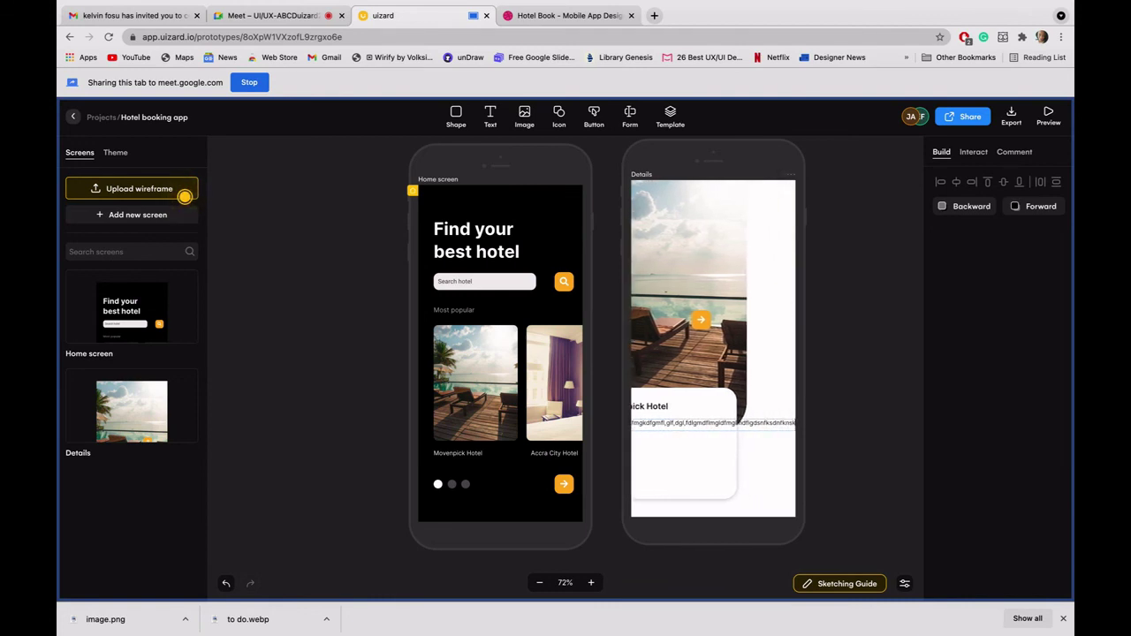
click(810, 432)
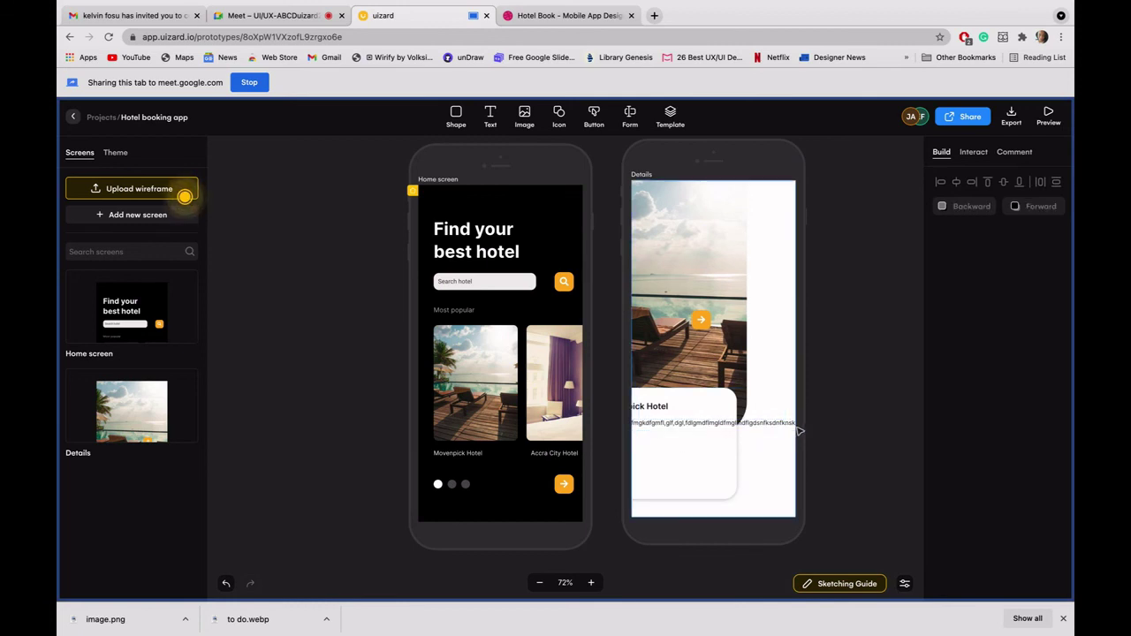
Step: Resize the placeholder description's text box to about 283 by 133 so it fits inside the white card
click(783, 427)
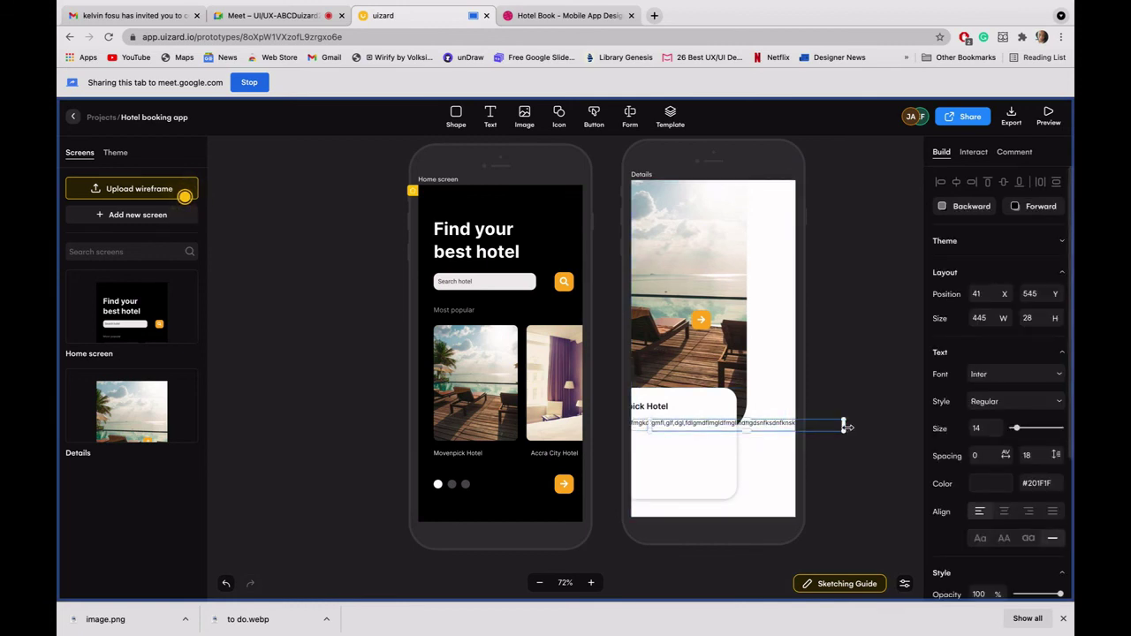
drag(846, 427, 717, 478)
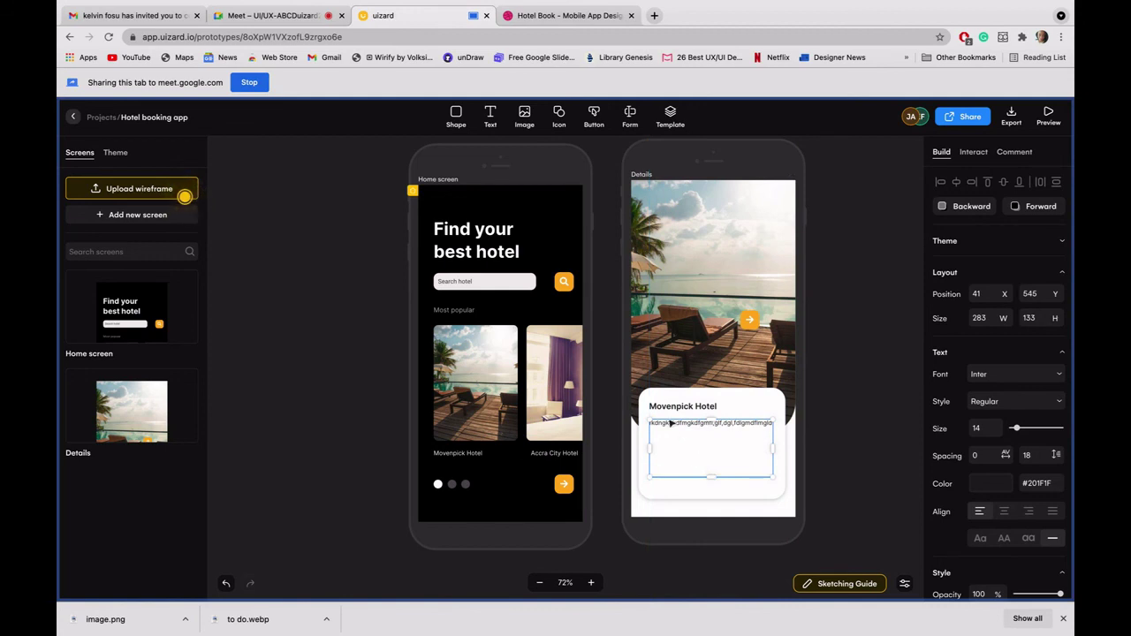
double_click(671, 428)
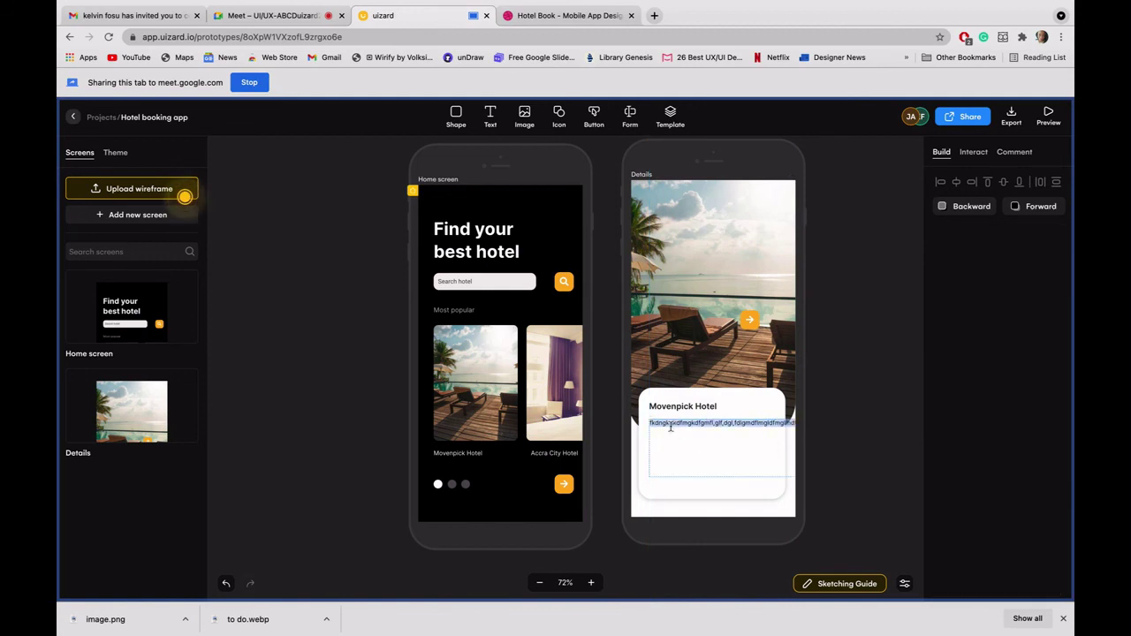
key(Escape)
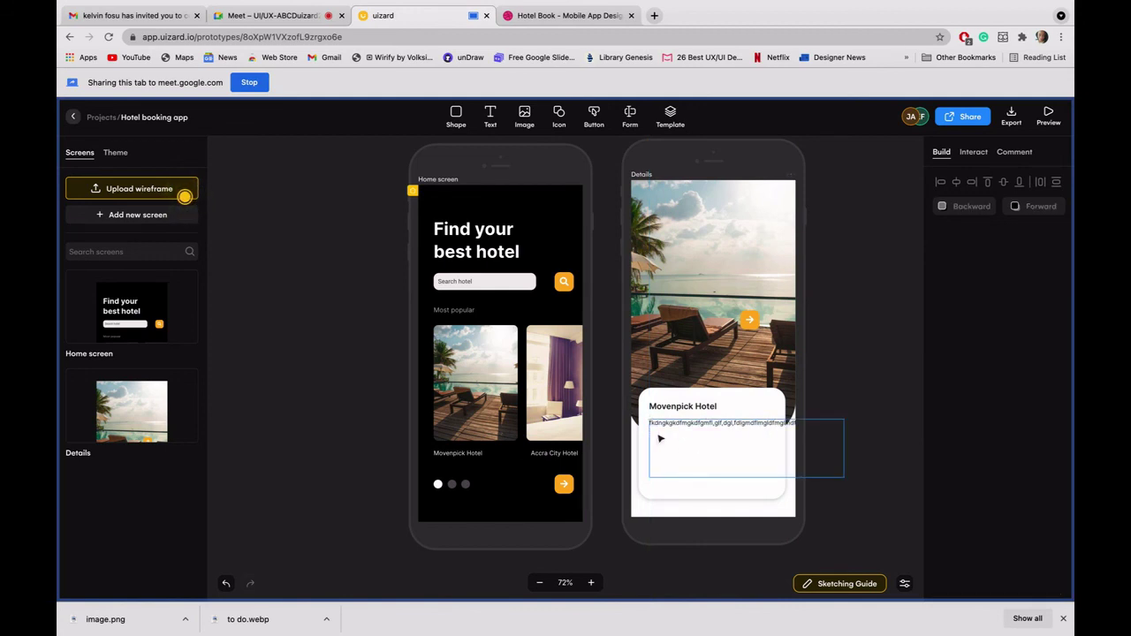
Step: Break the placeholder description onto a second line near the white card's right edge
click(791, 429)
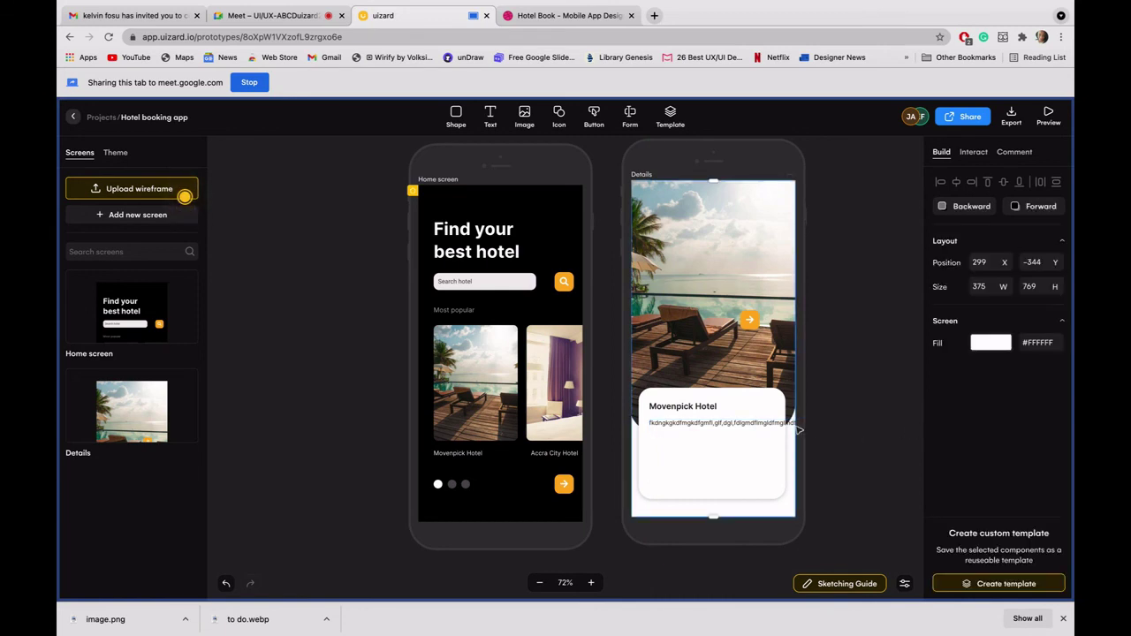
click(783, 428)
click(780, 427)
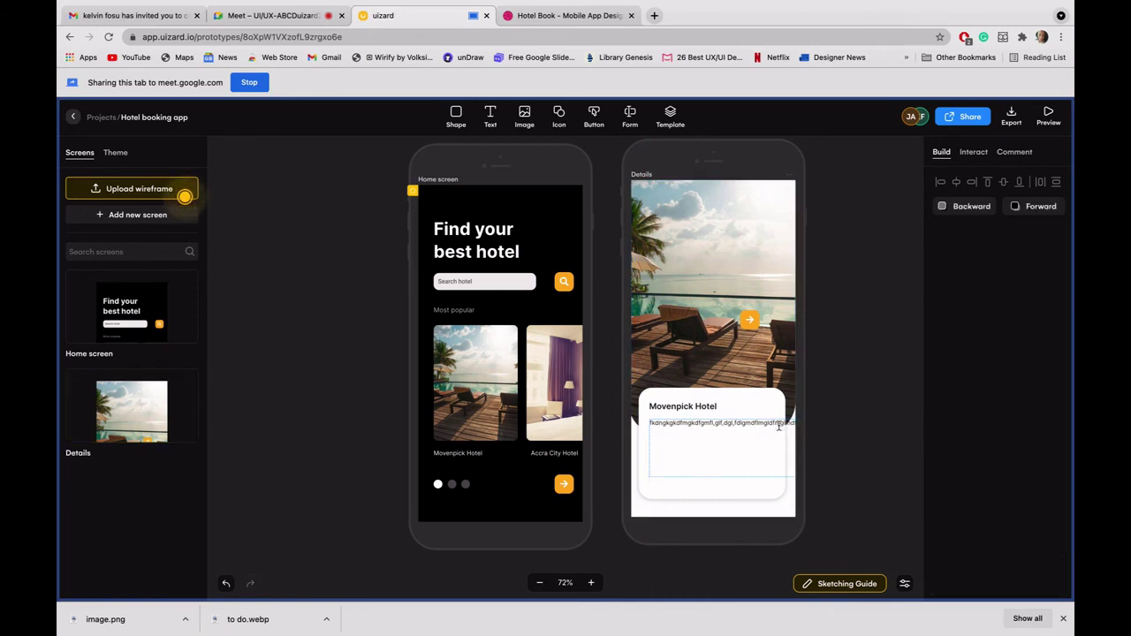
text(gdsnfksdnfknsk)
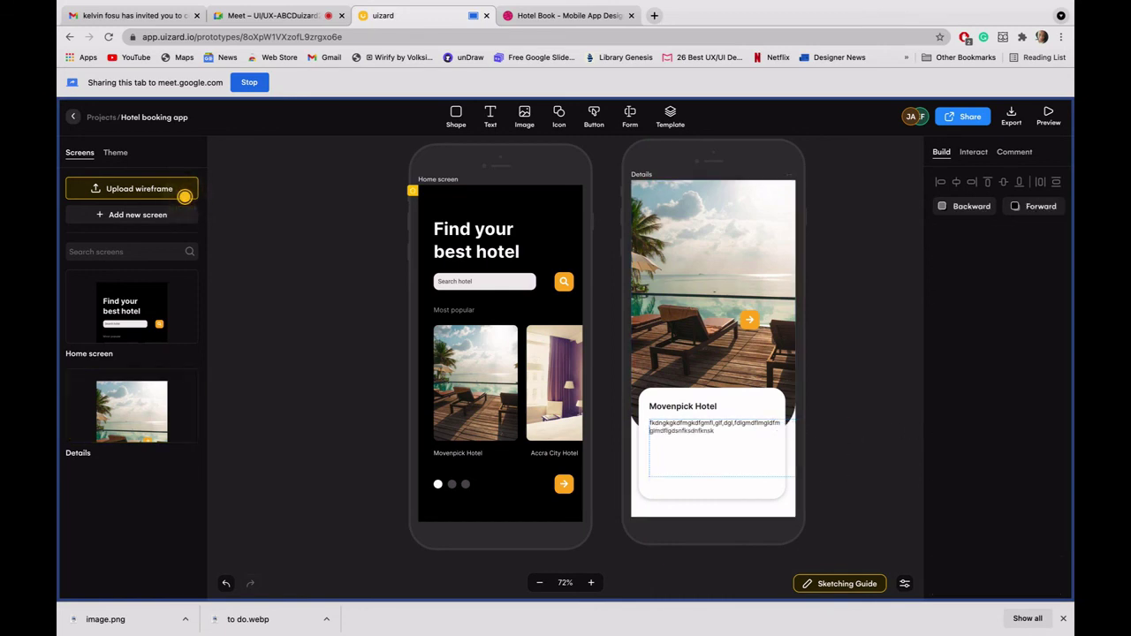
Step: Narrow the description's text box to about 286 and shorten it to about 58 high
click(835, 448)
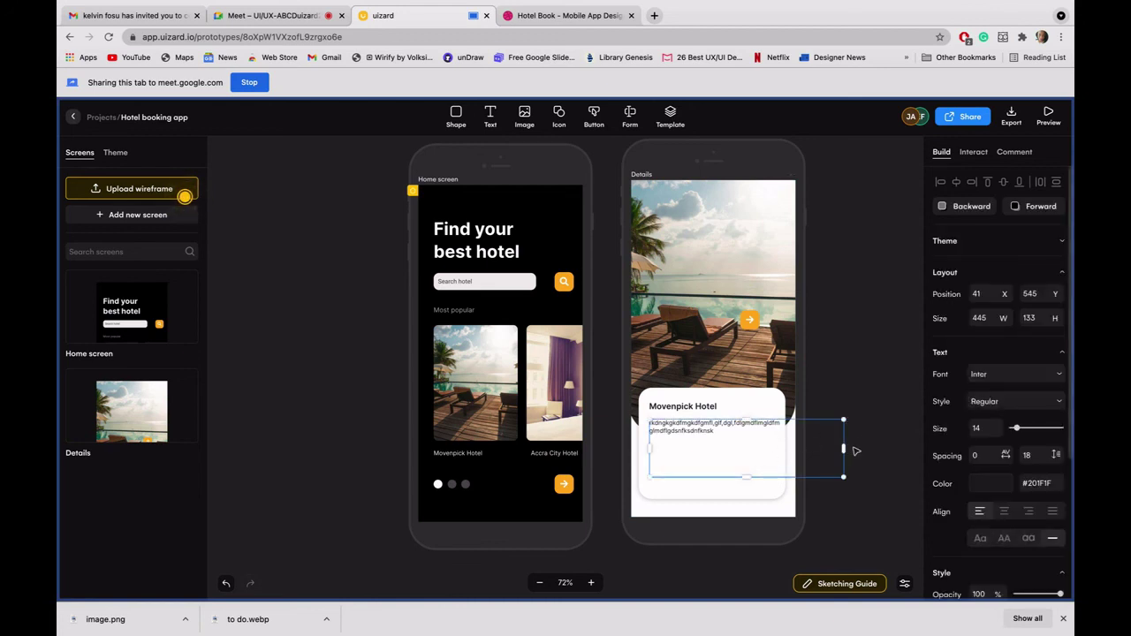
drag(846, 451, 777, 450)
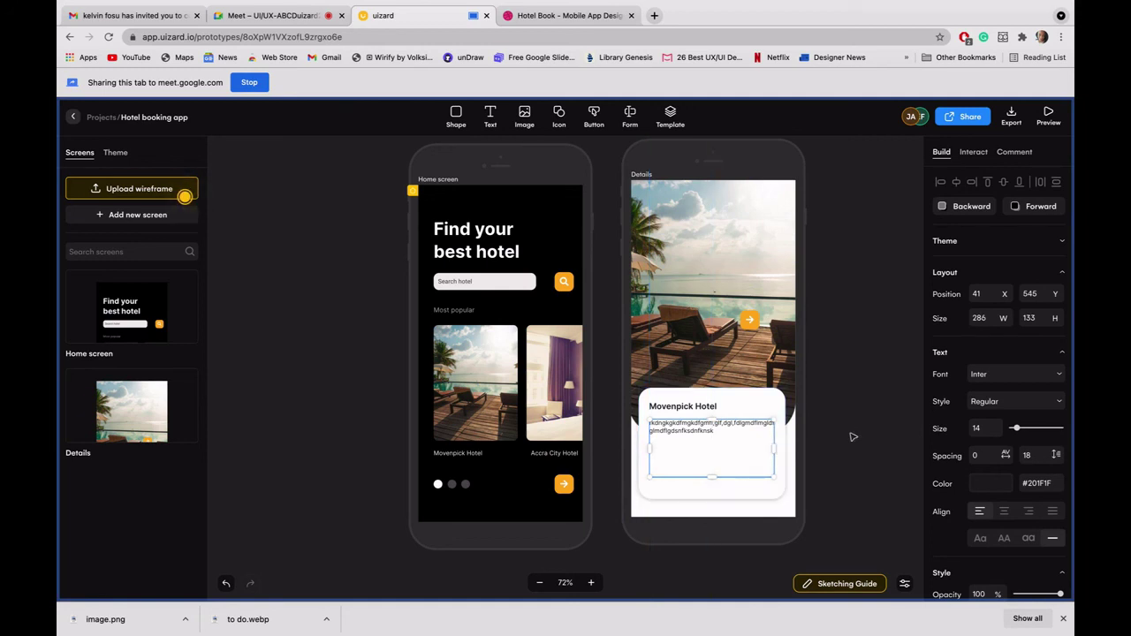
click(852, 436)
click(712, 433)
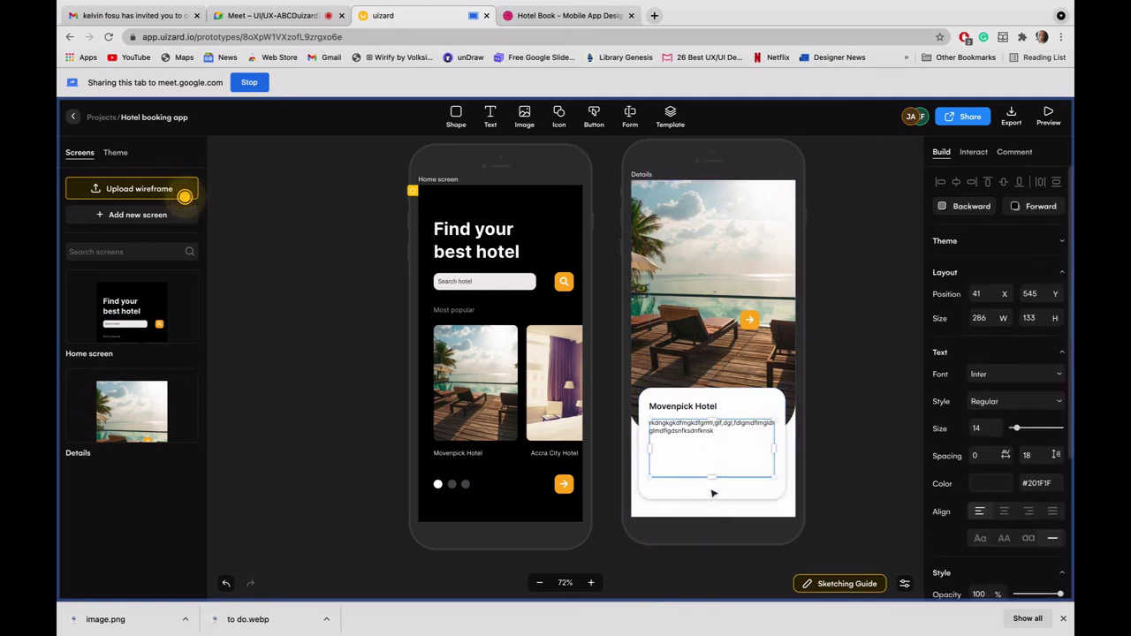
drag(712, 477, 710, 449)
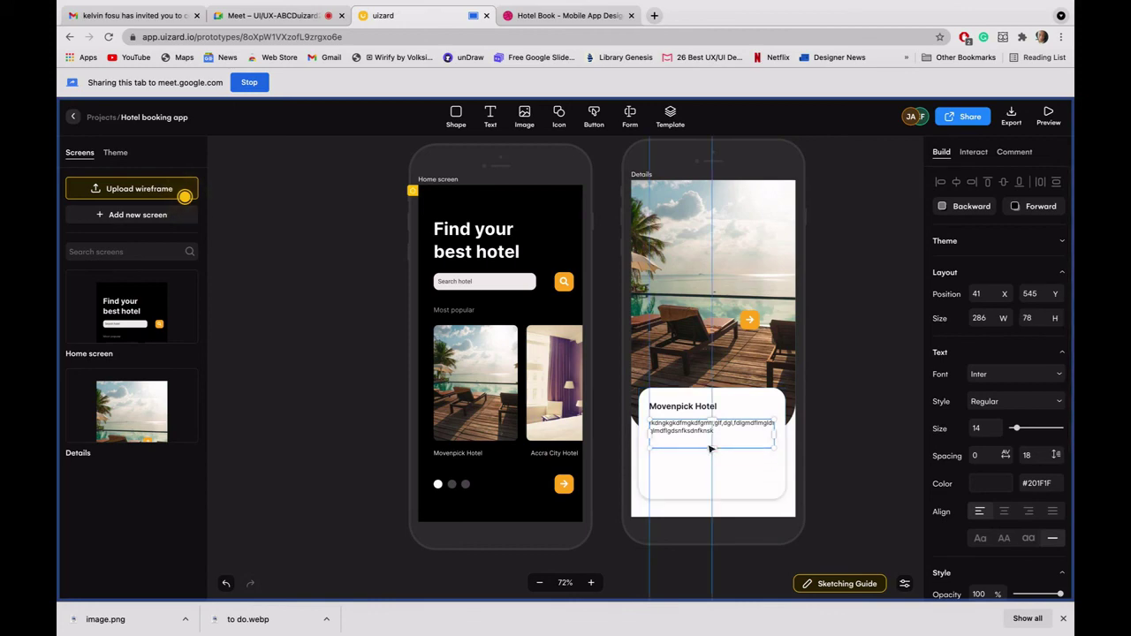
Step: Switch to the Dribbble Hotel Book reference, examine its hotel details card, and return to the Uizard project
click(566, 15)
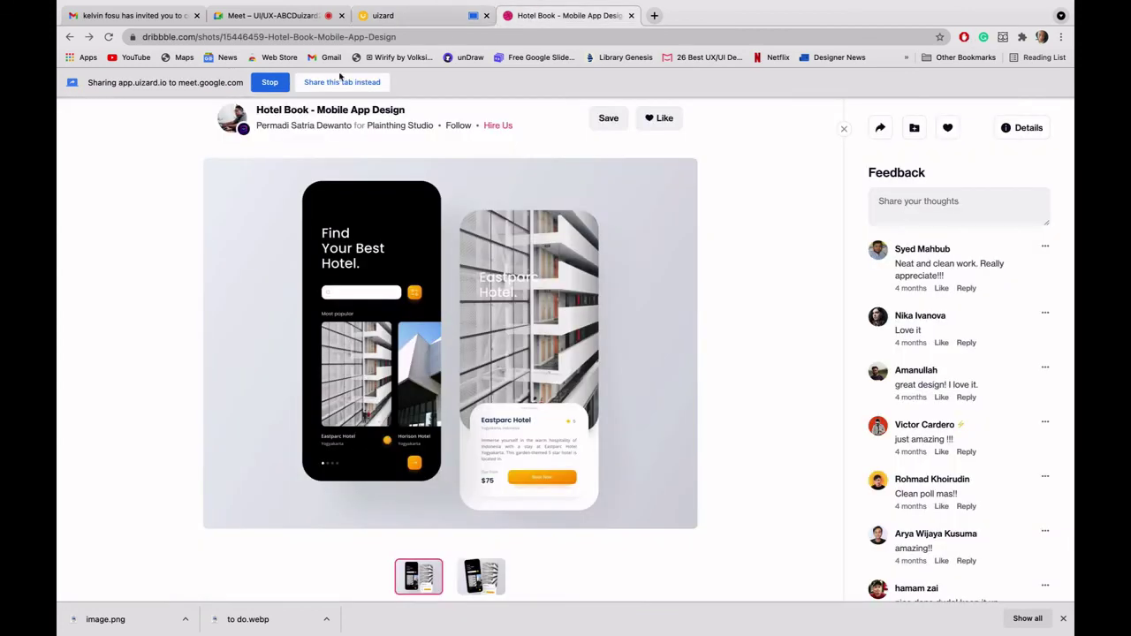
click(341, 82)
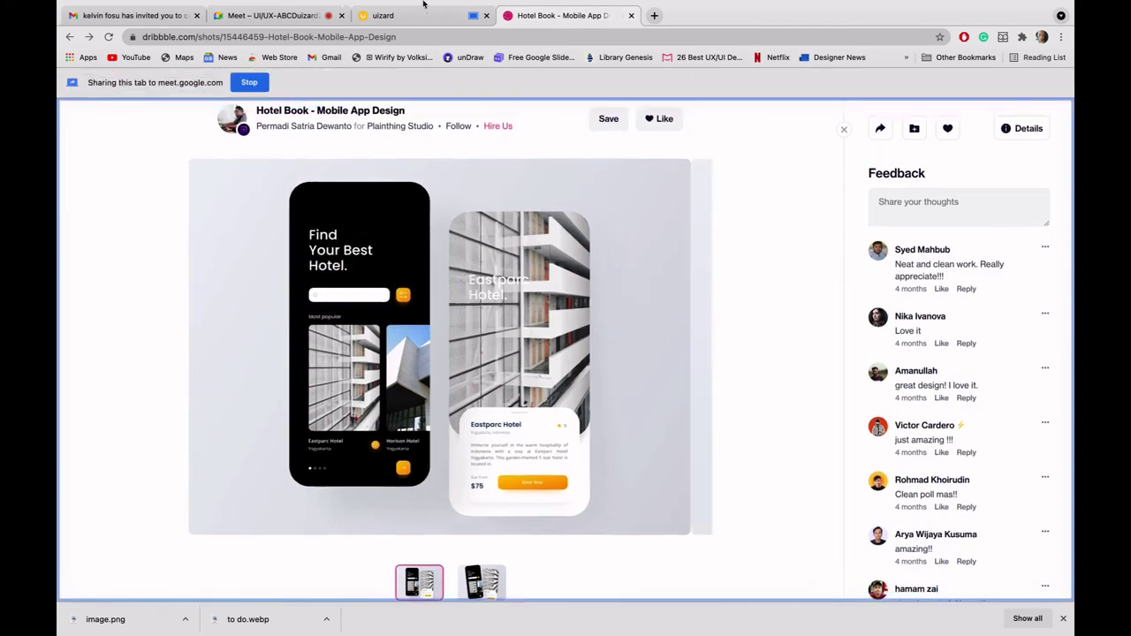
mouse_move(424, 6)
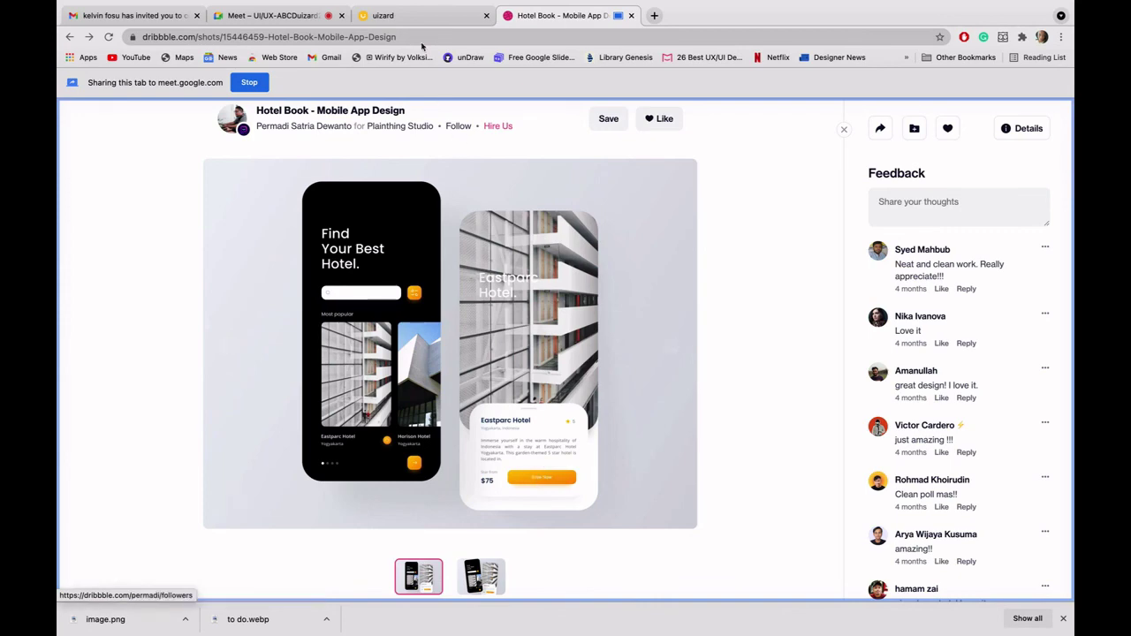
click(408, 17)
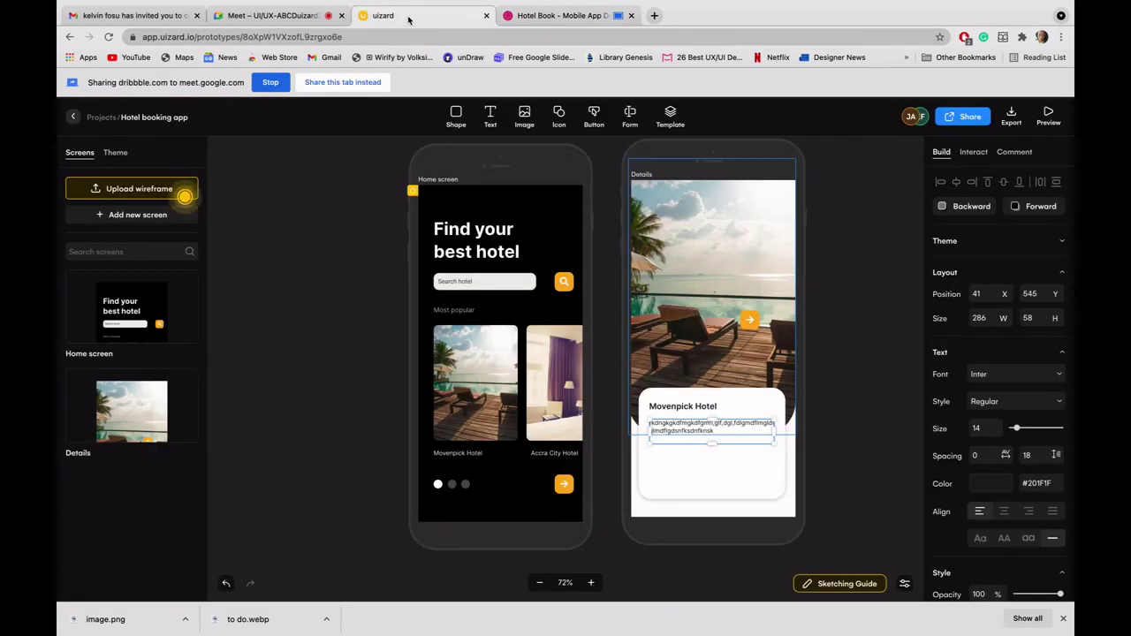
click(354, 85)
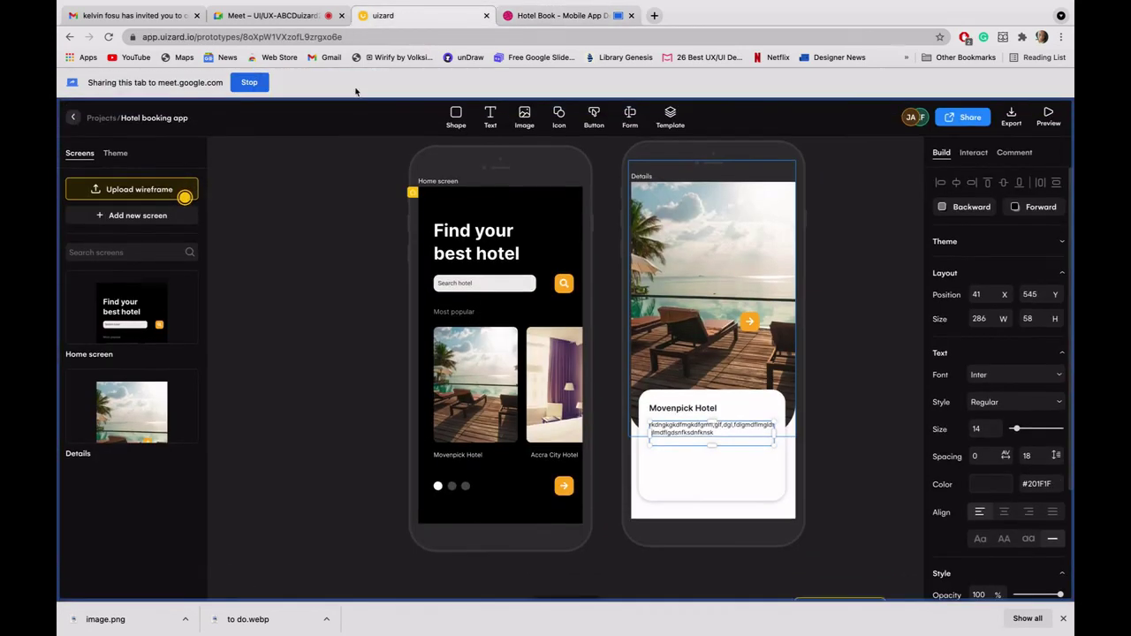
Step: Try to move the orange arrow button onto the white card and bring it to the front, and undo these changes
drag(748, 321, 720, 474)
right_click(720, 476)
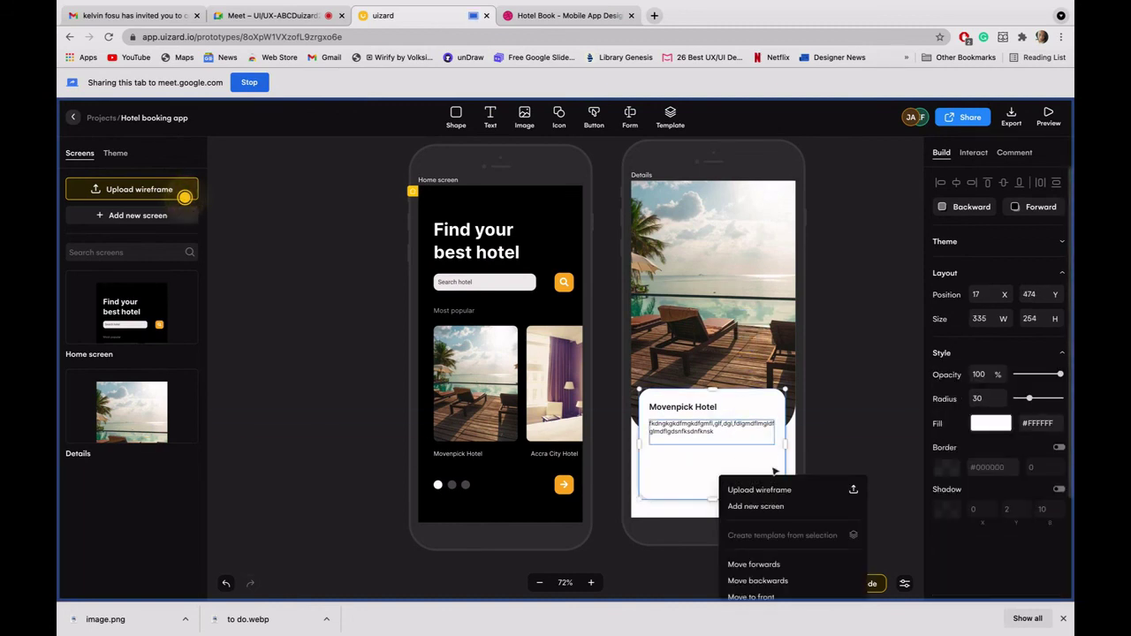
click(755, 597)
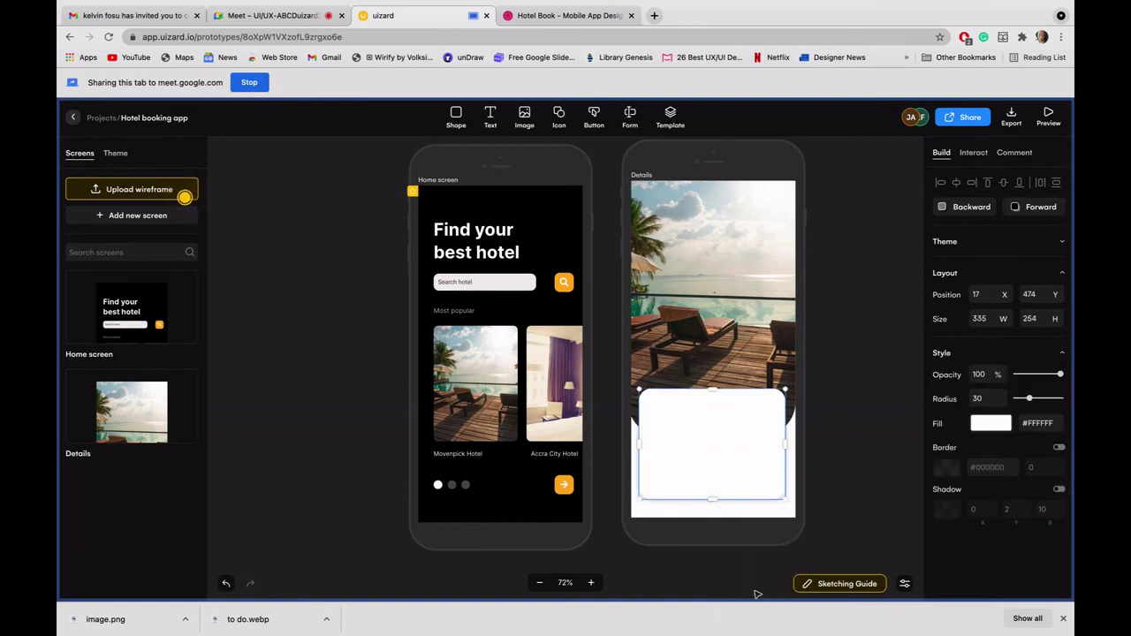
key(ctrl+z)
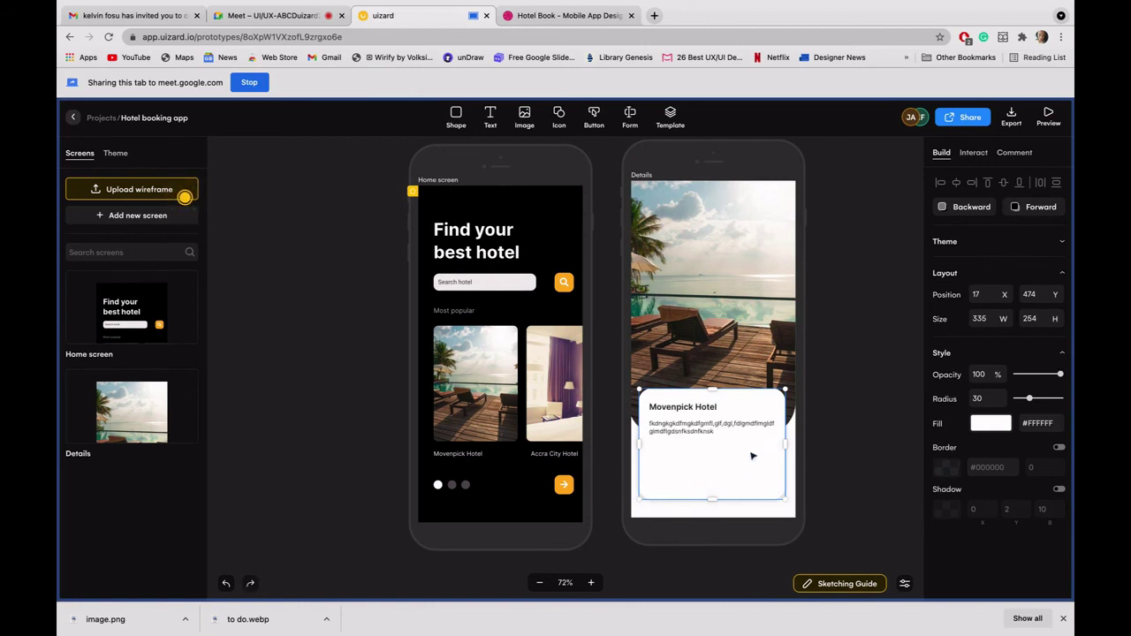
key(ctrl+z)
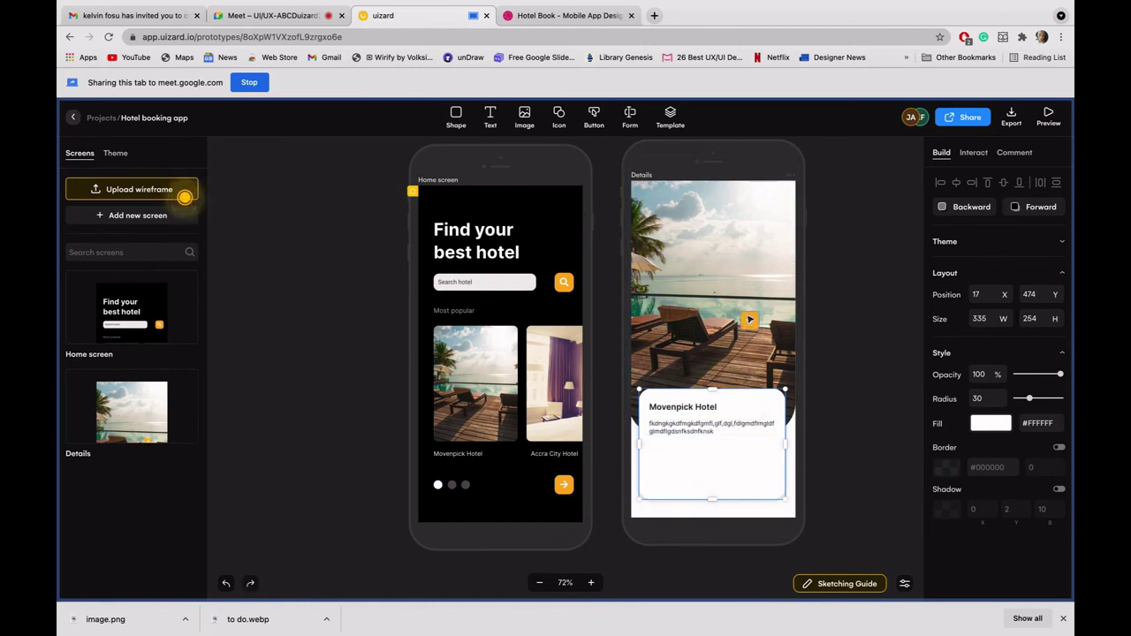
Step: Bring the orange arrow button to the front, place it on the white card below the description and widen it to 304
click(748, 320)
right_click(748, 320)
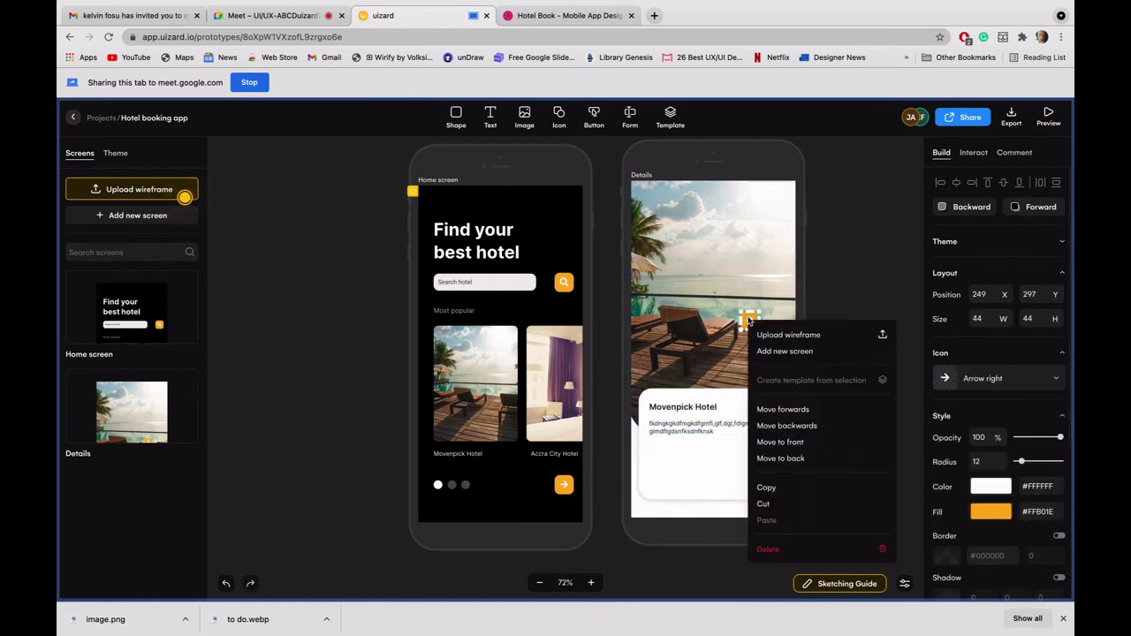
click(780, 442)
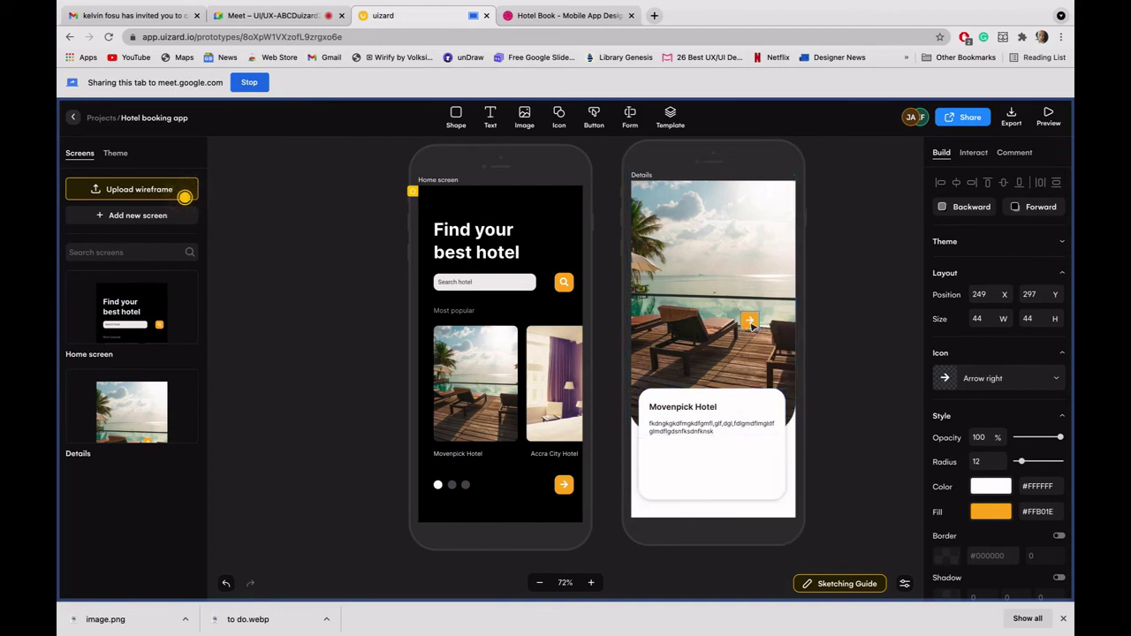
drag(751, 320, 783, 459)
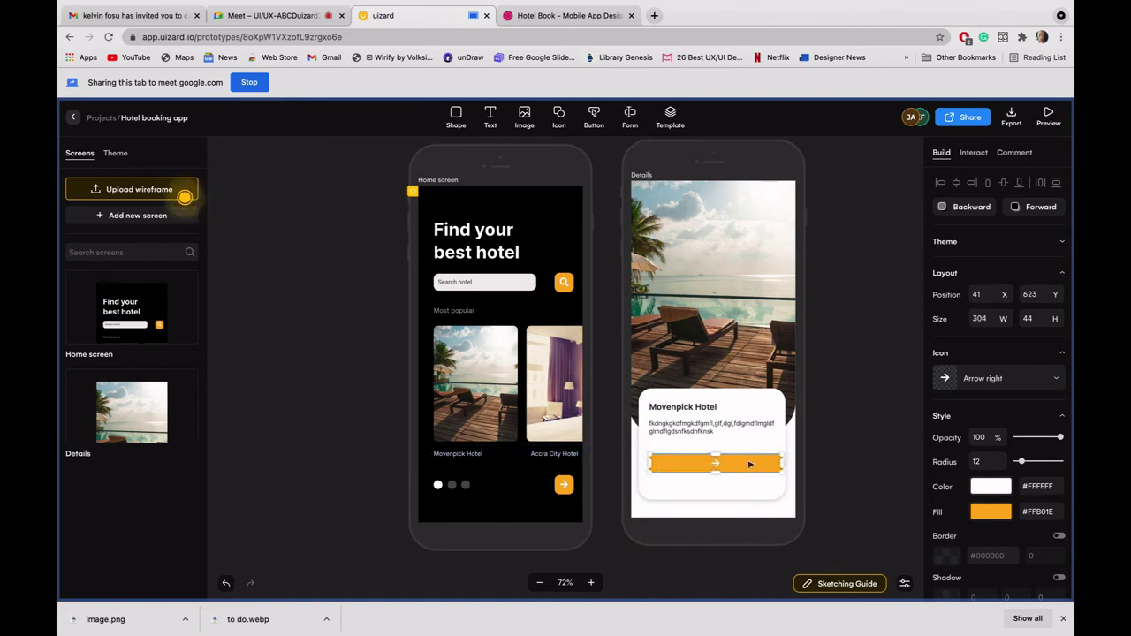
Step: Insert the orange Small Tag button and delete the stretched arrow button from the Details screen's white card
click(592, 115)
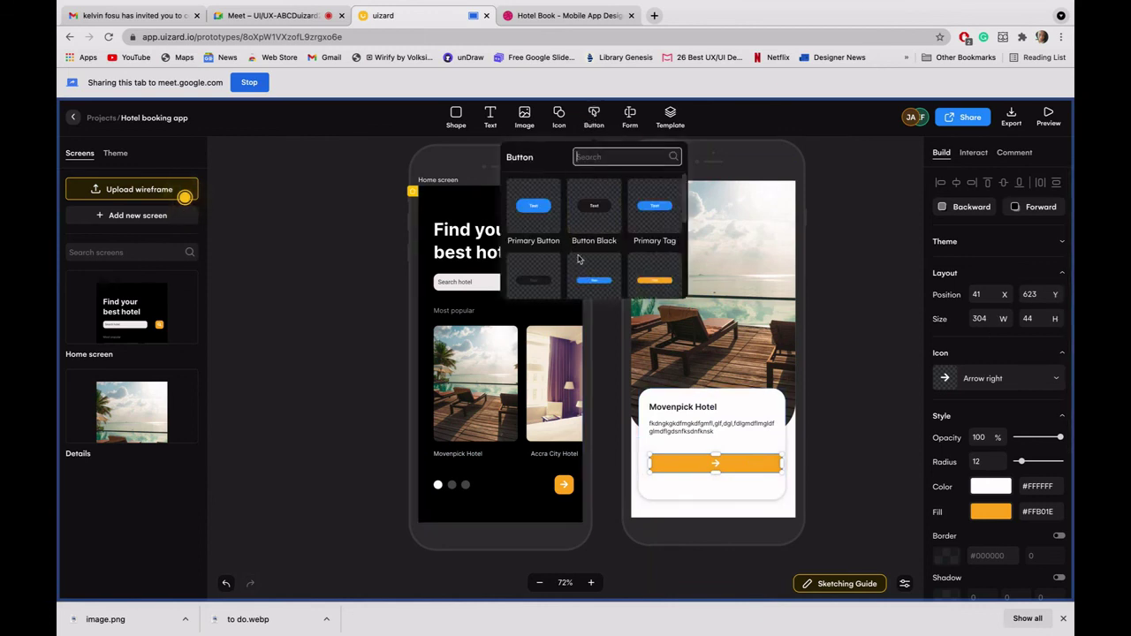
scroll(618, 261, down, 1)
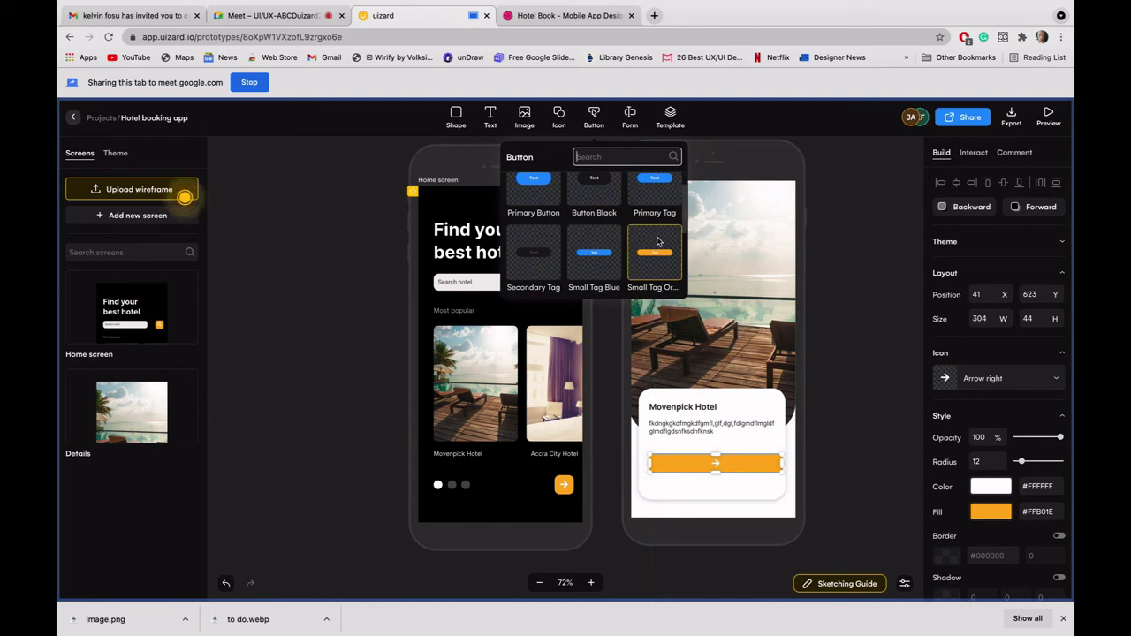
click(655, 252)
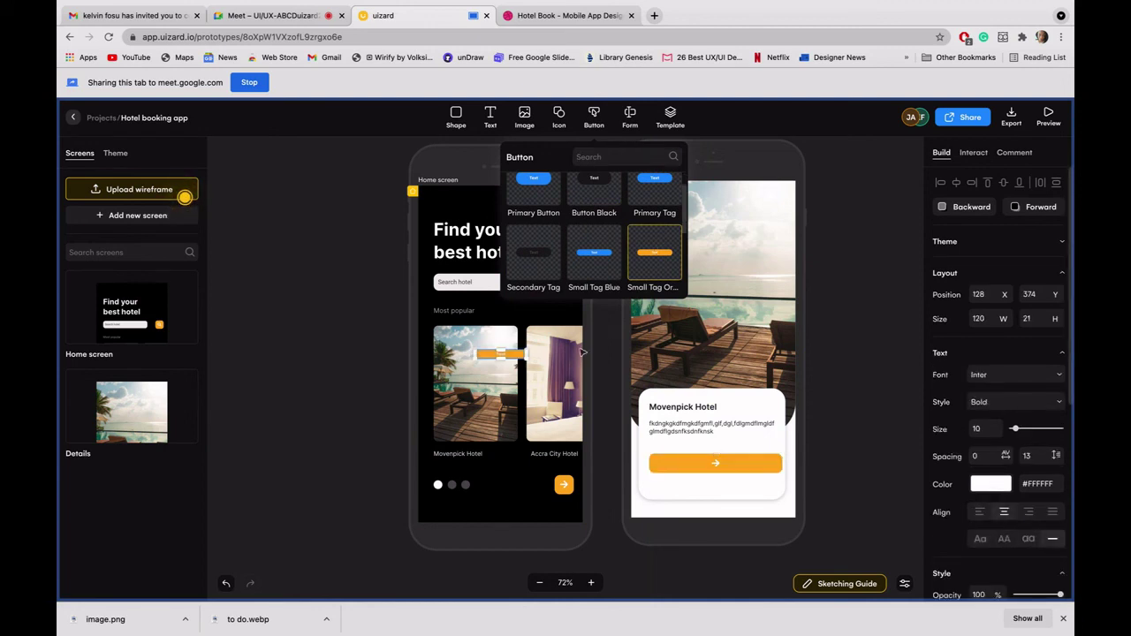
click(758, 473)
click(758, 473)
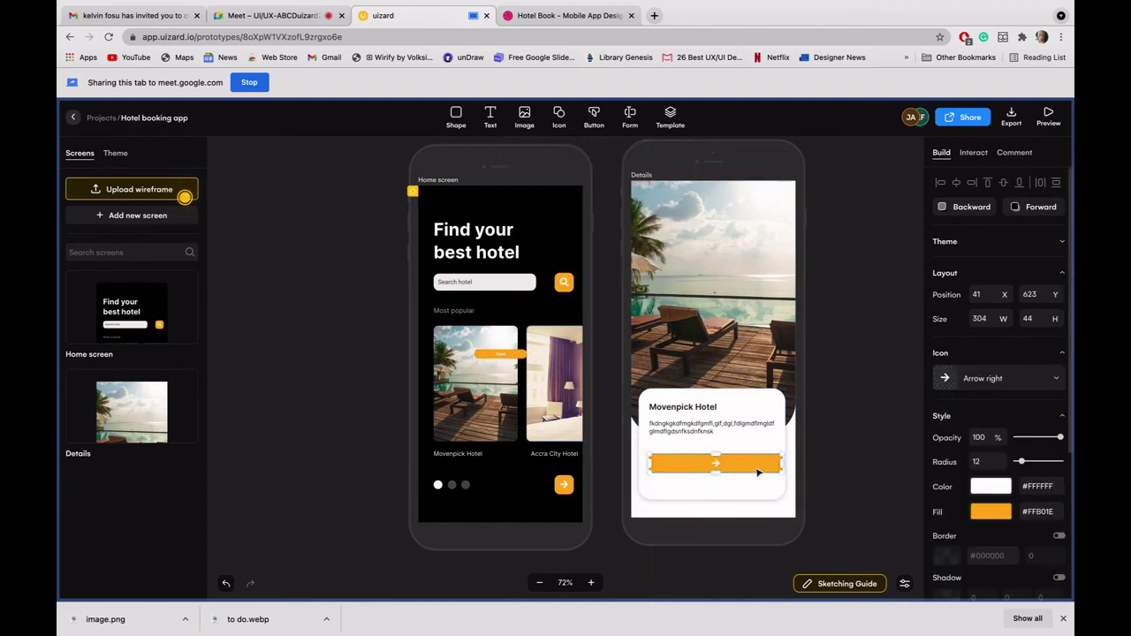
key(Delete)
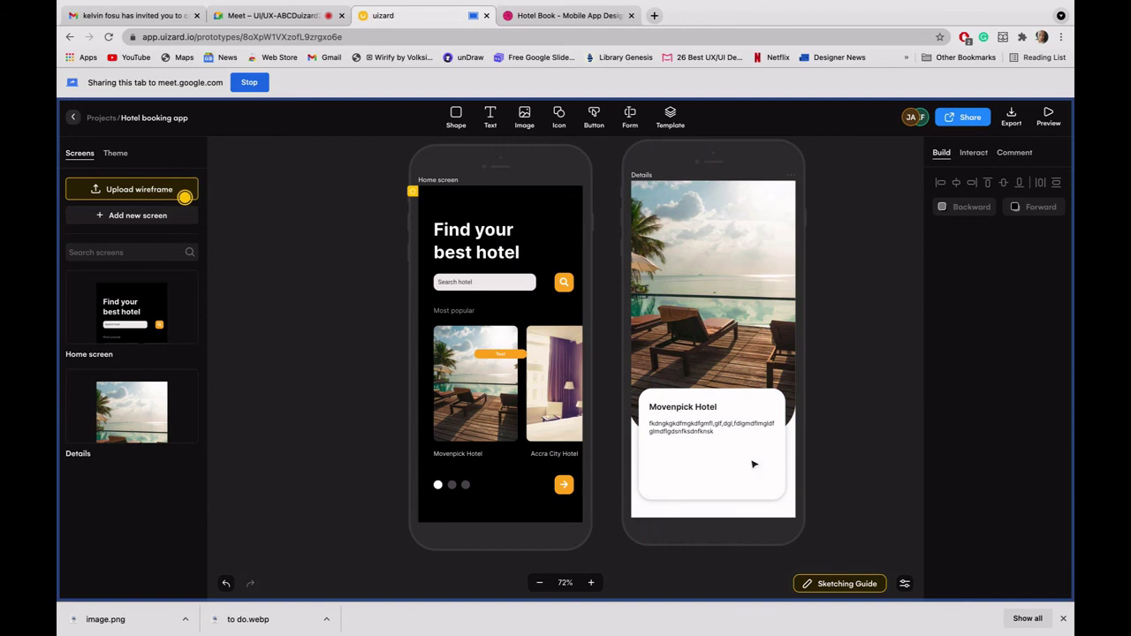
Step: Move the new orange button from the Home screen onto the Details card below the description and enlarge it to 280 by 40
click(499, 355)
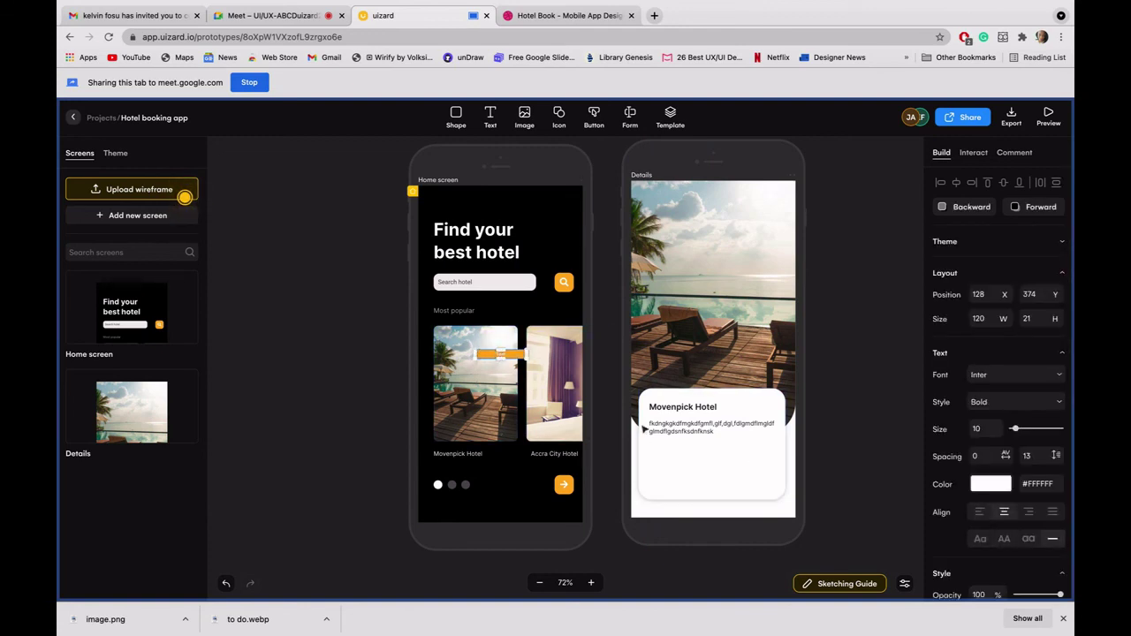
drag(645, 429, 768, 470)
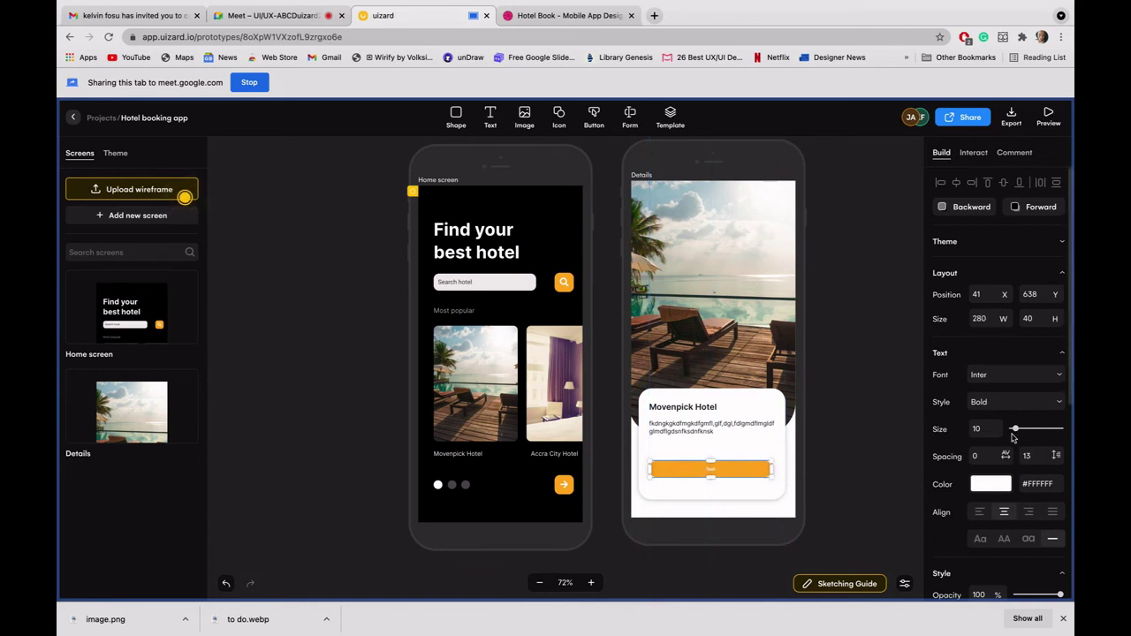
Step: Set the orange card button's corner radius to 10
scroll(1012, 437, down, 3)
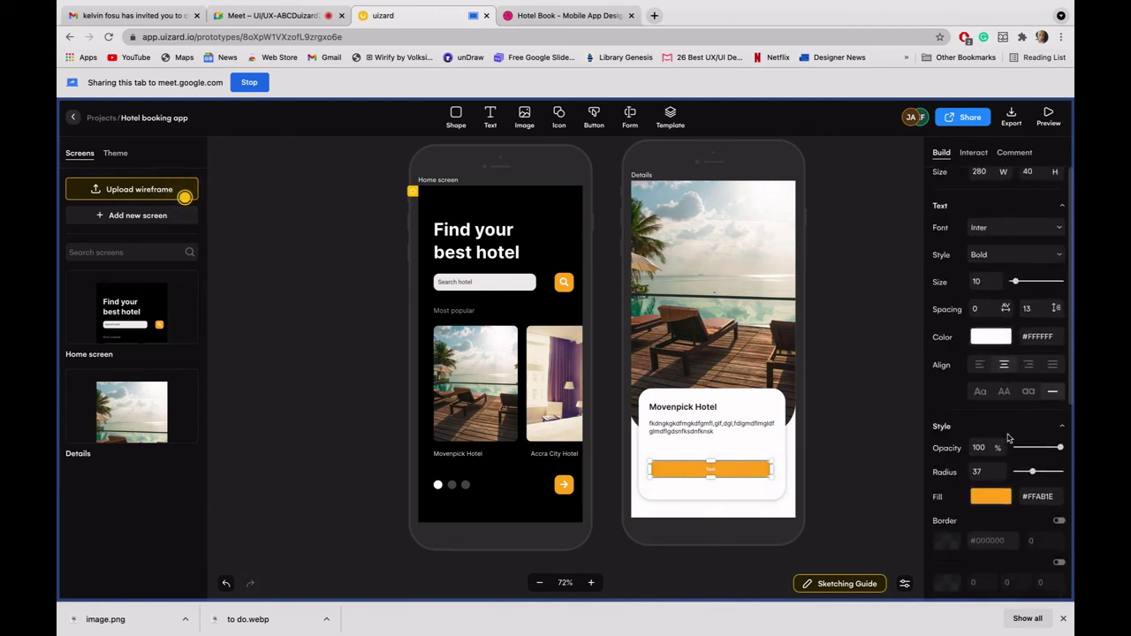
scroll(1008, 438, down, 2)
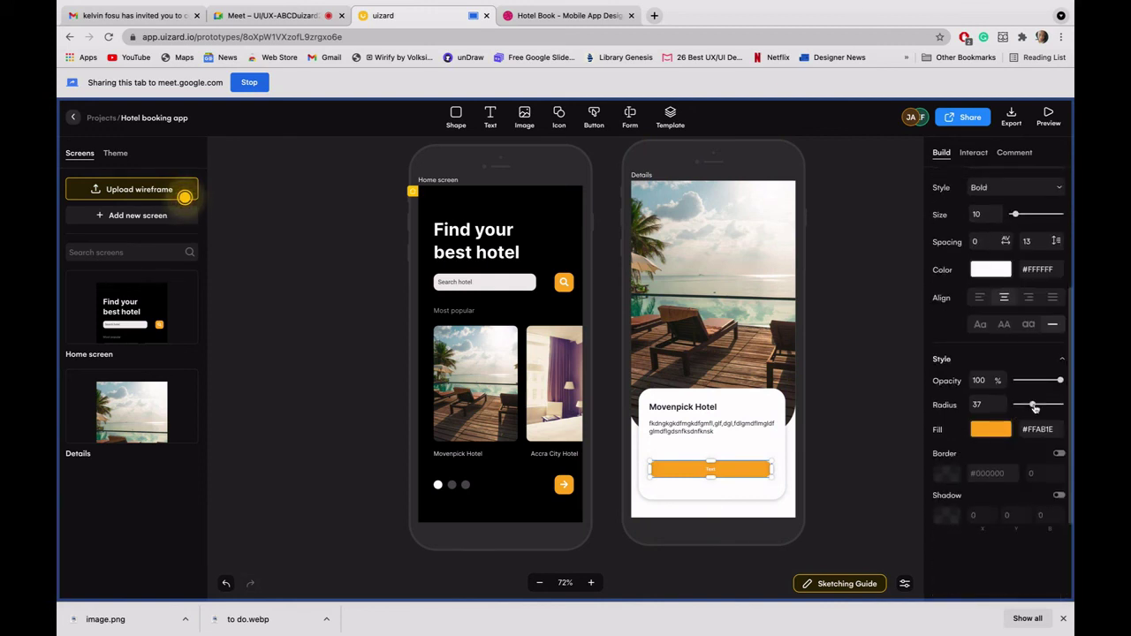
drag(1025, 406, 1021, 409)
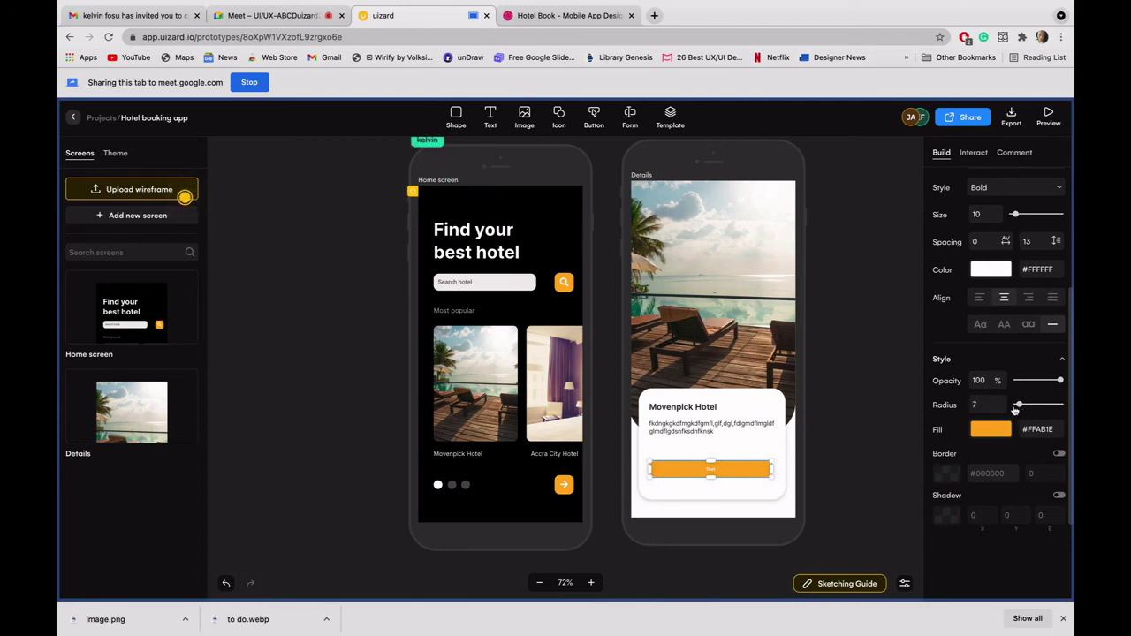
double_click(987, 403)
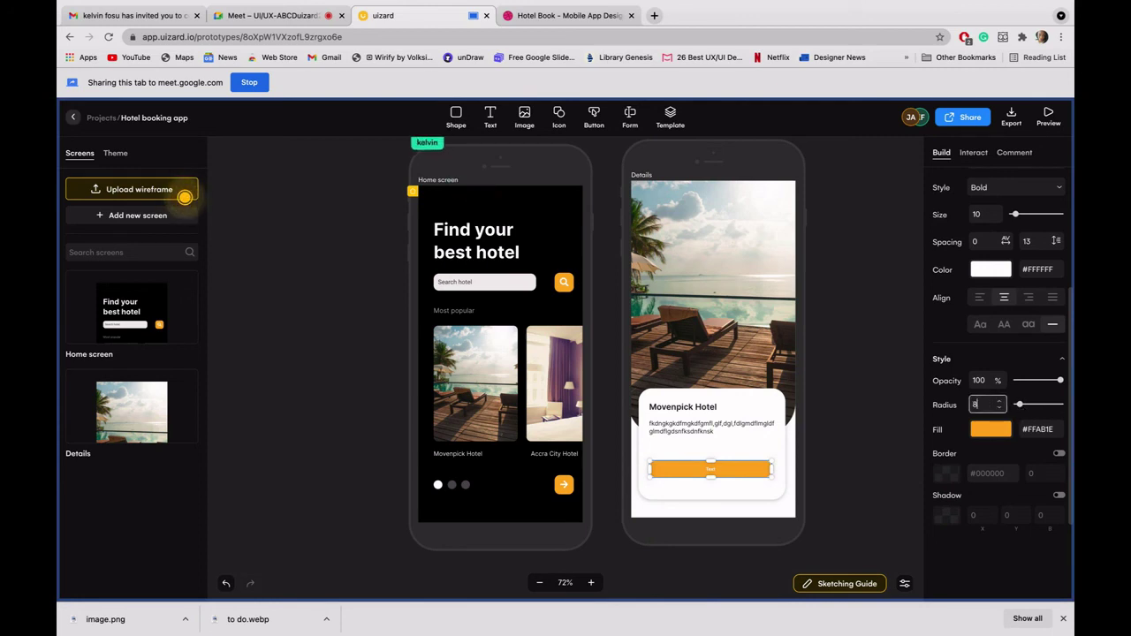
text(10)
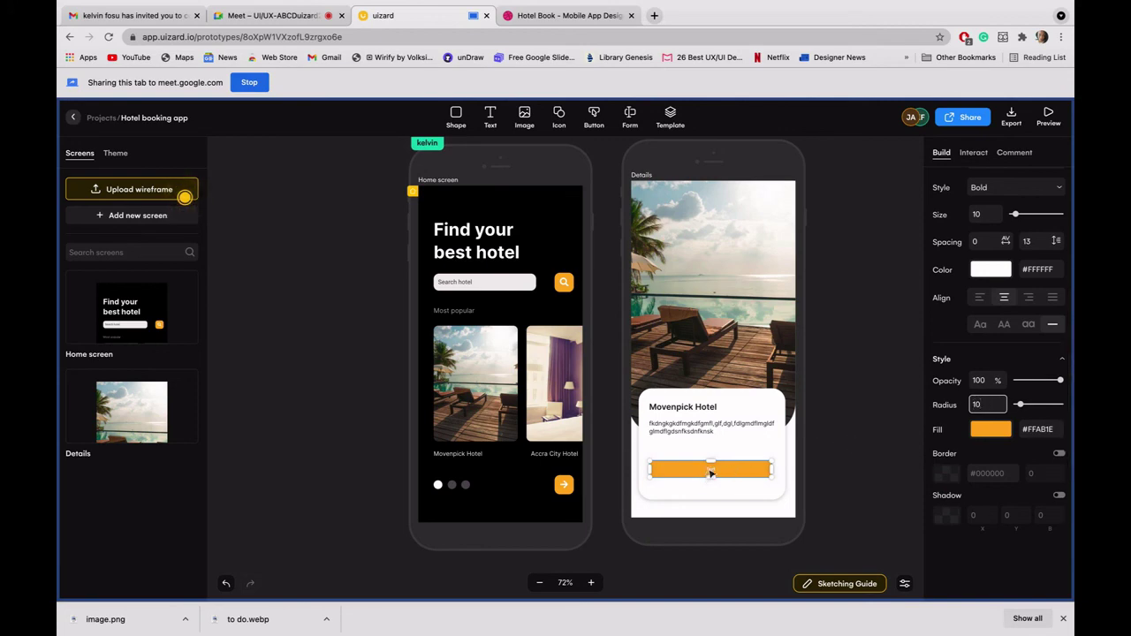
click(671, 353)
Step: Check the button wording in the Dribbble Hotel Book reference, return to the Uizard project and relabel the orange button "Book now"
click(536, 16)
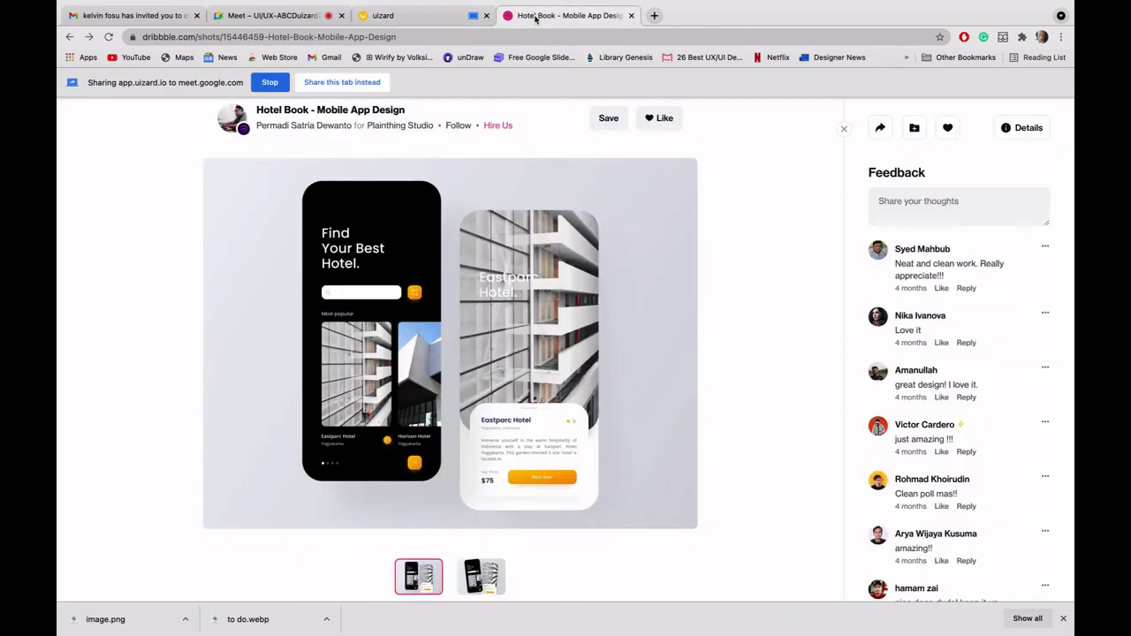
click(433, 16)
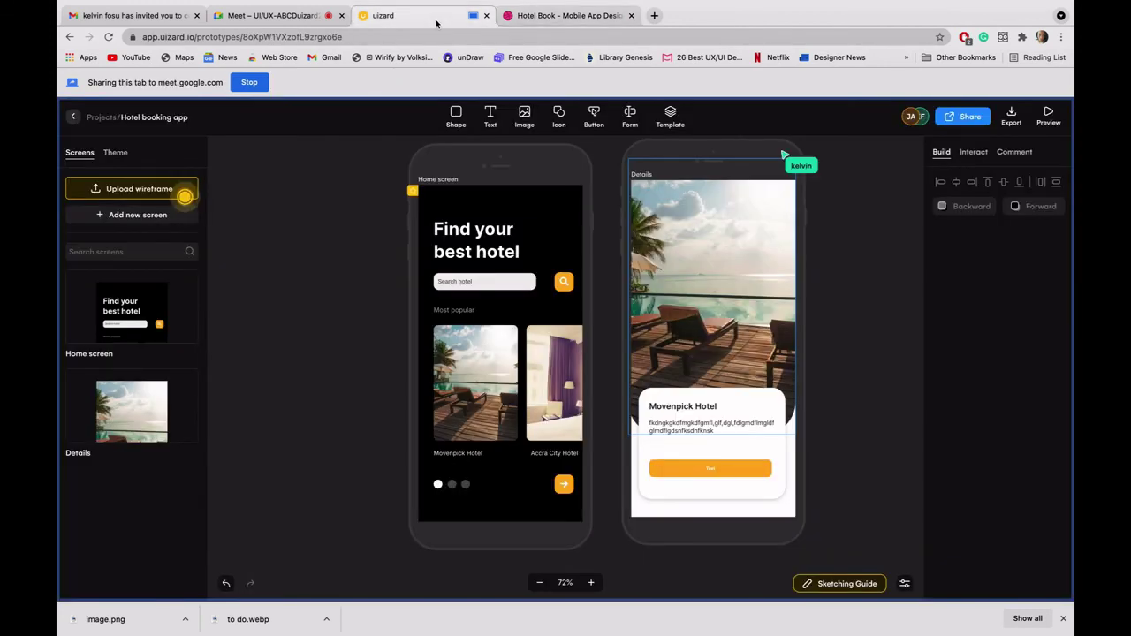
click(712, 468)
click(714, 471)
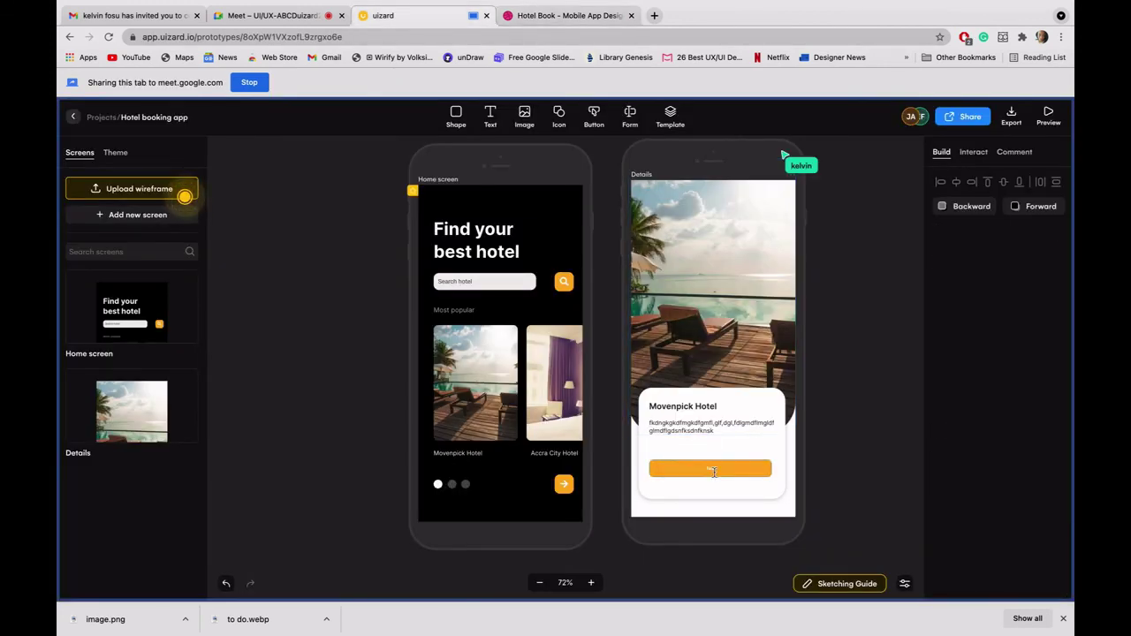
click(710, 470)
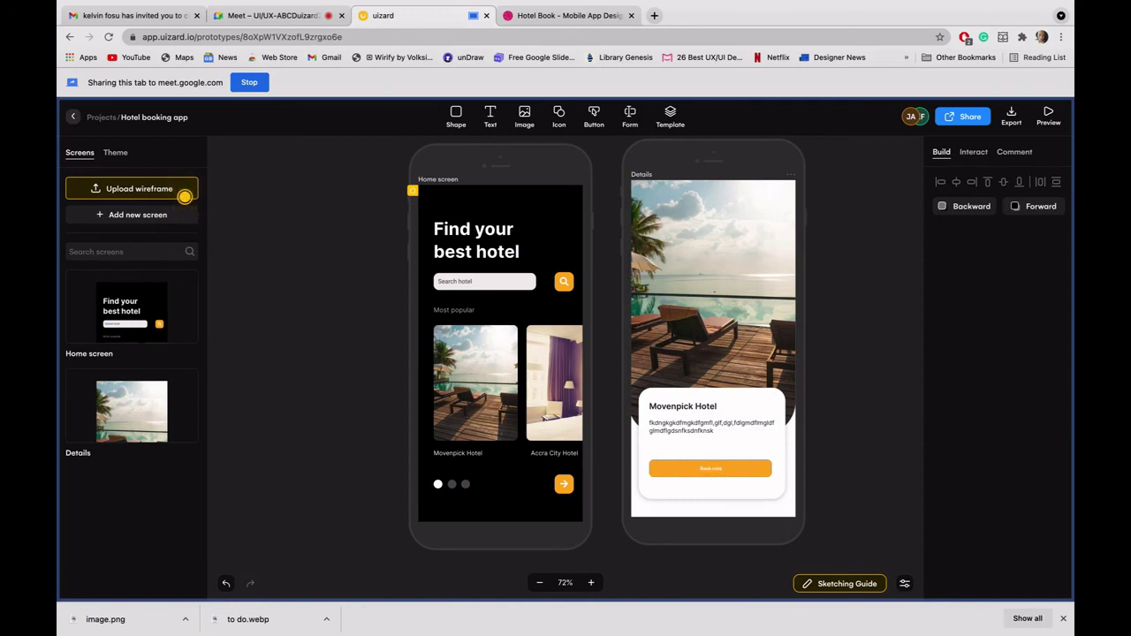
click(857, 535)
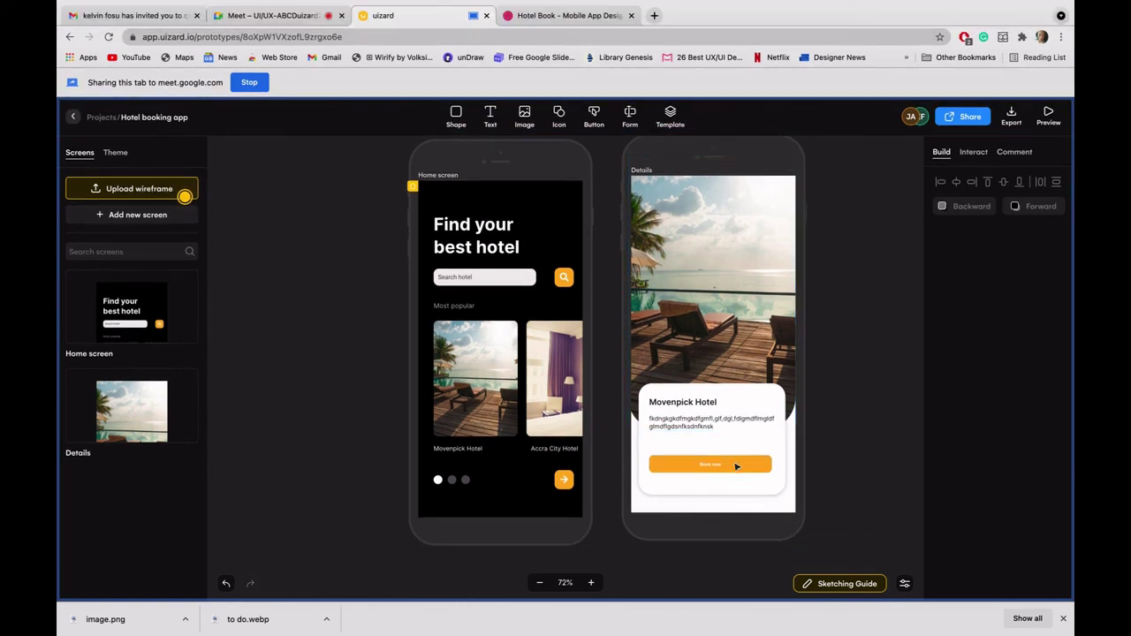
Step: Set the "Book now" button's text size to 16 and its font style to Medium
click(735, 468)
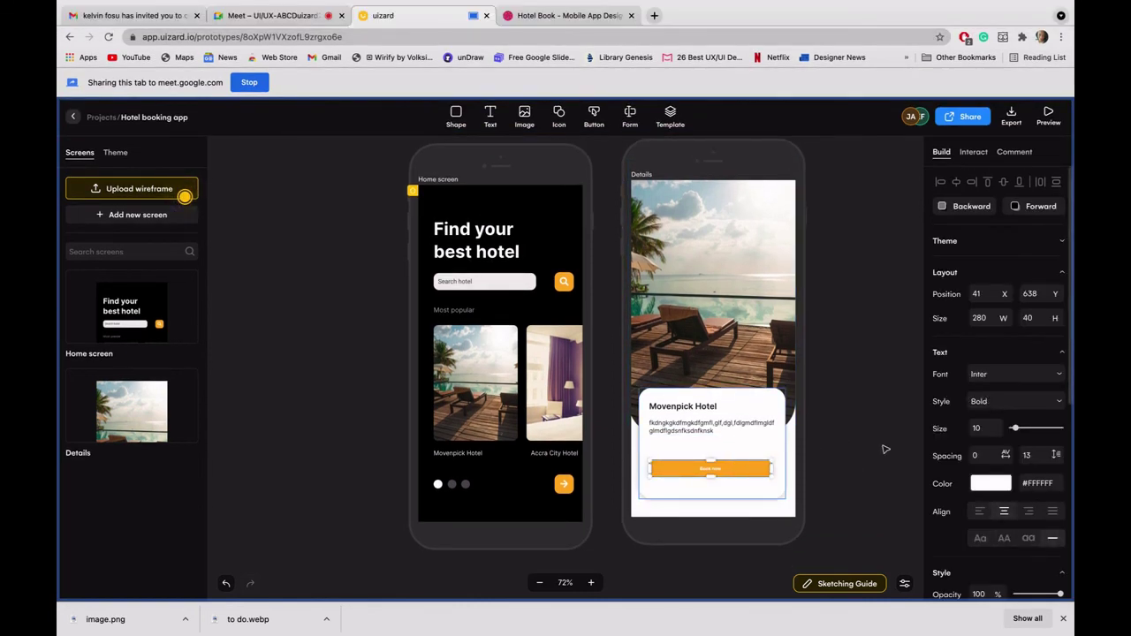
scroll(944, 460, down, 2)
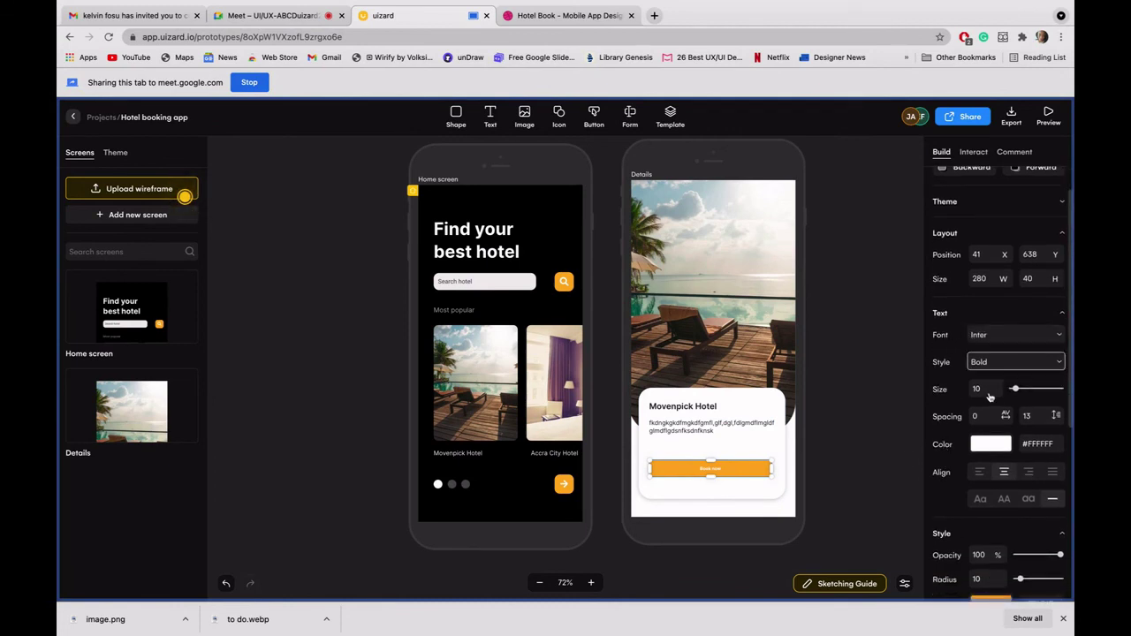
click(995, 392)
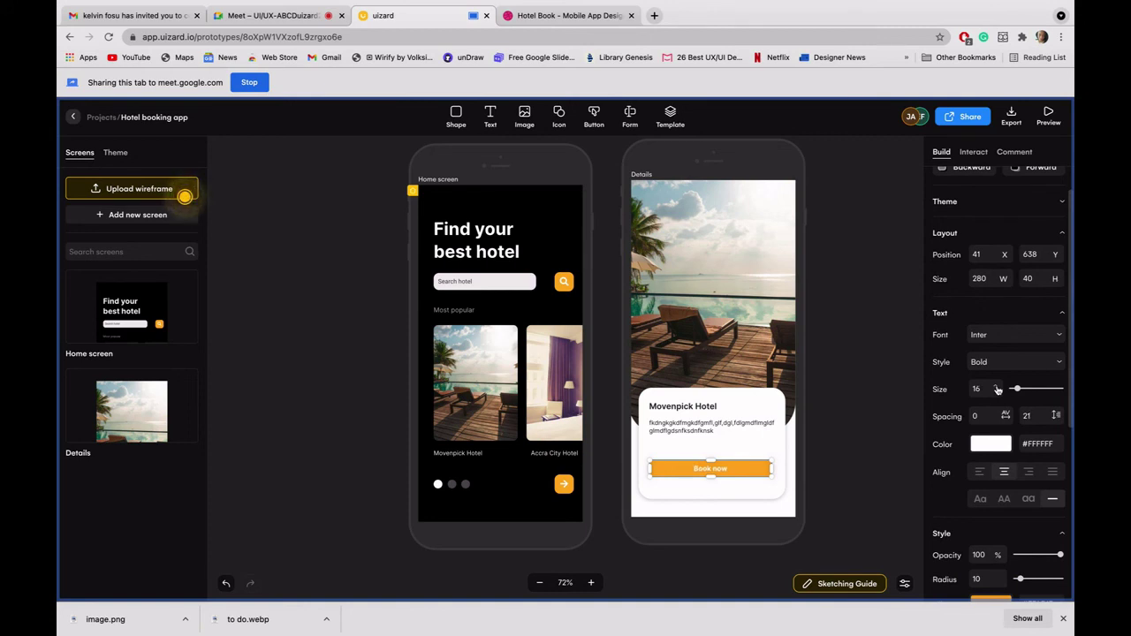
click(1003, 363)
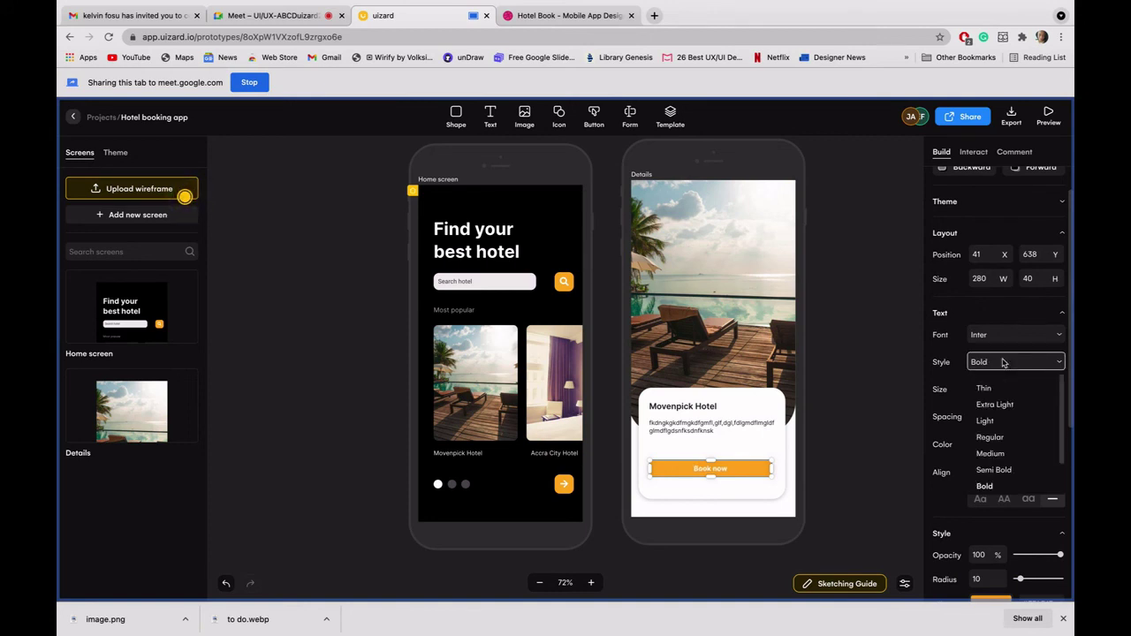
click(988, 455)
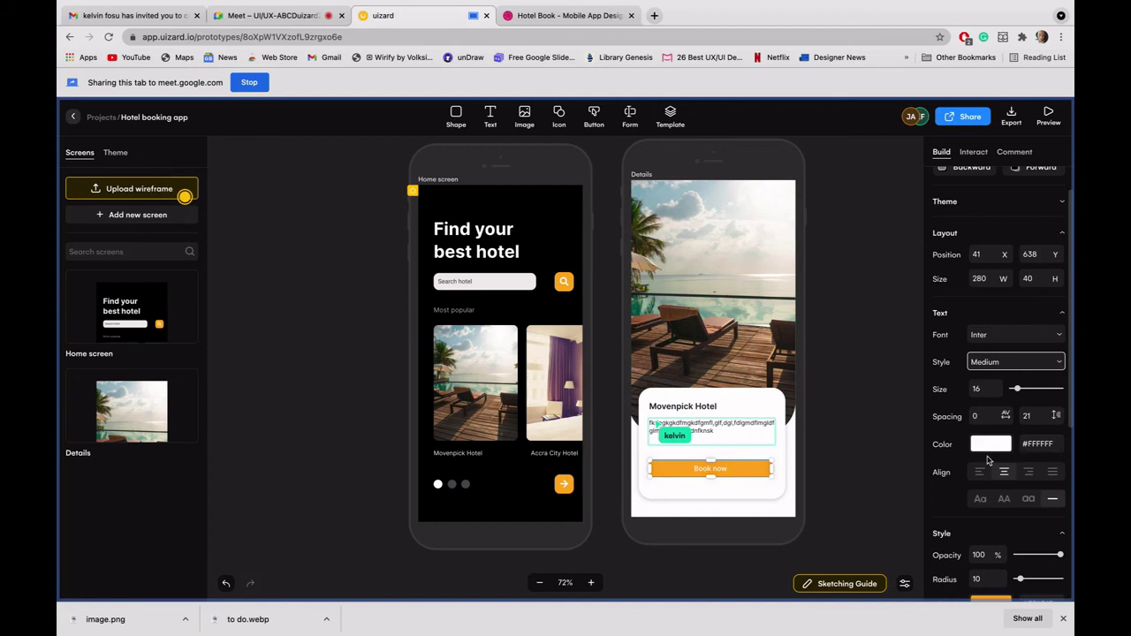
click(846, 388)
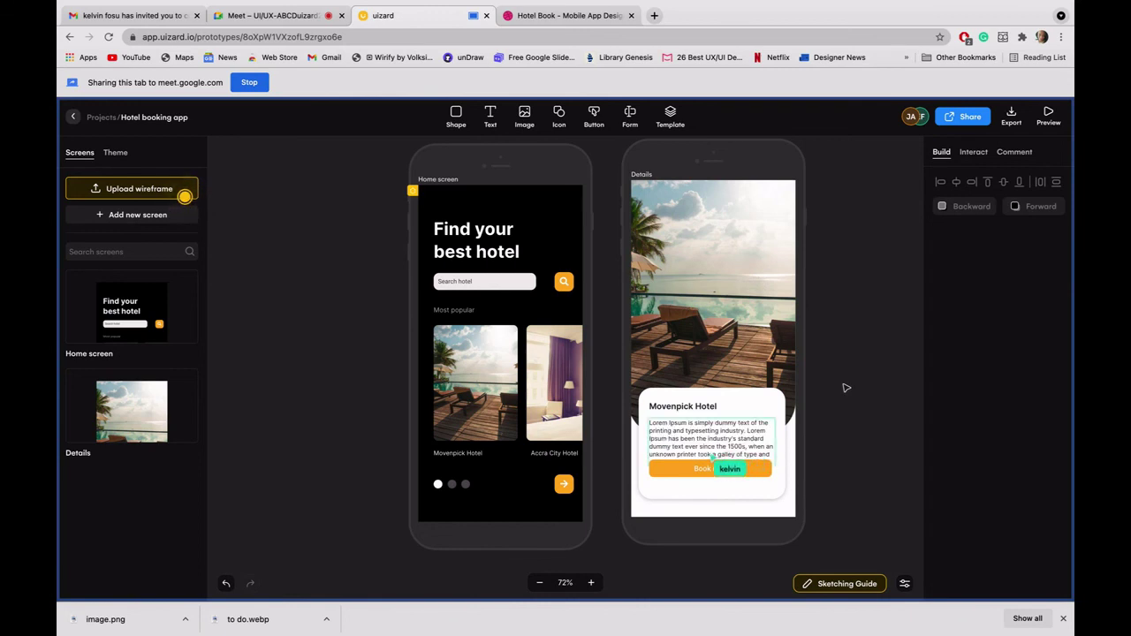
Step: Move the "Book now" button lower on the white card, to Y position 669
click(759, 474)
drag(758, 471, 759, 474)
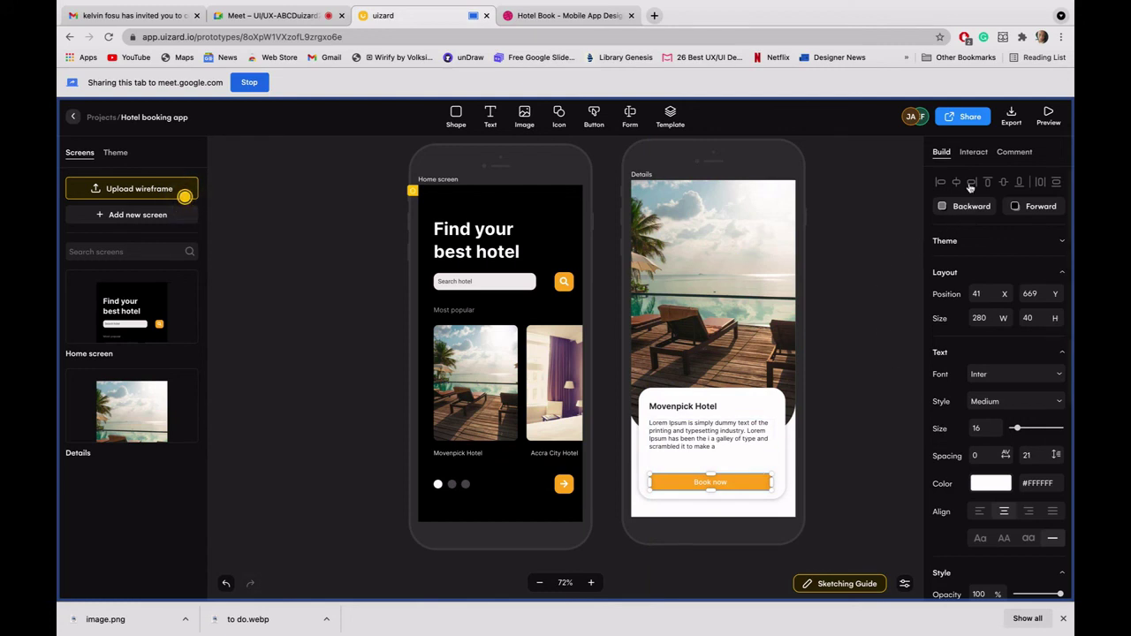
Step: Create an interaction link from the Movenpick Hotel image on the Home screen to the Details screen
click(974, 156)
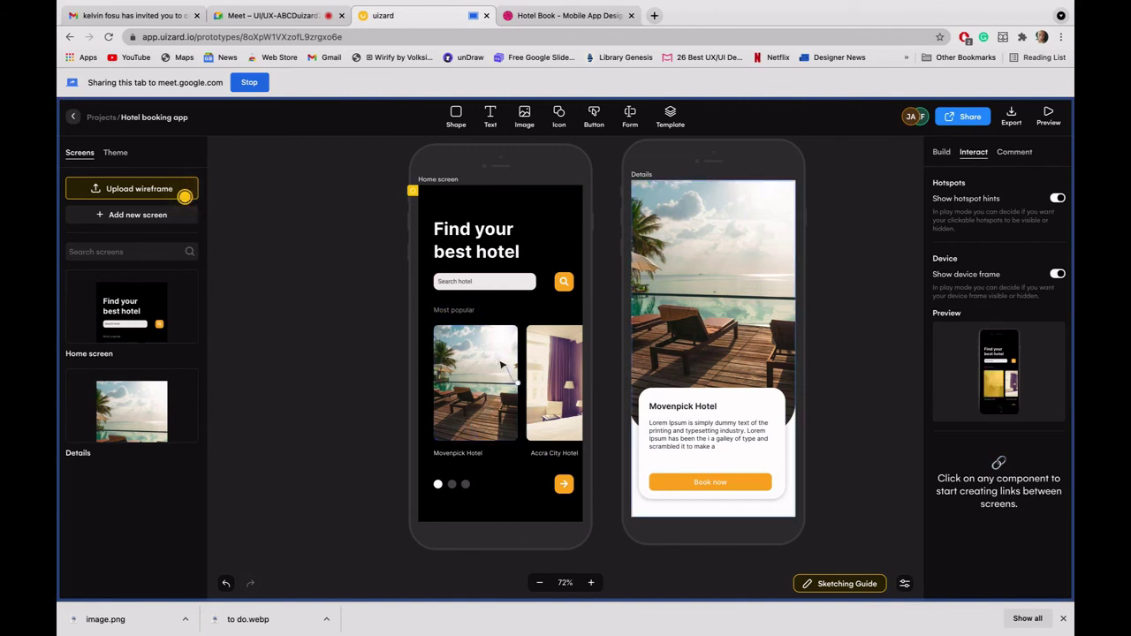
drag(553, 371, 974, 156)
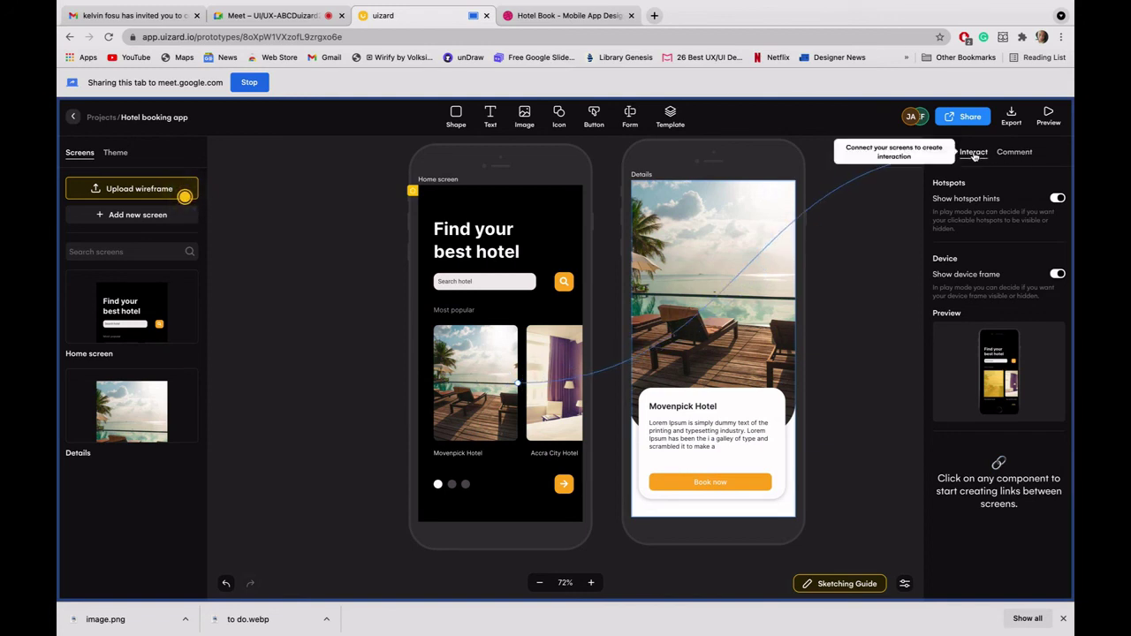
drag(926, 4, 928, 6)
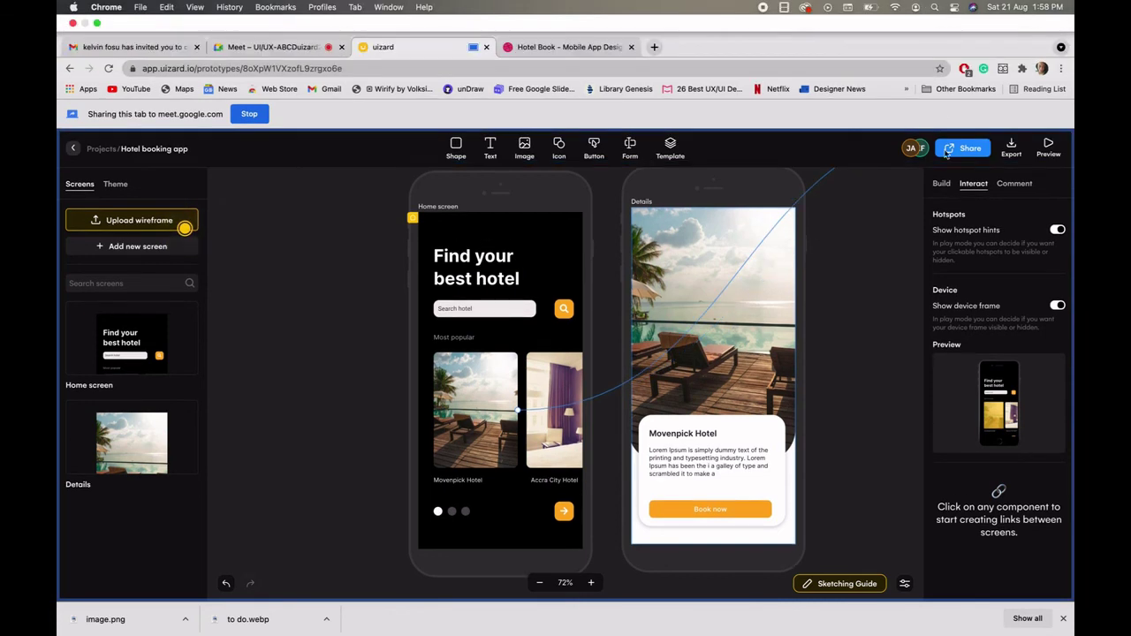
drag(945, 152, 961, 165)
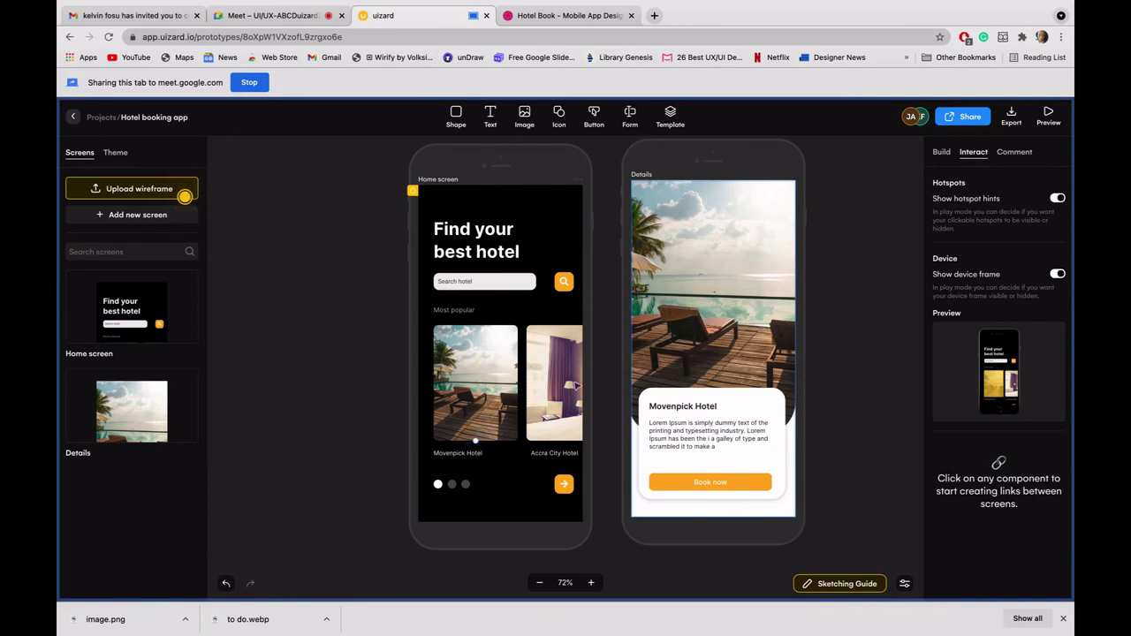
drag(574, 385, 588, 364)
drag(620, 352, 635, 348)
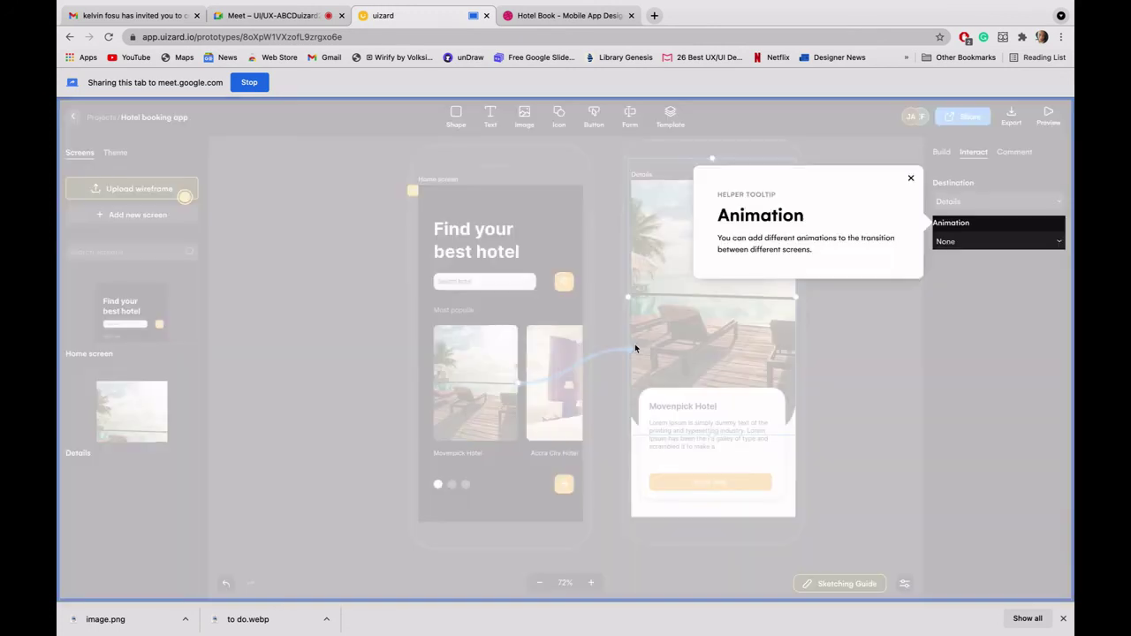
Step: Try to set the link's transition animation to Fade, and dismiss the Animation helper tooltip
click(959, 241)
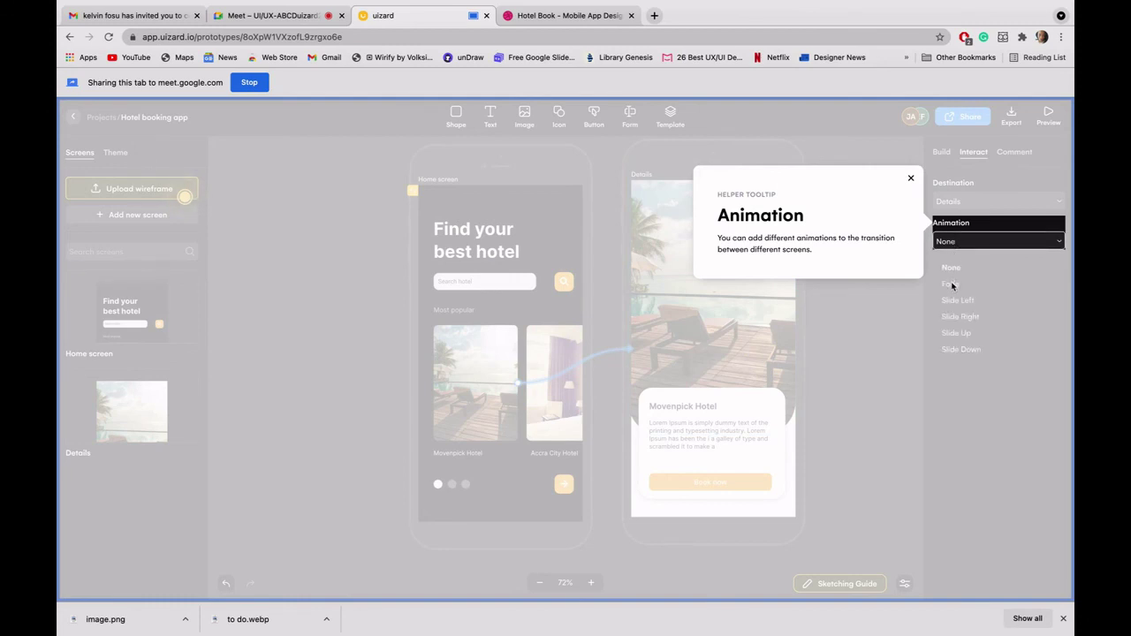
click(952, 286)
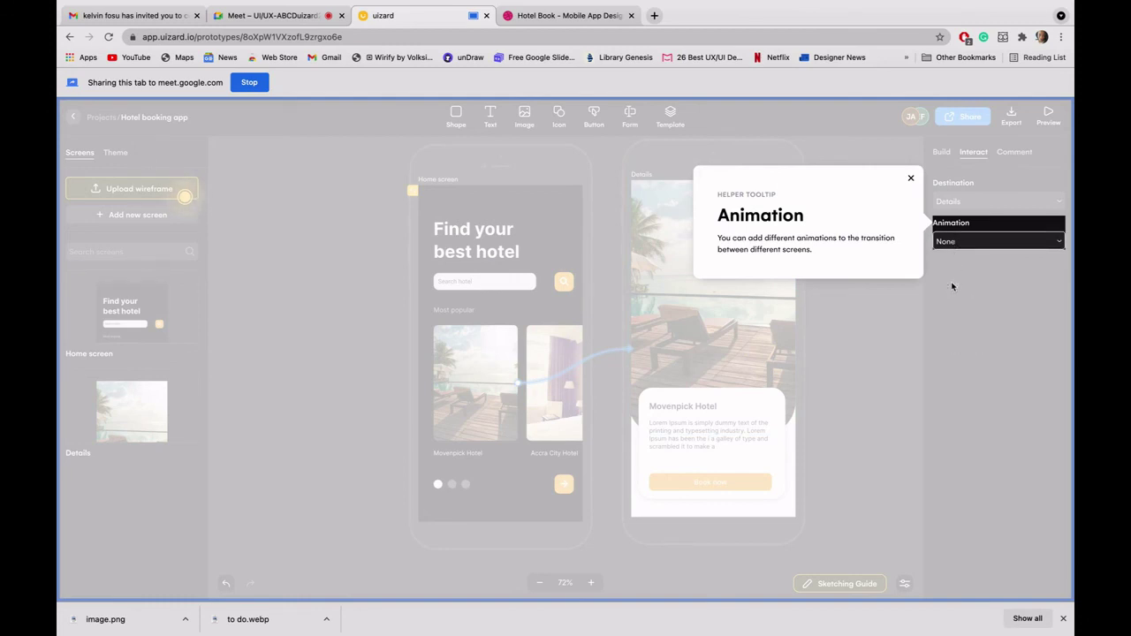
click(912, 179)
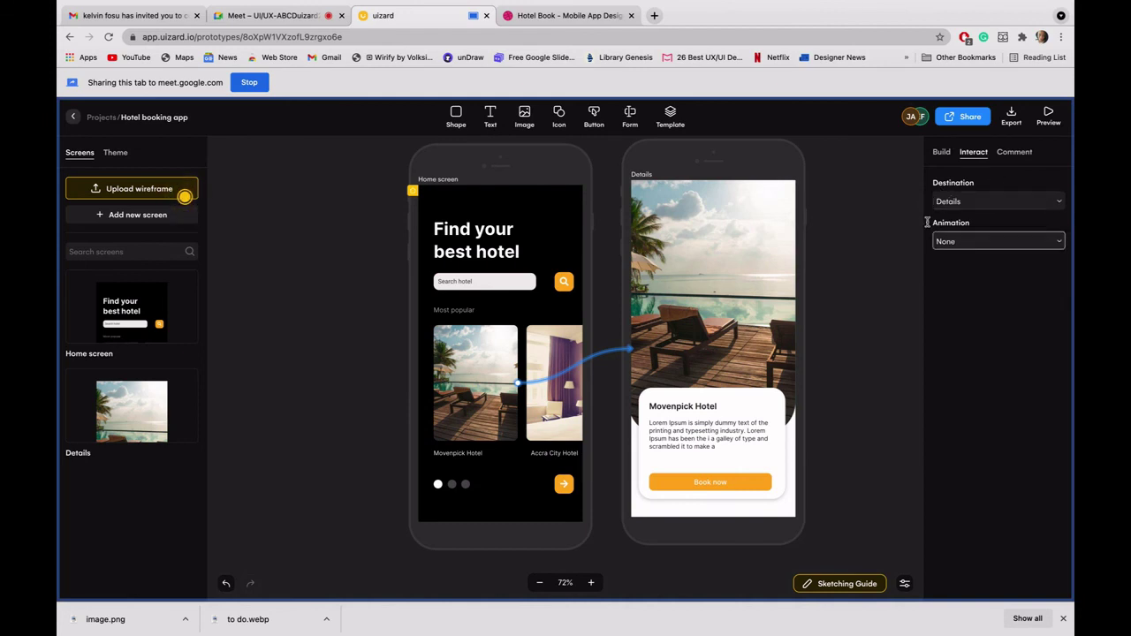
click(1058, 243)
click(934, 397)
click(876, 339)
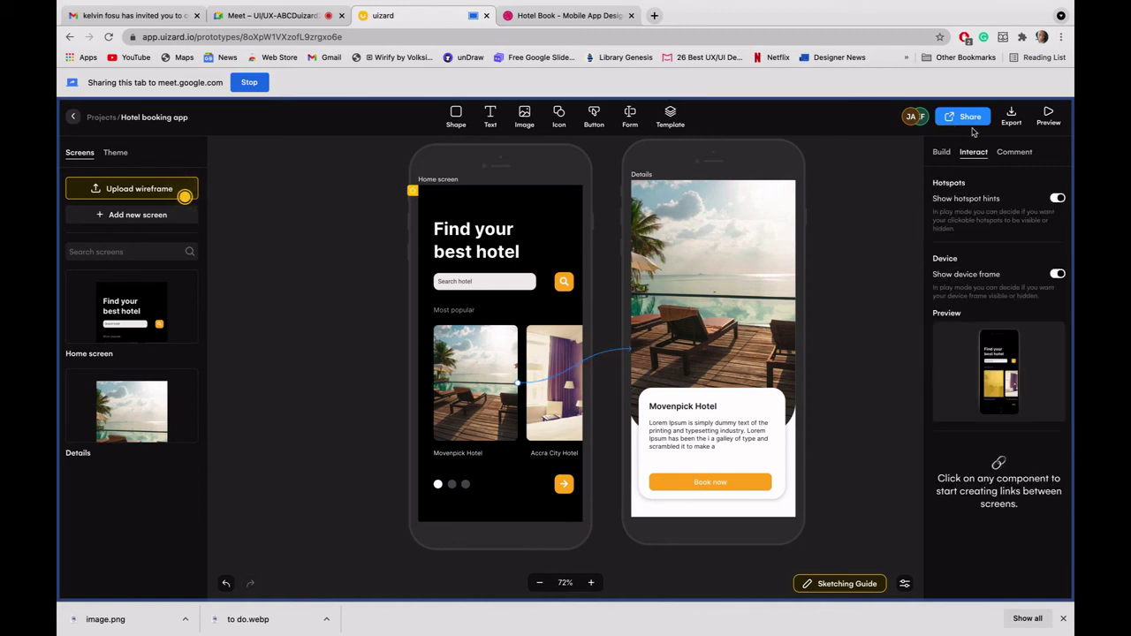
Step: Open the interactive preview of the Hotel booking app prototype and close the browser's downloads bar
click(1048, 115)
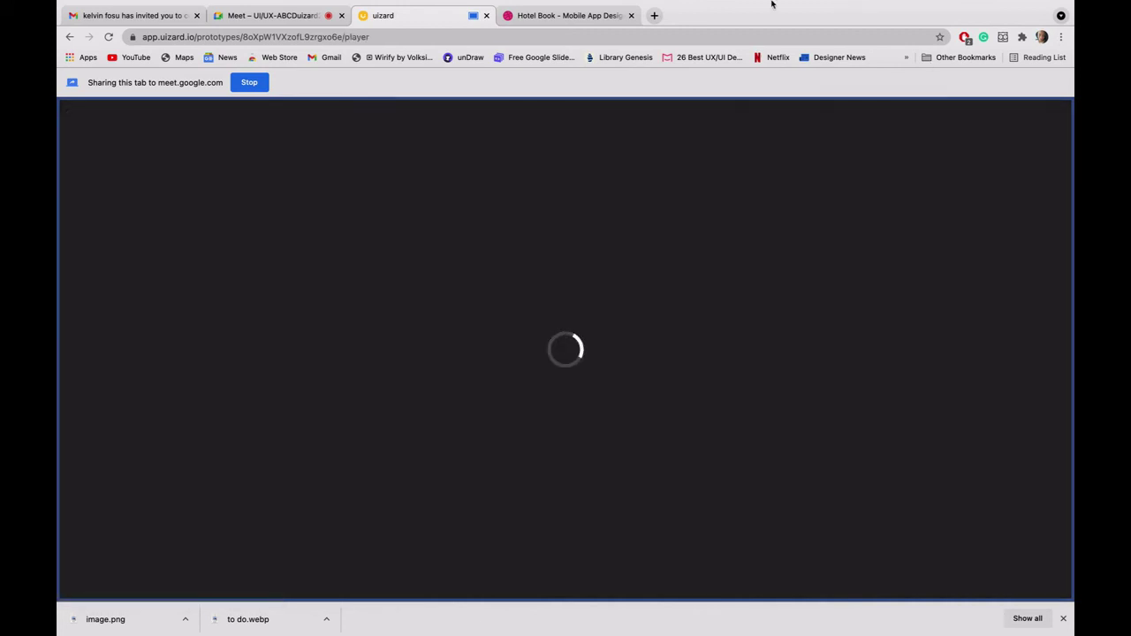
mouse_move(652, 4)
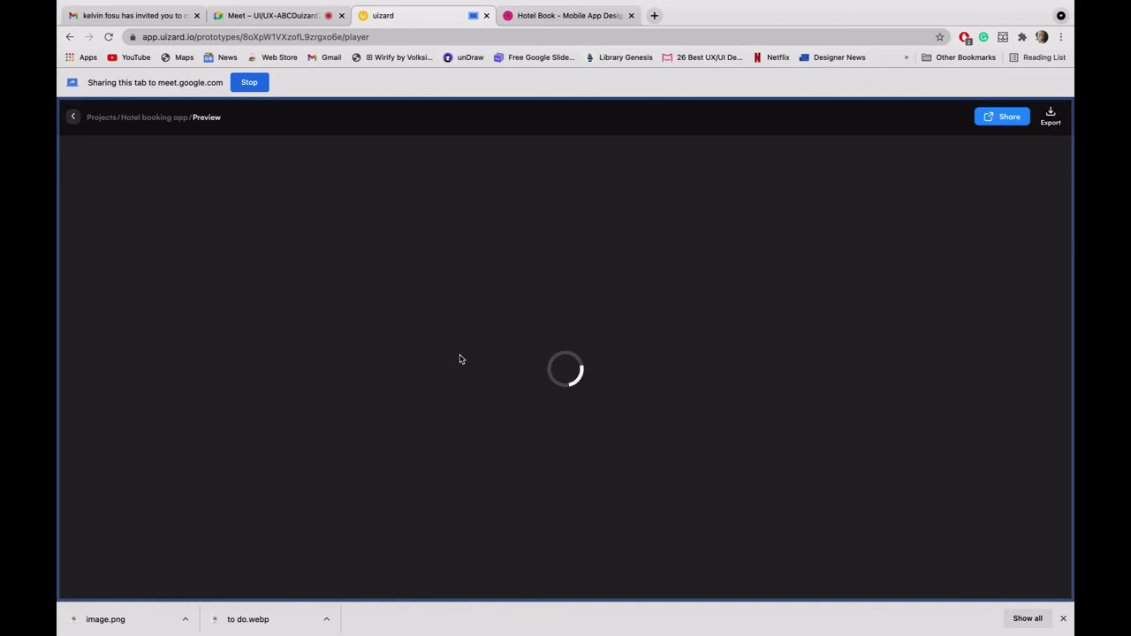
click(1064, 621)
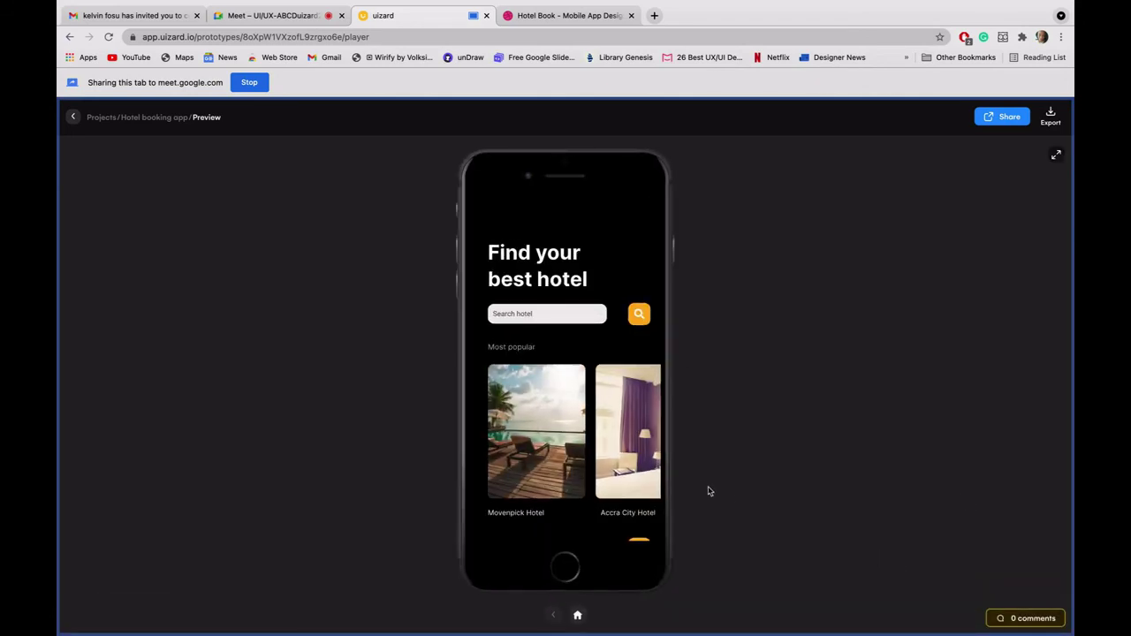
Step: Test the Movenpick Hotel image link to the Details screen and back in the preview, and return to the project editor
click(522, 419)
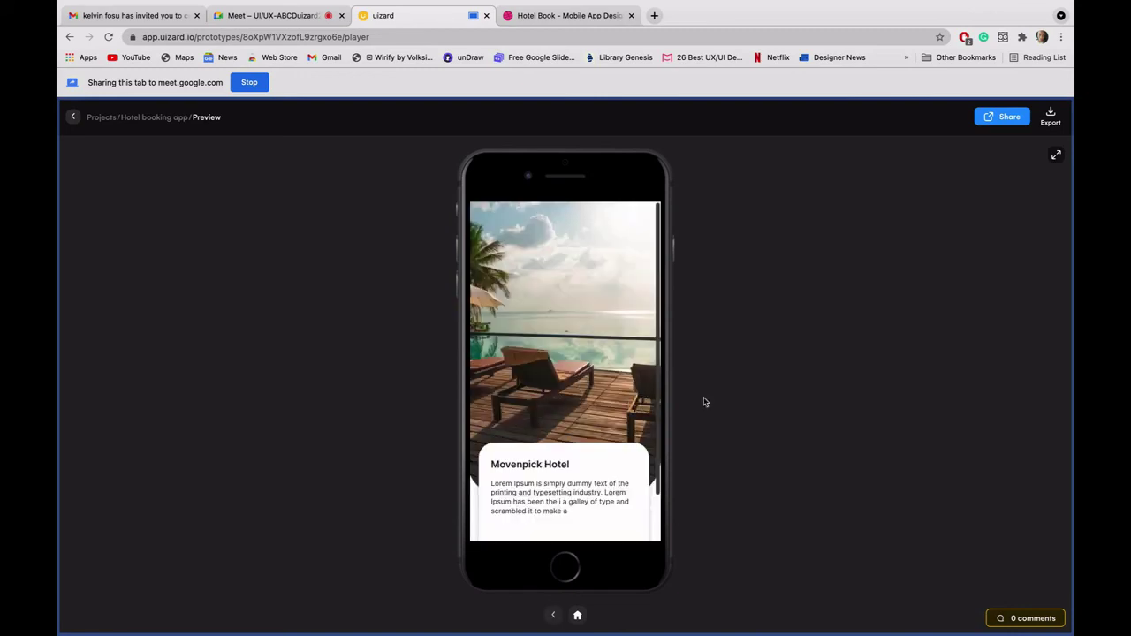
scroll(606, 408, down, 2)
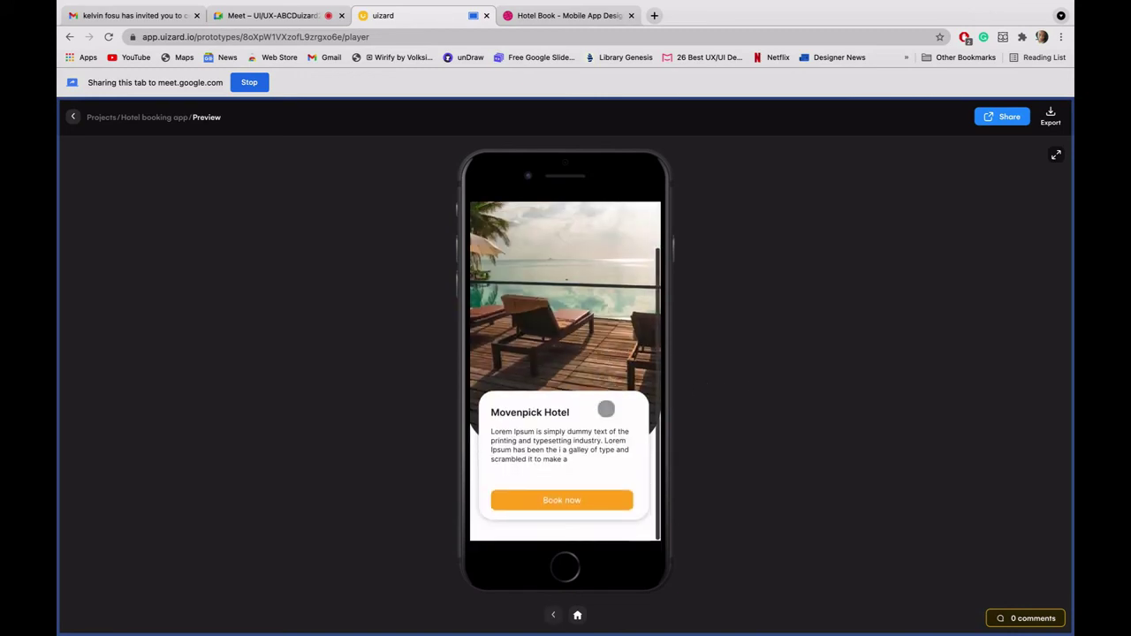
scroll(606, 408, up, 2)
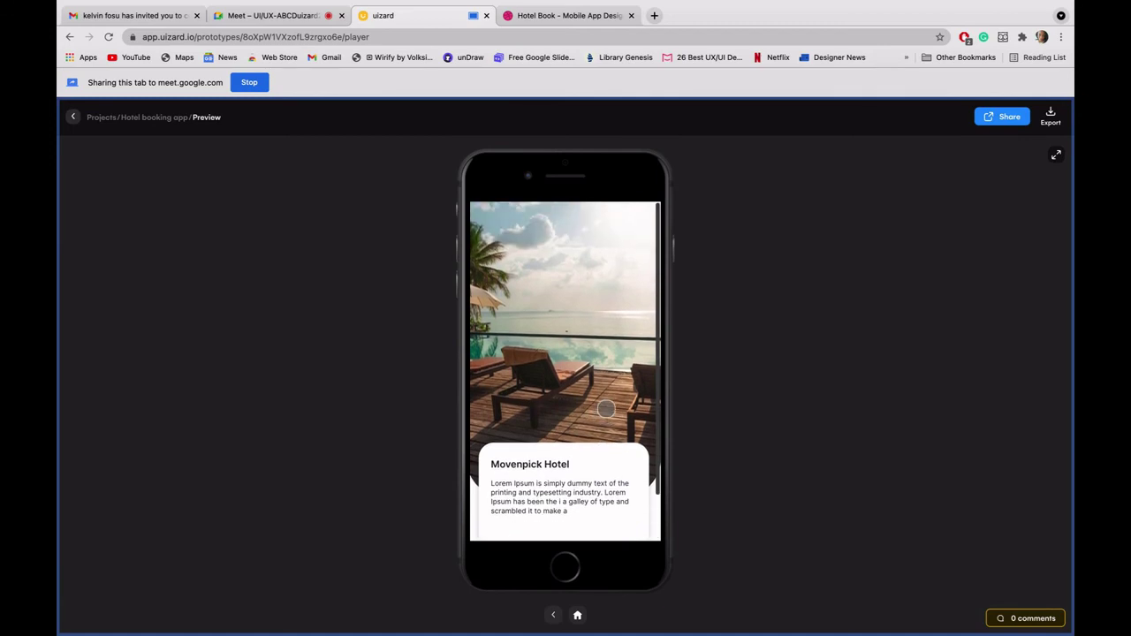
click(554, 615)
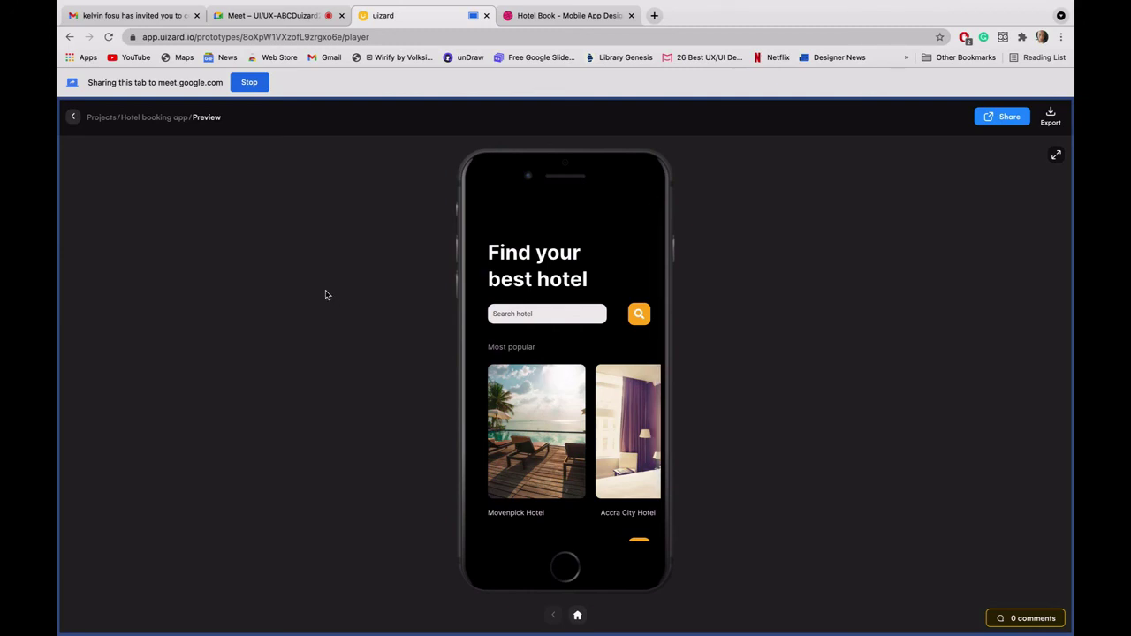
click(76, 120)
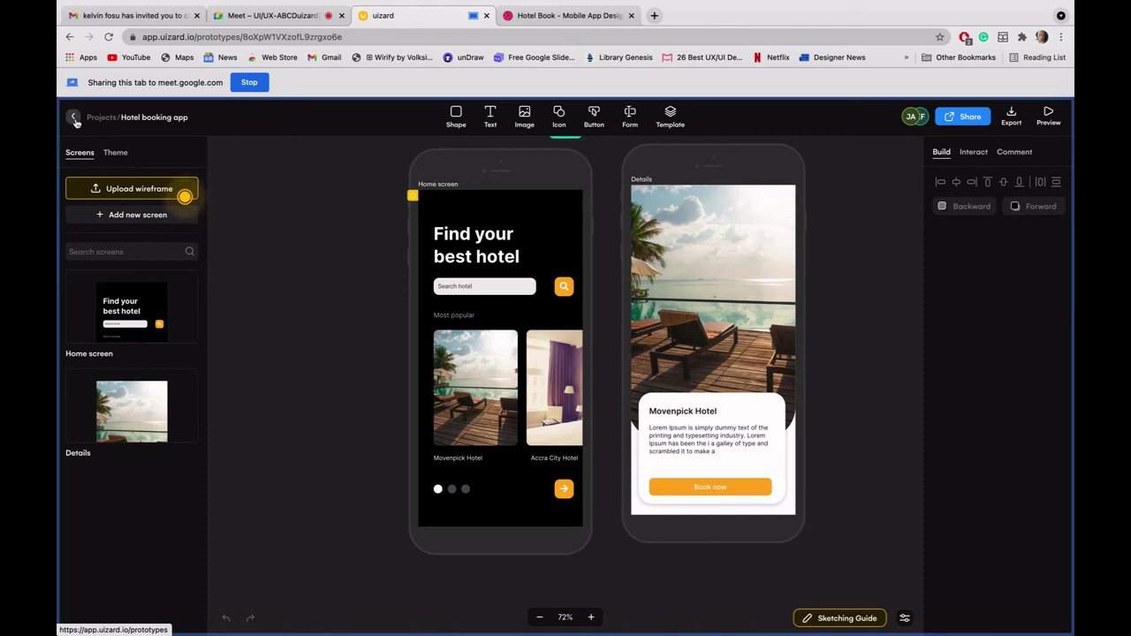
mouse_move(179, 4)
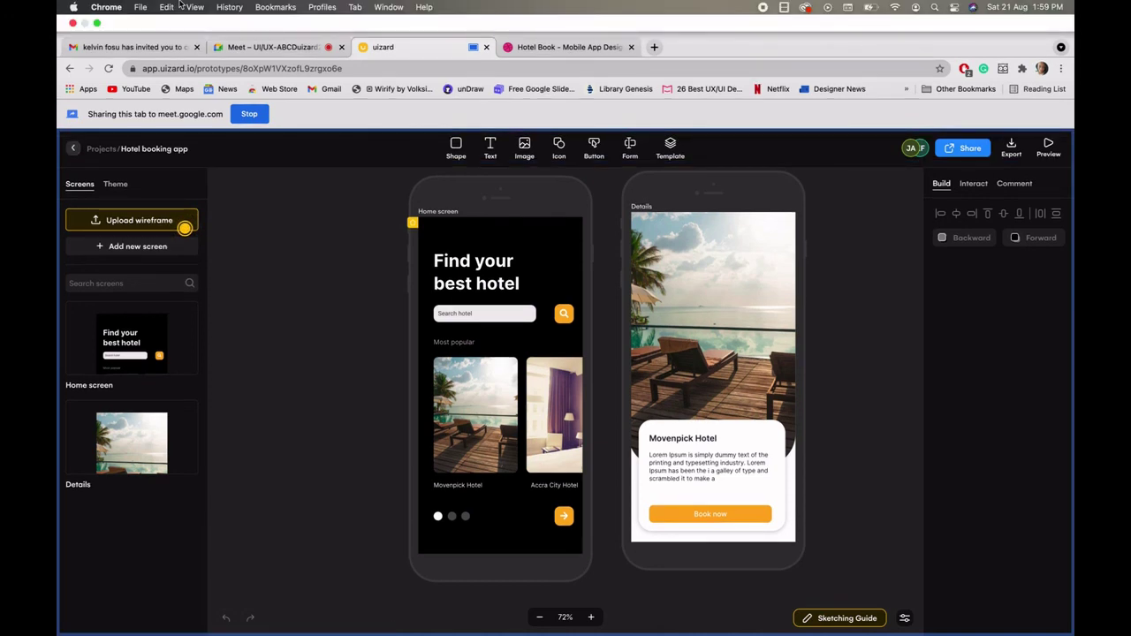